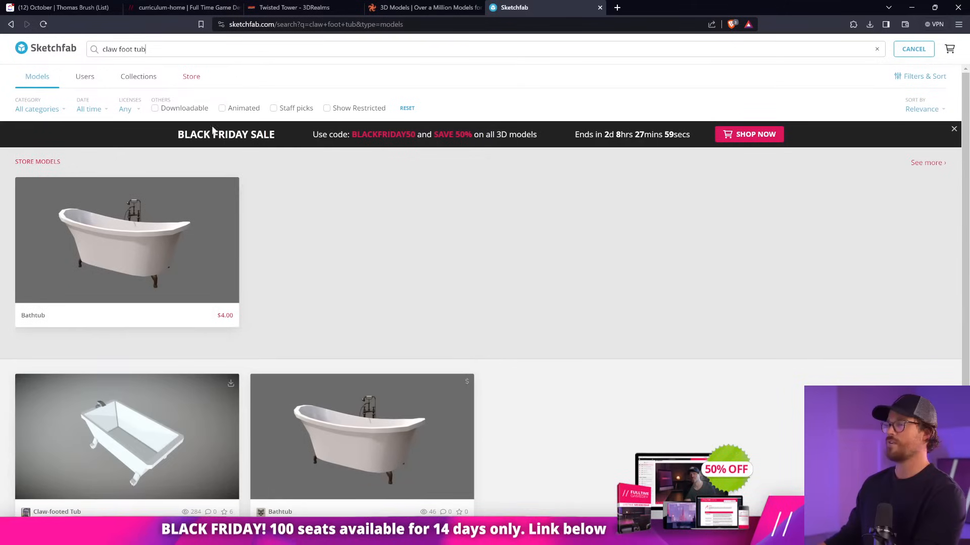
- Open the $4 Bathtub store model and inspect its tub, faucet and interior from several angles in the 3D viewer
scroll(264, 182, "down", 1)
scroll(262, 216, "up", 1)
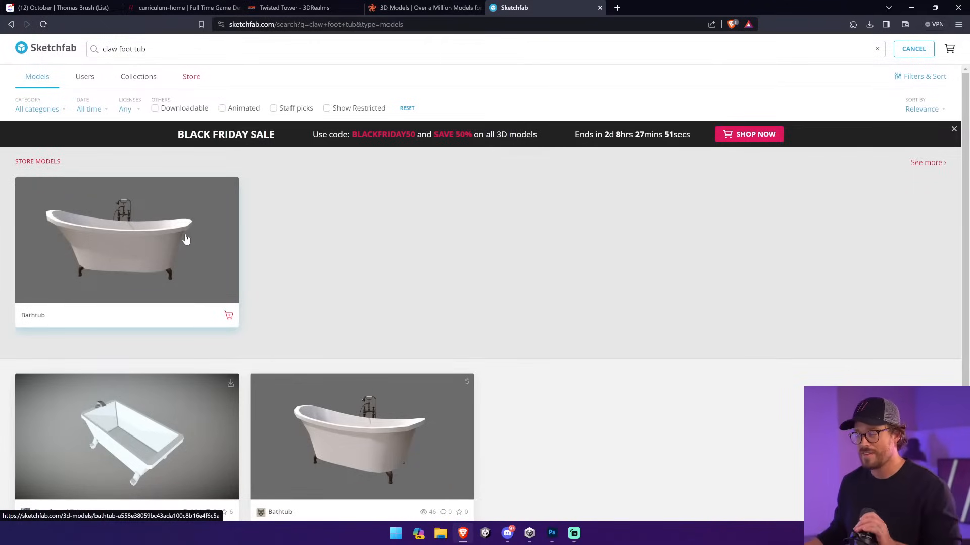
left_click(188, 258)
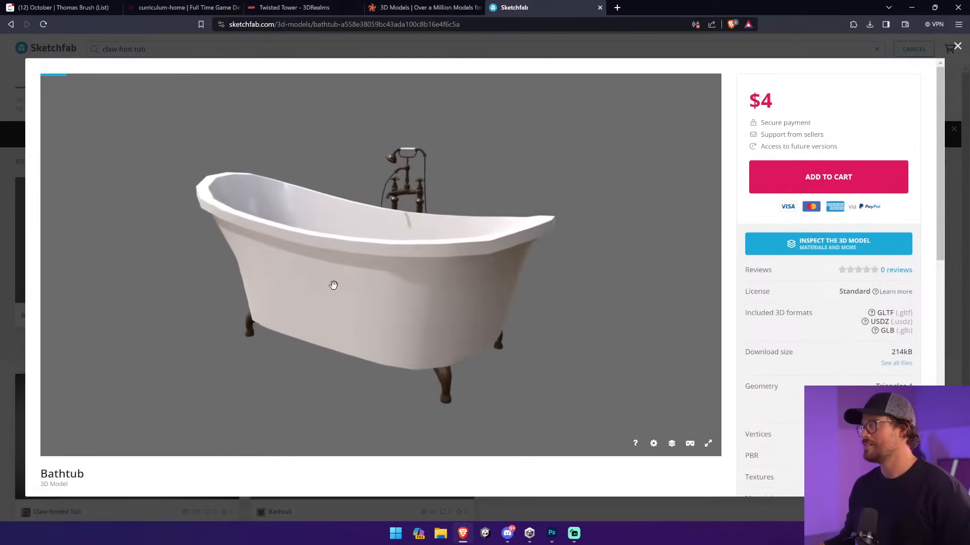
left_click_drag(333, 285, 341, 214)
left_click_drag(146, 191, 309, 188)
scroll(342, 189, "up", 5)
scroll(341, 190, "down", 4)
scroll(332, 200, "up", 3)
scroll(331, 201, "down", 4)
scroll(309, 187, "down", 2)
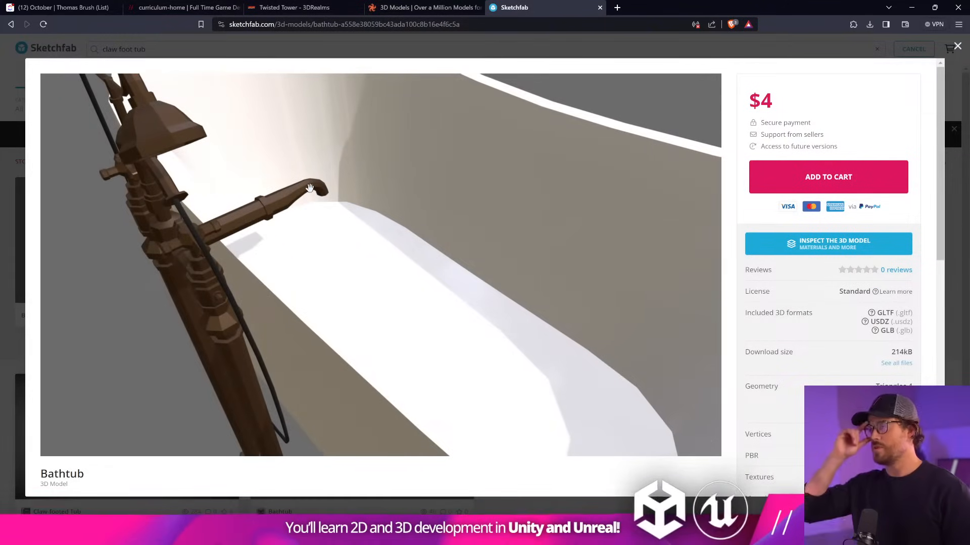
scroll(309, 185, "down", 3)
left_click_drag(671, 219, 441, 262)
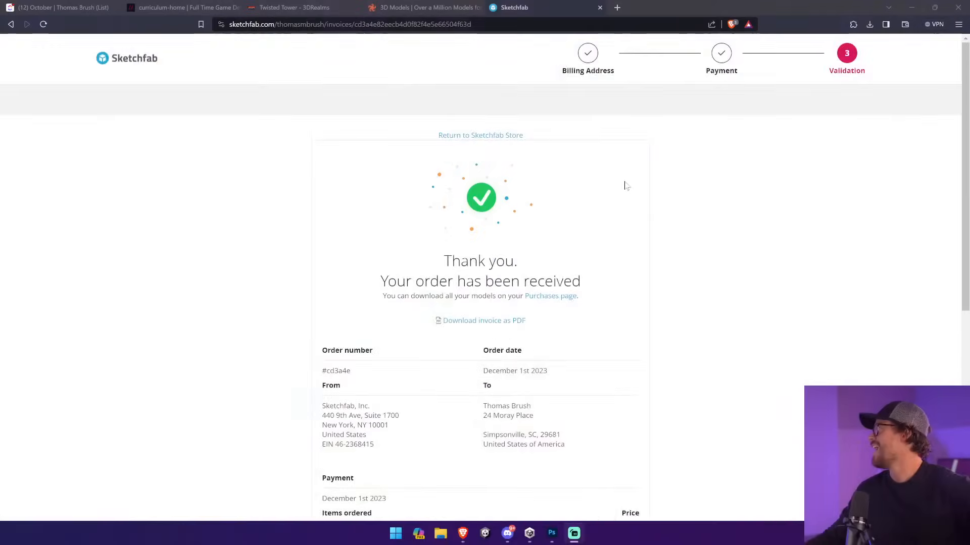
- Download the purchased Bathtub model in its original fbx format and save the bathtub archive to the Downloads folder
scroll(630, 193, "down", 3)
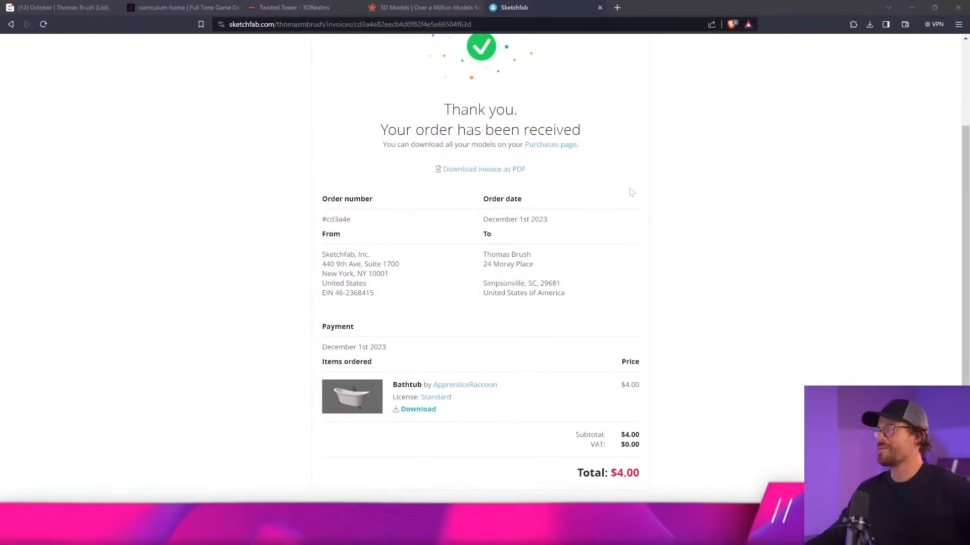
left_click(417, 410)
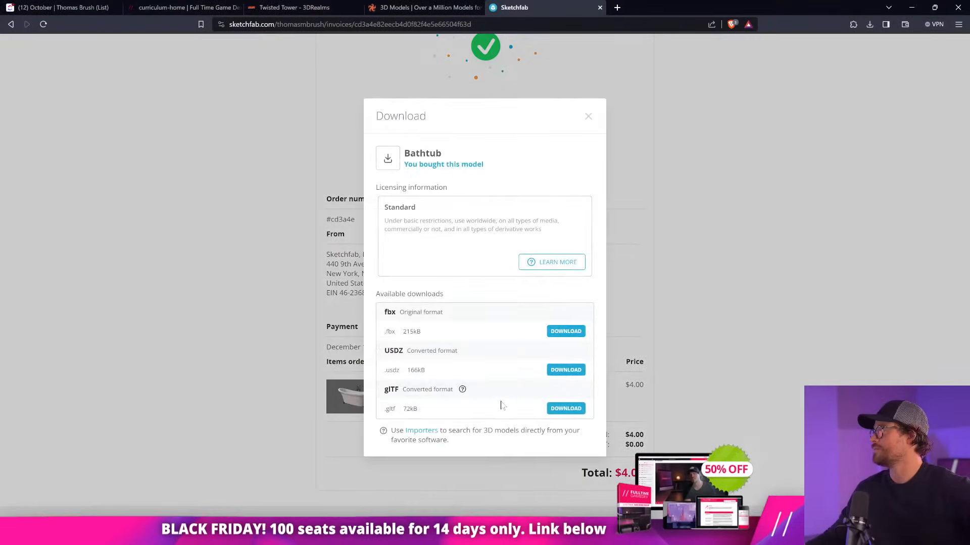
left_click(561, 337)
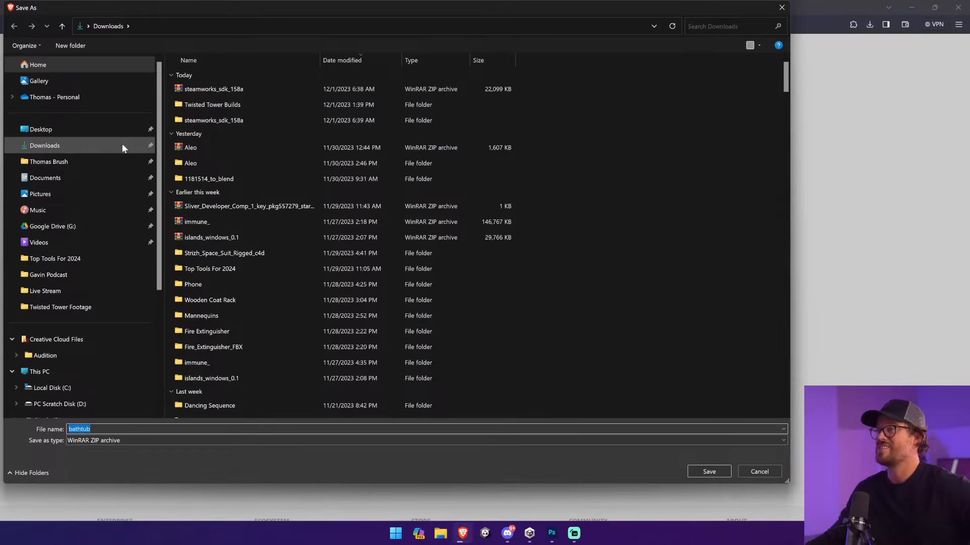
left_click(709, 471)
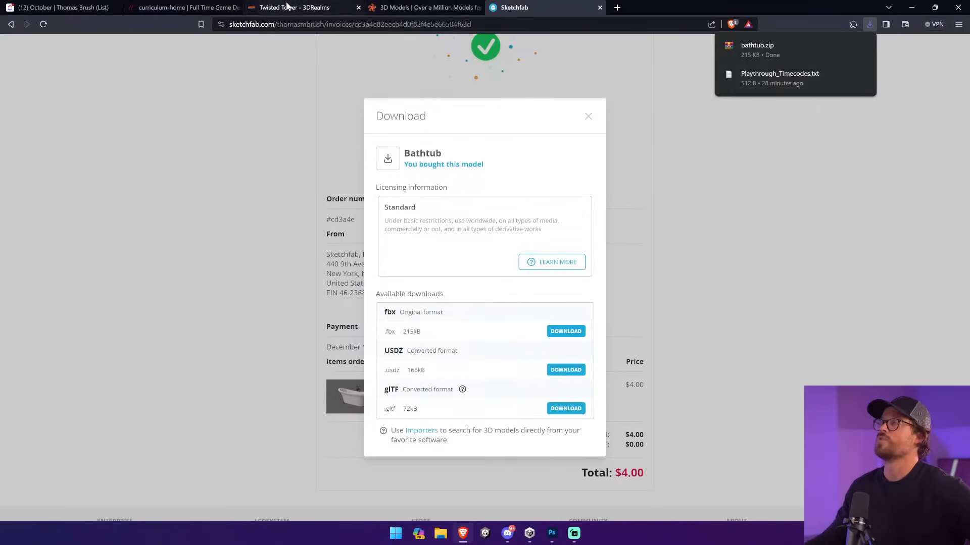
- Switch to TurboSquid and search its 3D models for "claw foot tub"
left_click(420, 7)
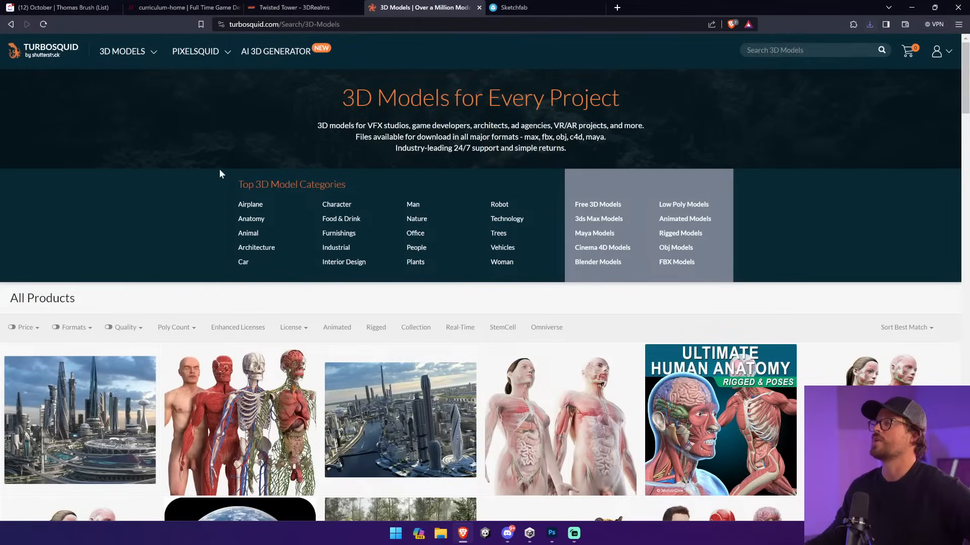
mouse_move(197, 54)
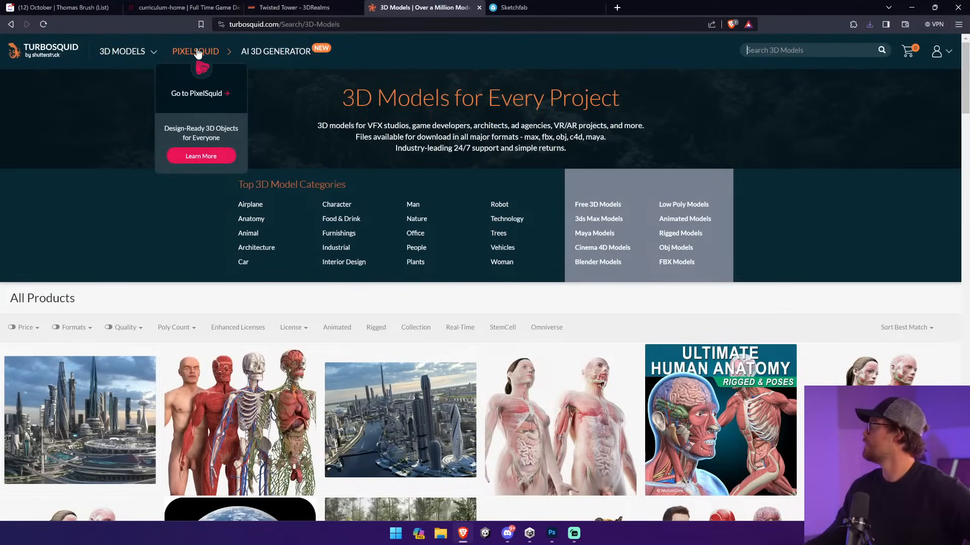
left_click(753, 50)
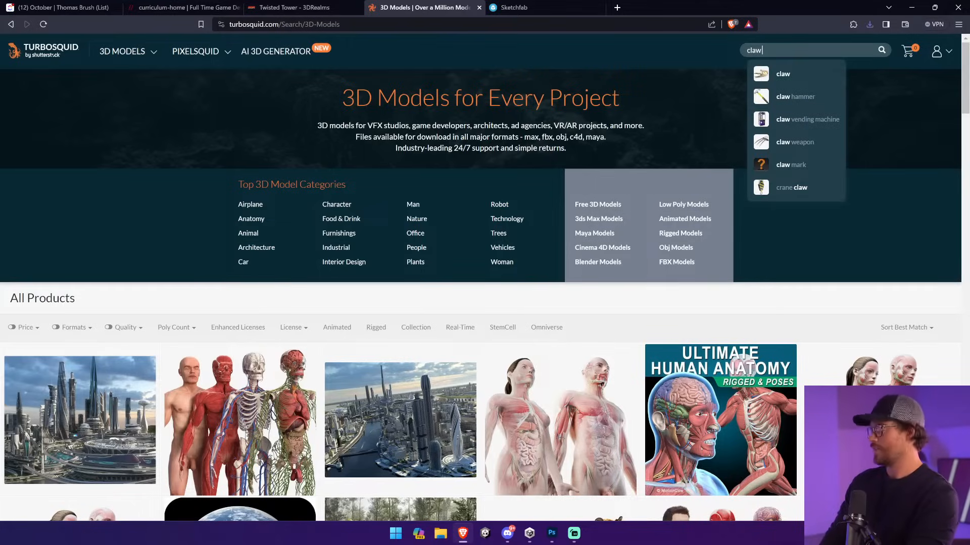
type("claw foot tub")
key("Return")
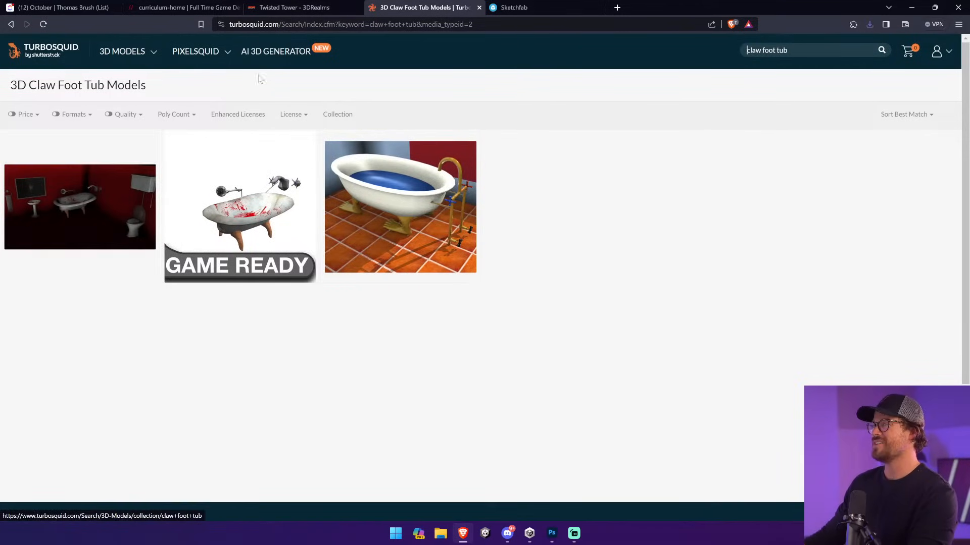
- Broaden the TurboSquid search to "tub" and filter the results to Low Poly models
left_click(769, 50)
type("tub")
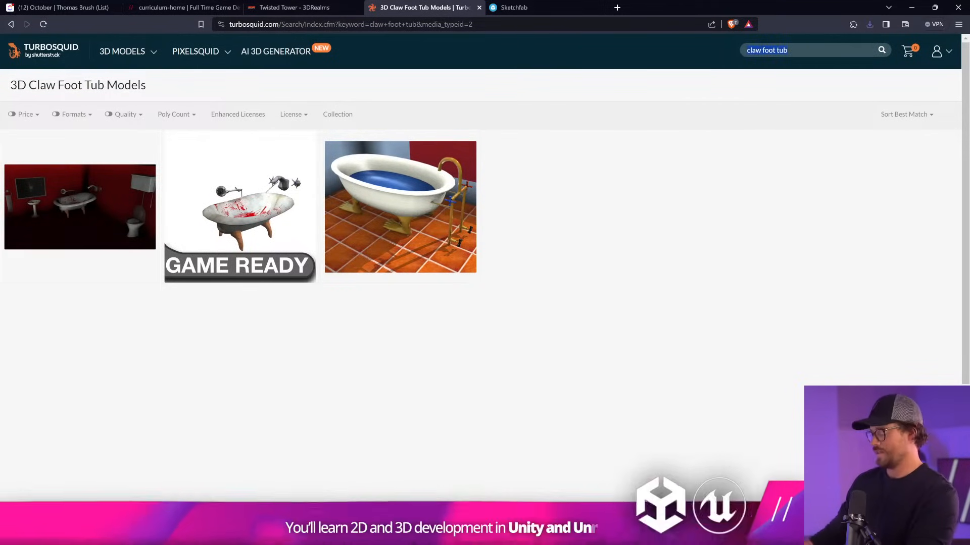
key("Return")
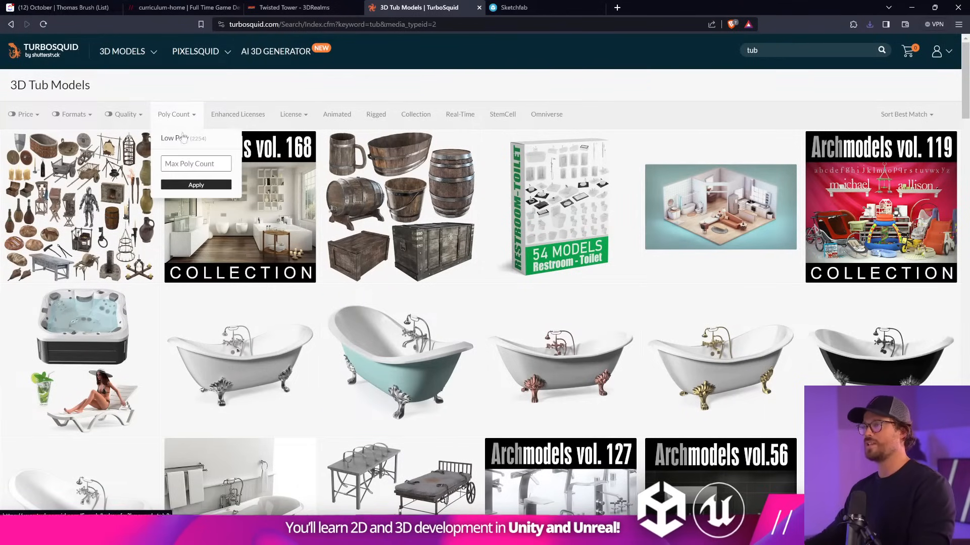
left_click(465, 231)
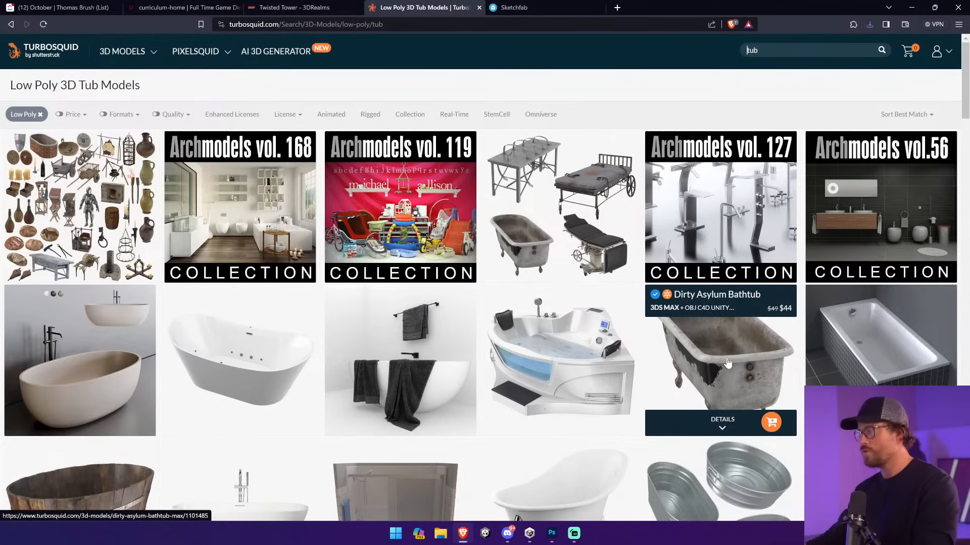
- Browse the low-poly tub results, open the Dirty Asylum Bathtub and examine its preview images, including the UV texture layout
scroll(237, 329, "down", 4)
scroll(289, 327, "down", 2)
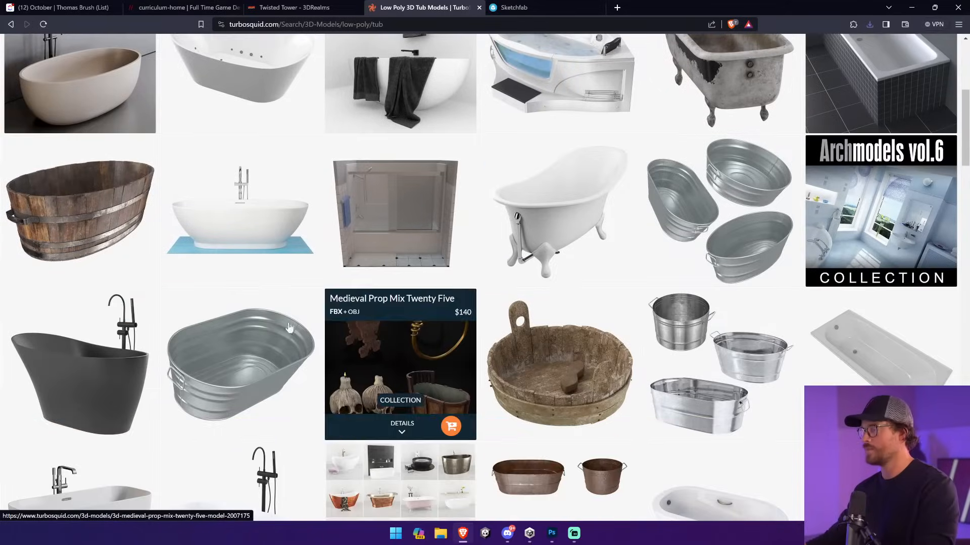
scroll(399, 341, "down", 5)
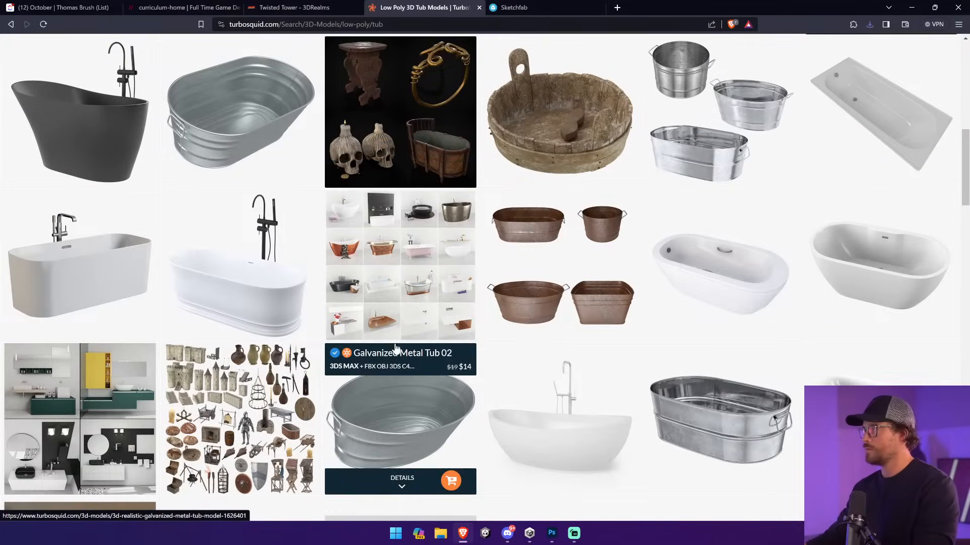
scroll(233, 242, "down", 4)
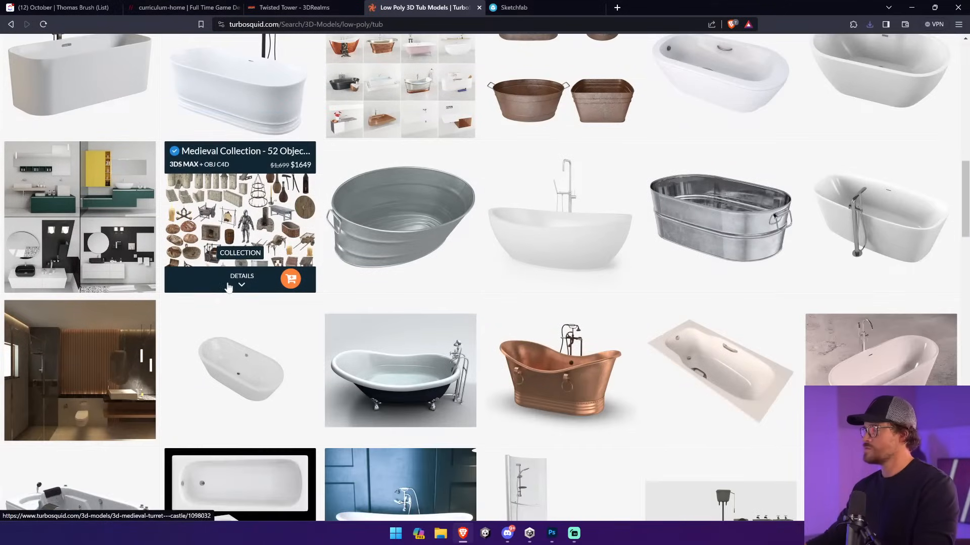
scroll(228, 287, "down", 7)
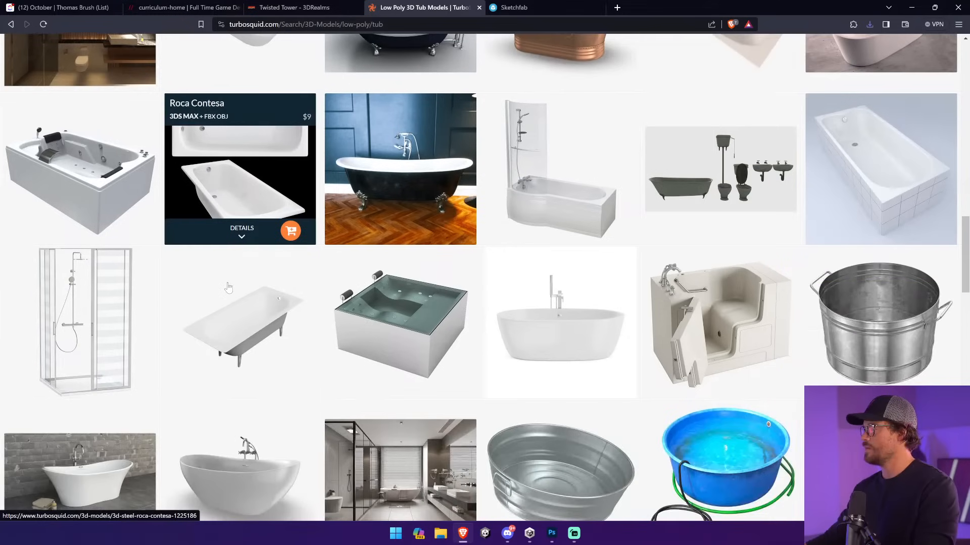
scroll(228, 288, "down", 6)
scroll(229, 287, "up", 20)
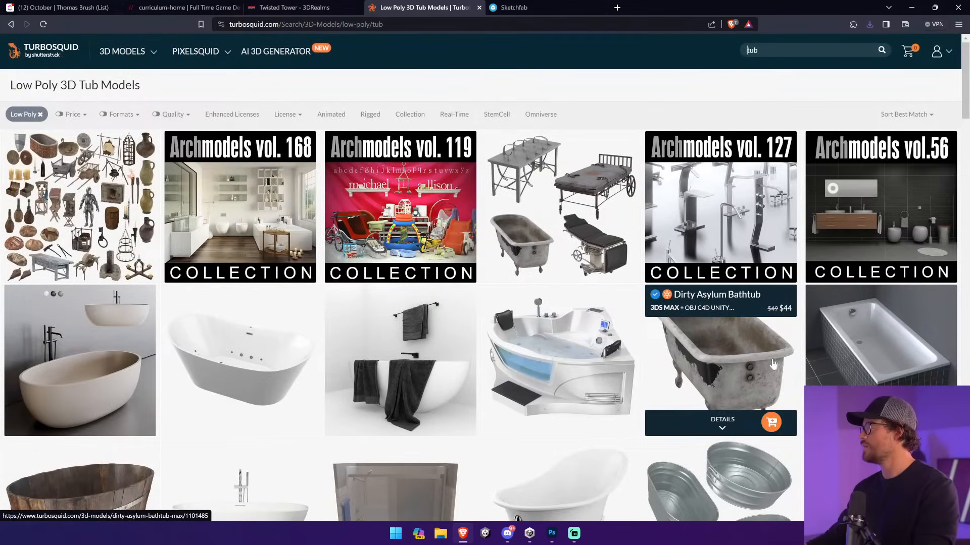
left_click(754, 359)
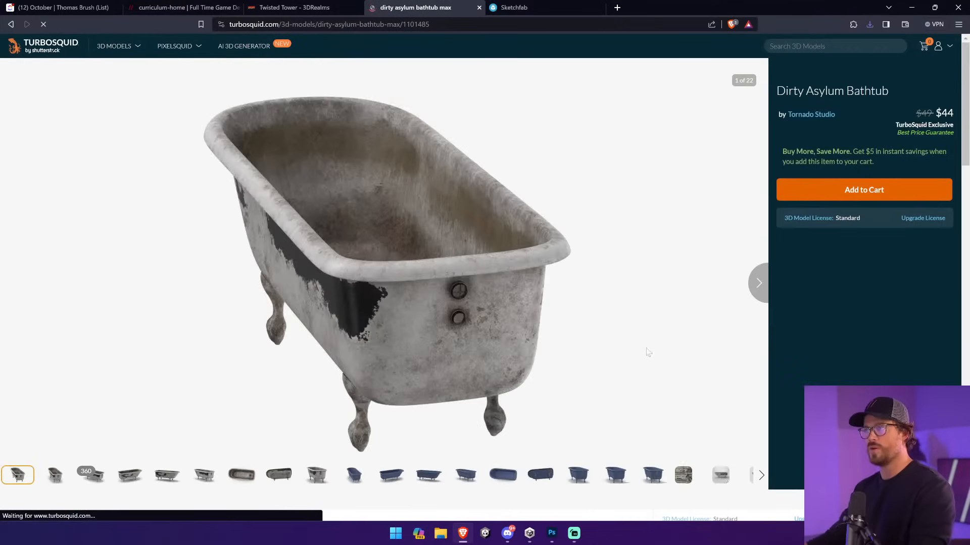
left_click(721, 478)
left_click(683, 477)
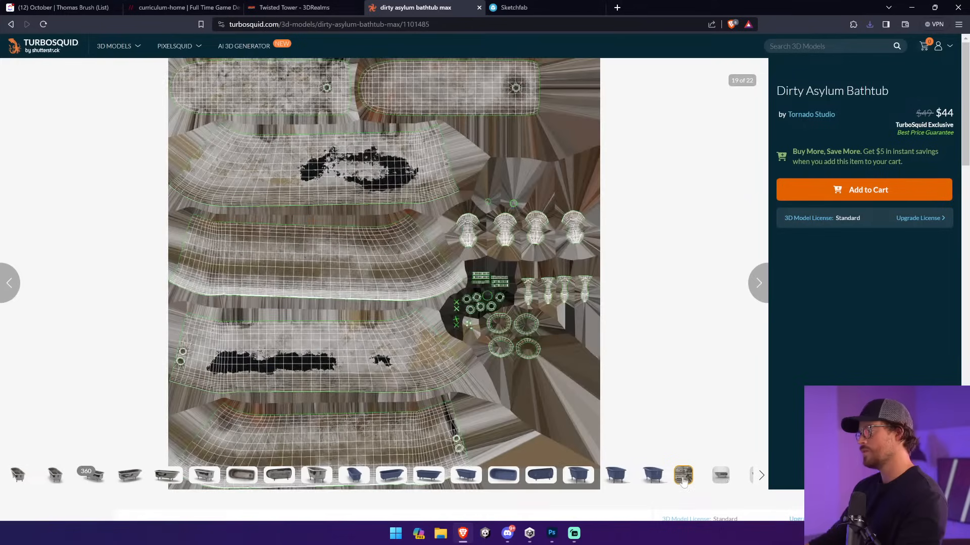
left_click(760, 476)
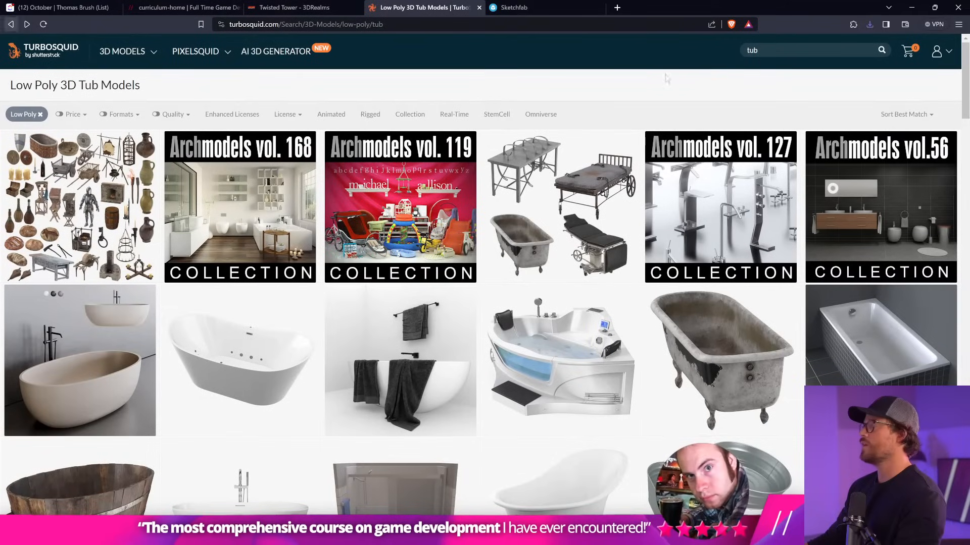
- Search the low-poly models for "vintage tub" and open the Bath 2B 3D model from the results
key("BackSpace")
key("BackSpace")
key("BackSpace")
type("vintage tub")
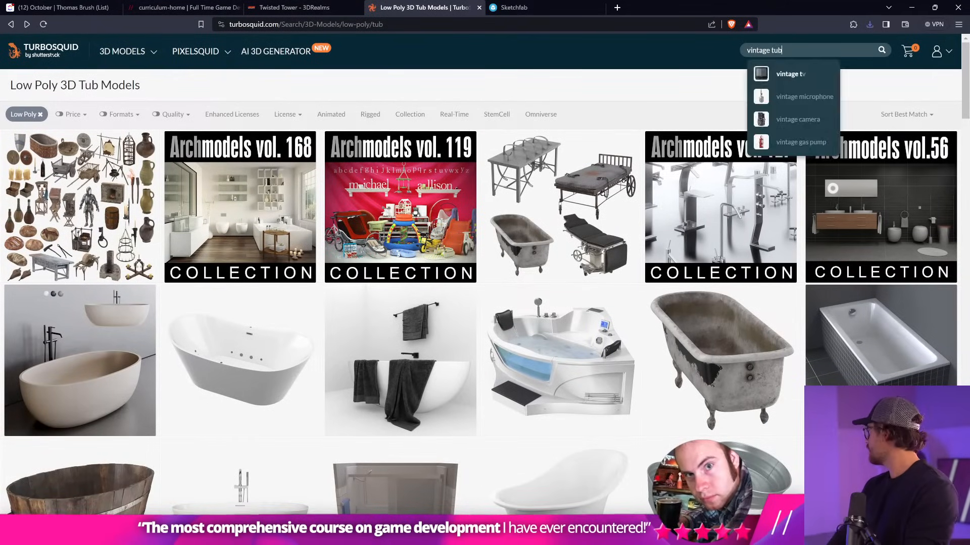
key("Return")
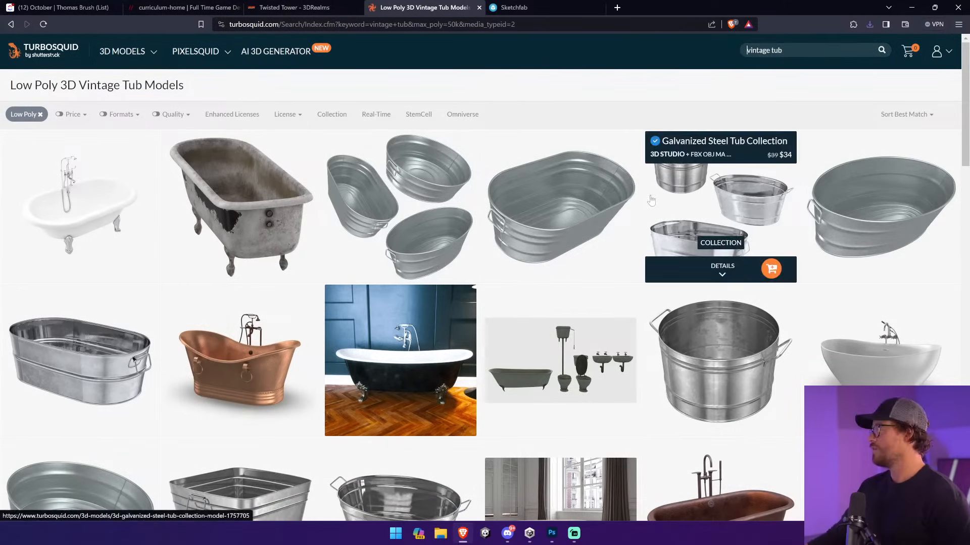
scroll(591, 194, "down", 2)
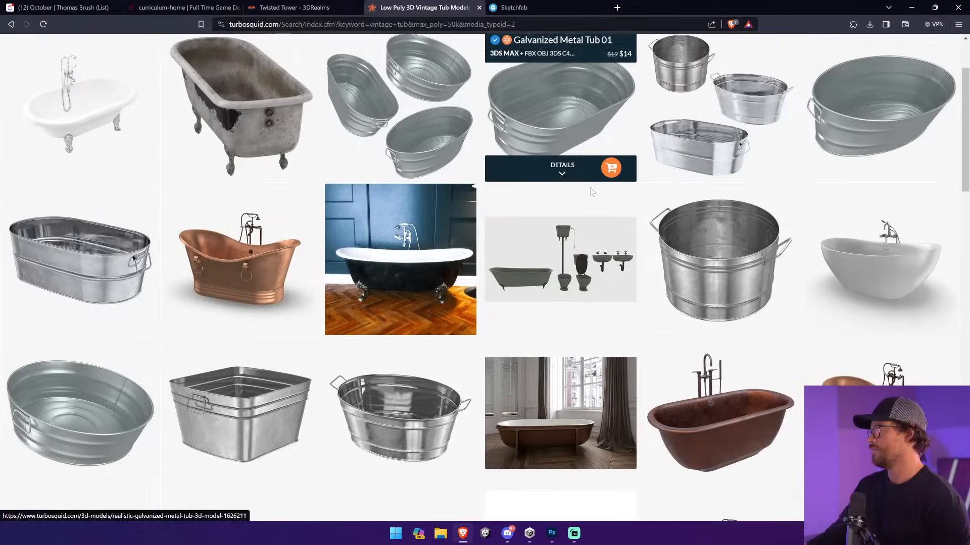
scroll(183, 271, "down", 4)
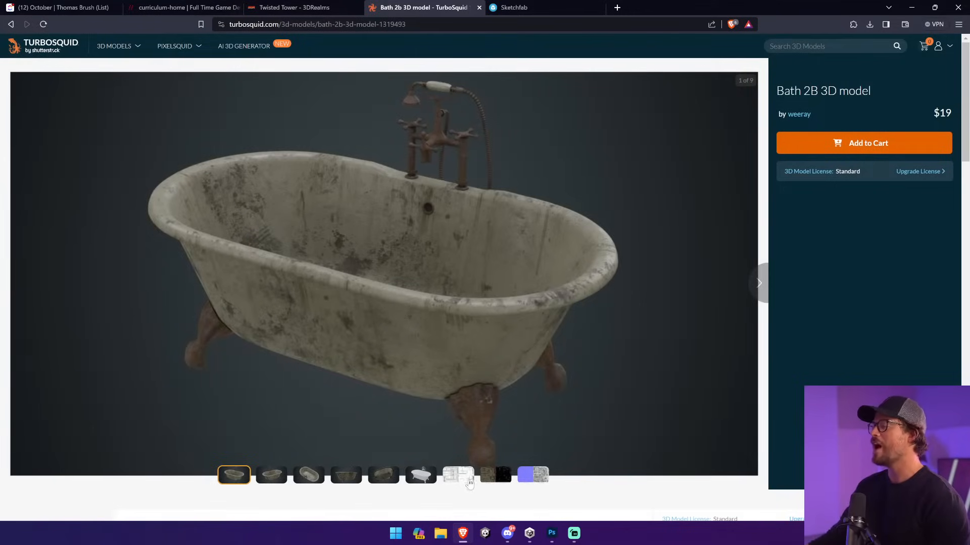
- View the Bath 2B wireframe image and its renders from other angles, including the side view with exposed pipes
left_click(422, 478)
left_click(384, 476)
left_click(345, 478)
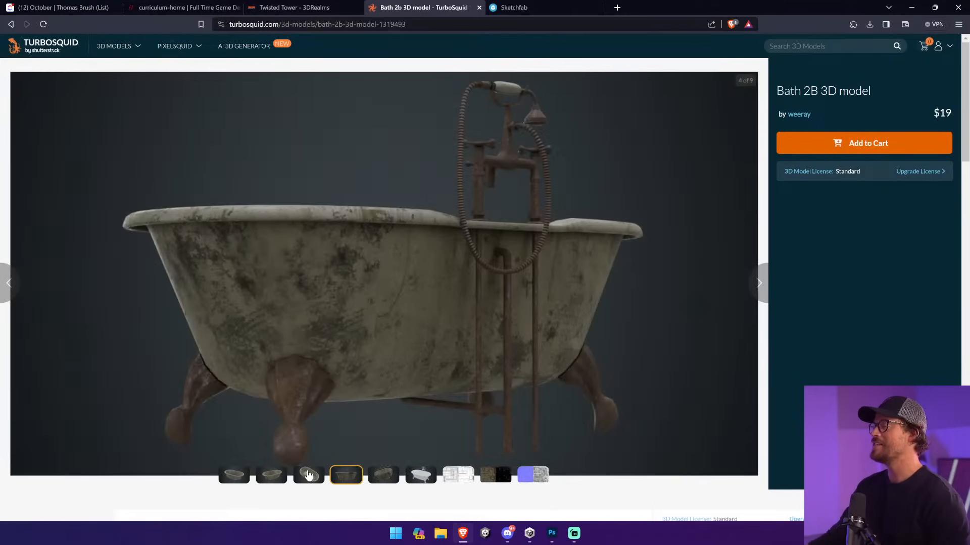
- Dismiss the Sketchfab download dialog and open the purchased Bathtub's model page to compare it with Bath 2B
left_click(531, 6)
left_click(693, 121)
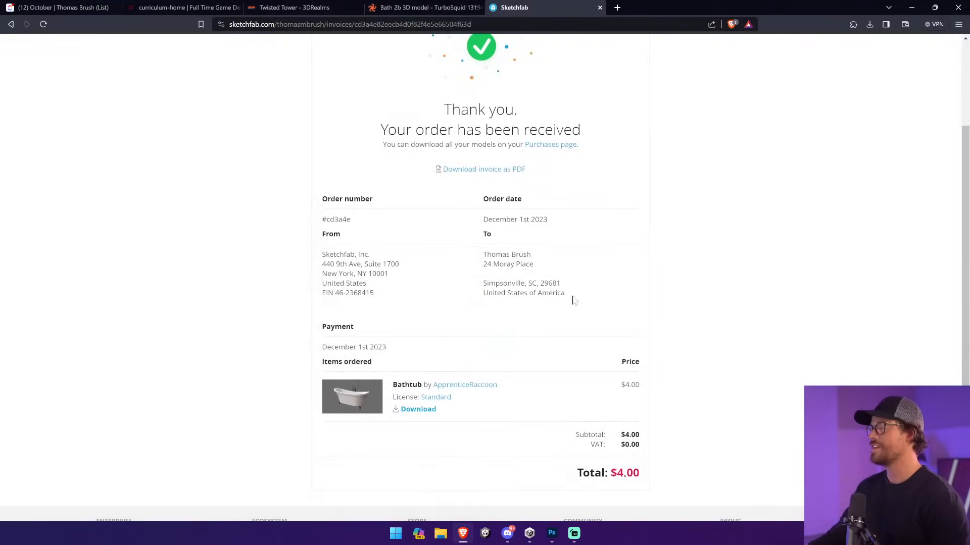
left_click(483, 5)
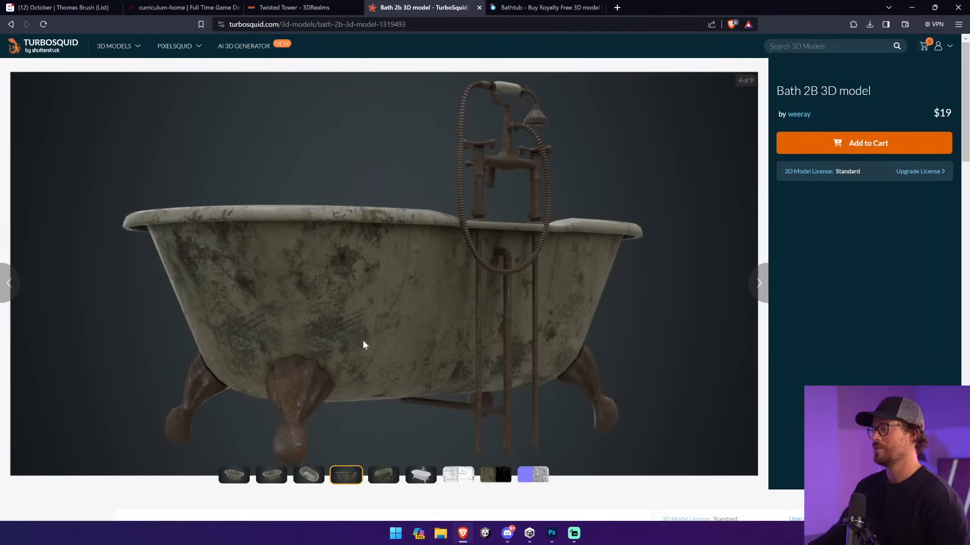
- Examine the remaining Bath 2B previews, comparing the textured renders with the wireframe and the texture maps
left_click(305, 484)
left_click(273, 479)
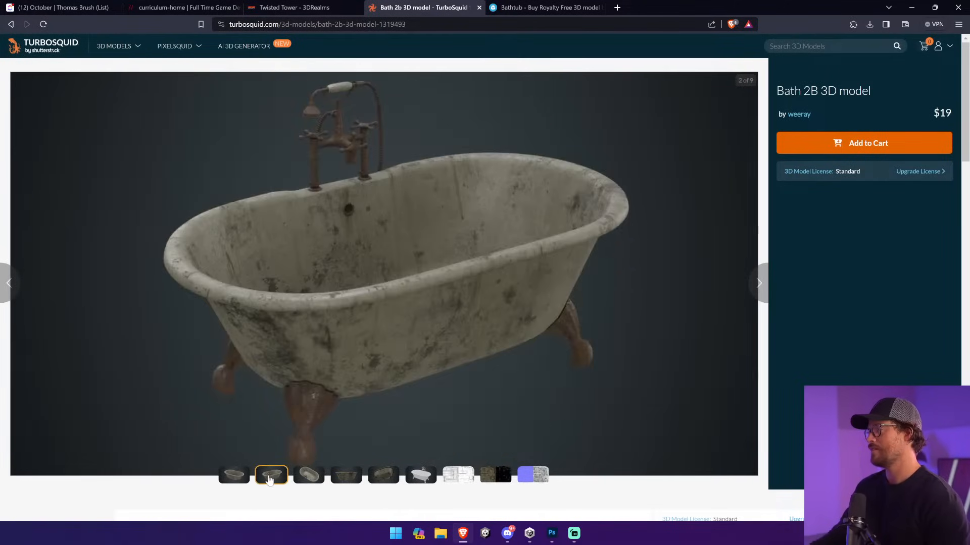
left_click(234, 477)
left_click(430, 483)
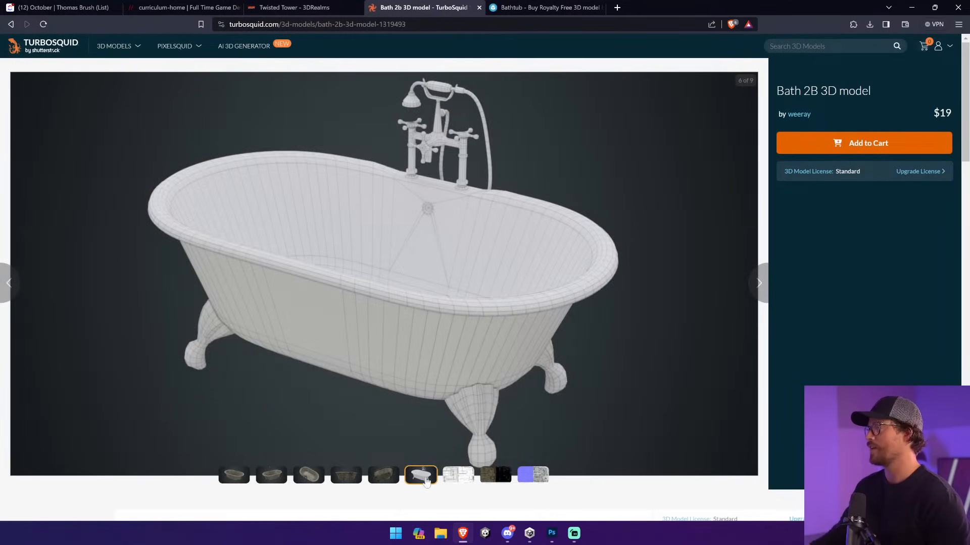
left_click(237, 476)
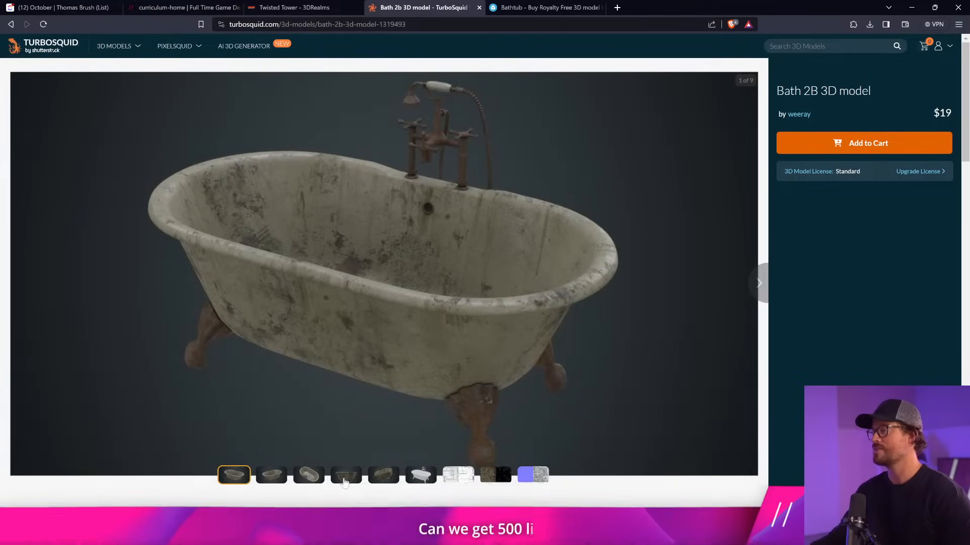
left_click(497, 478)
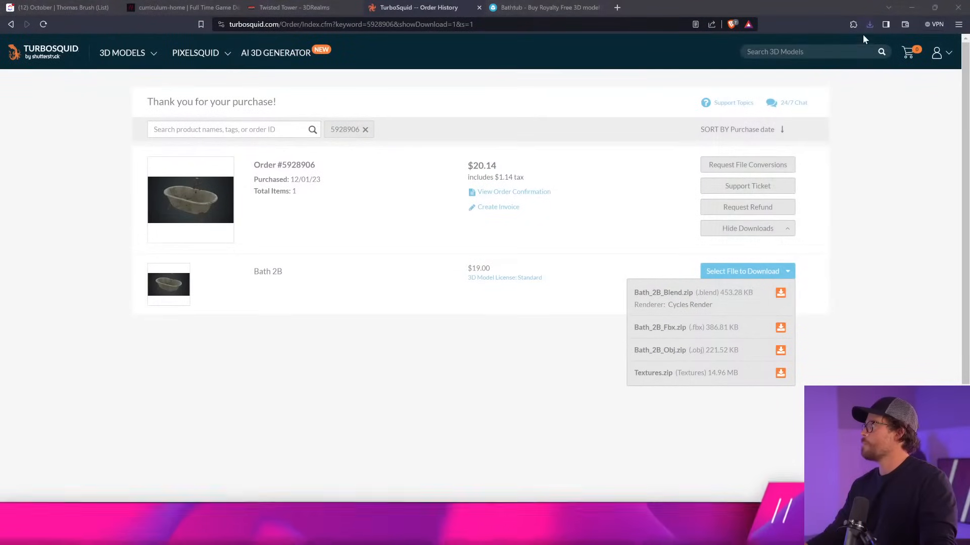
- Show the downloaded Bath_2B_Fbx.zip in the Downloads folder and bring the folder window fully into view
left_click(868, 26)
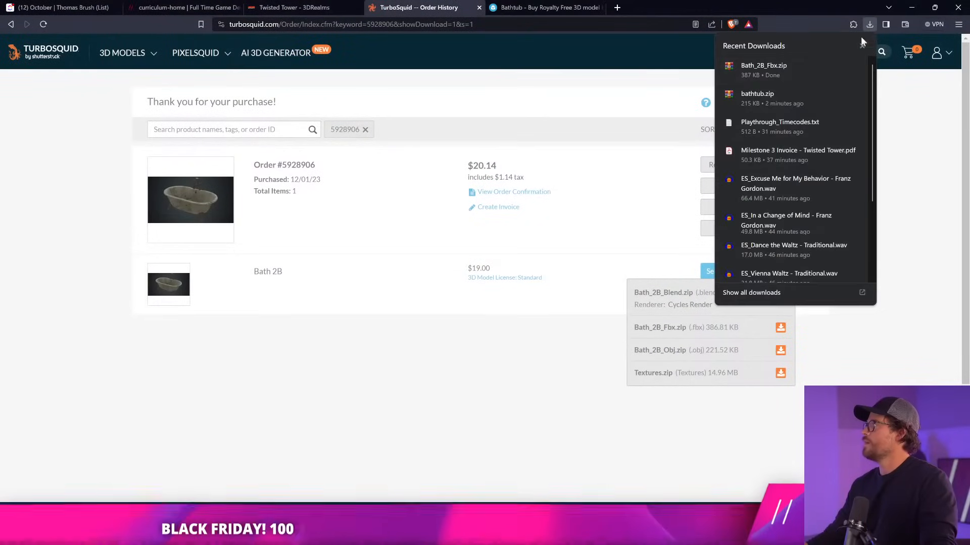
left_click(837, 67)
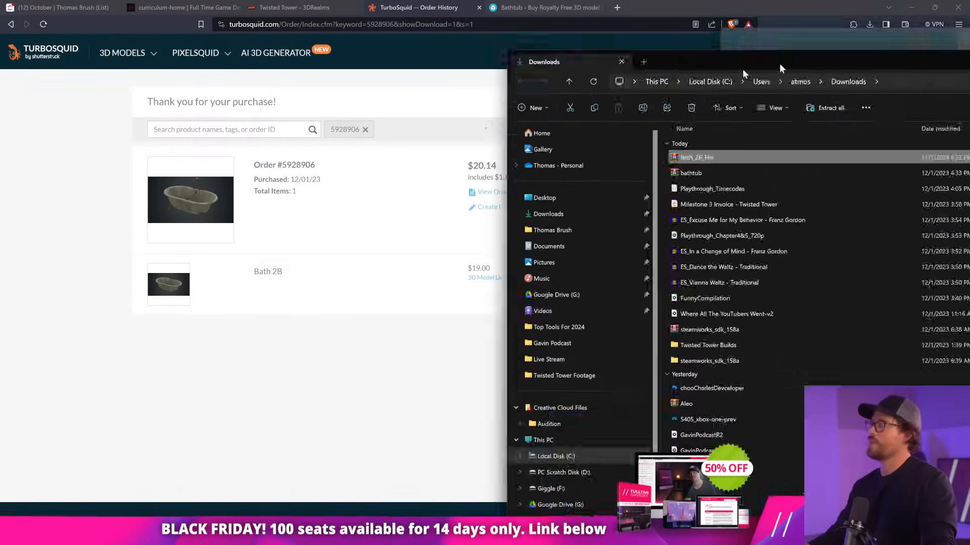
left_click_drag(742, 69, 387, 74)
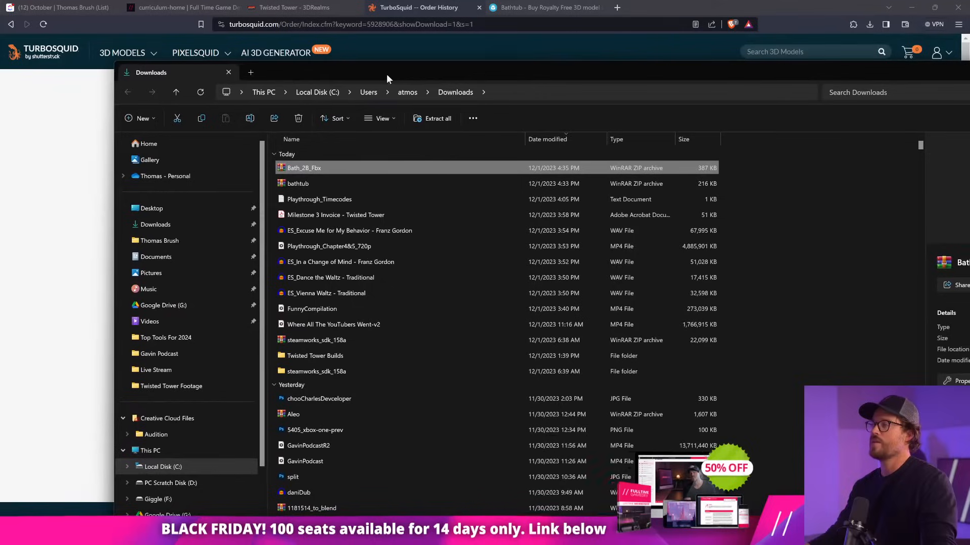
- Extract Bath_2B_Fbx.zip to the Bath_2B_Fbx folder in Downloads and open its inner folder containing Bath_2B.fbx
right_click(331, 164)
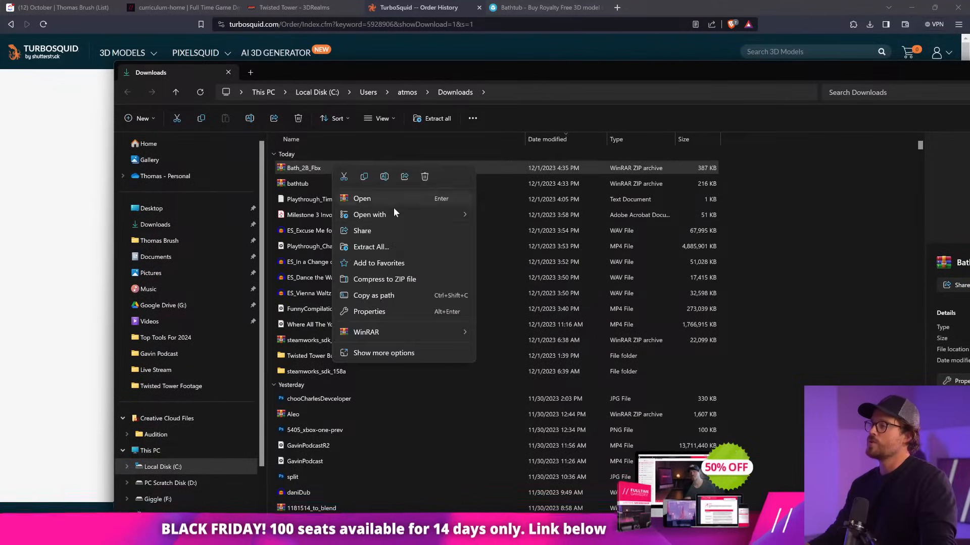
mouse_move(393, 215)
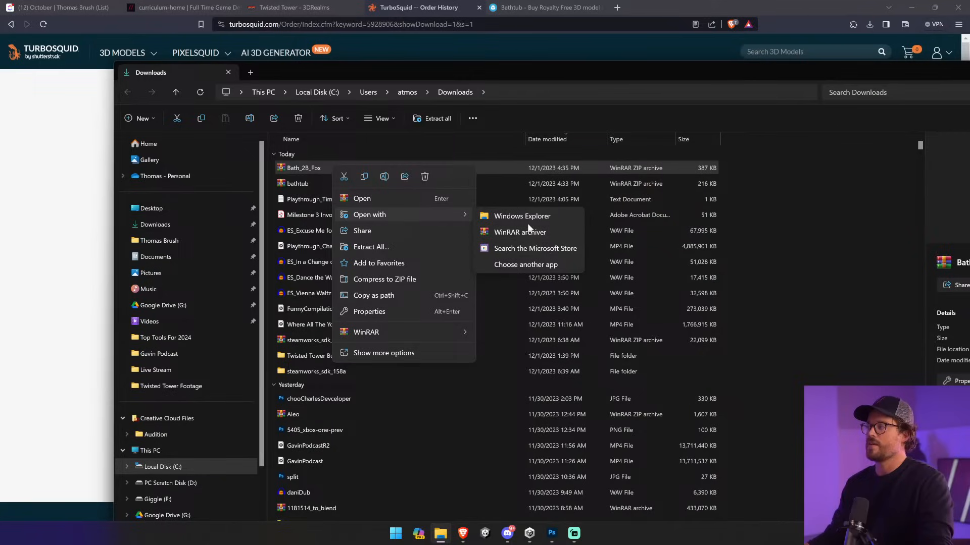
left_click(417, 248)
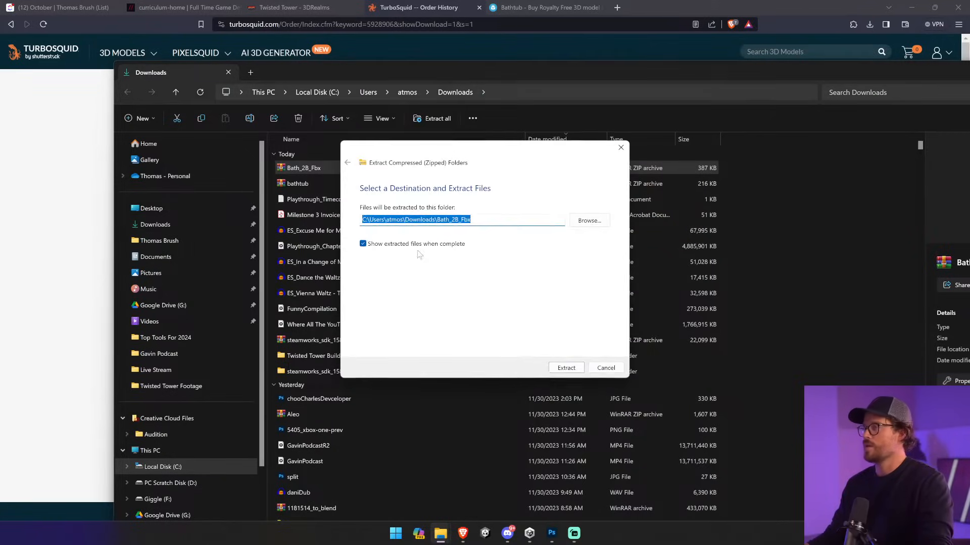
left_click(579, 366)
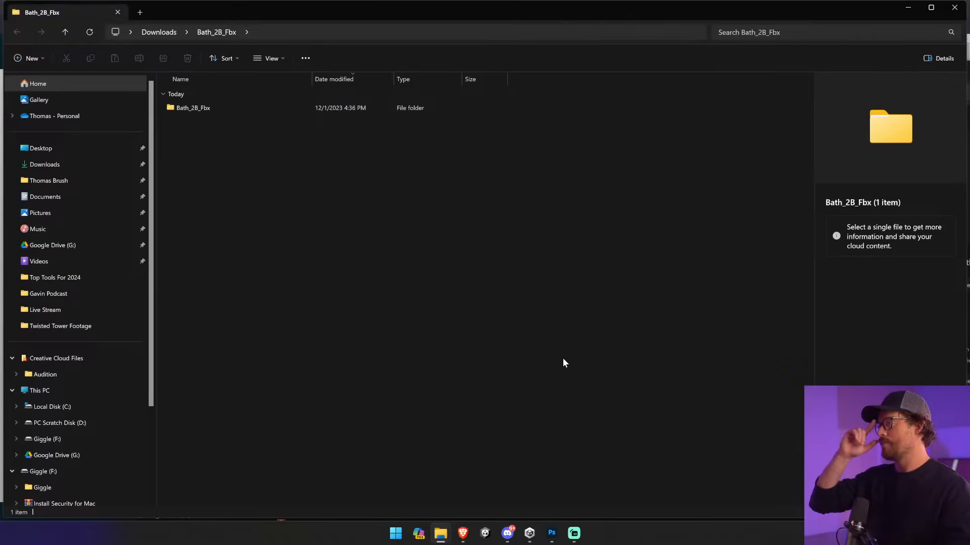
double_click(219, 107)
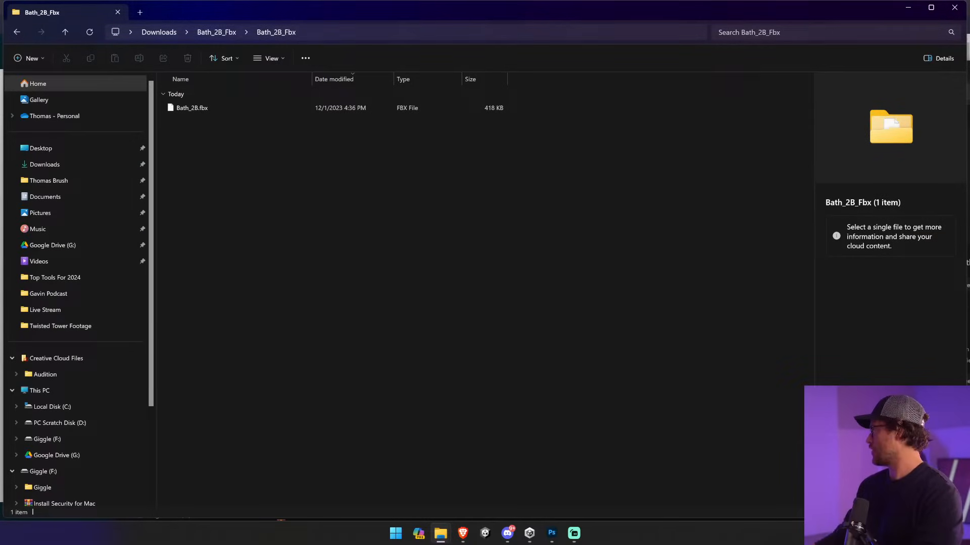
- Start Blender 4.0 and open the recent file Mannequin.blend, viewing the whole mannequin as a size reference
key("super")
type("blender 4.0")
key("Return")
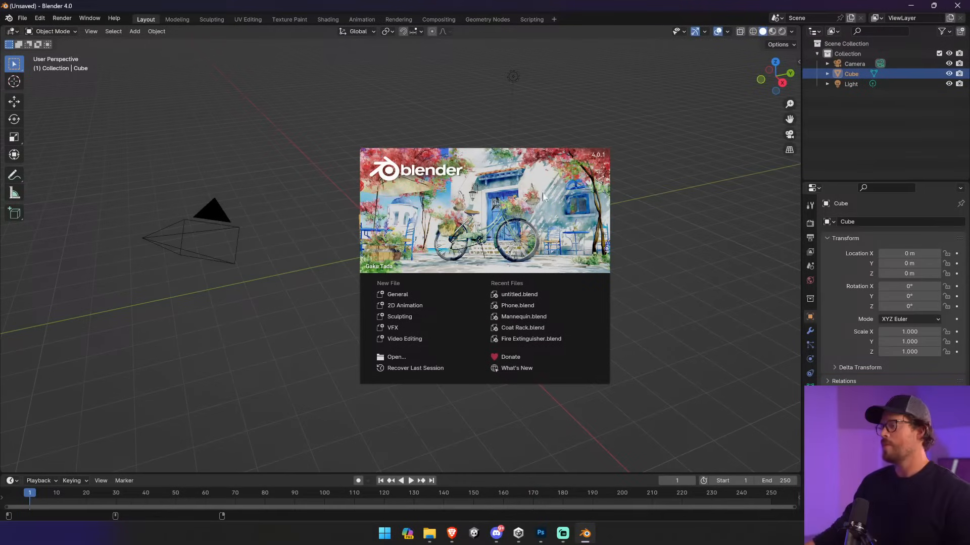
left_click(544, 316)
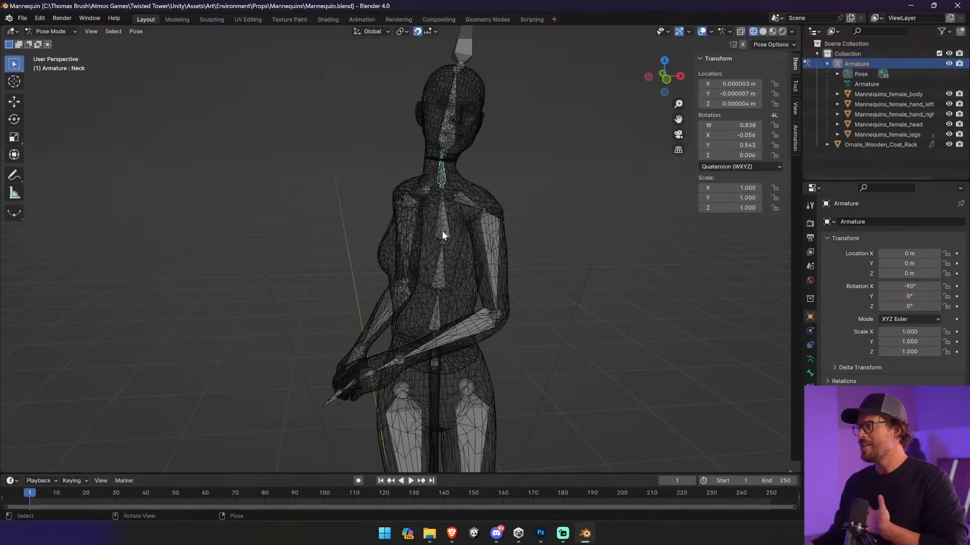
middle_click_drag(277, 207, 567, 292)
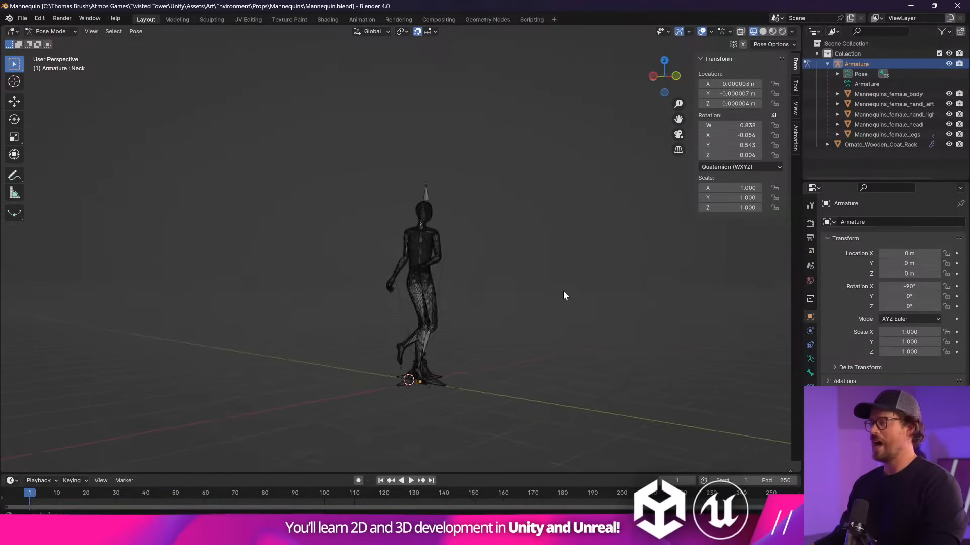
scroll(519, 292, "up", 5)
scroll(522, 295, "up", 3)
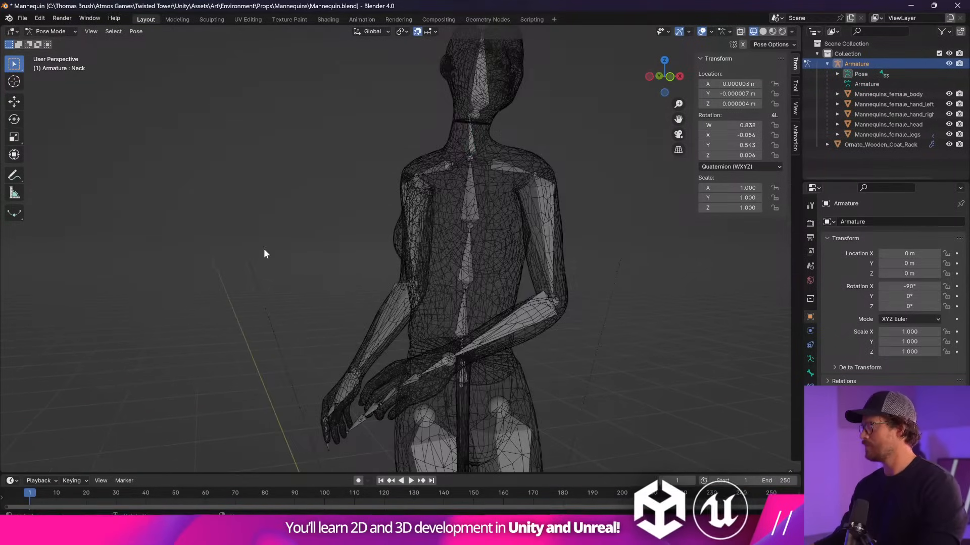
scroll(264, 253, "down", 6)
scroll(536, 284, "up", 2)
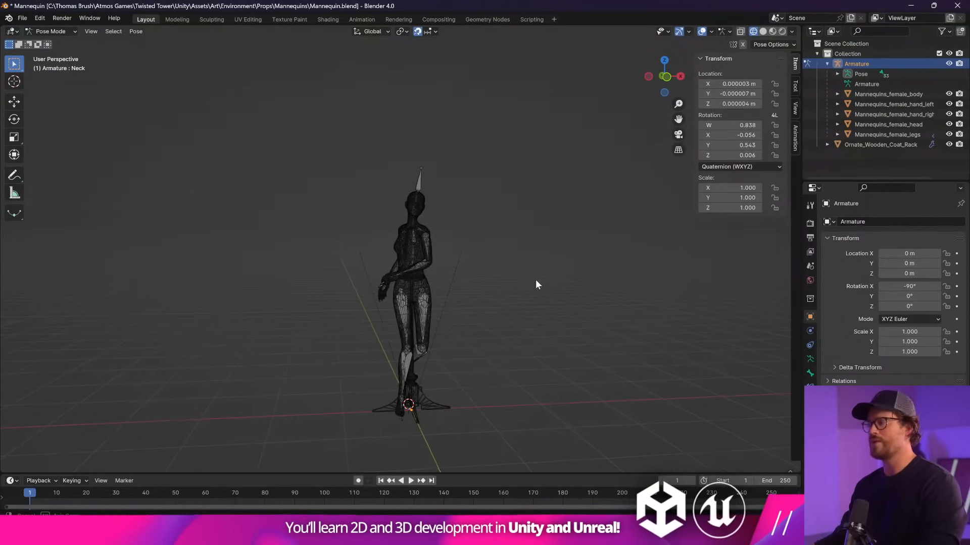
- Import Bath_2B.fbx as FBX from the extracted Bath_2B_Fbx folder in Downloads into the mannequin scene
left_click(22, 18)
mouse_move(61, 163)
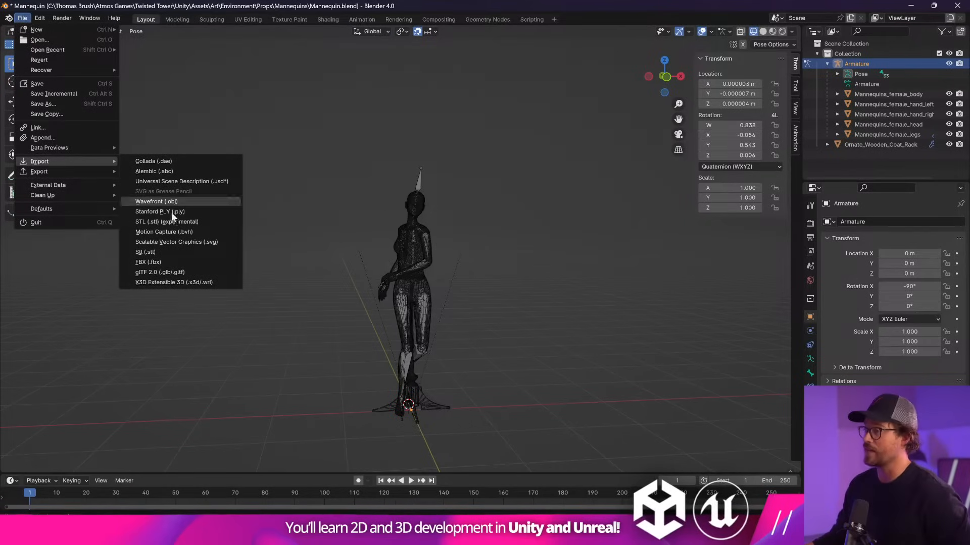
left_click(195, 262)
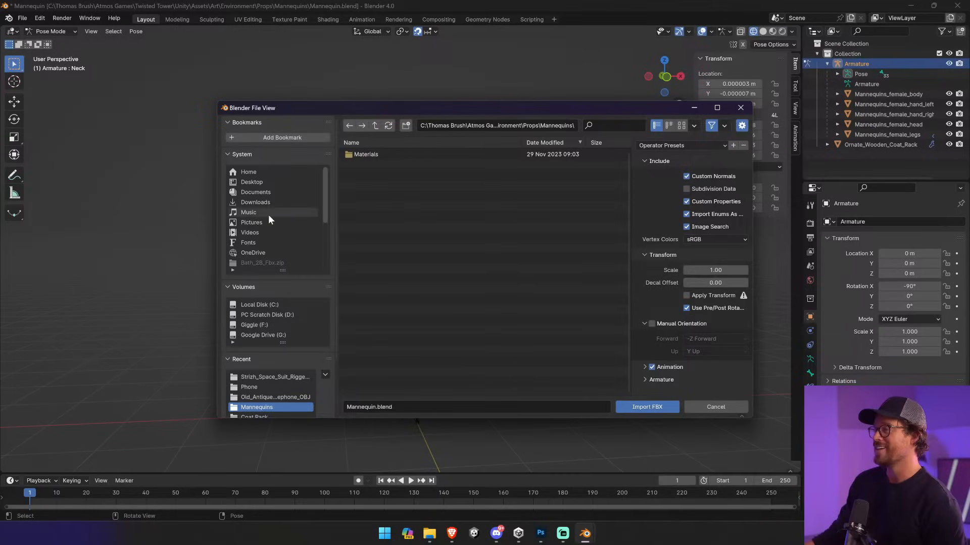
left_click(266, 202)
double_click(402, 152)
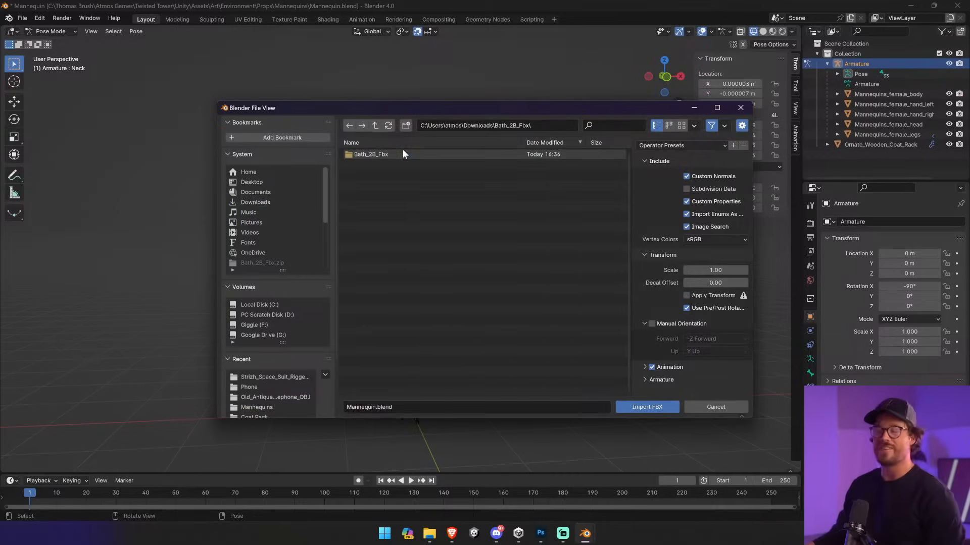
double_click(400, 154)
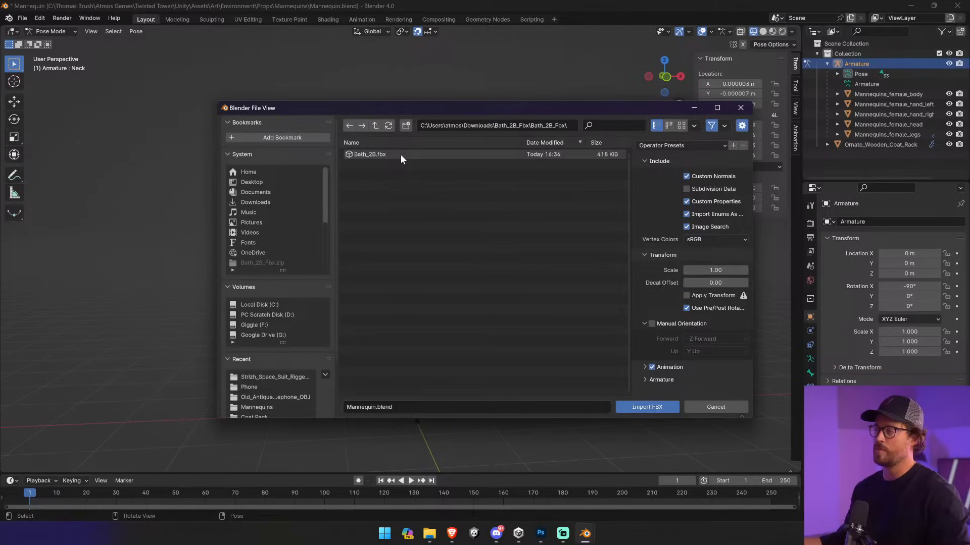
left_click(401, 155)
left_click(638, 407)
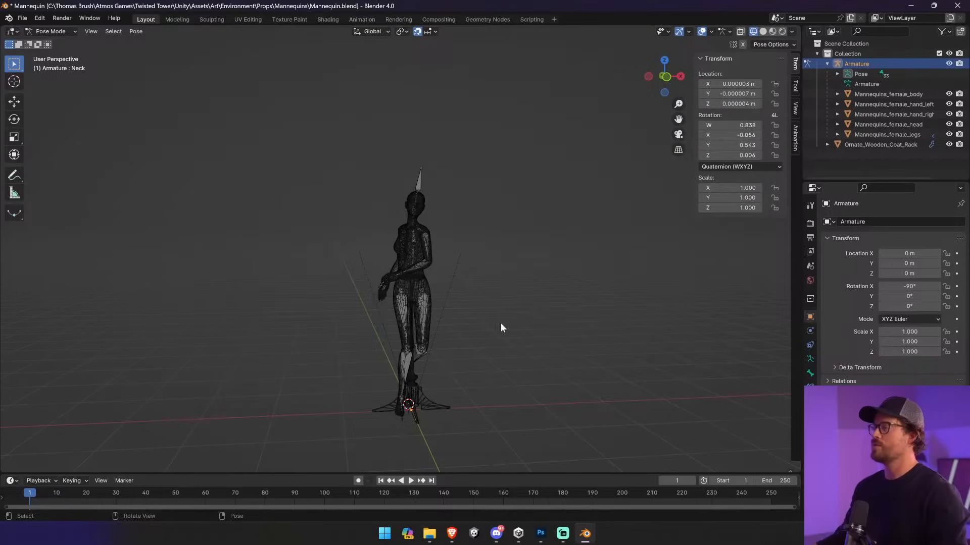
- Scale the imported pipes, stands and tub body up together to about 2.37, judging the size against the mannequin
middle_click_drag(488, 378, 411, 307)
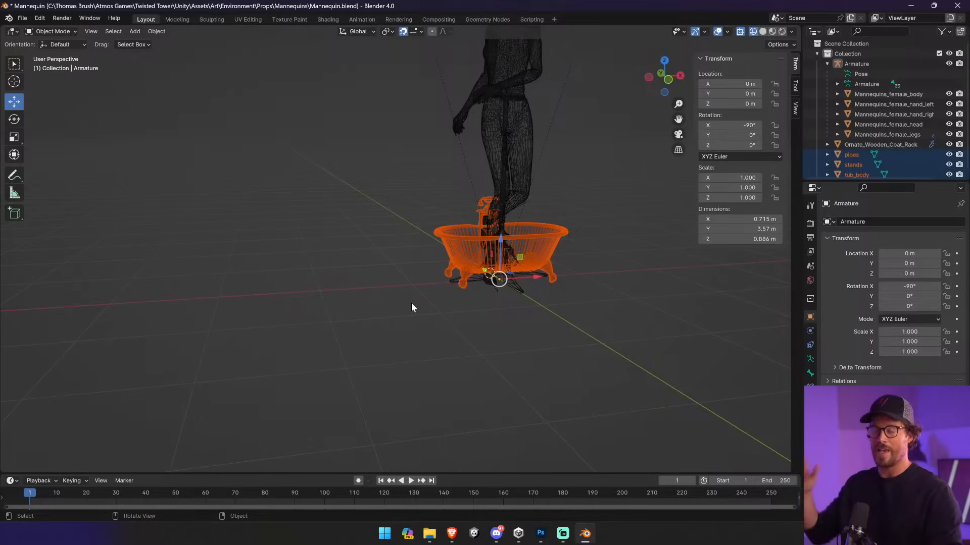
middle_click_drag(557, 277, 457, 308)
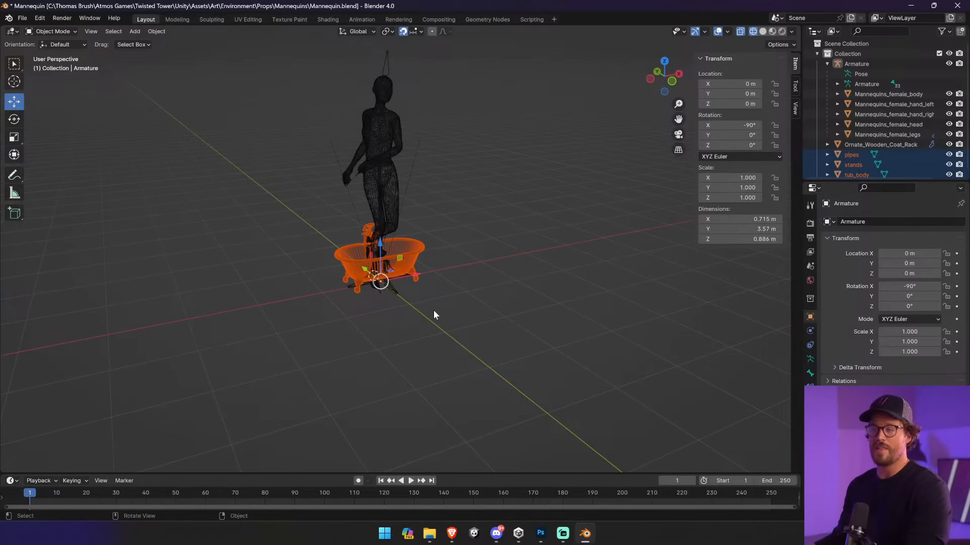
key("s")
left_click(535, 292)
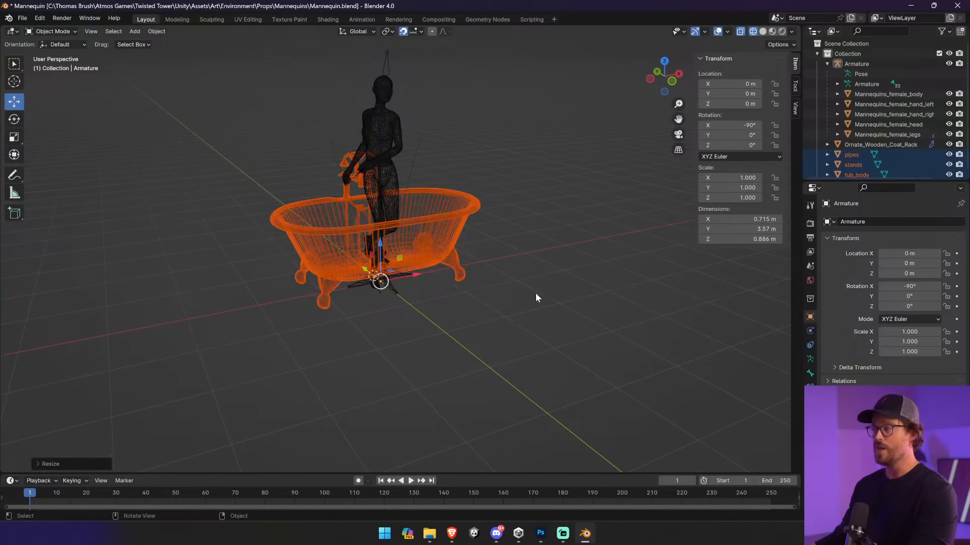
middle_click_drag(536, 292, 381, 211)
- Delete the armature, all the mannequin body parts and the ornate wooden coat rack, keeping only the bathtub parts
left_click(382, 214)
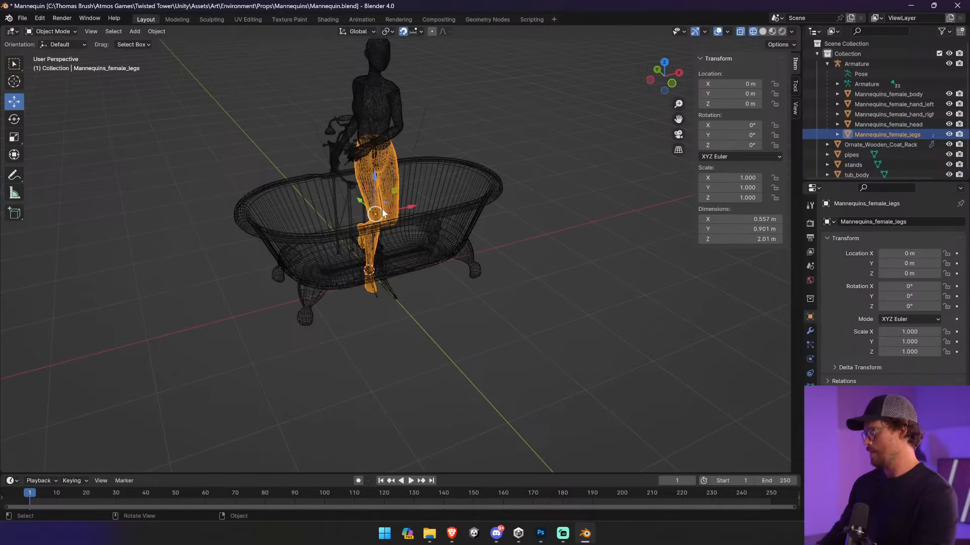
left_click(867, 64)
key("Delete")
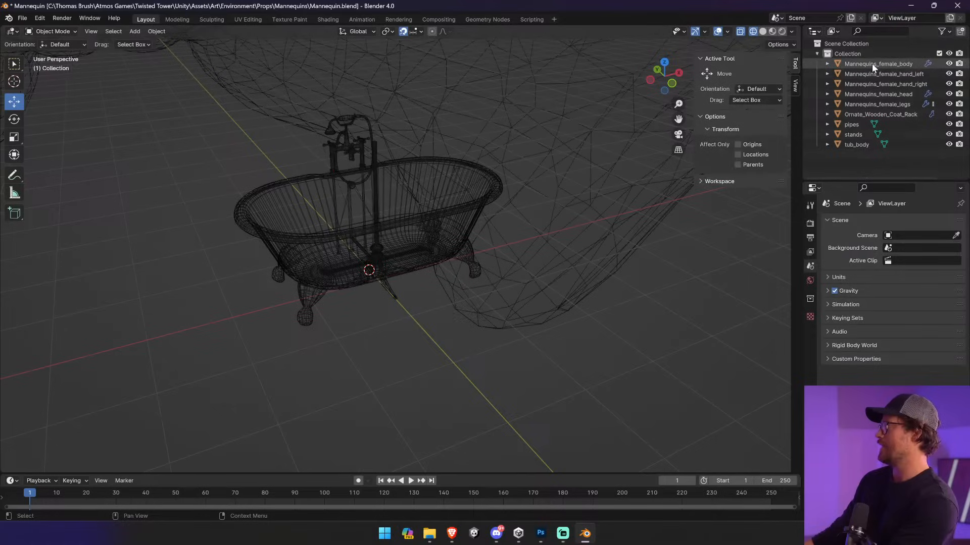
left_click(868, 65)
key("Delete")
left_click(867, 65)
key("Delete")
left_click(865, 65)
key("Delete")
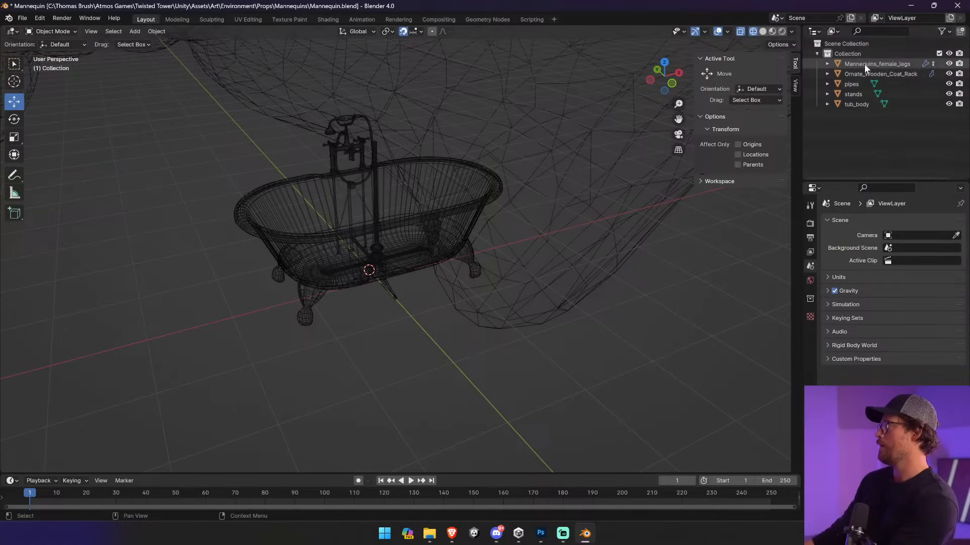
left_click(864, 64)
key("Delete")
left_click(864, 63)
- Switch the viewport to solid shading and view the bathtub from its foot end at floor level
middle_click_drag(596, 183, 714, 41)
left_click(763, 31)
mouse_move(512, 237)
middle_mouse_down()
mouse_move(398, 230)
mouse_move(377, 242)
mouse_move(425, 232)
mouse_move(567, 249)
mouse_move(485, 267)
middle_mouse_up()
middle_click_drag(419, 240, 355, 289)
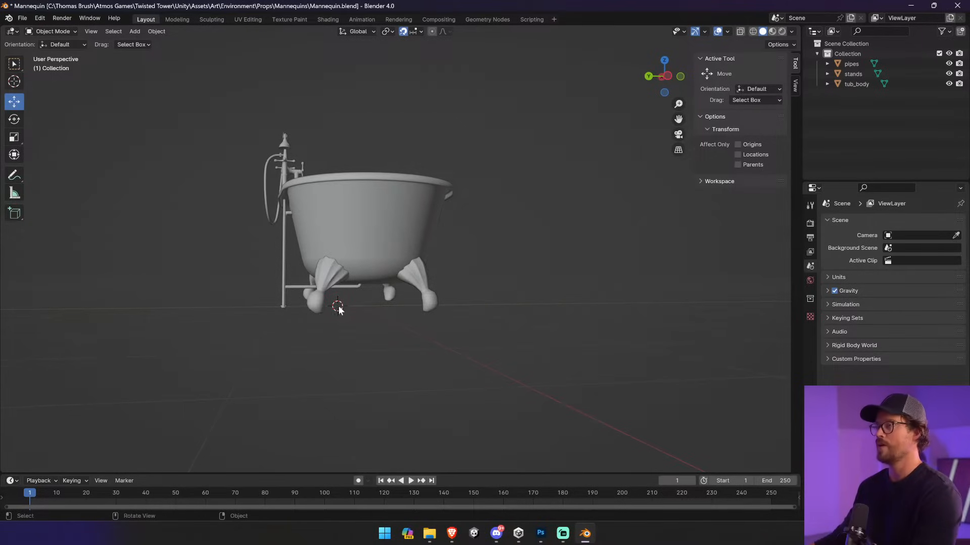
- Inspect the 3D cursor's position beneath the tub and set the Move tool's transform to affect only origins
left_click(14, 82)
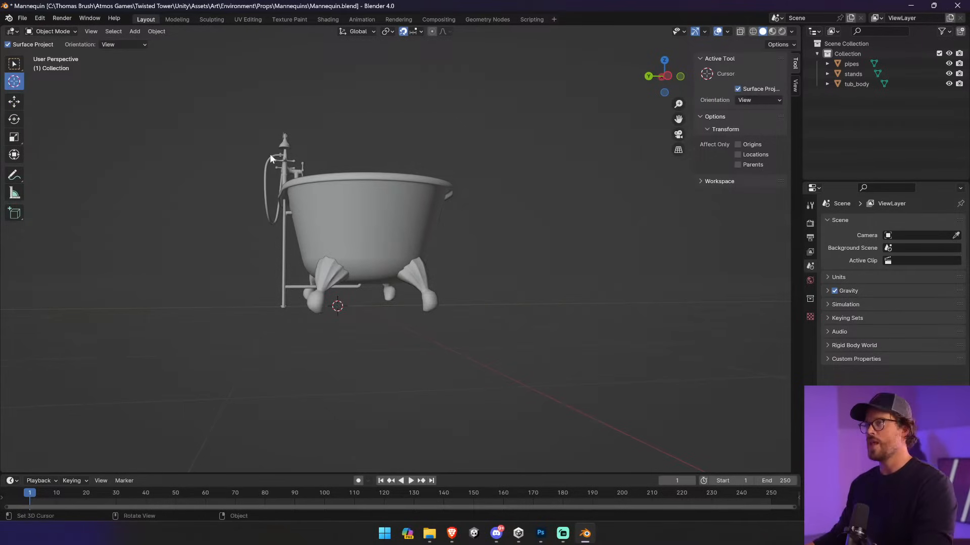
scroll(409, 278, "up", 5)
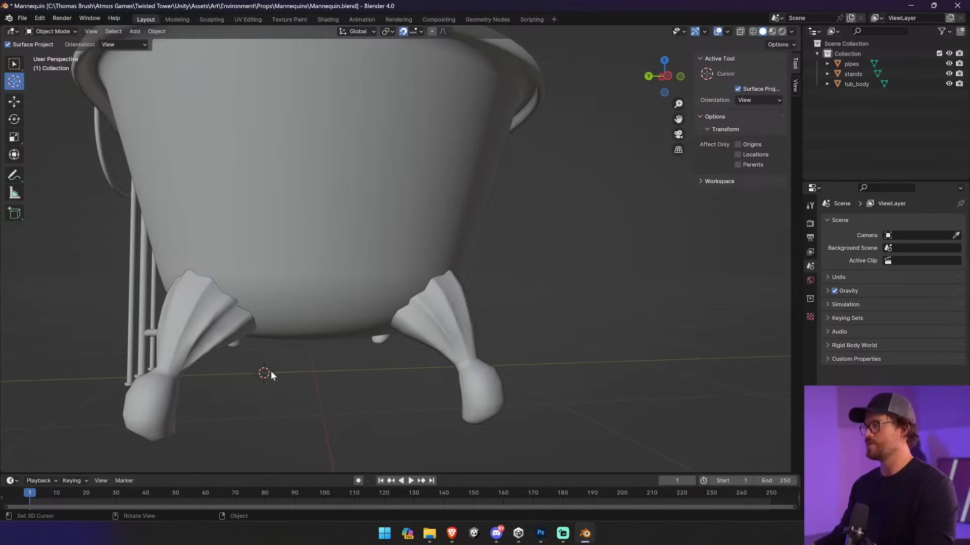
left_click(14, 66)
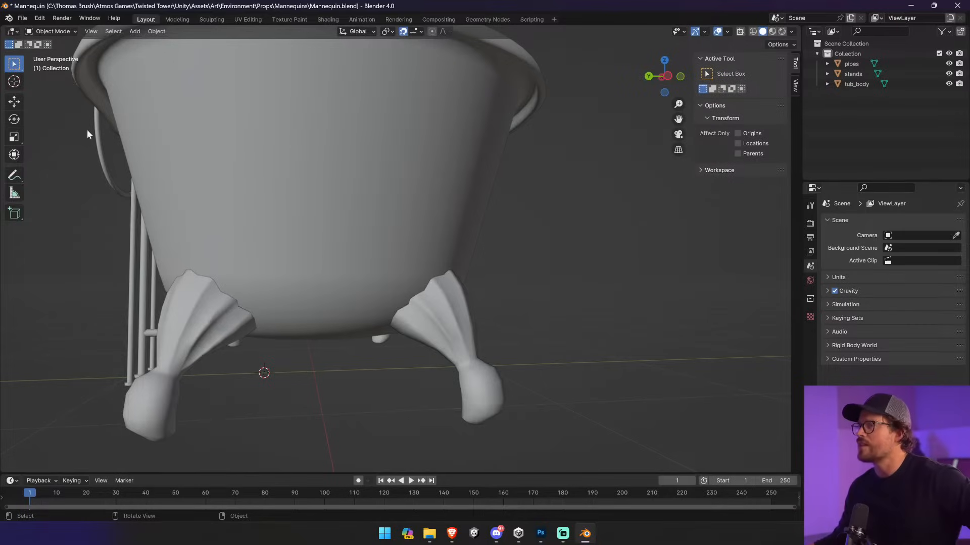
left_click(13, 83)
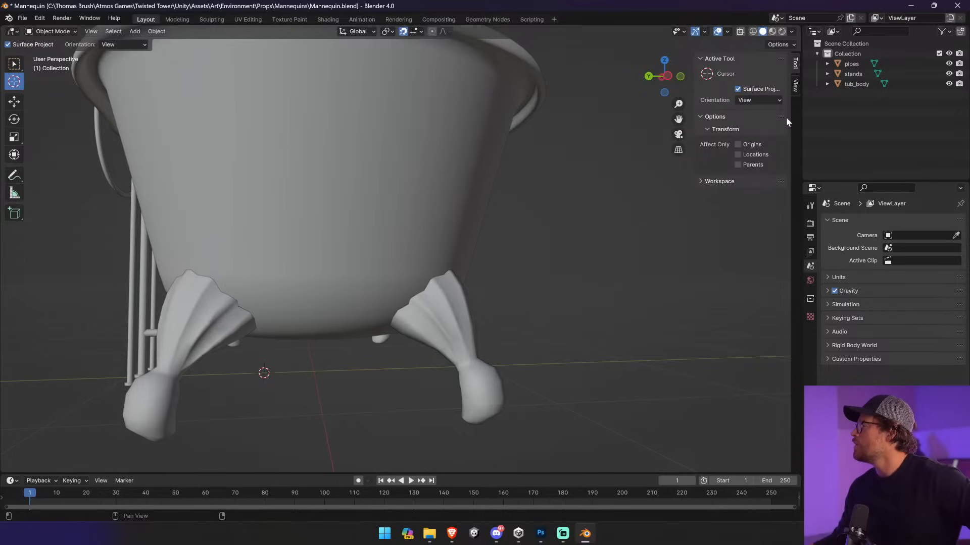
left_click(14, 101)
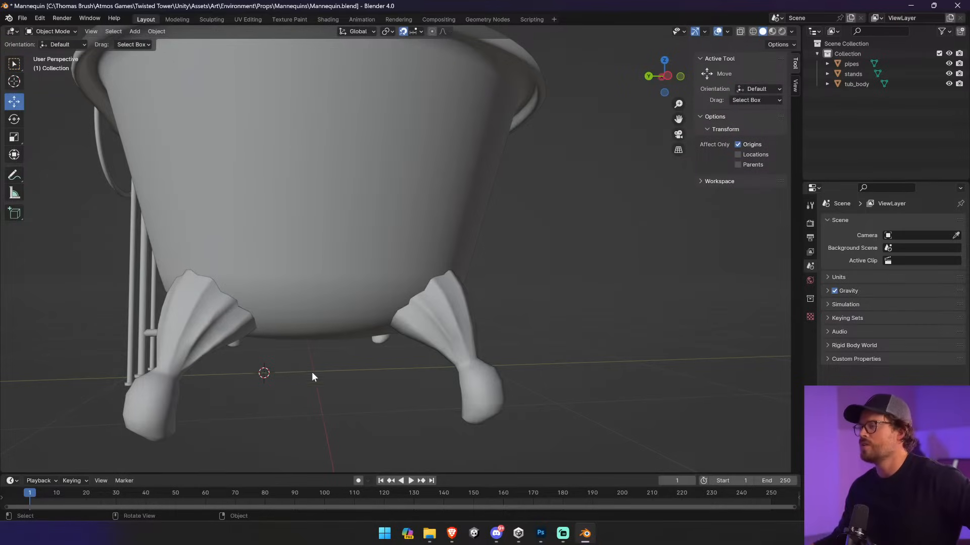
scroll(246, 316, "down", 3)
scroll(273, 327, "up", 1)
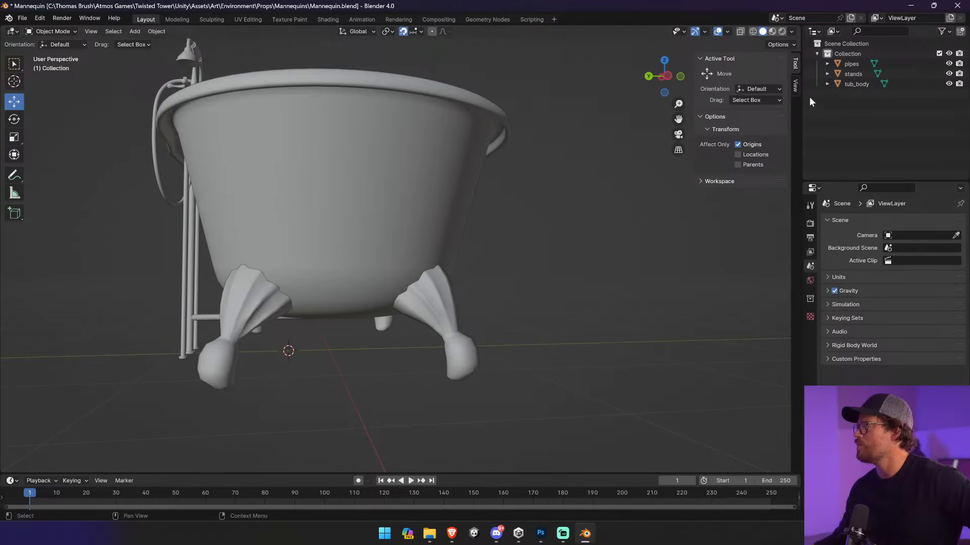
- Set the 3D cursor's X, Y and Z location to 0 m so it sits at the world origin
left_click(795, 85)
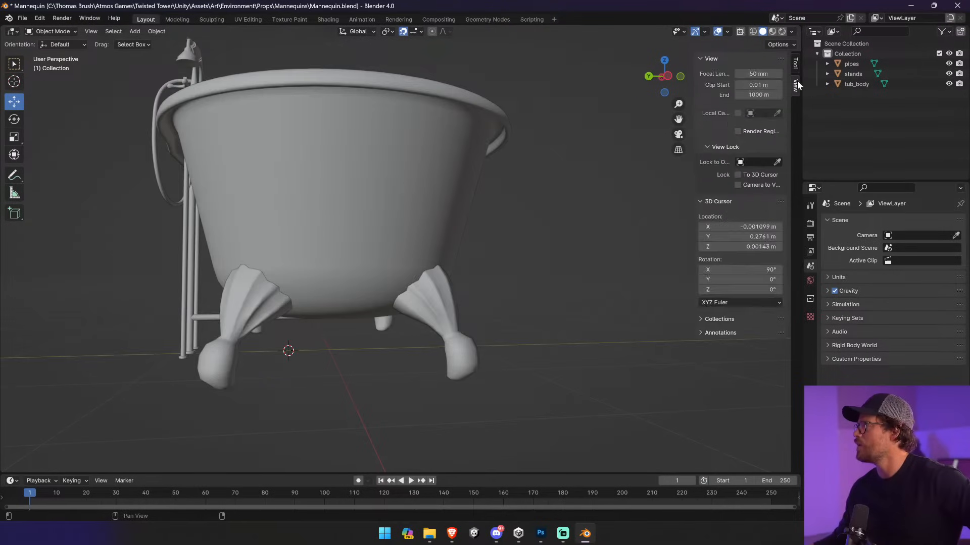
left_click(742, 227)
type("0")
key("Tab")
type("0")
key("Tab")
type("0")
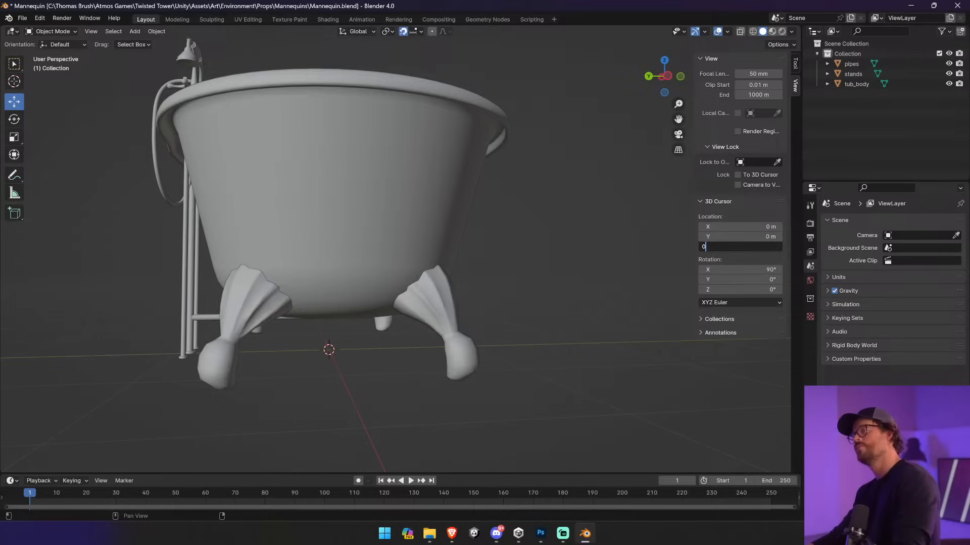
- Select all three bathtub parts, pipes, stands and tub_body, and apply all transforms to them
left_click(17, 83)
left_click(16, 66)
middle_click_drag(469, 258, 363, 261)
scroll(362, 262, "down", 4)
left_click(384, 240)
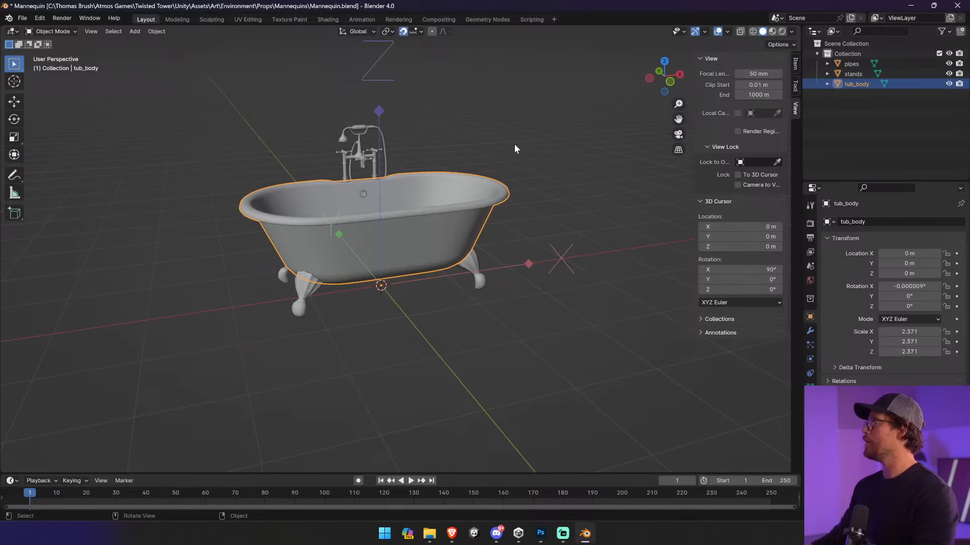
scroll(501, 128, "down", 2)
scroll(484, 150, "up", 2)
key("a")
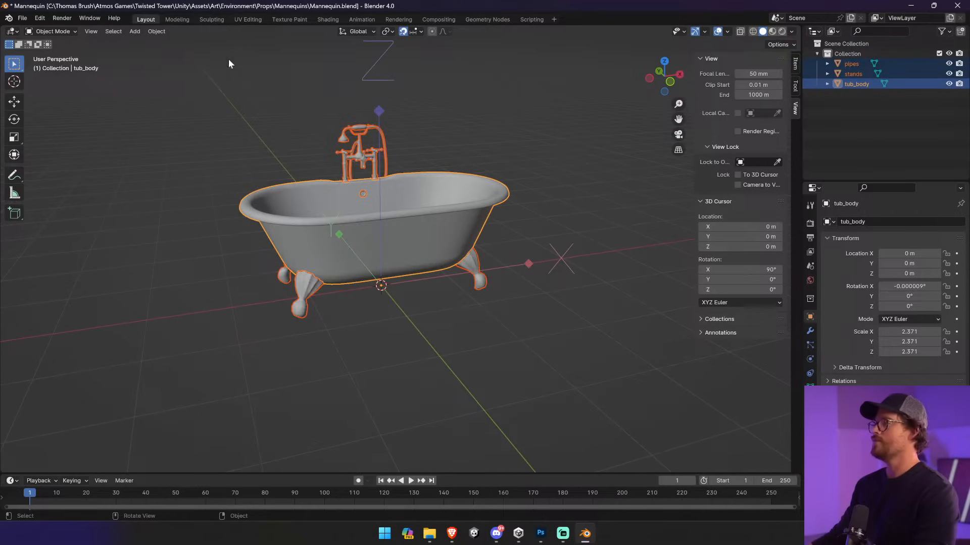
left_click(156, 32)
mouse_move(190, 82)
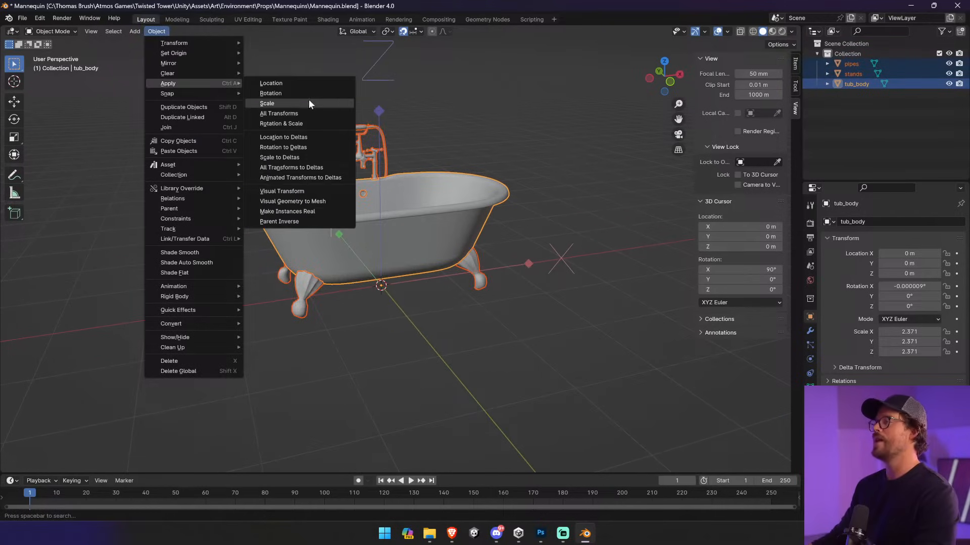
left_click(307, 113)
middle_click_drag(580, 184, 387, 174)
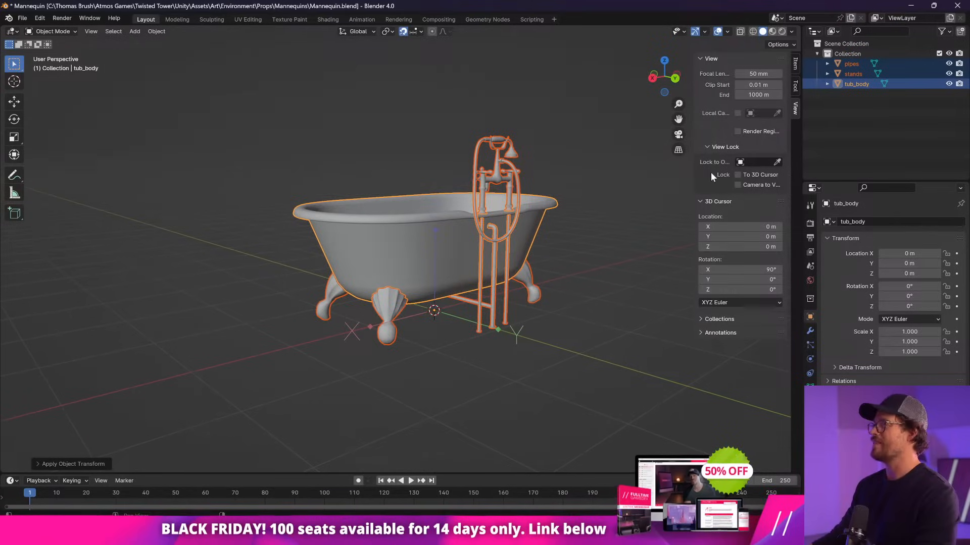
- Turn off the option that makes transforms affect only origins and deselect all the bathtub parts
left_click(795, 83)
left_click(795, 68)
left_click(795, 84)
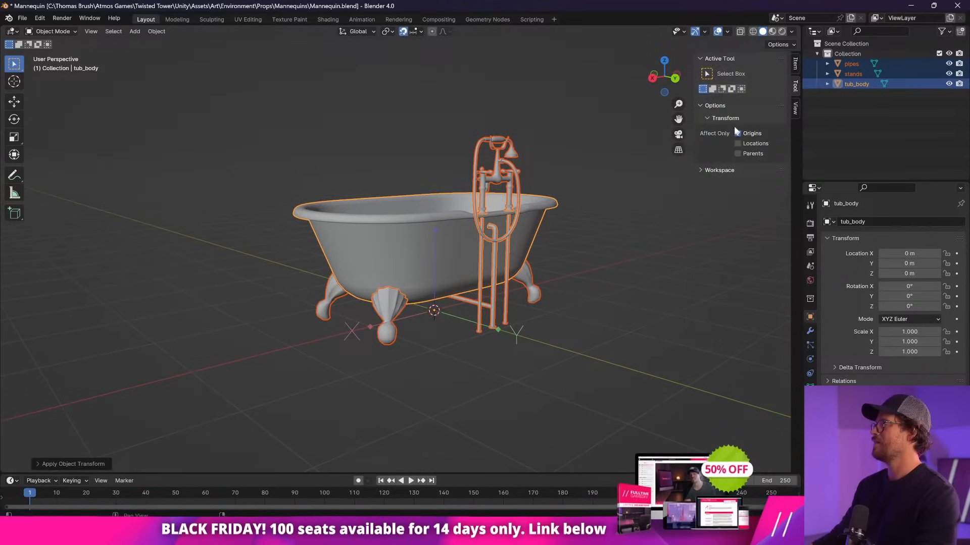
left_click(737, 133)
middle_click_drag(475, 252, 549, 288)
left_click(621, 241)
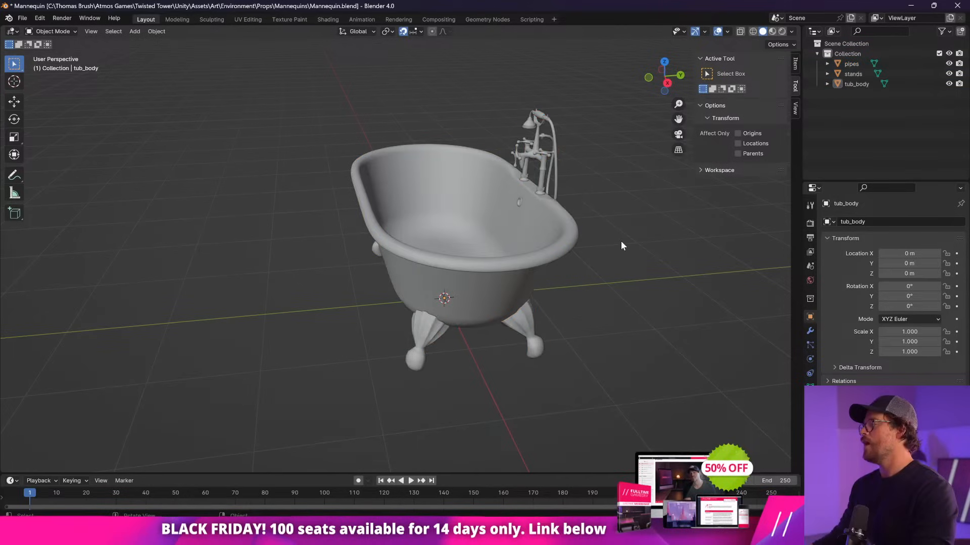
- Examine which geometry belongs to tub_body, pipes and stands by selecting each part and toggling the visibility of stands and tub_body
middle_click_drag(620, 240, 406, 232)
scroll(406, 234, "up", 3)
left_click(270, 191)
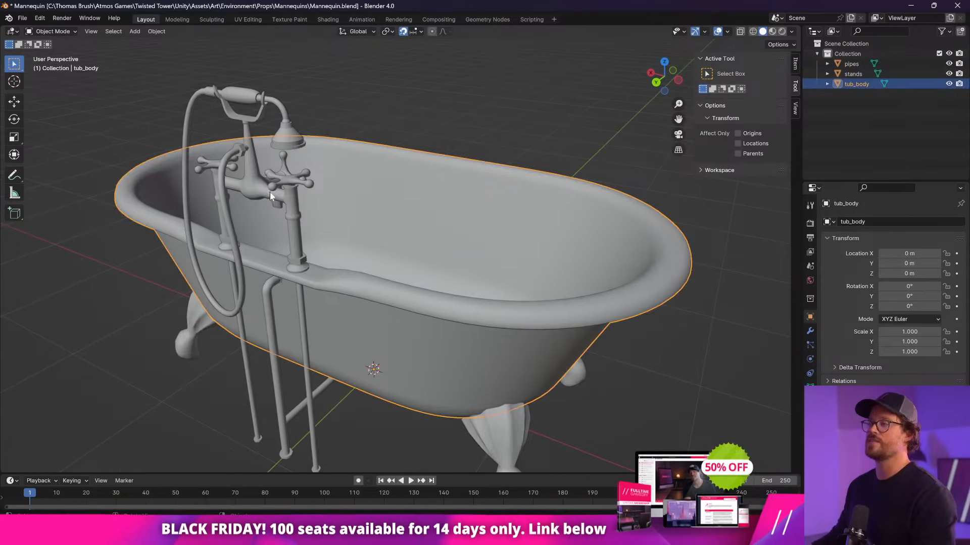
left_click(270, 189)
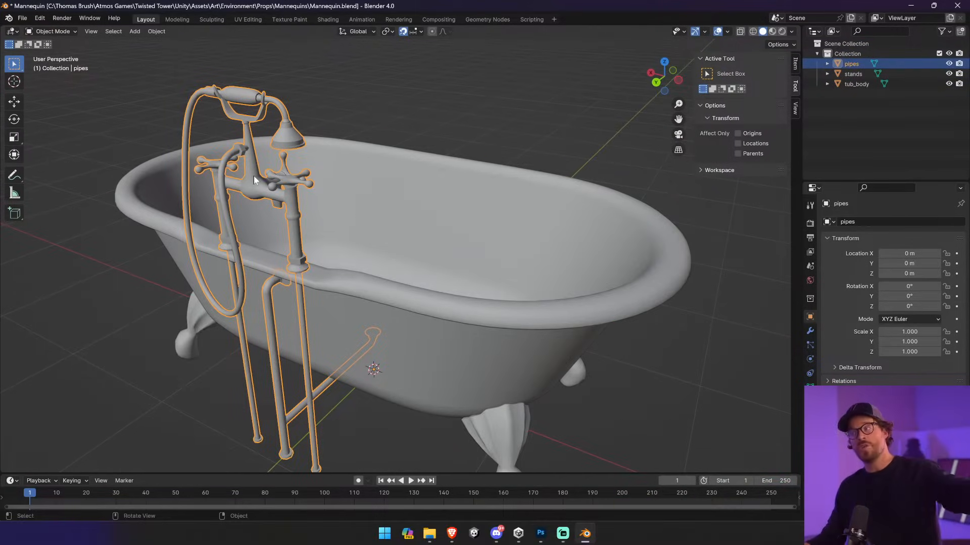
middle_click_drag(253, 176, 487, 193)
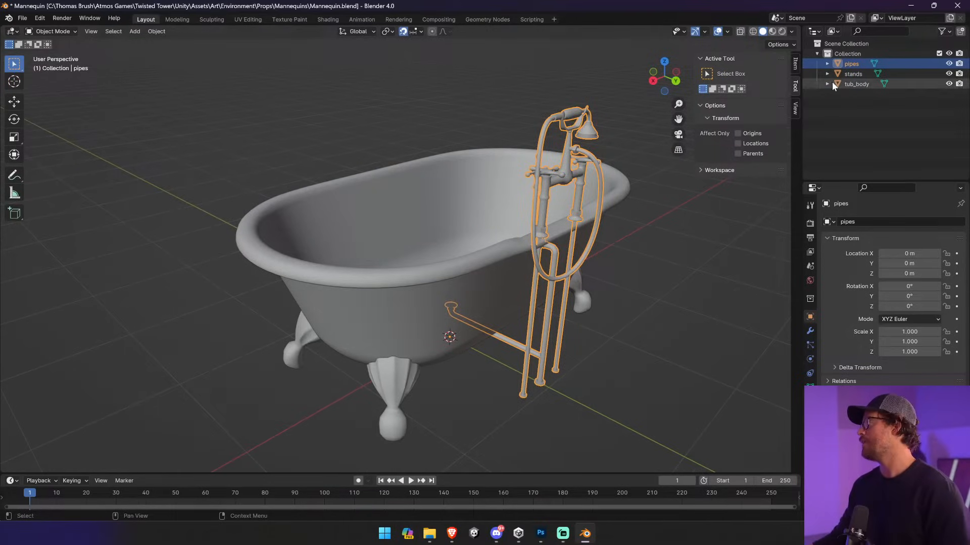
left_click(855, 84)
left_click(853, 75)
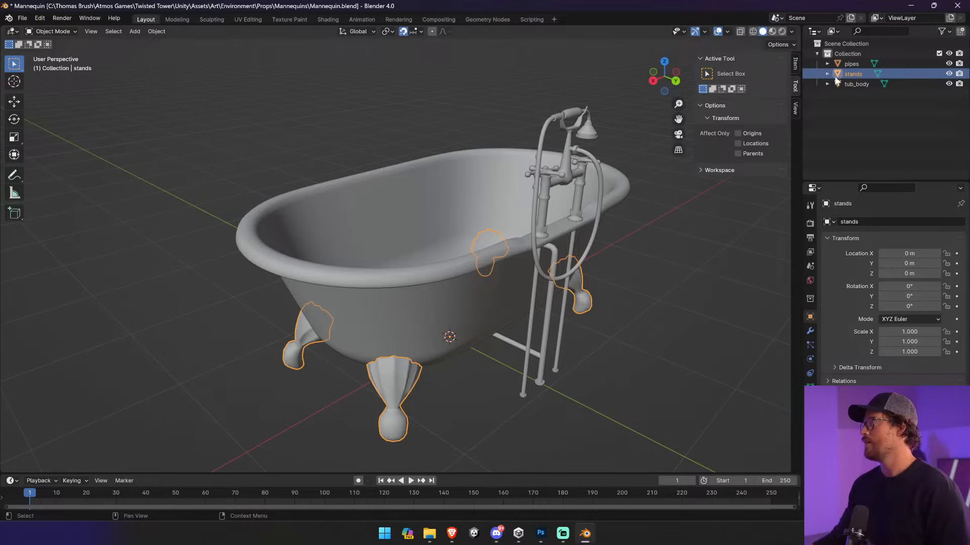
left_click(949, 74)
left_click(949, 73)
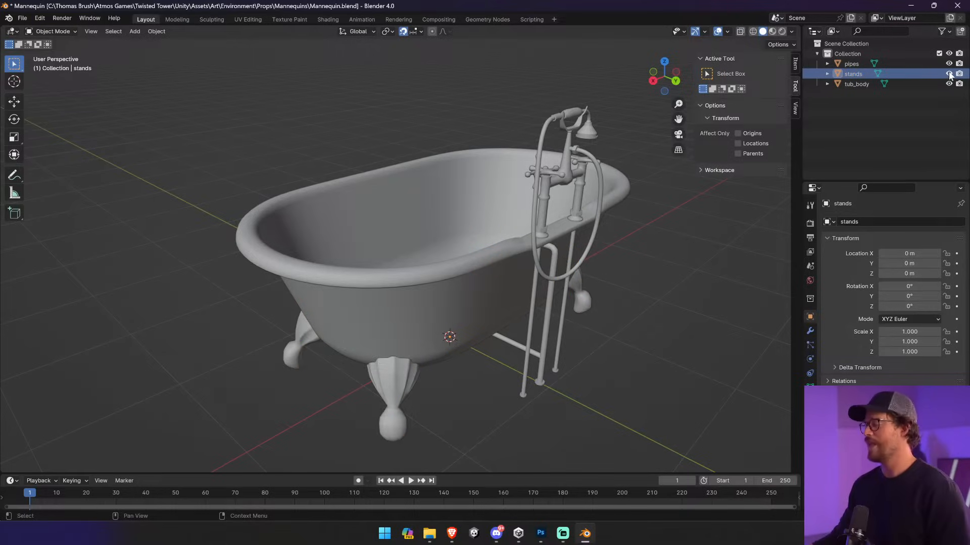
left_click(949, 84)
left_click(949, 84)
middle_click_drag(384, 253, 521, 266)
scroll(522, 271, "up", 2)
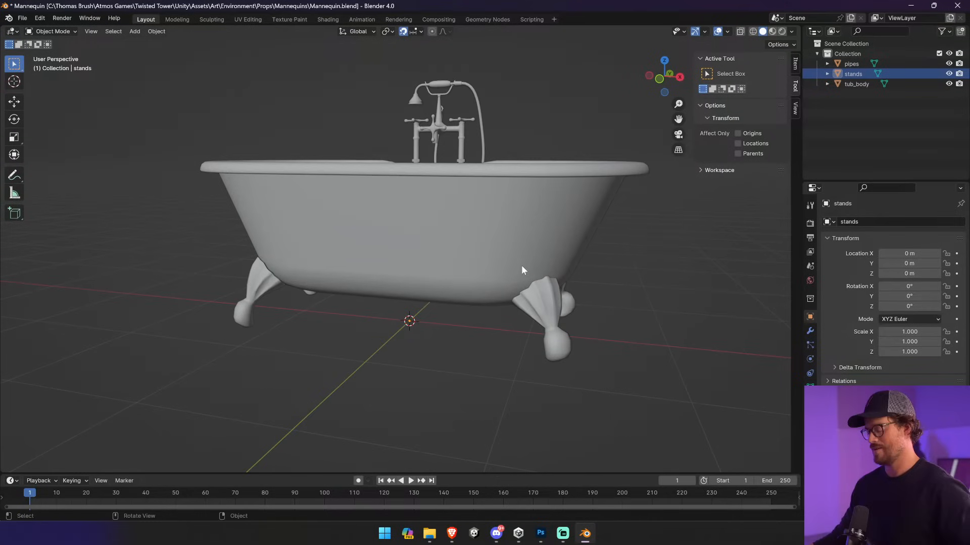
- Join the pipes, tub_body and stands into a single object
key("a")
key("ctrl+j")
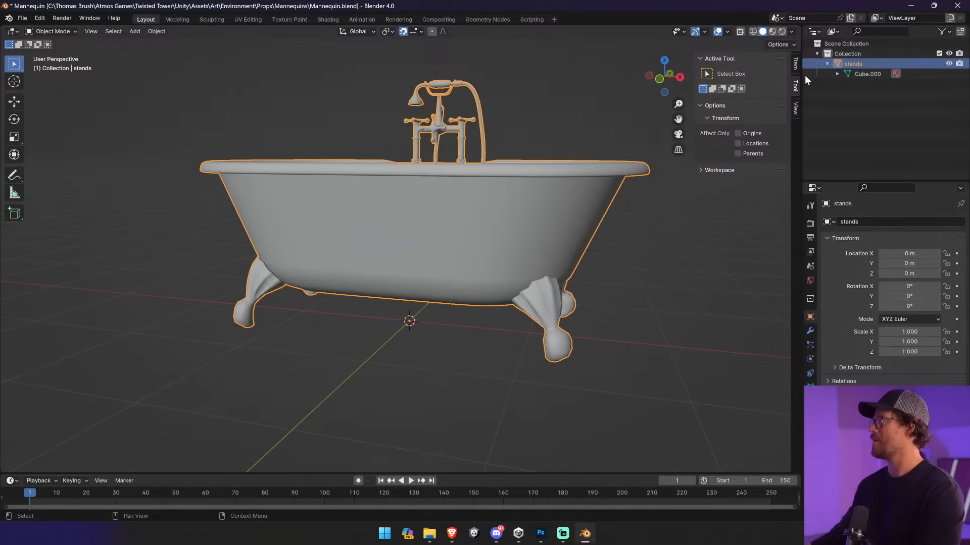
middle_click_drag(758, 91, 471, 171)
scroll(472, 172, "up", 3)
- Apply all transforms to the joined bathtub object
left_click(23, 18)
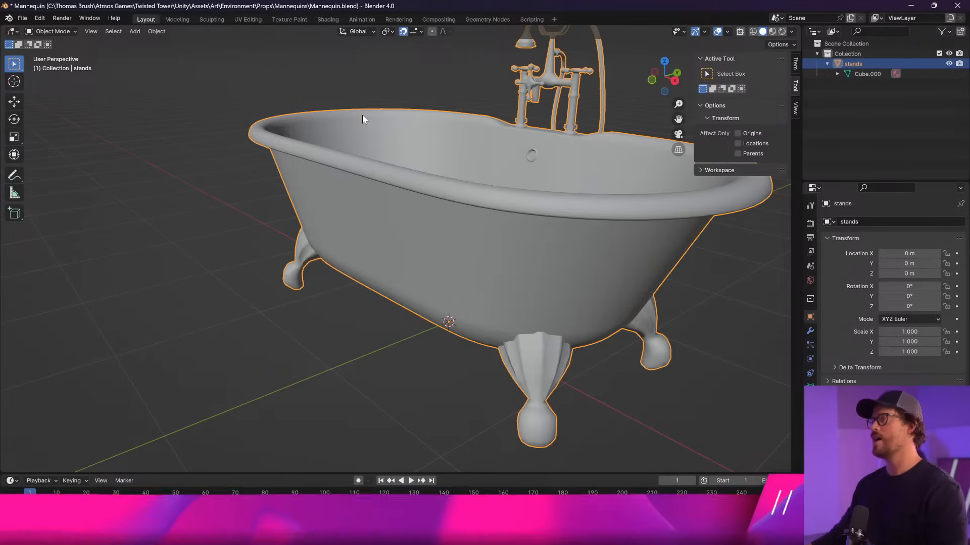
scroll(362, 114, "down", 3)
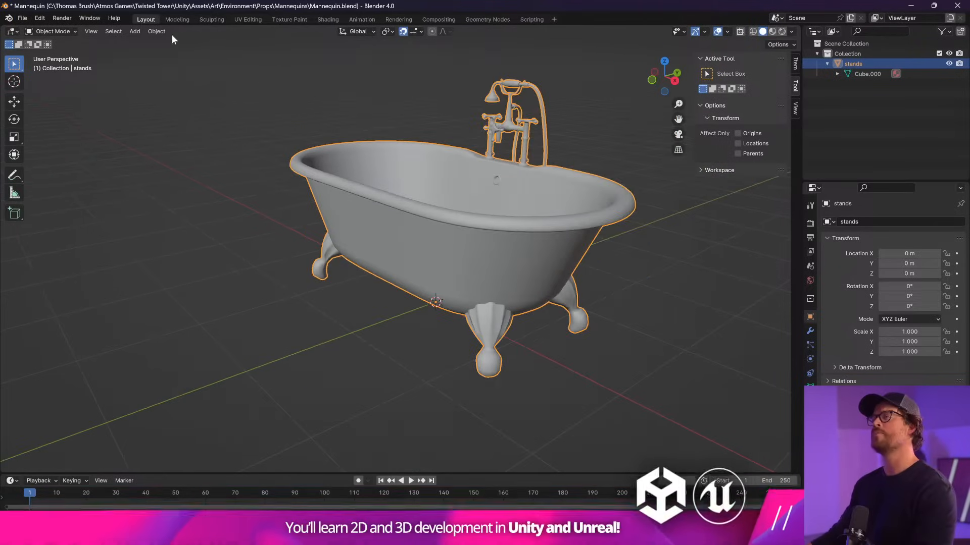
left_click(156, 31)
mouse_move(236, 84)
left_click(305, 113)
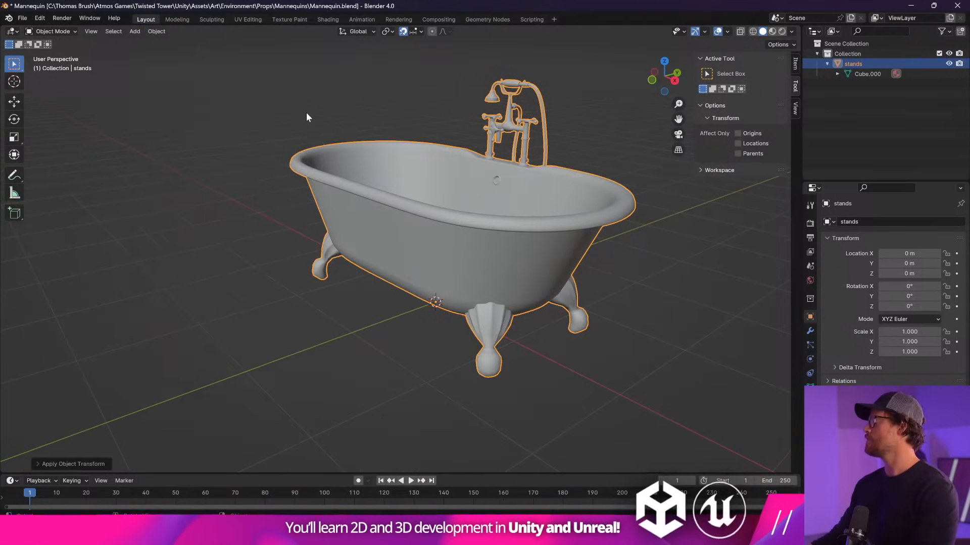
- Rotate the joined bathtub -90 degrees about the global X axis and apply its rotation
key("r")
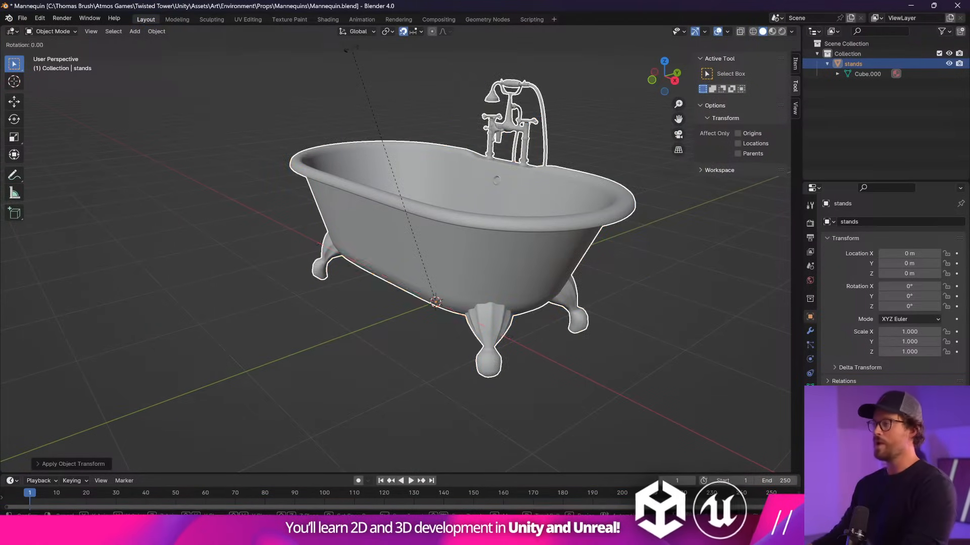
key("x")
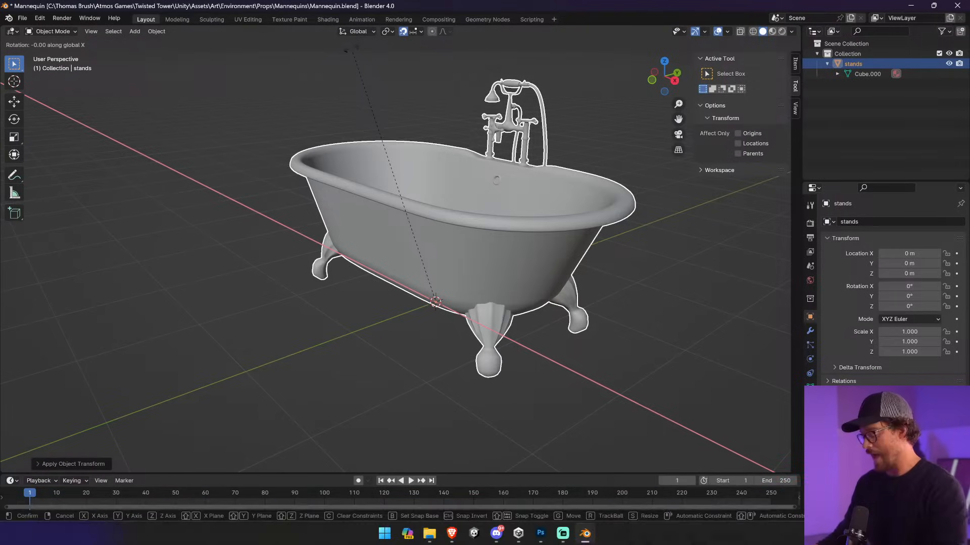
type("-90")
key("Return")
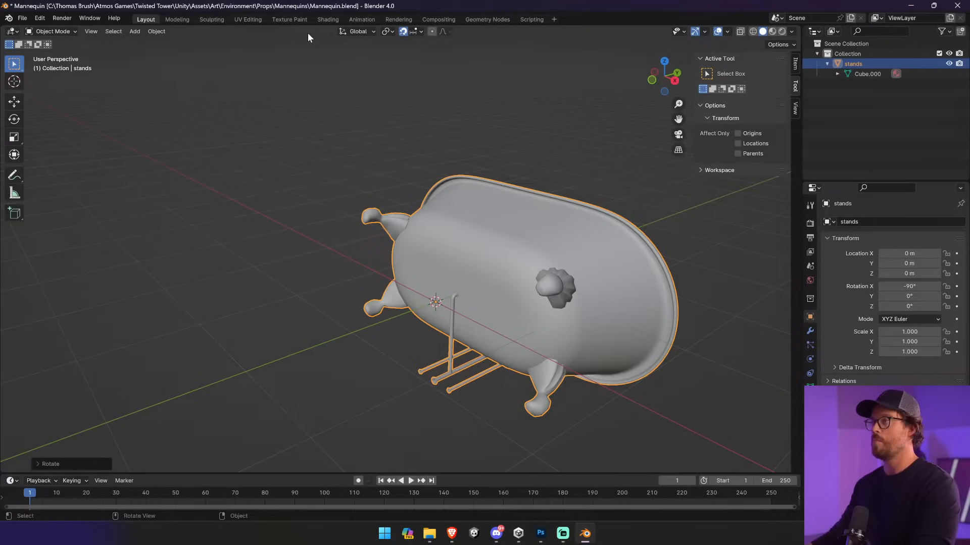
left_click(157, 31)
mouse_move(198, 83)
left_click(313, 94)
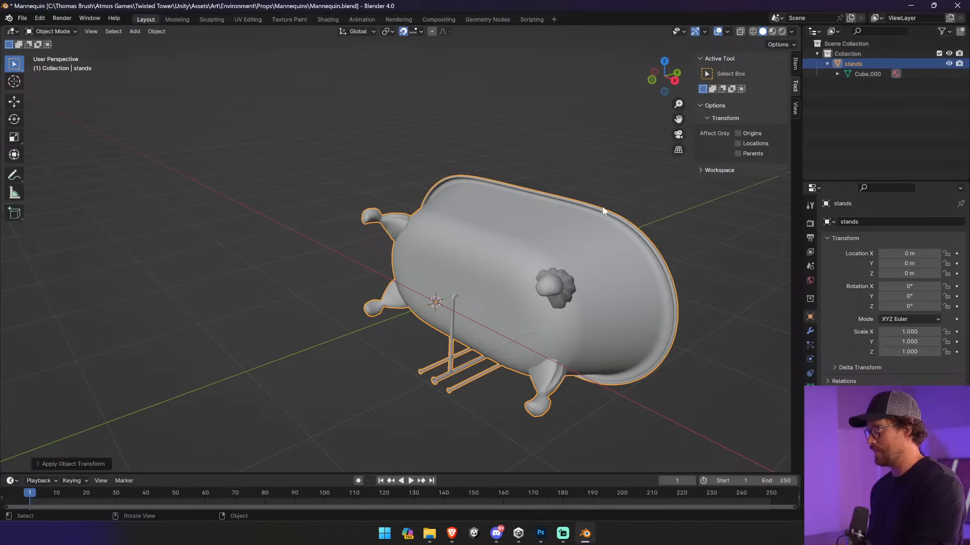
- Rotate the bathtub 90 degrees about the X axis so it stands upright, leaving this rotation unapplied
key("r")
key("x")
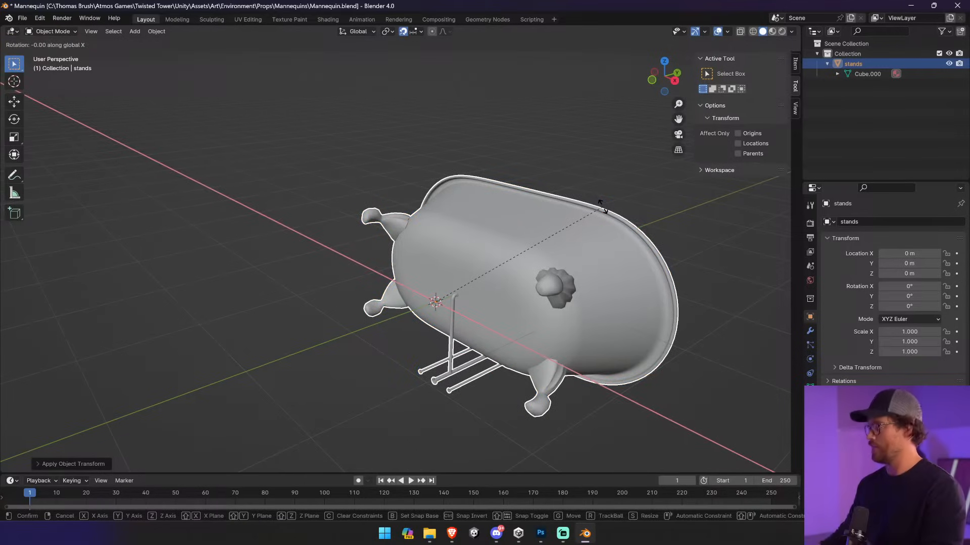
type("90")
key("Return")
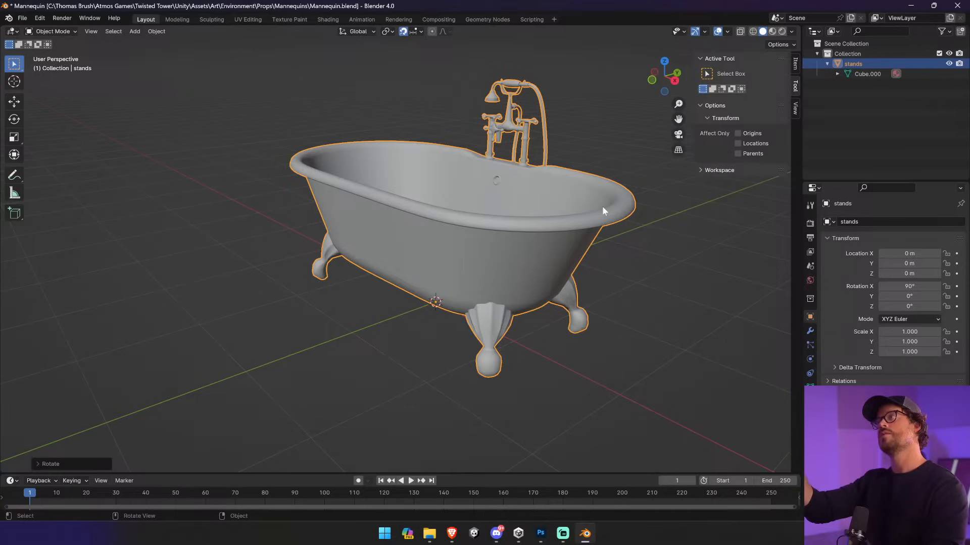
- Start saving the file under a new name and create a folder named Tub inside the Props folder
left_click(22, 18)
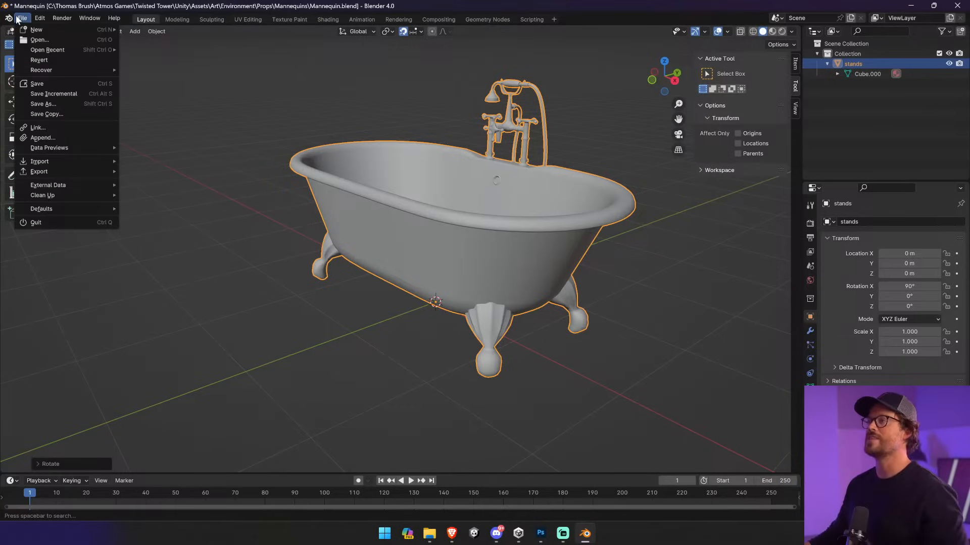
left_click(44, 104)
left_click(373, 126)
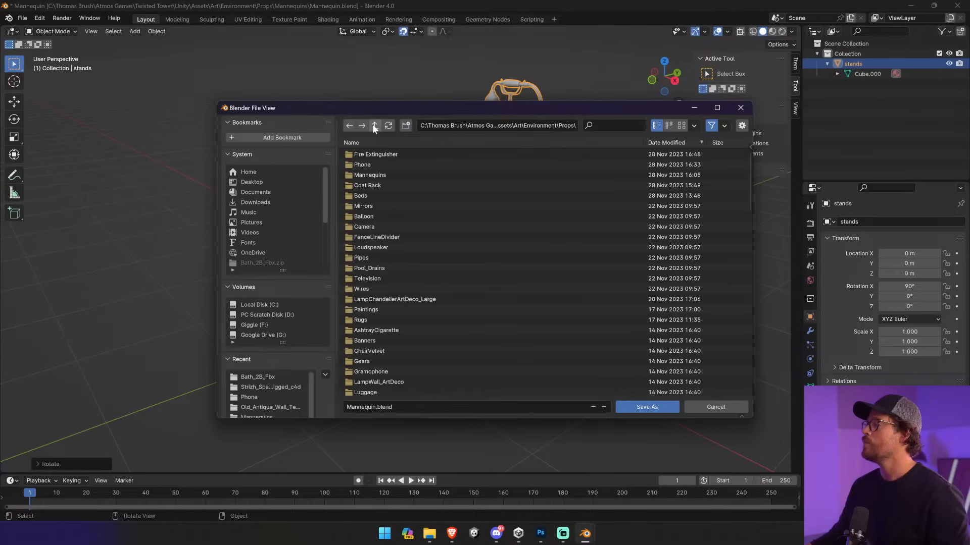
left_click(406, 125)
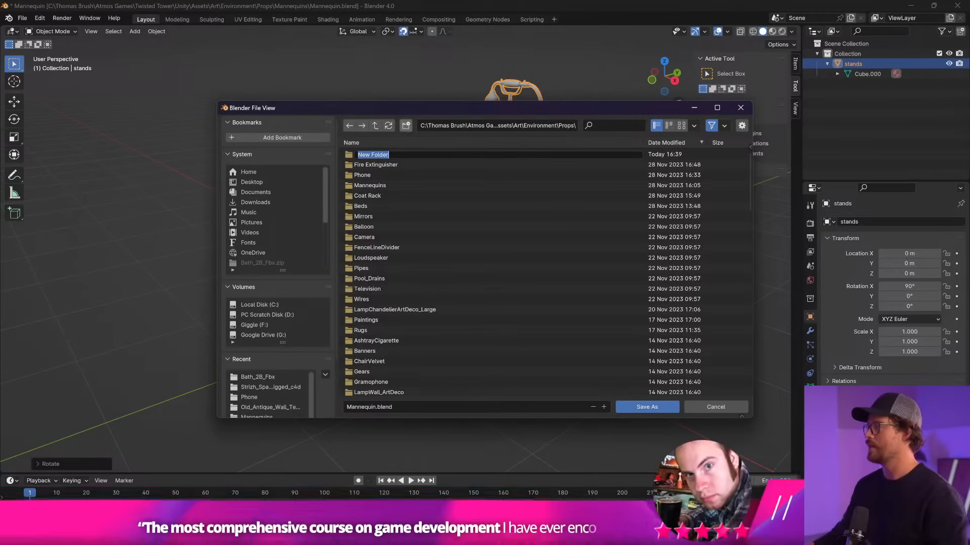
type("Tub")
key("Return")
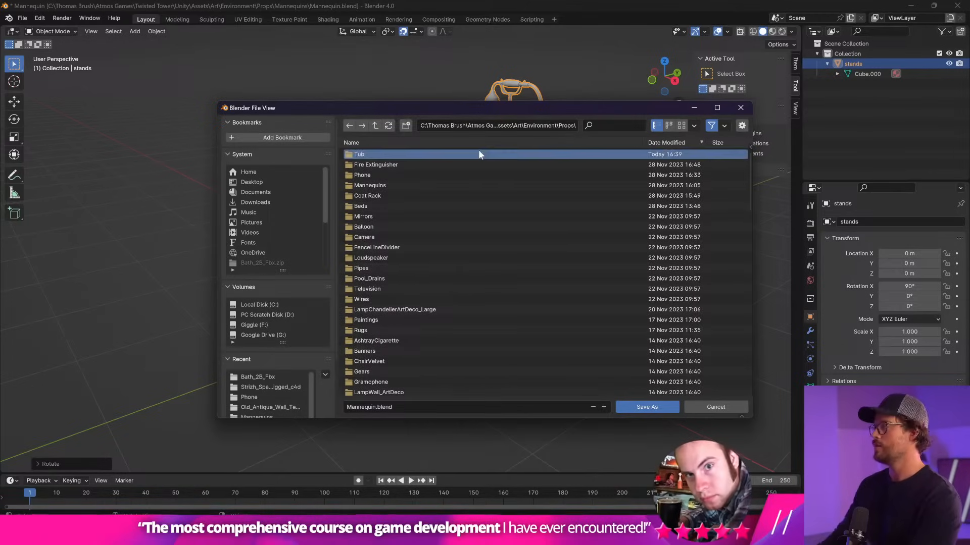
- Save the file as Tub.blend inside the Tub folder
left_click(655, 407)
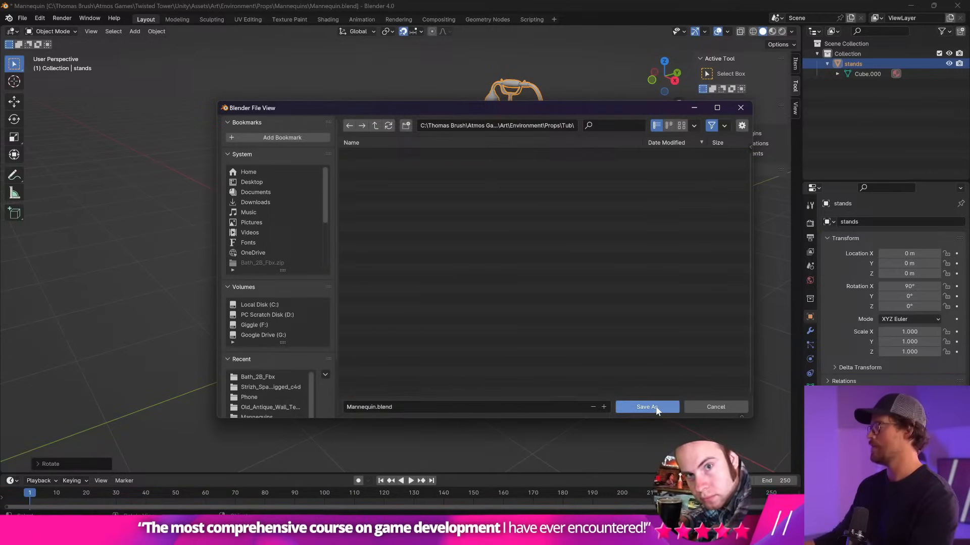
left_click(383, 409)
type("Tub")
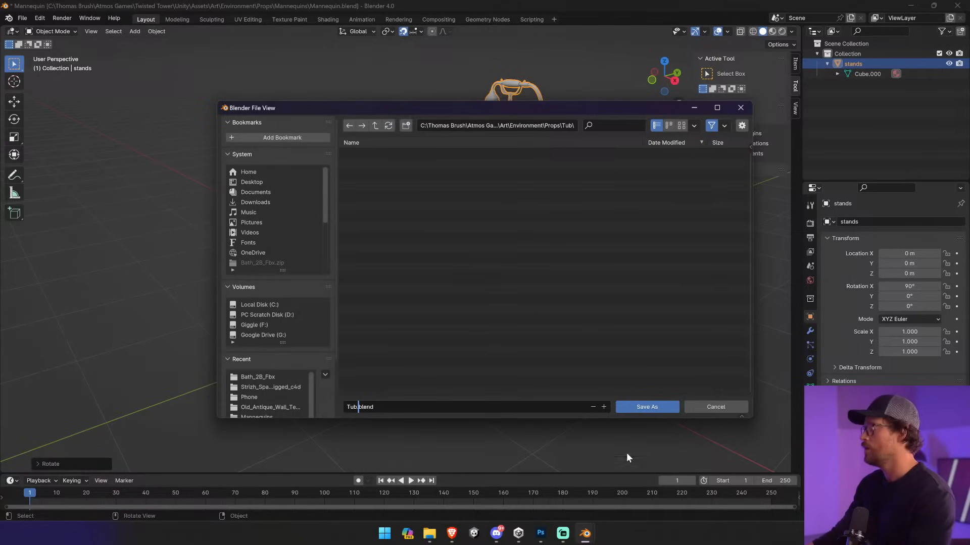
left_click(644, 407)
- Show the bathtub's transform values and examine its X rotation, scale and dimensions
middle_click_drag(577, 244, 458, 260)
left_click(796, 68)
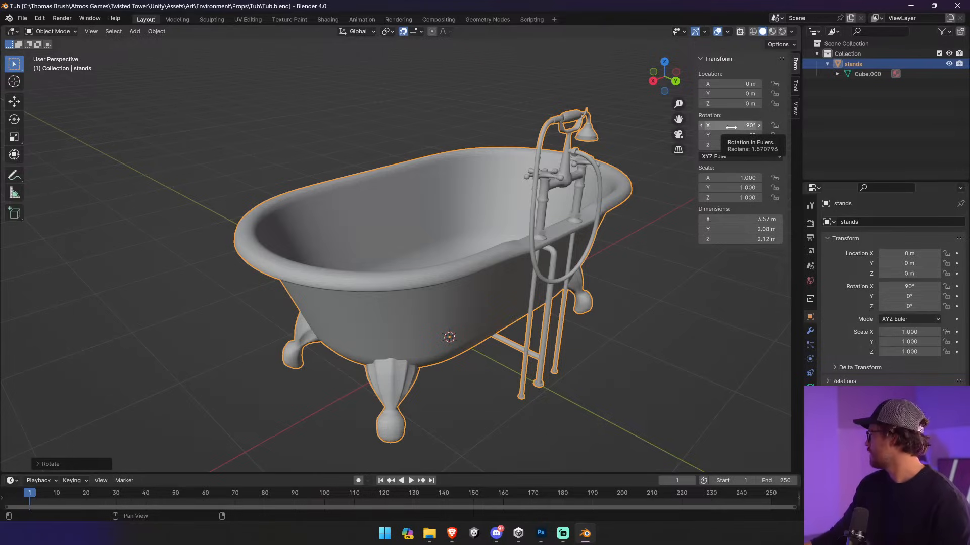
middle_click_drag(283, 167, 349, 166)
scroll(638, 87, "up", 5)
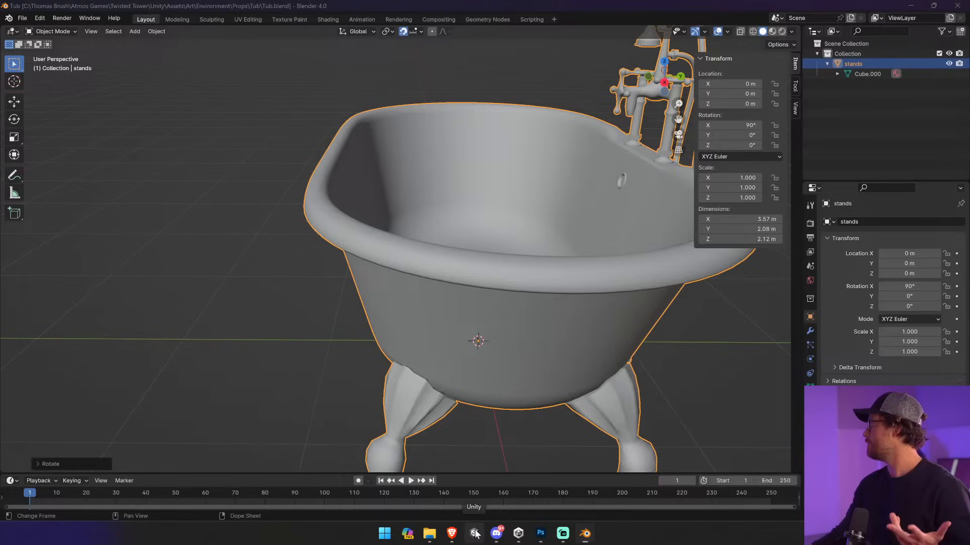
- Switch to the File Explorer window showing the Bath_2B_Fbx folder and go up to the Downloads folder
mouse_move(437, 535)
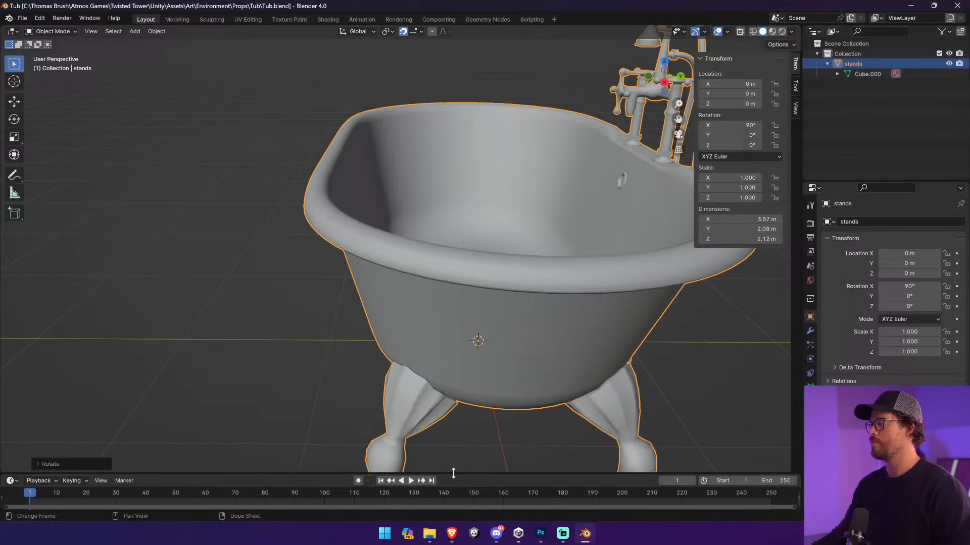
left_click(424, 493)
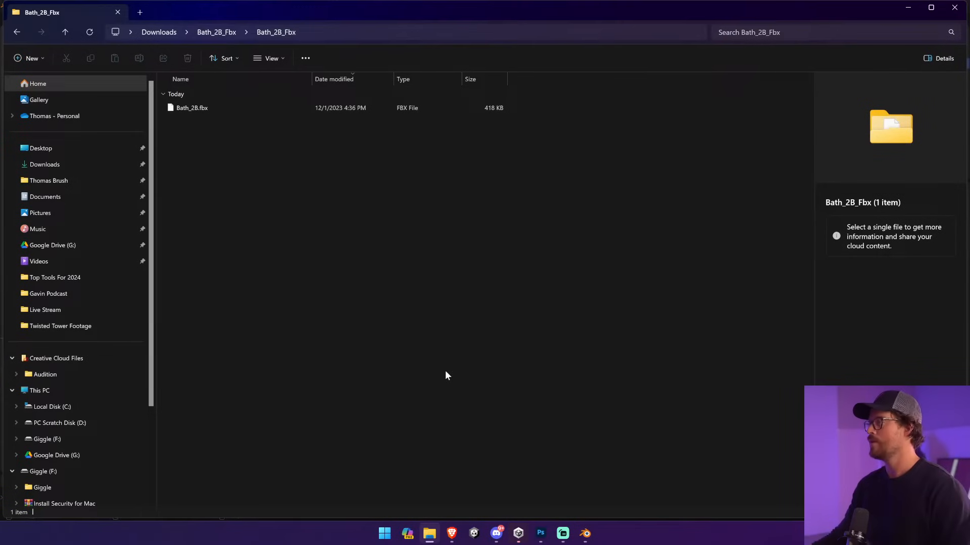
left_click(220, 32)
left_click(165, 30)
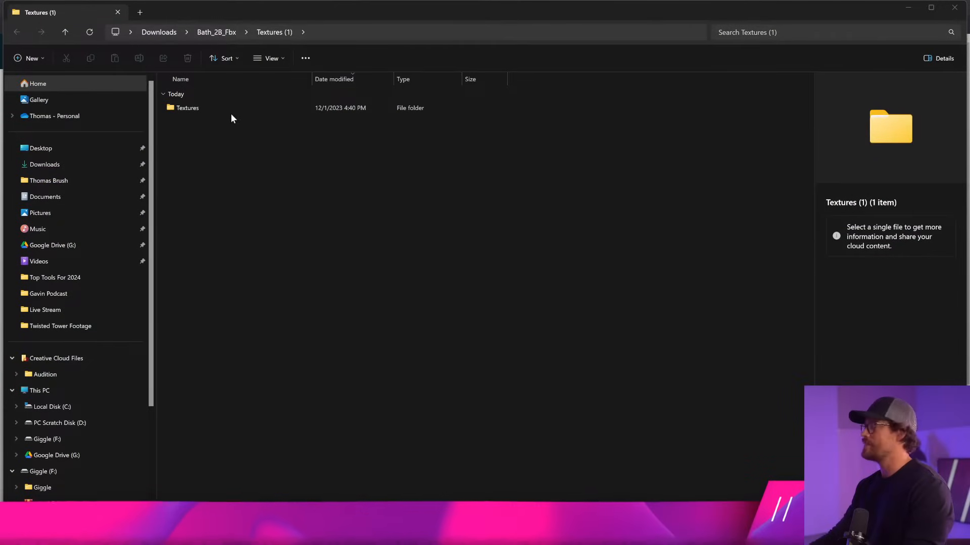
- Open the Textures folder inside Textures (1) and preview the Bath_2B_AO and Bath_2B_Normal maps
double_click(218, 108)
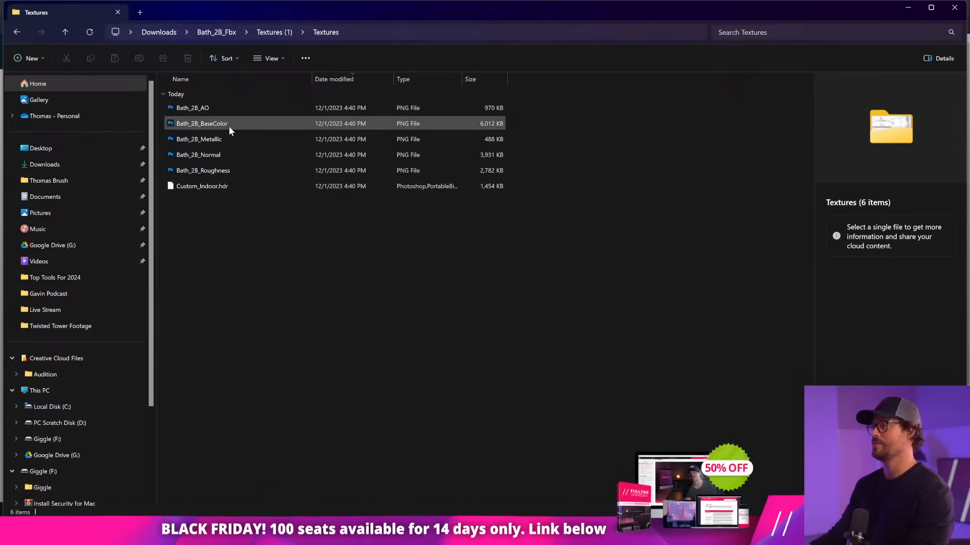
left_click(225, 110)
left_click(222, 155)
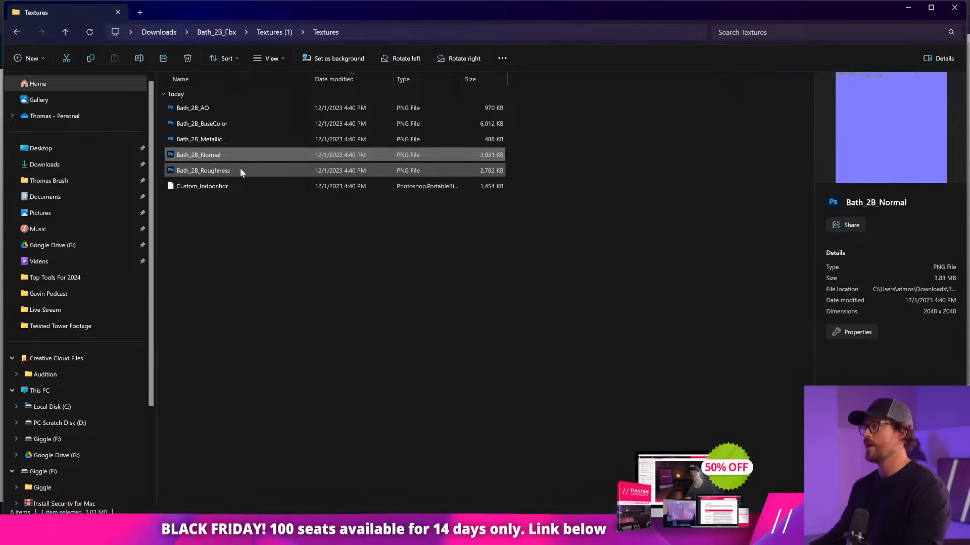
- Open the Bath_2B_BaseColor texture in Photoshop and start saving it under a new name, creating a PSD folder inside Textures
double_click(202, 123)
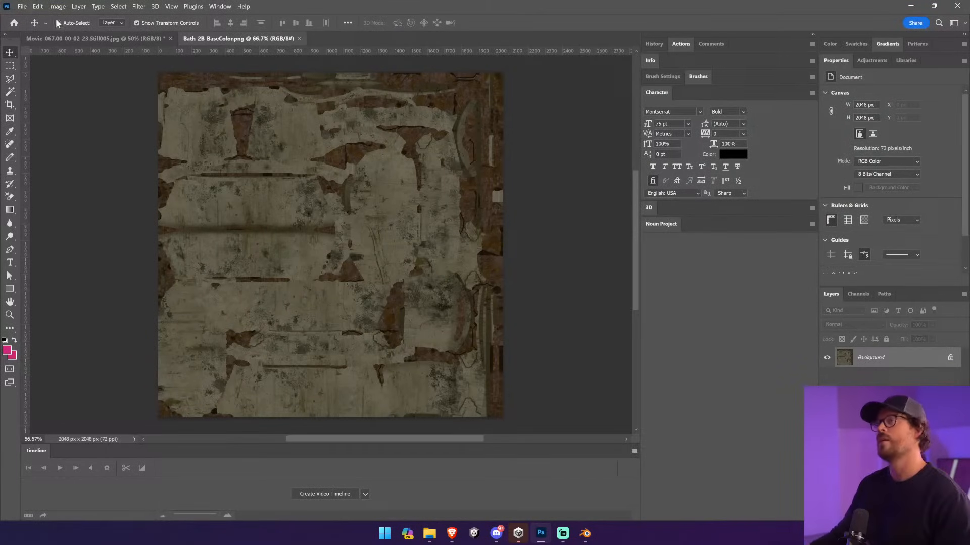
left_click(38, 6)
left_click(65, 125)
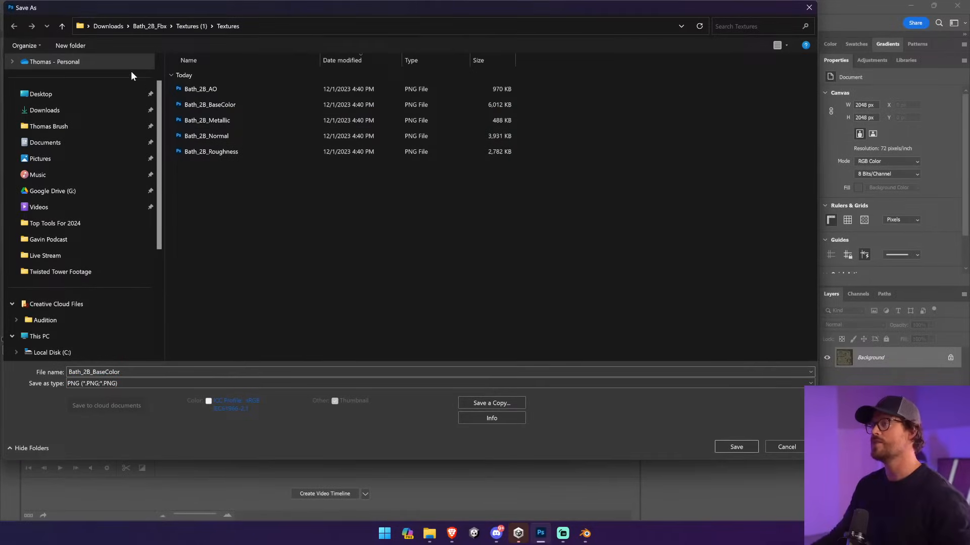
key("ctrl+shift+n")
type("PSD")
key("Return")
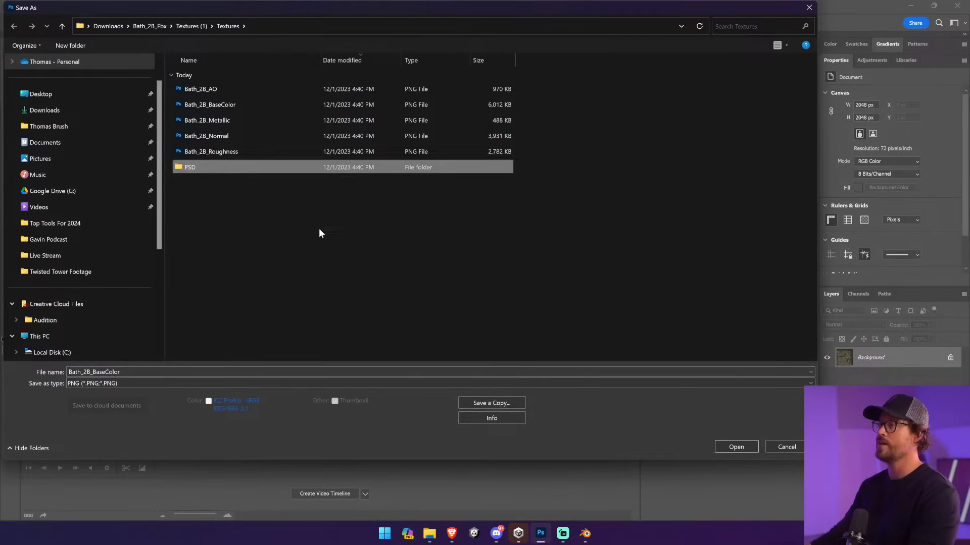
- Save the base color texture in the PSD folder as Bathtub Albedo in Photoshop (PSD) format
double_click(239, 168)
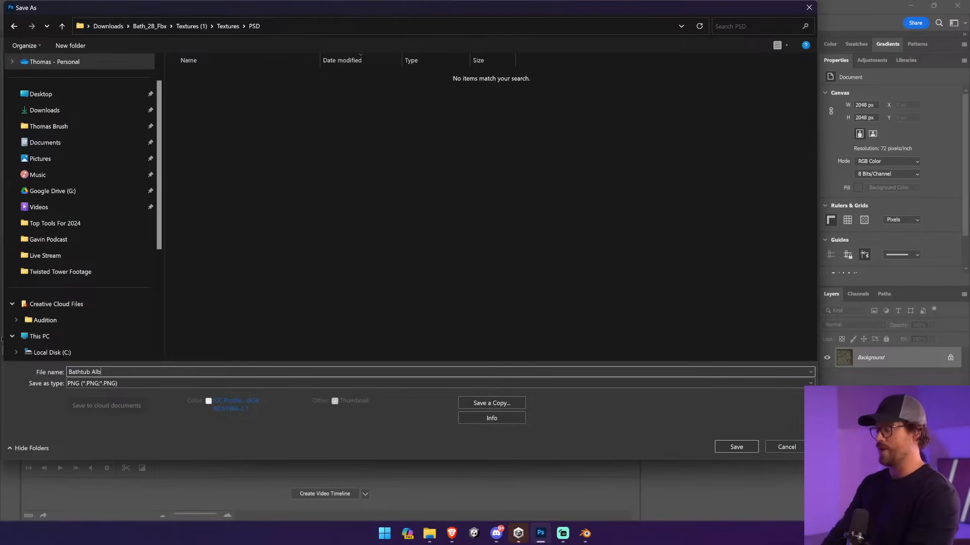
left_click(185, 385)
left_click(152, 389)
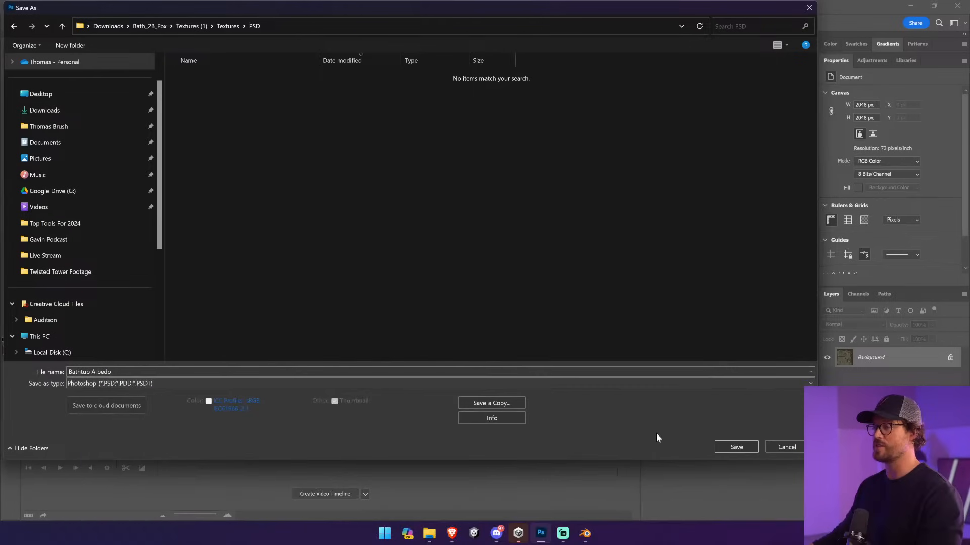
left_click(737, 447)
- Return to the Textures folder in File Explorer and open the Bath_2B_Metallic map in Photoshop
mouse_move(425, 539)
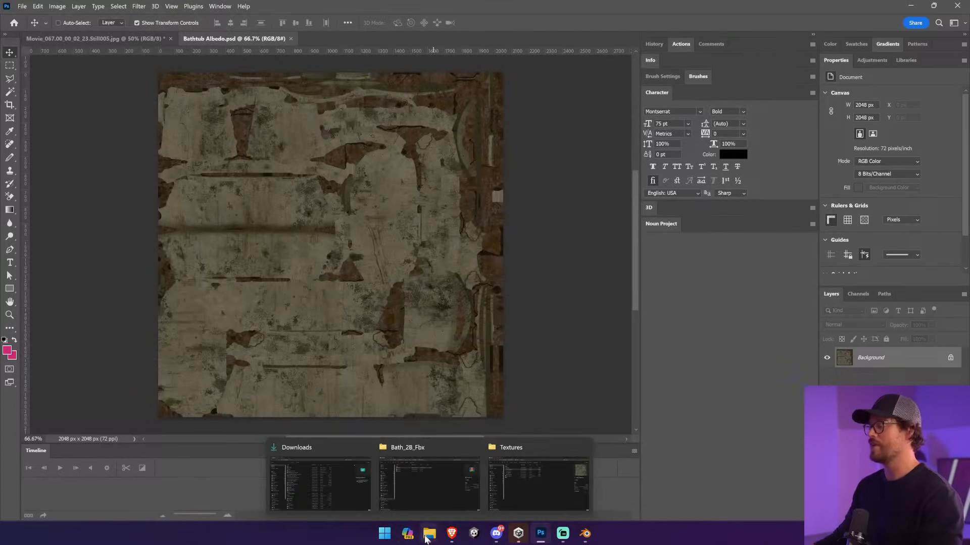
left_click(538, 484)
left_click(430, 295)
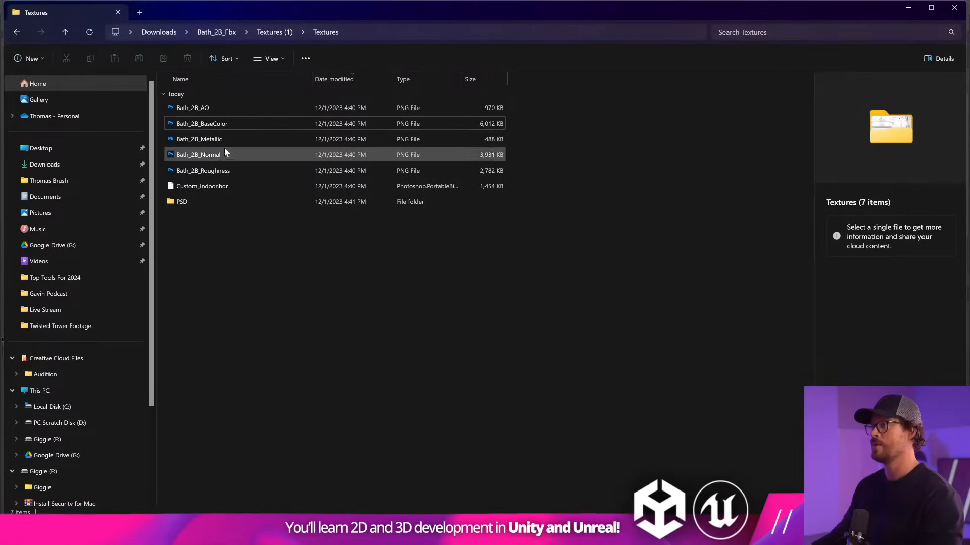
left_click(229, 140)
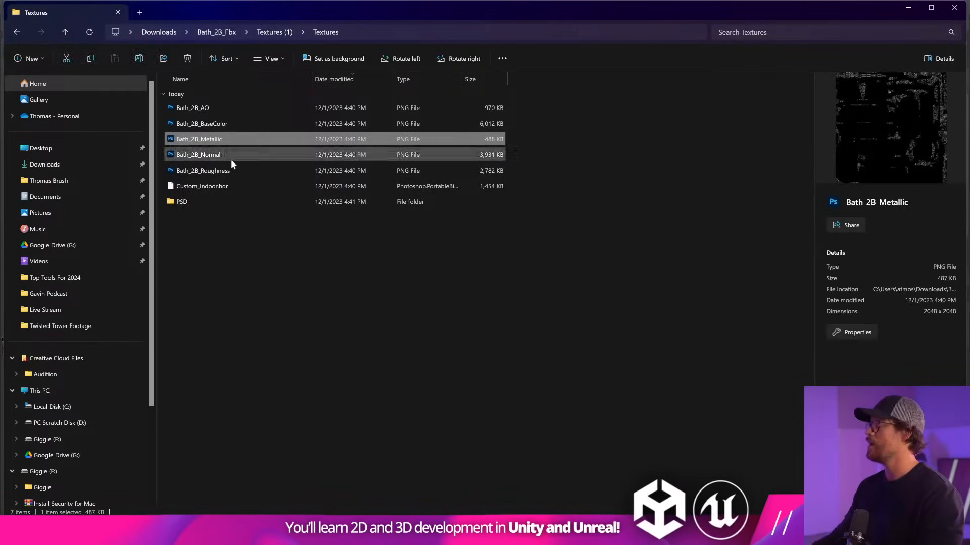
left_click(234, 237)
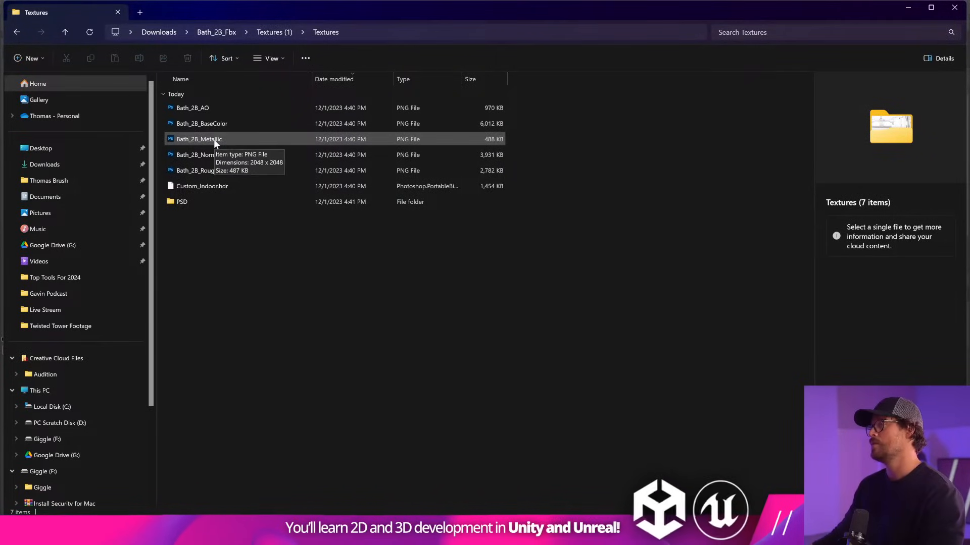
left_click(215, 140)
double_click(214, 140)
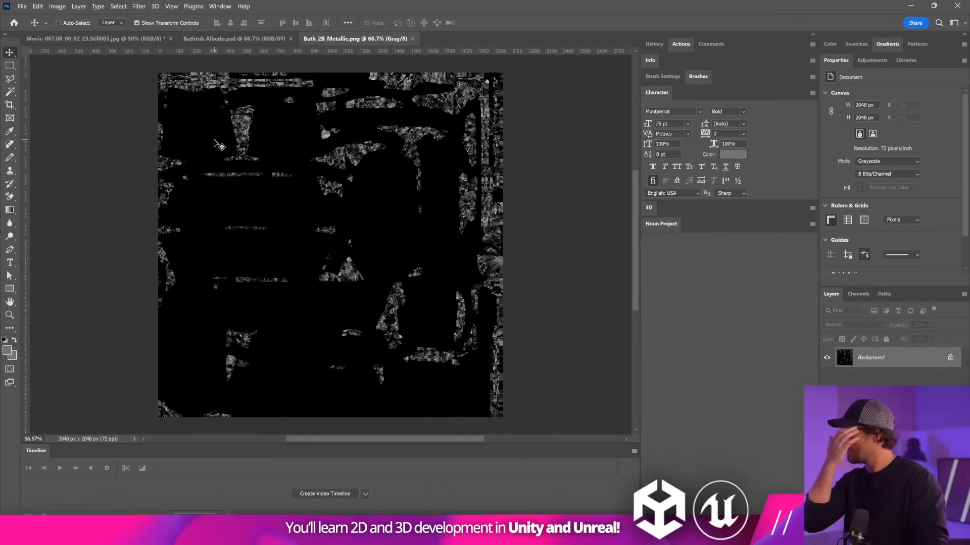
- Save the metallic map in the PSD folder as Bathtub Metallic in Photoshop (PSD) format
left_click(22, 6)
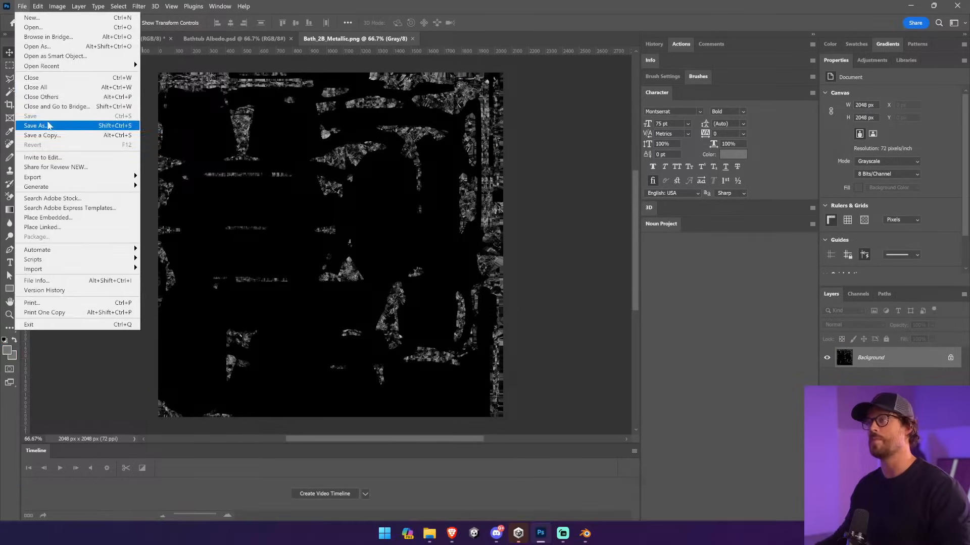
left_click(51, 125)
left_click(169, 385)
left_click(161, 390)
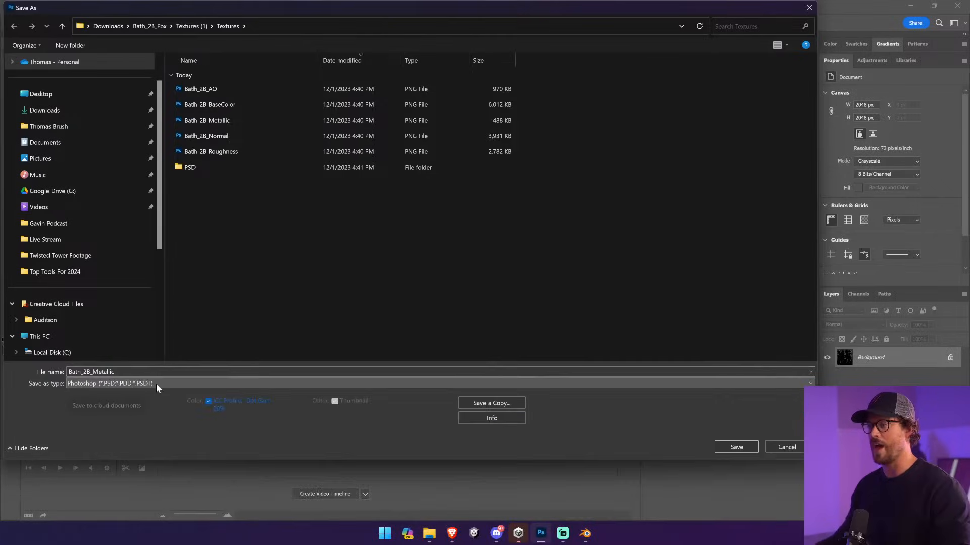
left_click(156, 384)
left_click(155, 372)
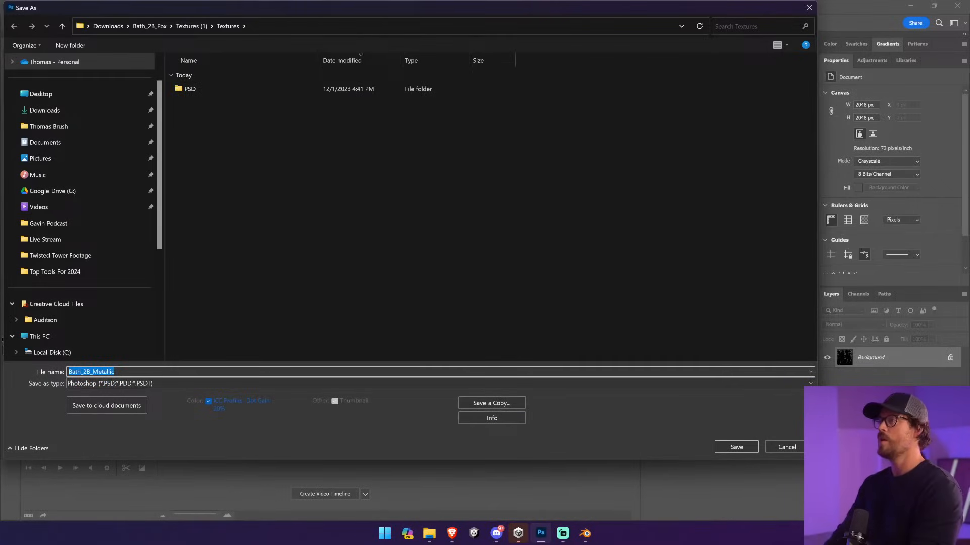
type("B")
double_click(236, 93)
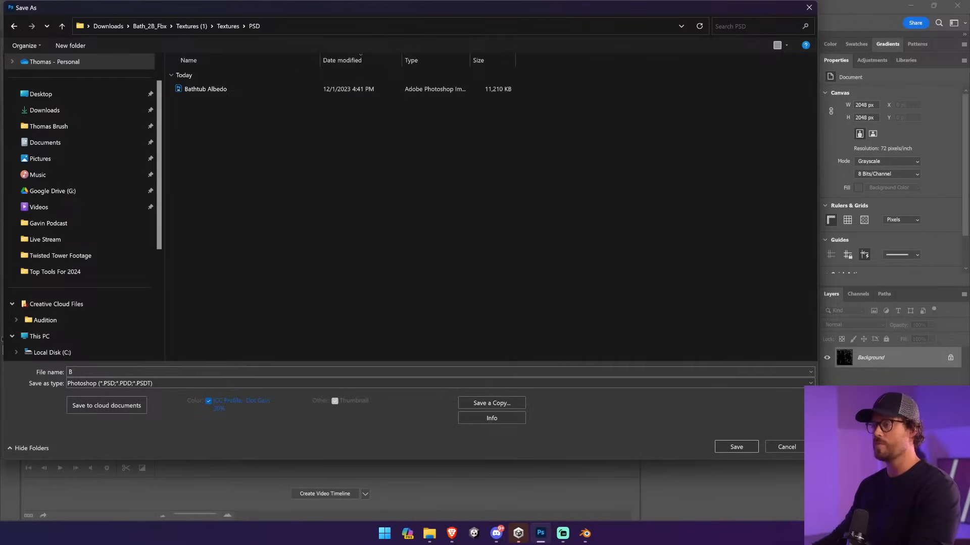
type("athr")
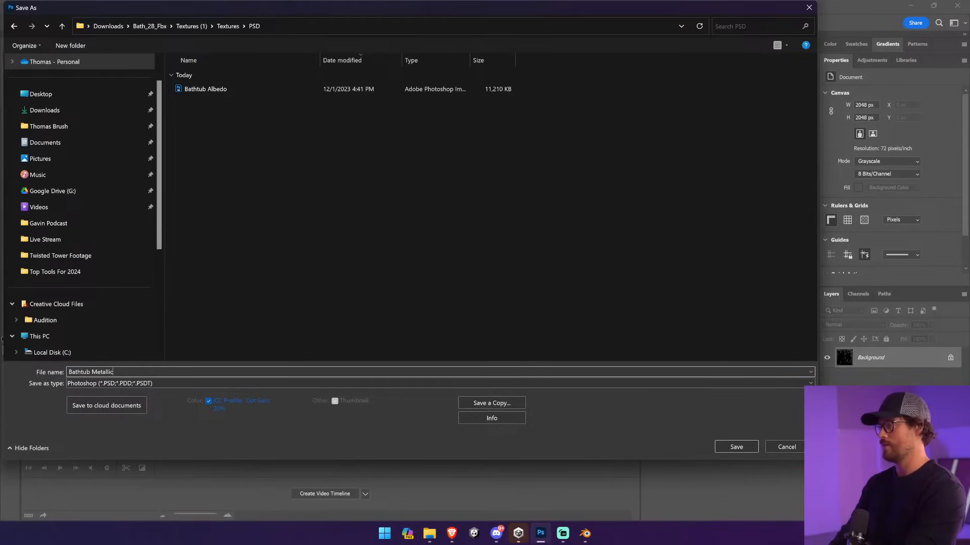
type("ub Metallic")
key("Return")
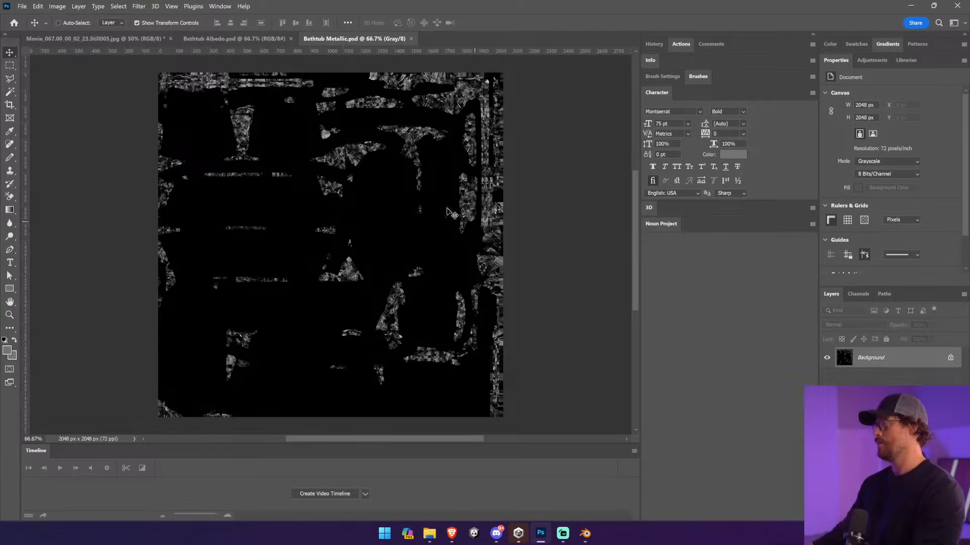
- Switch back to the Textures folder in File Explorer and open the Bath_2B_Normal map in Photoshop
mouse_move(429, 535)
left_click(417, 484)
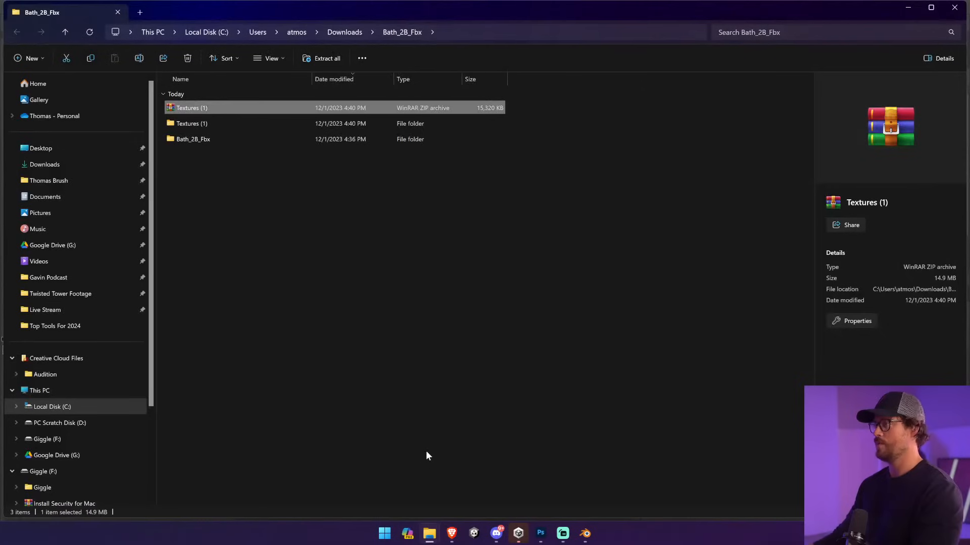
left_click(545, 477)
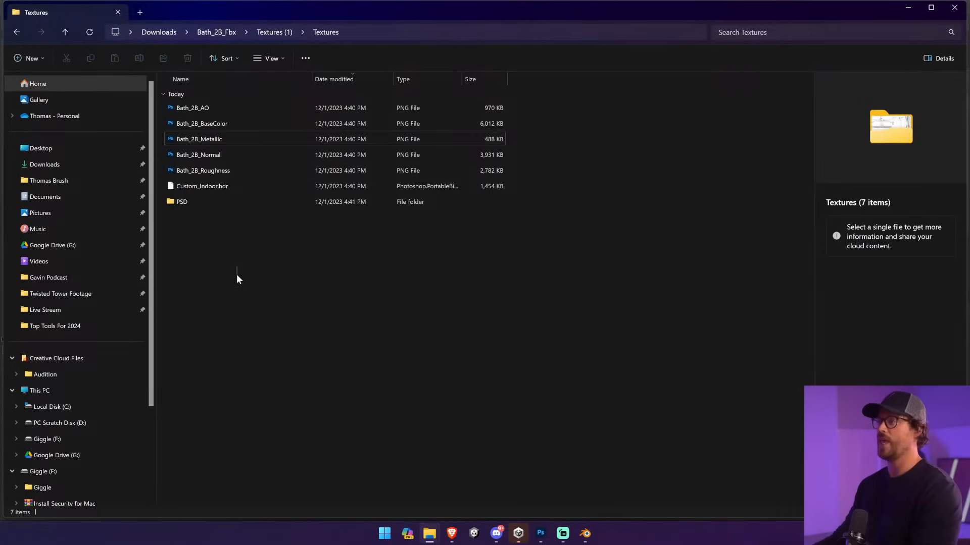
left_click(212, 155)
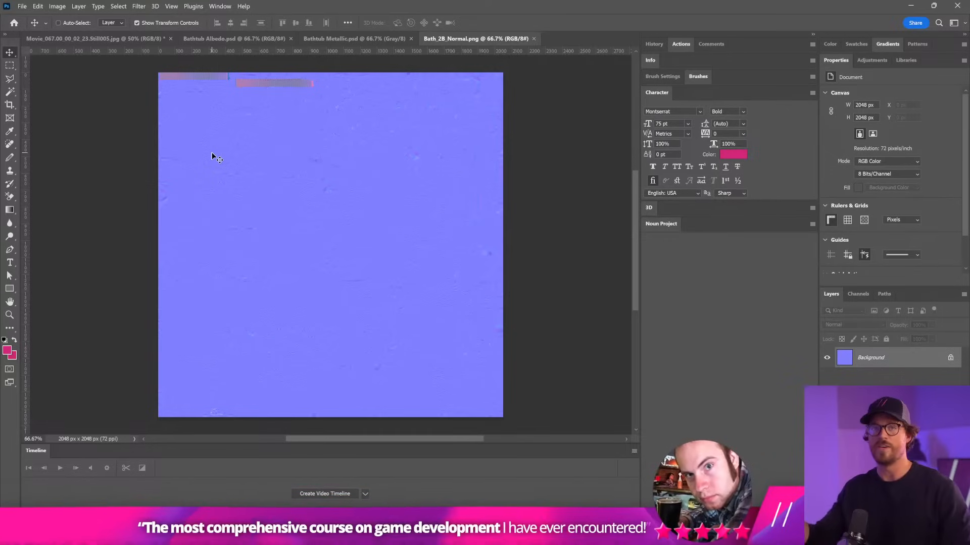
- Save the normal map in the PSD folder as Bathtub Normal in Photoshop (PSD) format
left_click(22, 6)
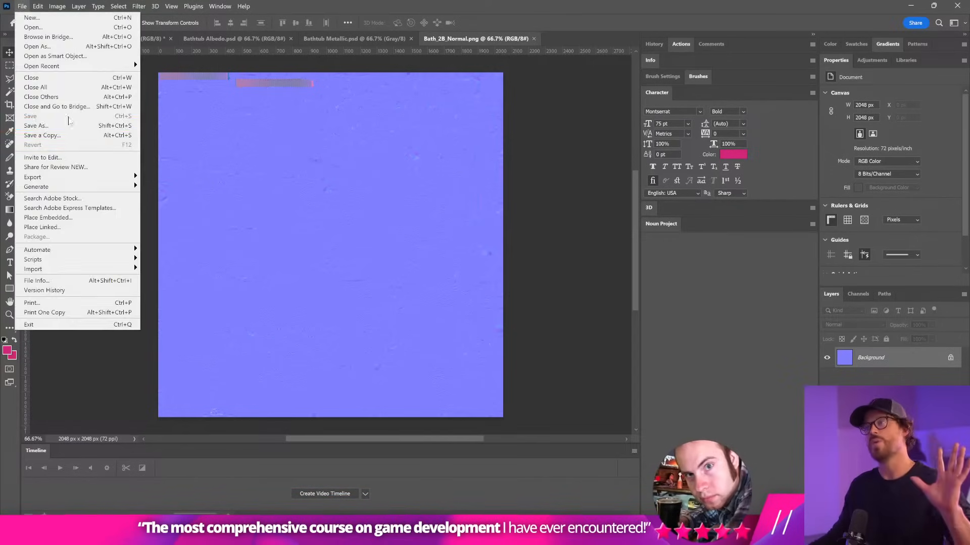
left_click(70, 123)
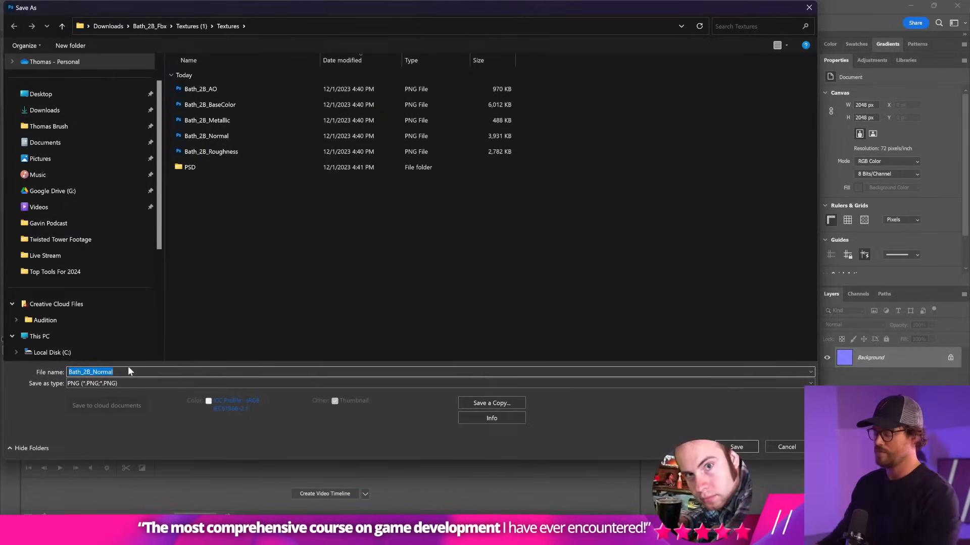
type("Bath")
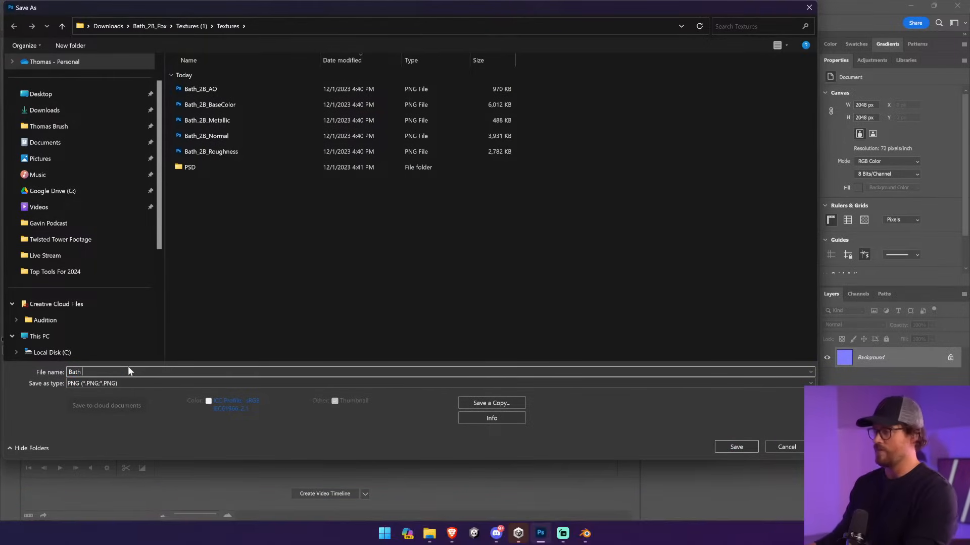
key("BackSpace")
double_click(238, 171)
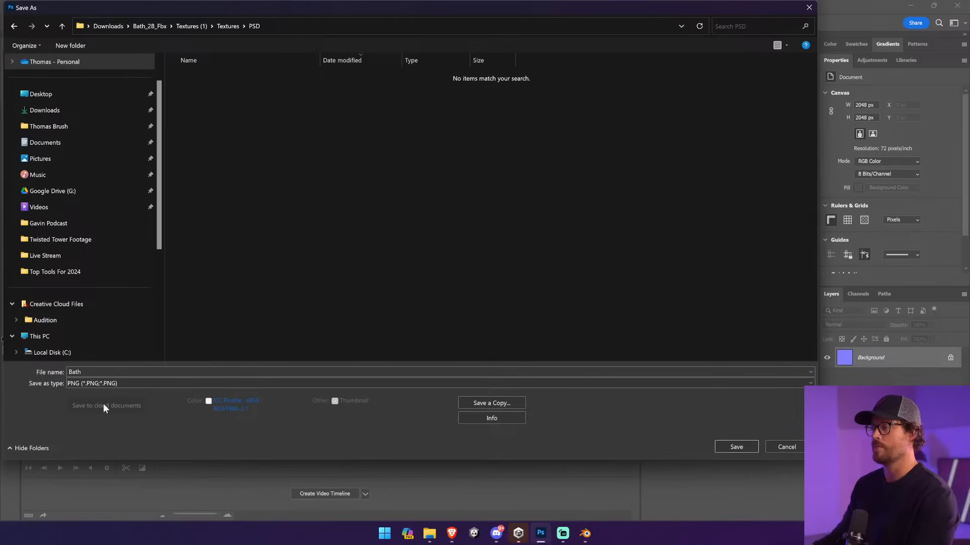
left_click(97, 373)
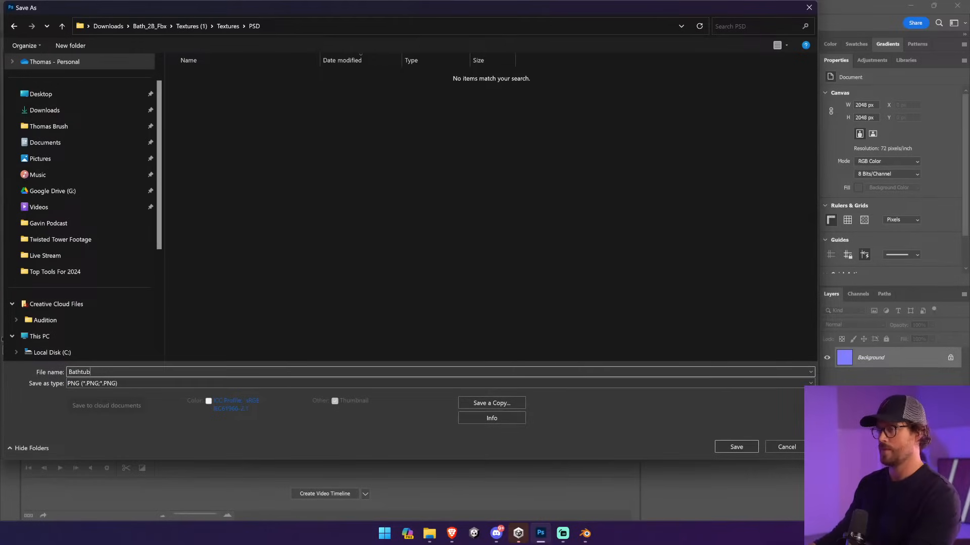
left_click(140, 386)
left_click(141, 393)
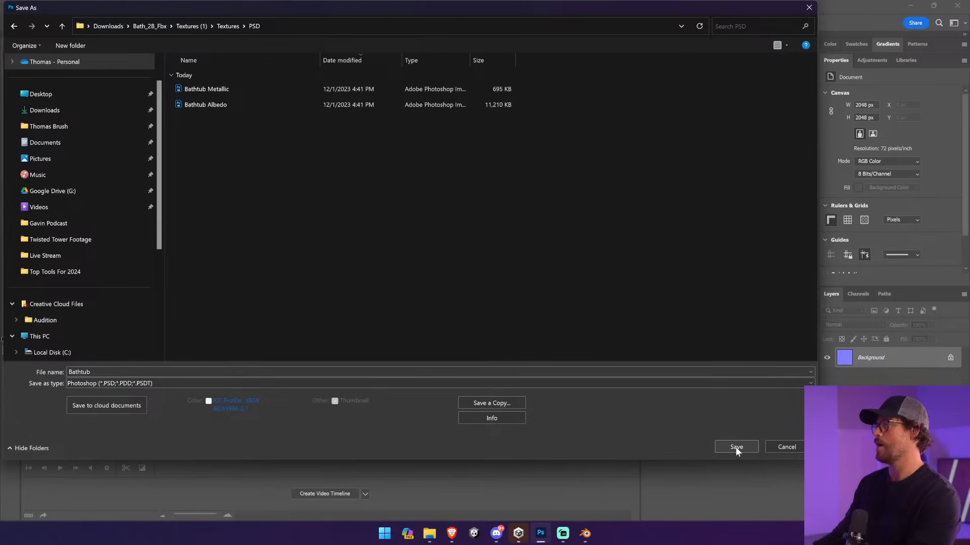
left_click(121, 372)
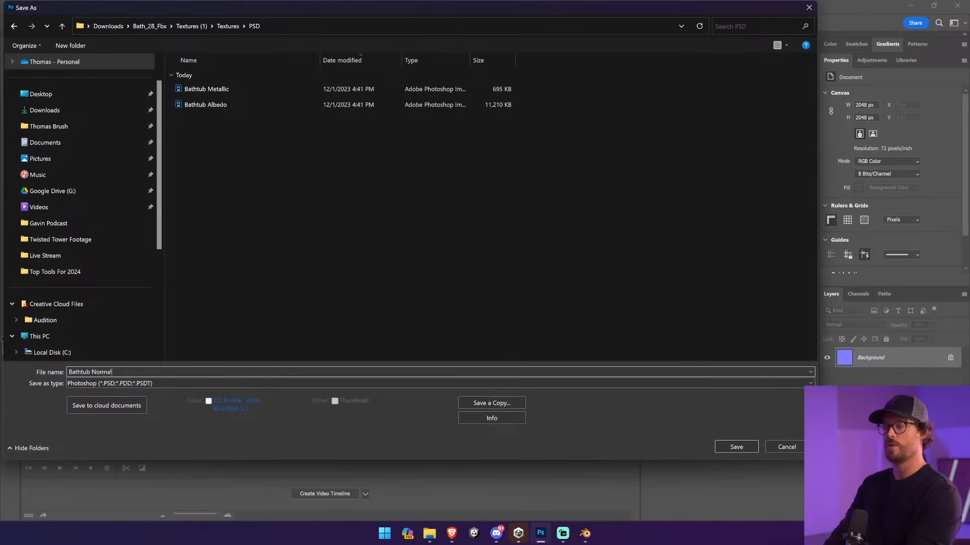
key("Return")
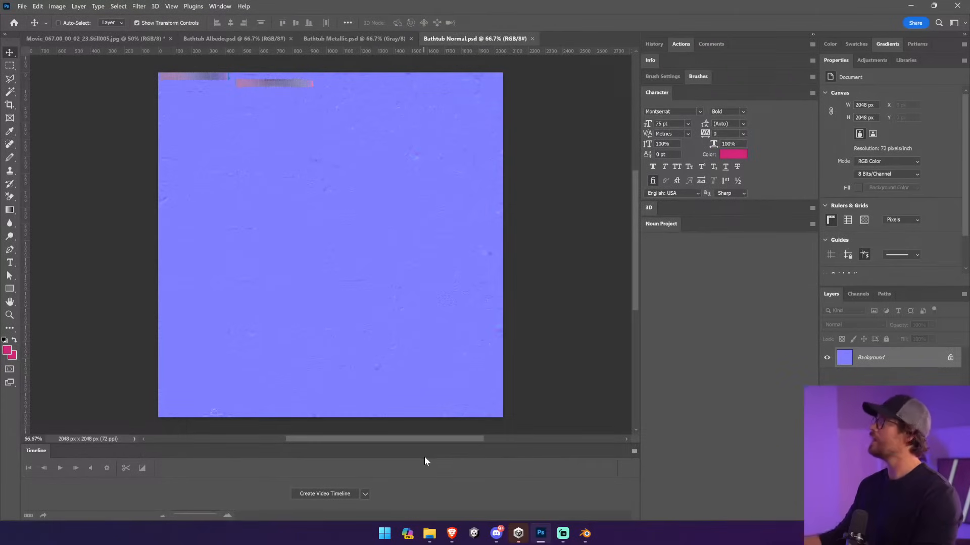
- Go to the Textures folder inside Textures (1) in File Explorer and open the Bath_2B_Roughness map in Photoshop
mouse_move(429, 533)
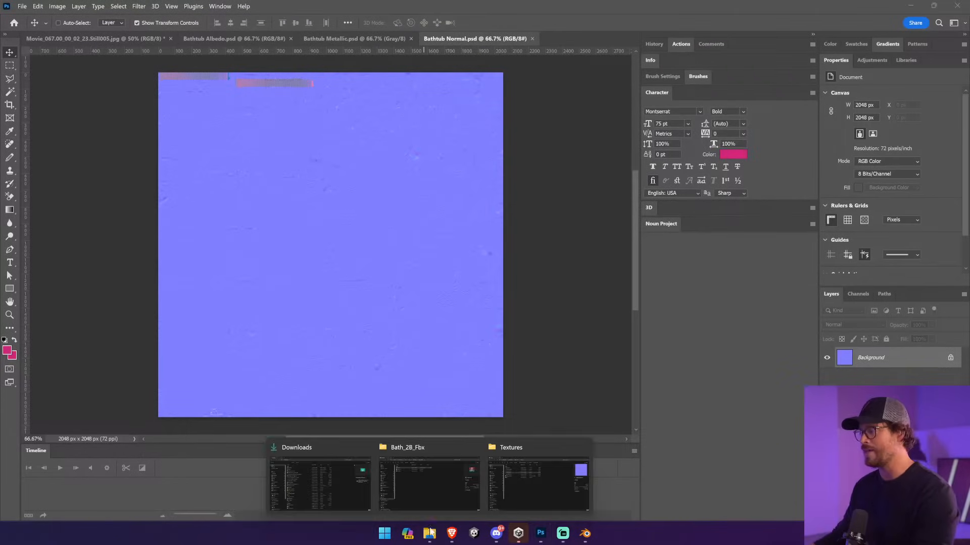
left_click(439, 492)
double_click(254, 123)
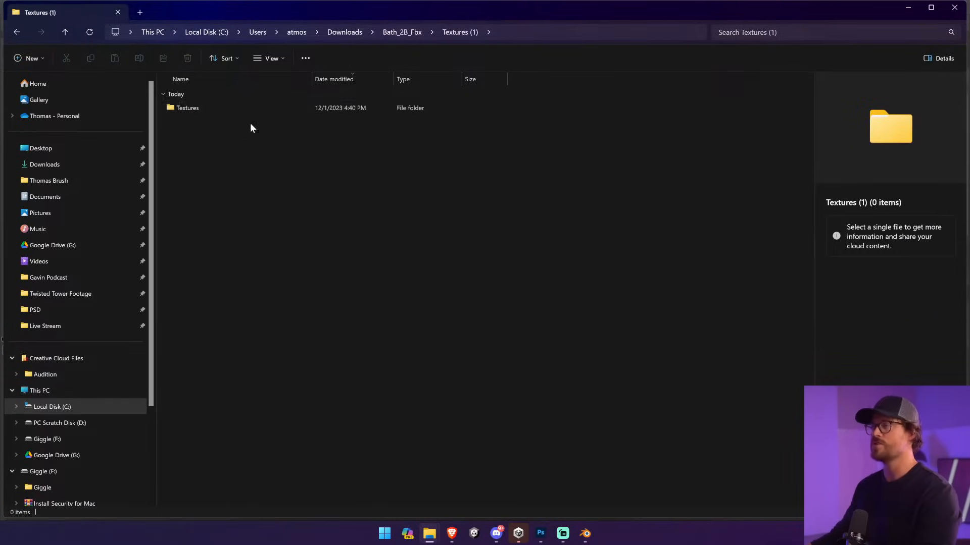
double_click(244, 109)
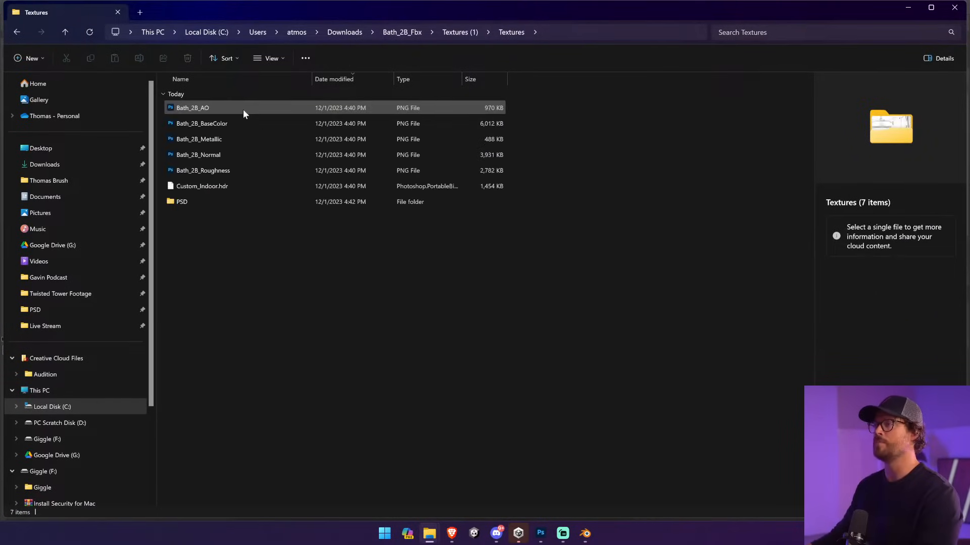
left_click(233, 169)
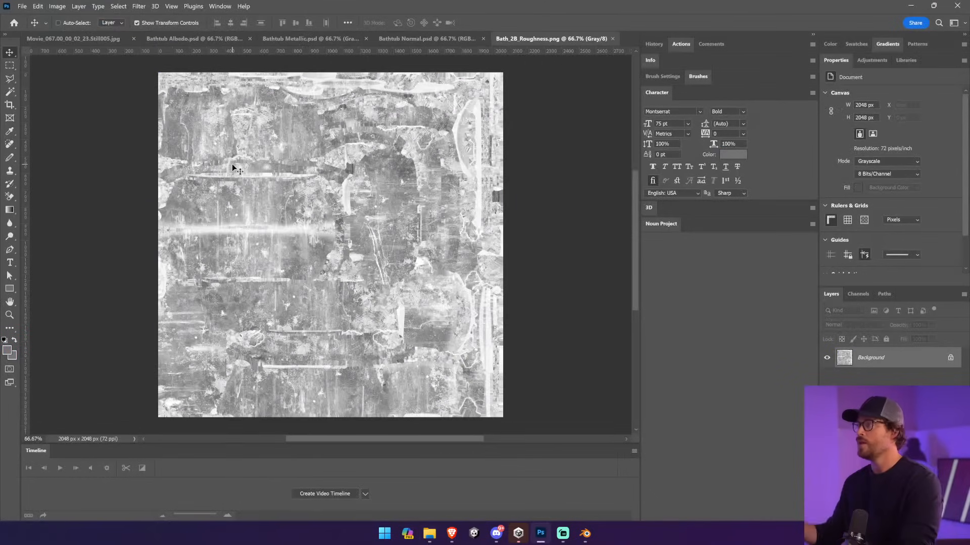
- Add a new alpha channel to Bathtub Albedo.psd and paste the roughness map into it
left_click(321, 39)
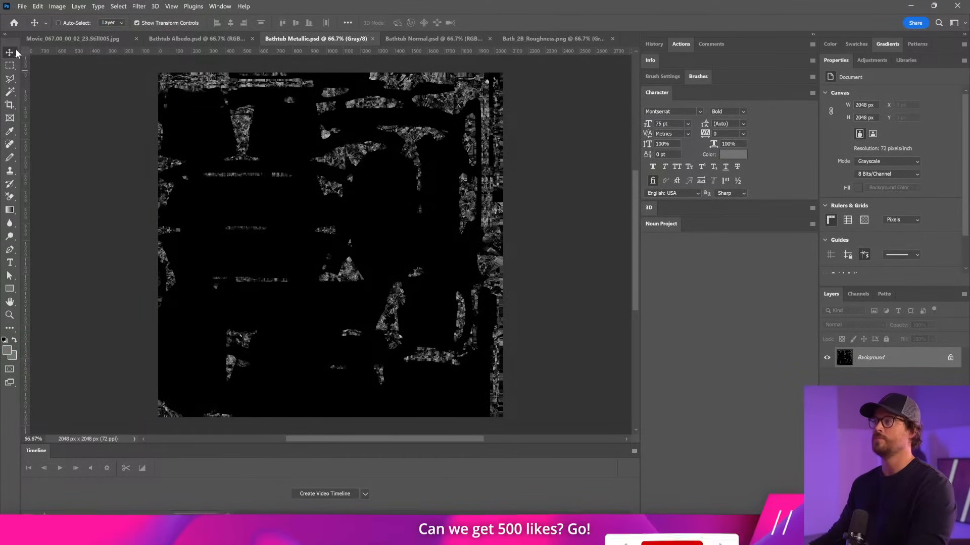
left_click(181, 39)
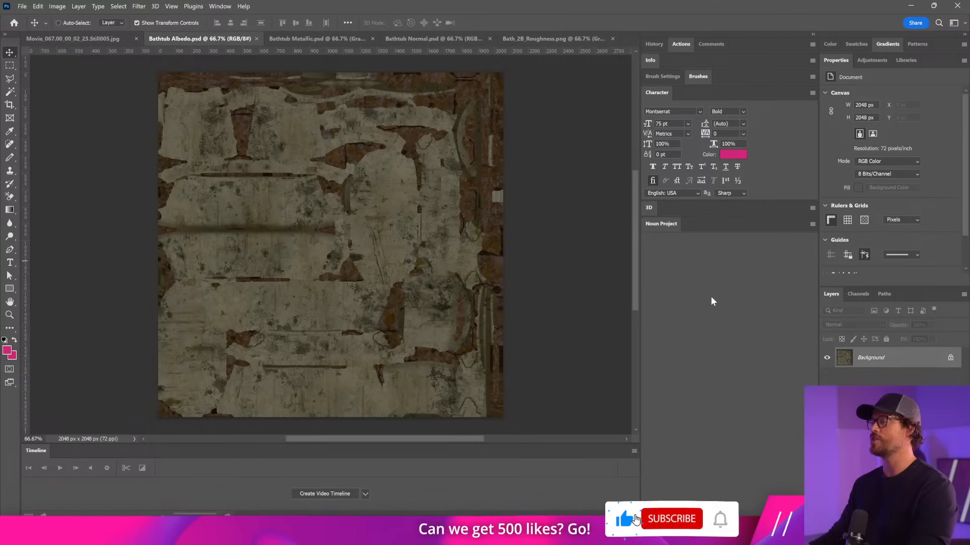
left_click(858, 294)
left_click(858, 369)
left_click(944, 514)
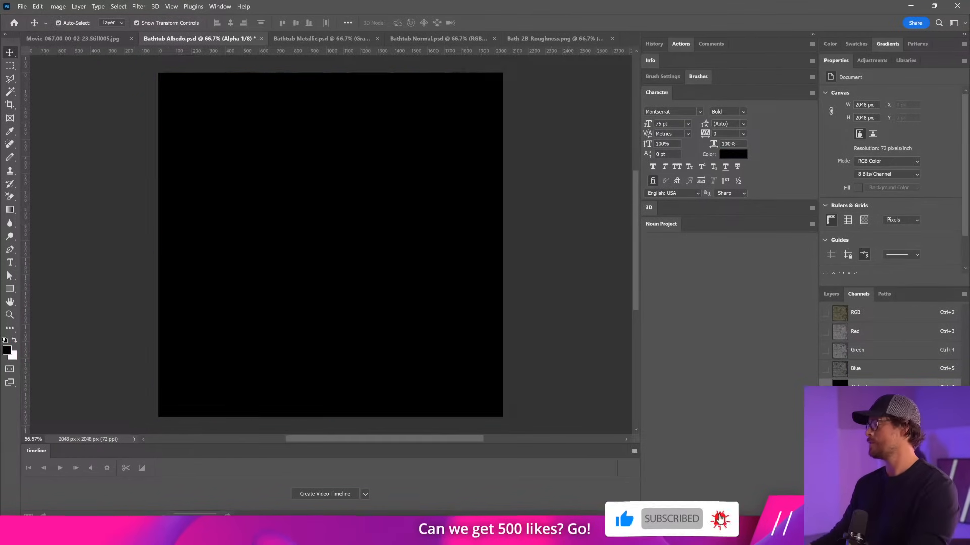
key("ctrl+v")
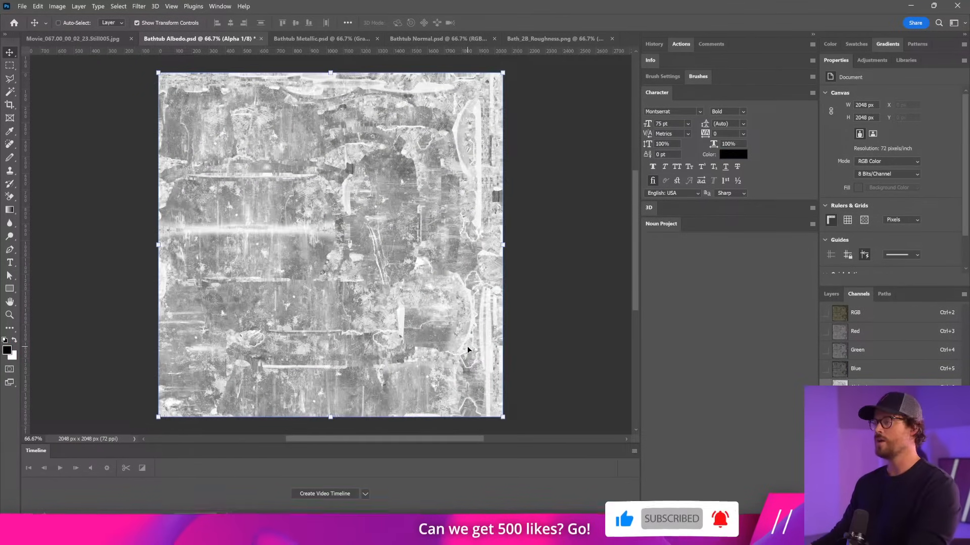
- Save Bathtub Albedo.psd with its alpha channel and switch to the Unity project with the Floor6 scene
left_click(827, 296)
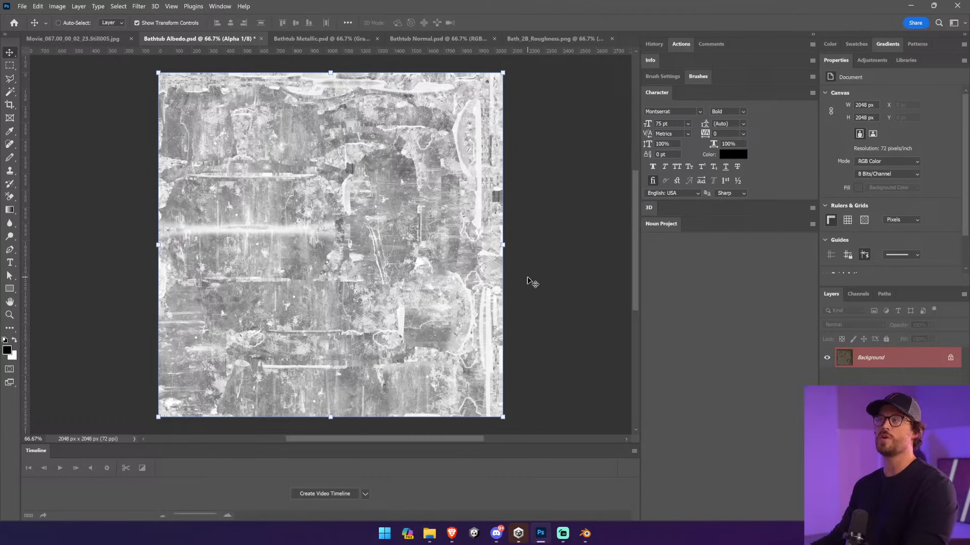
key("ctrl+s")
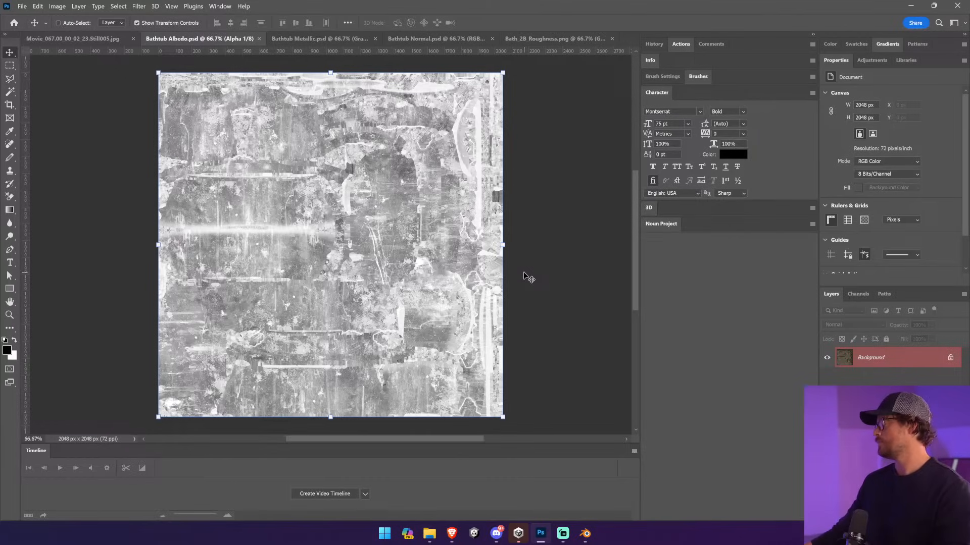
left_click(518, 533)
left_click(446, 275)
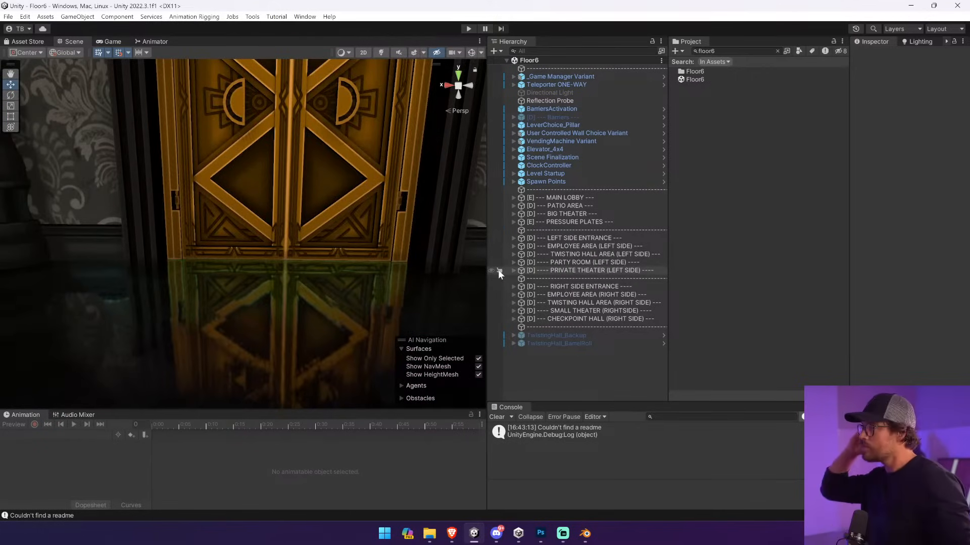
- Search the Unity project assets for "Bath" to look for the bathtub model, and clear the search
mouse_move(372, 206)
right_mouse_down()
mouse_move(347, 175)
mouse_move(826, 151)
mouse_move(841, 159)
mouse_move(302, 152)
mouse_move(600, 140)
mouse_move(663, 147)
mouse_move(720, 223)
right_mouse_up()
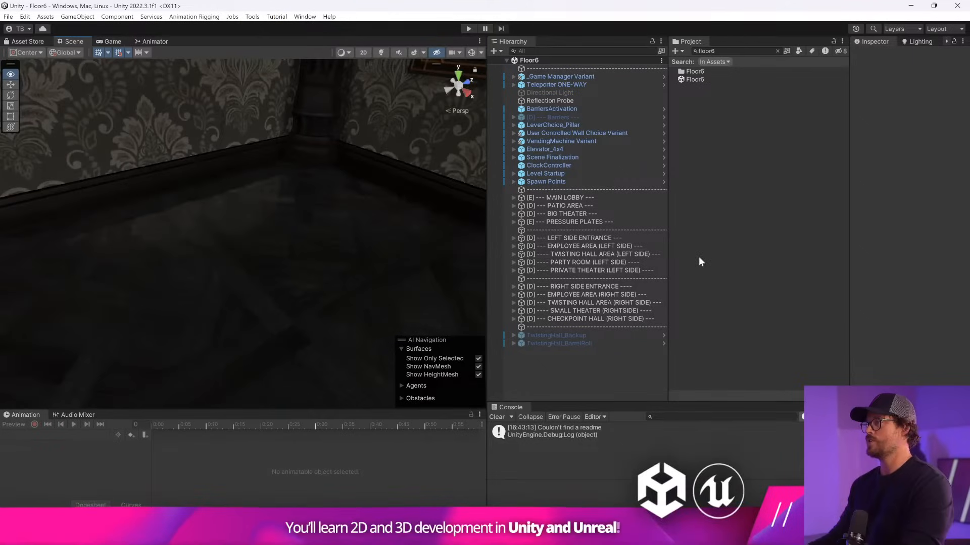
mouse_move(487, 201)
left_mouse_down()
mouse_move(723, 200)
mouse_move(782, 164)
mouse_move(657, 172)
left_mouse_up()
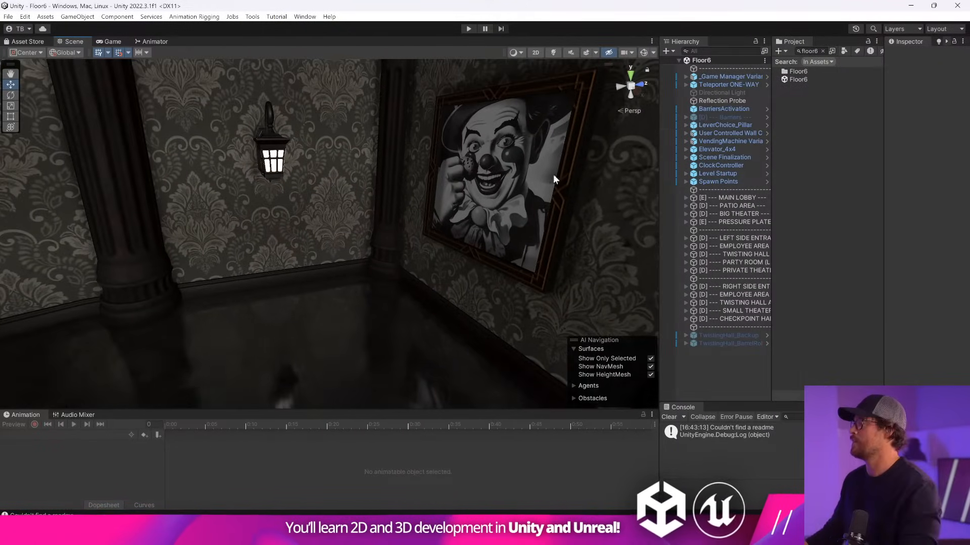
left_click(800, 51)
type("Caw")
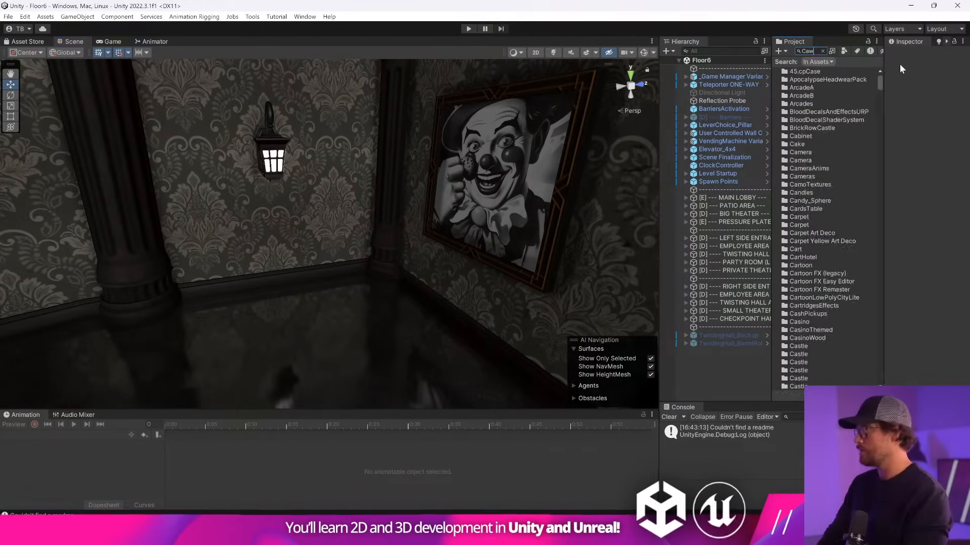
key("ctrl+a")
type("Bathr")
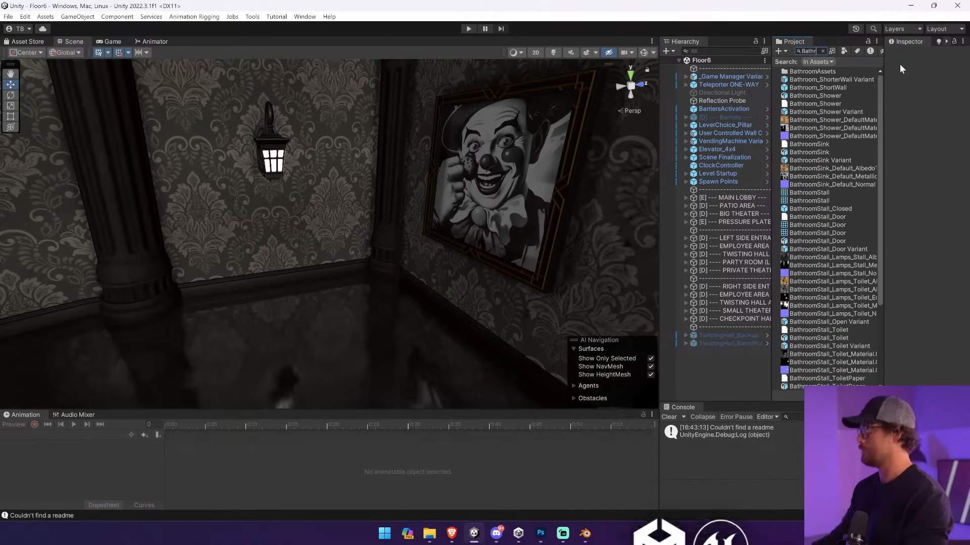
key("BackSpace")
type("t")
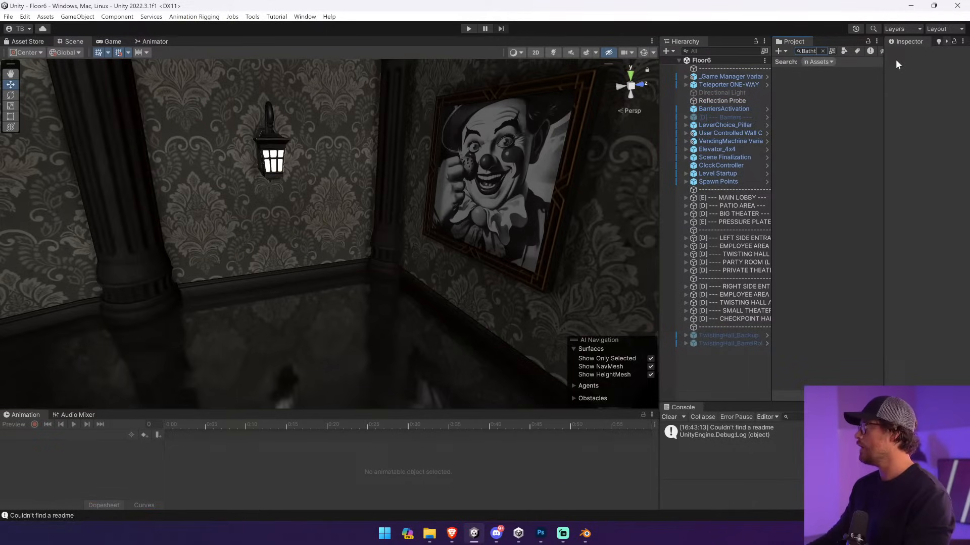
key("ctrl+a")
type("Bath")
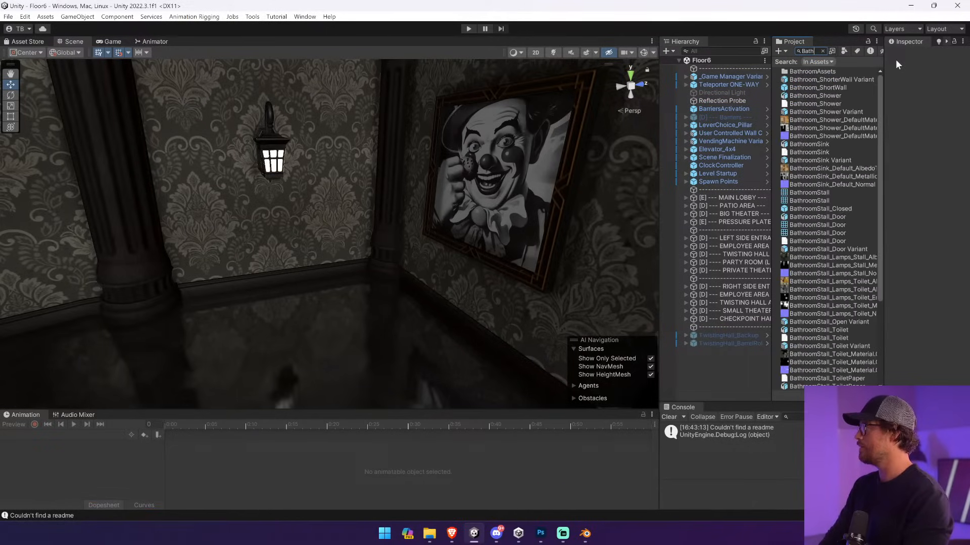
type(" Tb")
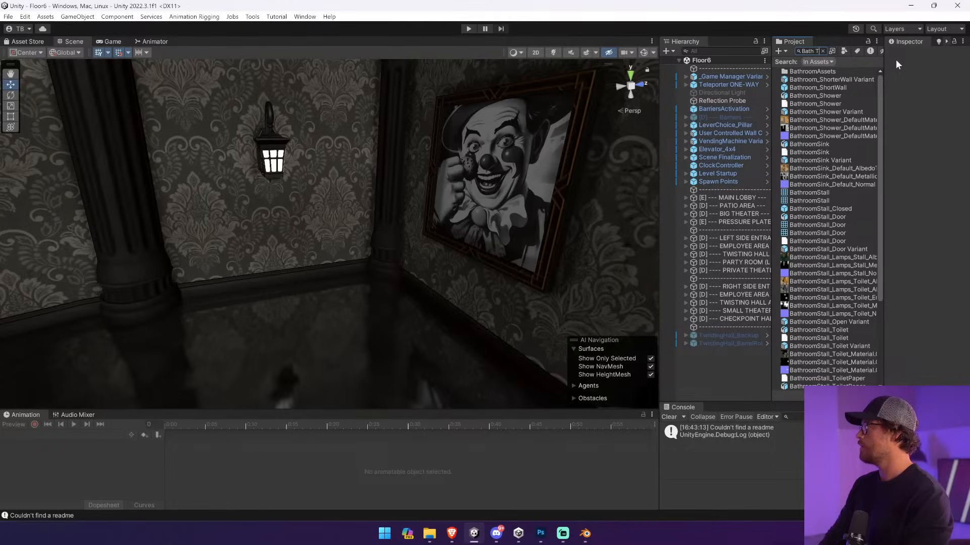
key("BackSpace")
key("BackSpace")
key("BackSpace")
key("BackSpace")
key("BackSpace")
key("BackSpace")
key("BackSpace")
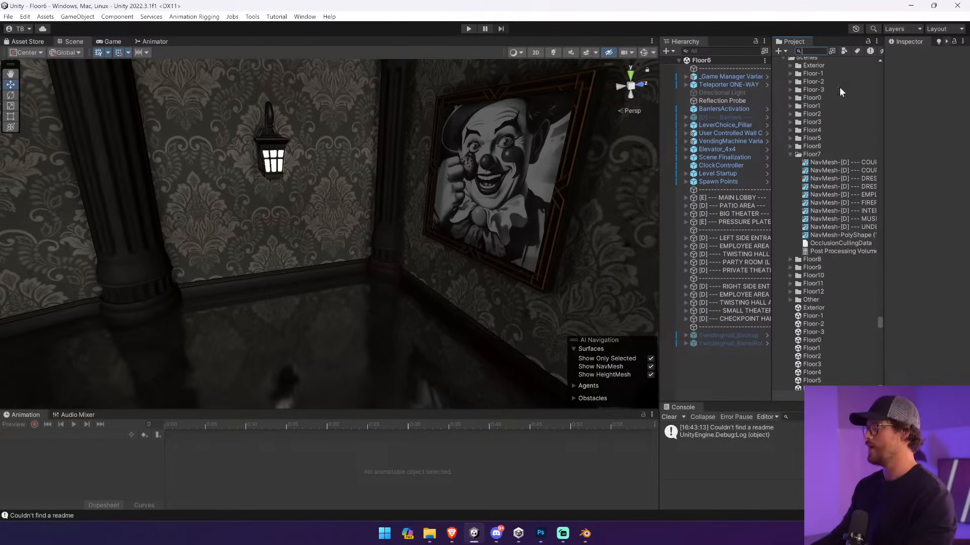
- Switch to Blender to check the folder path of Tub.blend, and close Blender
left_click(585, 533)
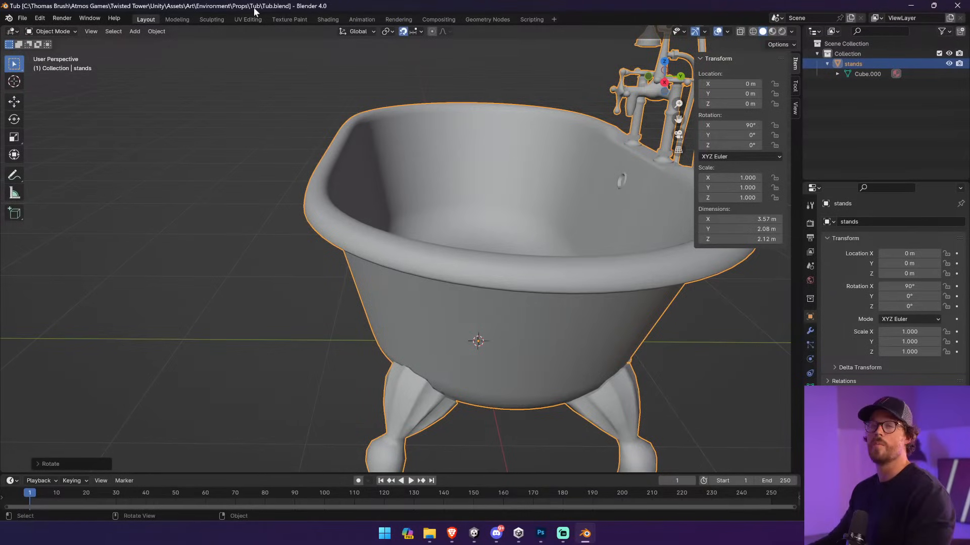
key("alt+Tab")
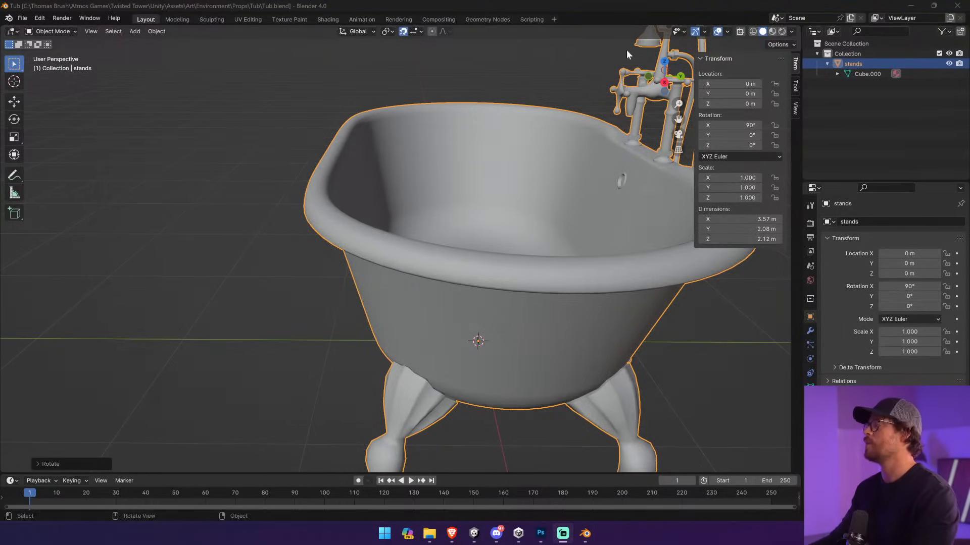
left_click(950, 9)
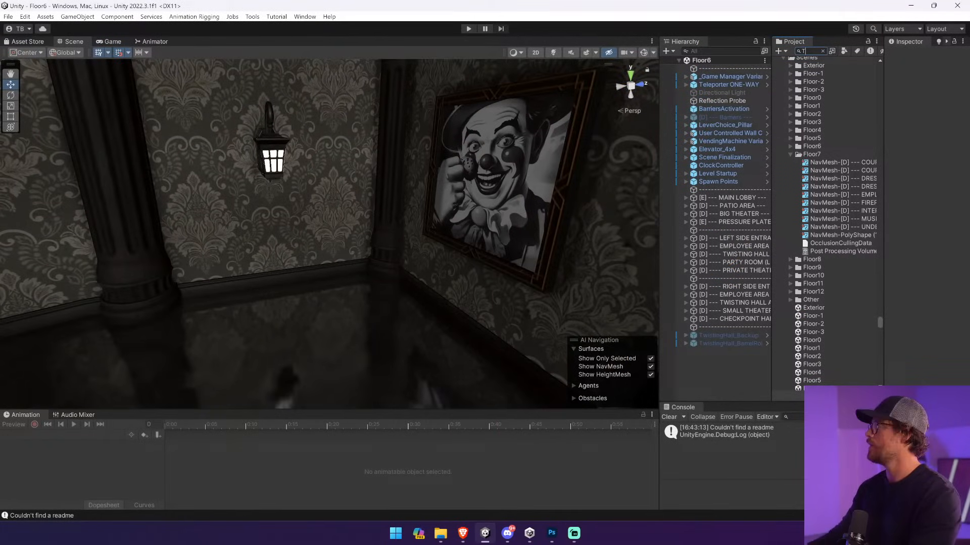
- Search the Unity project assets for "Tub", select the Tub model and clear the search to reveal its folder
type("ub")
left_click_drag(659, 124, 478, 126)
scroll(755, 341, "down", 10)
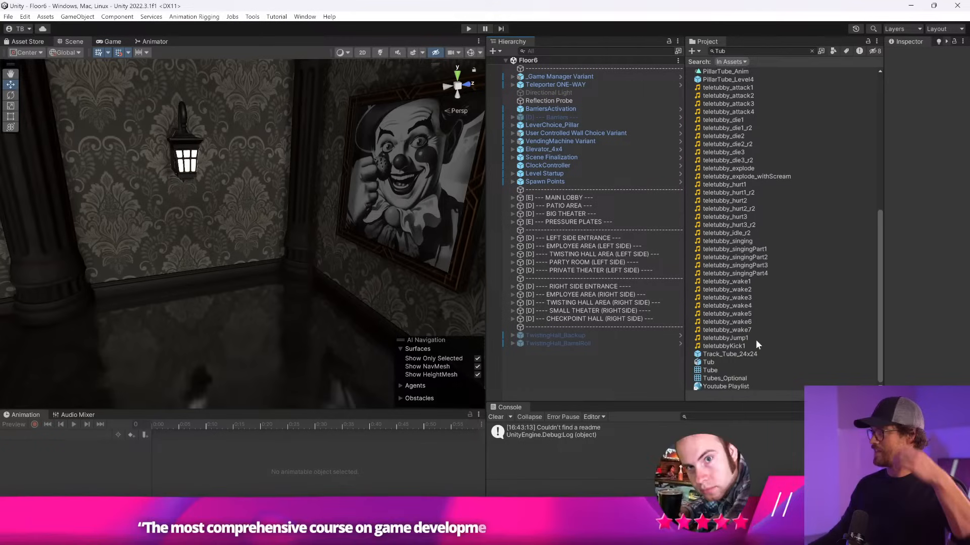
left_click(718, 363)
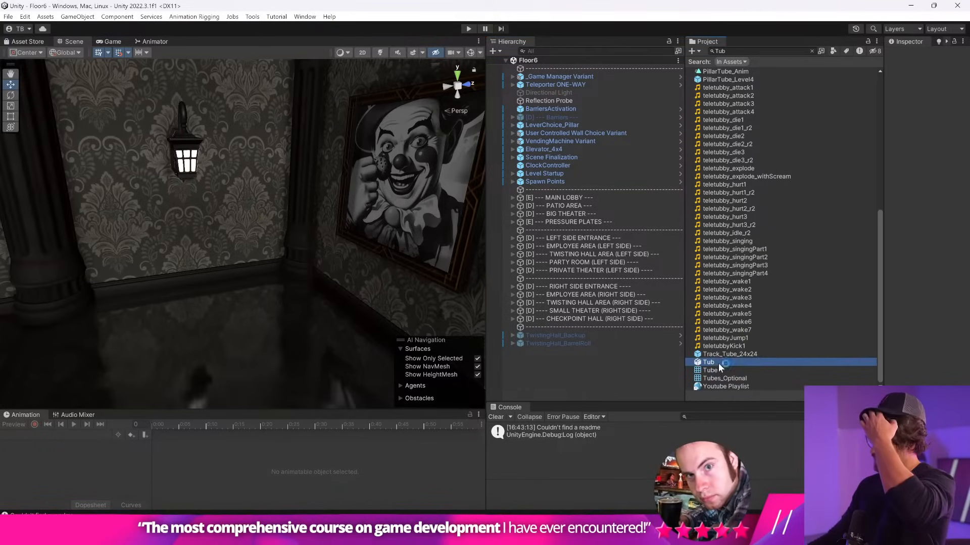
left_click(811, 51)
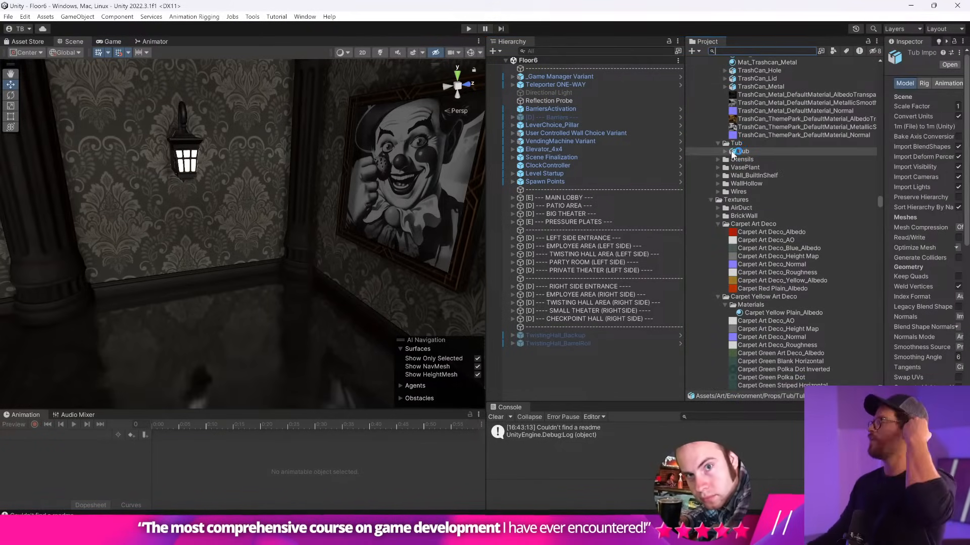
- Rename the Tub model as Bathtub and show it in File Explorer
left_click(742, 151)
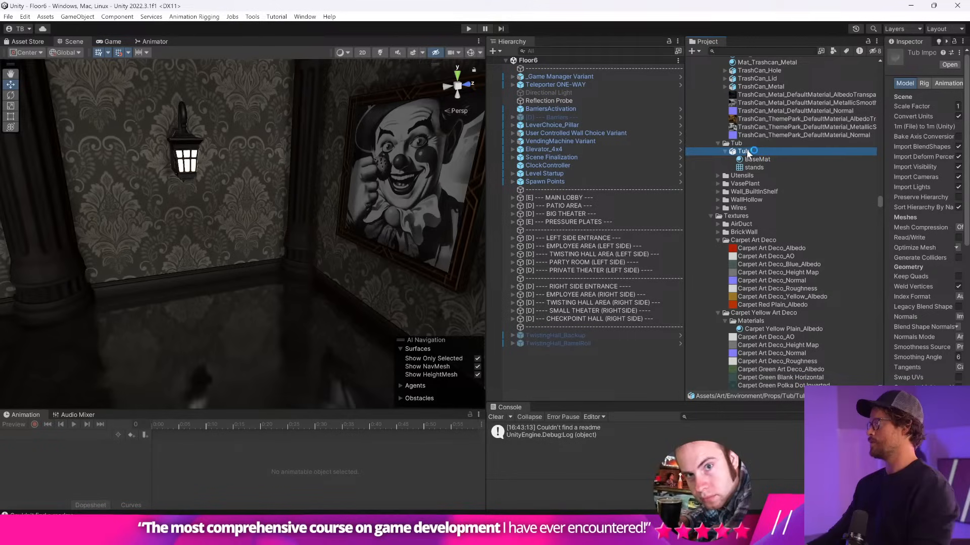
type("Bathrub")
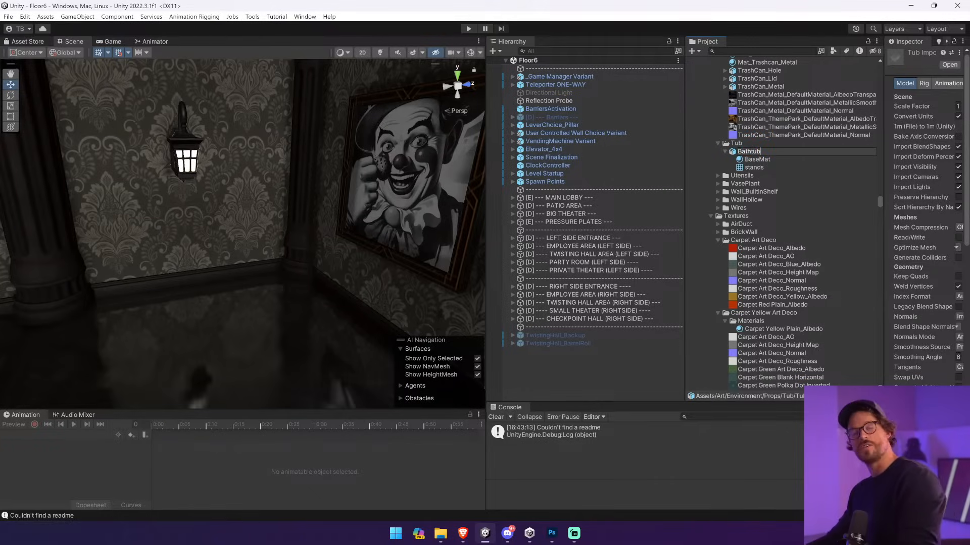
key("Return")
right_click(759, 151)
left_click(783, 175)
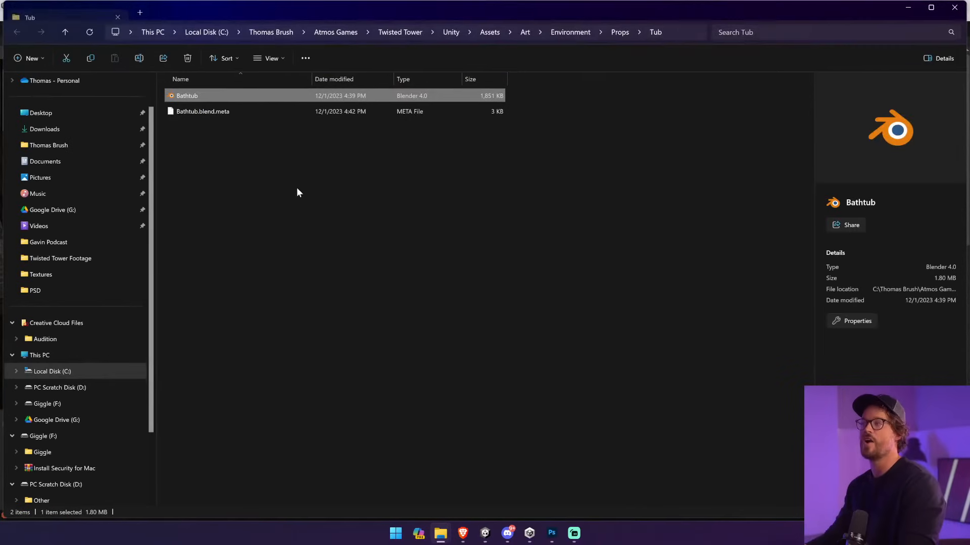
- Go to Downloads > Bath_2B_Fbx > Textures (1) > Textures > PSD and copy the three Bathtub PSD files
left_click(53, 130)
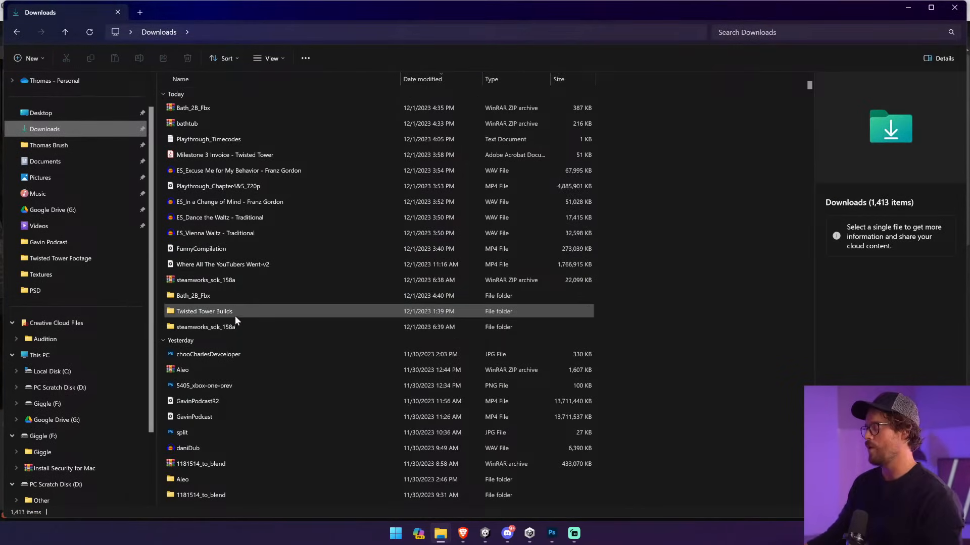
double_click(232, 297)
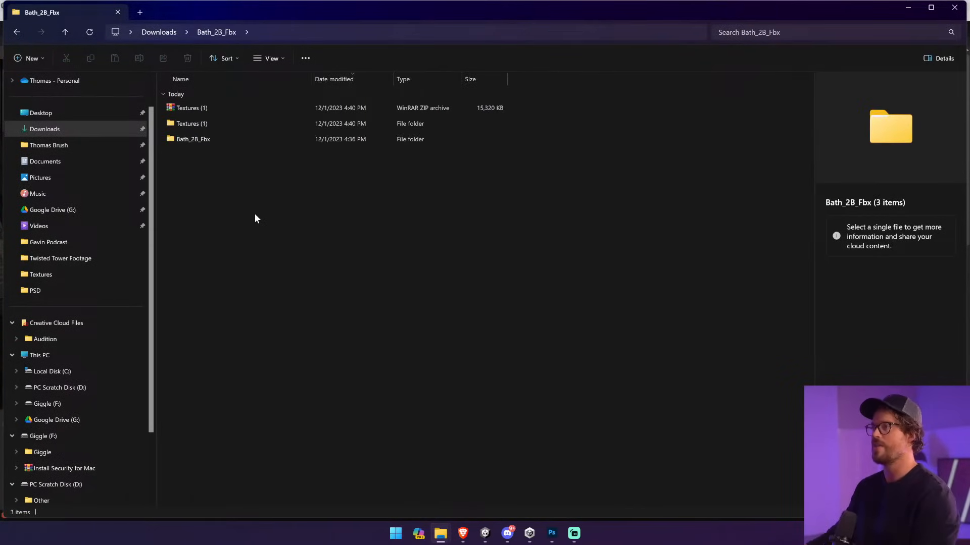
double_click(252, 124)
double_click(223, 109)
double_click(201, 202)
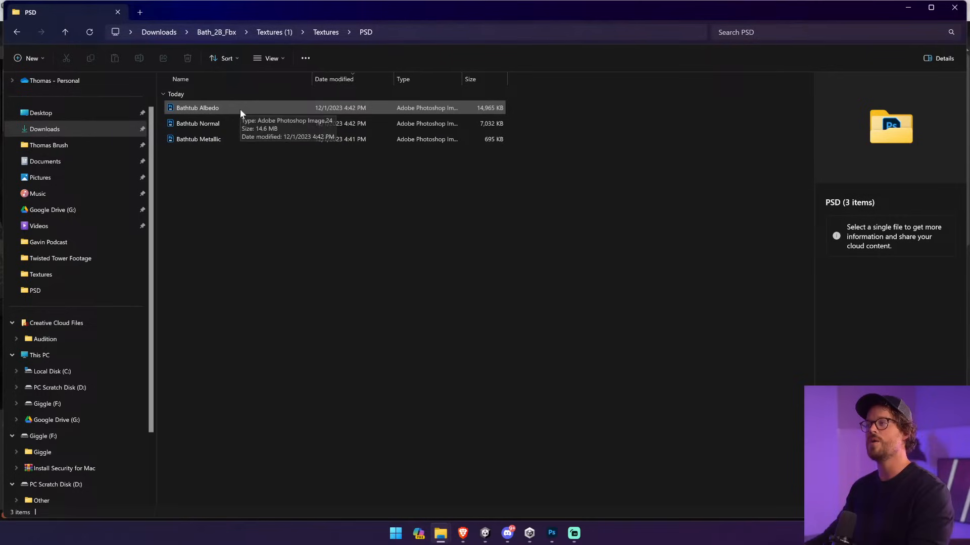
key("ctrl+a")
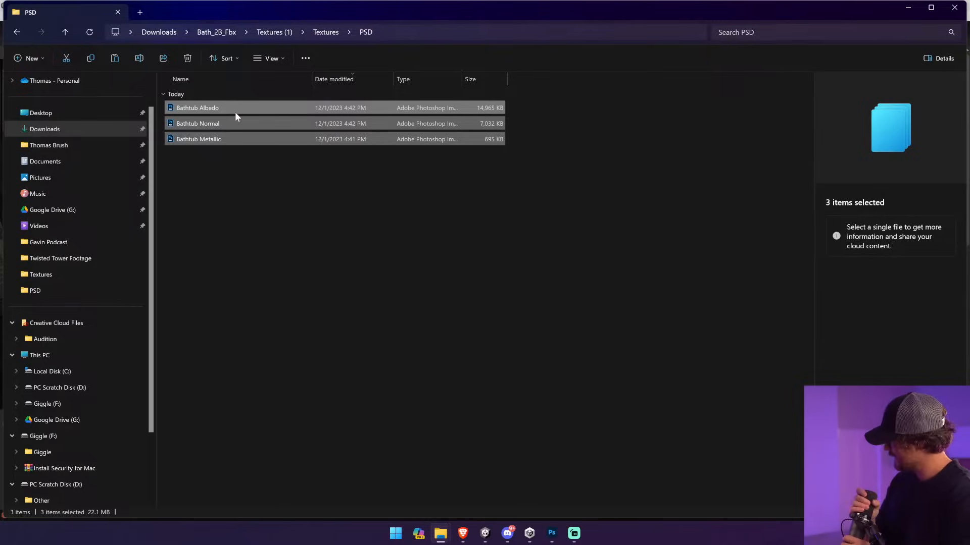
- Switch back to Unity and rename the Tub props folder as Bathtub
left_click(485, 533)
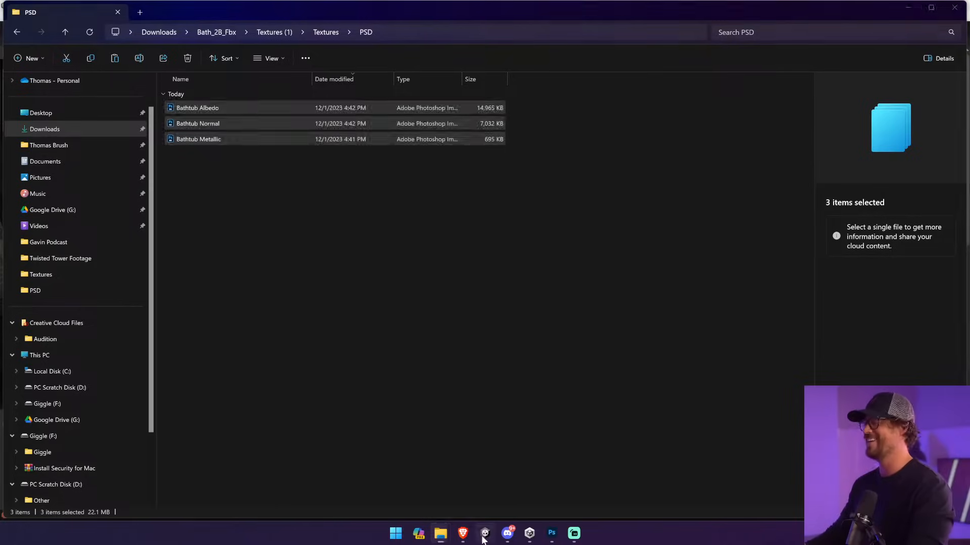
right_click(789, 153)
left_click(736, 143)
right_click(742, 145)
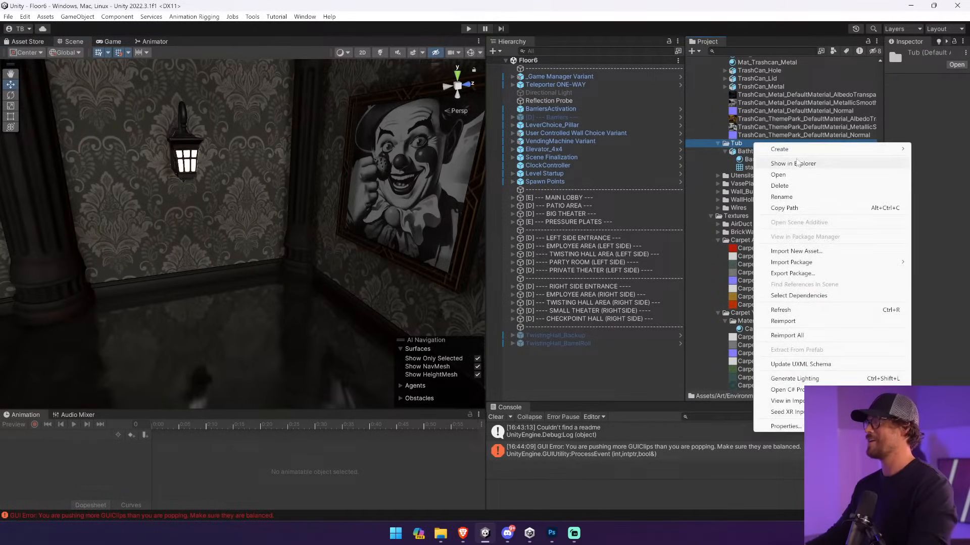
left_click(738, 146)
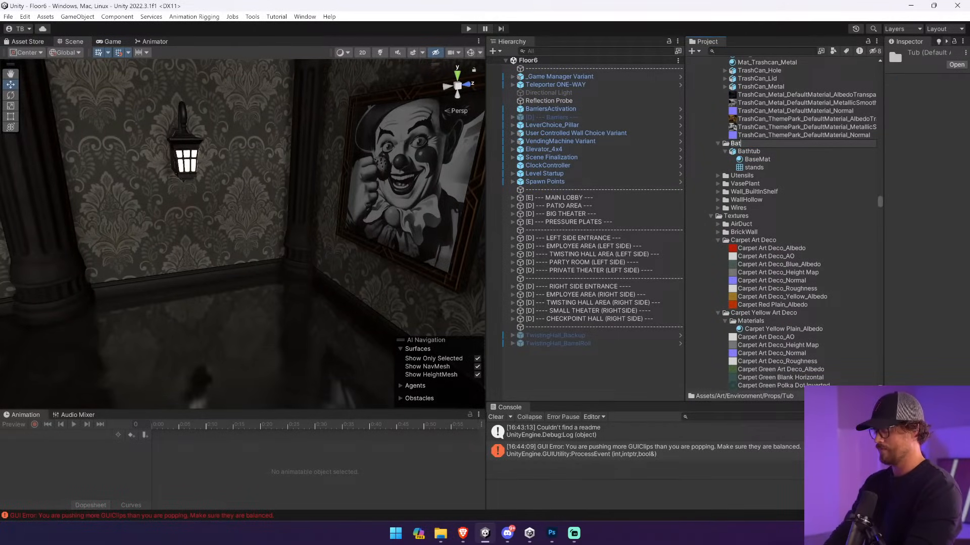
key("Return")
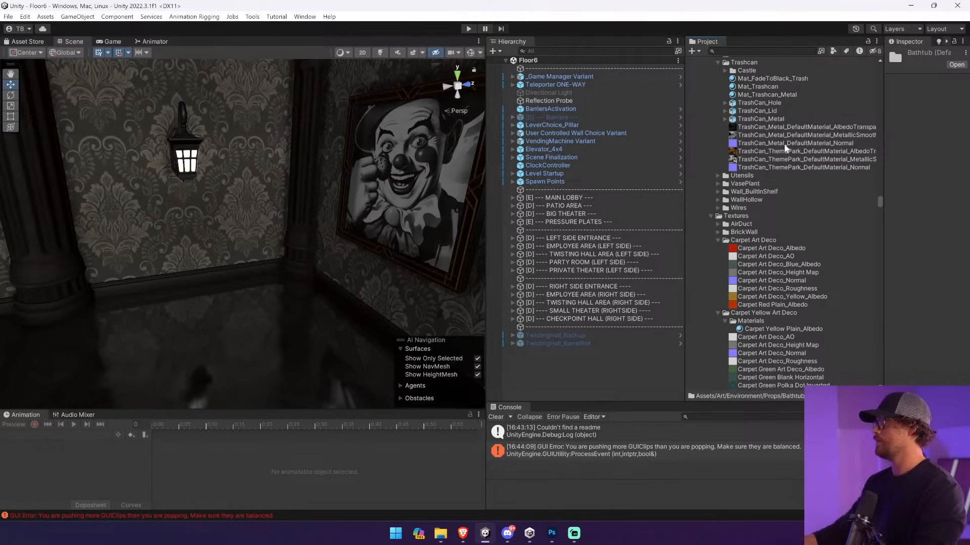
- Search the project assets for "Bathtub" and open the Bathtub folder in File Explorer
scroll(760, 207, "up", 4)
left_click(759, 51)
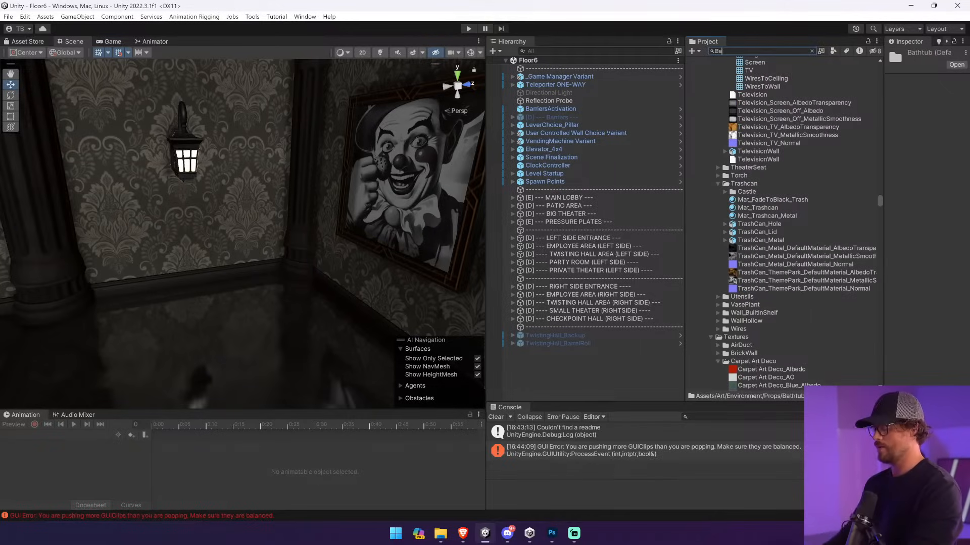
type("Batrub")
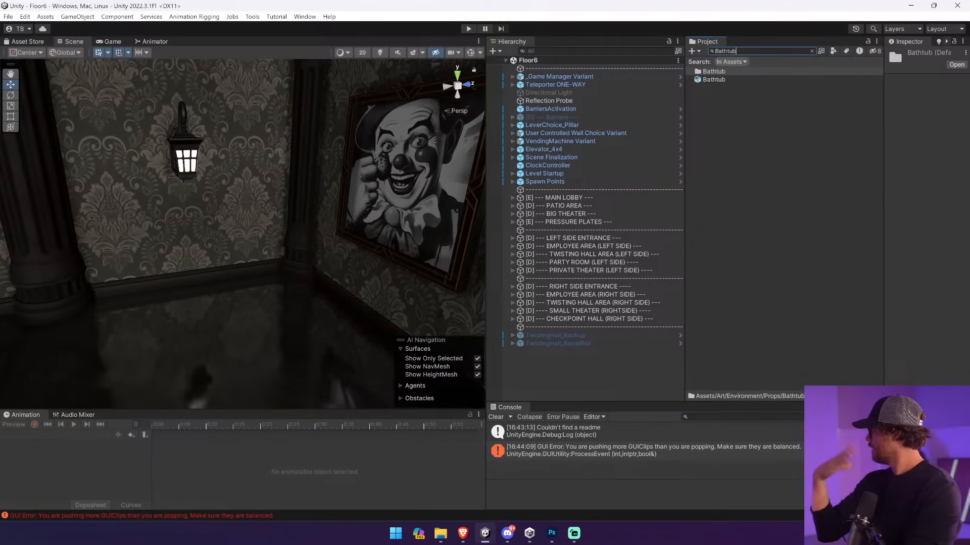
right_click(746, 73)
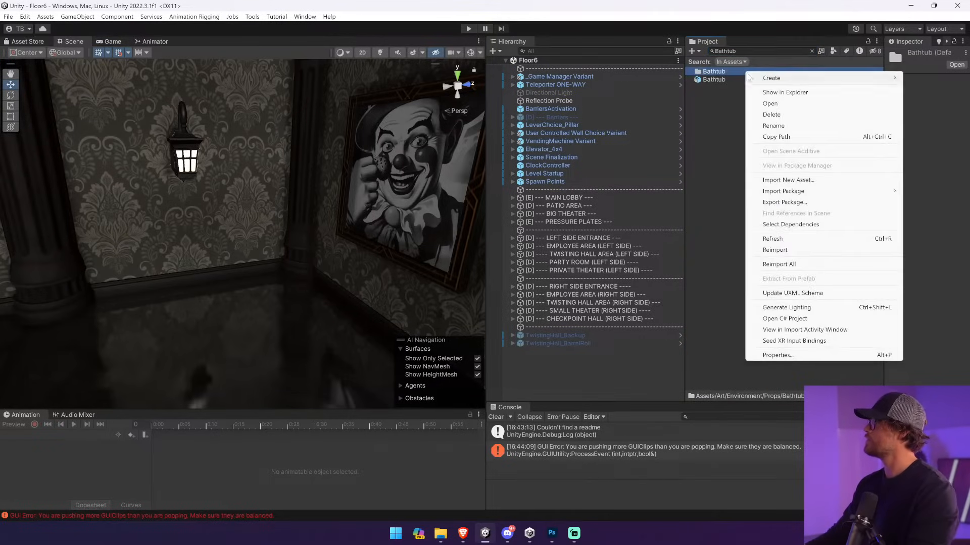
left_click(773, 91)
double_click(227, 498)
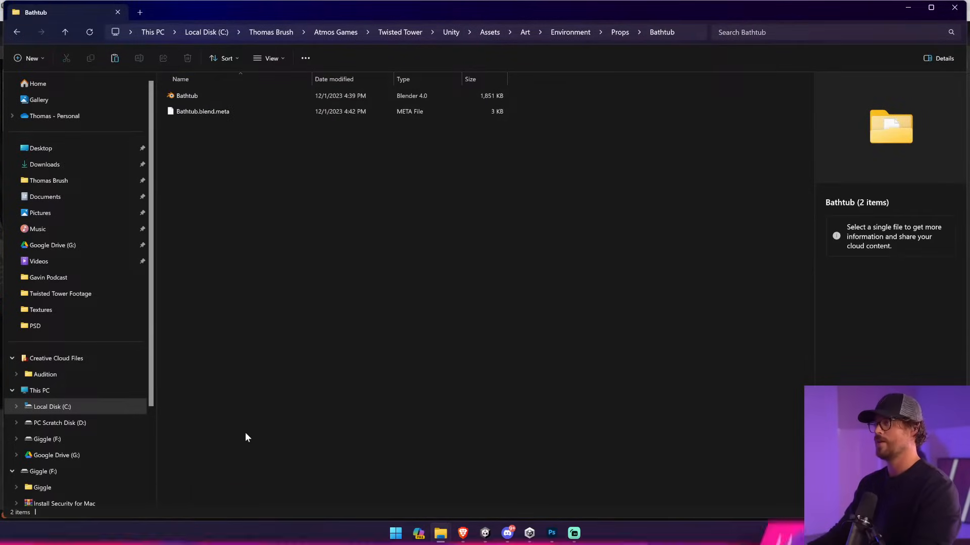
- Paste the albedo, normal and metallic PSD files into the Bathtub folder and select Bathtub Metallic
key("ctrl+v")
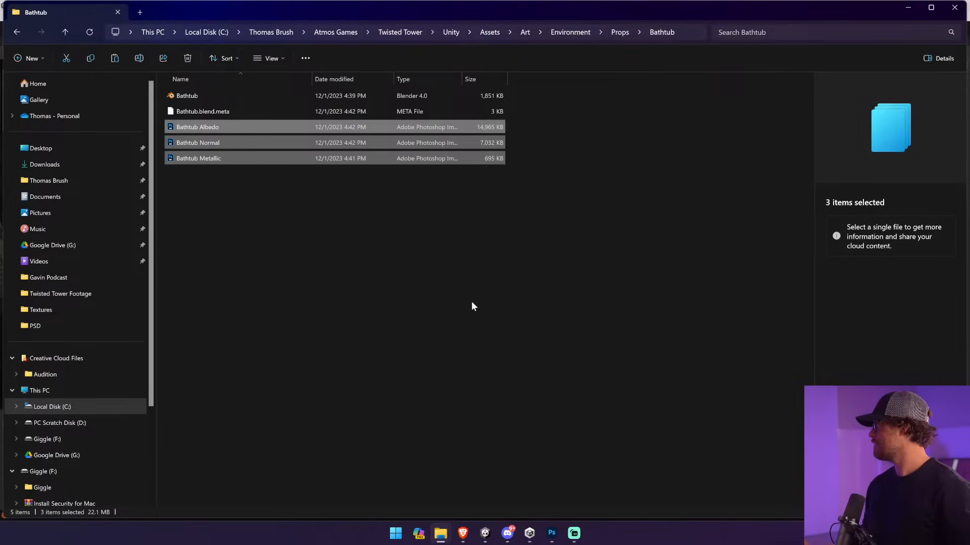
left_click(426, 292)
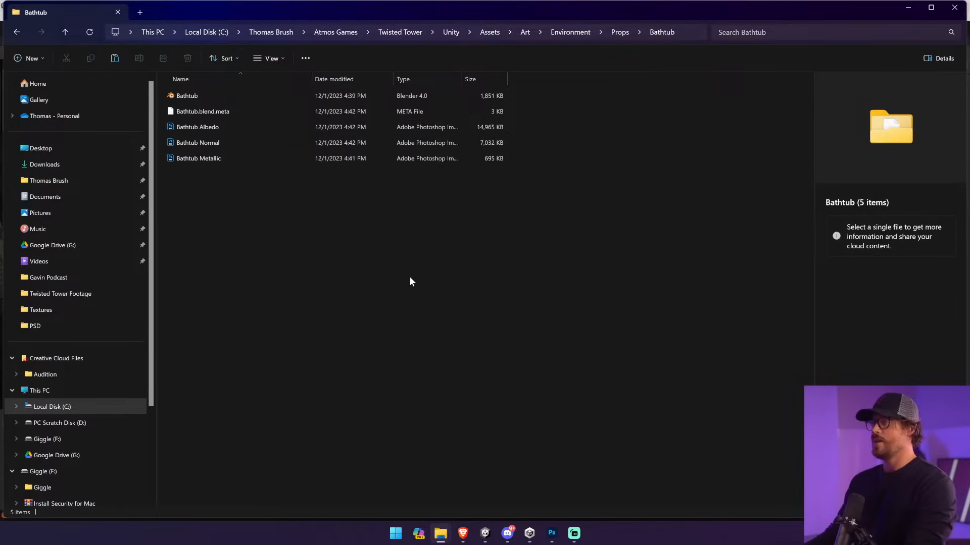
left_click(195, 127)
left_click(204, 161)
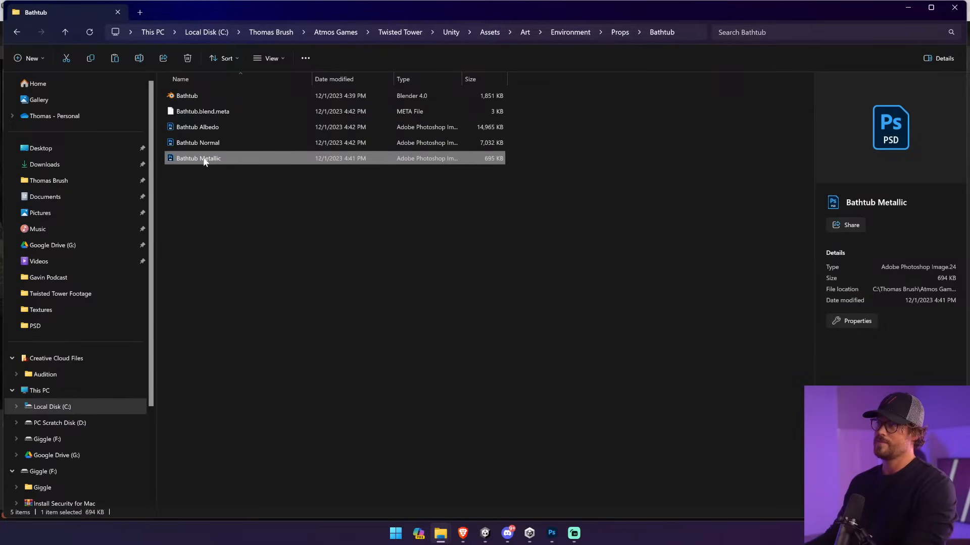
- Switch to Unity and place the Bathtub model on the floor of the Floor6 scene
left_click(232, 212)
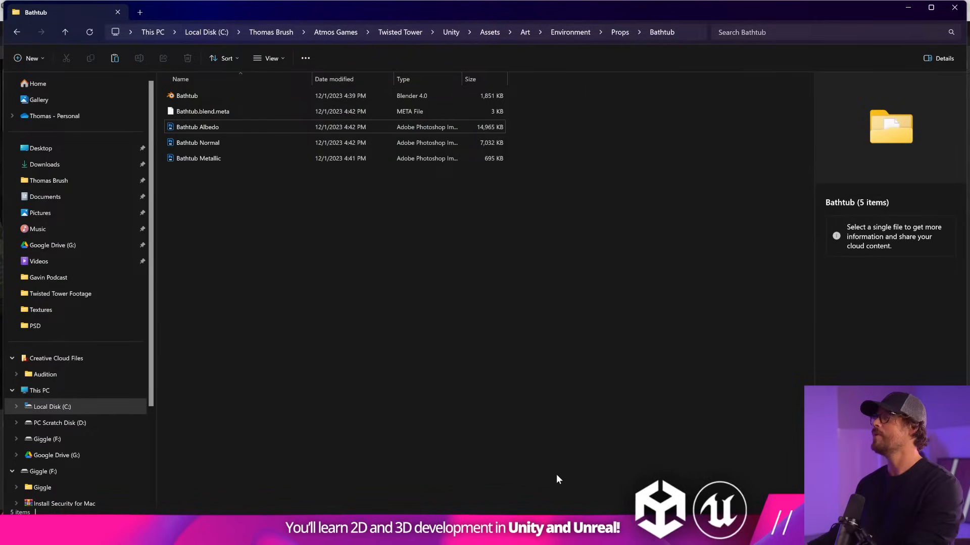
mouse_move(485, 535)
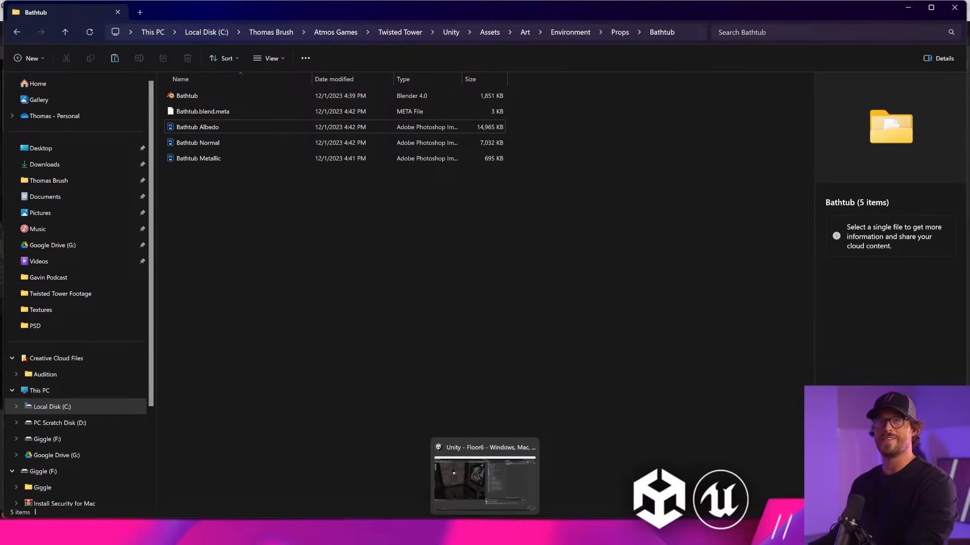
left_click(485, 534)
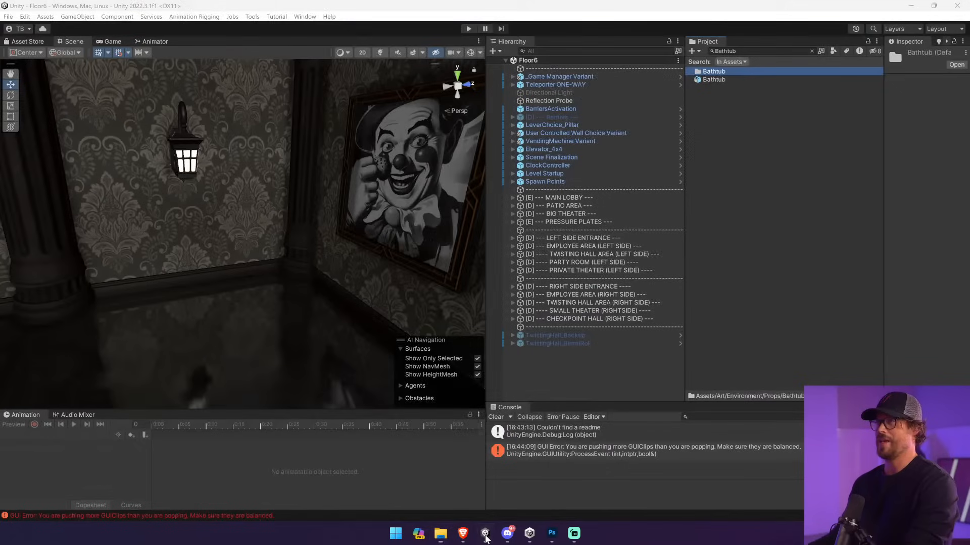
left_click_drag(726, 79, 241, 343)
right_click_drag(242, 348, 471, 415)
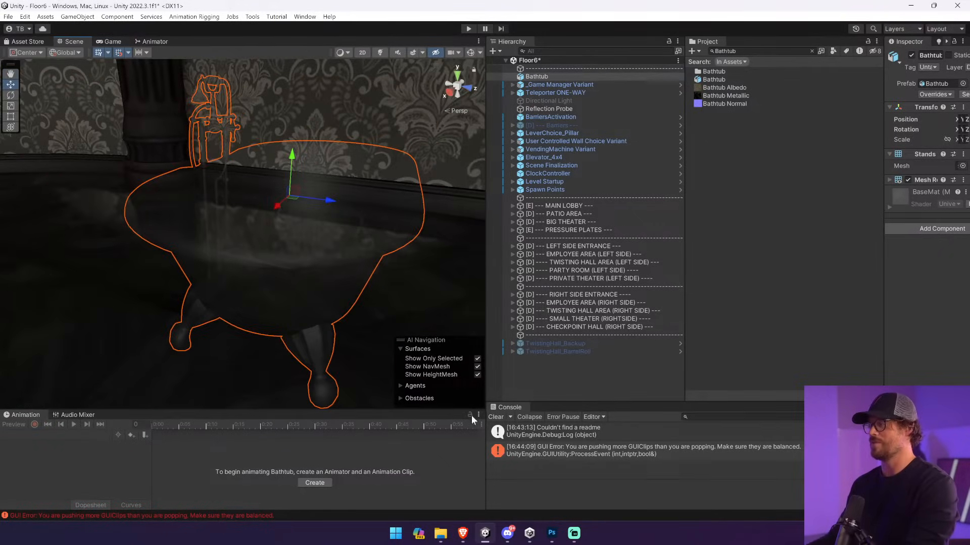
- Clear the console and apply the Bathtub Albedo texture to the bathtub in place of its BaseMat material
left_click(494, 417)
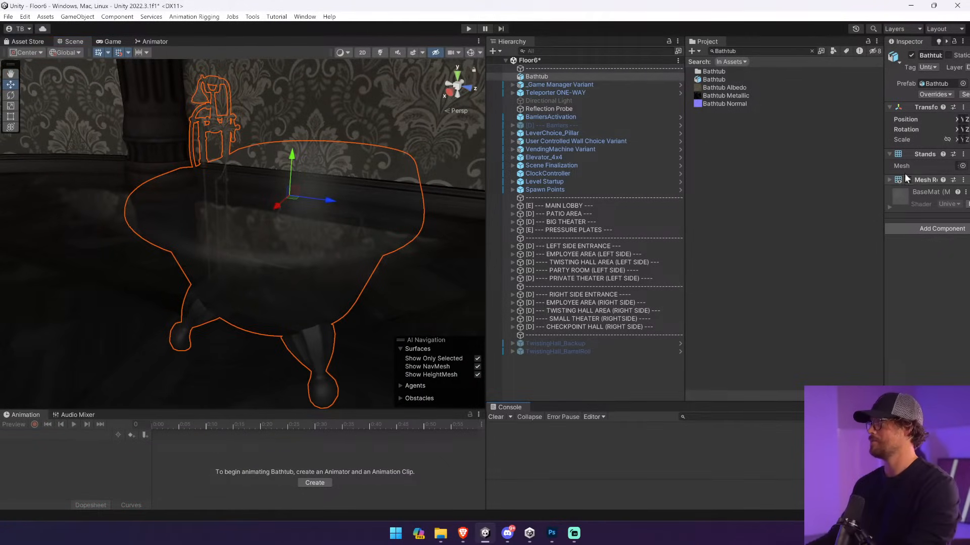
left_click_drag(882, 176, 767, 178)
left_click(838, 181)
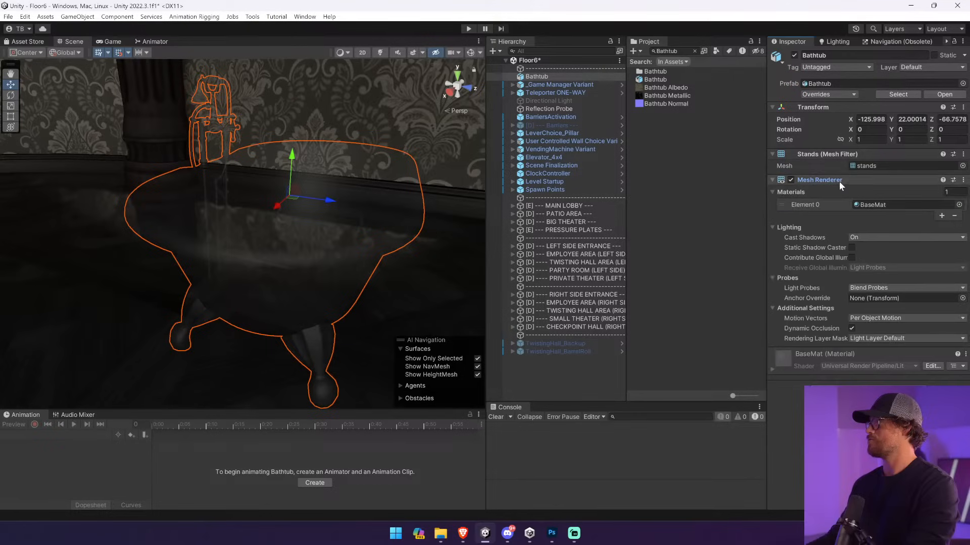
left_click(884, 205)
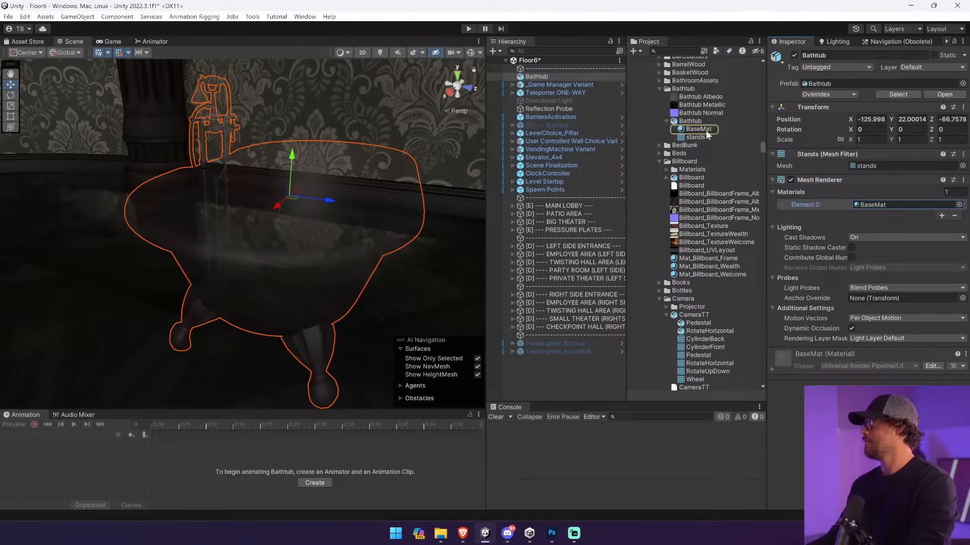
left_click(667, 121)
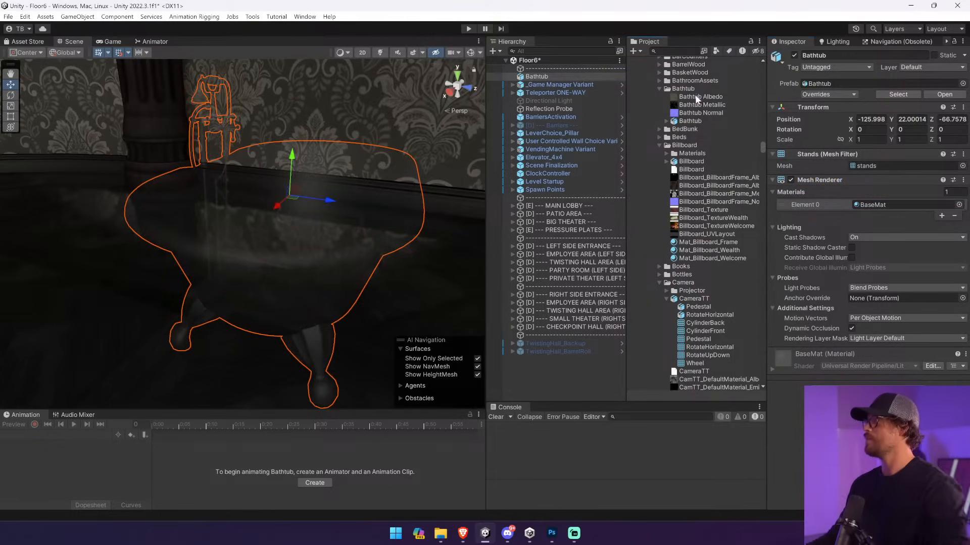
left_click_drag(608, 77, 366, 166)
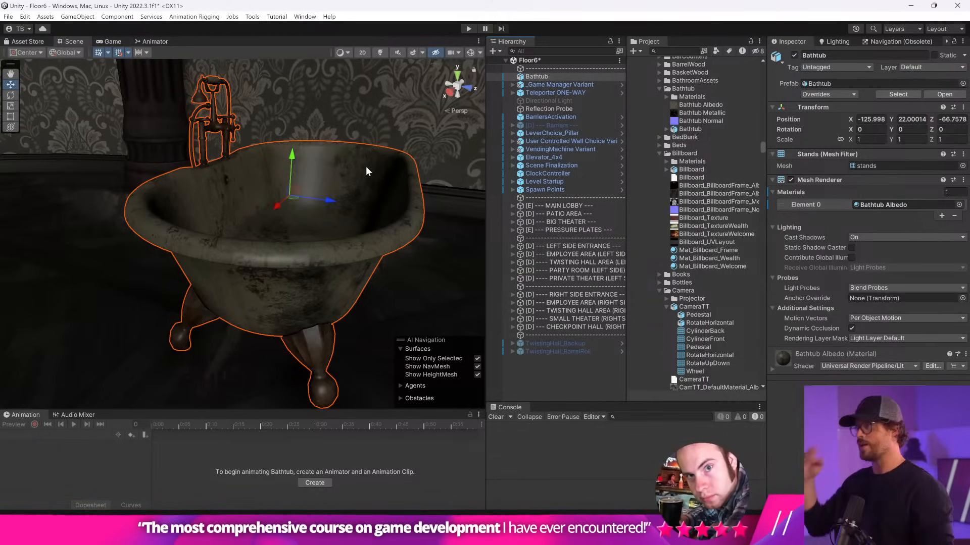
- Rotate the bathtub to about -270° on Y and shift it along the floor to X -126.895
right_click_drag(381, 115, 380, 121)
key("s")
left_click(10, 95)
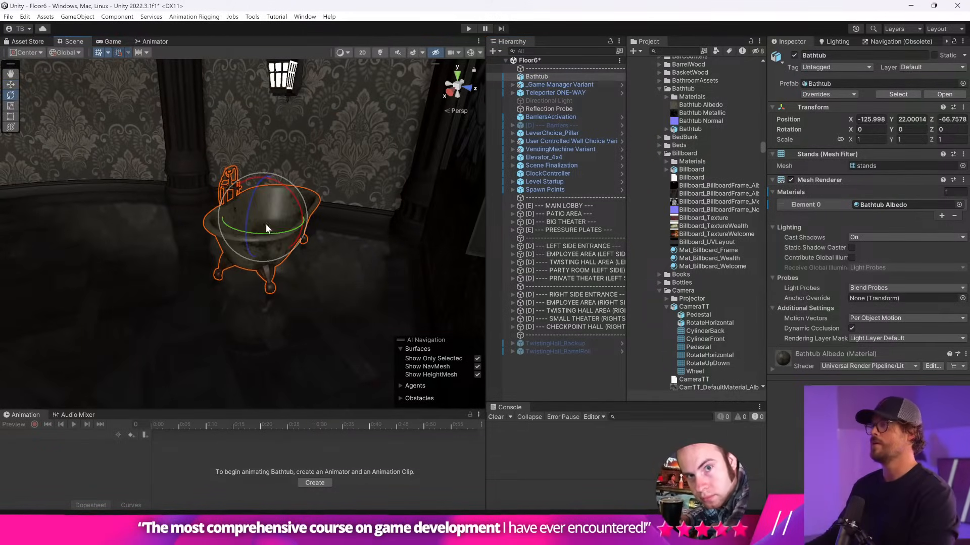
left_click_drag(262, 232, 671, 225)
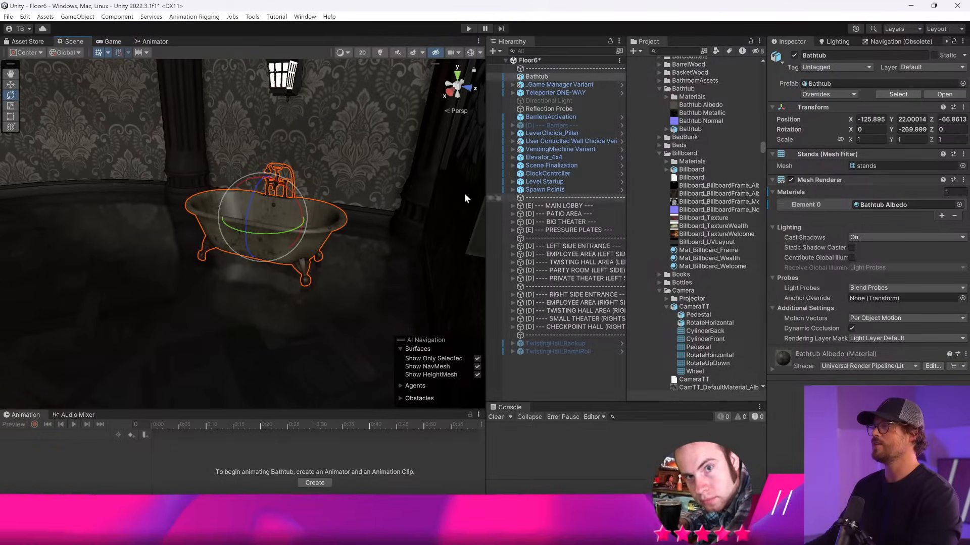
left_click(10, 85)
left_click_drag(247, 231, 269, 217)
- Look around the Floor6 room and cut the Bathtub object out of the scene
right_click_drag(268, 215, 659, 178)
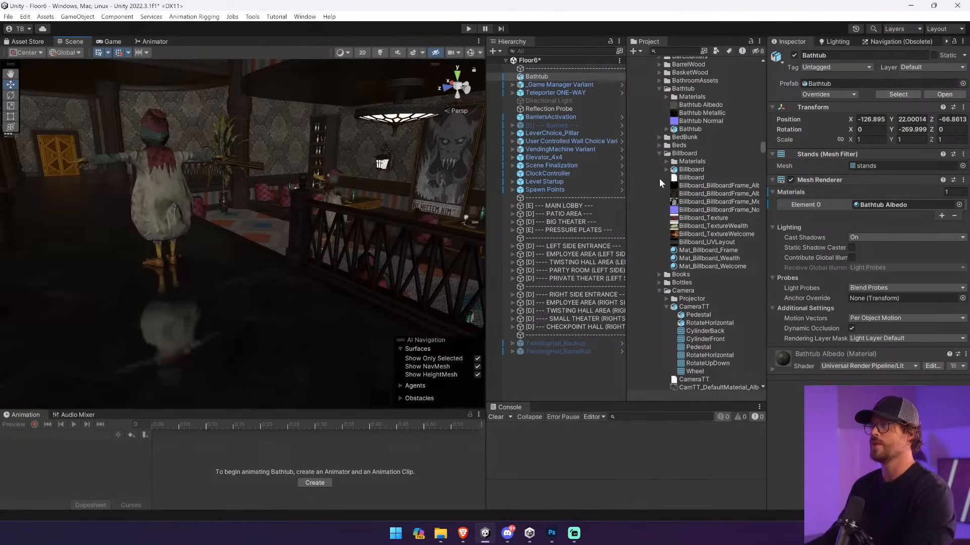
left_click(166, 214)
right_click_drag(254, 211, 651, 217)
left_click(322, 204)
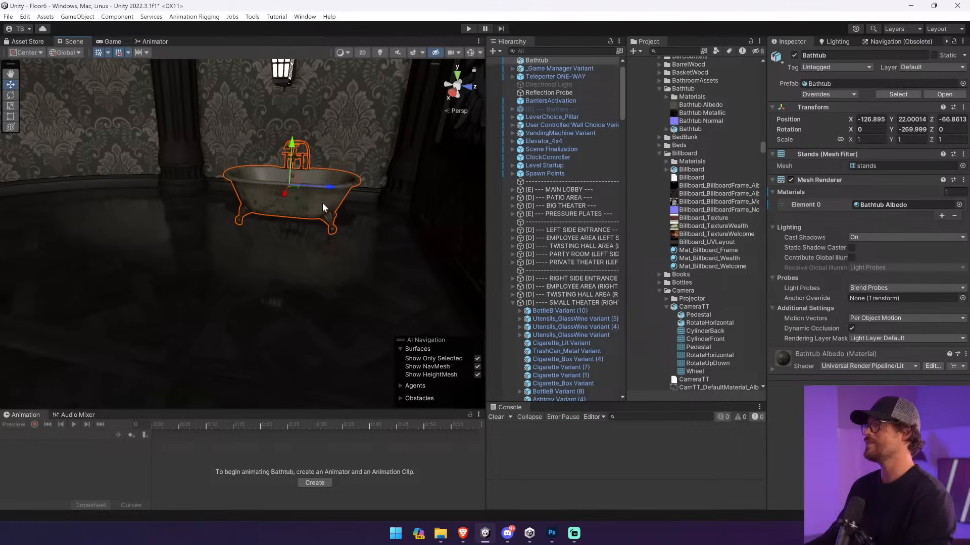
left_click(544, 68)
left_click(547, 62)
key("Delete")
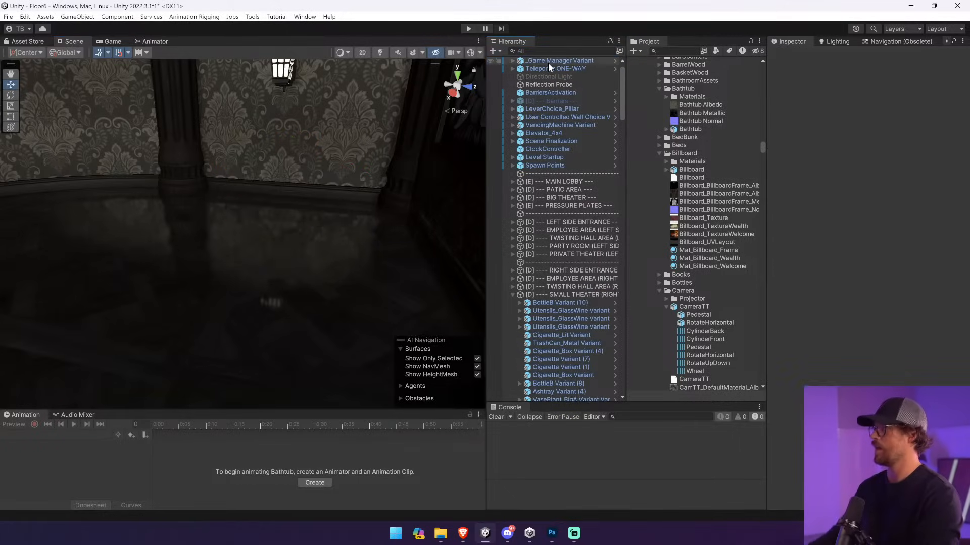
- Search the project assets for "floor0" and open the Floor0 scene
left_click(676, 51)
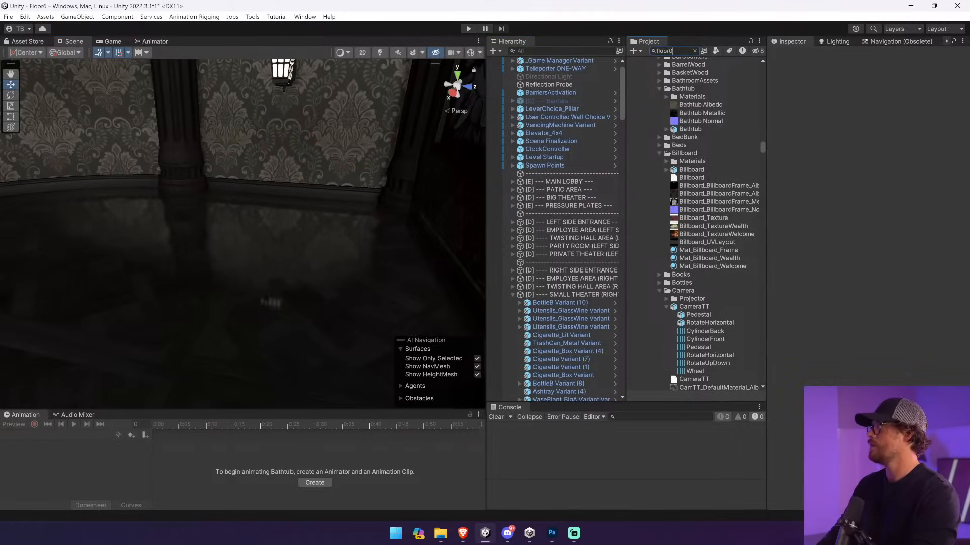
double_click(678, 96)
left_click(517, 285)
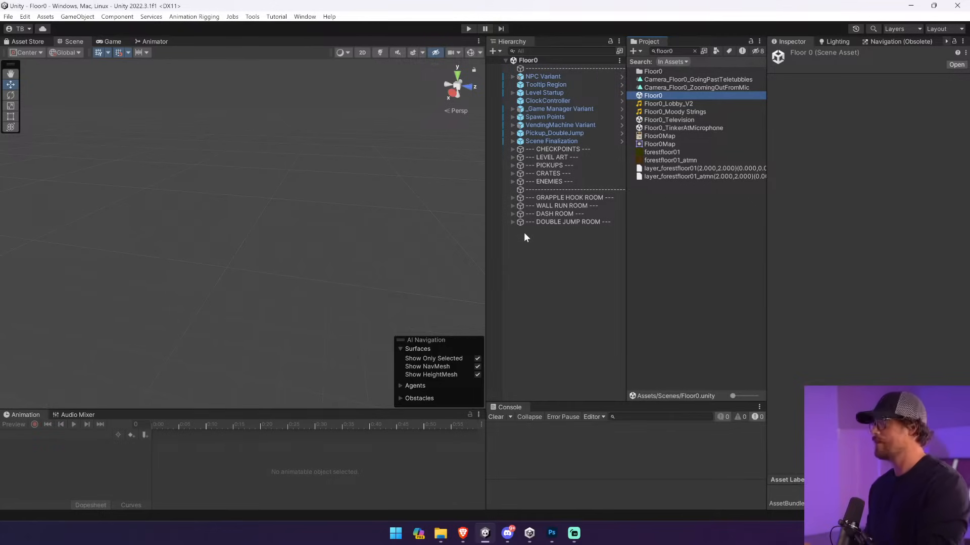
- Paste the Bathtub into the Floor0 scene and align it with the current view near the lobby
left_click(561, 133)
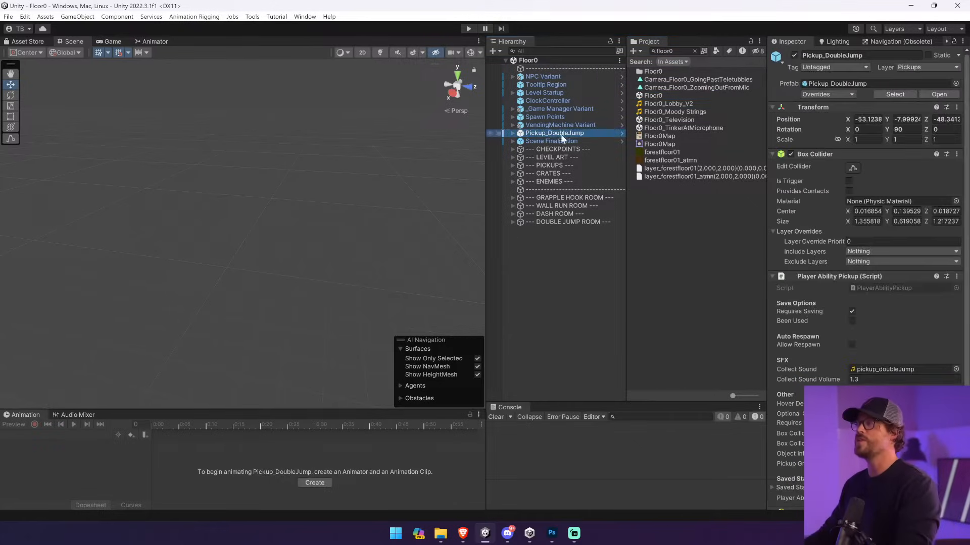
key("f")
left_click_drag(362, 189, 186, 158, "alt")
key("w")
right_click_drag(187, 158, 828, 106)
key("ctrl+v")
key("ctrl+shift+f")
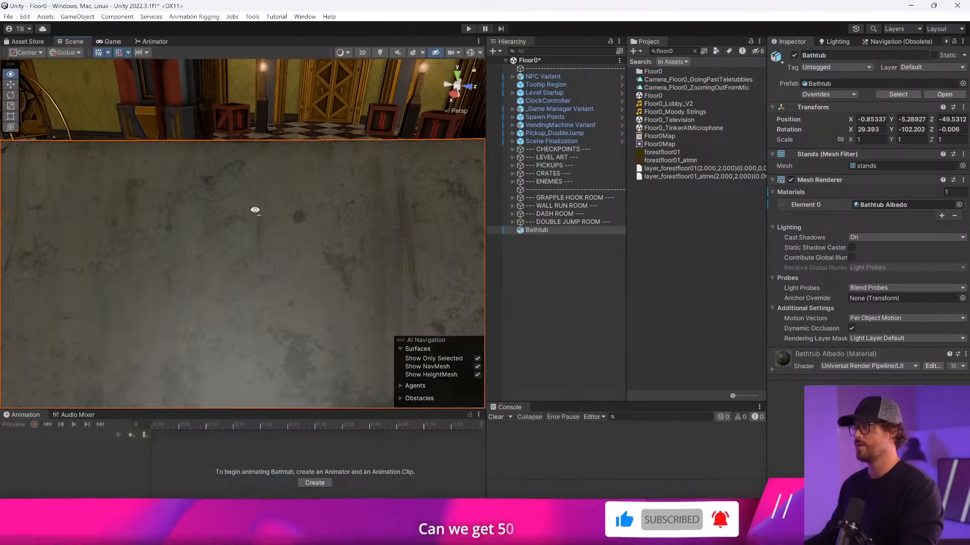
- Set the bathtub's rotation to 0 on X, Y and Z
right_click_drag(256, 210, 482, 188)
key("s")
left_click(876, 130)
type("0")
key("Tab")
type("0")
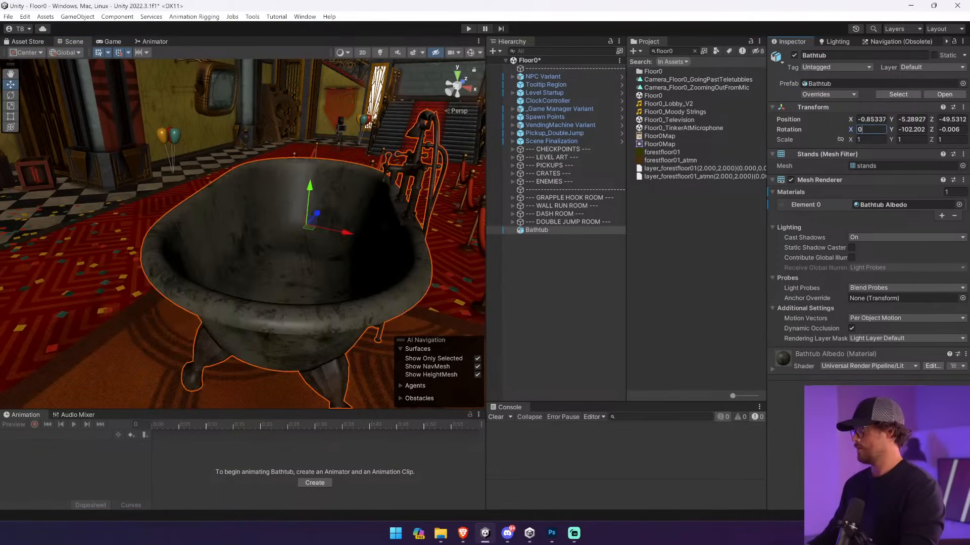
key("Tab")
type("0")
key("Return")
- Move the bathtub down toward the lobby floor to Y -7.289 and across to about Z -59.9
right_click_drag(441, 150, 773, 229)
key("w")
left_click_drag(238, 172, 229, 268)
right_click_drag(228, 268, 270, 221)
mouse_move(254, 187)
left_mouse_down()
mouse_move(254, 198)
mouse_move(257, 183)
left_mouse_up()
left_click_drag(243, 234, 331, 204)
right_click_drag(331, 204, 212, 184)
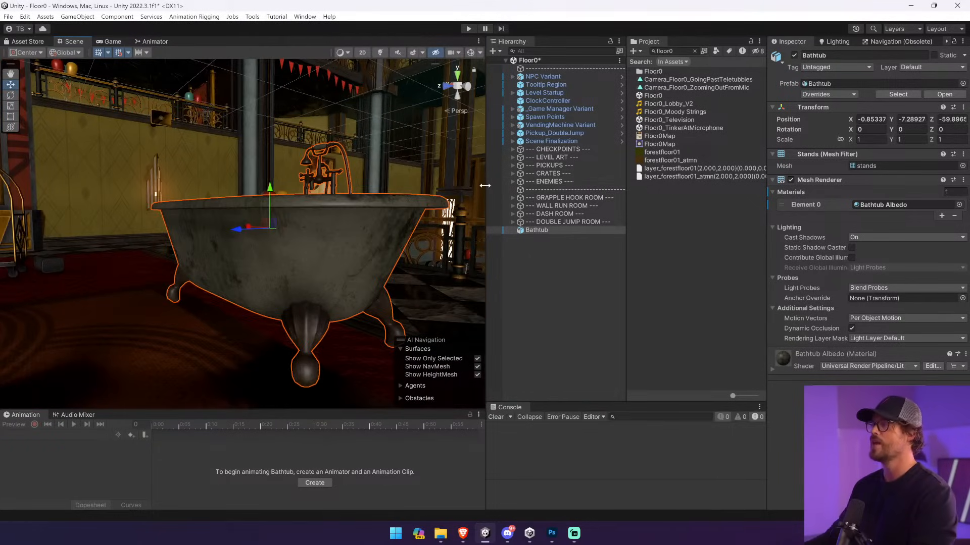
- Enlarge the Scene view and vertex-snap the bathtub's foot onto the checkered floor
left_click_drag(486, 182, 622, 184)
right_click_drag(339, 227, 338, 187)
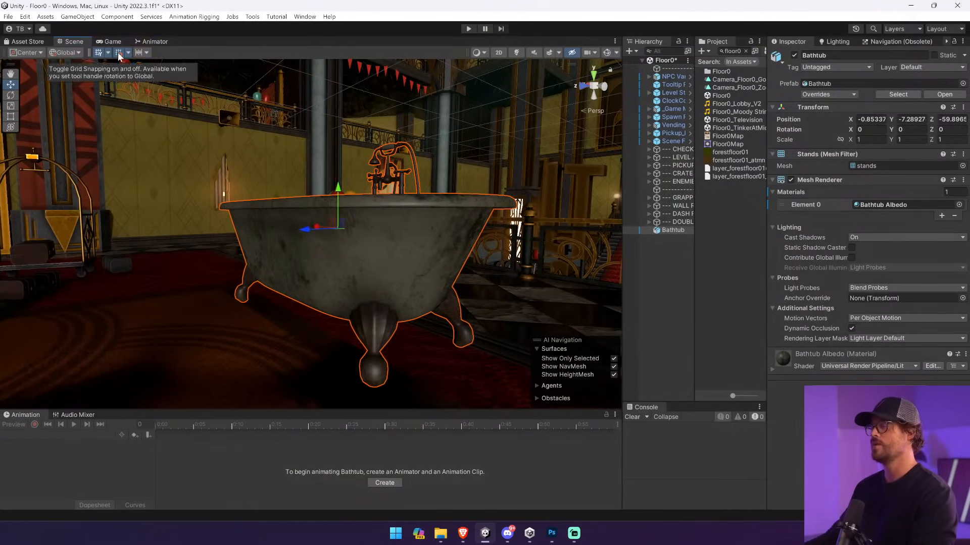
right_click_drag(327, 304, 306, 320)
key("v")
left_click_drag(389, 370, 343, 228)
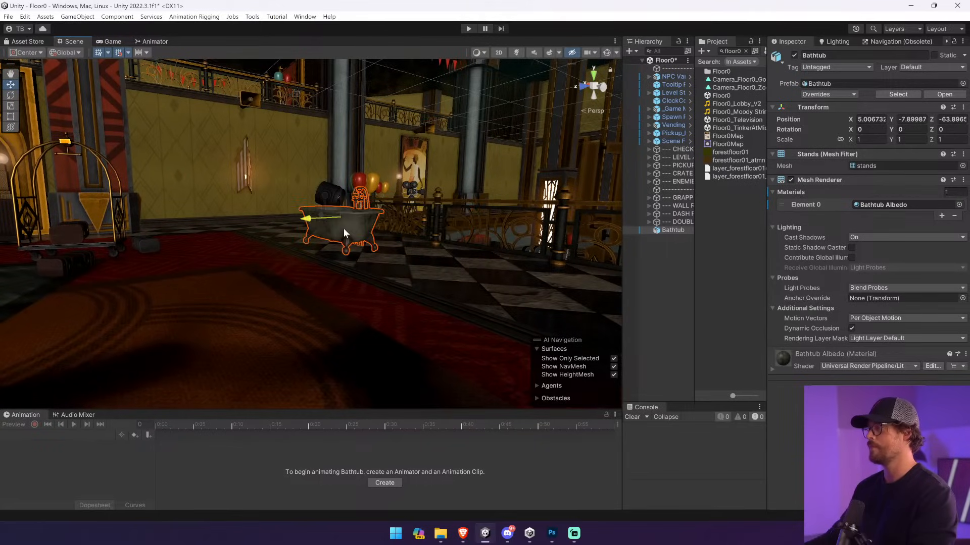
- Slide the bathtub across the checkered floor beside the railing to X 2.05 and Z -66.417, and widen the Scene view
right_click_drag(286, 231, 581, 291)
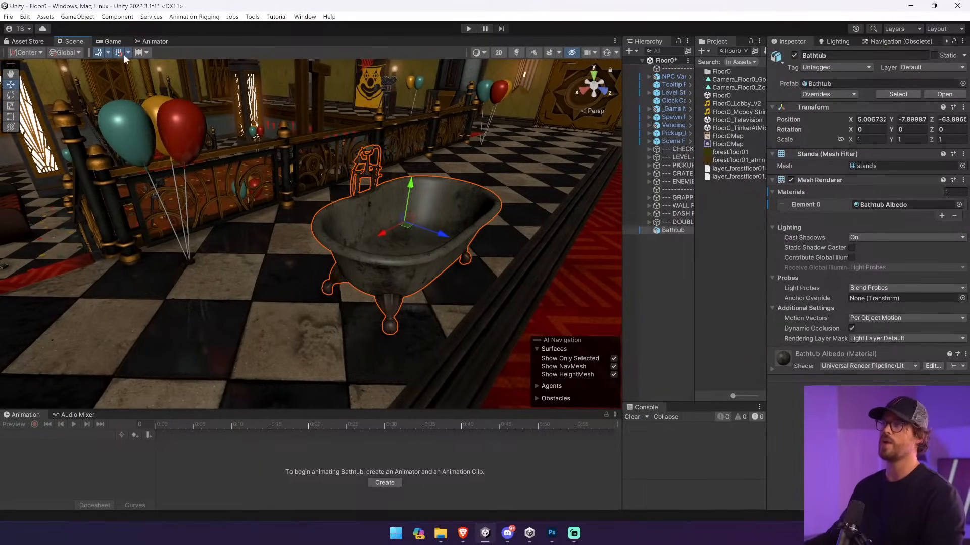
left_click_drag(433, 235, 430, 181)
right_click_drag(462, 179, 302, 155)
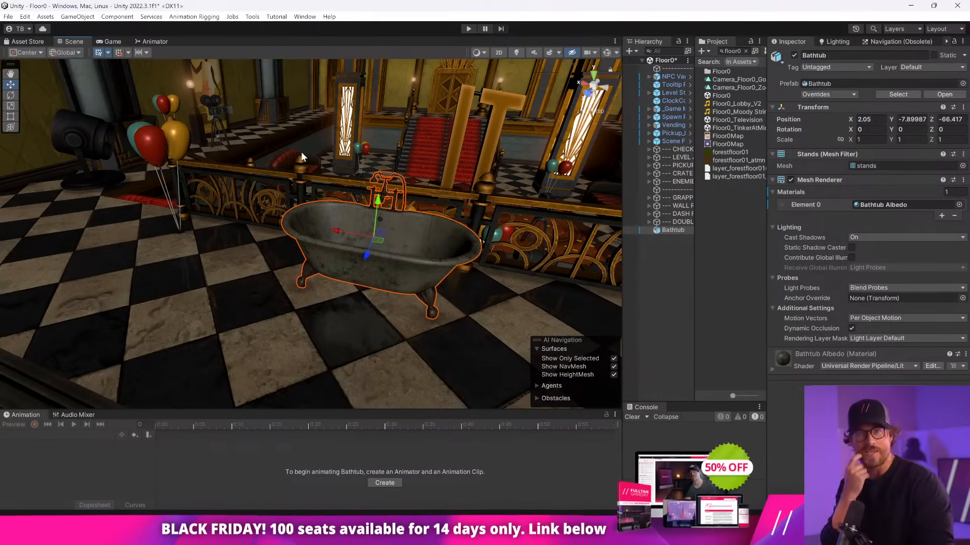
right_click_drag(341, 252, 371, 243)
left_click_drag(622, 255, 724, 259)
right_click_drag(526, 266, 639, 278)
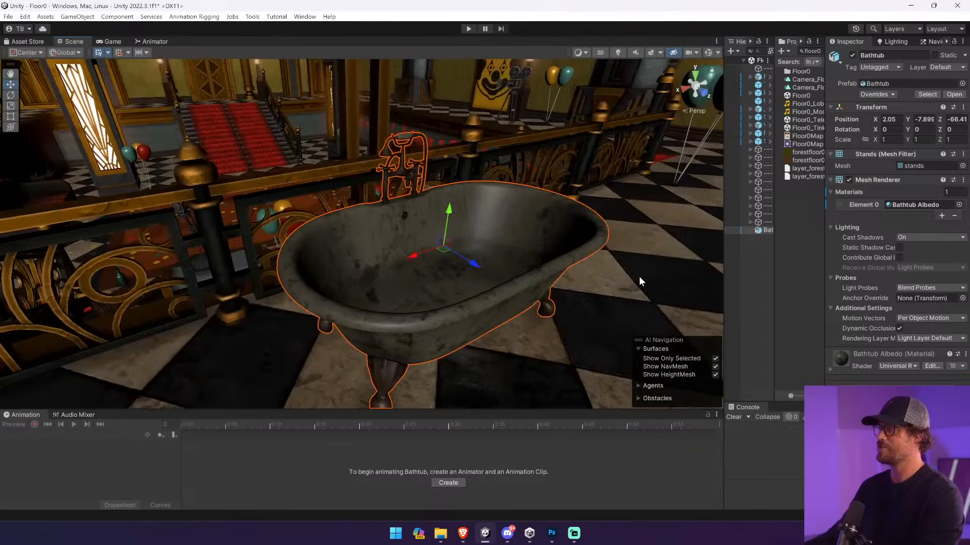
- Select the bathtub and add a Box Collider component to it
left_click(638, 277)
right_click_drag(459, 264, 489, 246)
left_click(449, 248)
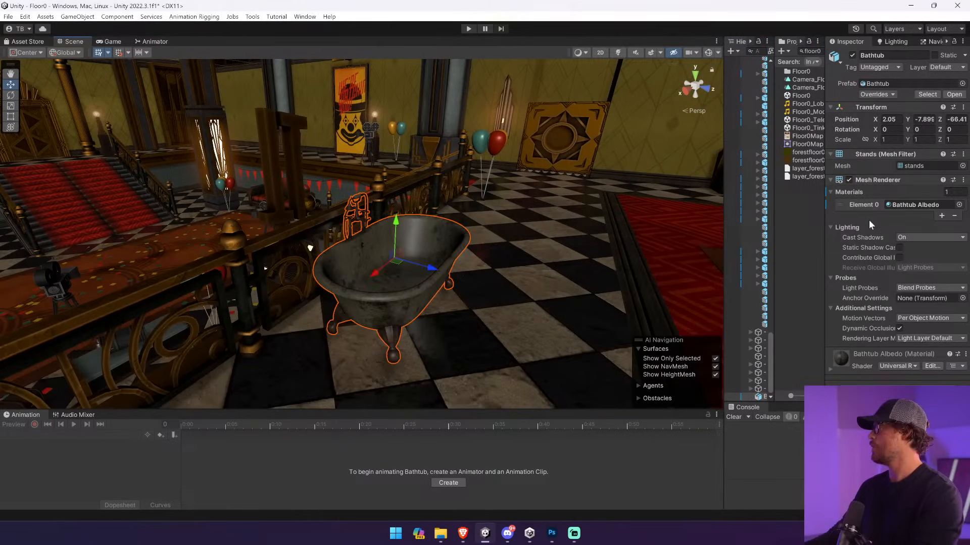
left_click(897, 391)
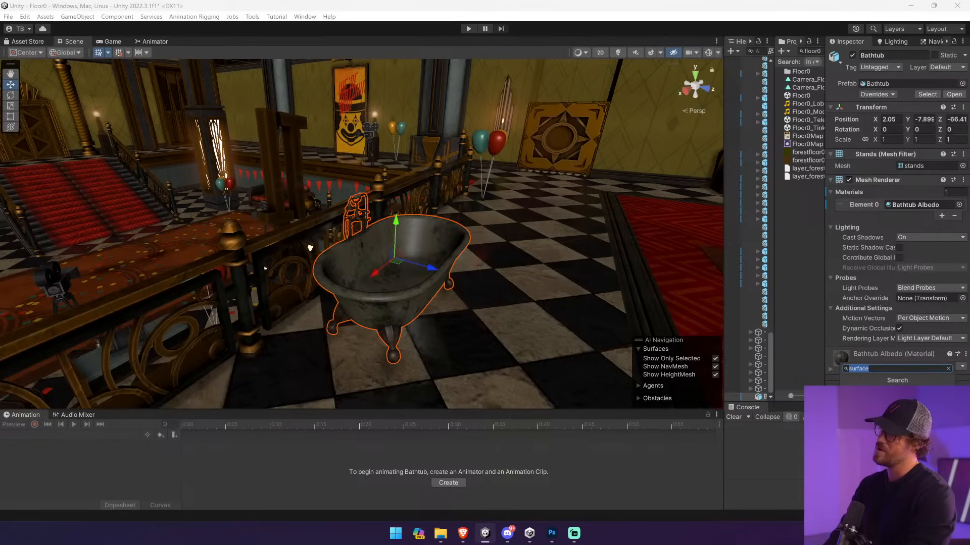
key("Return")
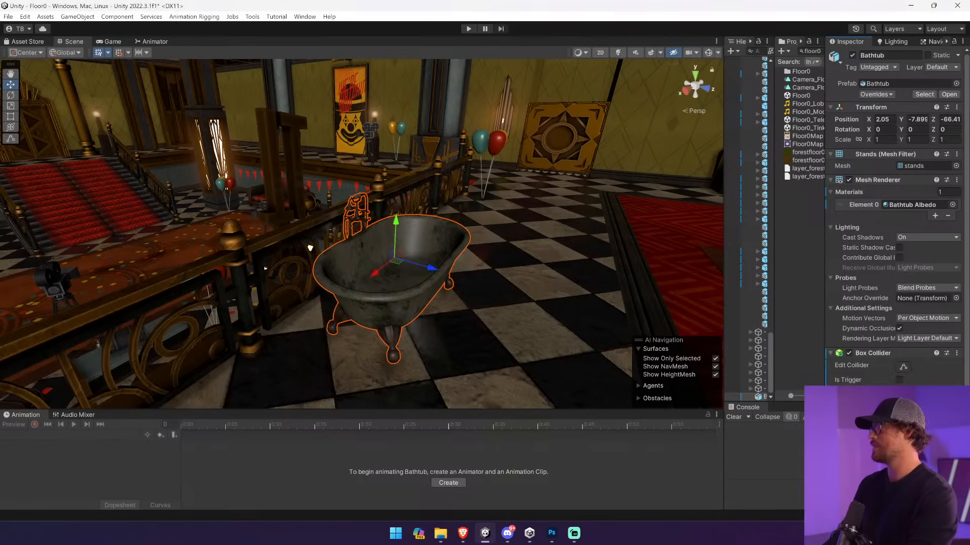
- Edit the box collider, lowering its top to the tub's rim and pulling its faucet-side face slightly inward
left_click(705, 88)
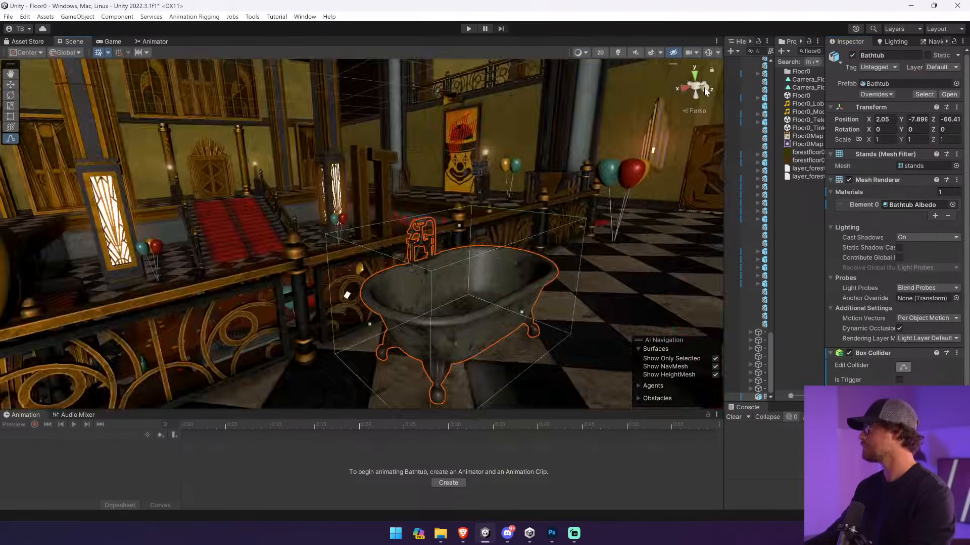
key("f")
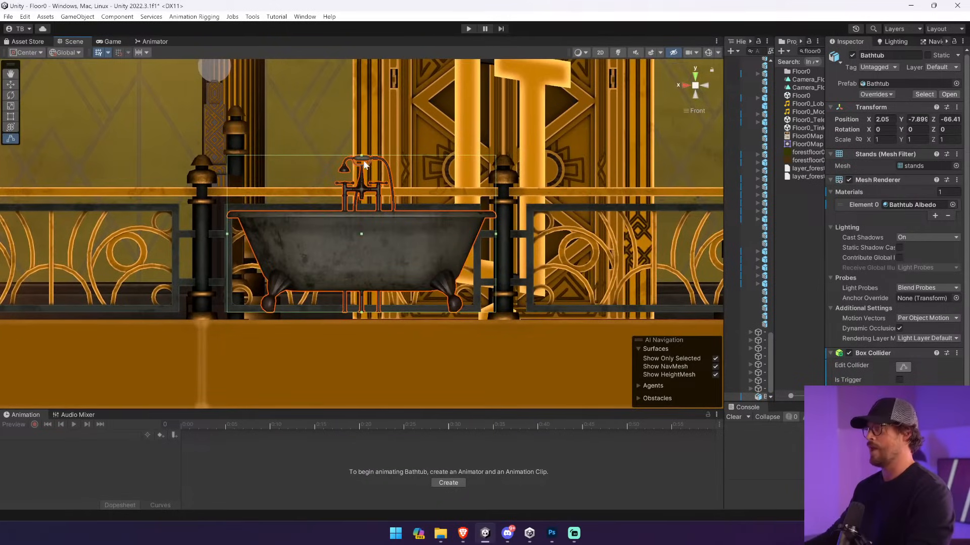
left_click_drag(361, 158, 351, 209)
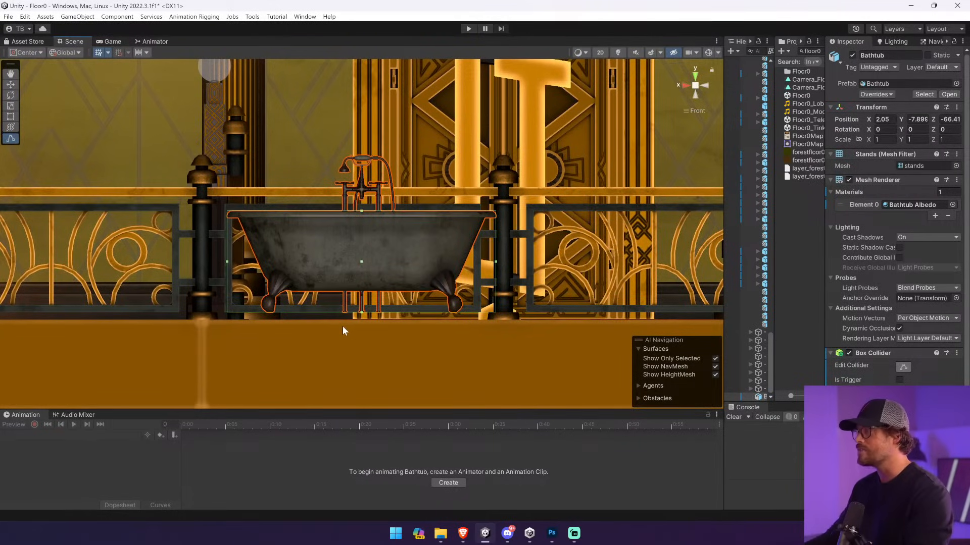
left_click(684, 85)
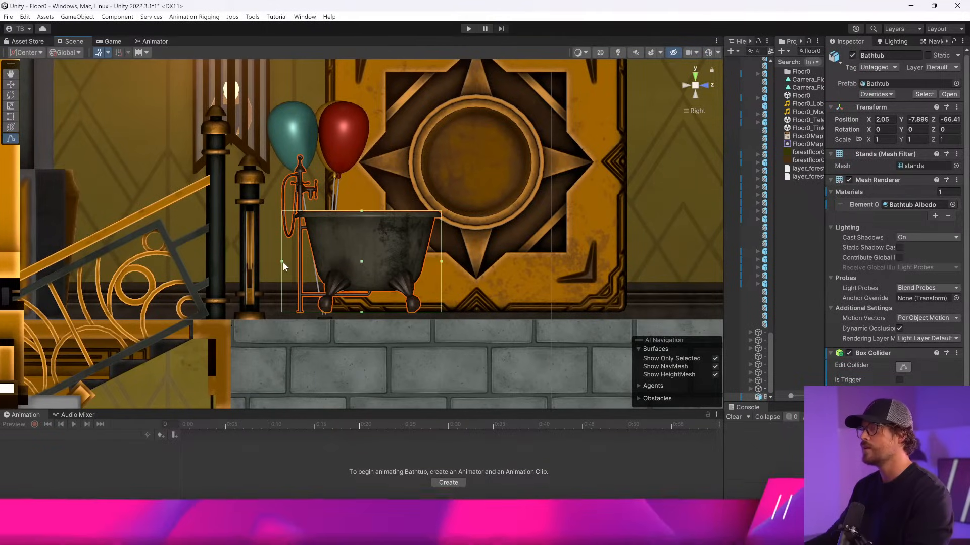
left_click_drag(281, 261, 292, 261)
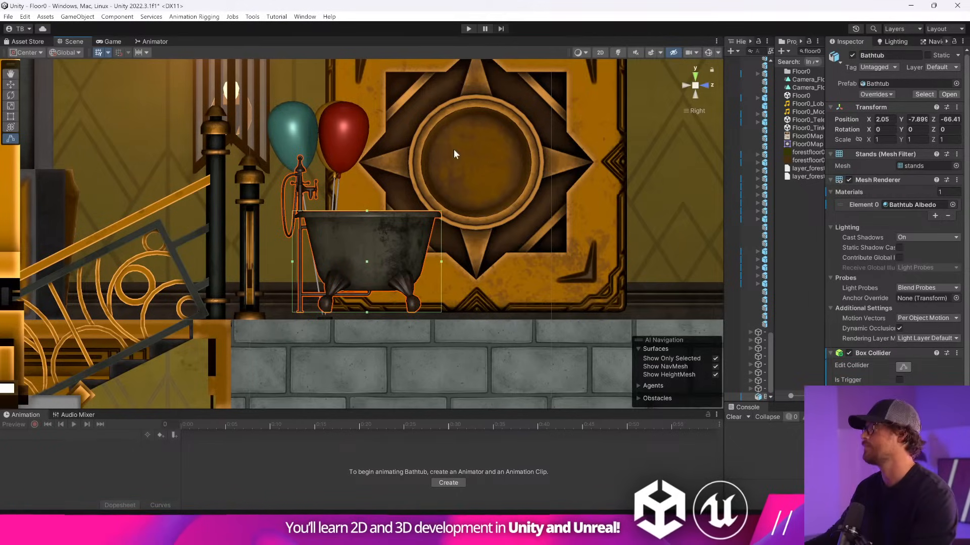
left_click(705, 87)
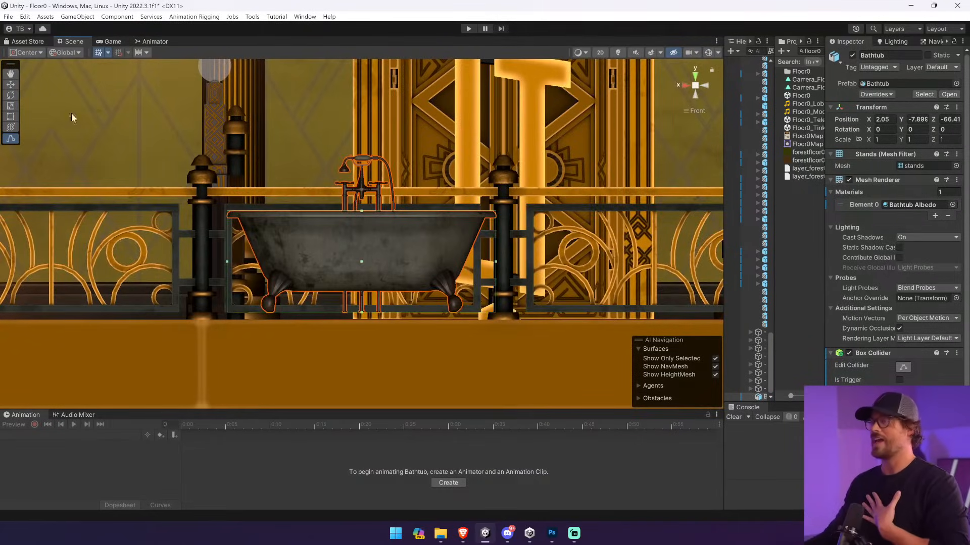
key("w")
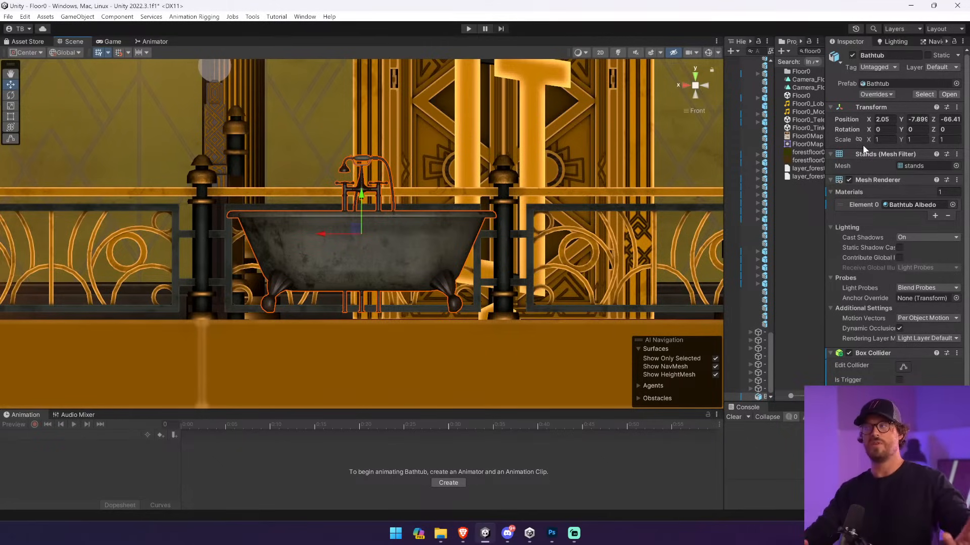
- Try to resize the bathtub with the Scale tool in the Scene view, then undo the change
left_click_drag(440, 169, 510, 251, "alt")
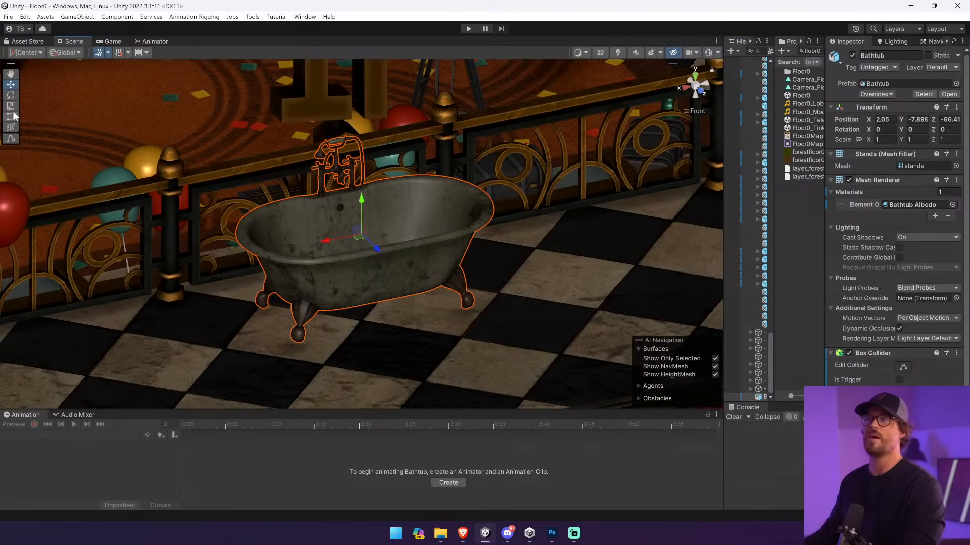
key("r")
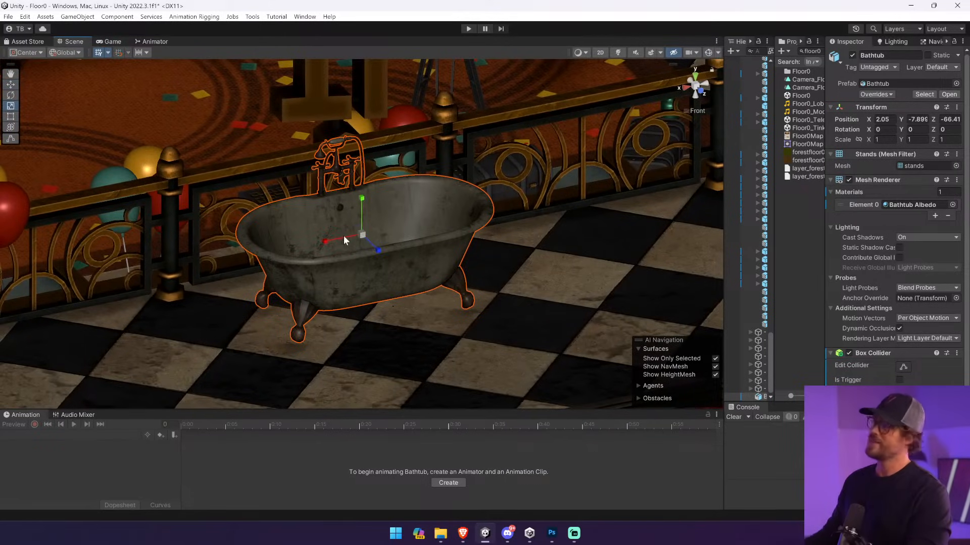
left_click(694, 87)
scroll(532, 204, "down", 2)
right_click_drag(523, 215, 340, 202)
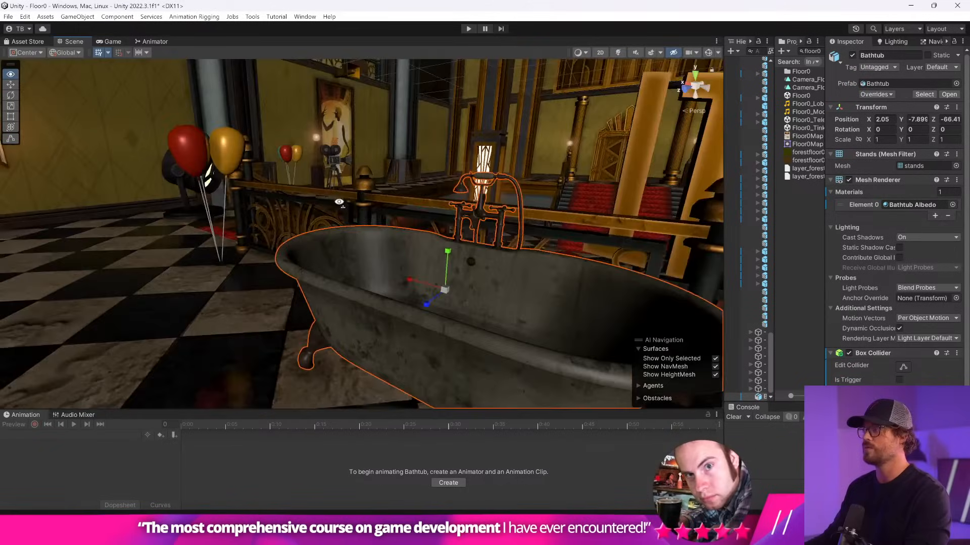
scroll(338, 201, "down", 3)
left_click_drag(359, 265, 362, 262)
key("ctrl+z")
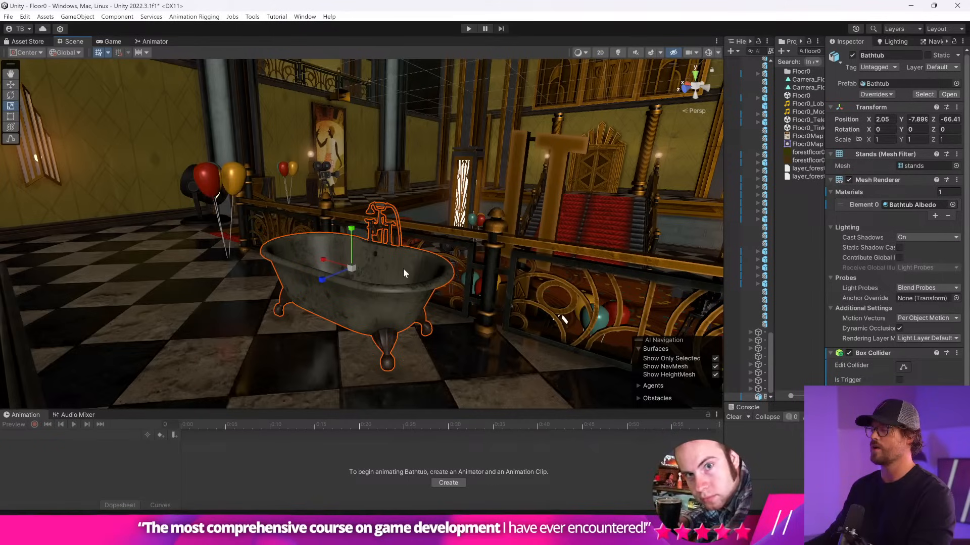
- Locate the bathtub's mesh among the project assets, widen the Hierarchy and Project area, and open the source Bathtub model in Blender
left_click(911, 166)
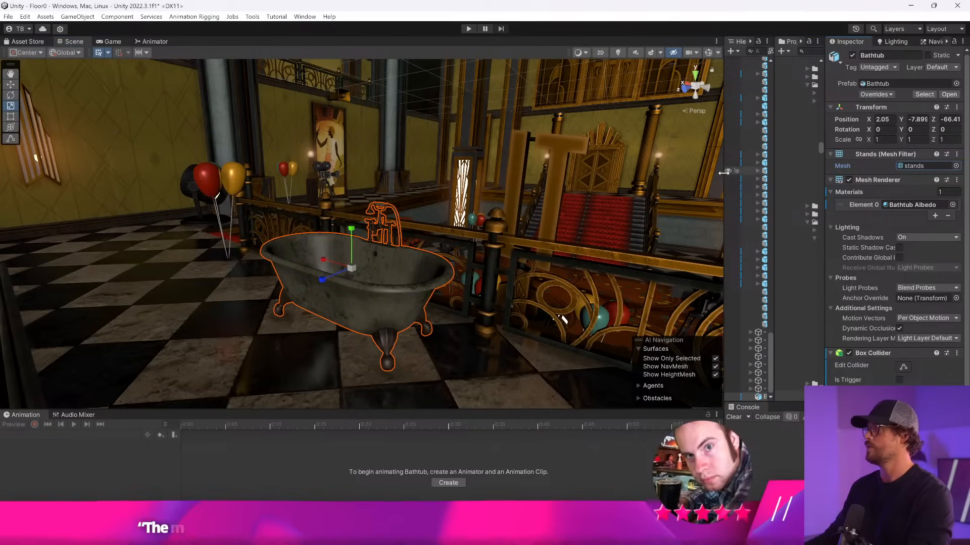
left_click_drag(724, 172, 480, 172)
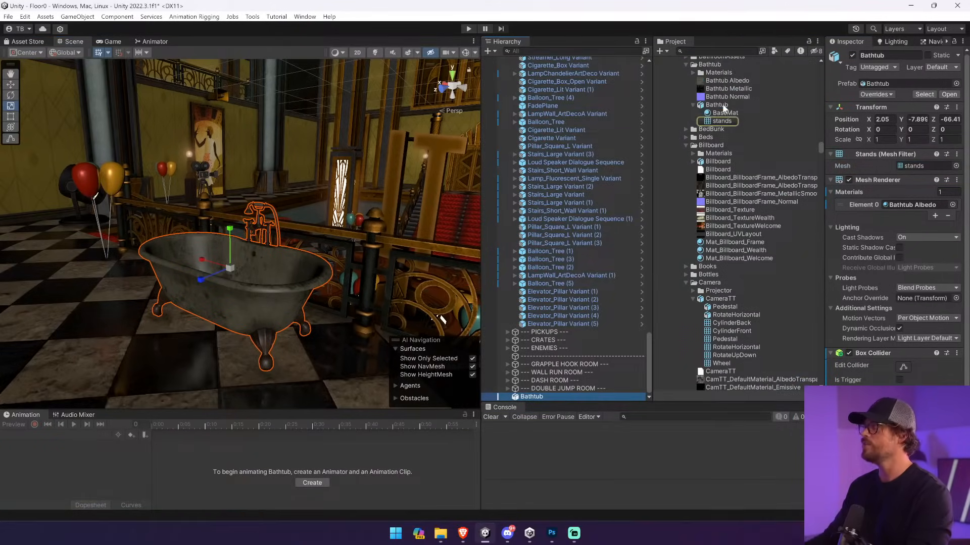
double_click(724, 107)
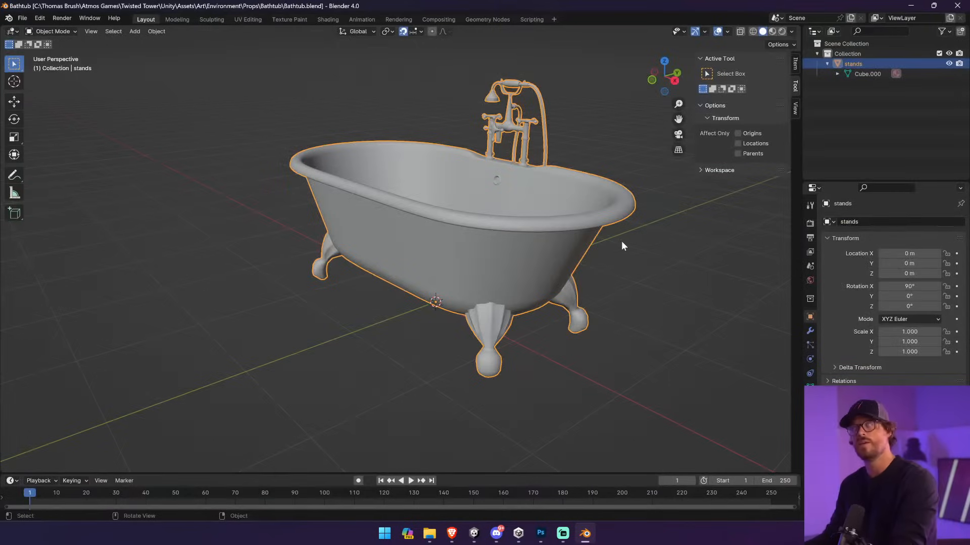
- Set the bathtub object's origin to the 3D cursor
middle_click_drag(621, 241, 637, 262)
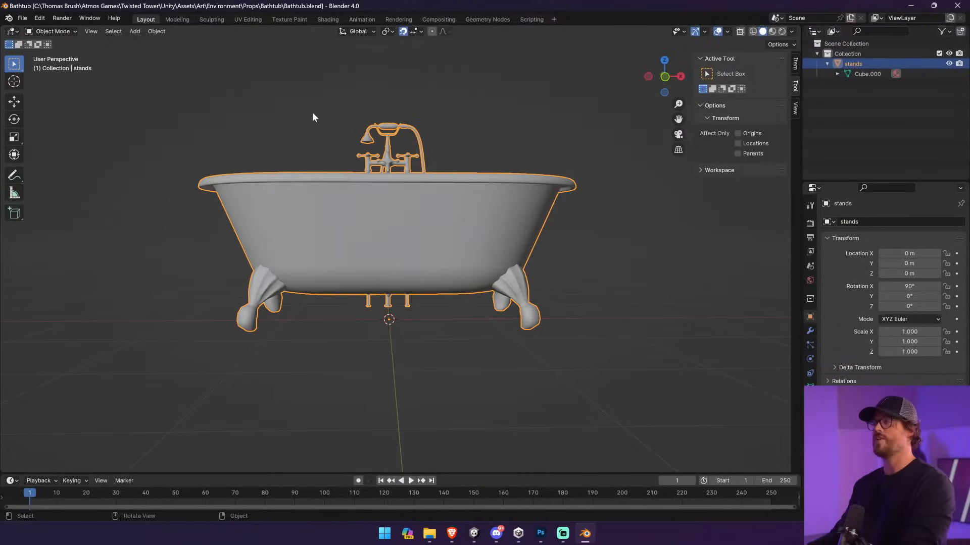
left_click(134, 31)
mouse_move(157, 32)
mouse_move(177, 53)
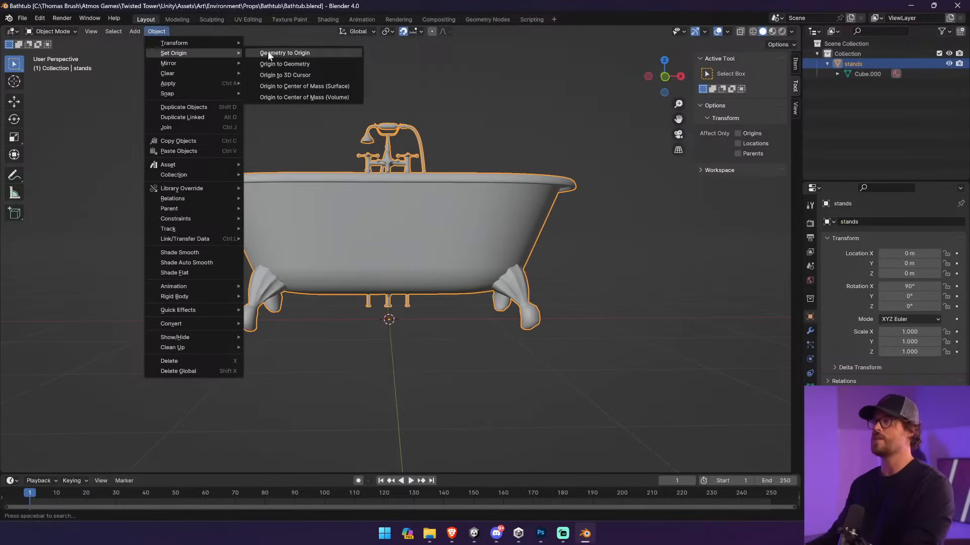
left_click(313, 74)
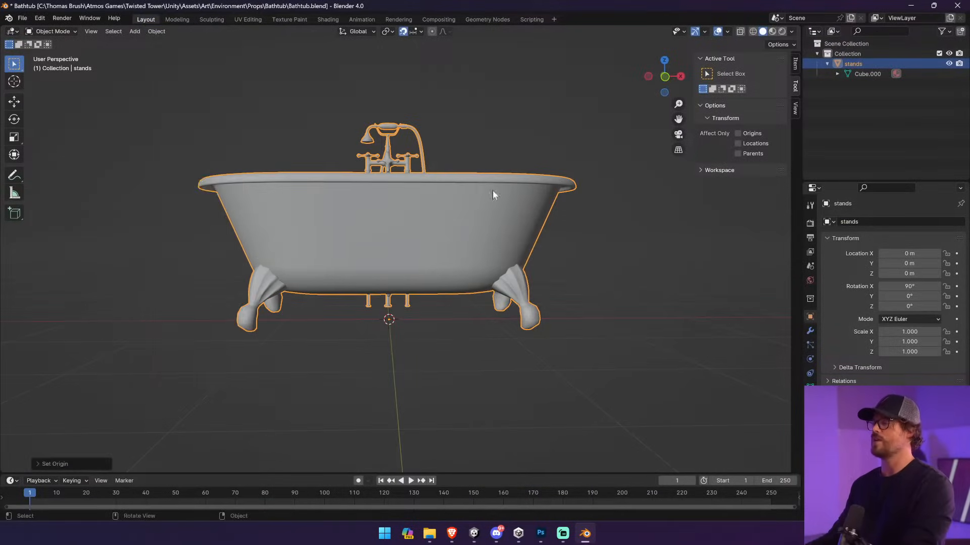
- Scale the bathtub uniformly by 1.2 and apply its scale
right_click(647, 294)
type("s1.")
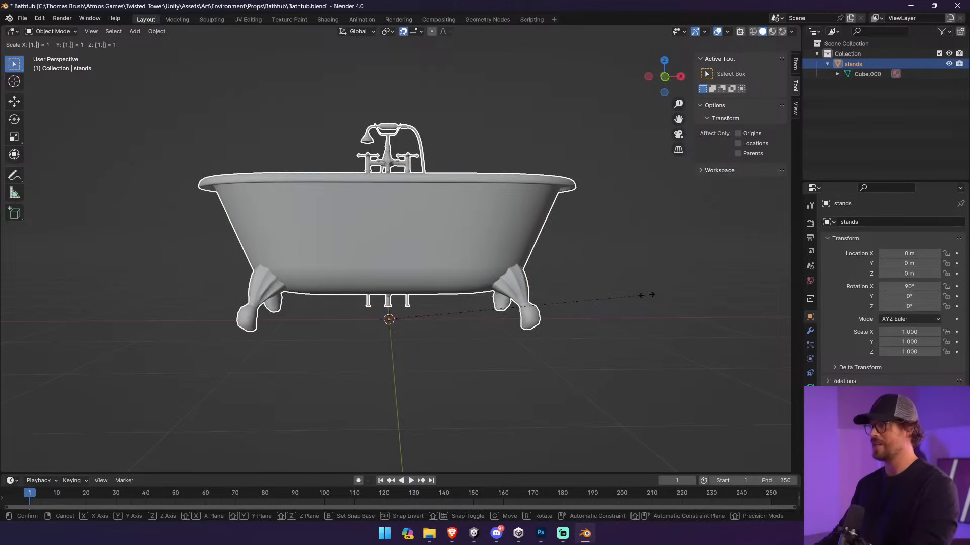
type("2")
key("Return")
left_click(156, 32)
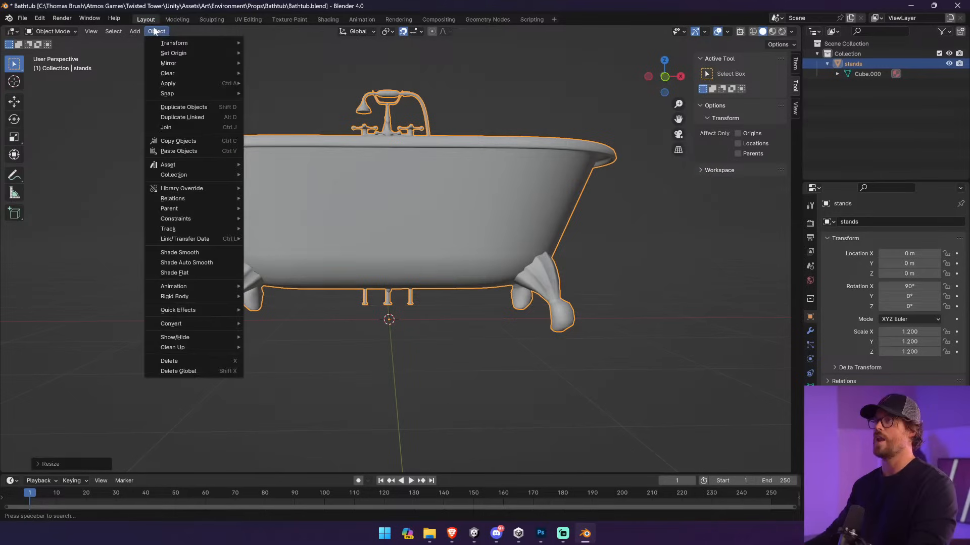
mouse_move(198, 84)
left_click(299, 102)
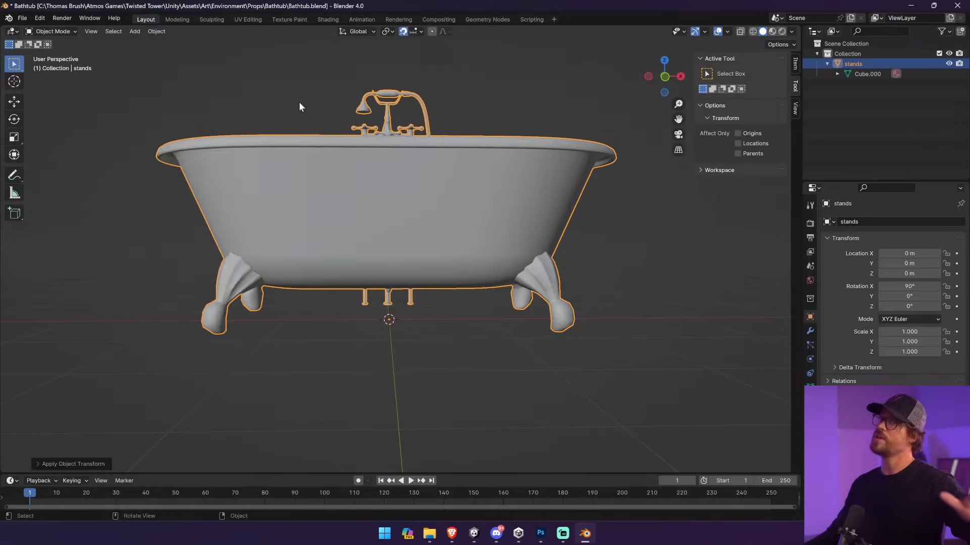
- Save Bathtub.blend and switch back to Unity so the enlarged model reimports
middle_click_drag(299, 98, 378, 123)
key("ctrl+s")
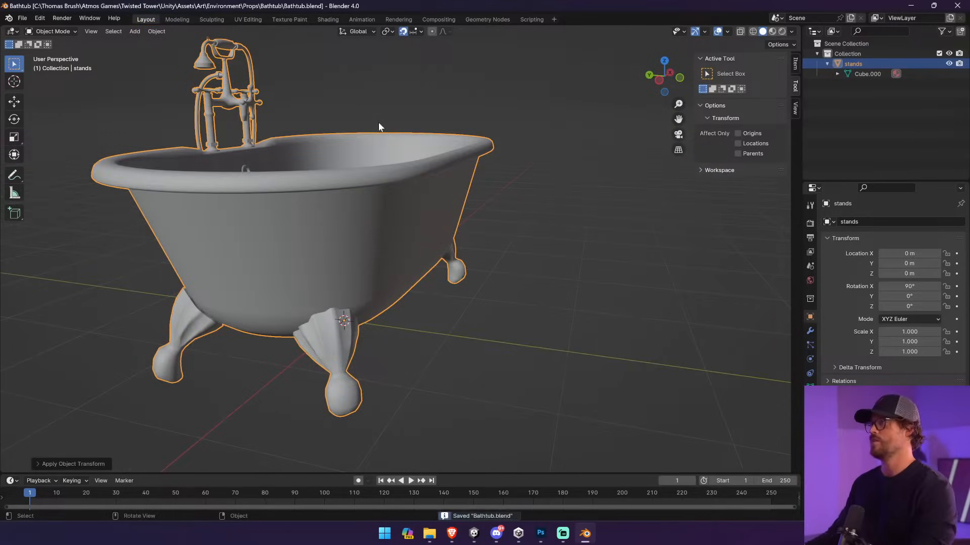
key("alt+Tab")
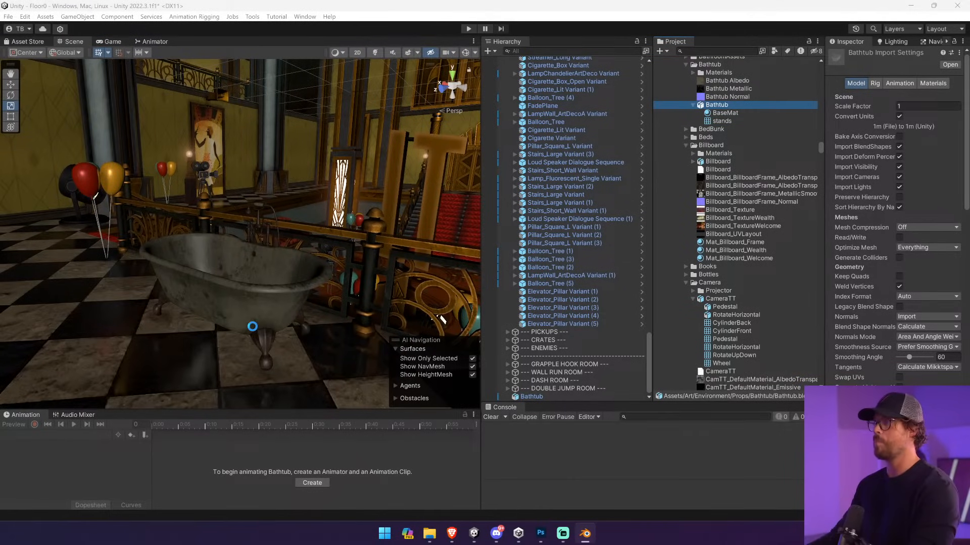
right_click_drag(252, 326, 455, 328)
- Filter the scene objects by "dialogue", deactivate all active dialogue triggers and both Loud Speaker Dialogue Sequences, and clear the filter
key("ctrl+f")
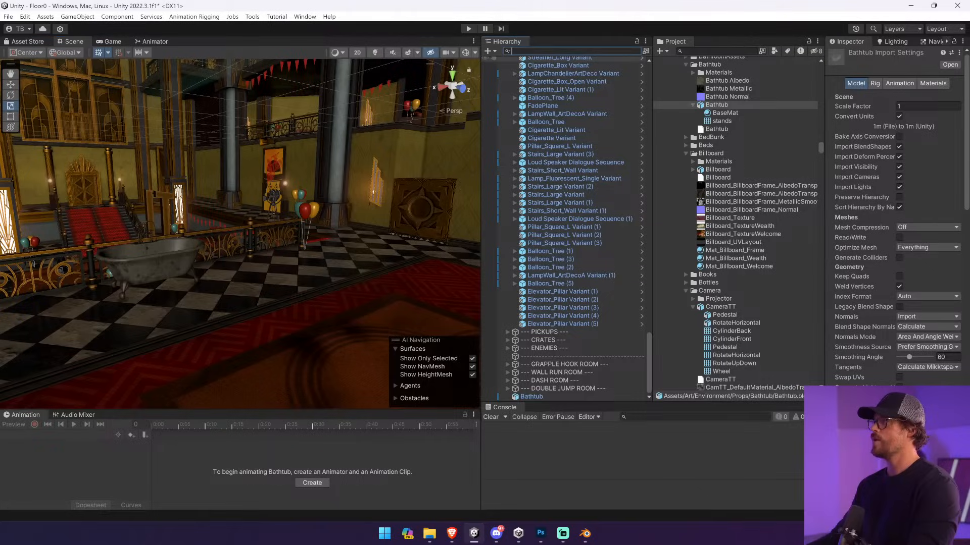
type("dialogue")
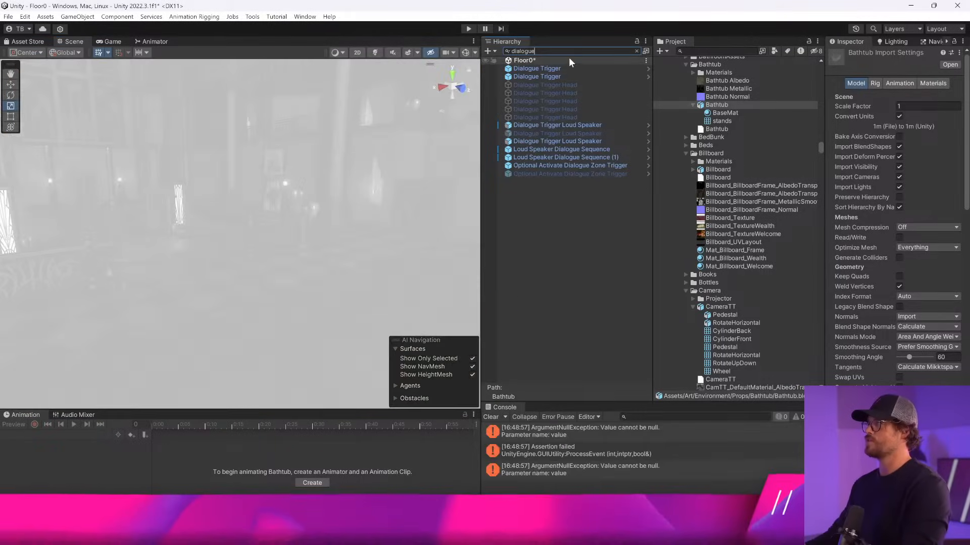
left_click(568, 68)
left_click(568, 77, "shift")
left_click(588, 126, "ctrl")
left_click(592, 141, "ctrl")
left_click(592, 149, "ctrl")
left_click(594, 157, "ctrl")
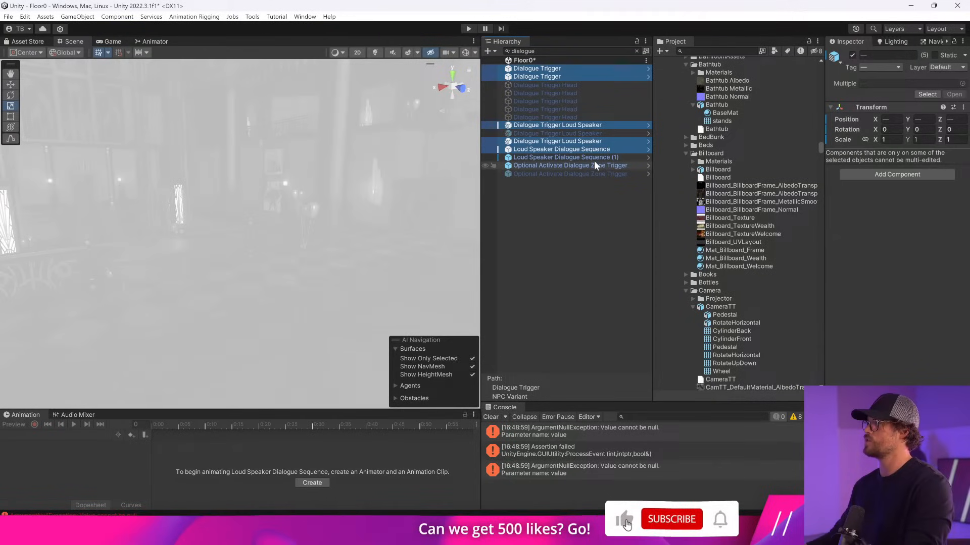
left_click(595, 165, "ctrl")
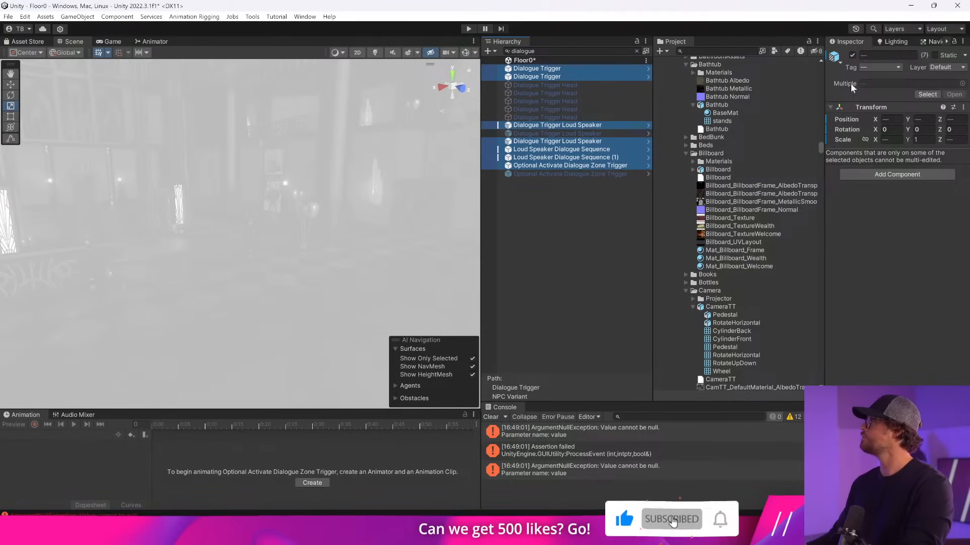
left_click(637, 51)
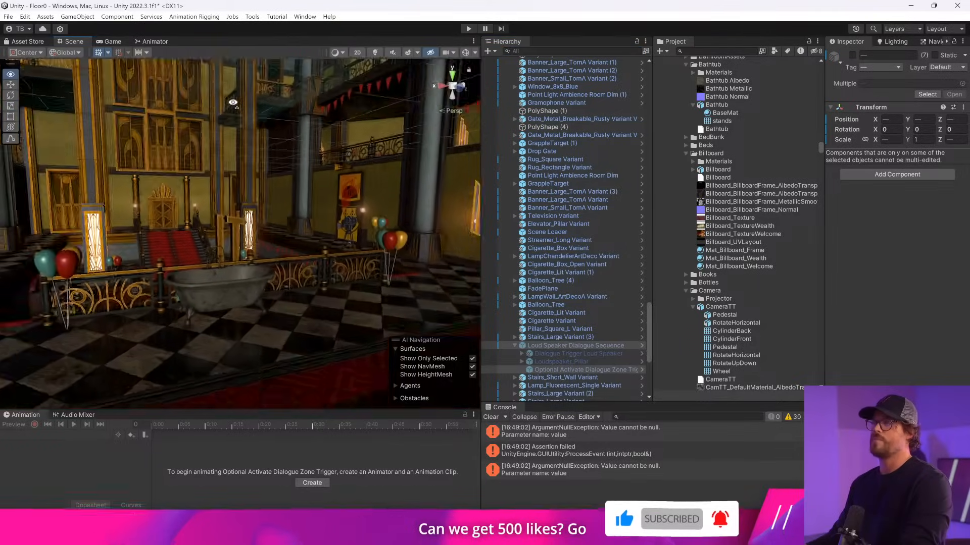
- Find Spawn Point A by searching "spawn", align it with a Scene view over the checkered floor near the railing, and save the scene
right_click_drag(243, 205, 244, 205)
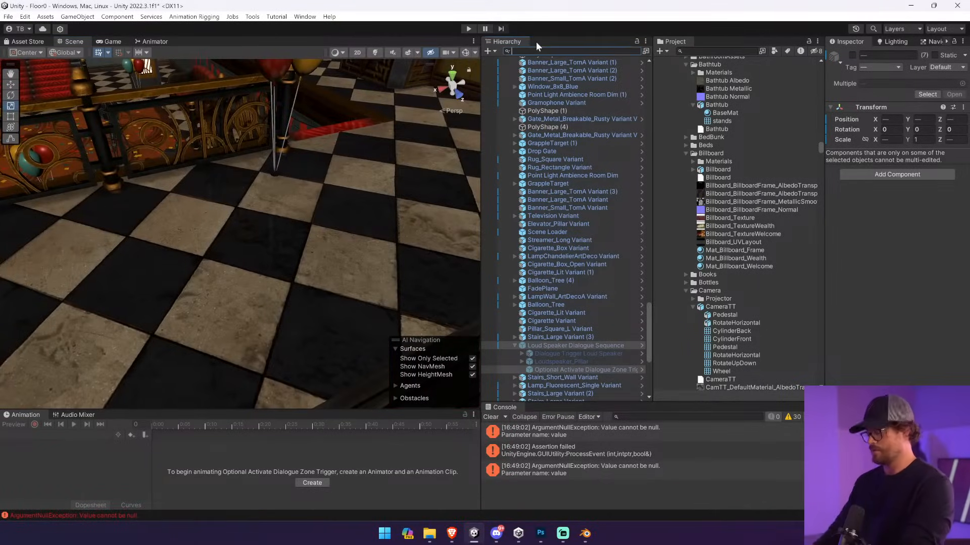
type("spawn")
left_click(534, 76)
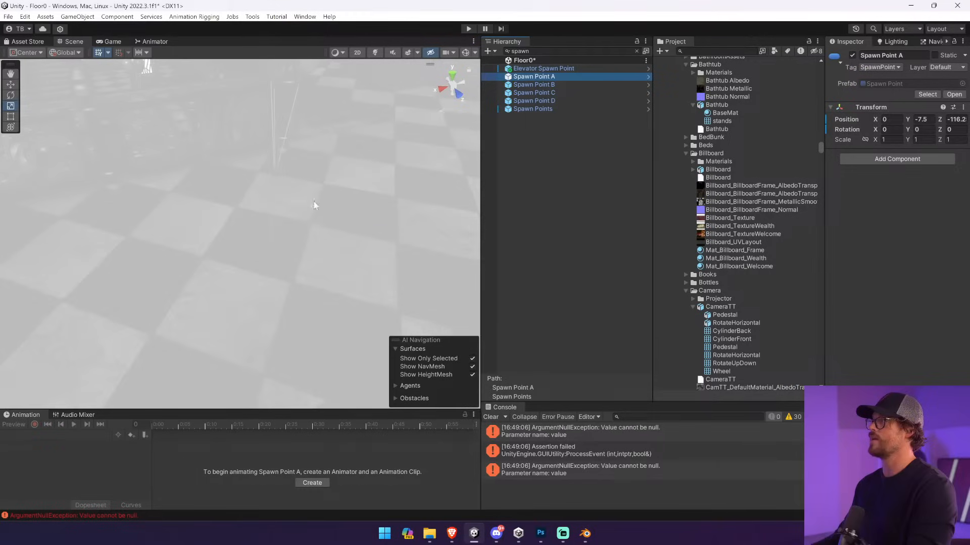
- Run the game and walk around the bathtub, examining its scale, textures, placement and collision from several sides
left_click(469, 29)
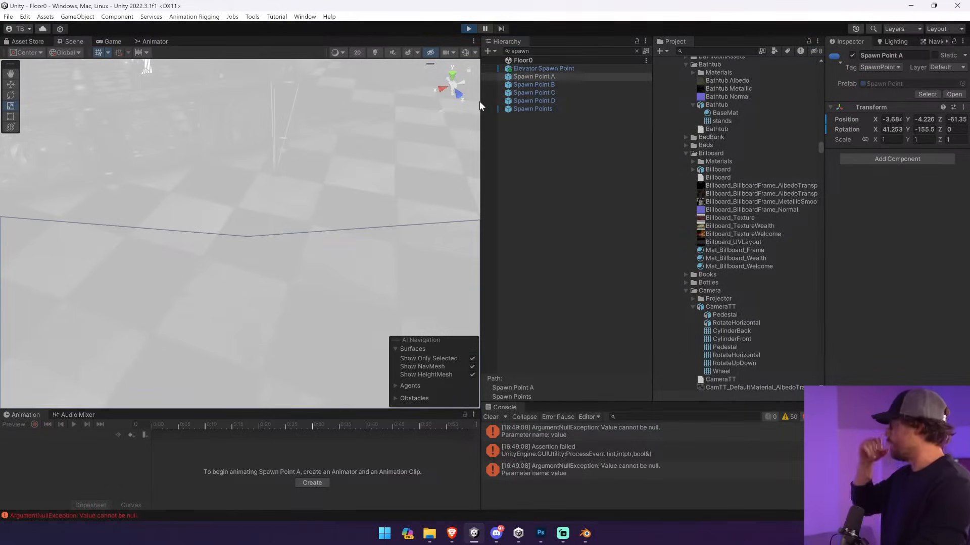
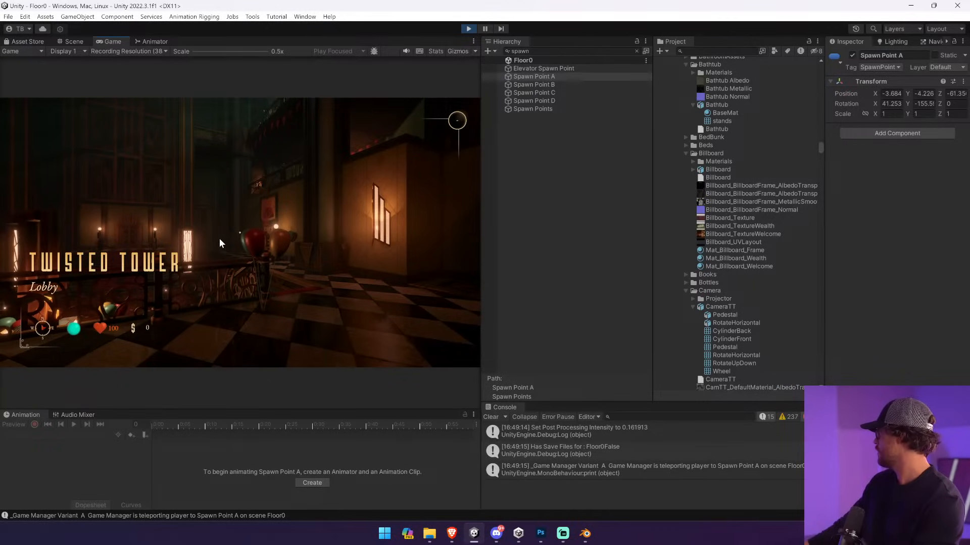
left_click(219, 240)
key("w")
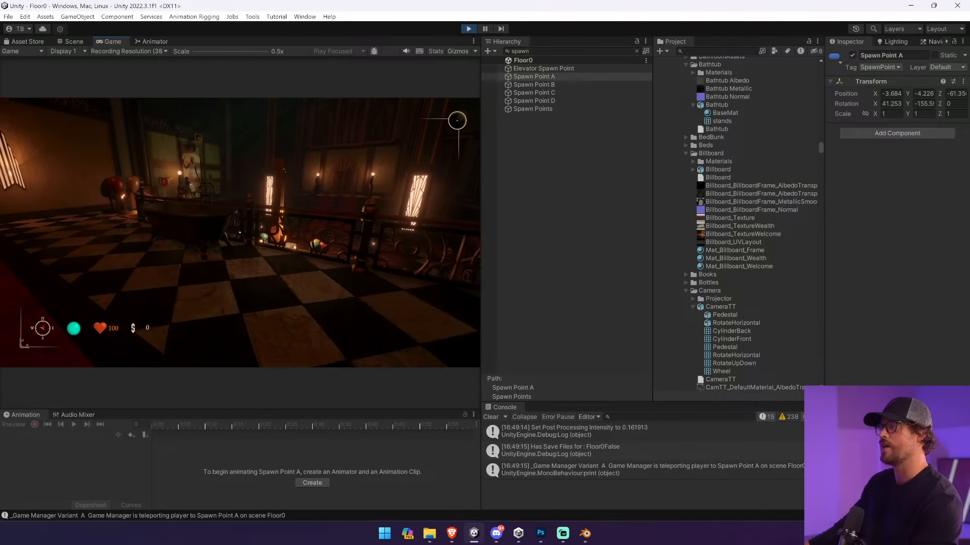
key("d")
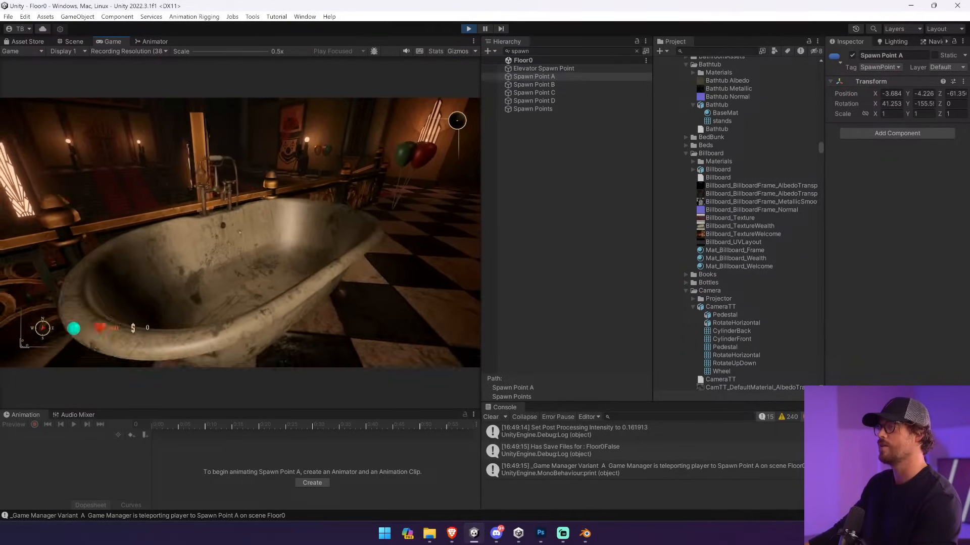
key("a")
key("w")
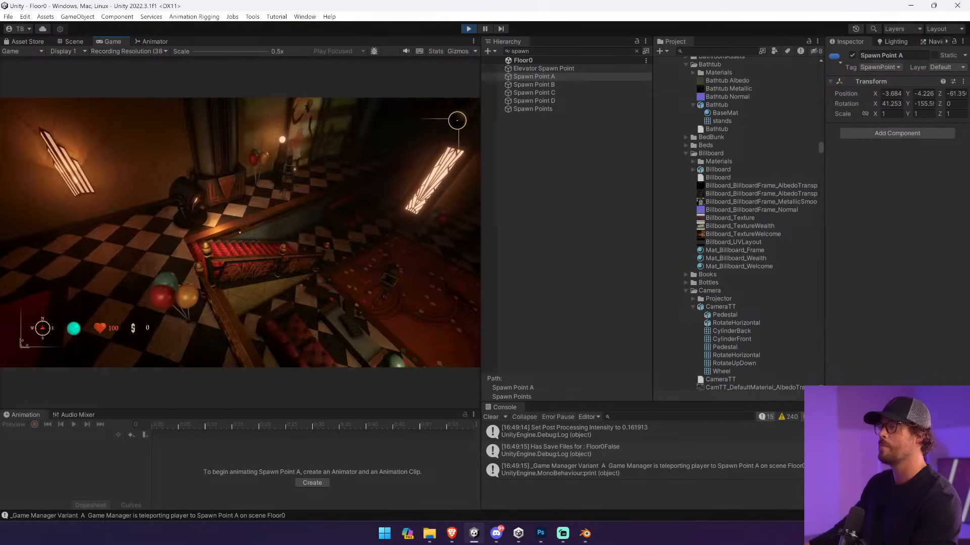
key("s")
key("s")
key("w")
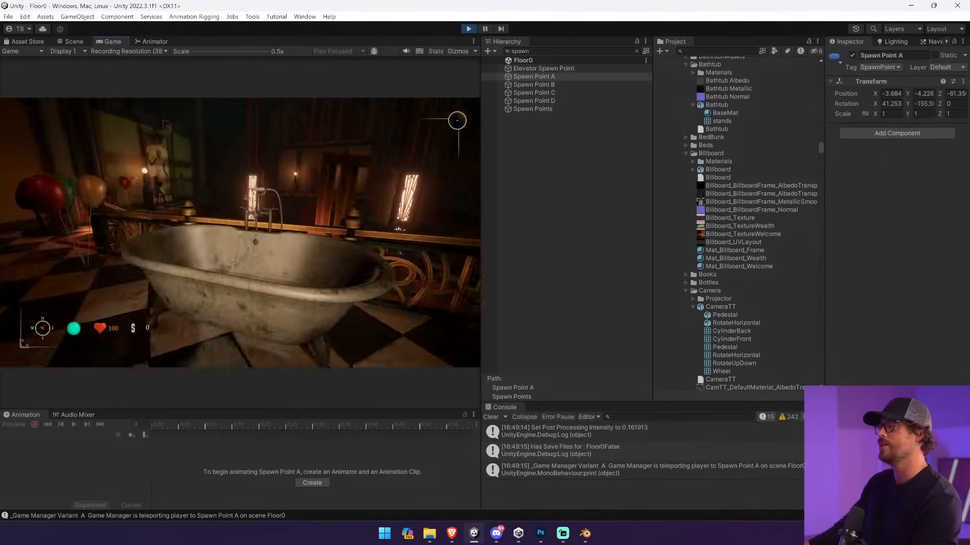
key("a")
key("w")
key("a")
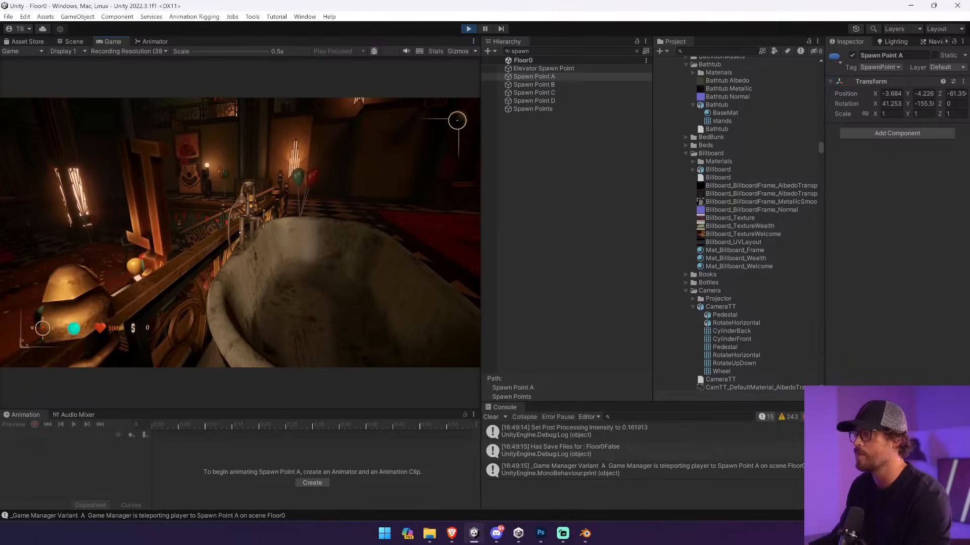
key("w")
key("s")
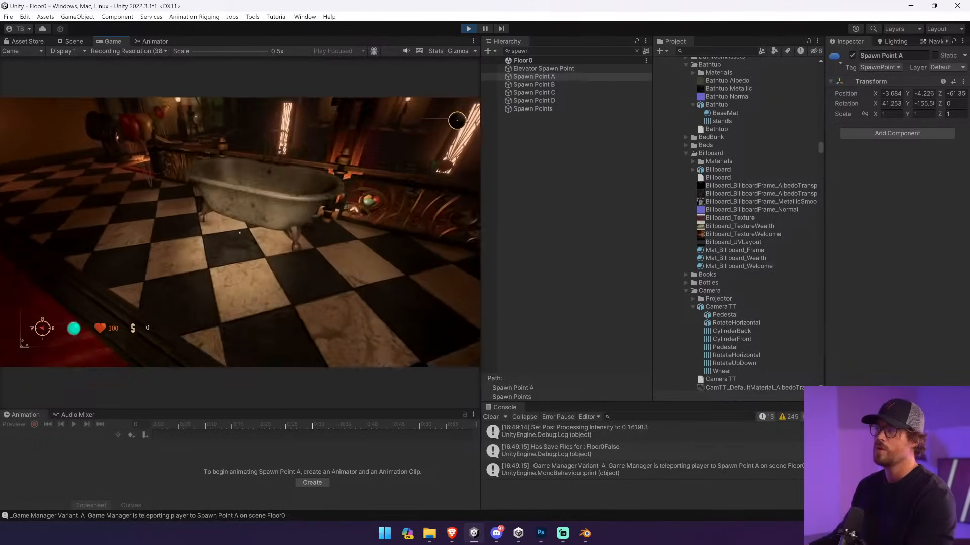
key("w")
key("w")
key("s")
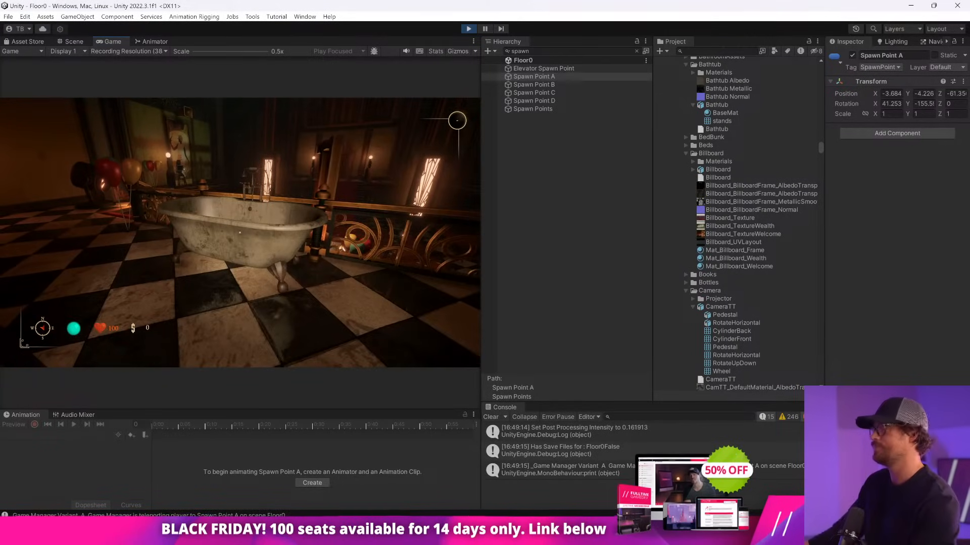
key("w")
key("a")
key("w")
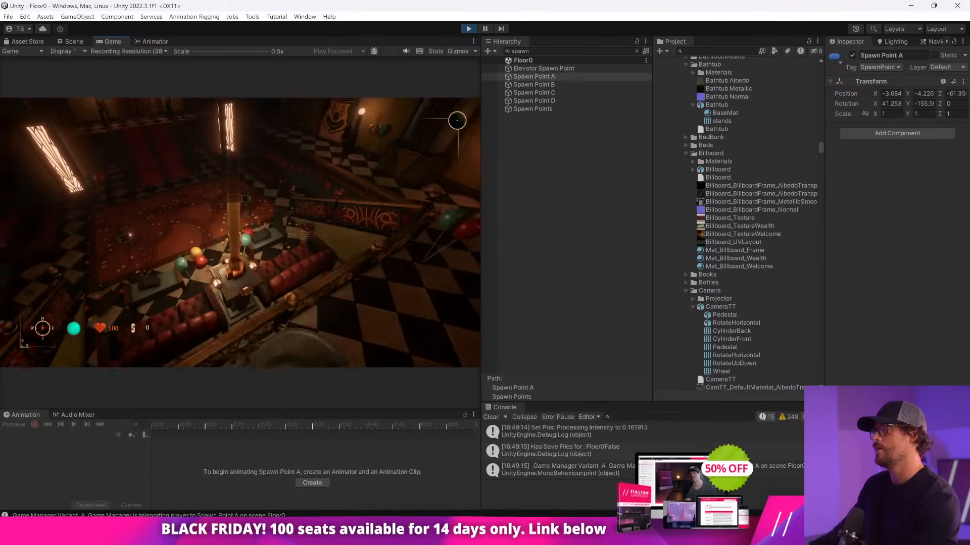
key("s")
key("s")
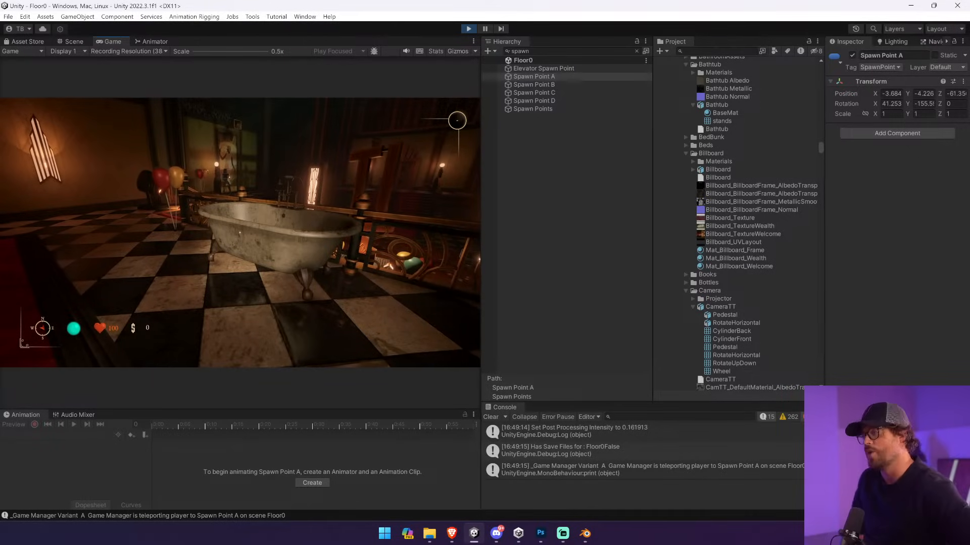
key("w")
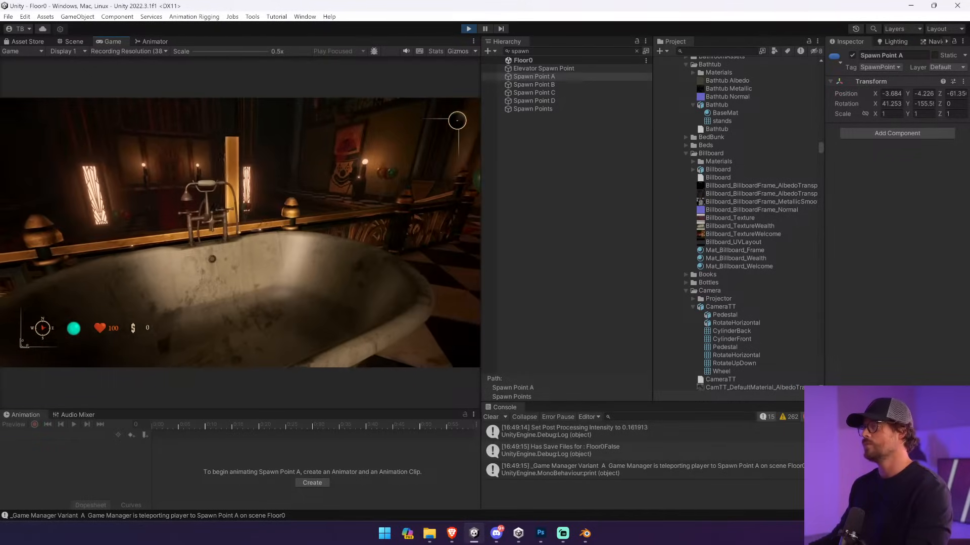
key("s")
key("a")
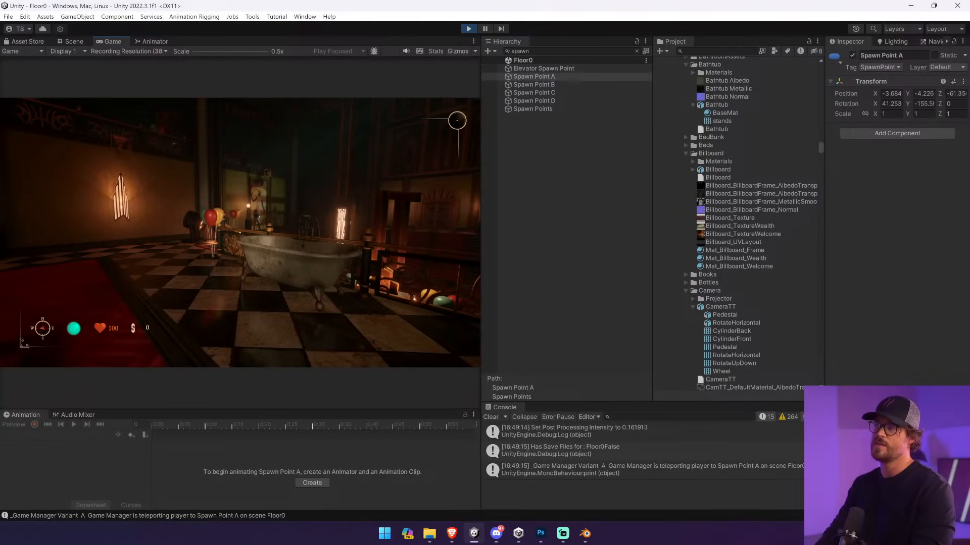
- Stop the game, clear the scene object search, and select the bathtub, enlarging the space for its component properties
key("ctrl+p")
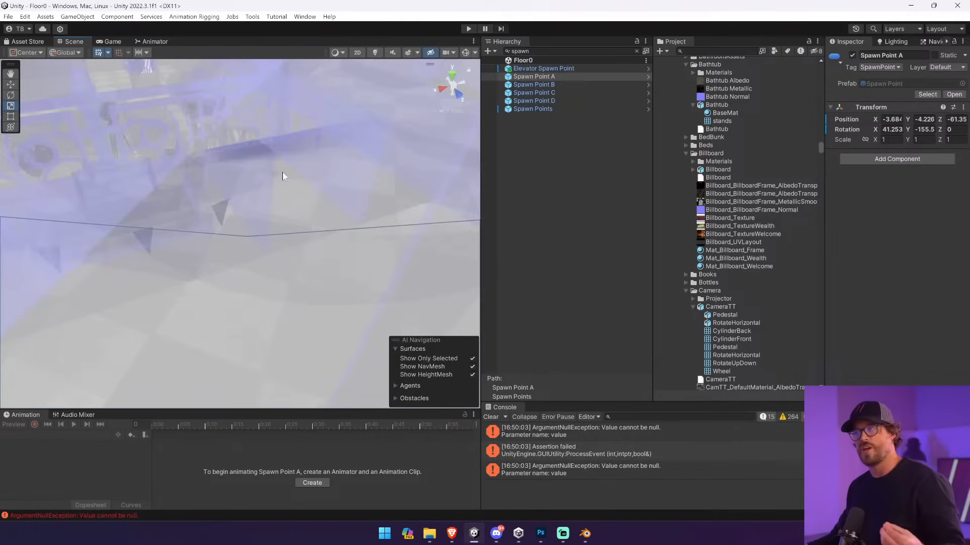
left_click(636, 51)
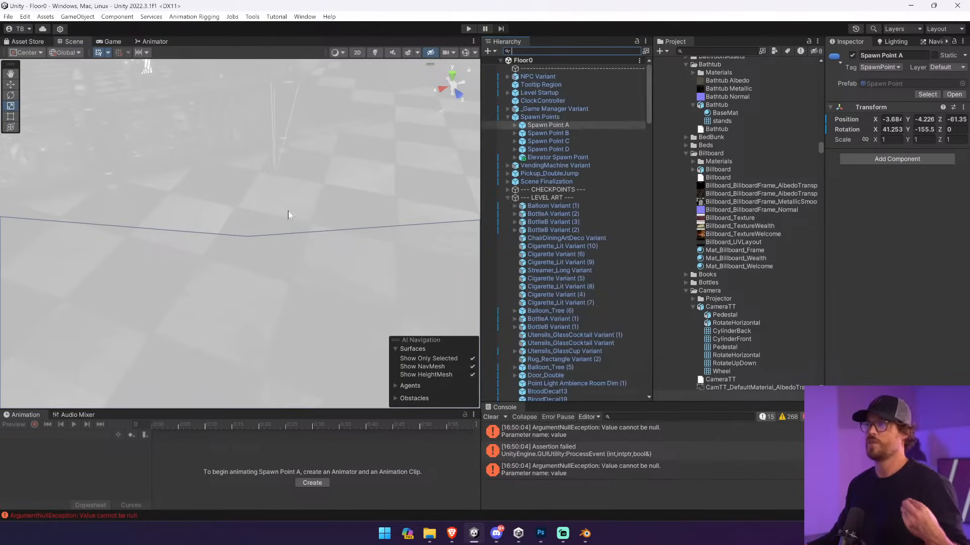
right_click_drag(207, 185, 255, 227)
left_click(320, 212)
left_click_drag(825, 281, 760, 243)
left_click(807, 180)
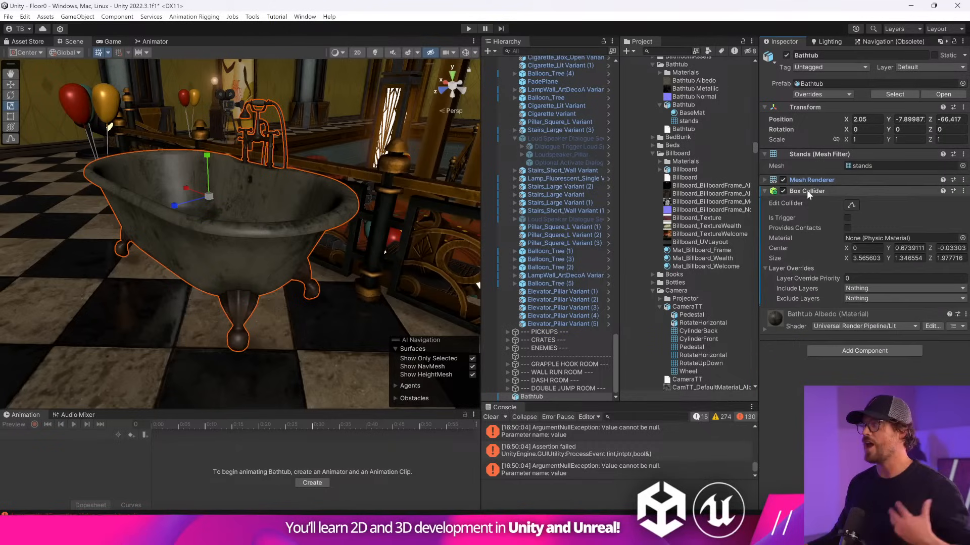
- Switch the Bathtub Albedo material's shader to Toony Colors Pro 2 Hybrid Shader 2
left_click(764, 328)
left_click(847, 325)
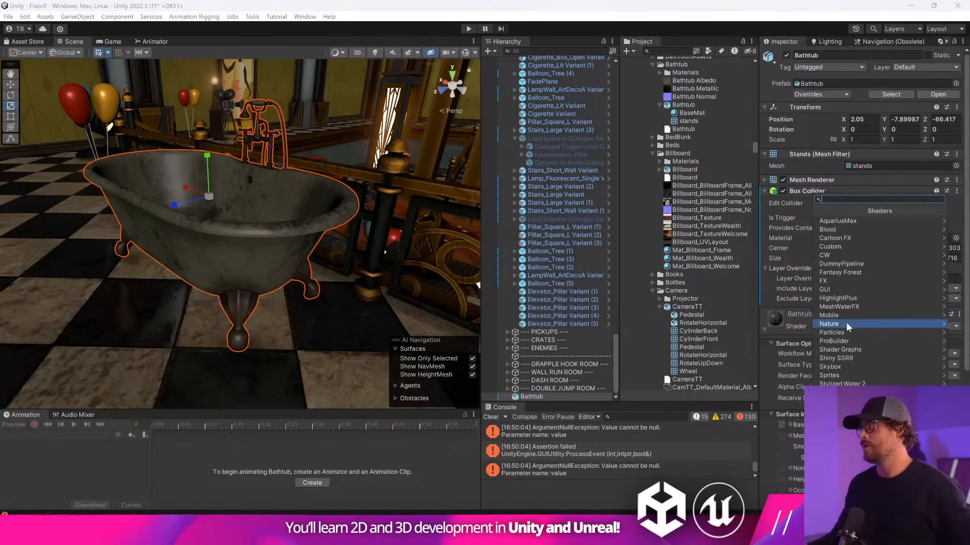
type("toon")
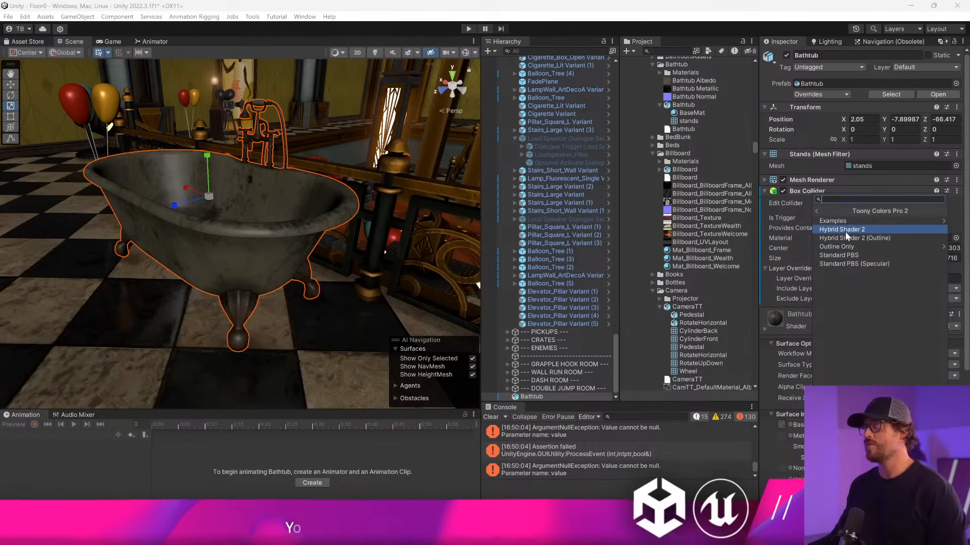
left_click(846, 235)
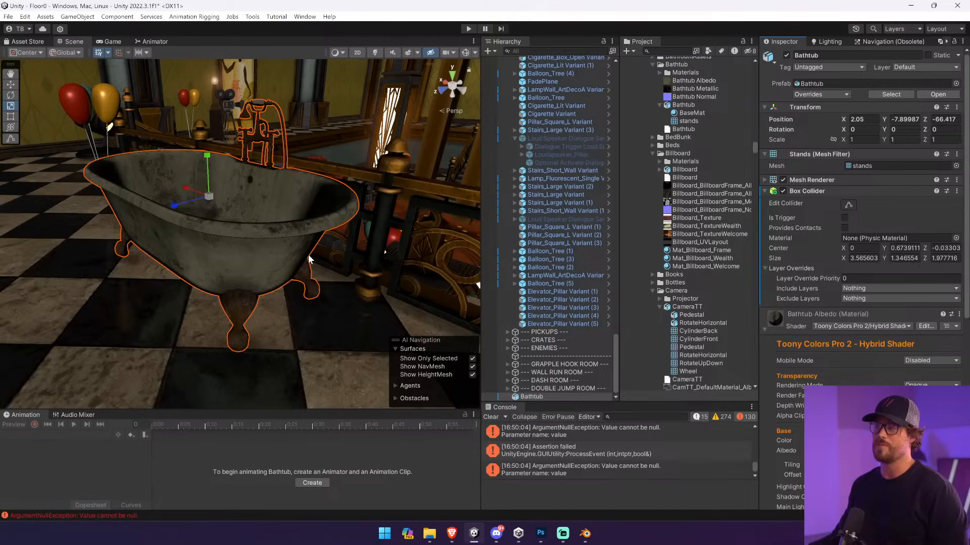
- Enable specular on the toon material, adjust its roughness, and set its specular colour to a near-black grey of about RGB 8
scroll(829, 370, "down", 10)
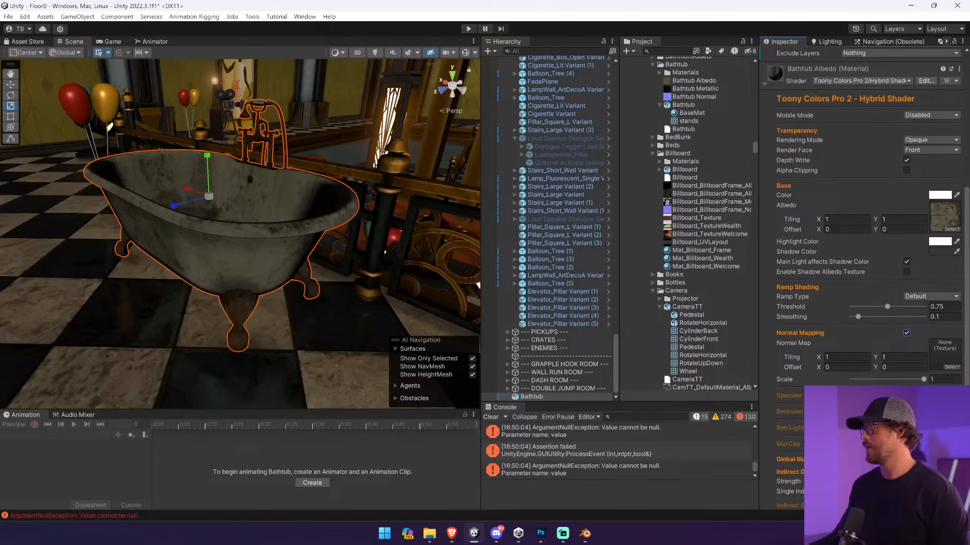
left_click(906, 333)
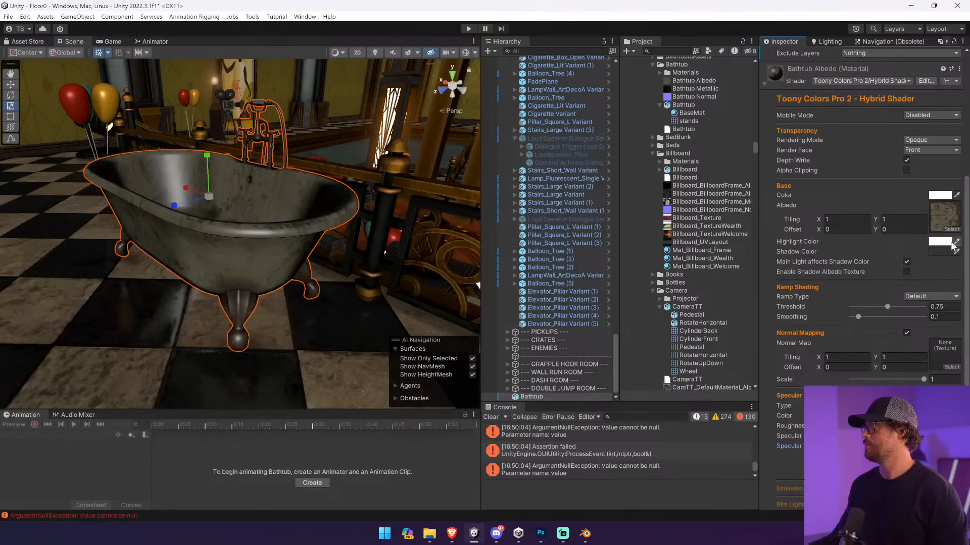
left_click(945, 223)
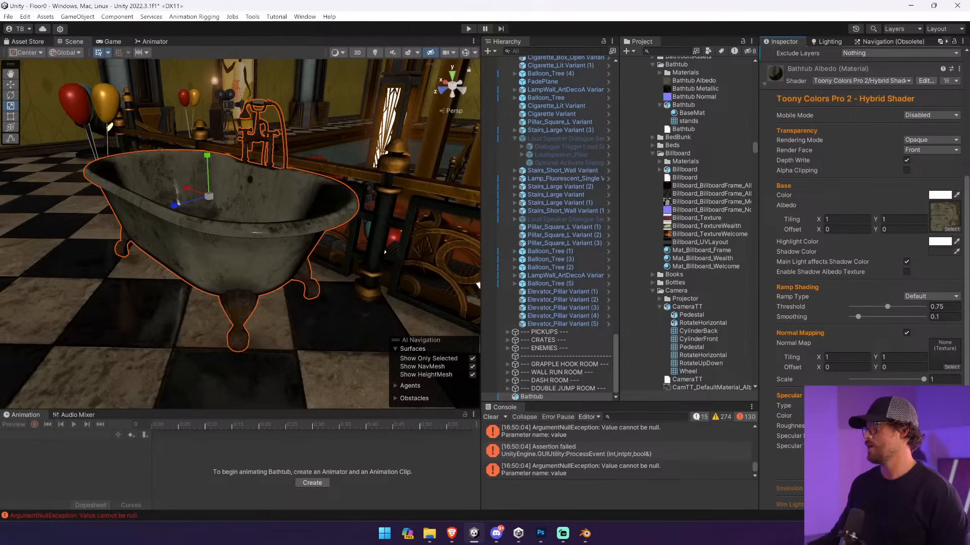
left_click(929, 445)
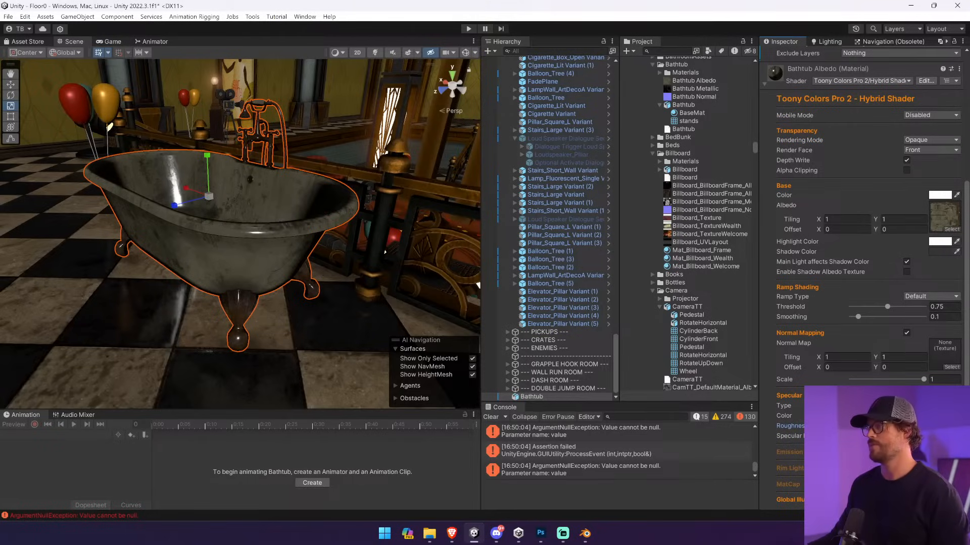
left_click(939, 416)
left_click_drag(882, 267, 866, 310)
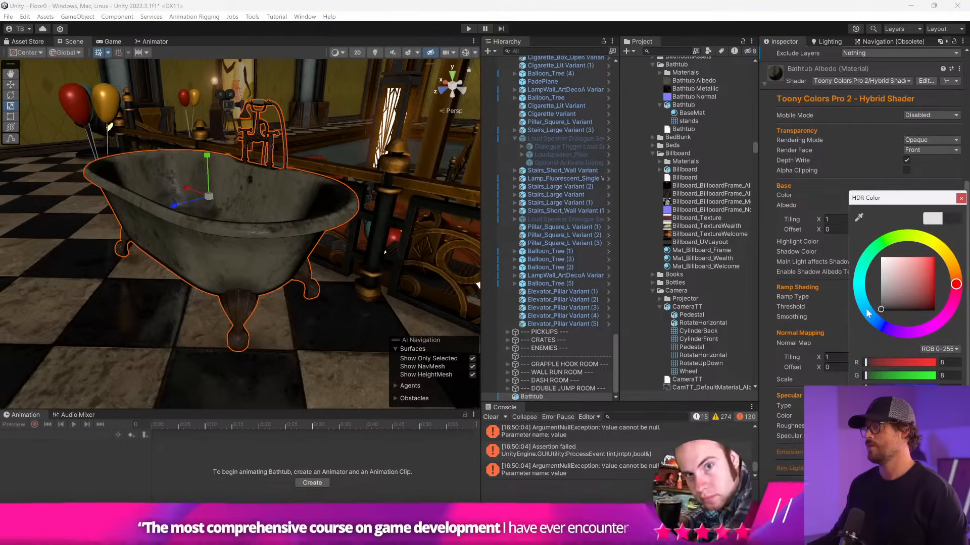
left_click(960, 198)
- Examine the toon-shaded bathtub in the scene from several angles, glancing at Bathtub Albedo.psd in Photoshop
right_click_drag(181, 304, 312, 293)
left_click(312, 293)
left_click(259, 267)
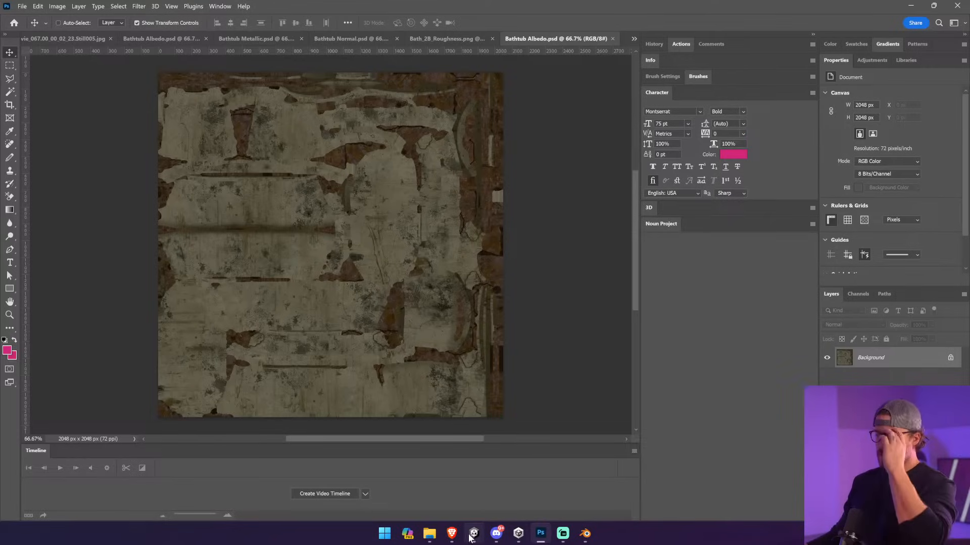
key("alt+Tab")
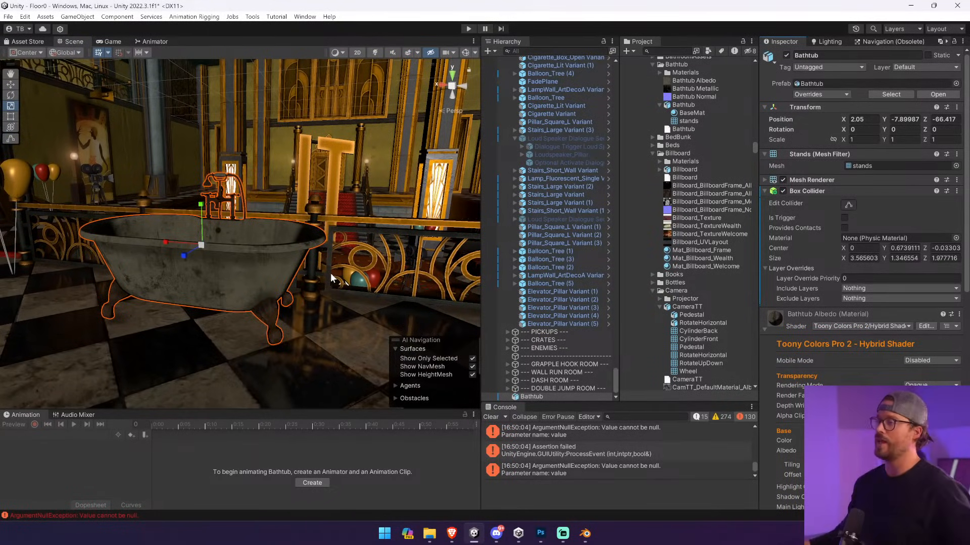
right_click_drag(309, 244, 457, 263)
key("w")
key("s")
key("a")
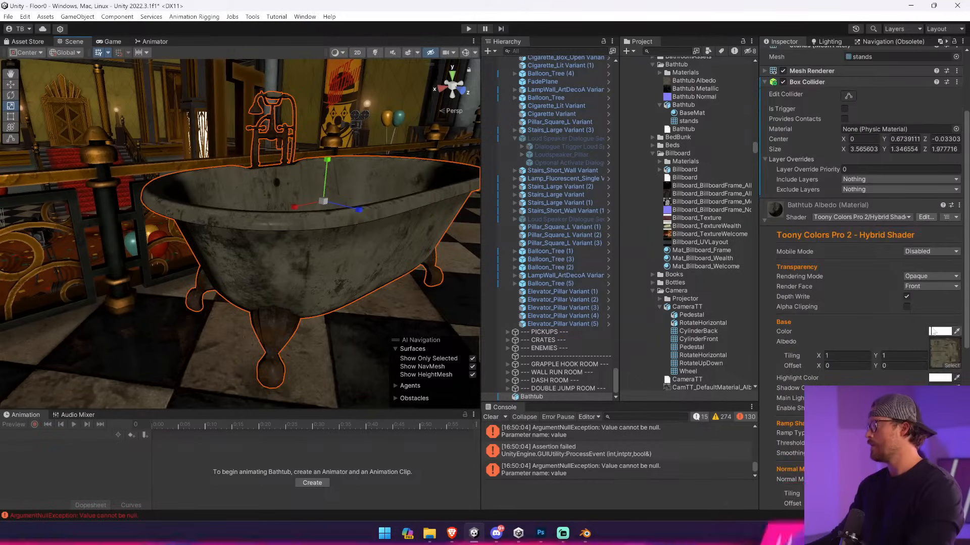
- Switch the Bathtub Albedo material's shader back to Universal Render Pipeline/Lit
scroll(843, 328, "down", 3)
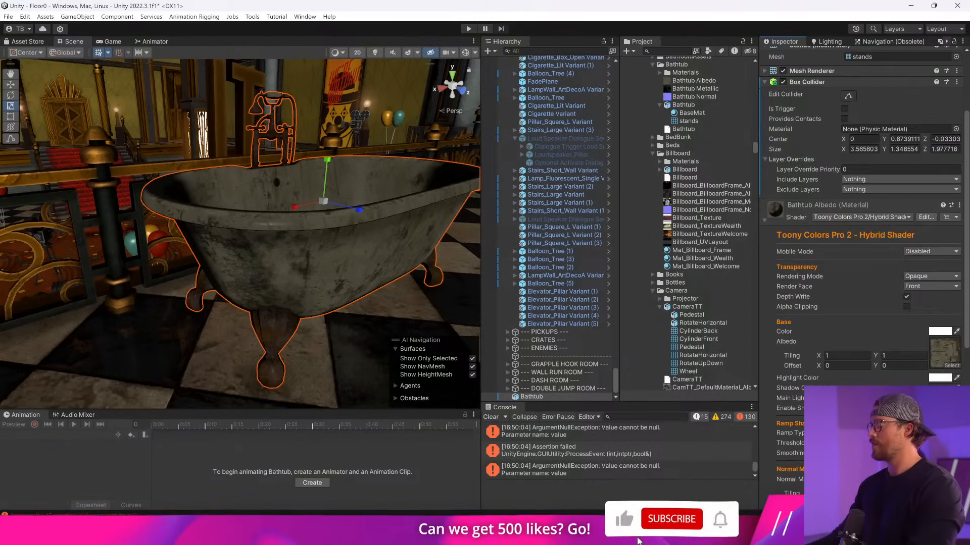
left_click(861, 217)
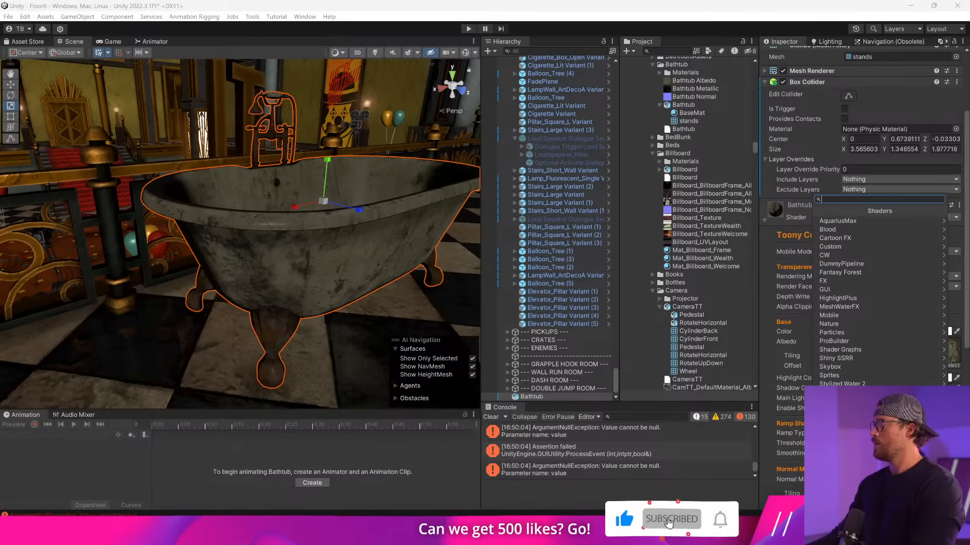
left_click(850, 416)
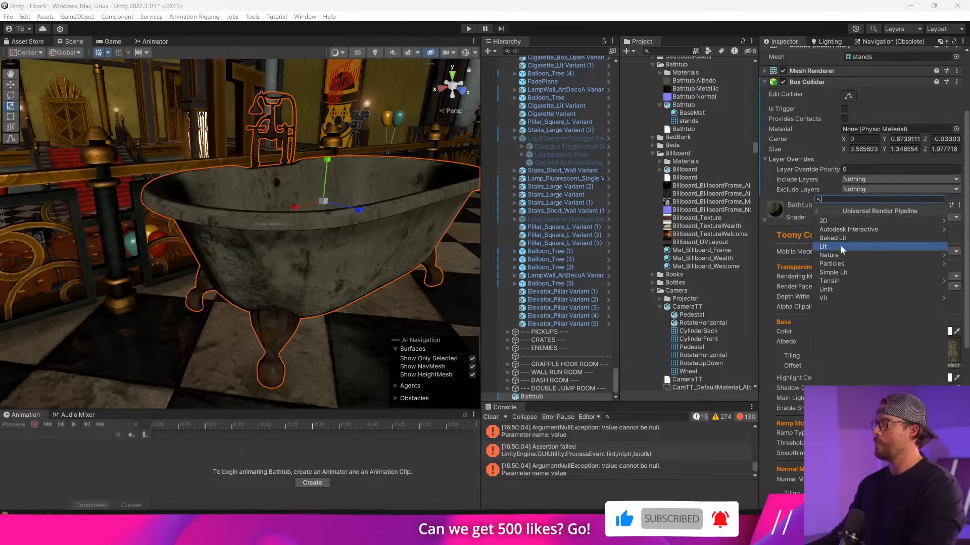
left_click(879, 247)
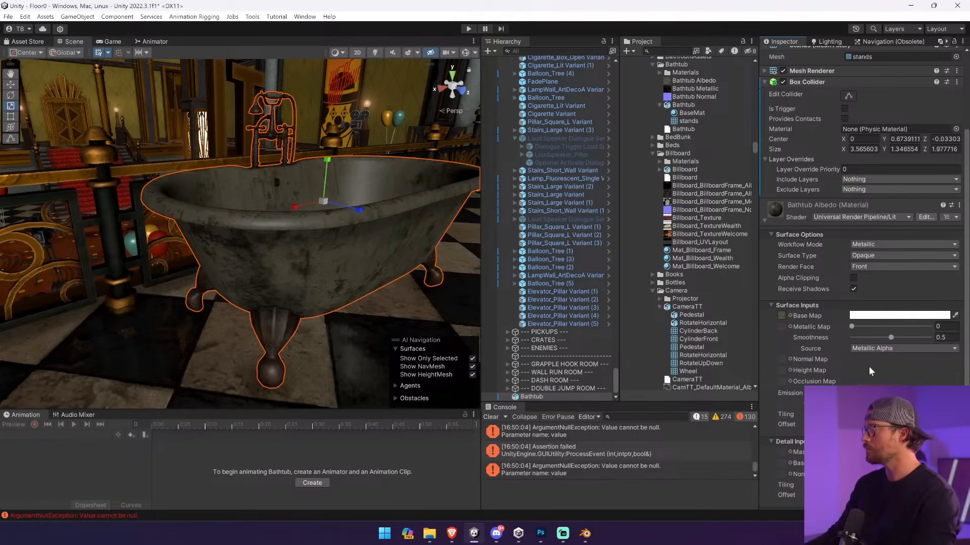
- Assign the Bathtub Metallic texture to the material's Metallic Map and reduce the smoothness to about 0.467
scroll(678, 135, "up", 3)
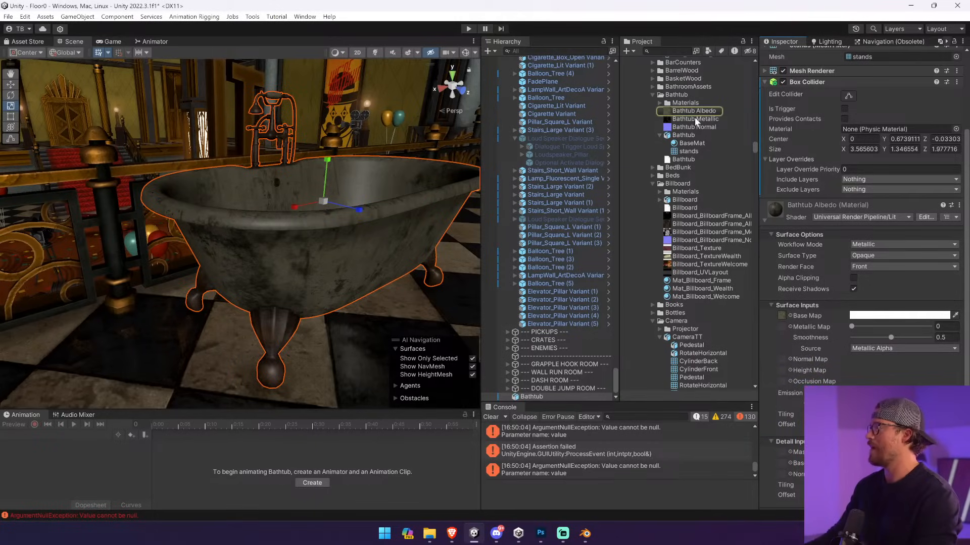
left_click_drag(696, 112, 784, 326)
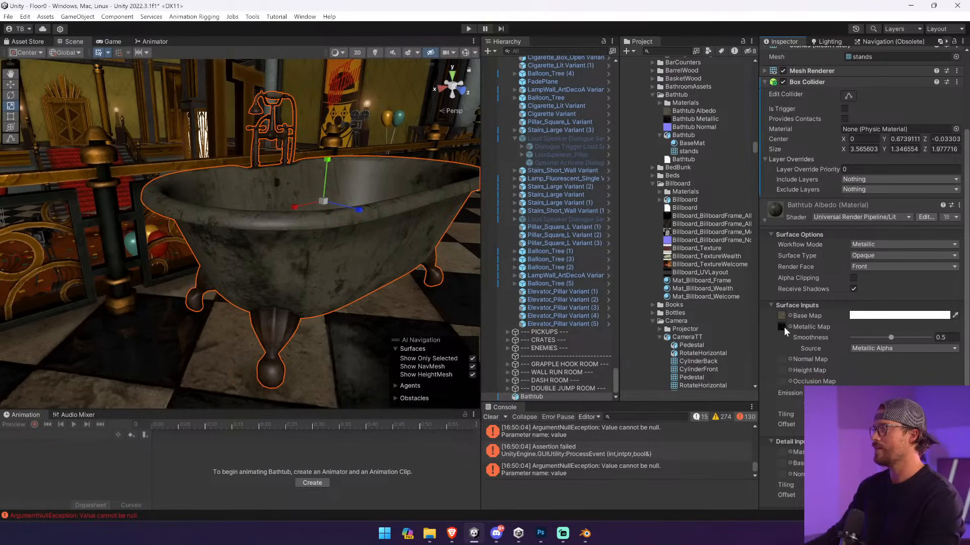
mouse_move(891, 337)
left_mouse_down()
mouse_move(913, 337)
mouse_move(883, 340)
left_mouse_up()
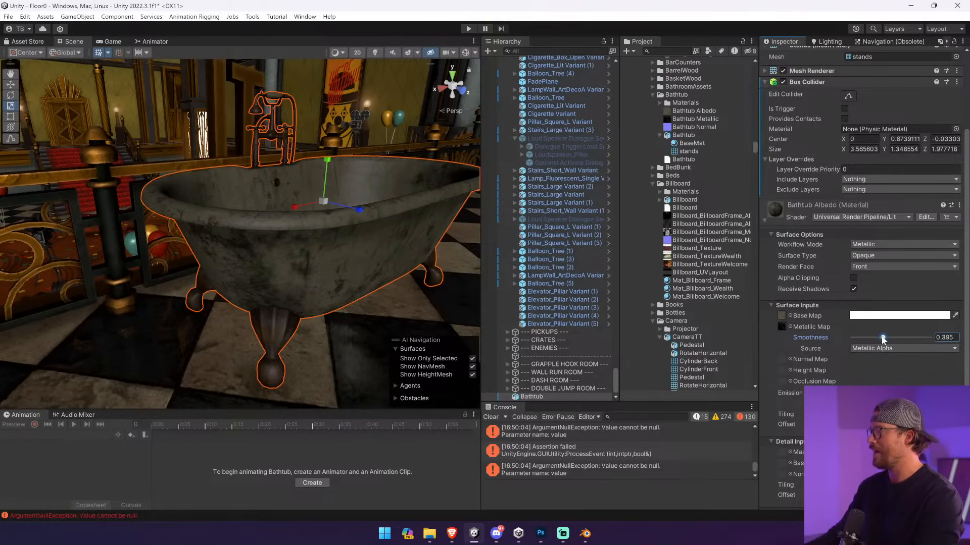
left_click_drag(283, 233, 257, 233, "alt")
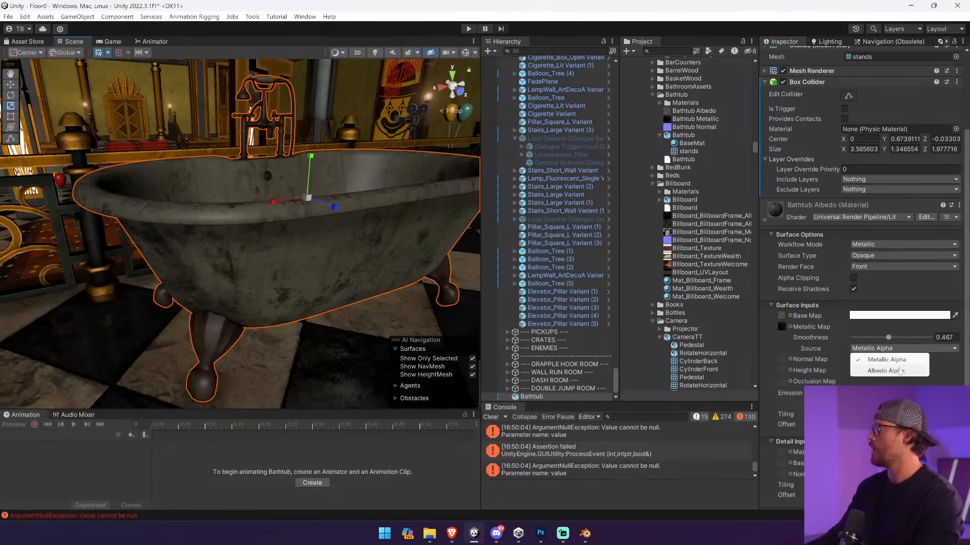
- Set the material's smoothness source to Albedo Alpha and raise the smoothness to about 0.914
left_click(900, 372)
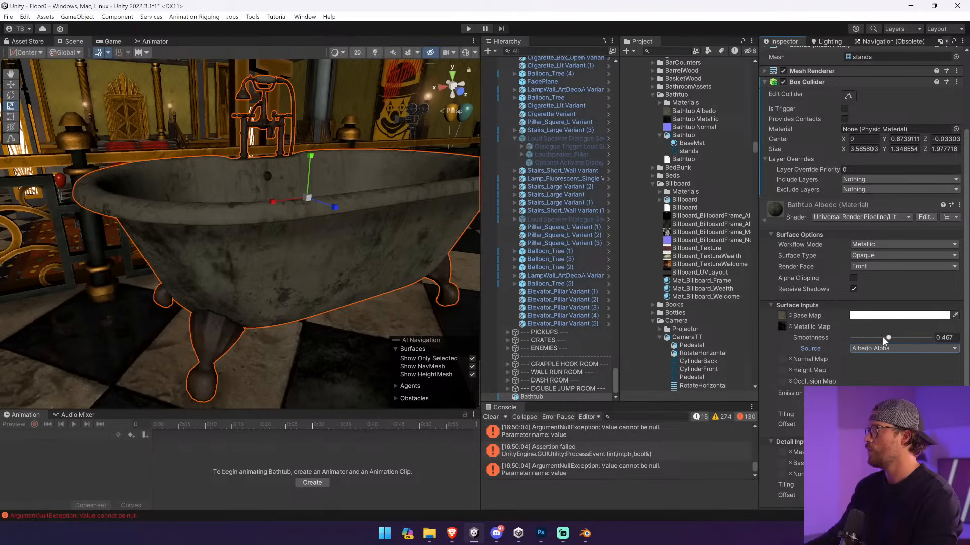
left_click_drag(883, 336, 923, 336)
right_click_drag(331, 223, 323, 203)
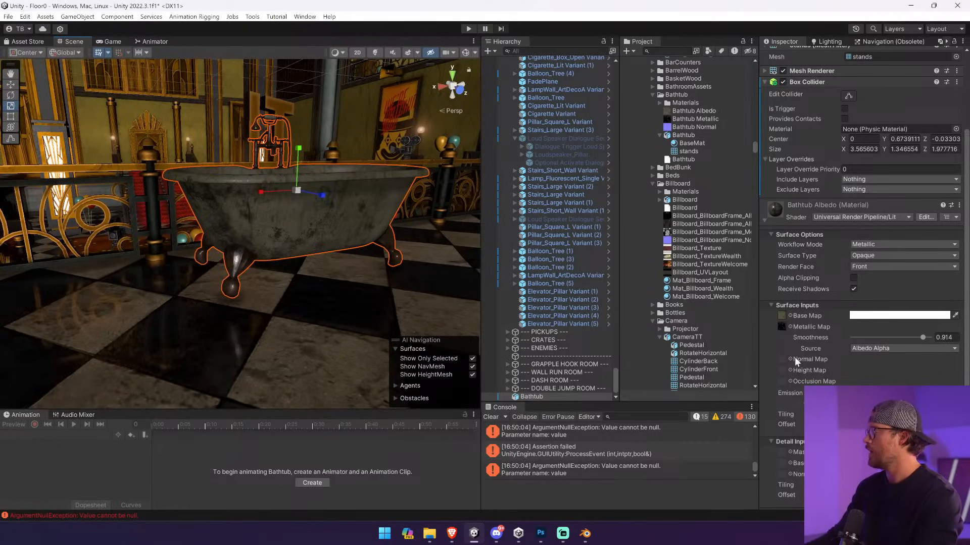
- Assign the Bathtub Normal texture to the material's Normal Map and lower the bathtub to about Y -8.044 on the floor
left_click_drag(705, 134, 781, 360)
left_click(934, 380)
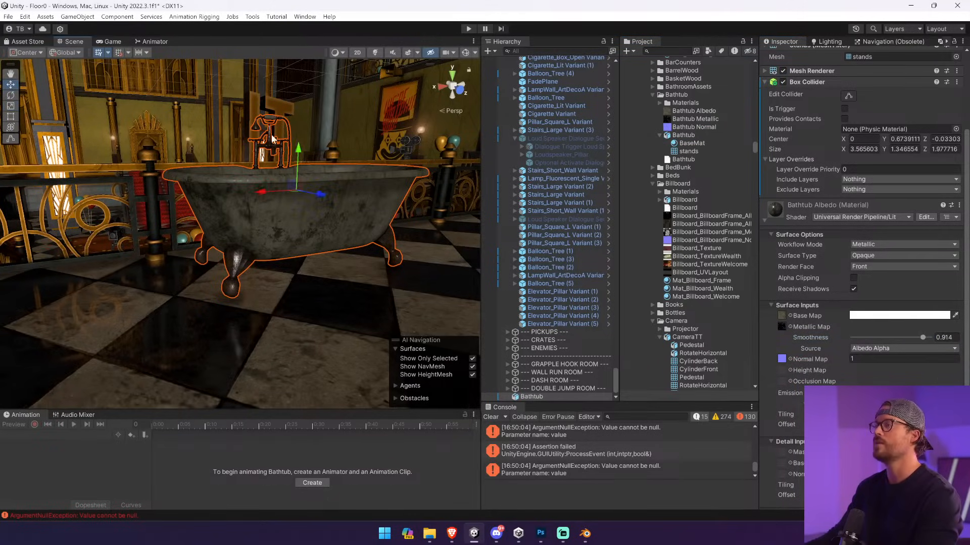
left_click_drag(298, 149, 299, 159)
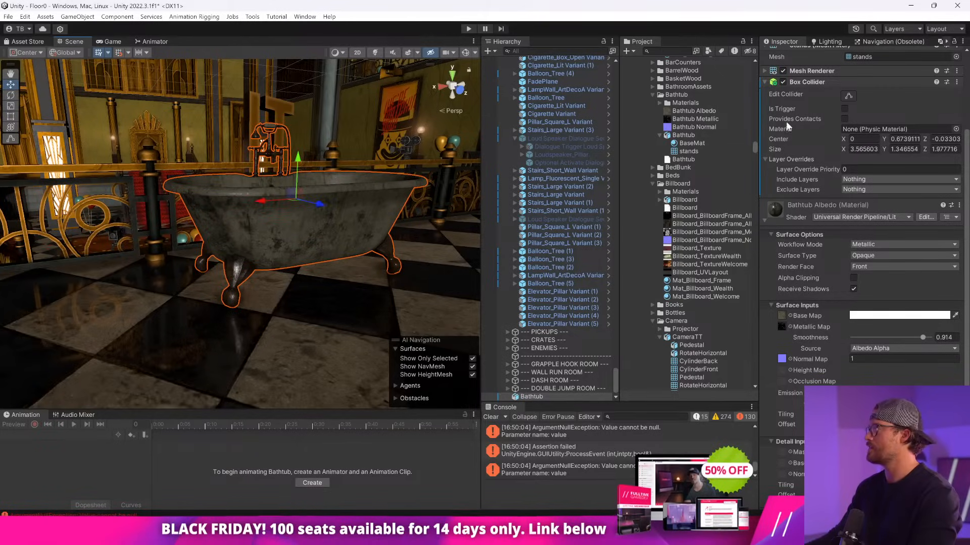
- Create an empty GameObject as a child of Bathtub and set its local position to 0, 0, 0
left_click(78, 17)
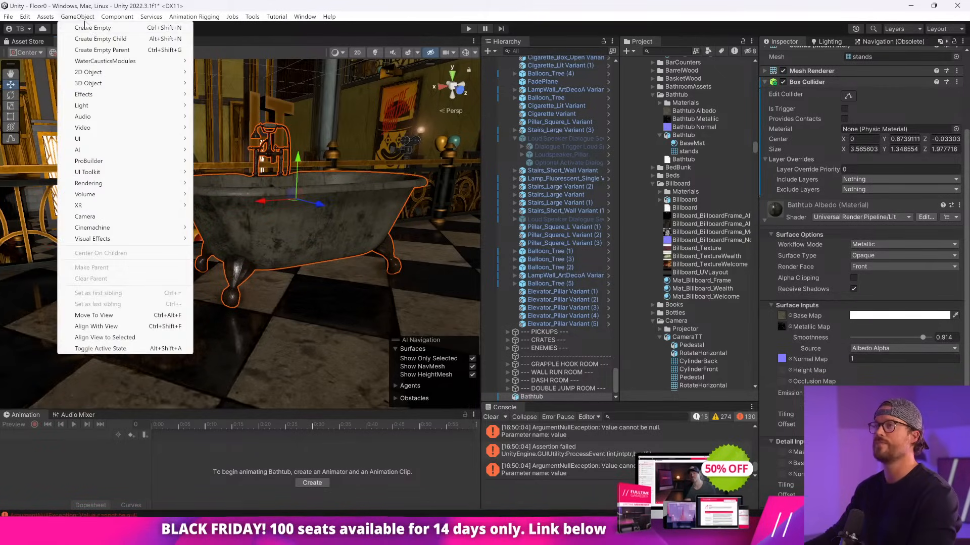
left_click(101, 28)
left_click_drag(553, 396, 556, 388)
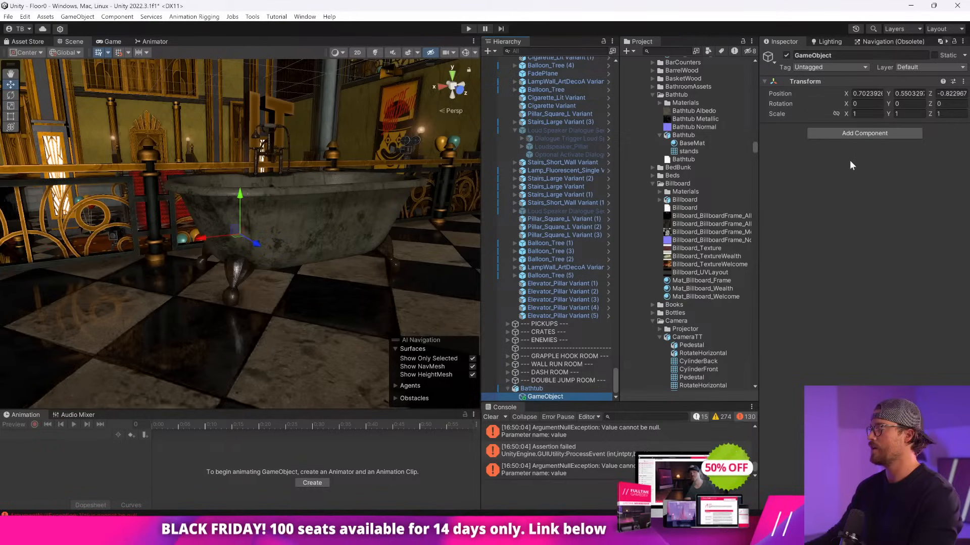
left_click(865, 94)
type("0")
key("Tab")
type("0")
key("Tab")
type("0")
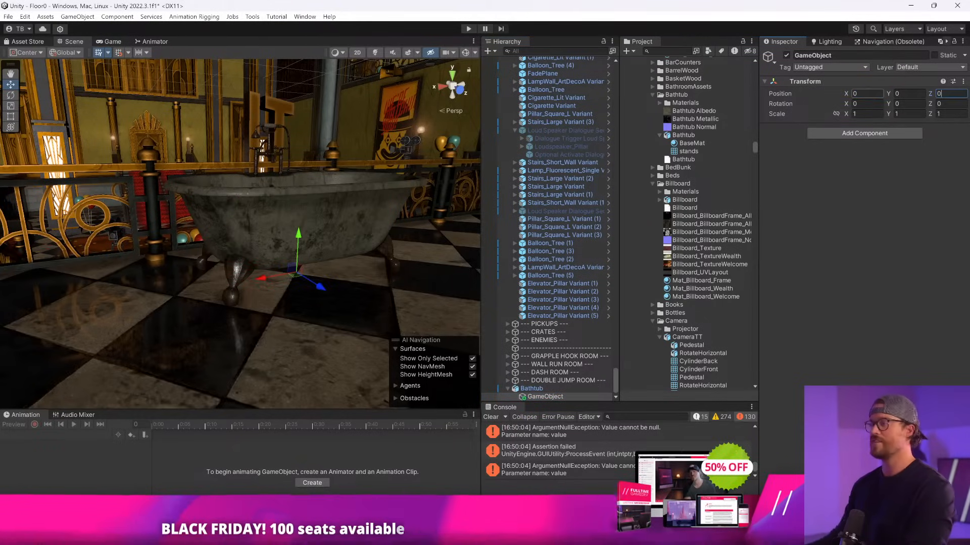
- Transfer the Box Collider from Bathtub to its empty child by copying it, removing the original, and pasting it as a new component
left_click(549, 389)
right_click(826, 192)
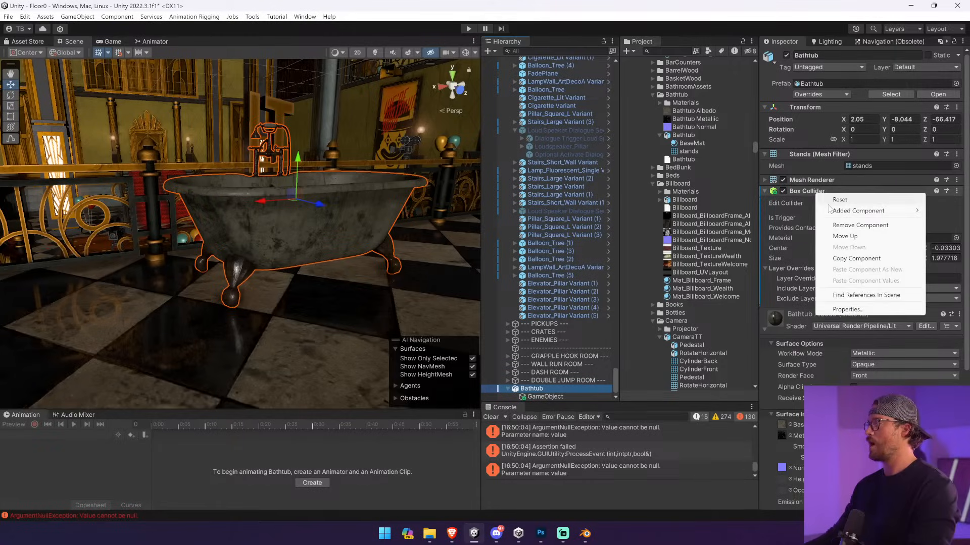
left_click(823, 199)
right_click(826, 192)
left_click(861, 222)
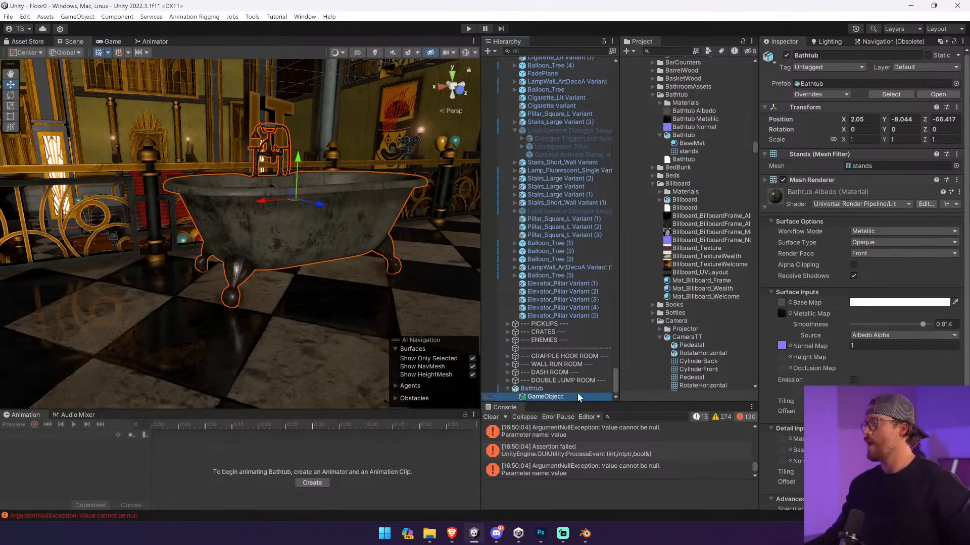
left_click(545, 397)
right_click(793, 81)
mouse_move(828, 174)
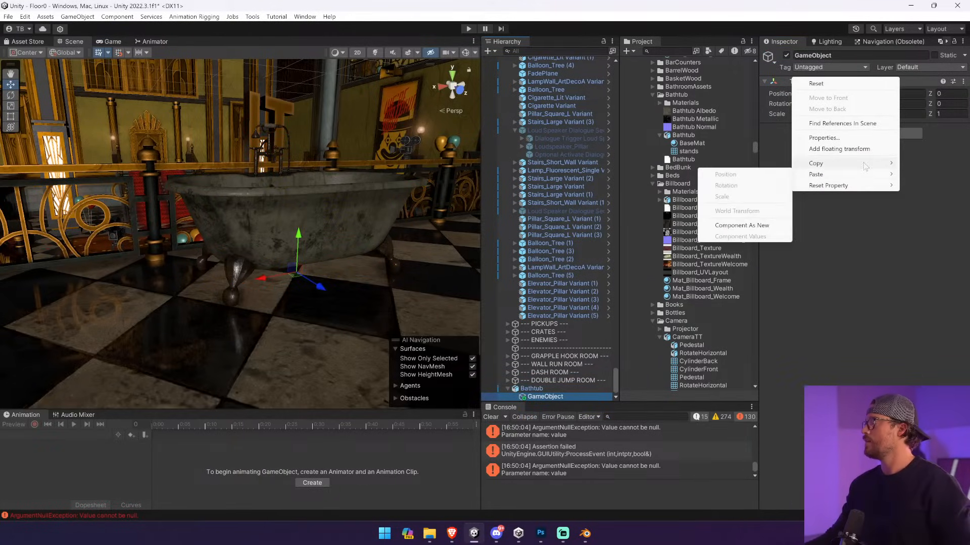
left_click(763, 224)
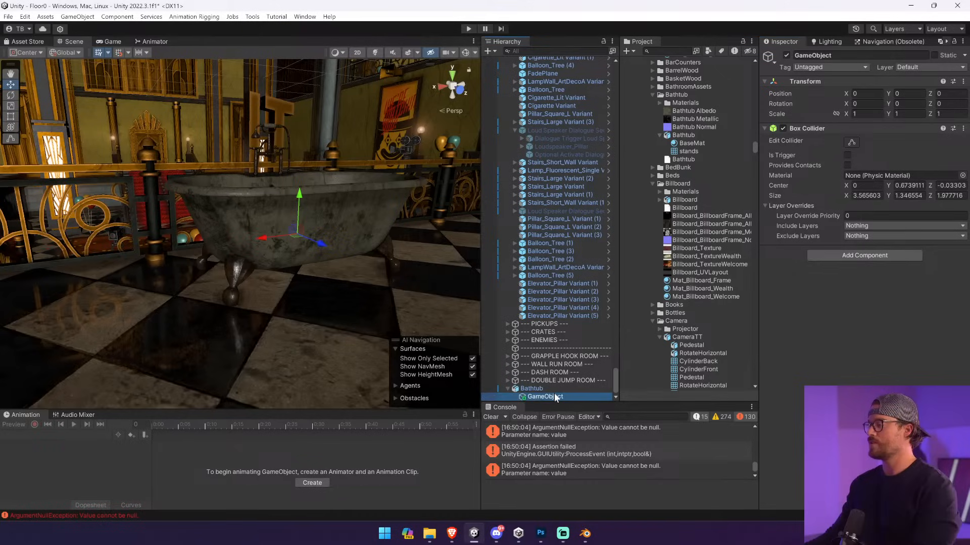
- Rename the bathtub's child object as Collider
key("F2")
type("Collider")
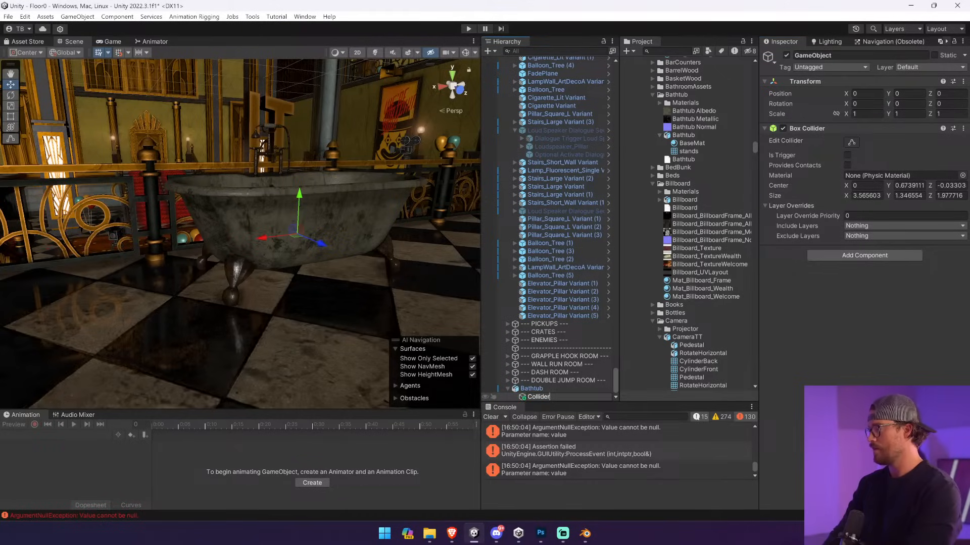
key("Return")
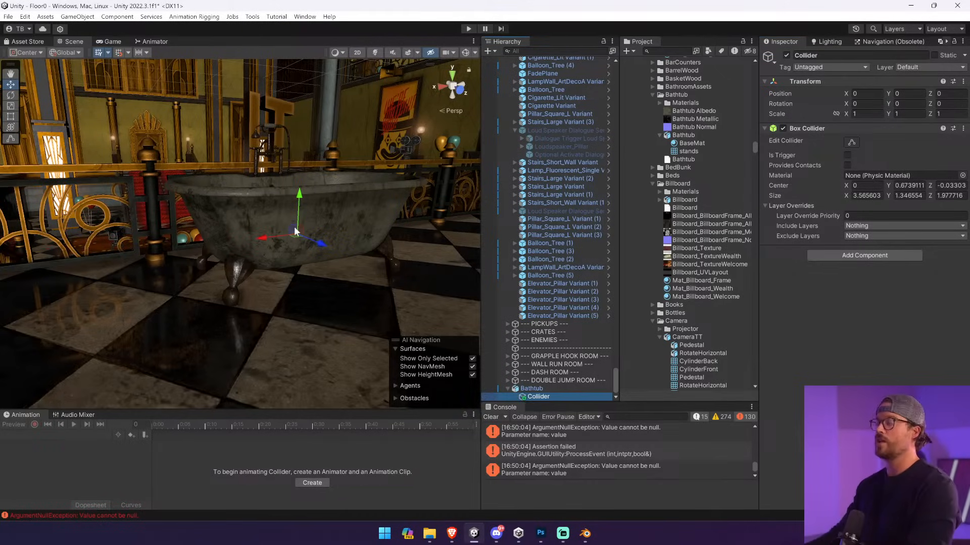
- Set the child's Box Collider center to 0, 0, 0 and its size to 1, 1, 1
left_click(451, 94)
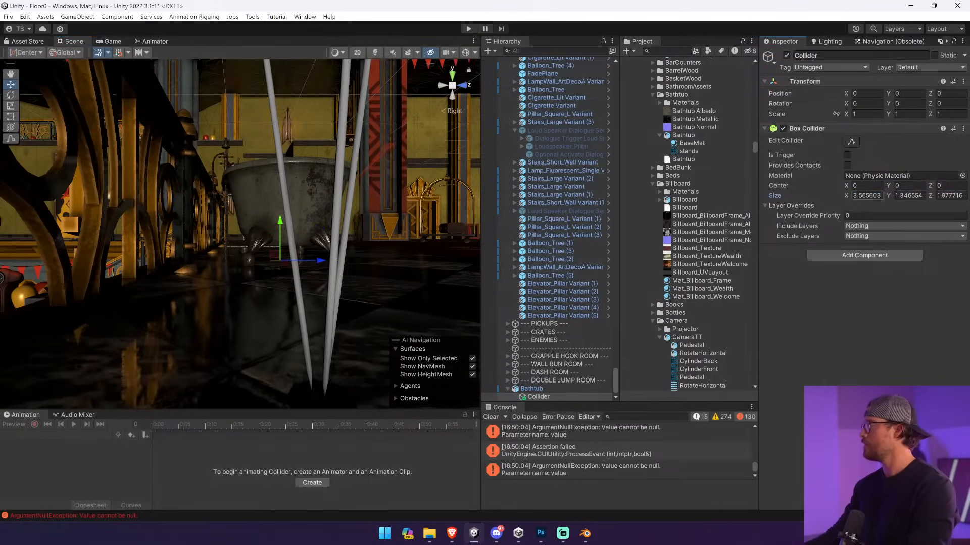
type("1")
key("Tab")
type("1")
key("Tab")
type("1")
- Resize the collider box around the bathtub's feet in the side and front views, to about 4.18 by 0.40 by 1.66
left_click(851, 142)
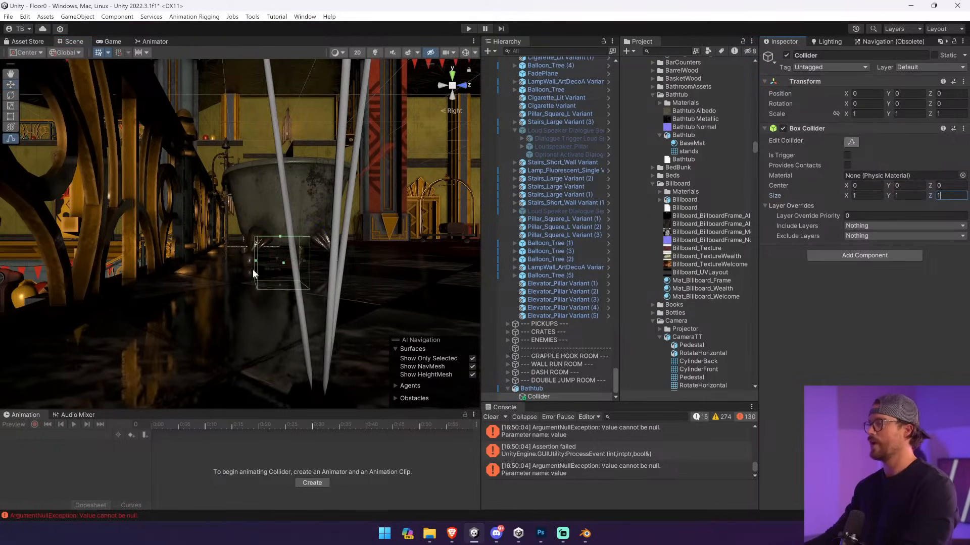
left_click(452, 88)
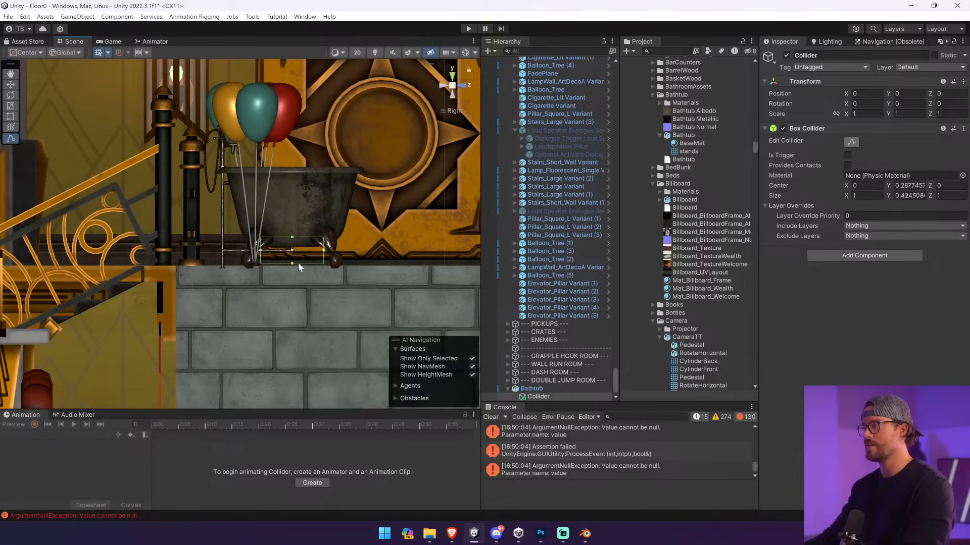
left_click_drag(293, 263, 246, 248)
left_click_drag(323, 249, 407, 254)
left_click(462, 86)
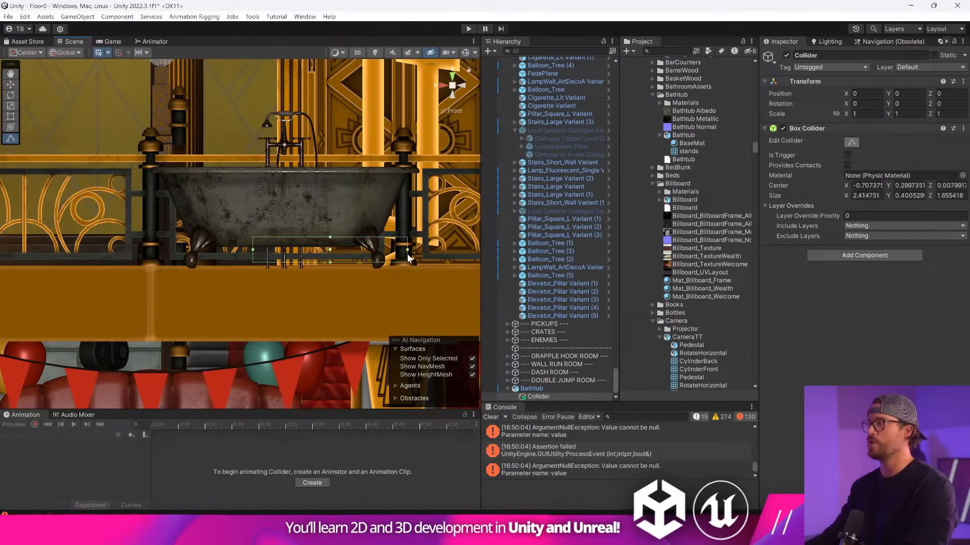
left_click_drag(253, 249, 143, 250)
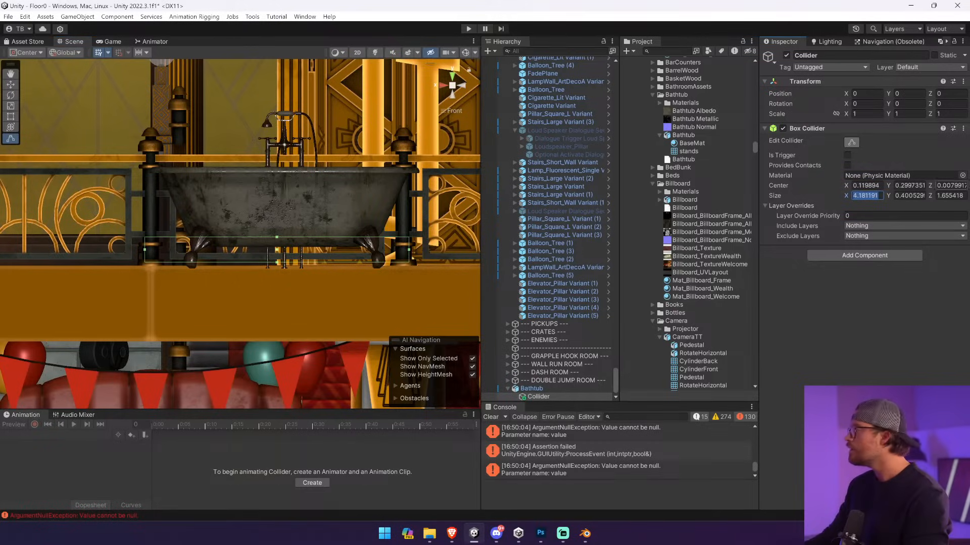
- Lower the bathtub's base box collider to a height of about 0.32
left_click_drag(273, 238, 277, 246)
left_click(440, 87)
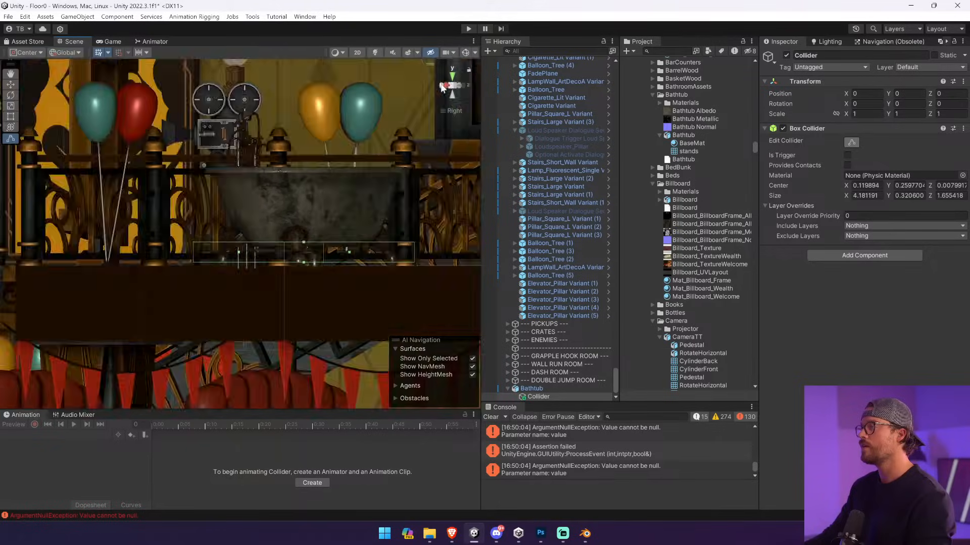
- Duplicate the base collider and reshape the copy into a wall at the tub's positive-X end, about 0.92 wide and 1.5 high
left_click(548, 391)
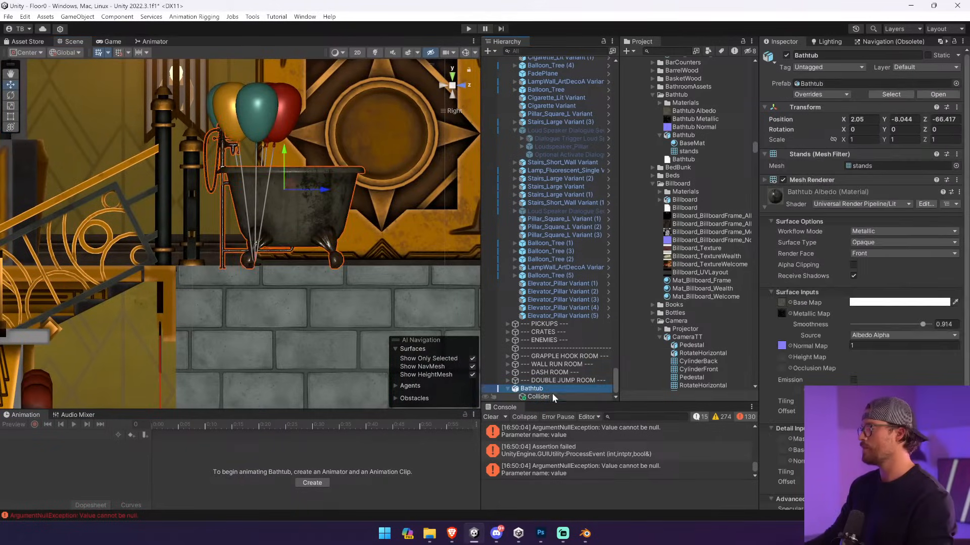
left_click(553, 394)
key("ctrl+d")
left_click(465, 86)
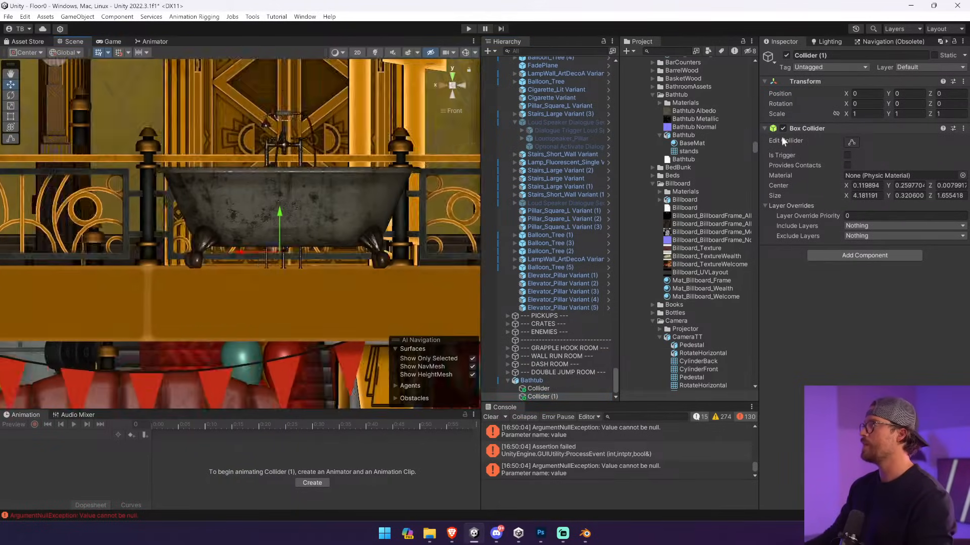
left_click(851, 142)
left_click_drag(277, 243, 302, 165)
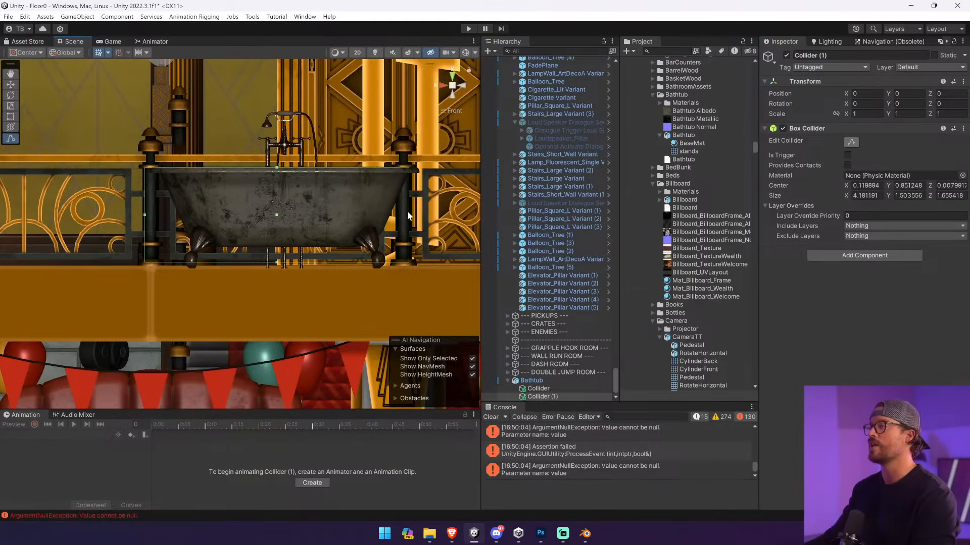
left_click_drag(409, 215, 223, 204)
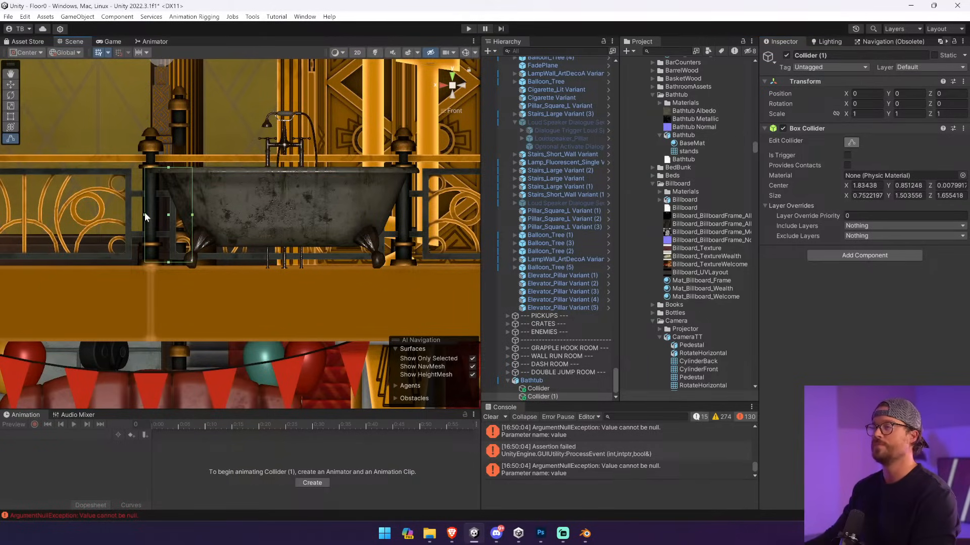
left_click(442, 86)
left_click(466, 86)
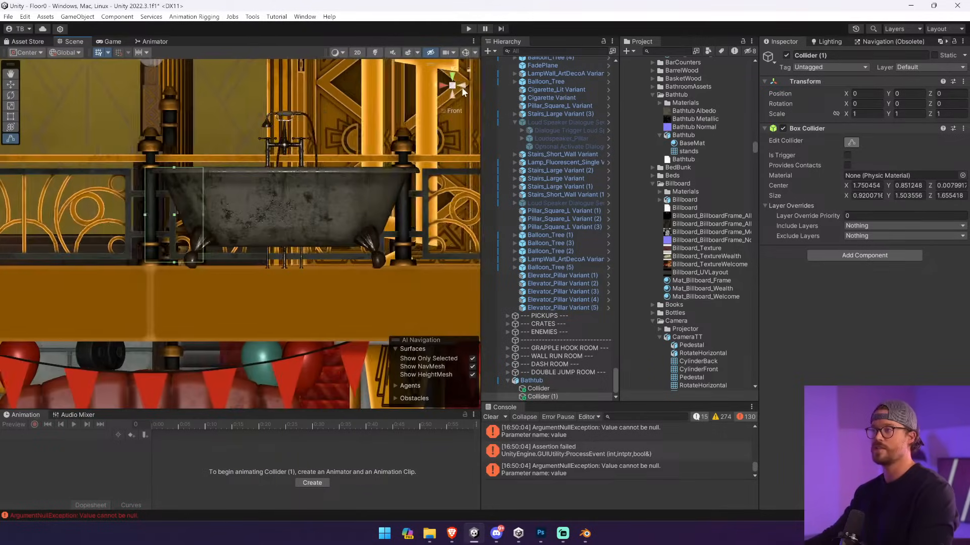
- Duplicate Collider (1) and reshape the copy into a wall at the tub's opposite end, about 0.78 wide
left_click(555, 388)
left_click(560, 396)
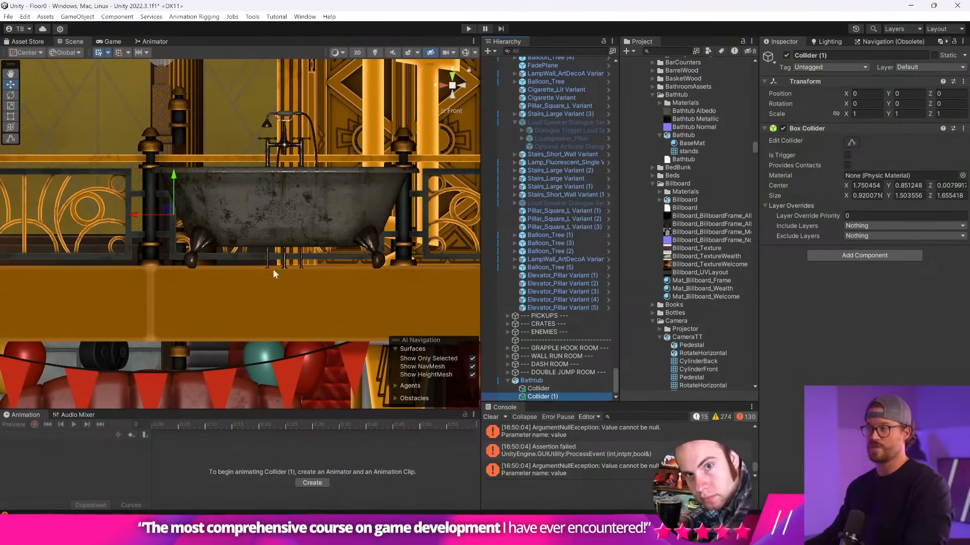
left_click(851, 141)
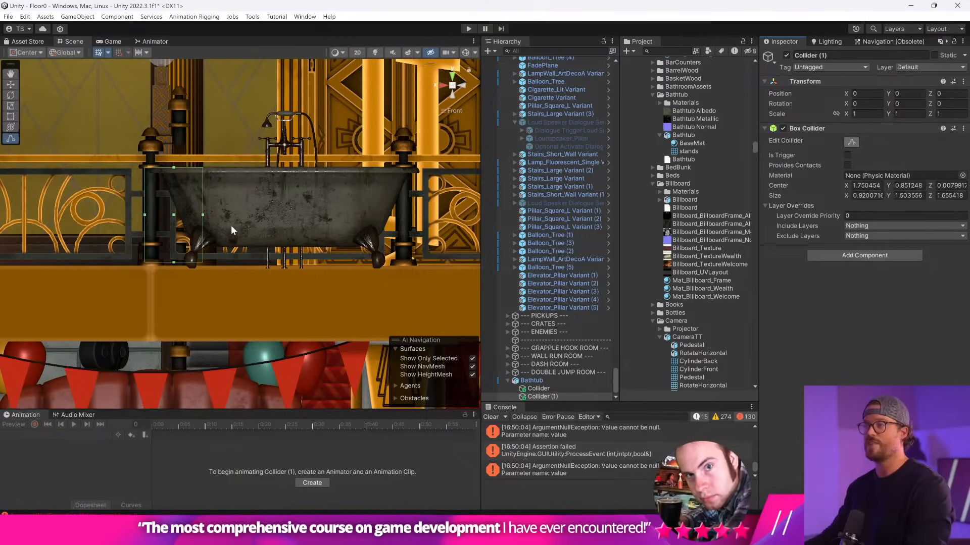
left_click(577, 392)
key("ctrl+d")
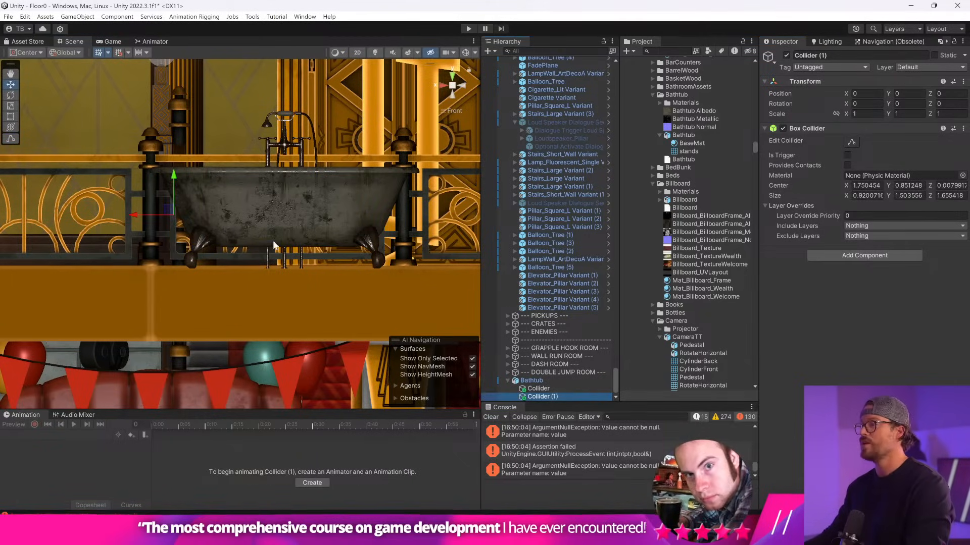
left_click(852, 143)
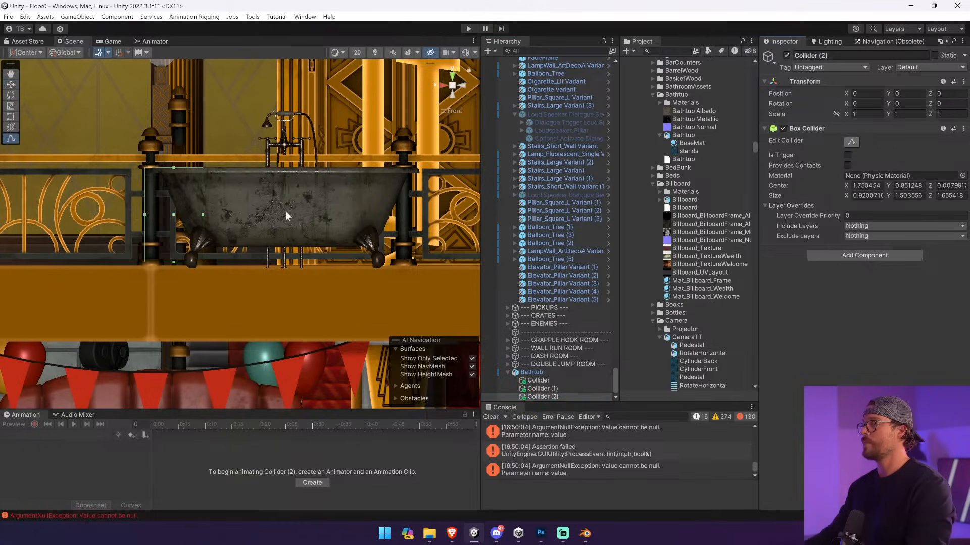
left_click_drag(203, 214, 447, 219)
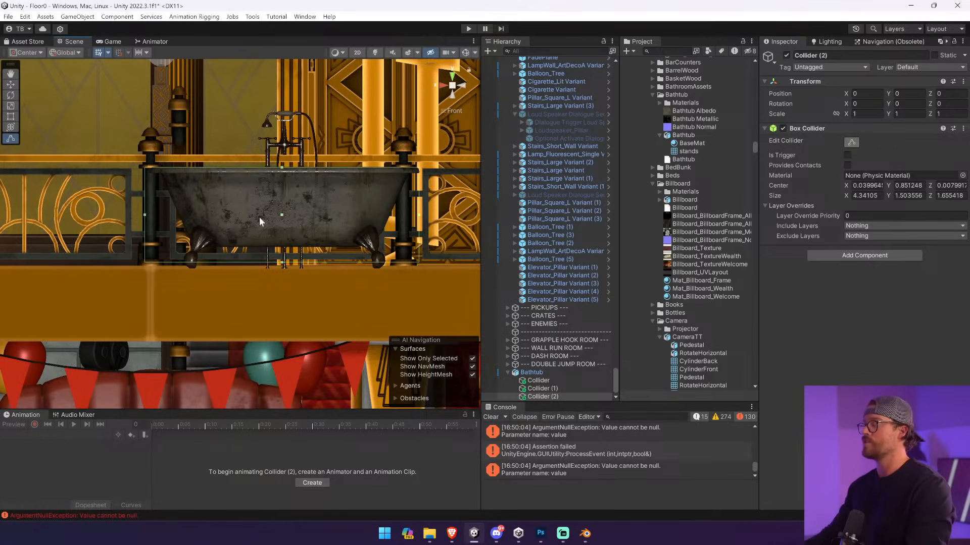
left_click_drag(144, 215, 380, 225)
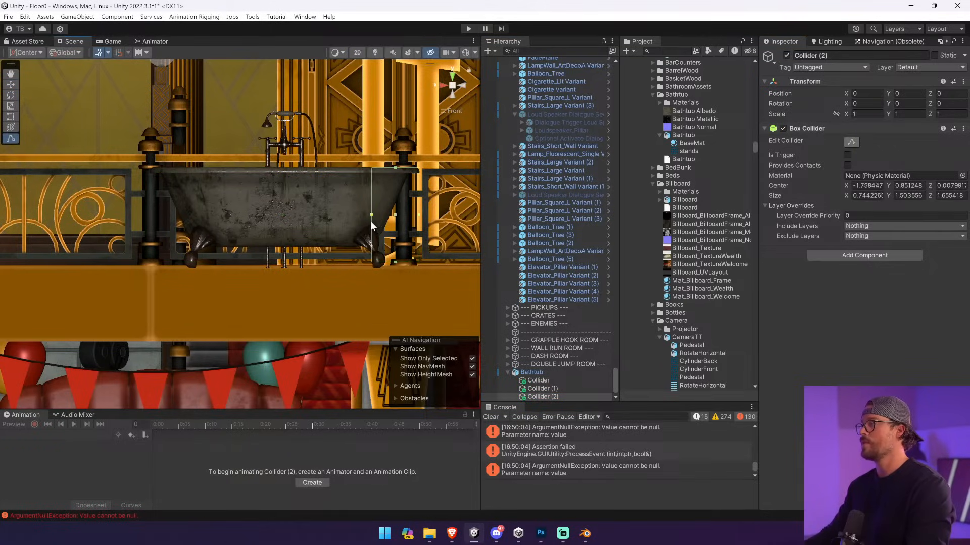
left_click(442, 86)
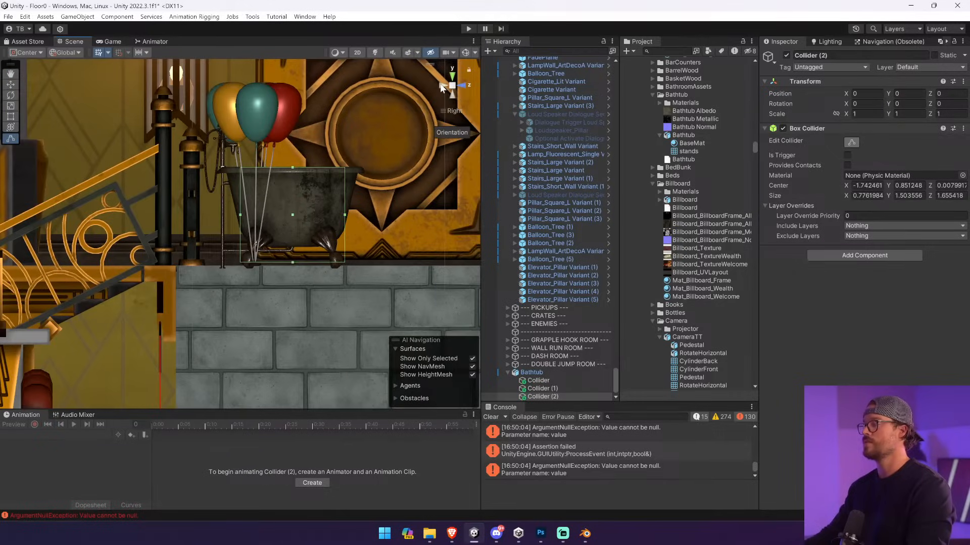
- Duplicate Collider (2) and reshape the copy into the long wall on the faucet side, about 4.2 long and 0.35 deep
left_click(569, 388)
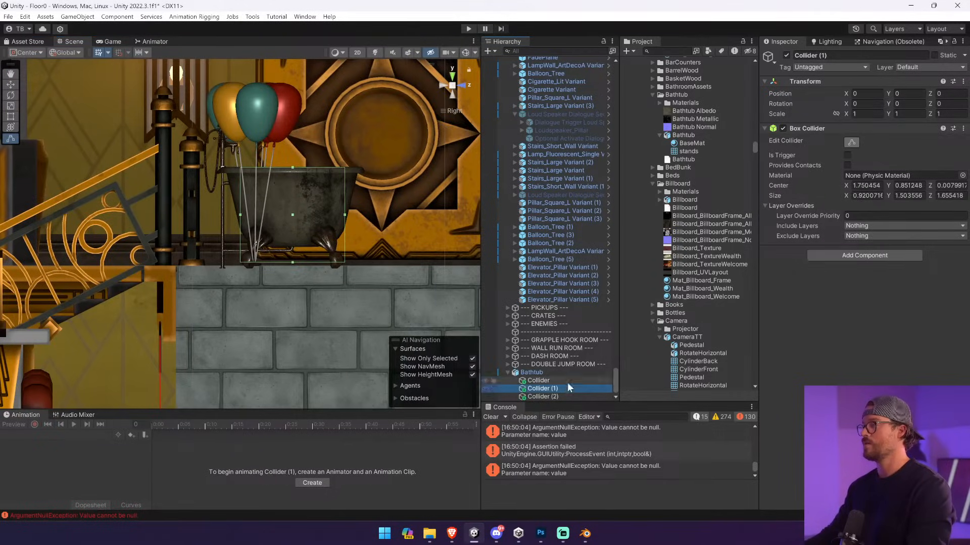
left_click(567, 382)
left_click(565, 393)
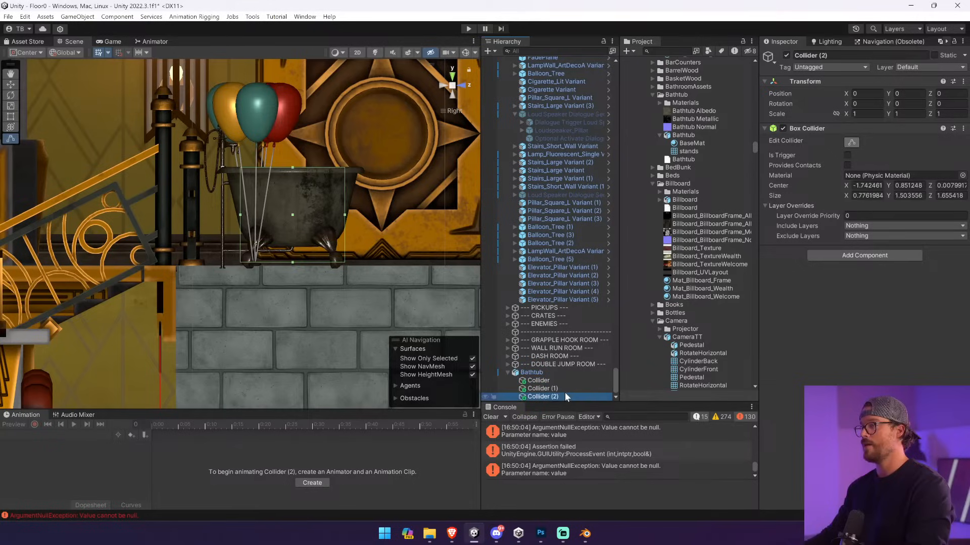
key("ctrl+d")
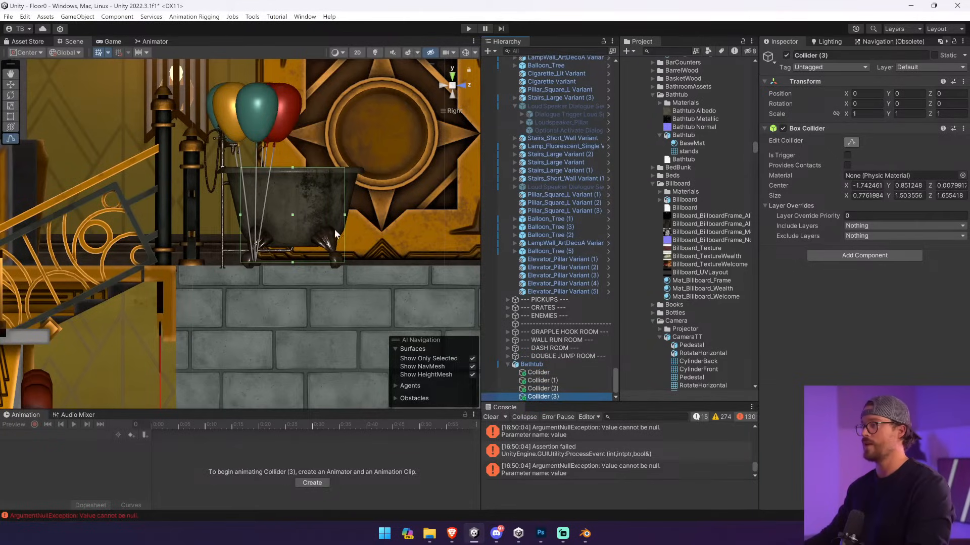
left_click_drag(344, 215, 247, 215)
left_click(469, 84)
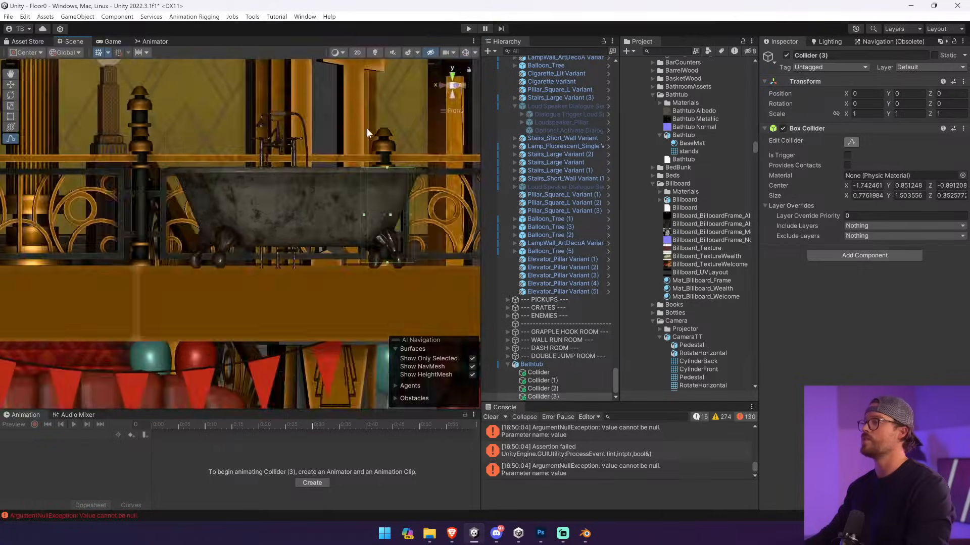
left_click_drag(360, 215, 153, 219)
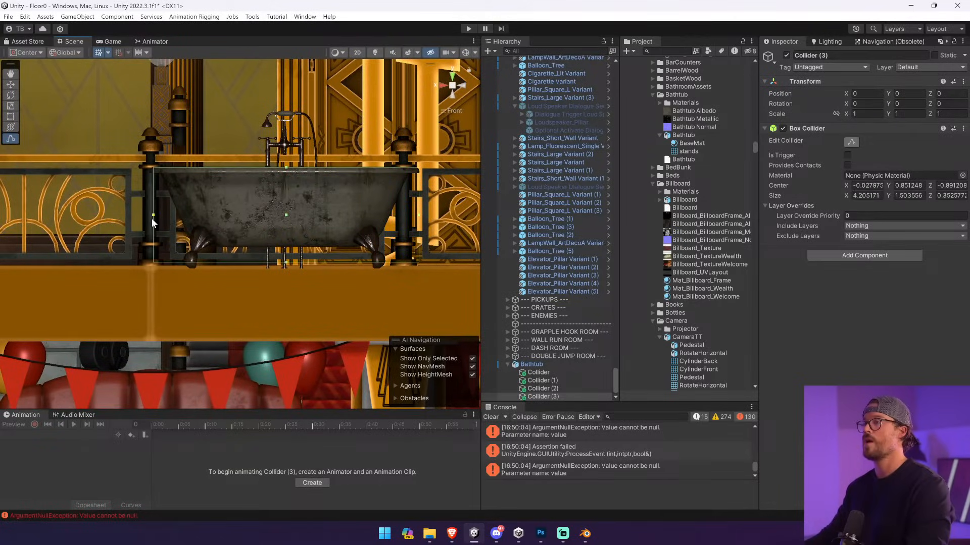
- Duplicate Collider (3) and reshape the copy into the long wall opposite the faucet, about 0.42 deep
left_click(462, 87)
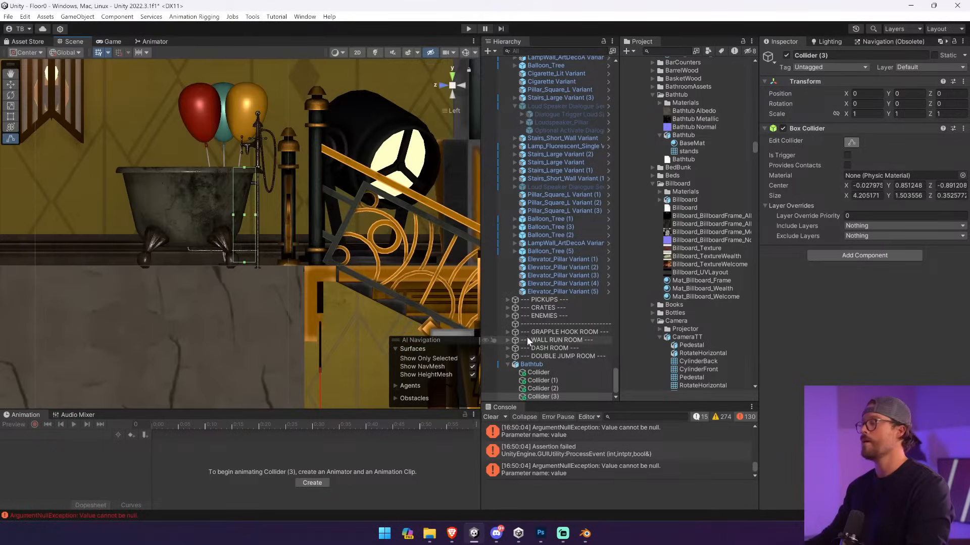
left_click(568, 389)
key("Down")
key("Down")
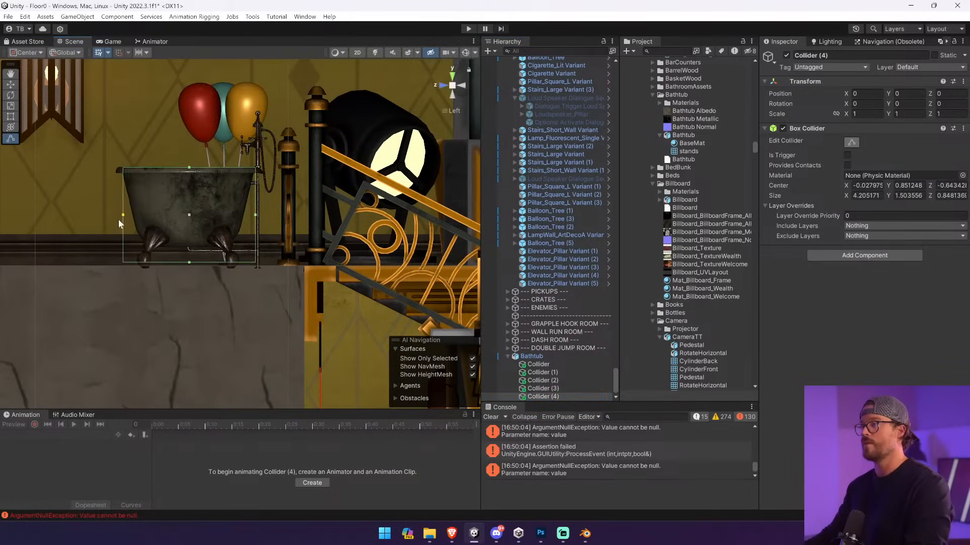
left_click_drag(249, 214, 159, 215)
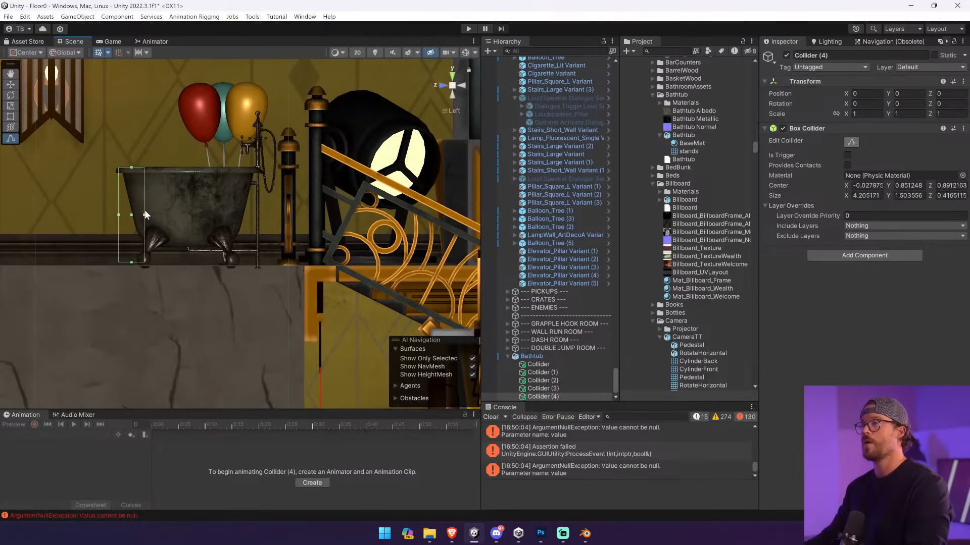
- Compare the colliders with the tub's outline from above and trim the outer end of Collider (1) to a width of about 0.78
left_click(537, 365, "shift")
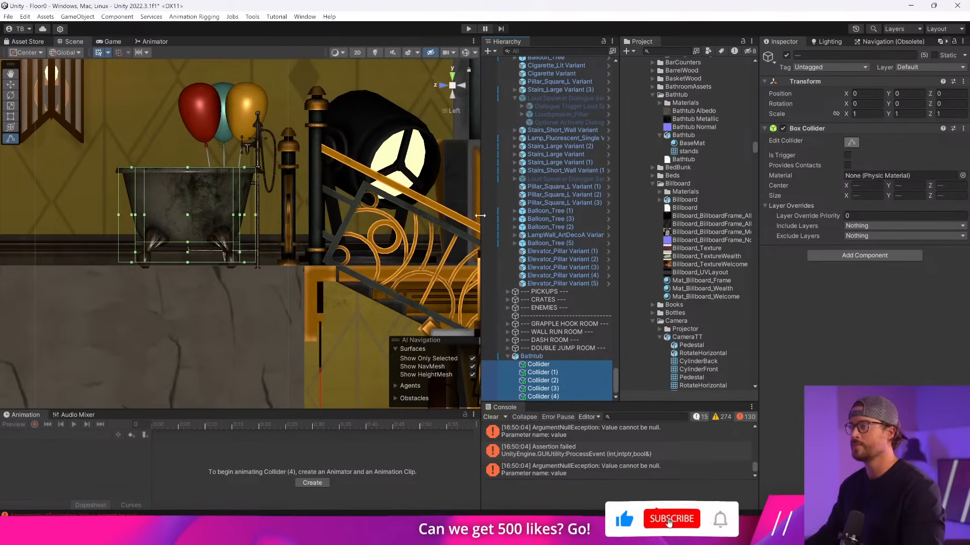
left_click(442, 84)
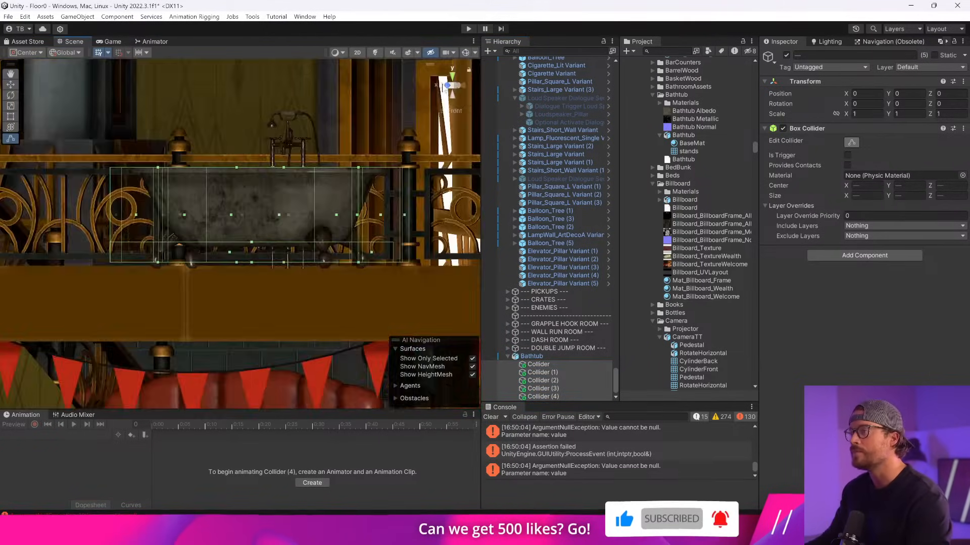
right_click_drag(389, 156, 285, 197)
left_click(453, 76)
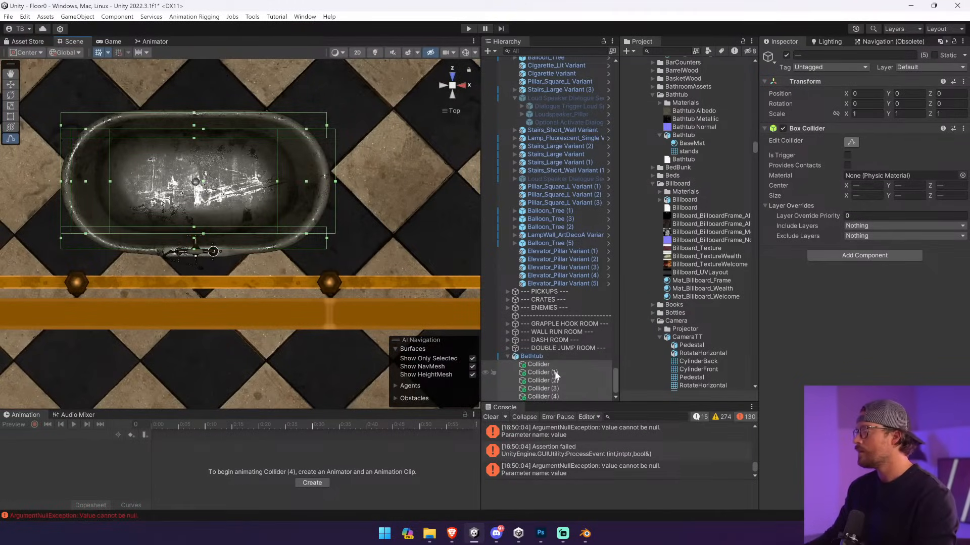
left_click(551, 388)
left_click(558, 397, "ctrl")
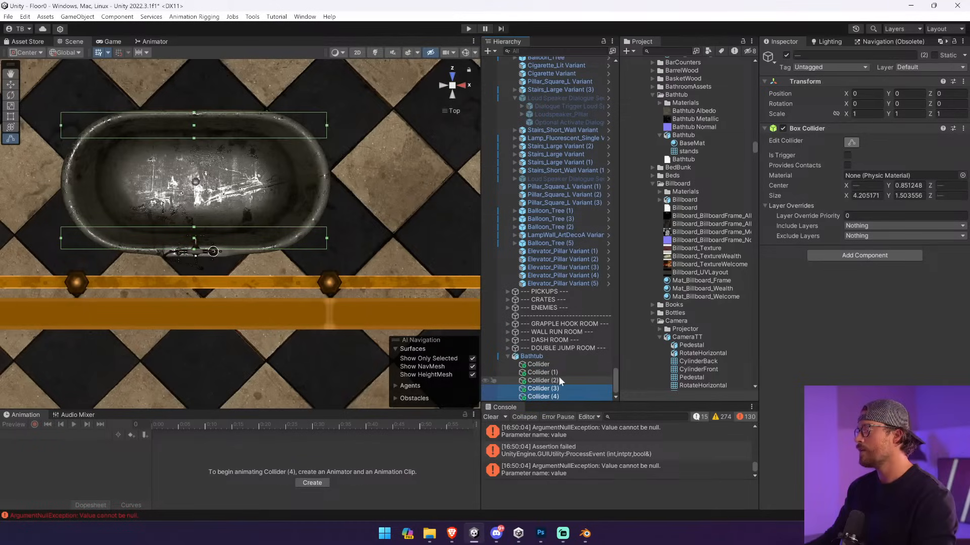
left_click(558, 380, "ctrl")
left_click(559, 373, "ctrl")
left_click(559, 372)
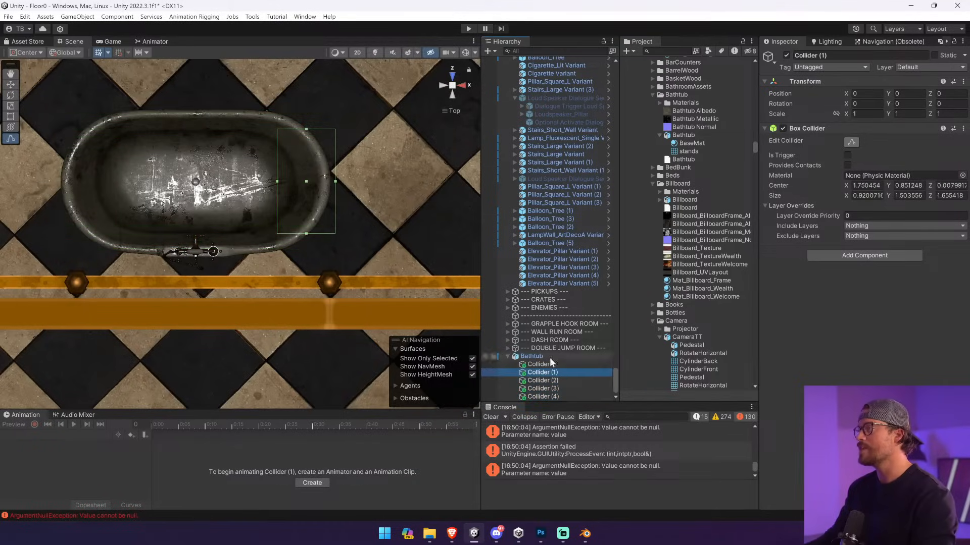
left_click_drag(334, 183, 326, 182)
- Shorten the base collider at the tub's positive-X end to a length of about 3.89, keeping it inside the end wall
left_click(546, 365, "ctrl")
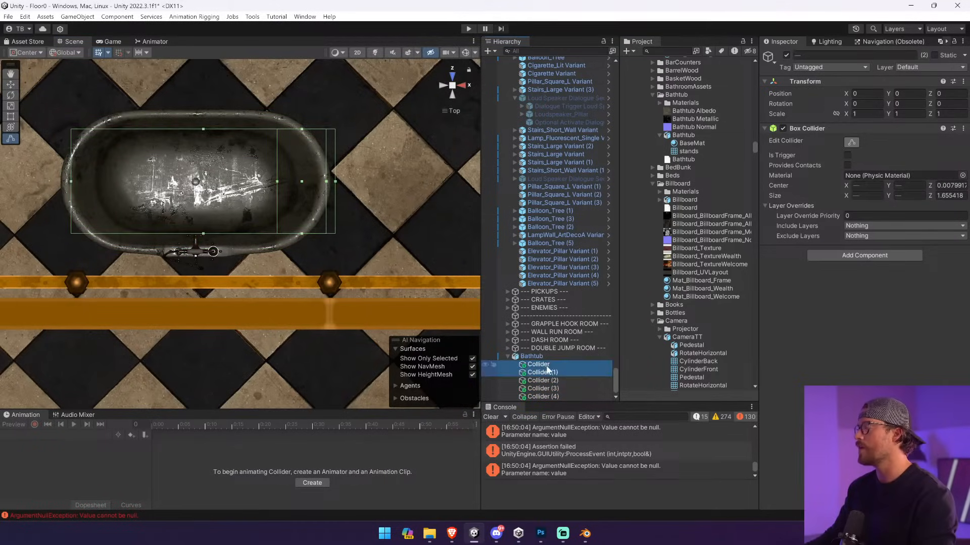
left_click(556, 381, "ctrl")
left_click(558, 389, "ctrl")
left_click(562, 405)
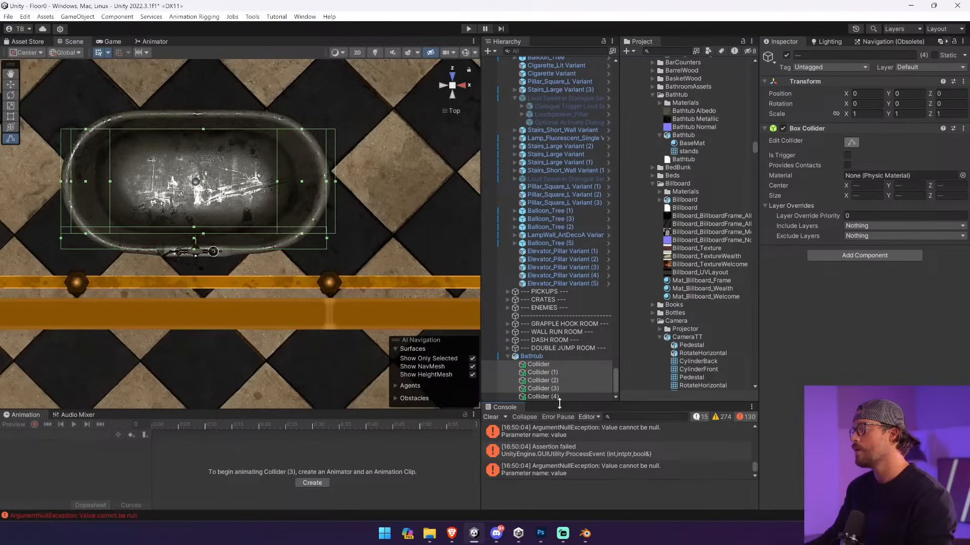
left_click(560, 396, "ctrl")
left_click(556, 372)
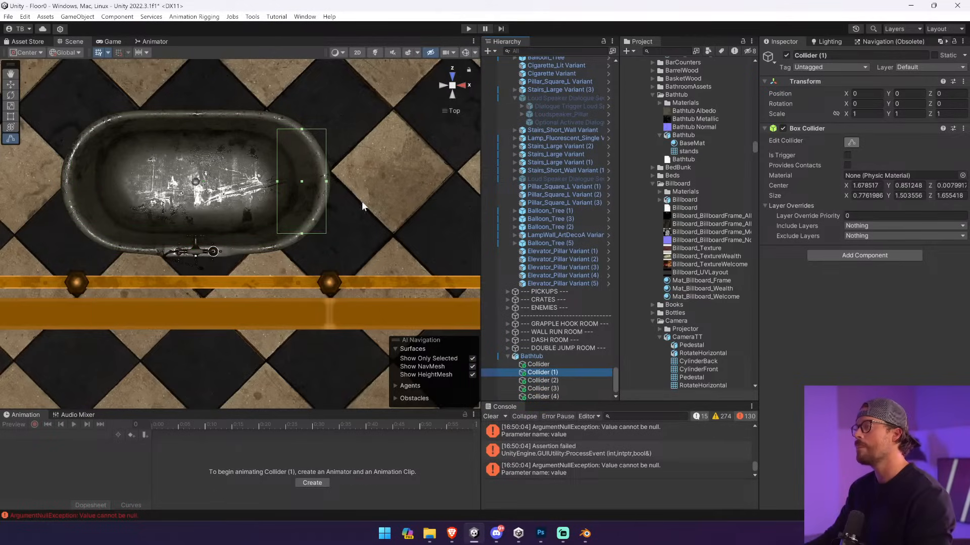
left_click(574, 380)
left_click(572, 389)
left_click(571, 396)
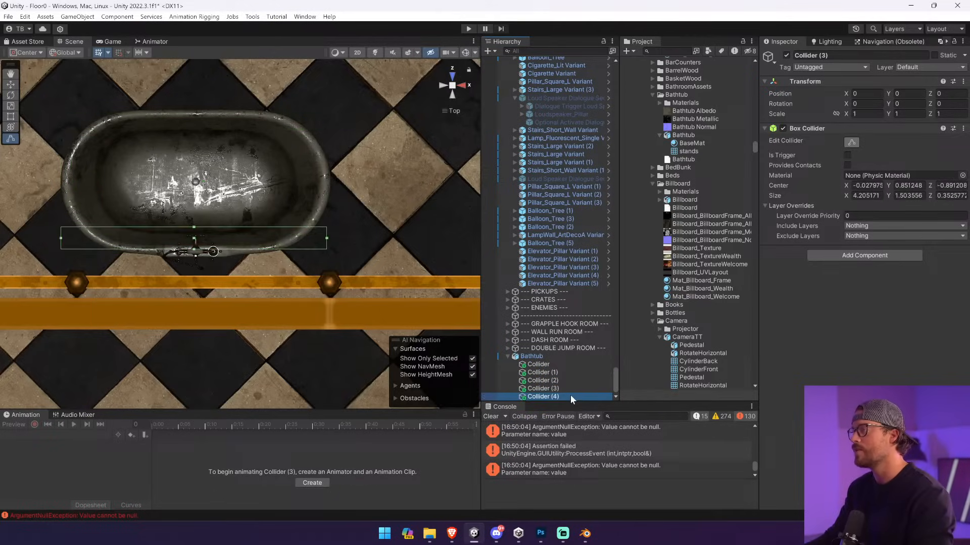
left_click(563, 365)
left_click(336, 182)
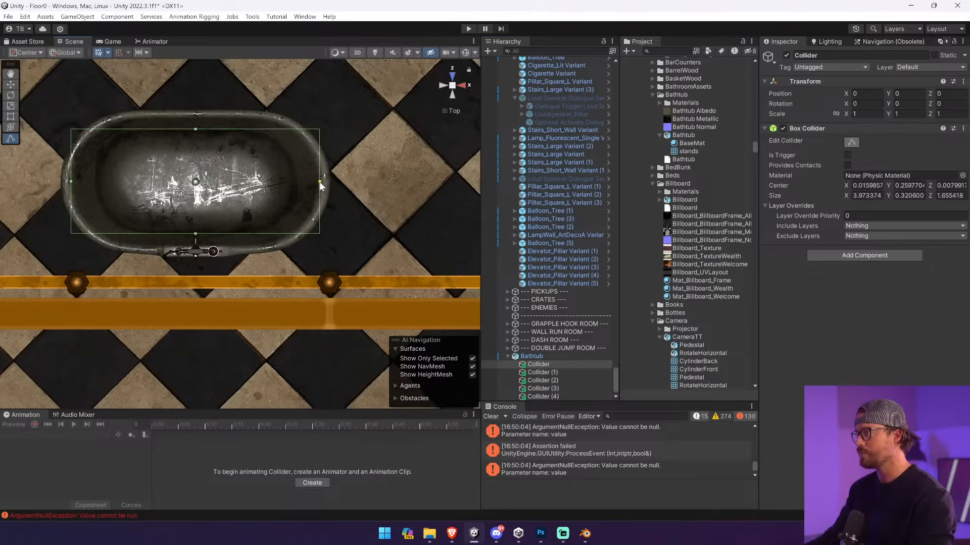
left_click_drag(319, 181, 316, 180)
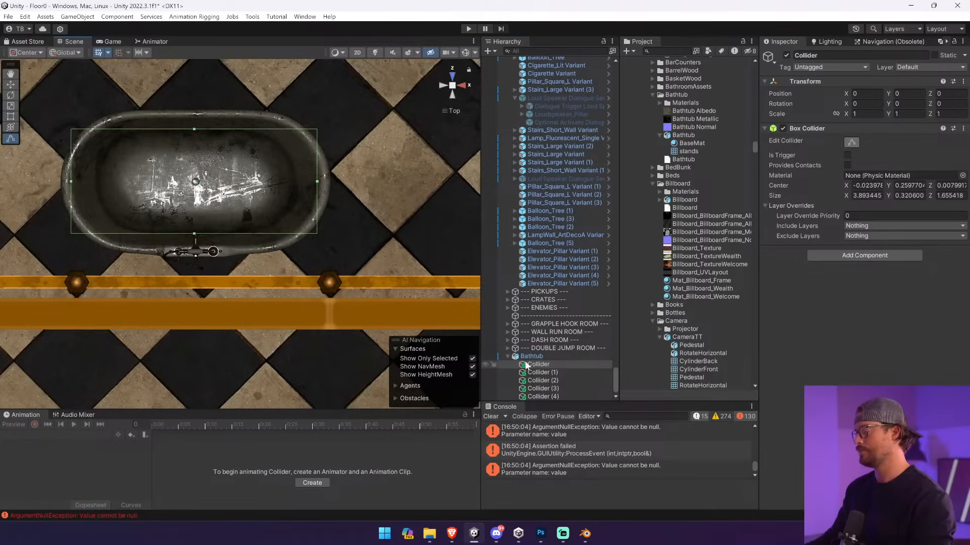
- Examine how all five colliders enclose the bathtub from several angles, finishing with the Bathtub parent object selected
left_click(565, 372, "ctrl")
left_click(566, 380, "ctrl")
left_click(566, 389, "ctrl")
left_click(565, 403, "ctrl")
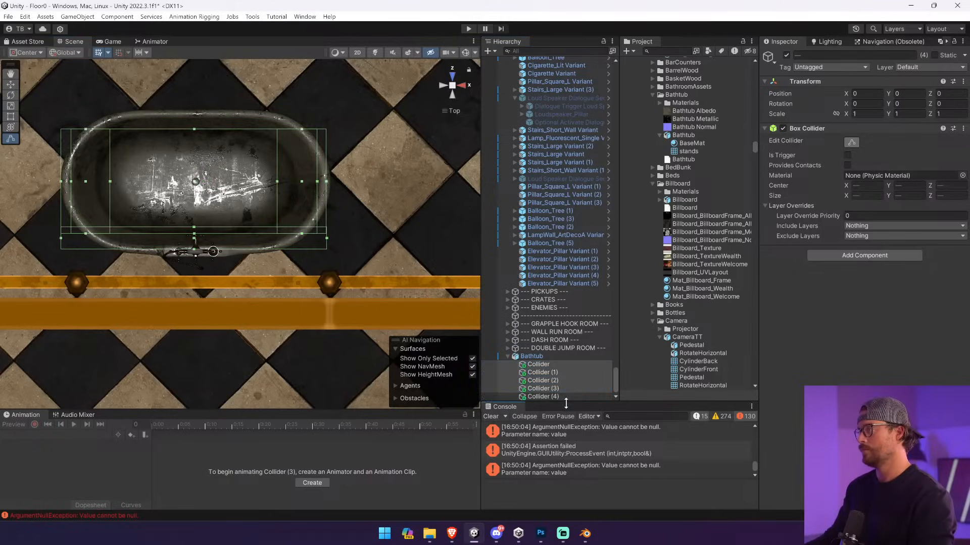
left_click(564, 398, "ctrl")
left_click_drag(306, 131, 99, 536, "alt")
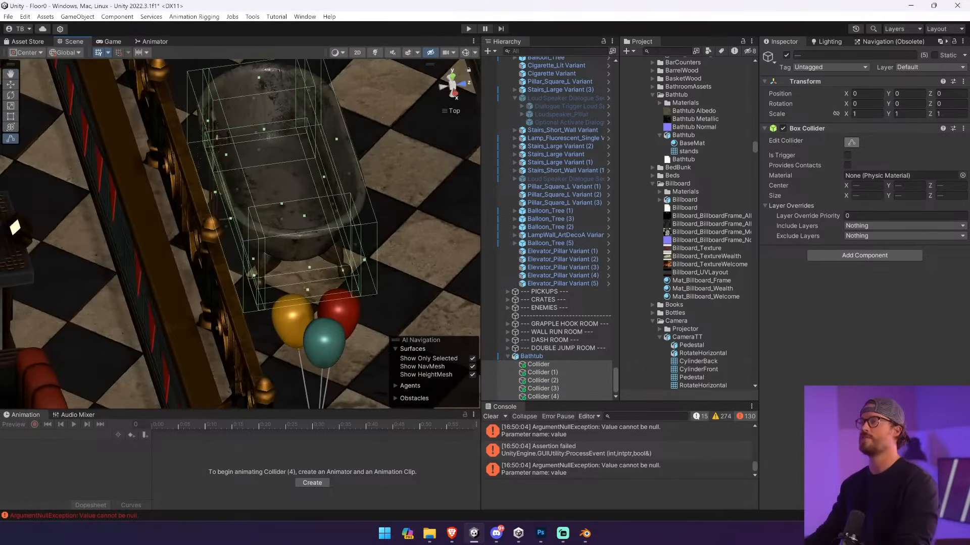
left_click(560, 355)
left_click_drag(404, 258, 217, 144, "alt")
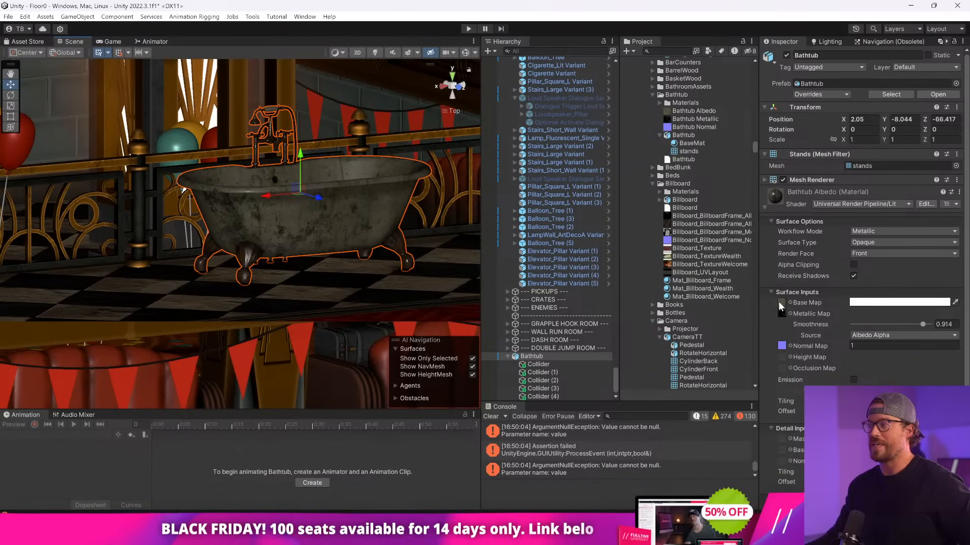
- Select the railing beside the bathtub and open its material's base map texture in Photoshop
left_click(135, 148)
scroll(808, 354, "down", 5)
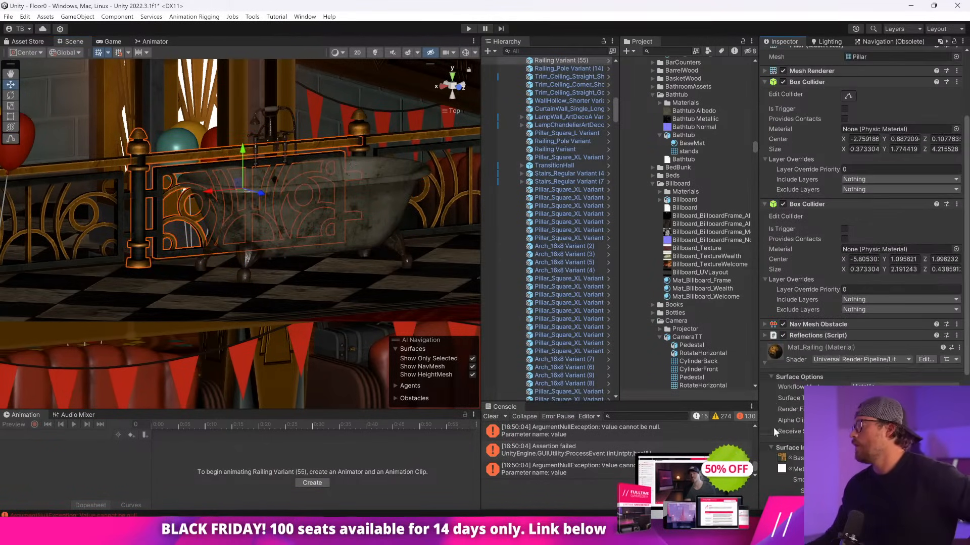
left_click(782, 460)
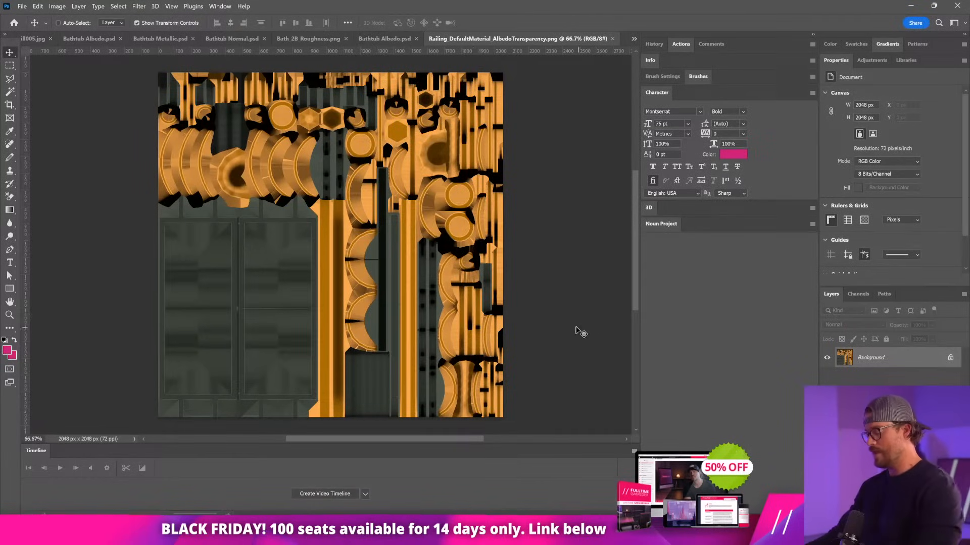
- Sample the dark orange-gold from the railing texture's vertical strip and ready the Paint Bucket on Bathtub Albedo.psd
key("i")
left_click_drag(325, 253, 334, 238)
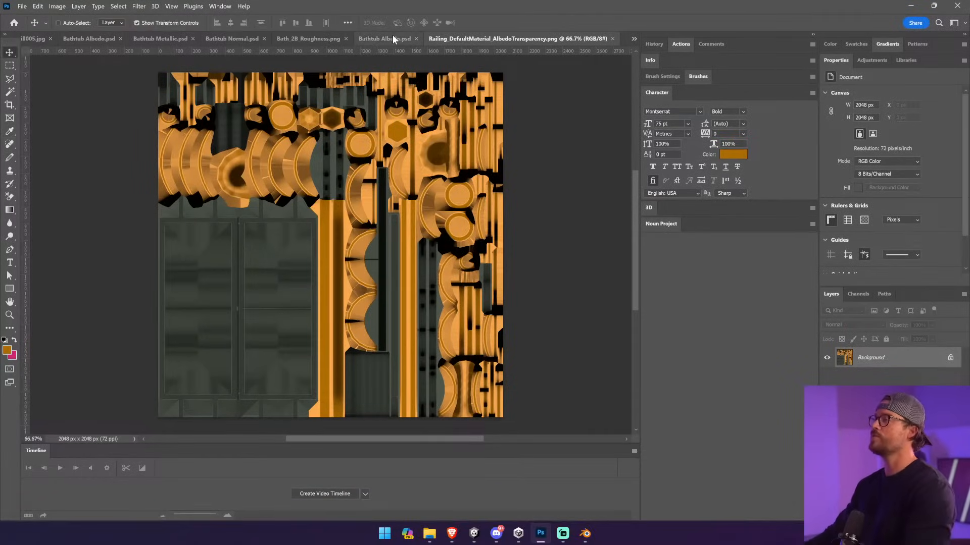
left_click(391, 37)
left_click_drag(10, 209, 33, 219)
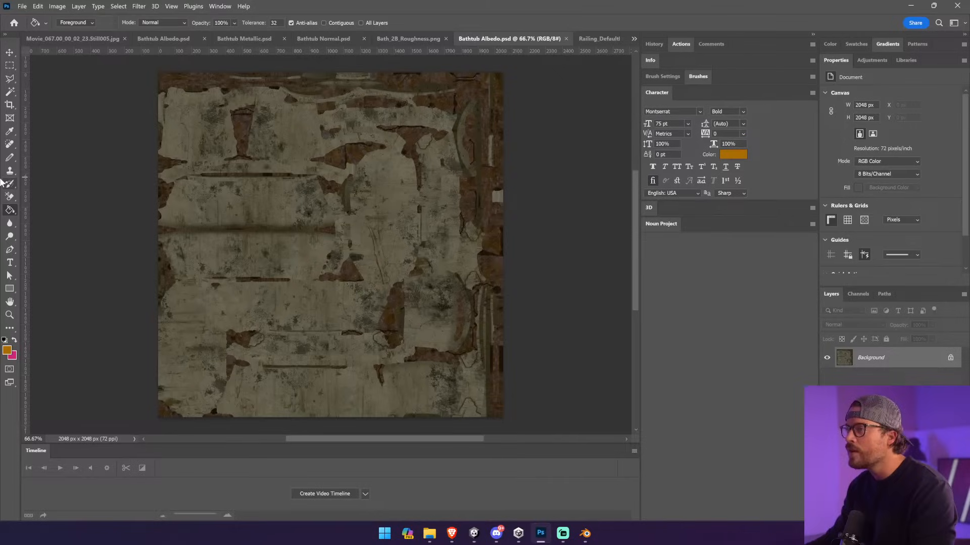
- Switch to the browser and examine the wireframe and UV layout previews on the Bath 2B model's TurboSquid page
mouse_move(457, 536)
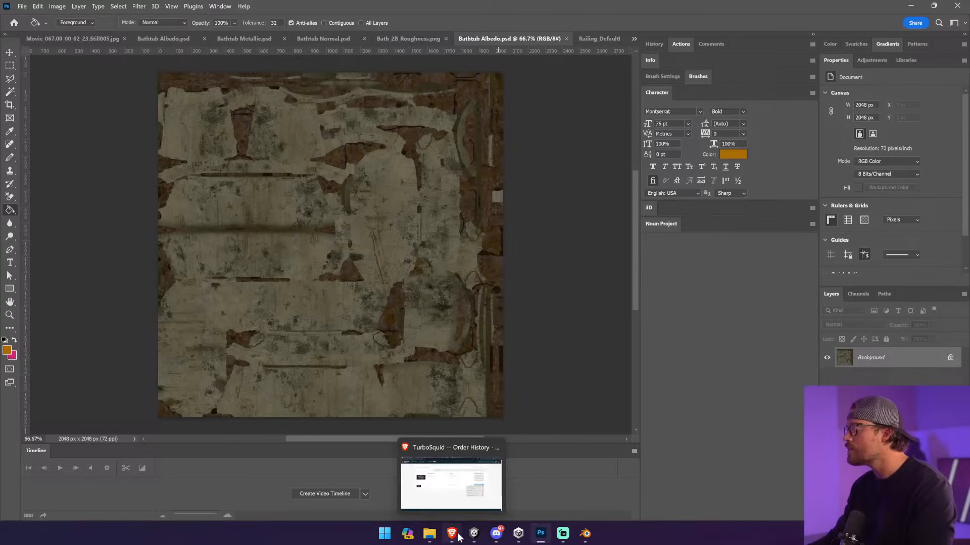
left_click(455, 483)
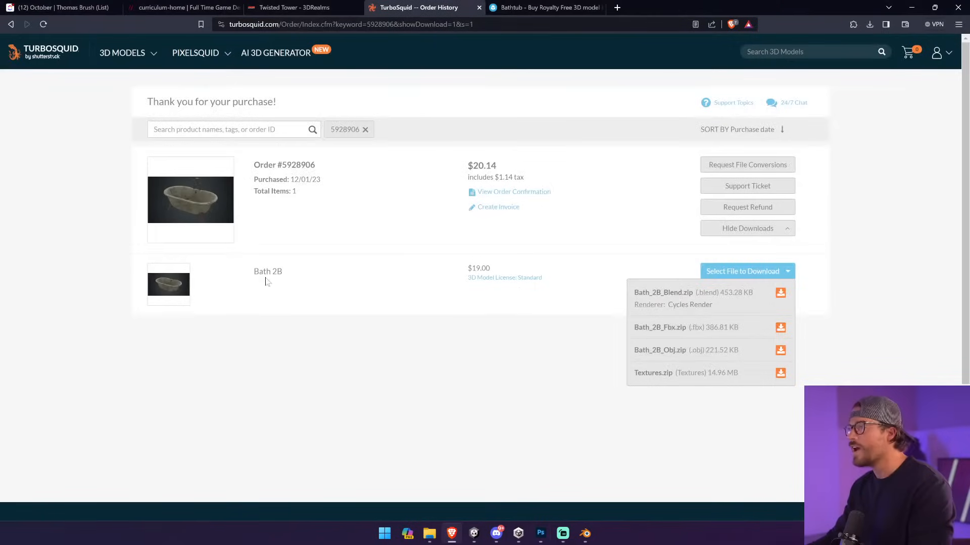
left_click(209, 217)
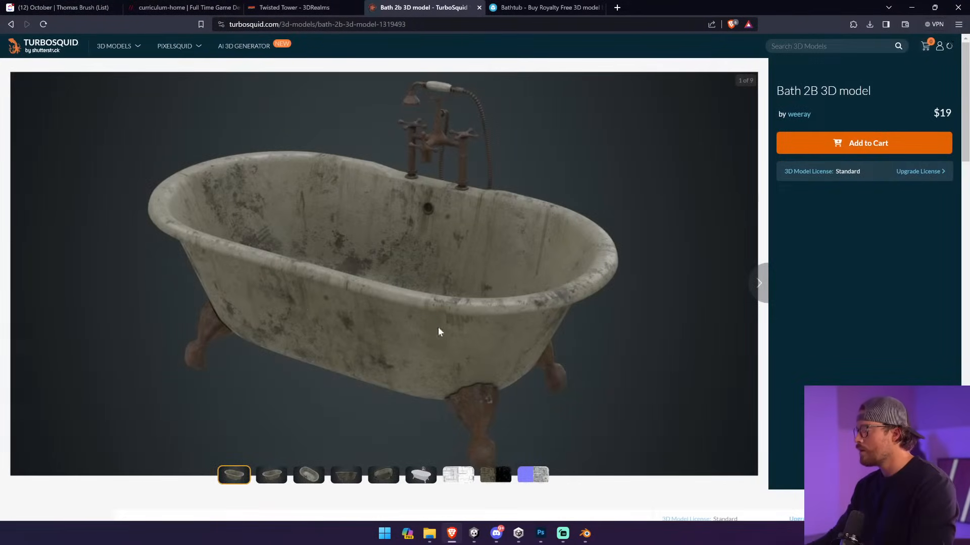
left_click(459, 477)
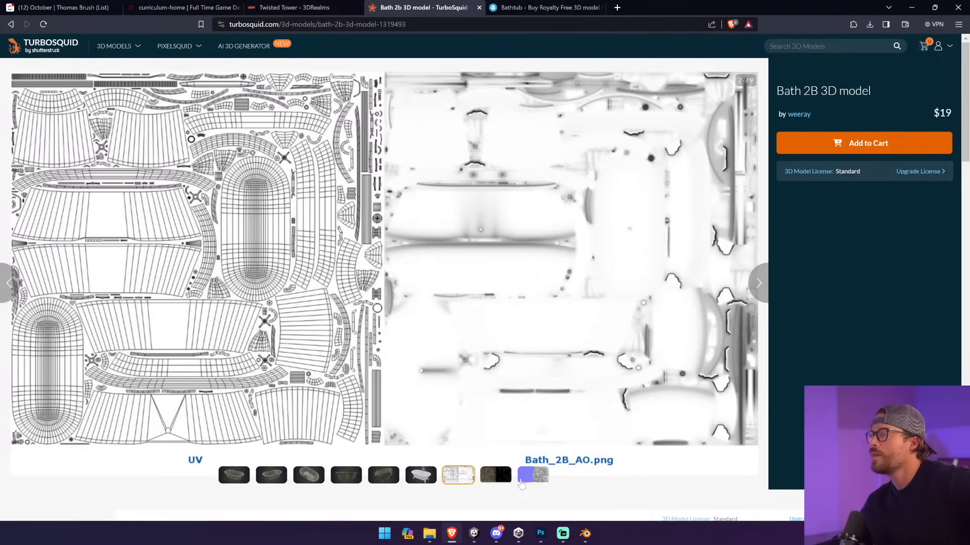
left_click(422, 476)
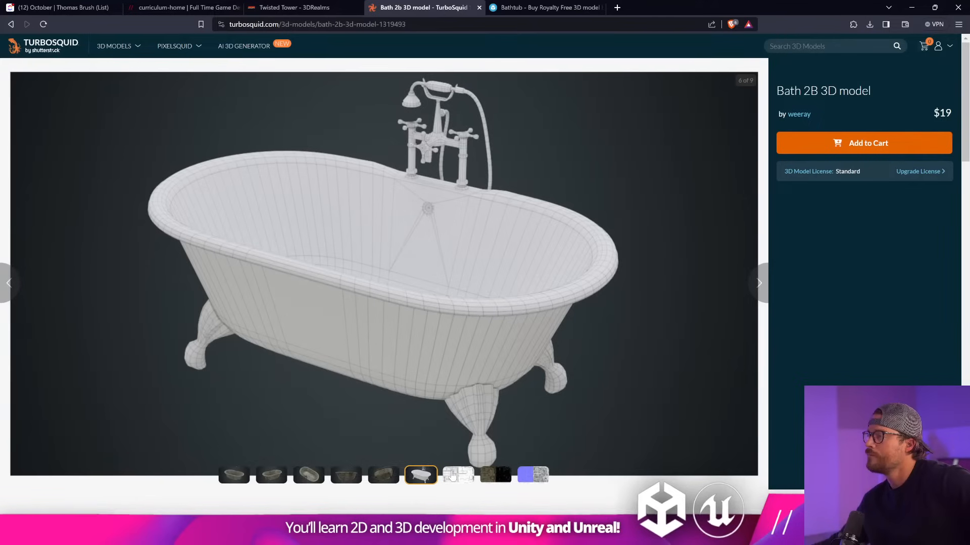
left_click(451, 478)
left_click(425, 476)
left_click(450, 477)
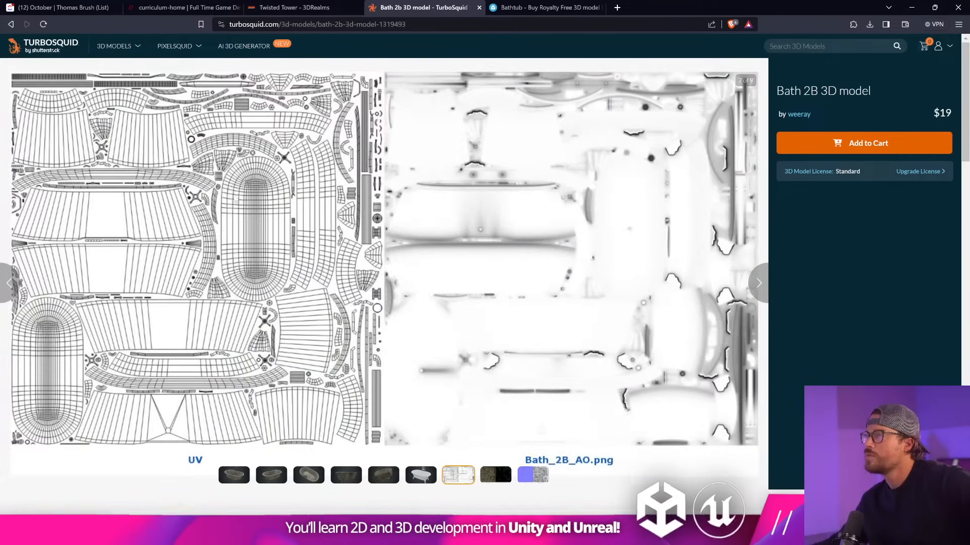
right_click(258, 167)
left_click(866, 221)
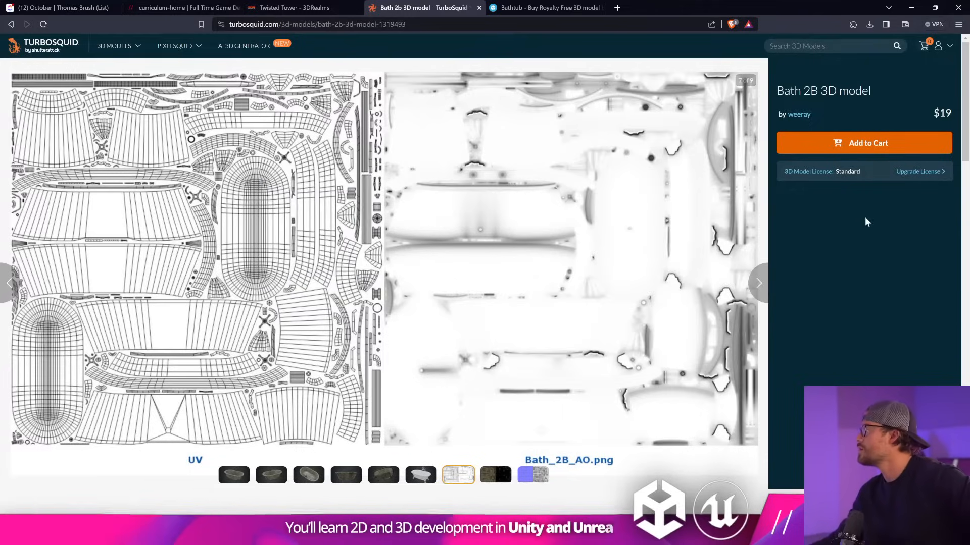
- Return to the TurboSquid order history and download Bath_2B_Blend.zip into the Downloads folder
left_click(10, 25)
left_click(753, 271)
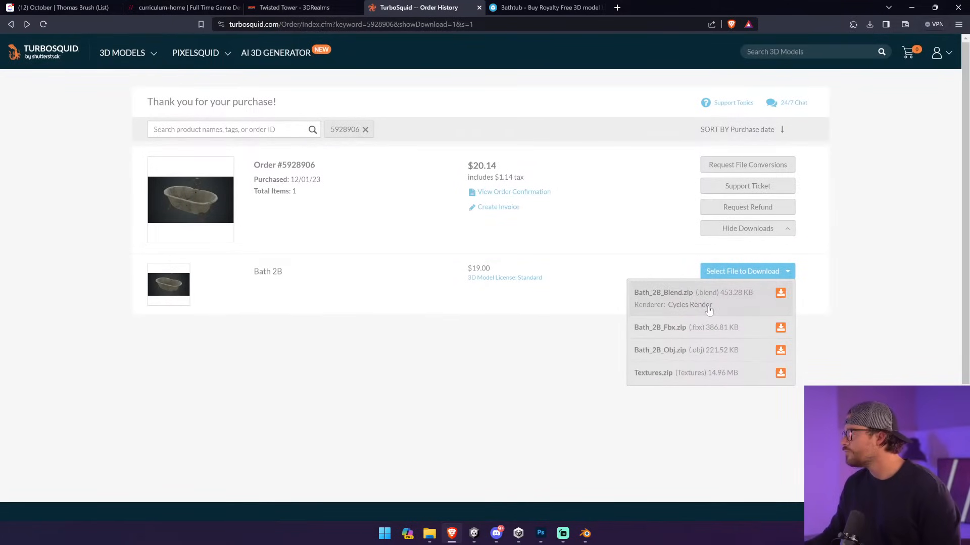
left_click(780, 294)
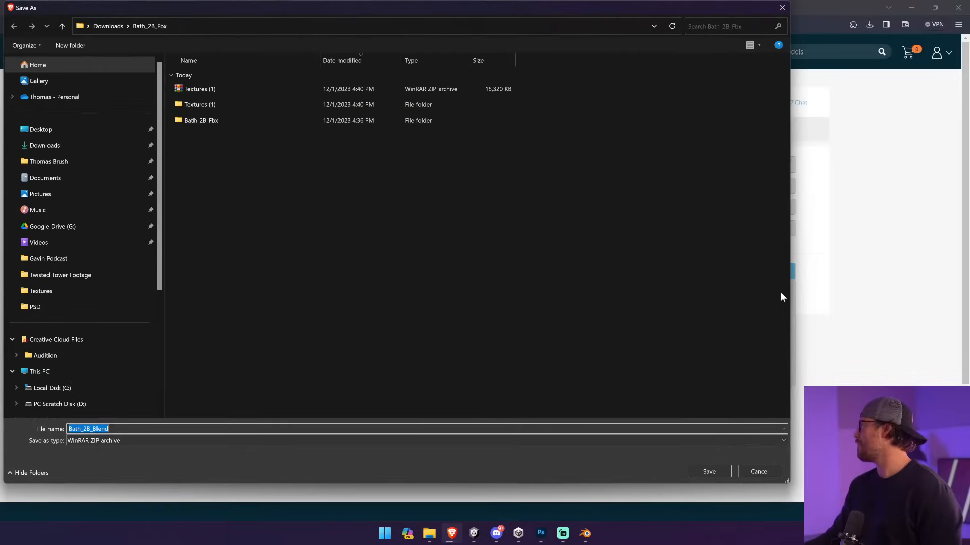
left_click(53, 145)
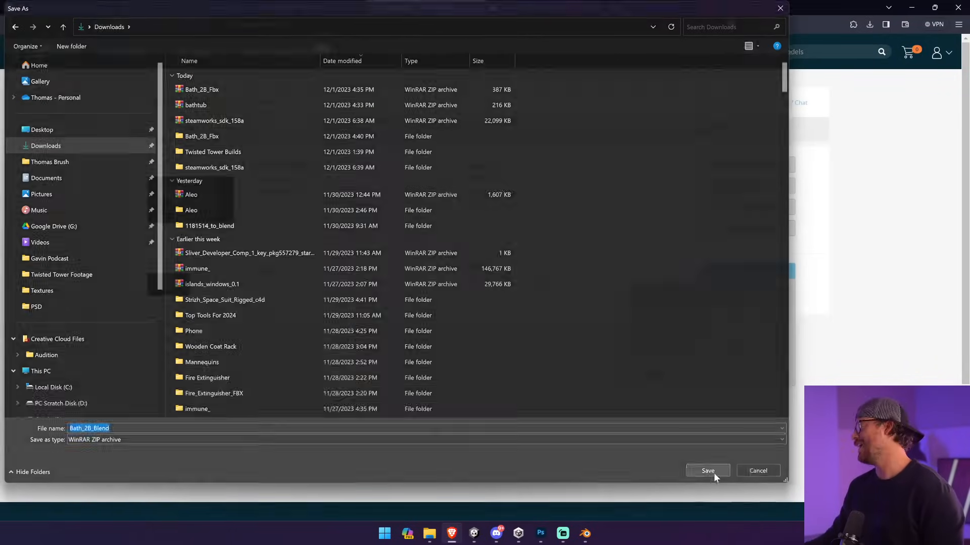
left_click(709, 471)
- Extract Bath_2B_Blend.zip to Downloads\Bath_2B_Blend and look inside the extracted folder
left_click(869, 25)
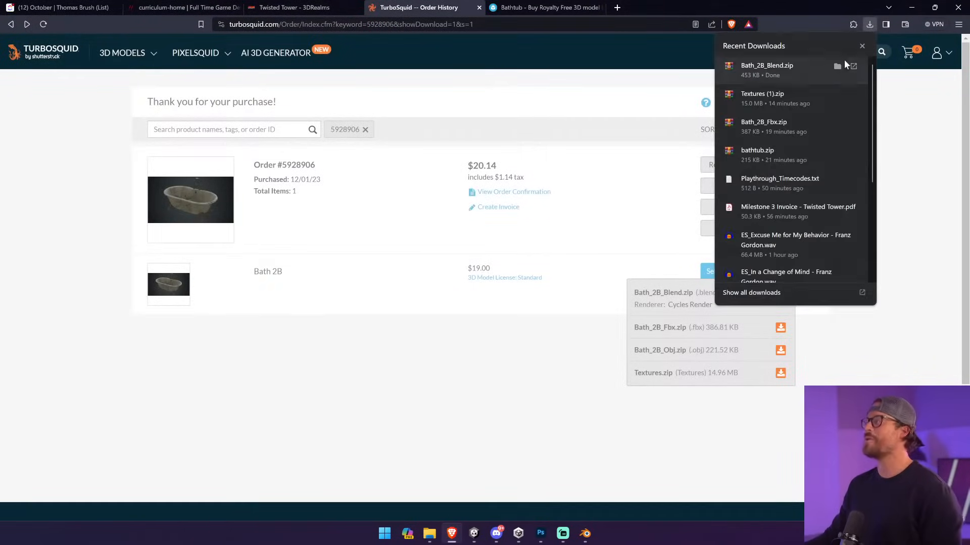
left_click(836, 64)
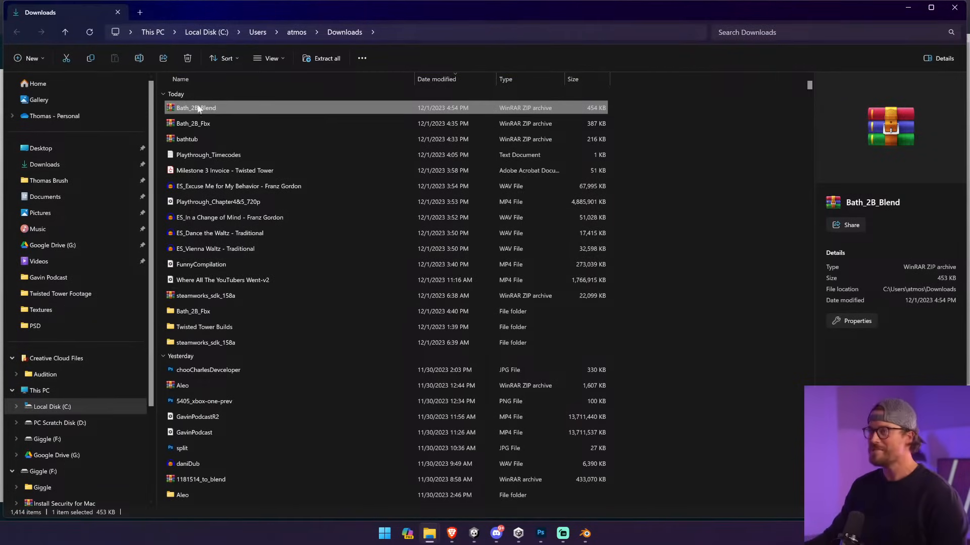
right_click(198, 108)
left_click(277, 186)
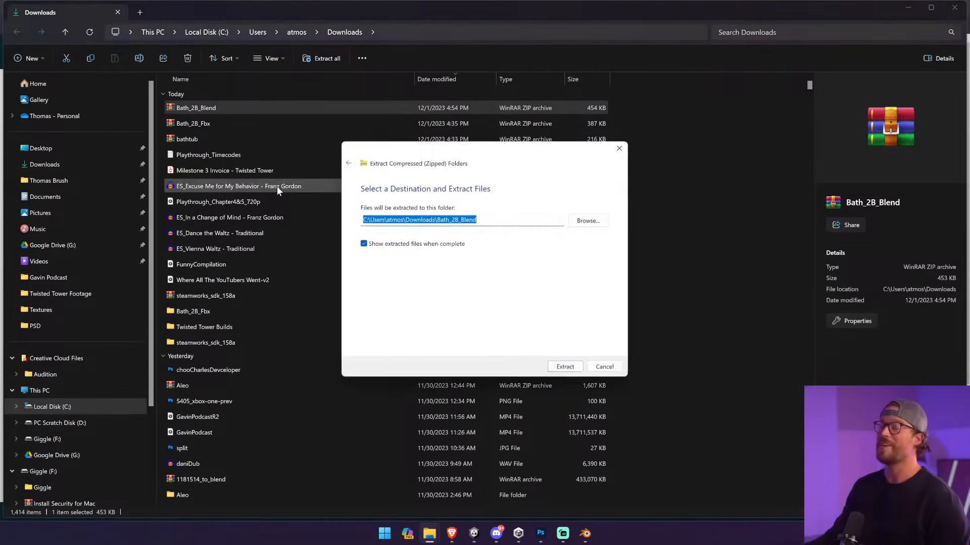
left_click(576, 370)
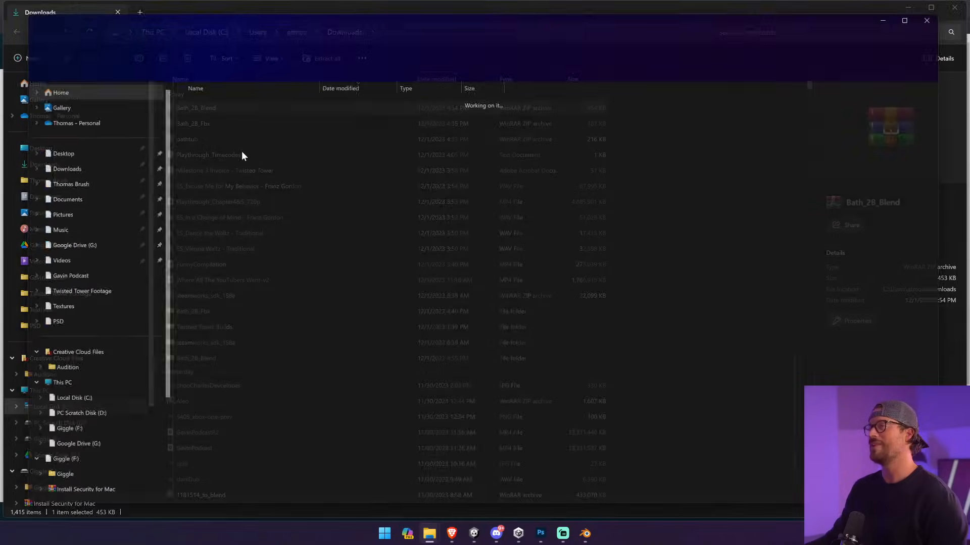
double_click(216, 112)
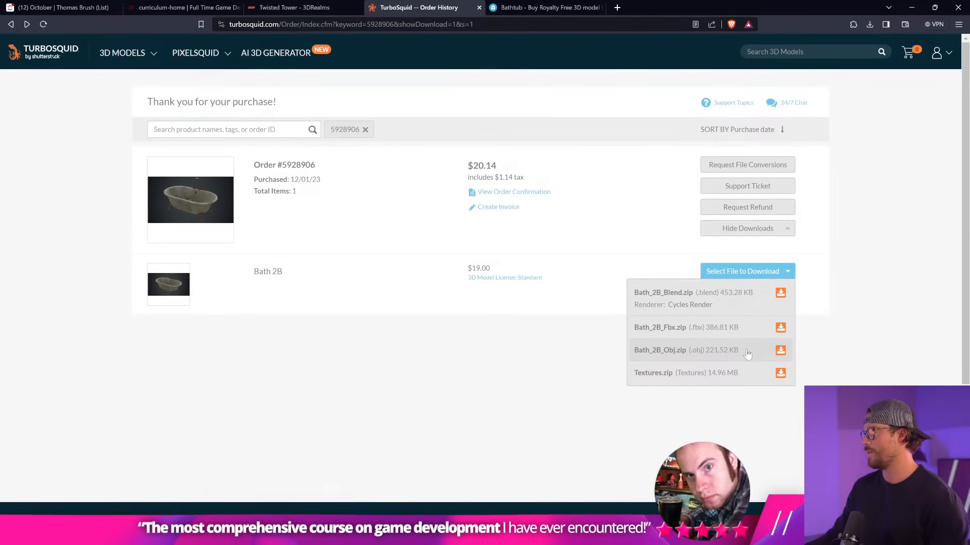
- Download the model's Textures.zip to Downloads as Textures (1) and bring up the existing Bath_2B_Fbx Textures folder
left_click(780, 373)
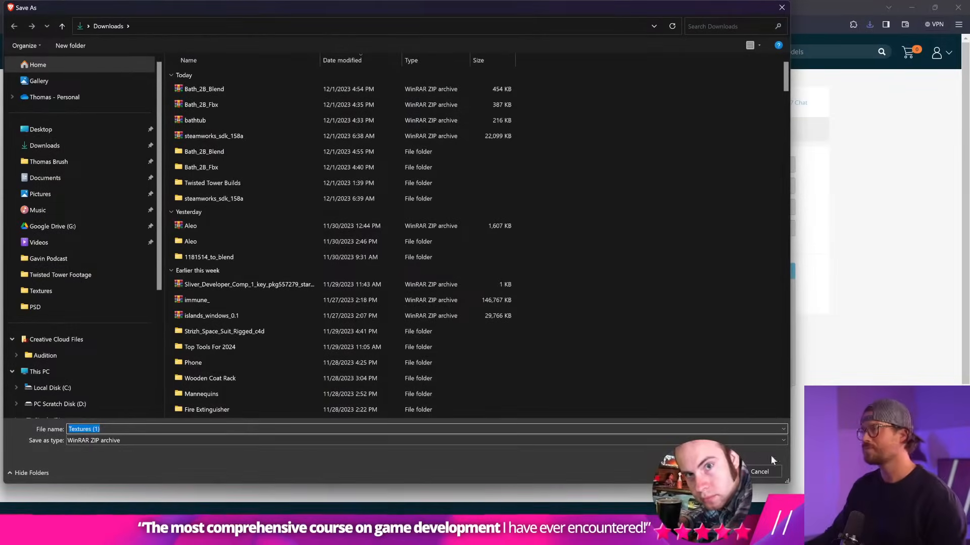
left_click(717, 472)
mouse_move(429, 533)
left_click(207, 475)
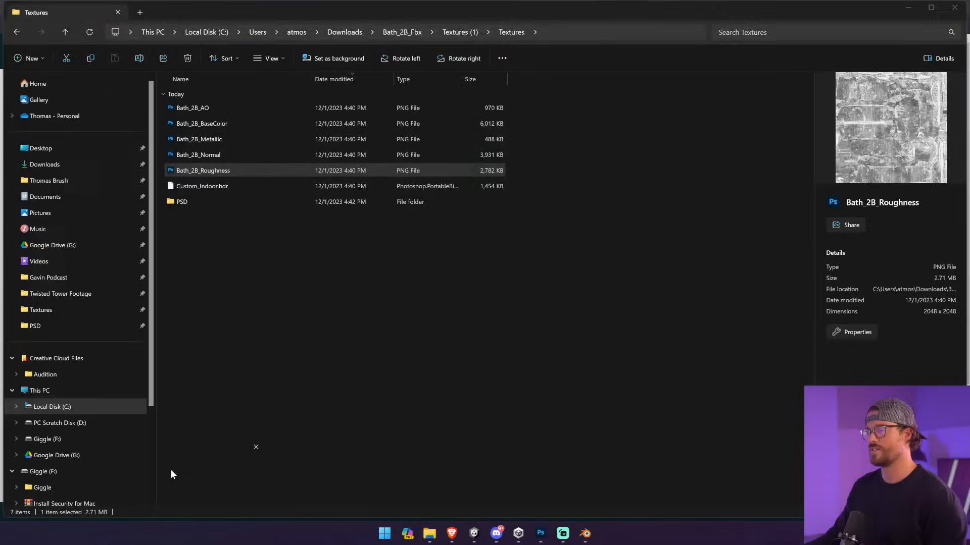
- Examine the previews of the Bath_2B PNG textures in the Textures folder, looking for a UV layout
left_click(254, 227)
left_click(242, 157)
left_click(243, 139)
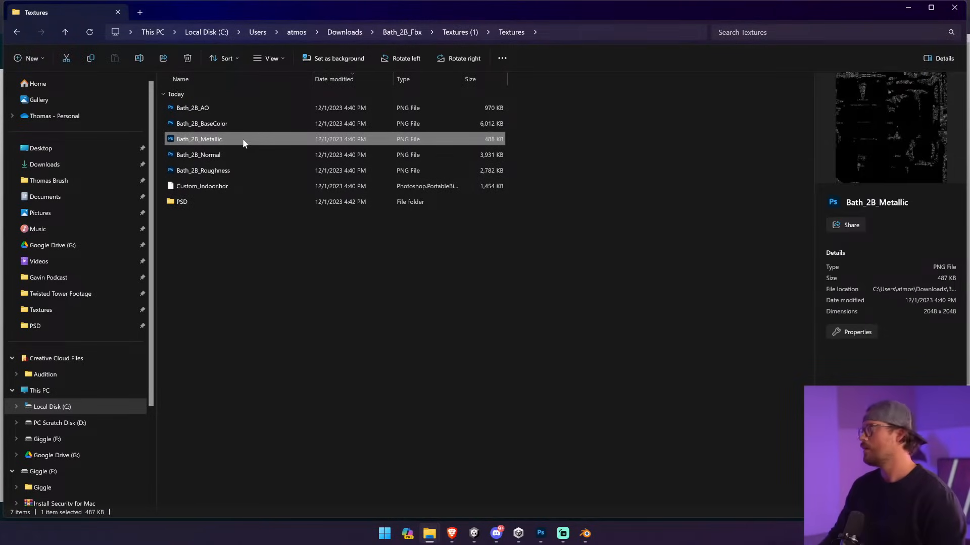
key("Down")
key("Down")
key("Up")
key("Up")
key("Up")
key("Up")
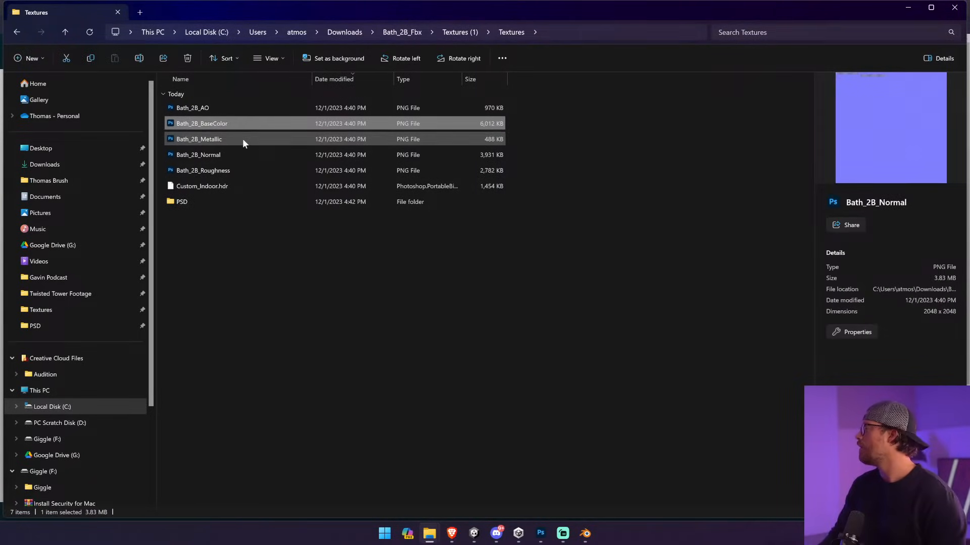
key("Down")
key("Down")
key("Down")
key("Down")
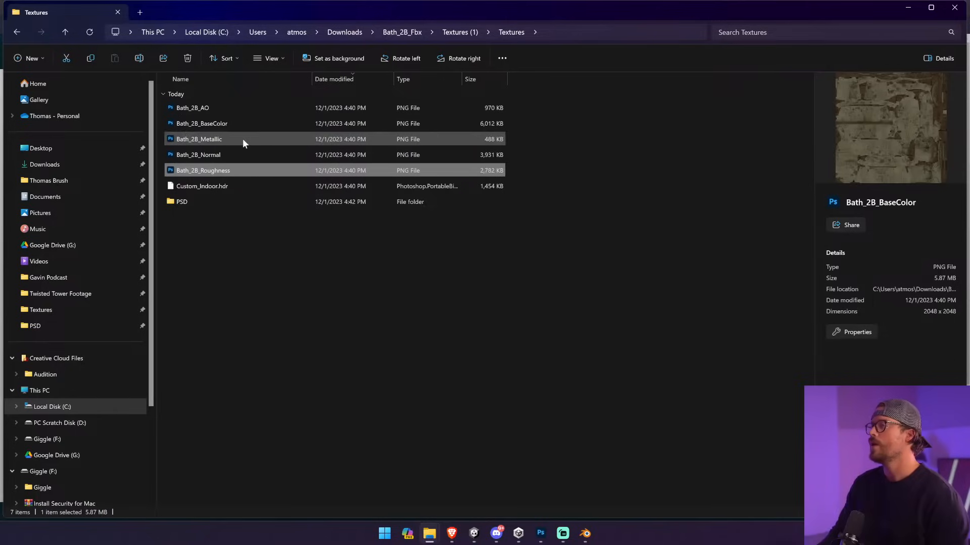
- Switch to Blender and show the bathtub mesh in the UV Editing workspace
left_click(592, 539)
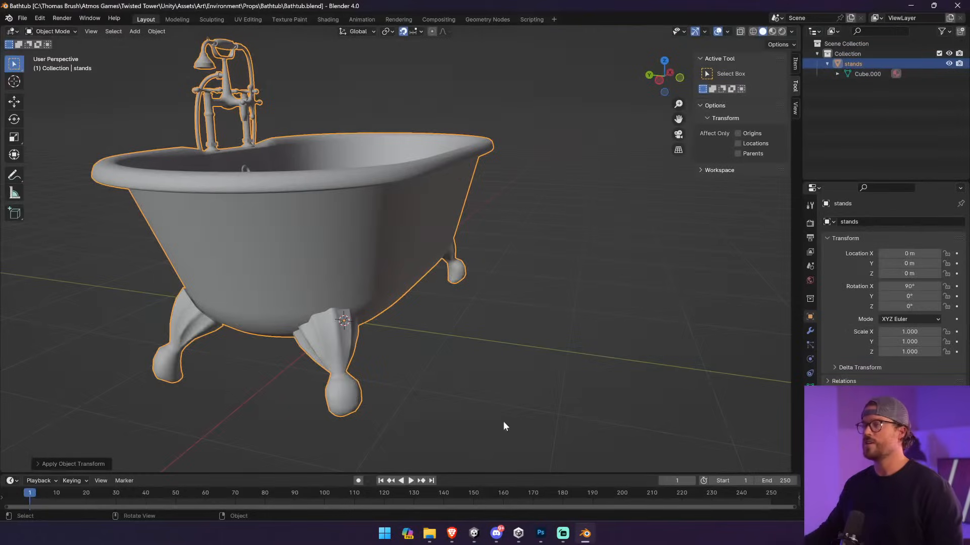
left_click(250, 19)
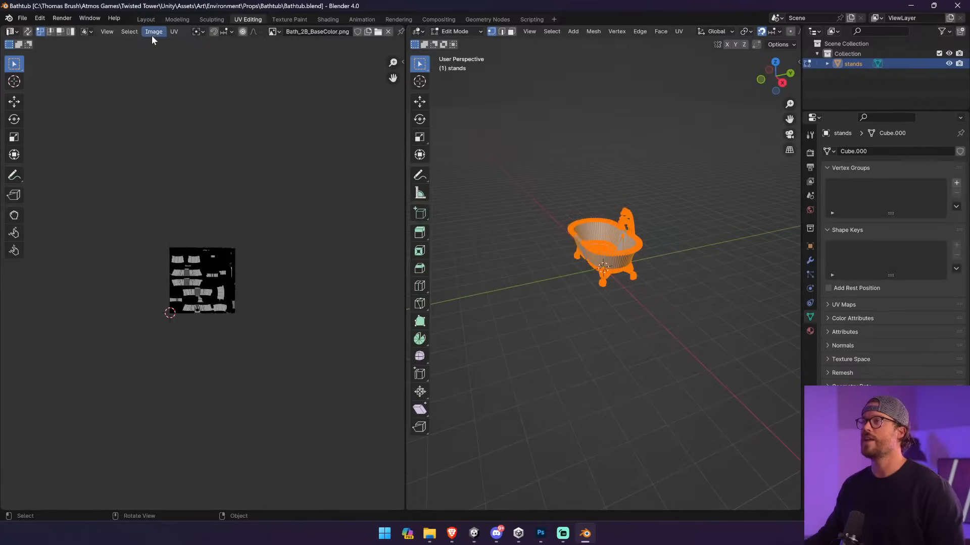
left_click(153, 31)
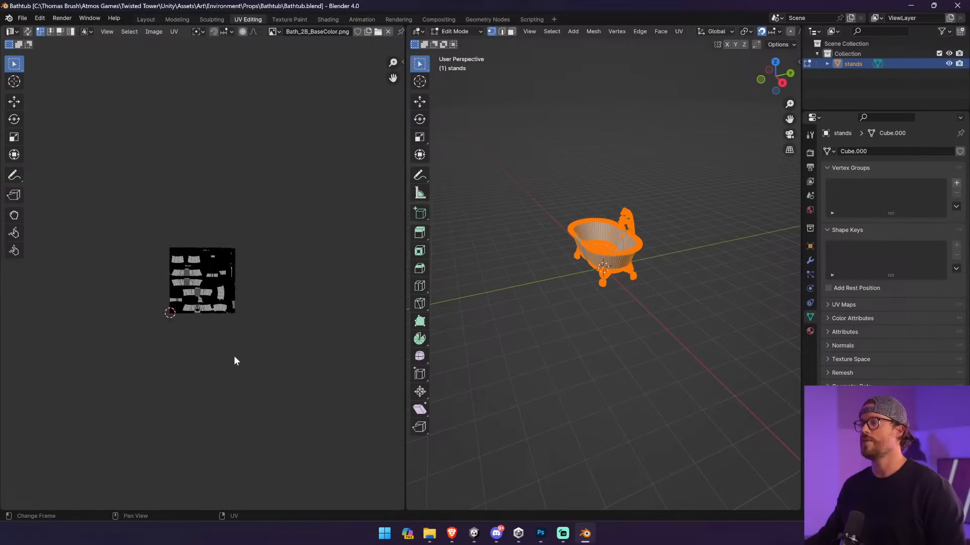
- Export the bathtub's UV layout as a PNG named Bathtub UV into Downloads\Bath_2B_Fbx\Textures (1)
left_click(174, 32)
left_click(221, 332)
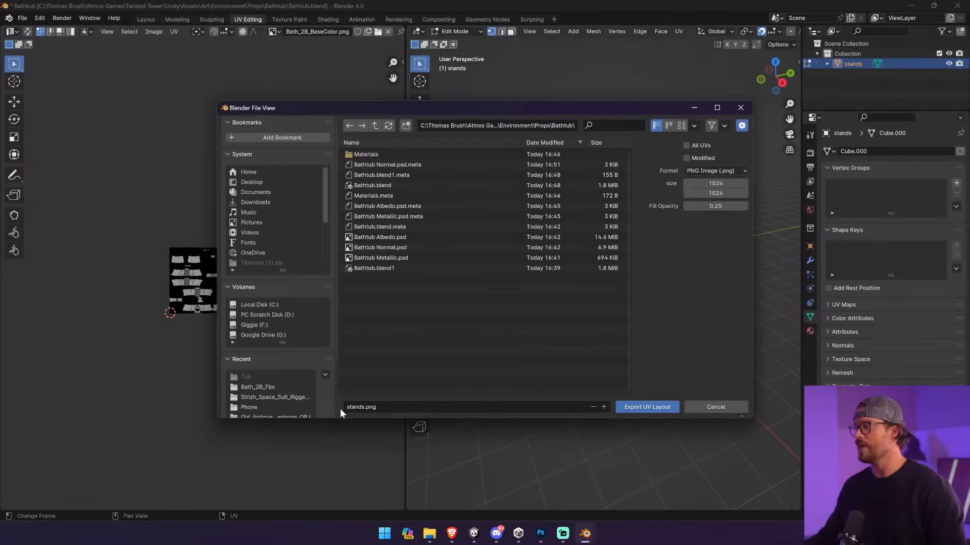
left_click(256, 192)
left_click(255, 202)
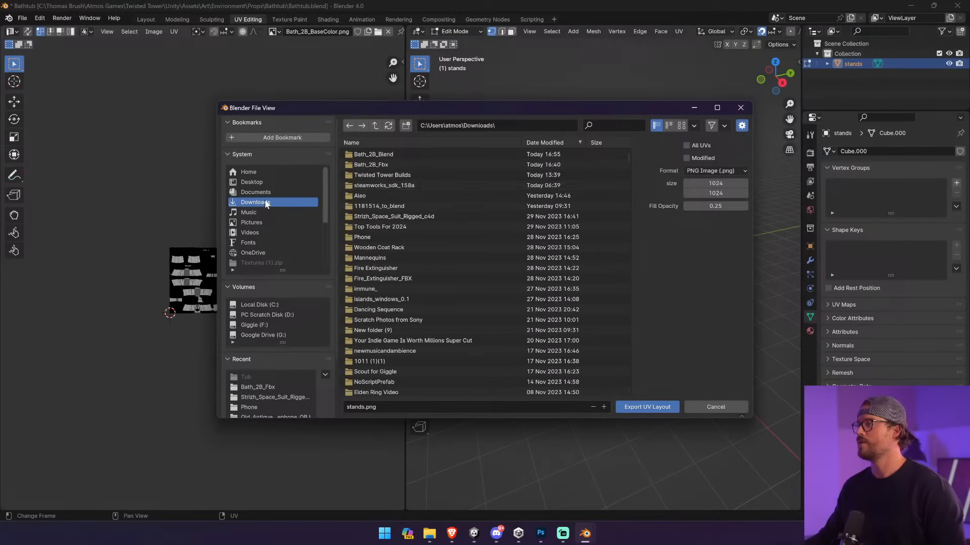
double_click(388, 164)
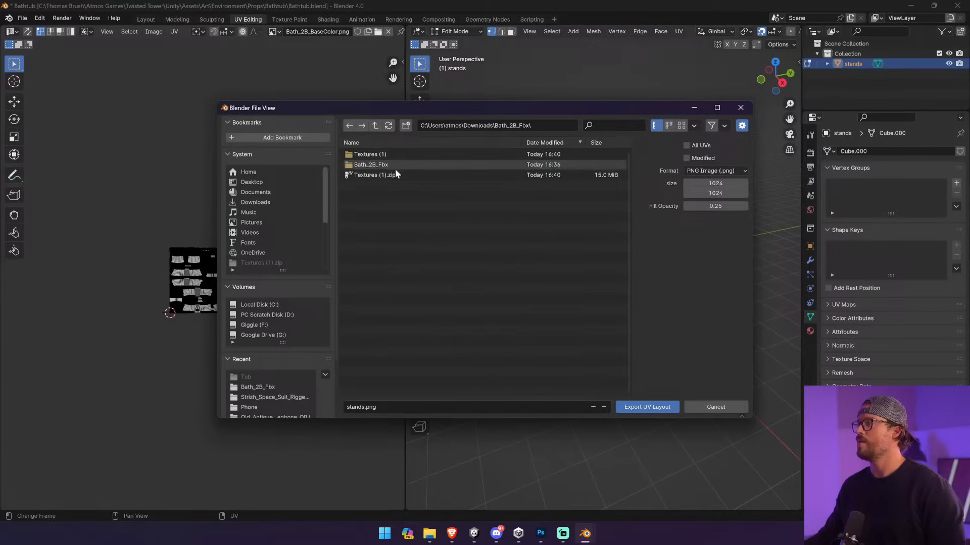
double_click(375, 154)
left_click(361, 407)
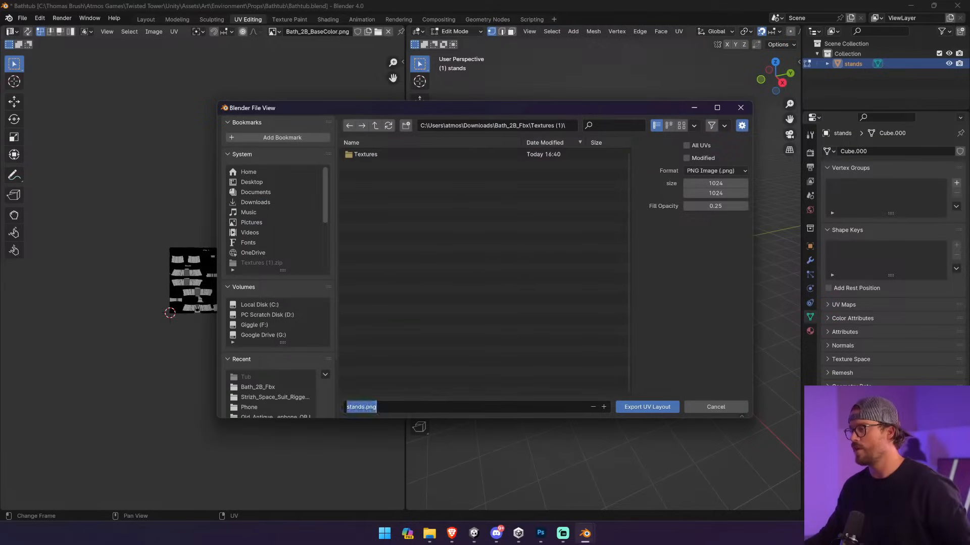
type("Bathu")
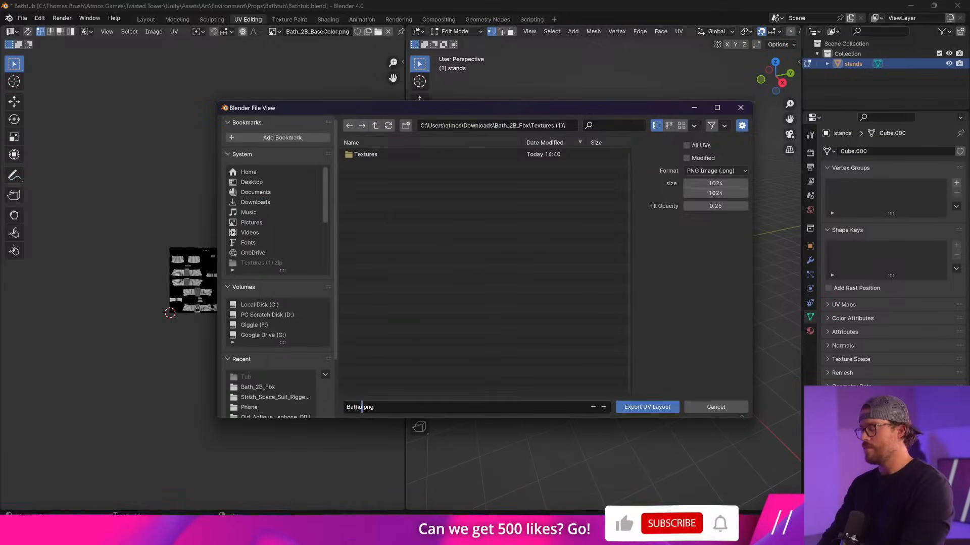
key("BackSpace")
key("BackSpace")
type("htub UV")
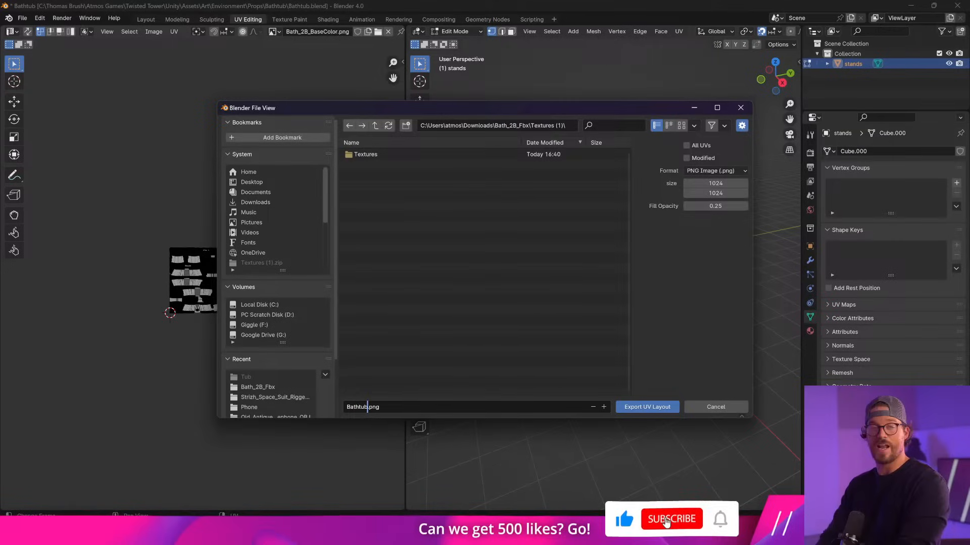
left_click(661, 408)
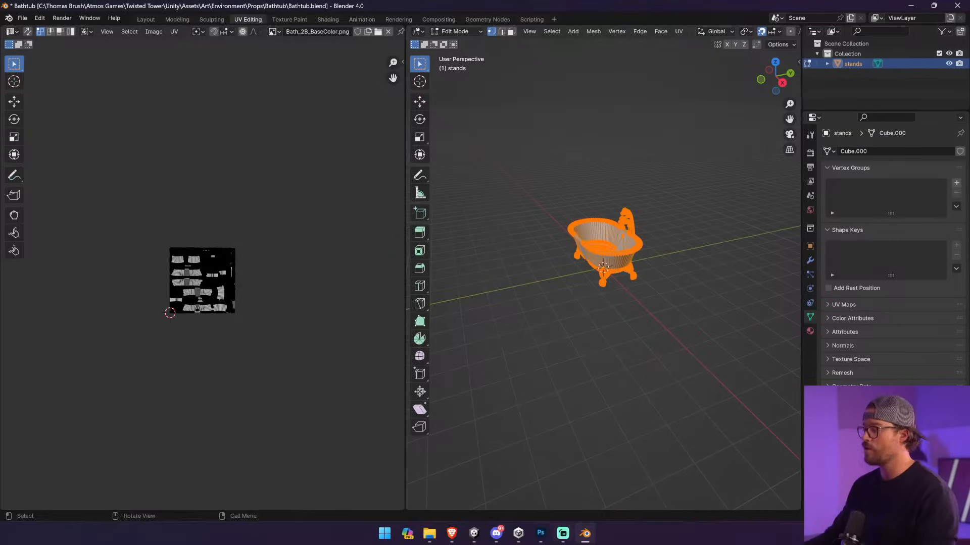
- Switch to Photoshop and place the Bathtub UV PNG from Textures (1) as an embedded image in the Bathtub Albedo document
left_click(540, 533)
double_click(17, 7)
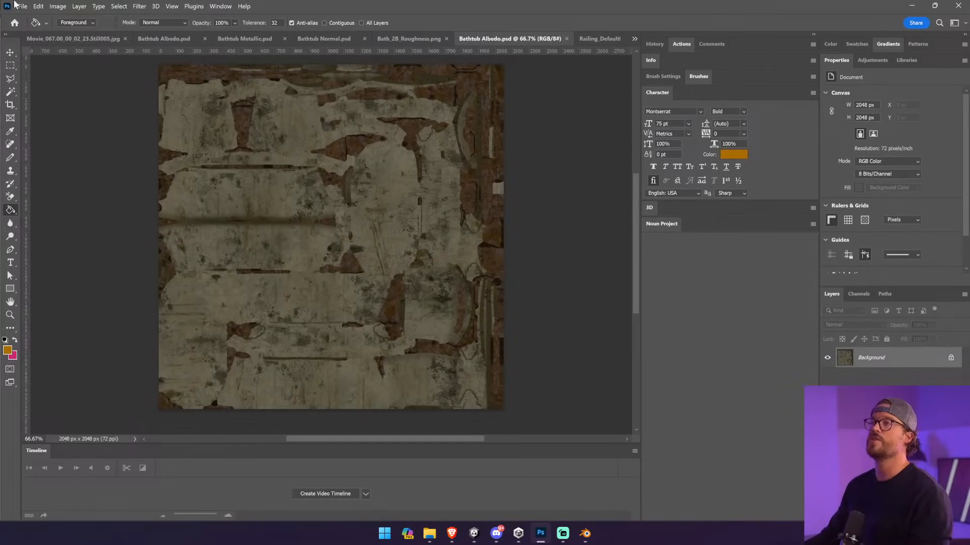
left_click(26, 9)
left_click(446, 7)
left_click(446, 7)
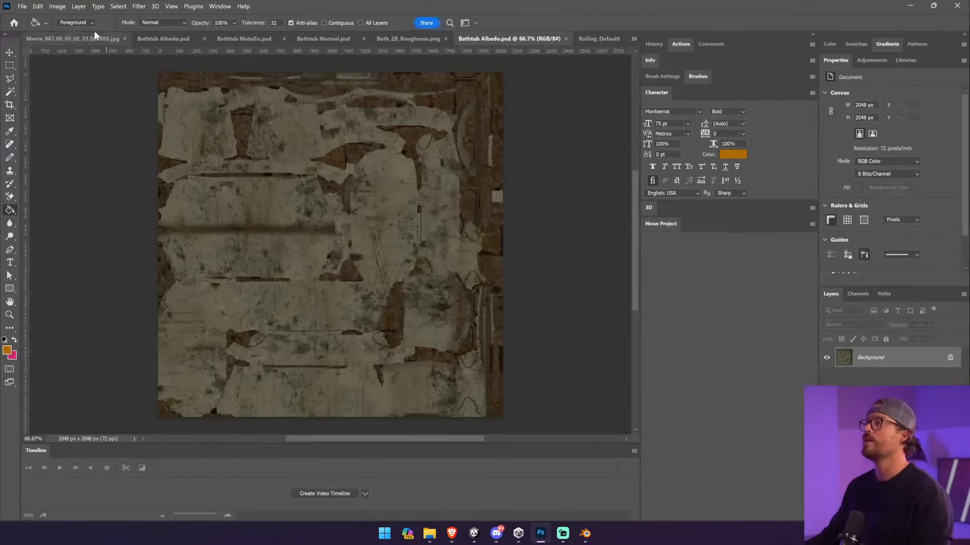
left_click(22, 6)
left_click(60, 218)
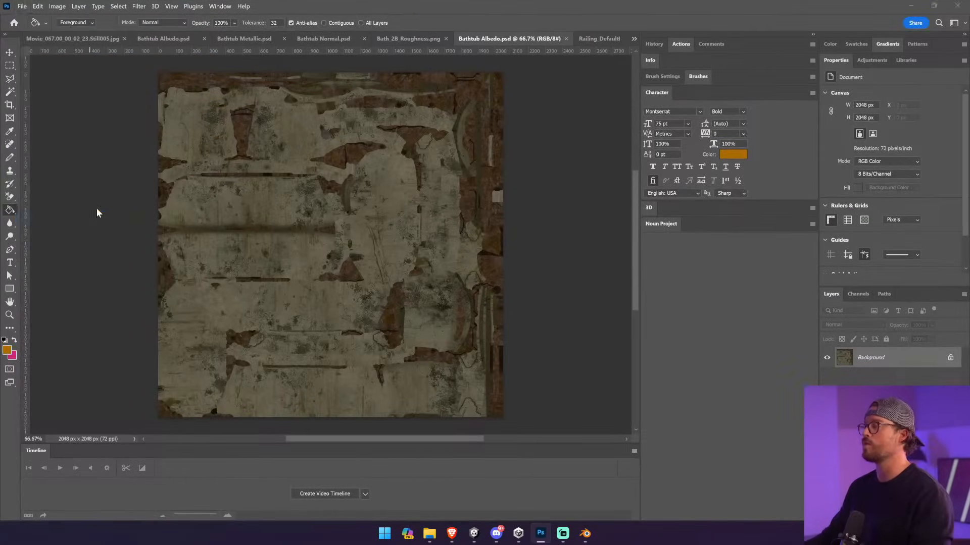
left_click(223, 26)
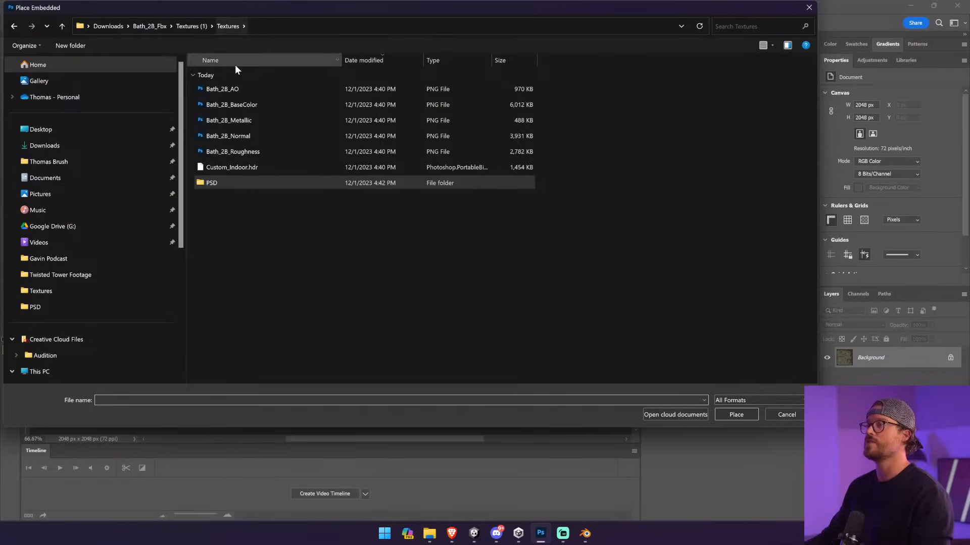
left_click(191, 26)
left_click(241, 88)
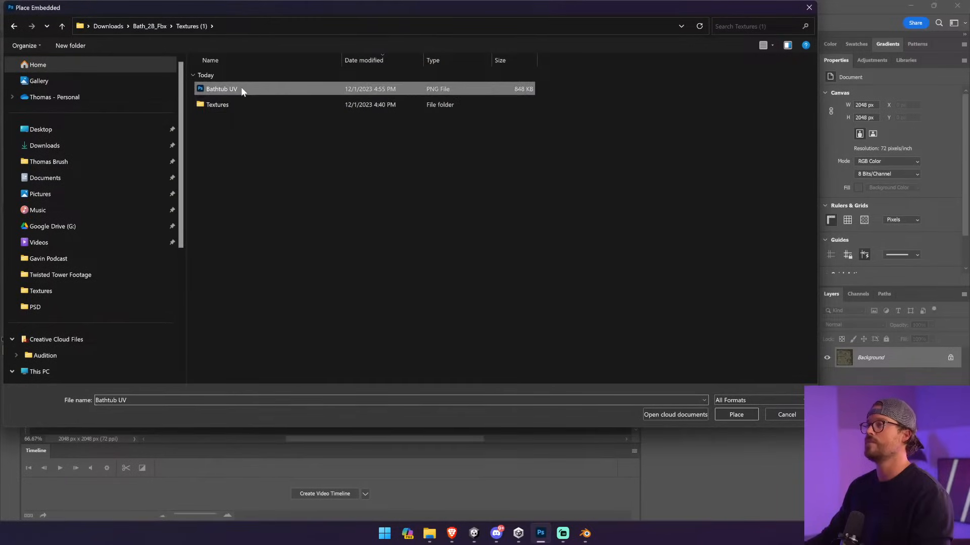
double_click(241, 88)
- Scale the placed Bathtub UV layout until it covers the albedo texture from corner to corner
left_click_drag(291, 283, 210, 127)
left_click_drag(330, 246, 505, 415)
key("Return")
- Add a blank layer above the UV layout and ready the Pencil tool with bright pink ff007b as foreground colour
key("g")
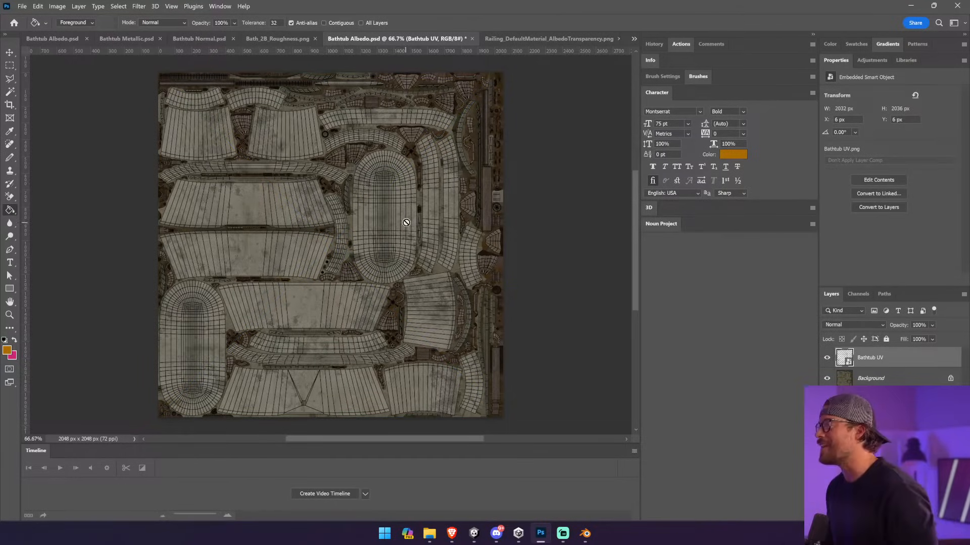
key("ctrl+shift+alt+n")
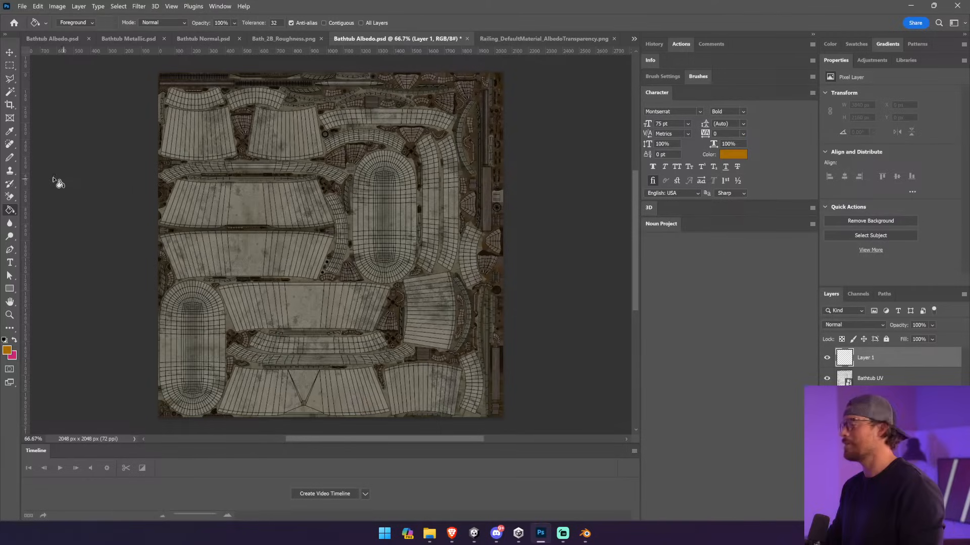
left_click(11, 159)
left_click(14, 340)
left_click(7, 349)
left_click_drag(772, 179, 827, 121)
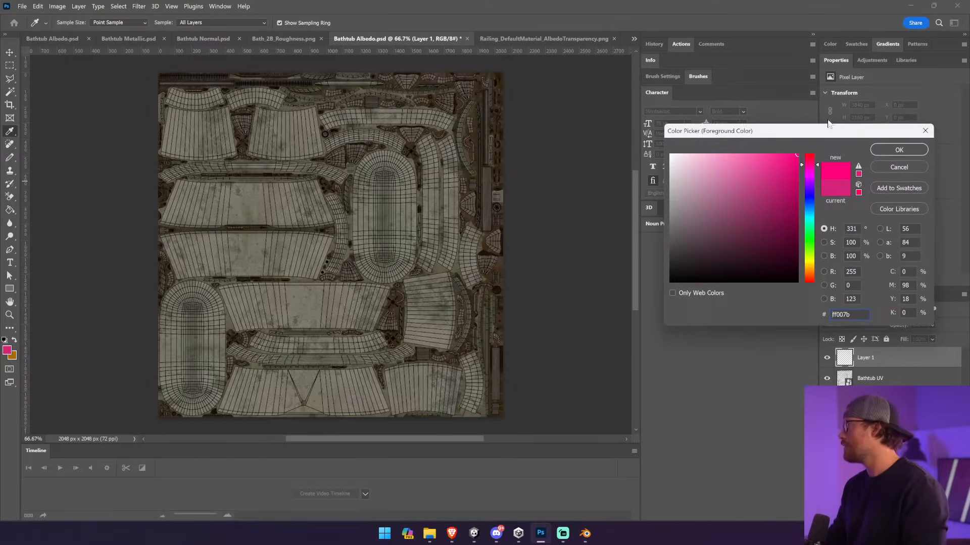
left_click(891, 151)
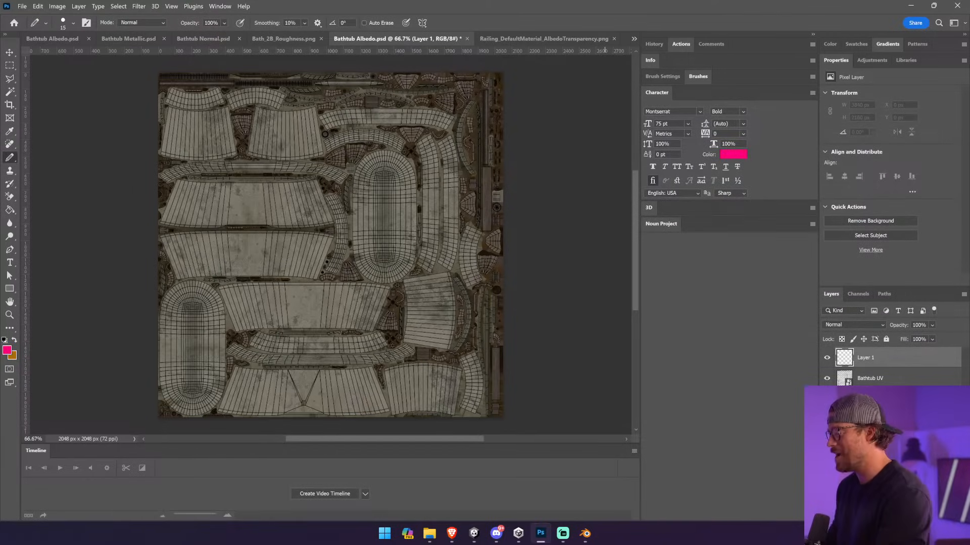
- Switch to Blender and select only parts of the bathtub's front foot to examine where its islands lie in the UV layout
left_click(582, 535)
scroll(645, 269, "up", 7)
scroll(641, 276, "down", 2)
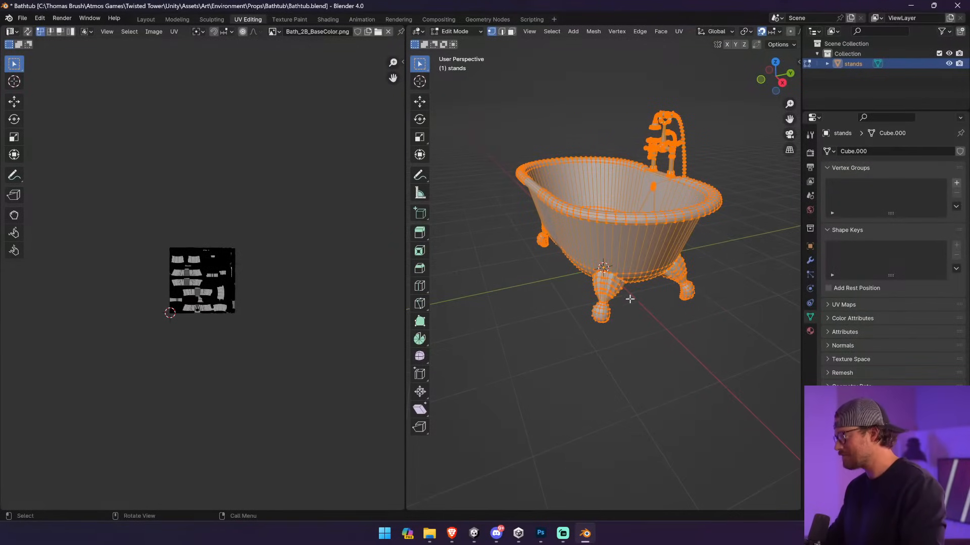
key("alt+a")
key("l")
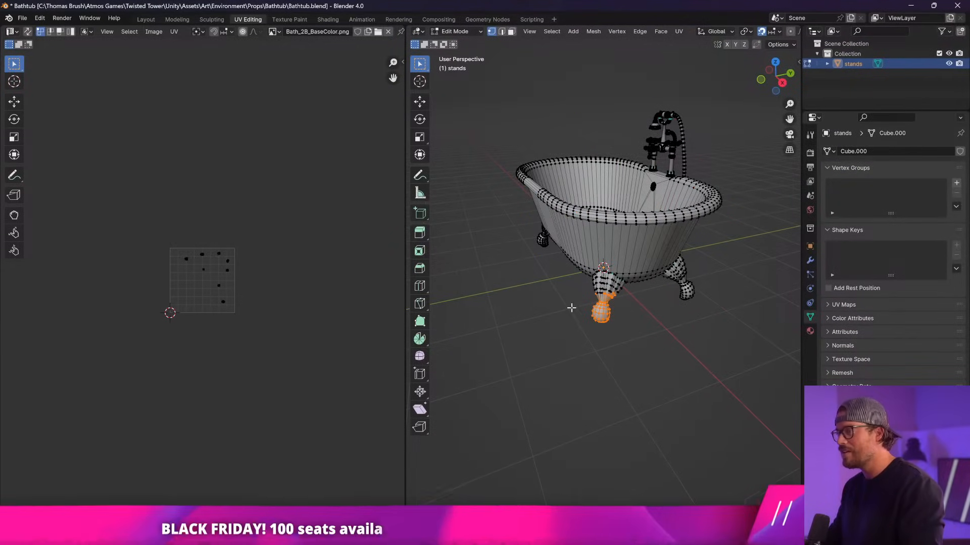
scroll(631, 331, "up", 3)
scroll(631, 331, "up", 2)
left_click_drag(674, 392, 518, 319, "shift")
middle_click_drag(523, 320, 539, 308)
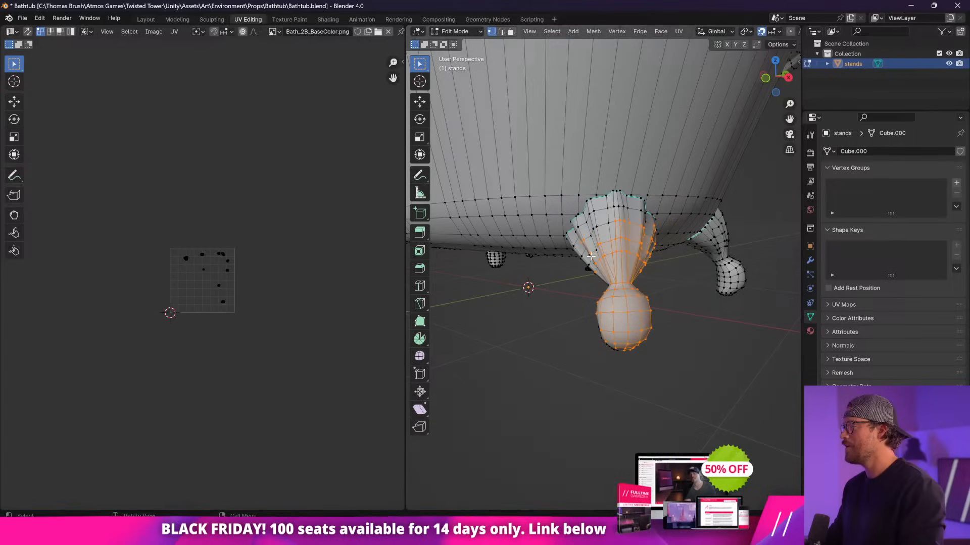
left_click_drag(601, 216, 646, 261)
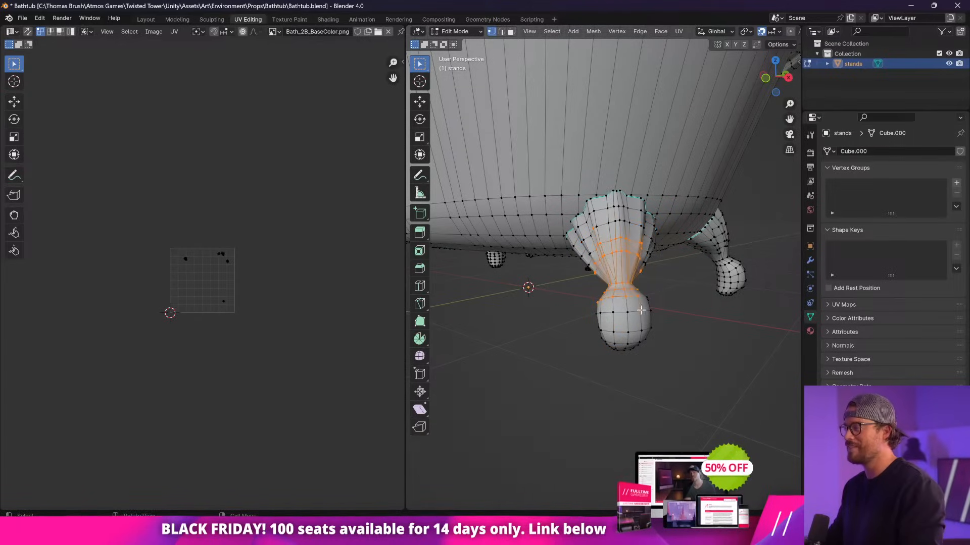
left_click_drag(567, 286, 671, 404)
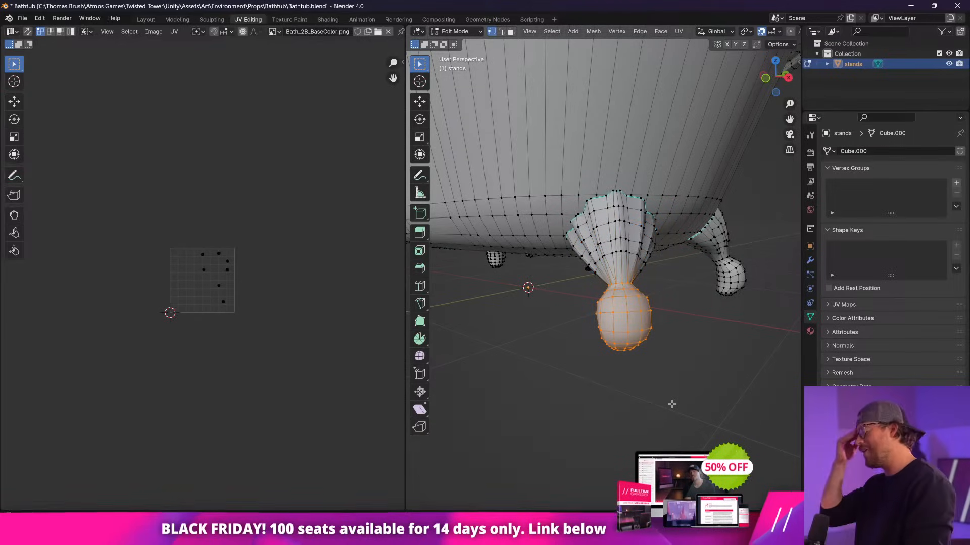
scroll(198, 335, "up", 8)
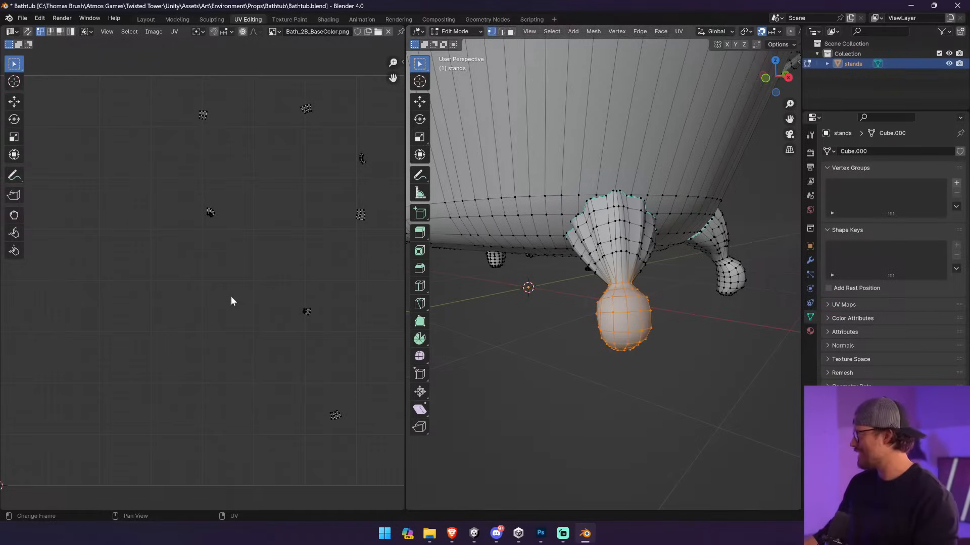
- Clear the selection and select one entire bathtub foot by growing the selection from a vertex on its upper part
key("alt+a")
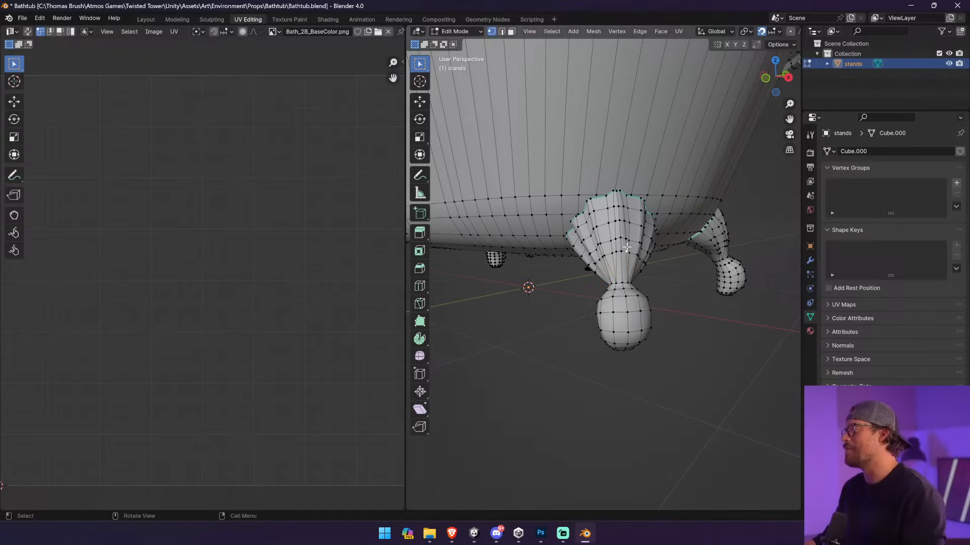
left_click(606, 217)
key("ctrl+KP_Add")
key("ctrl+KP_Add")
key("ctrl+KP_Add")
key("ctrl+KP_Add")
key("ctrl+KP_Add")
key("ctrl+KP_Add")
key("ctrl+KP_Add")
key("ctrl+KP_Add")
key("ctrl+KP_Add")
key("ctrl+KP_Add")
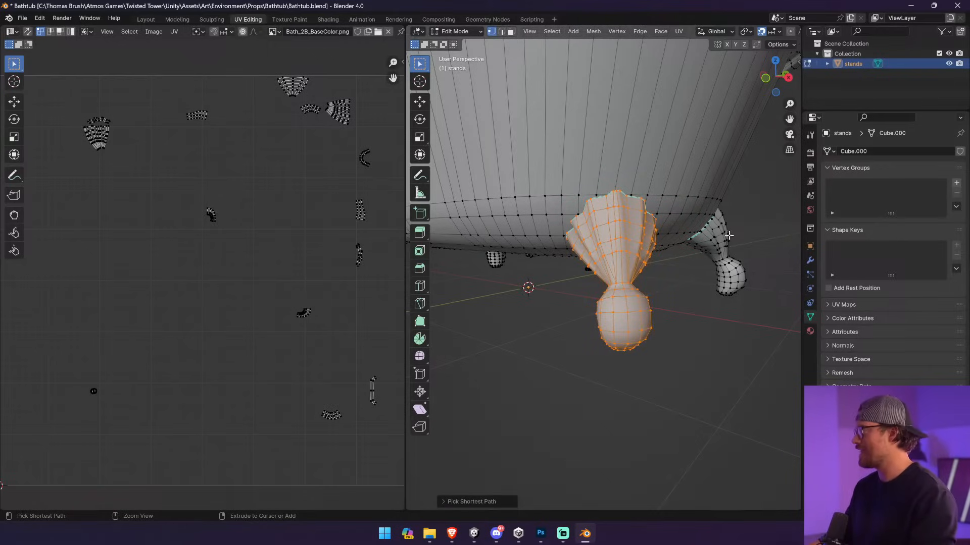
- Add the neighbouring foot and one foot at the tub's other end to the selection, growing each until fully covered
key("ctrl+KP_Add")
key("ctrl+KP_Add")
key("ctrl+KP_Add")
key("ctrl+KP_Add")
key("ctrl+KP_Add")
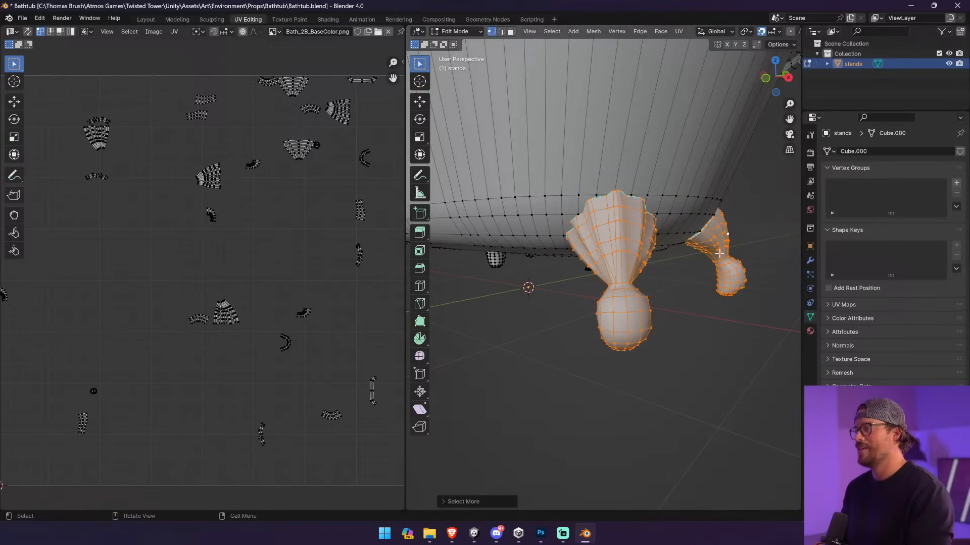
middle_click_drag(720, 253, 558, 286)
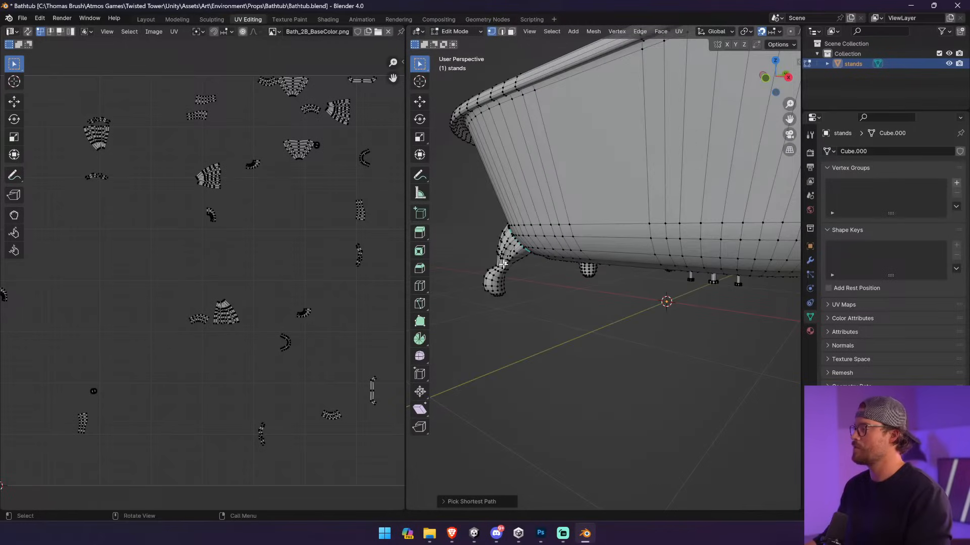
key("ctrl+KP_Add")
key("ctrl+KP_Add")
key("ctrl+KP_Add")
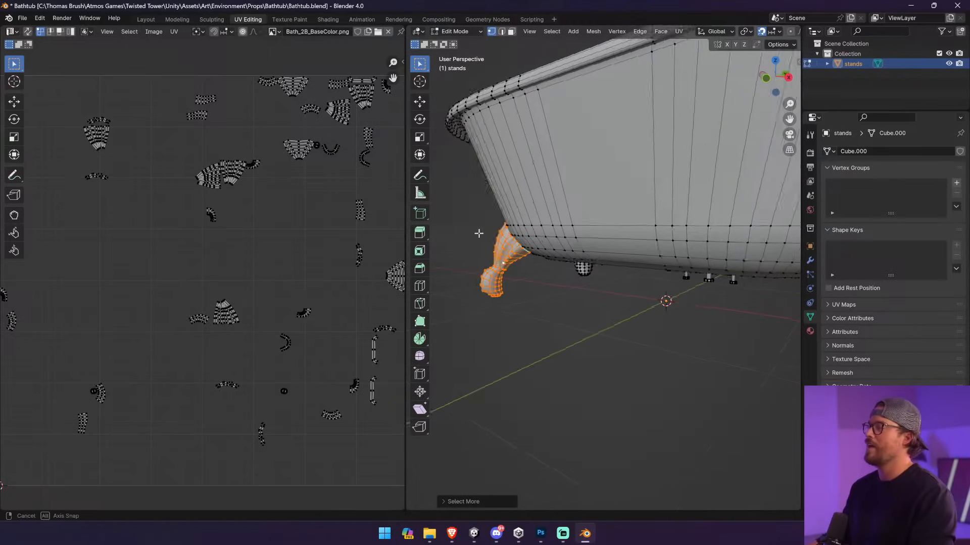
- Extend the mesh selection over the remaining unselected bathtub foot
middle_click_drag(480, 232, 661, 244)
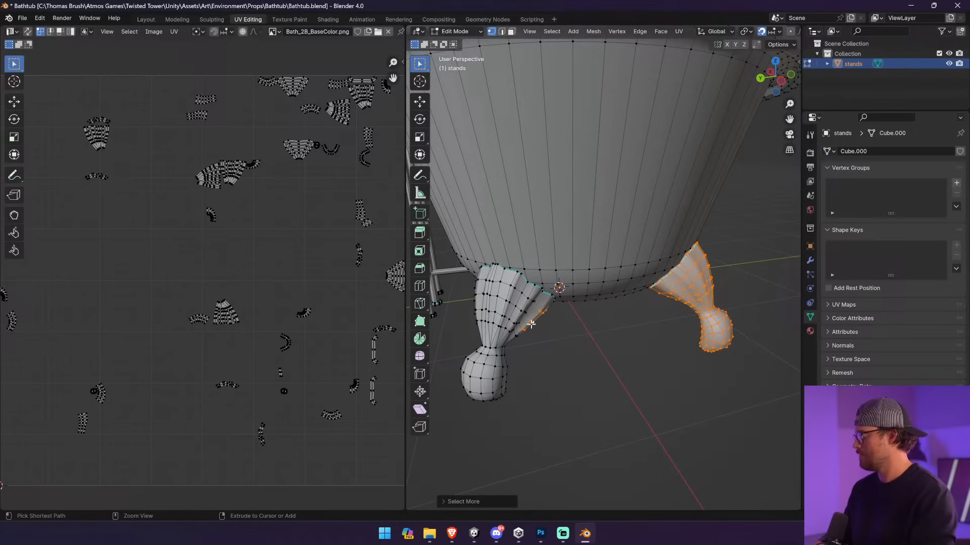
key("ctrl+KP_Add")
key("ctrl+KP_Add")
key("ctrl+KP_Add")
key("ctrl+KP_Add")
middle_click_drag(509, 273, 630, 258)
scroll(631, 259, "down", 4)
left_click(625, 319, "ctrl")
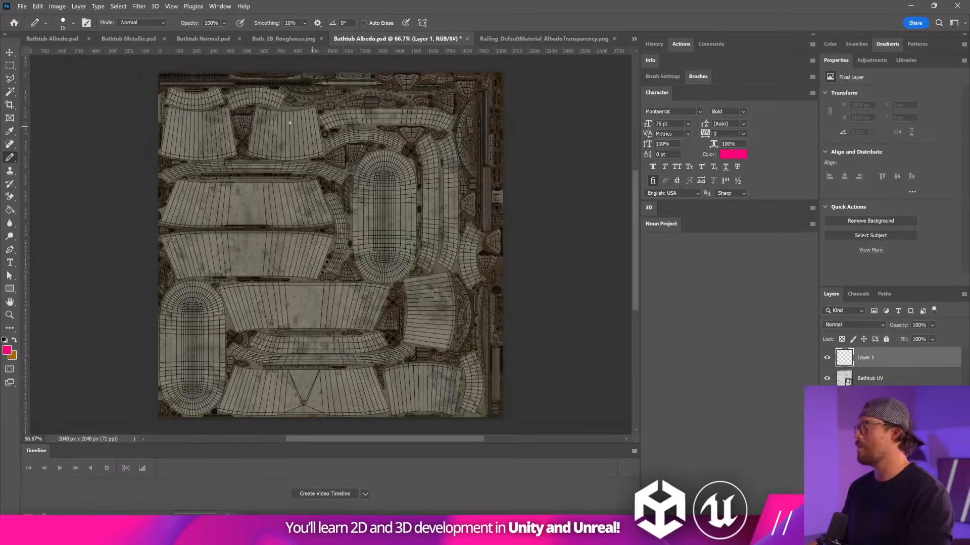
- In the Photoshop albedo document, hide Layer 1 and the Bathtub UV layer and add a Hue/Saturation adjustment layer
left_click(826, 358)
left_click(870, 378)
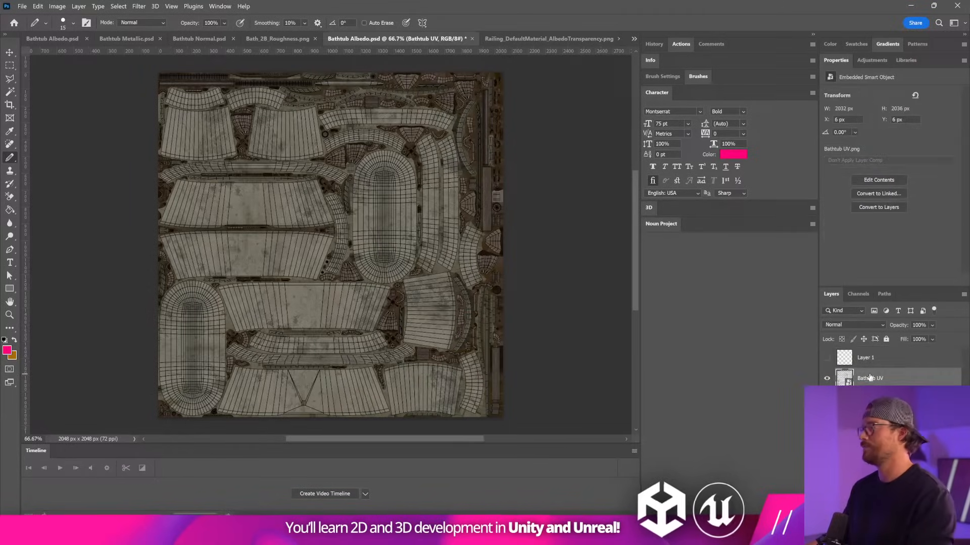
left_click(827, 379)
left_click(894, 510)
left_click(904, 416)
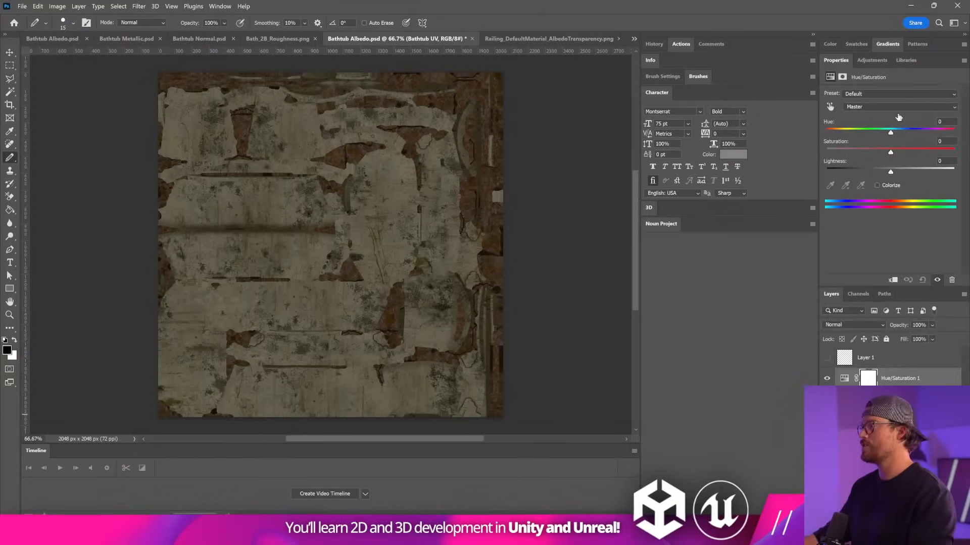
- Shift the Reds range of the Hue/Saturation adjustment to hue +20, saturation +74 and lightness +5
left_click(883, 107)
left_click(877, 122)
left_click_drag(891, 152, 907, 134)
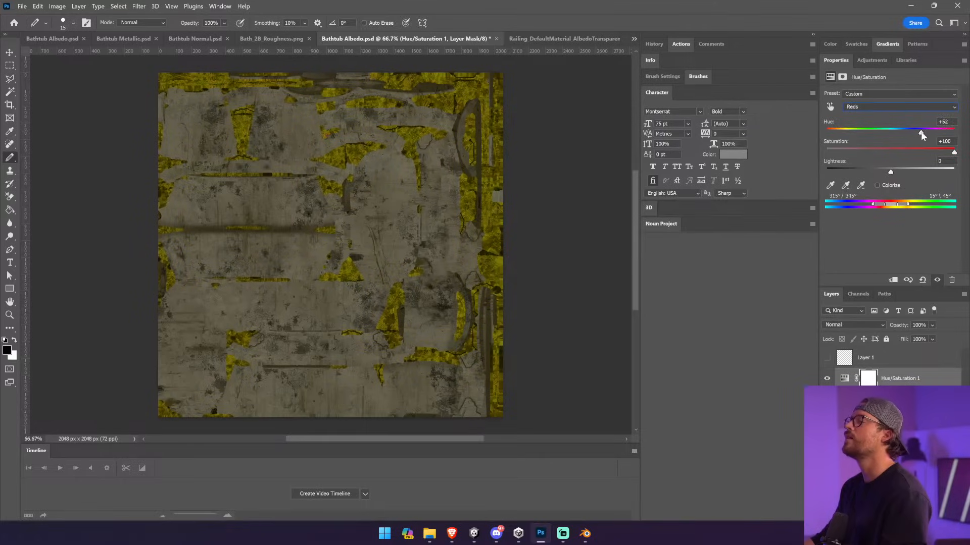
left_click_drag(921, 133, 909, 134)
left_click(937, 150)
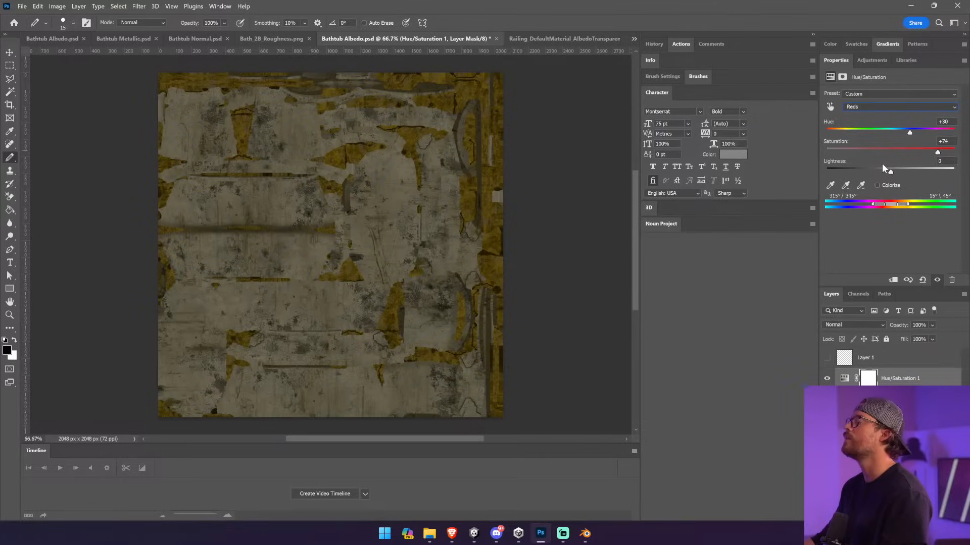
mouse_move(888, 172)
left_mouse_down()
mouse_move(873, 171)
mouse_move(893, 171)
left_mouse_up()
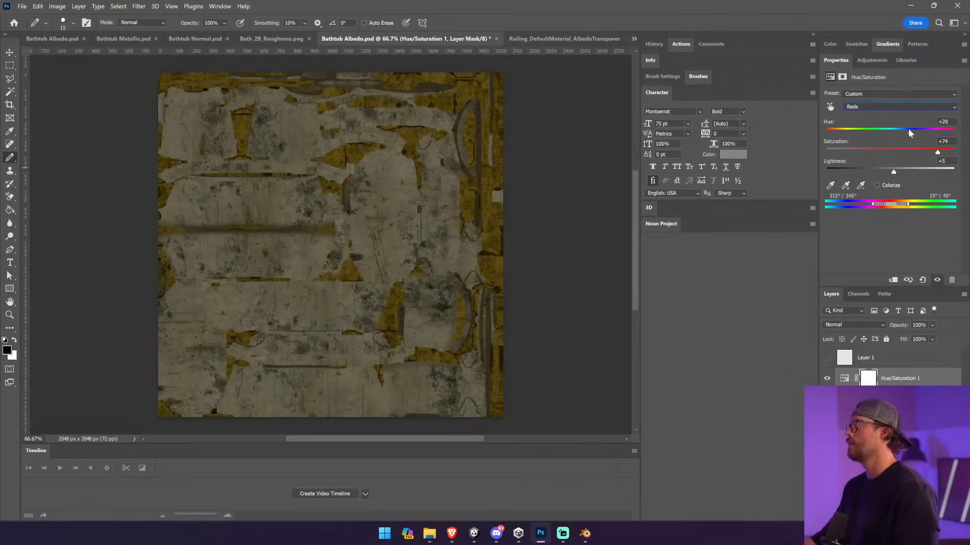
left_click_drag(908, 131, 903, 132)
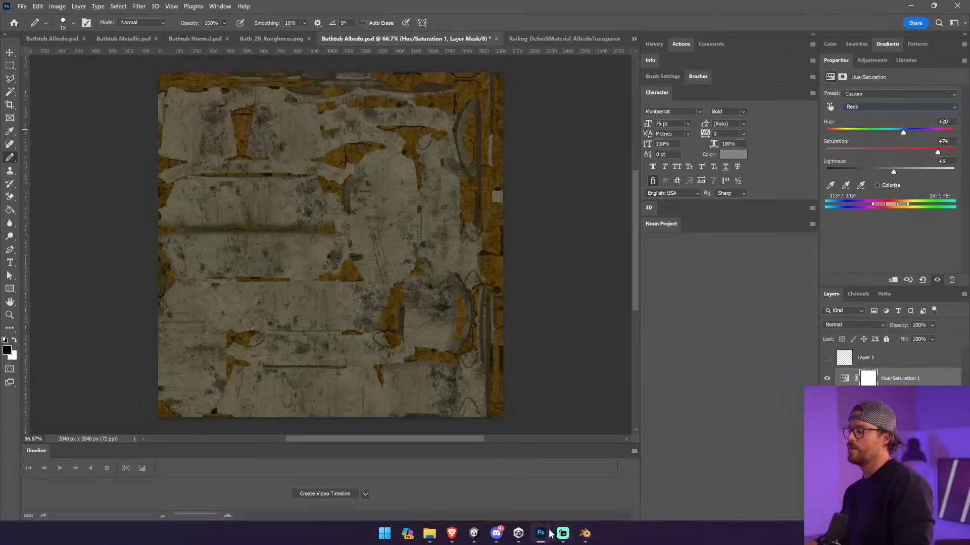
- Save the Bathtub Albedo texture and compare the bathtub with the gold railing in the Unity scene
left_click(474, 534)
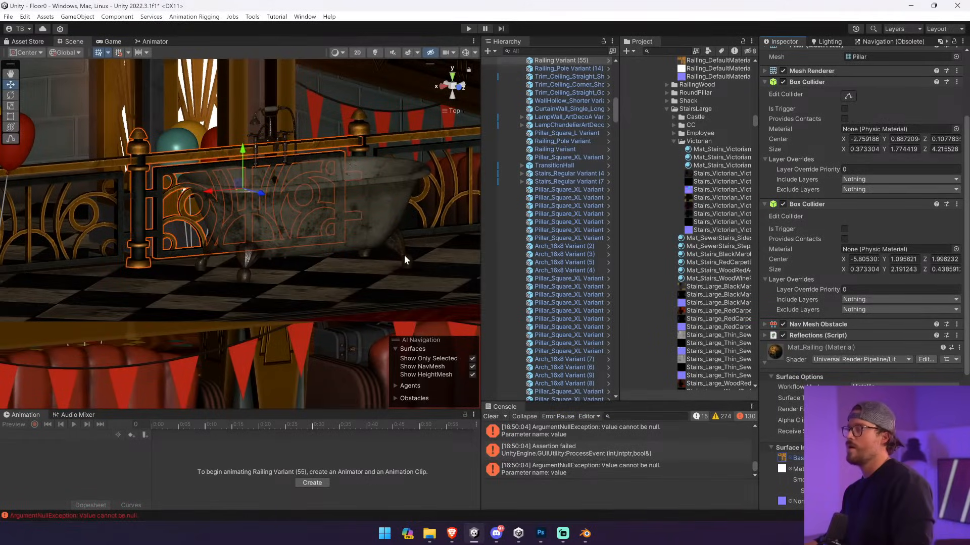
key("alt+Tab")
key("ctrl+s")
left_click(588, 151)
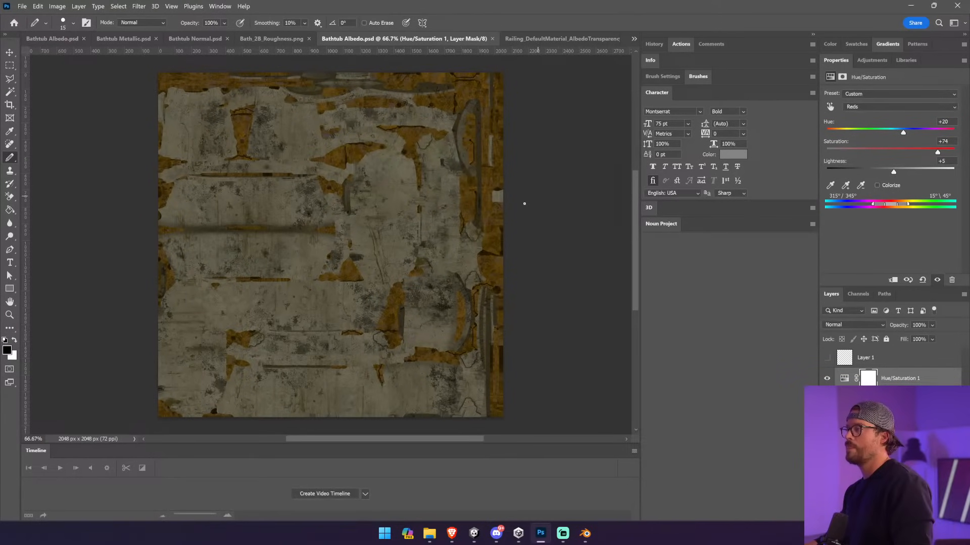
key("alt+Tab")
right_click_drag(467, 215, 315, 198)
key("alt+Tab")
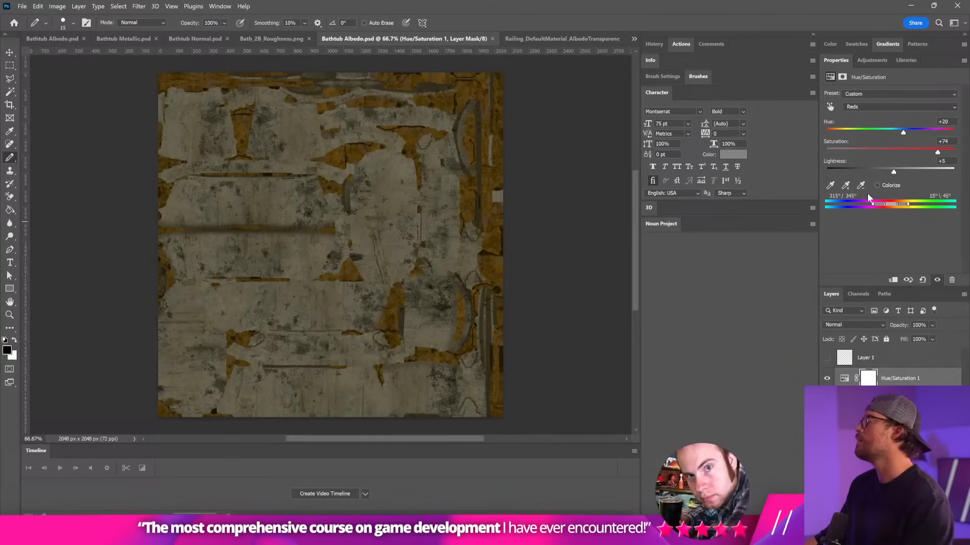
- Raise the Reds range to saturation +100 and lightness +15 in the Hue/Saturation adjustment
left_click_drag(938, 152, 954, 152)
left_click_drag(894, 172, 899, 171)
- Merge the Hue/Saturation adjustment into the Background and select the orange areas using the Magic Wand at tolerance 50, non-contiguous
left_click(10, 92)
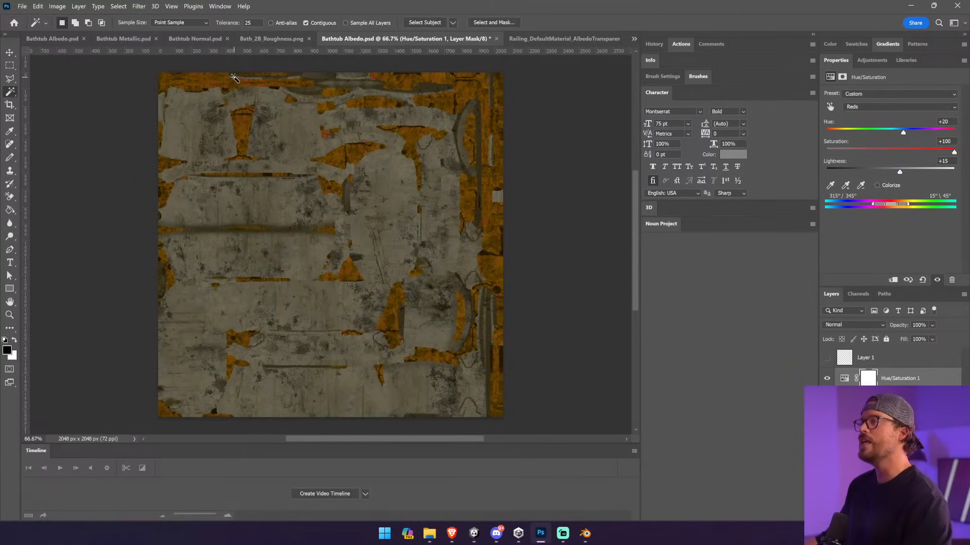
left_click(889, 399, "shift")
right_click(889, 399)
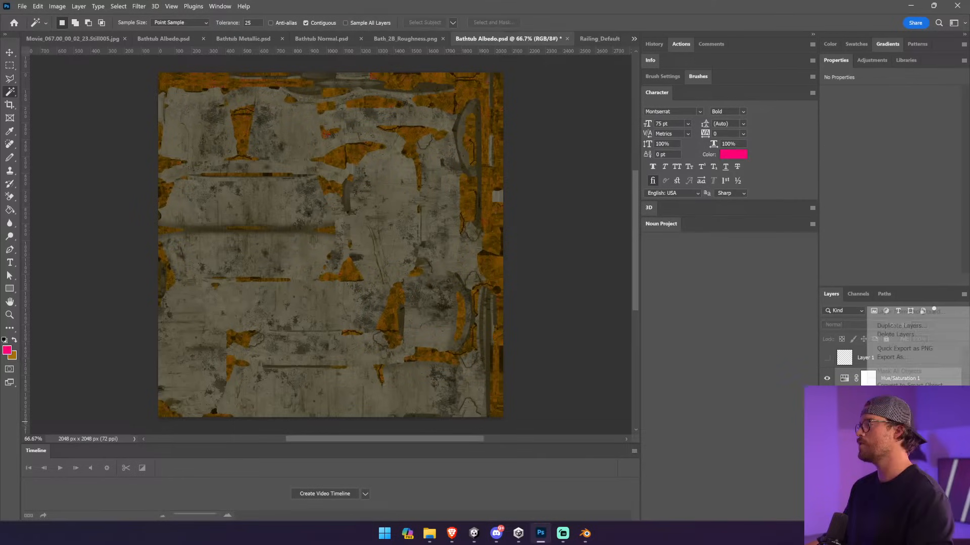
left_click(897, 470)
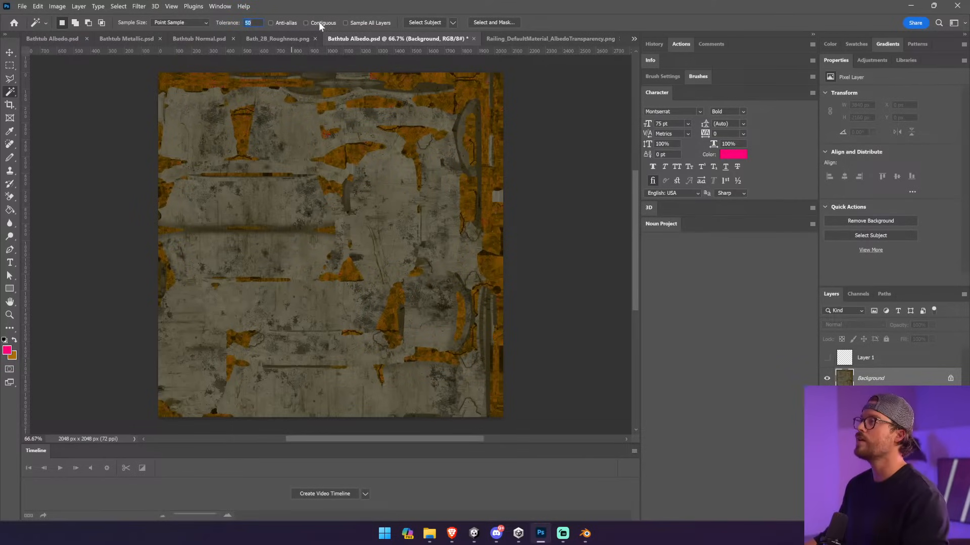
left_click(486, 128)
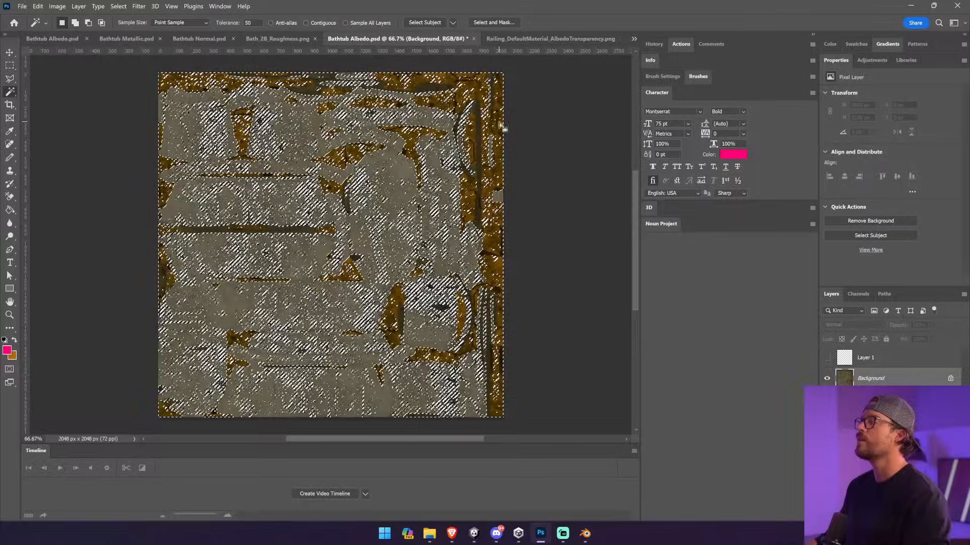
- Try to reselect the orange areas with the Magic Wand at a tighter tolerance of 25
key("ctrl+d")
left_click(491, 129)
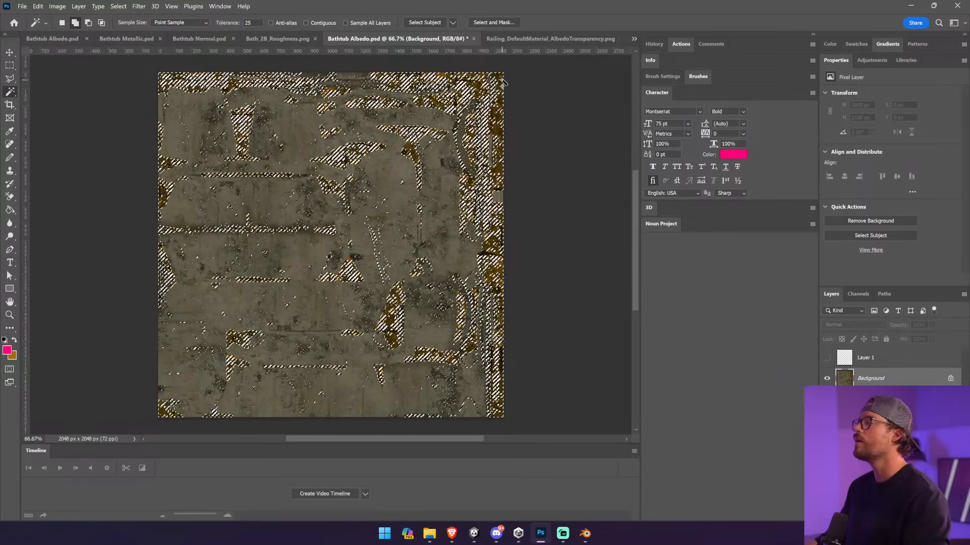
left_click(489, 105)
key("ctrl+d")
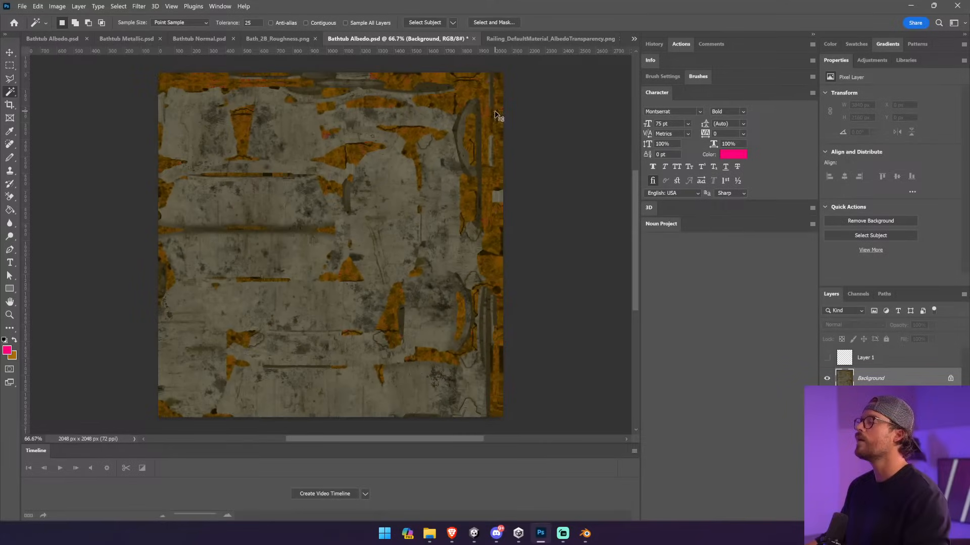
- Select the orange-brown areas of the Background with Color Range, using sampled colors at fuzziness 40
left_click(98, 6)
mouse_move(118, 6)
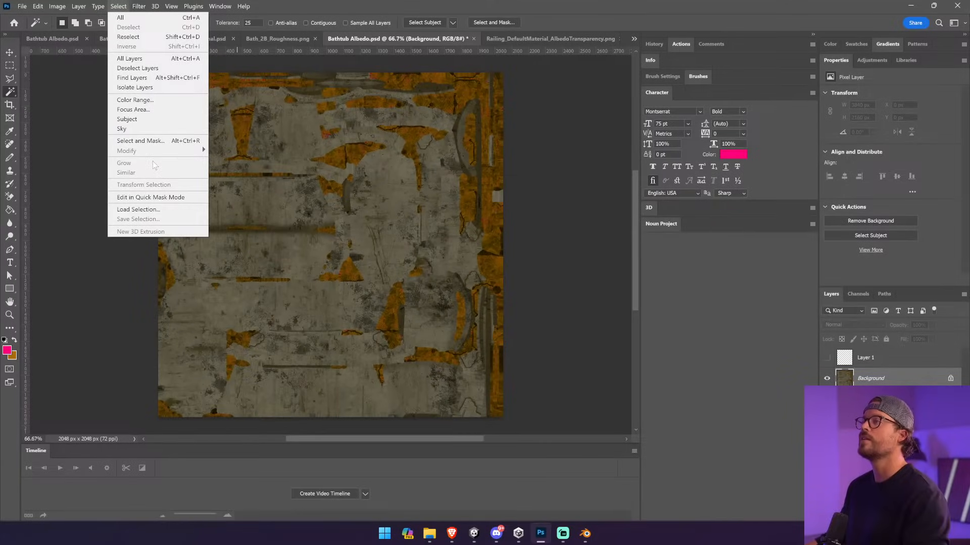
left_click(151, 100)
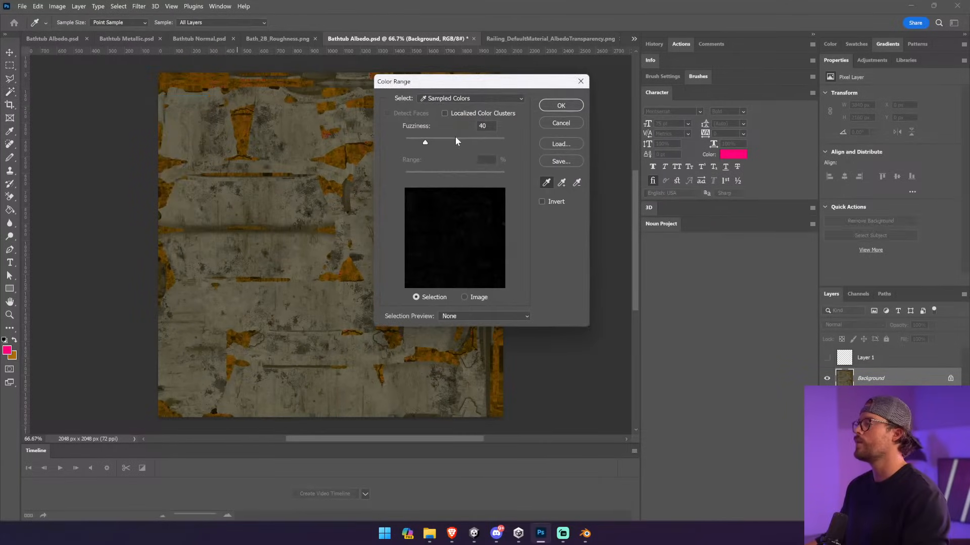
left_click_drag(451, 86, 475, 88)
left_click(240, 169)
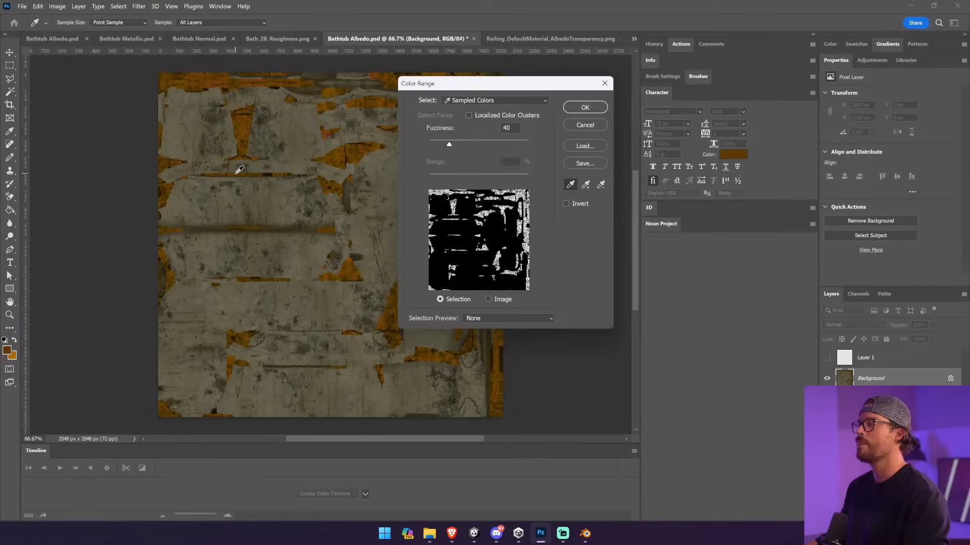
left_click(360, 152)
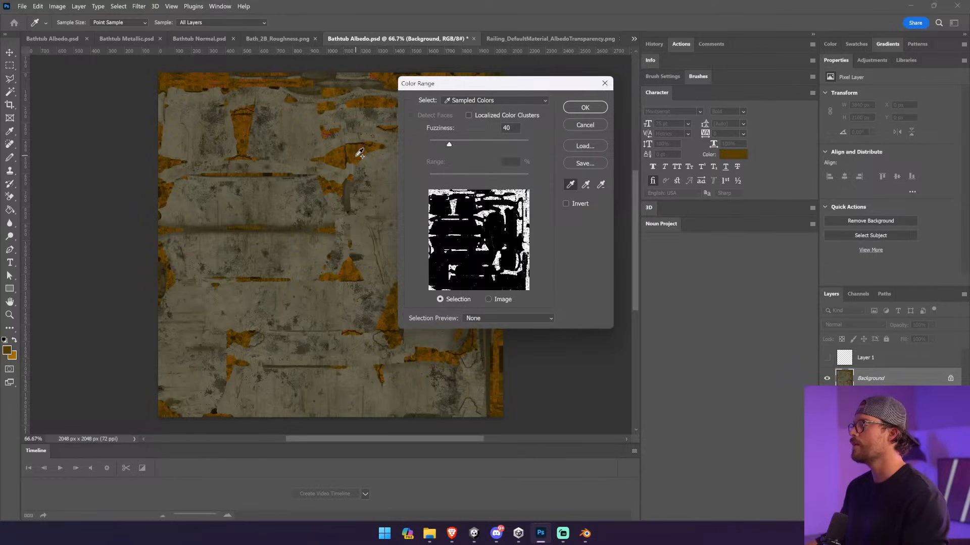
left_click(369, 96)
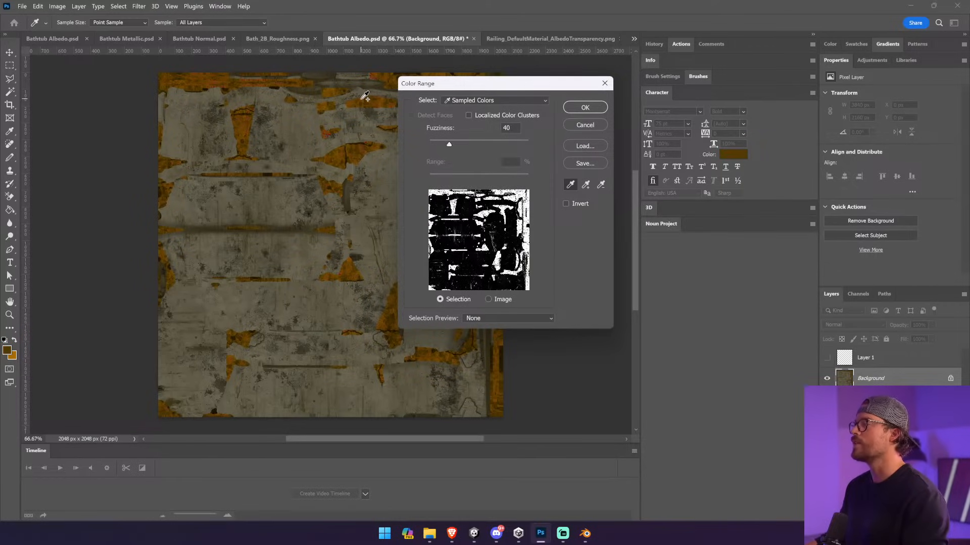
left_click(288, 83)
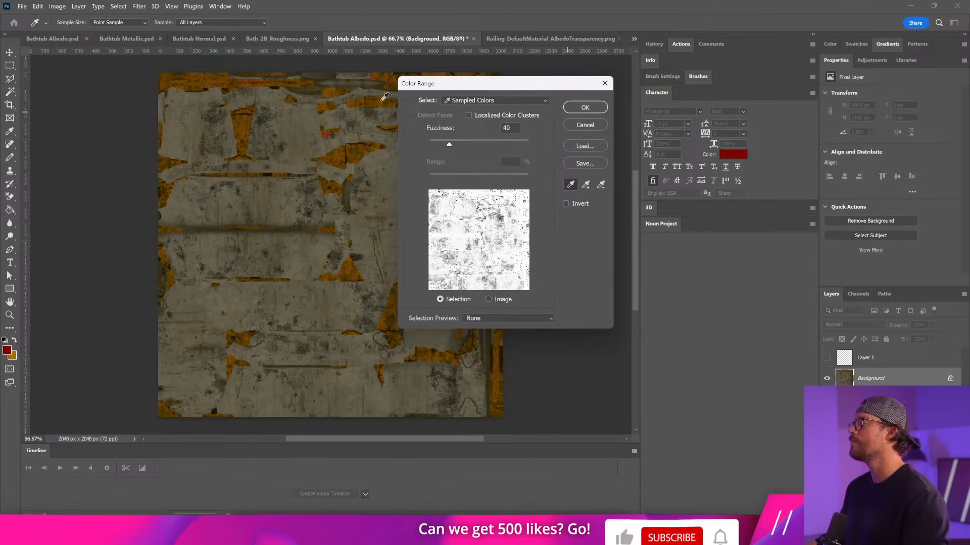
left_click(359, 98)
left_click(368, 102)
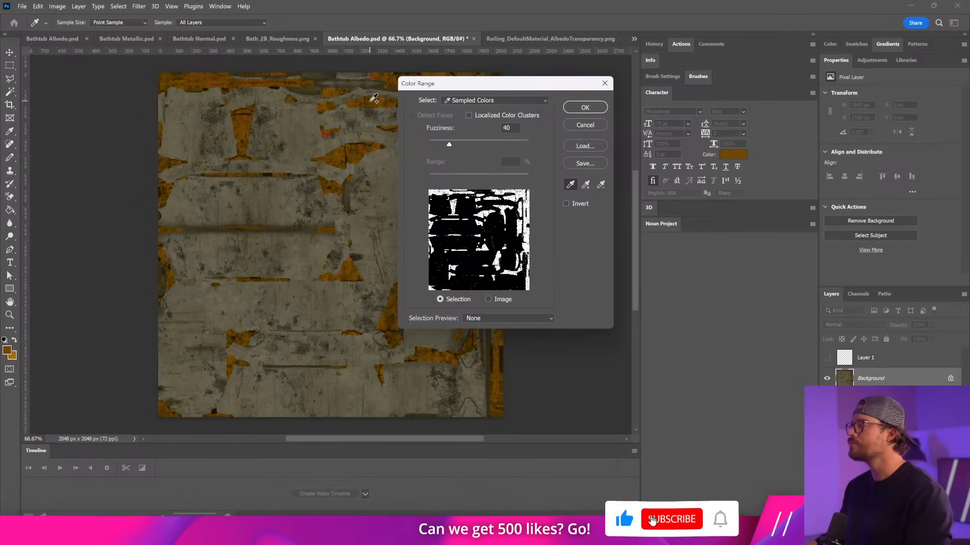
left_click(372, 98)
left_click(372, 100)
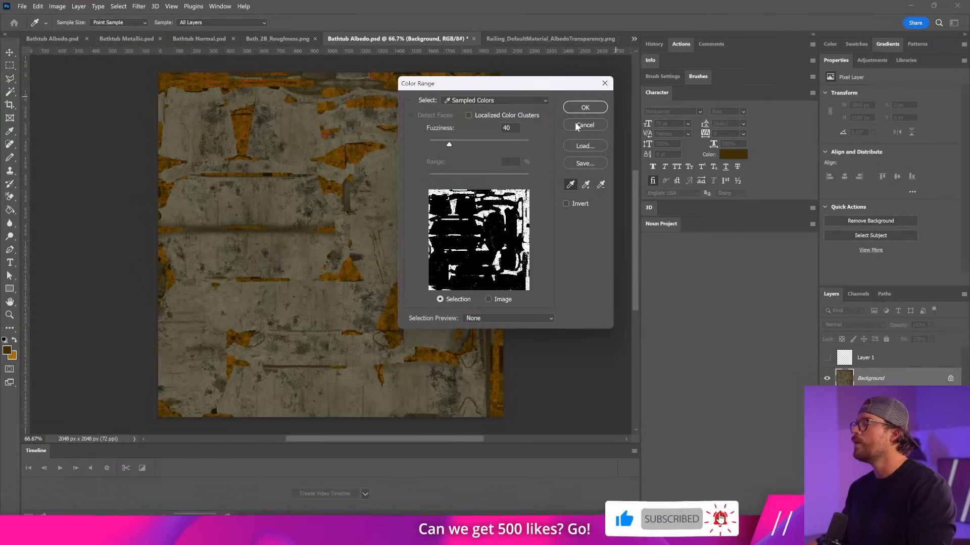
left_click(576, 107)
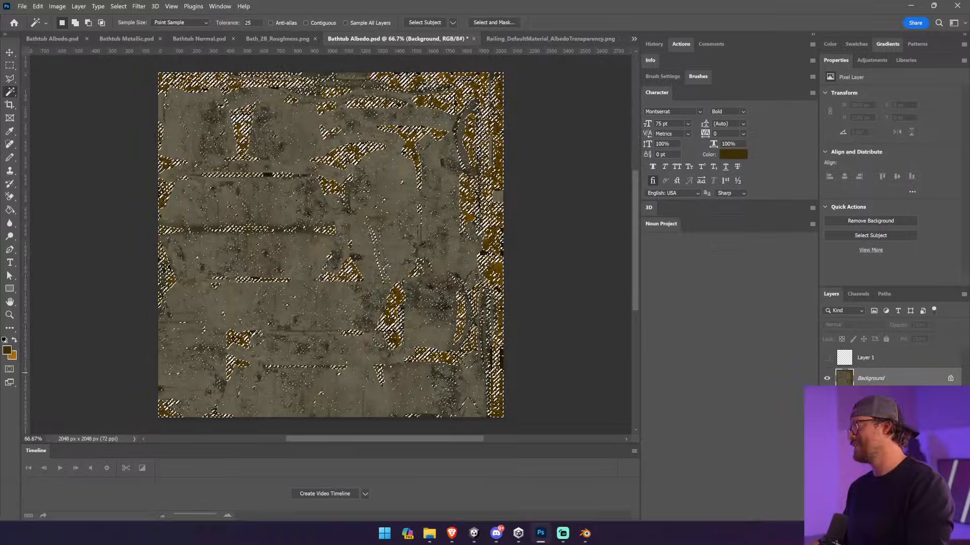
- Copy the selection to a new layer, colorized at hue 33, saturation +100 and lightness +14, and fade it to about 39% opacity
key("ctrl+j")
key("v")
left_click(58, 6)
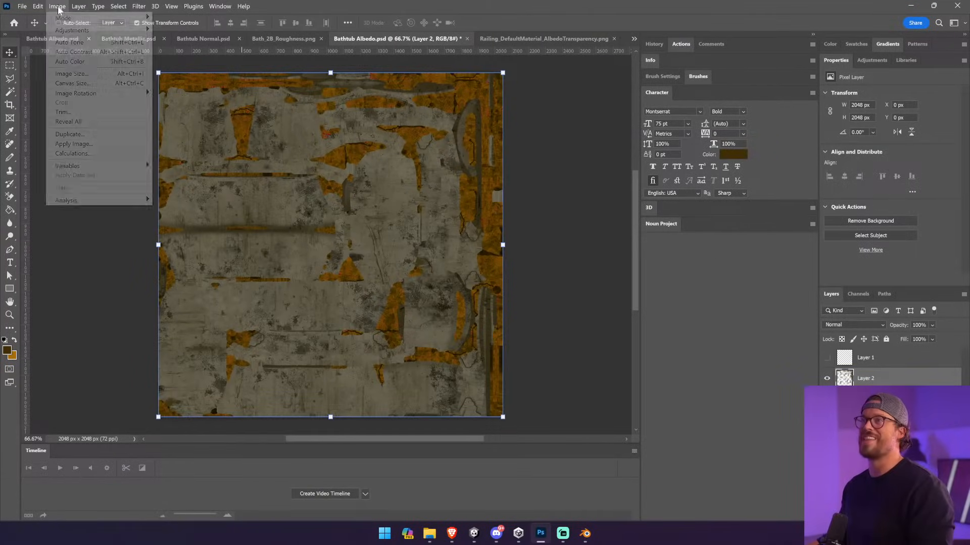
mouse_move(71, 31)
left_click(196, 81)
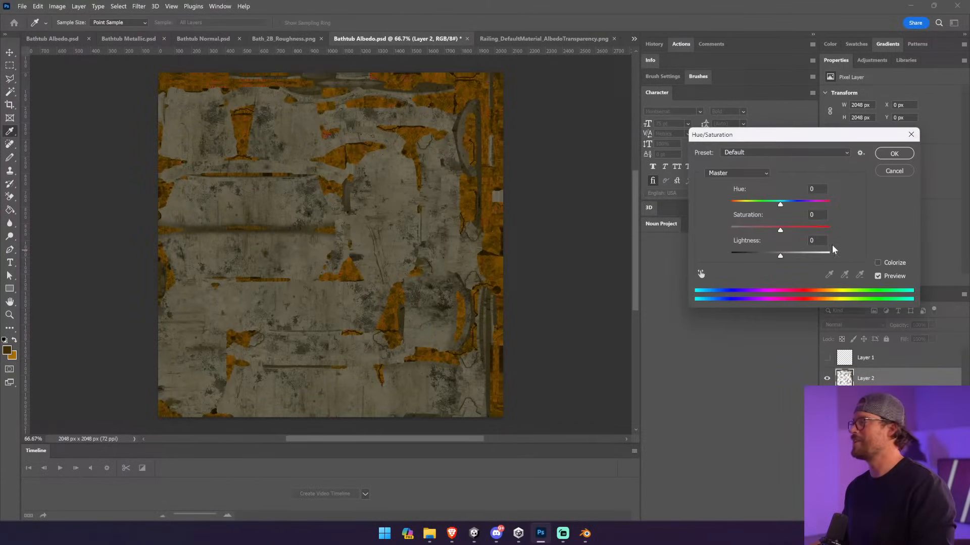
left_click(887, 265)
left_click_drag(779, 258, 789, 257)
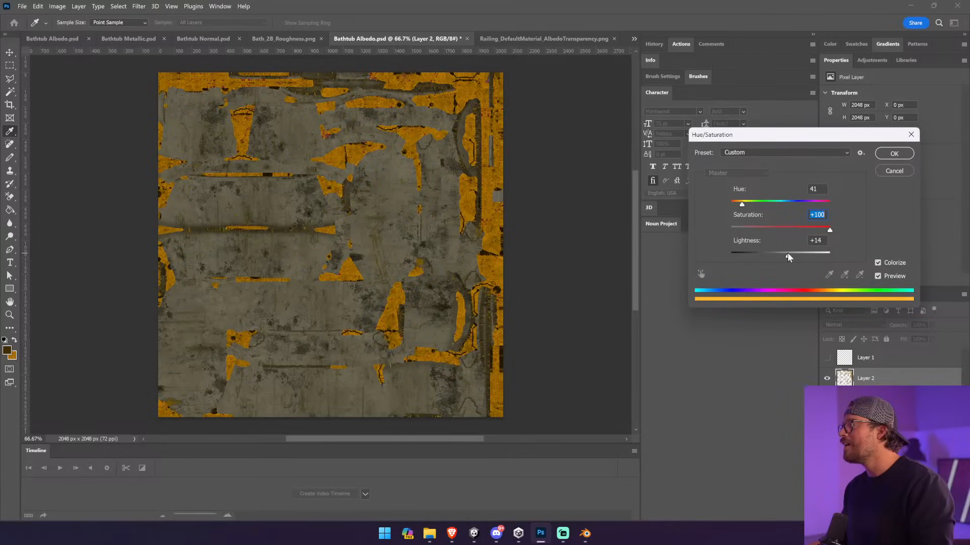
left_click_drag(742, 206, 740, 206)
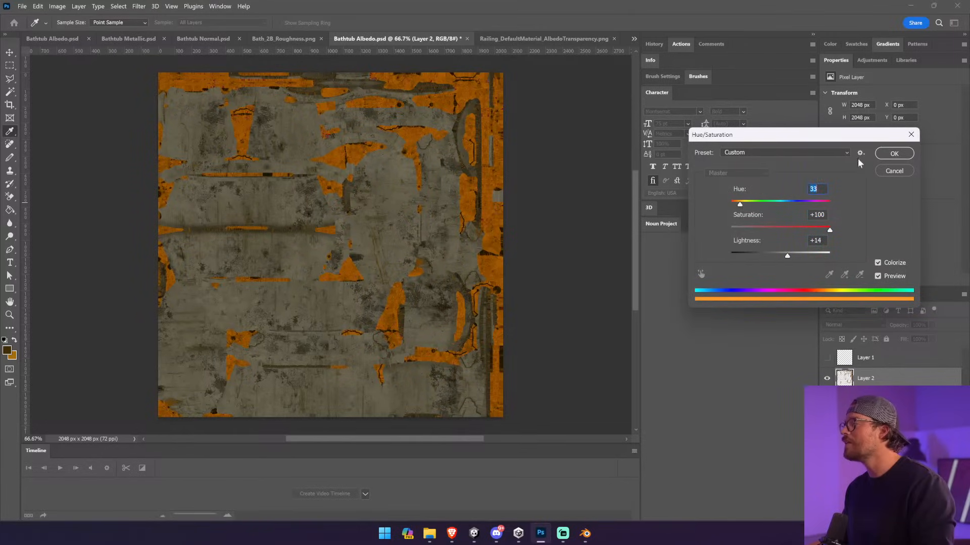
key("v")
left_click(894, 154)
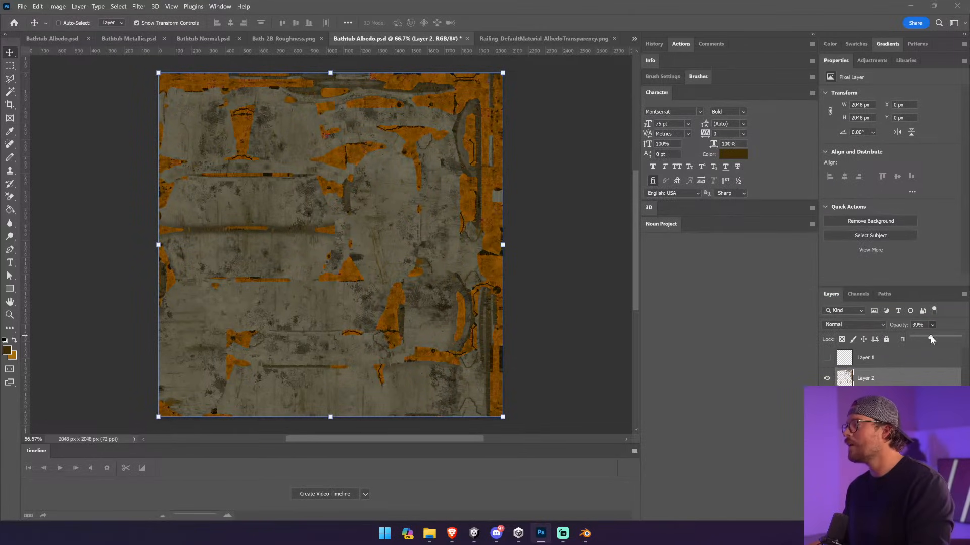
- Save the albedo texture and inspect the bathtub's feet, rim and faucet beside the gold railing in the Unity scene
key("ctrl+s")
key("alt+Tab")
right_click_drag(315, 255, 380, 217)
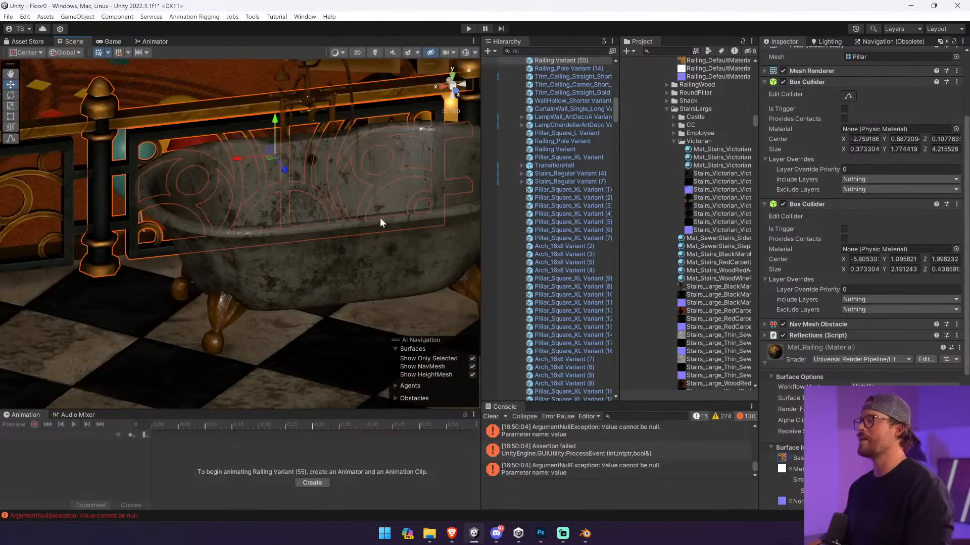
left_click(379, 219)
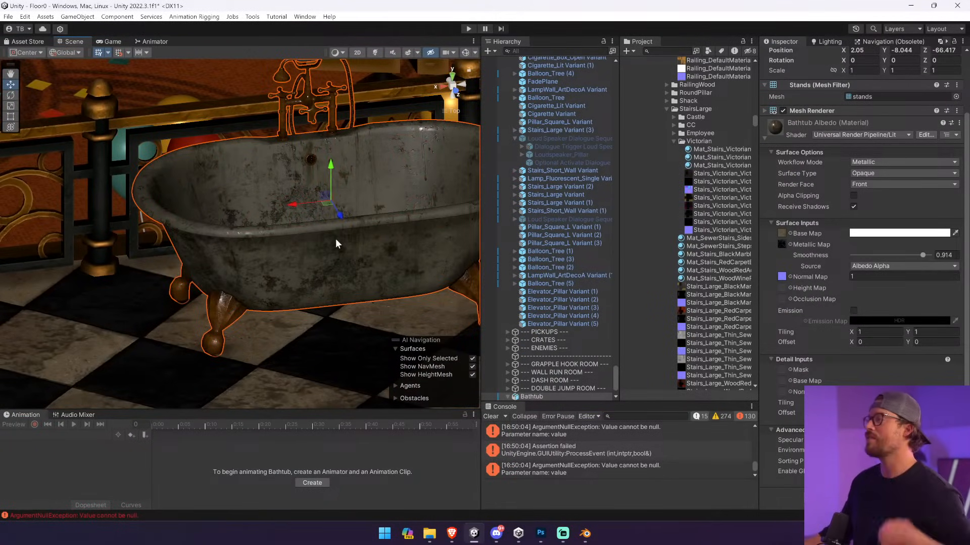
right_click_drag(335, 238, 377, 325)
left_click(331, 193)
right_click_drag(331, 192, 267, 147)
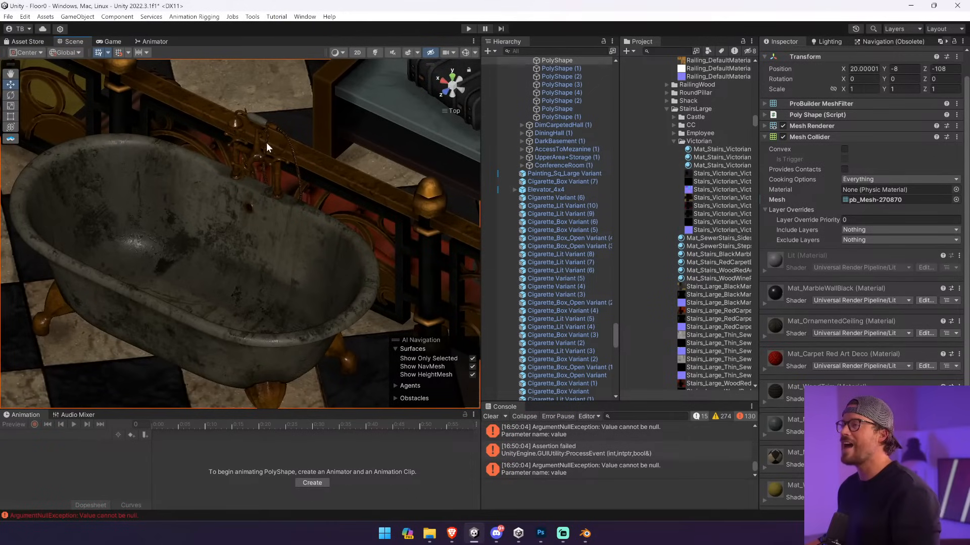
left_click(271, 141)
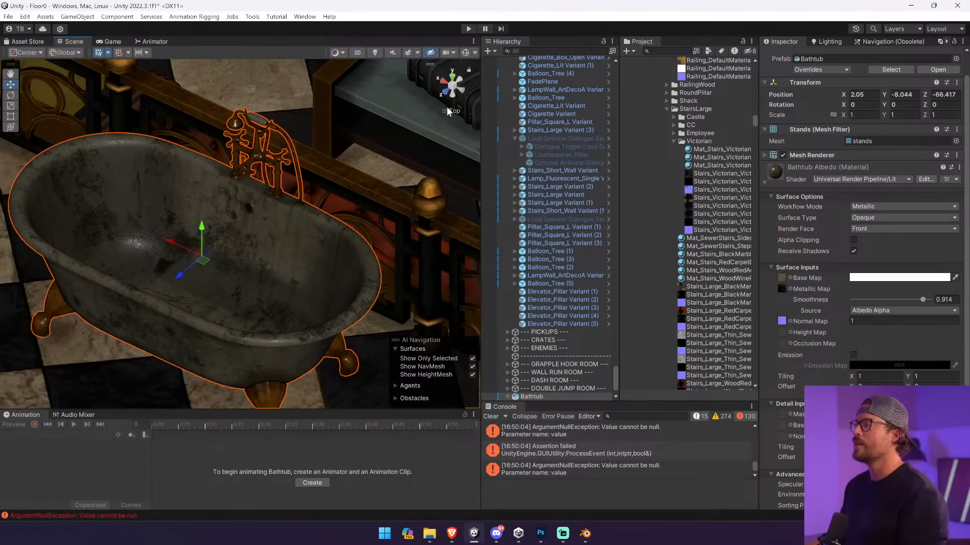
right_click_drag(344, 175, 612, 121)
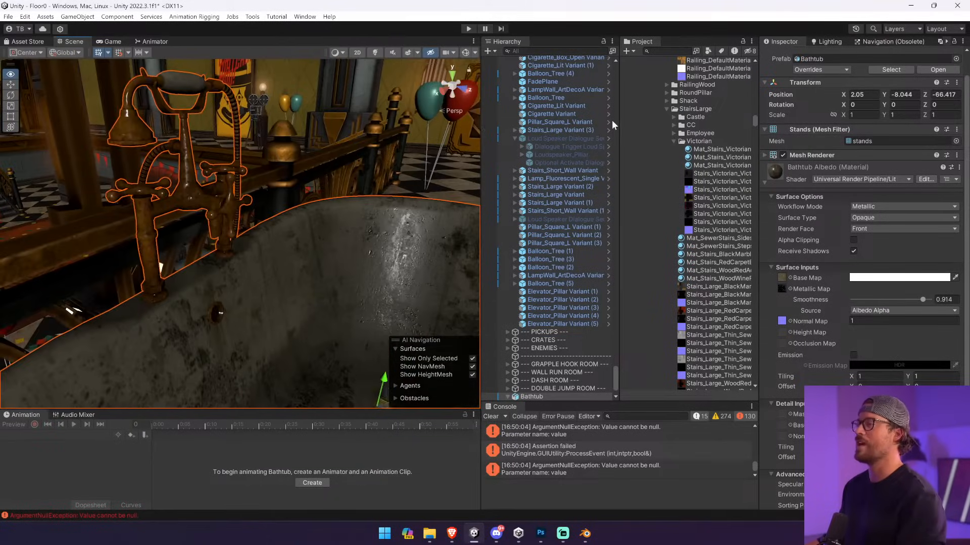
left_click(377, 163)
right_click_drag(383, 161, 203, 232)
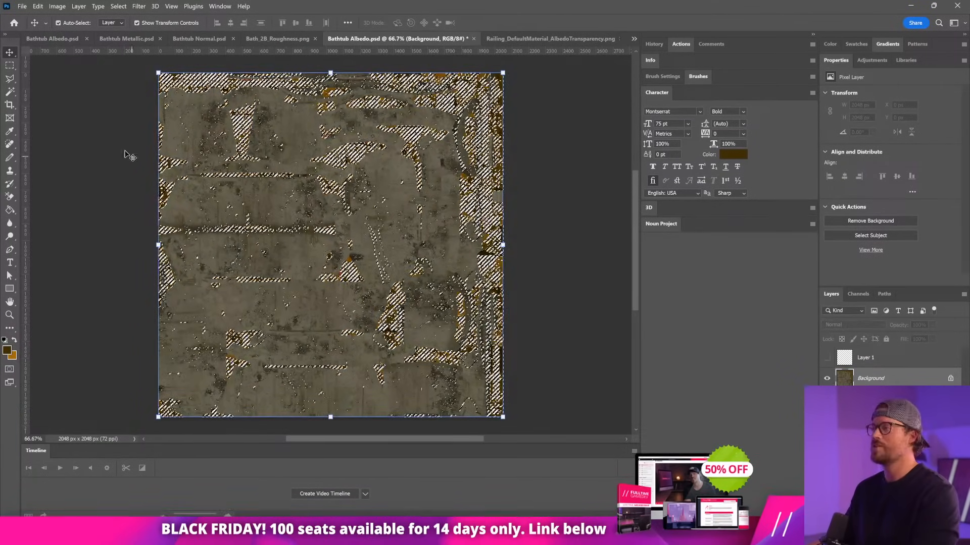
- In Photoshop, undo the gold recolouring of the albedo back to the neutral Hue/Saturation adjustment
key("ctrl+z")
key("ctrl+z")
key("ctrl+z")
key("ctrl+z")
key("ctrl+z")
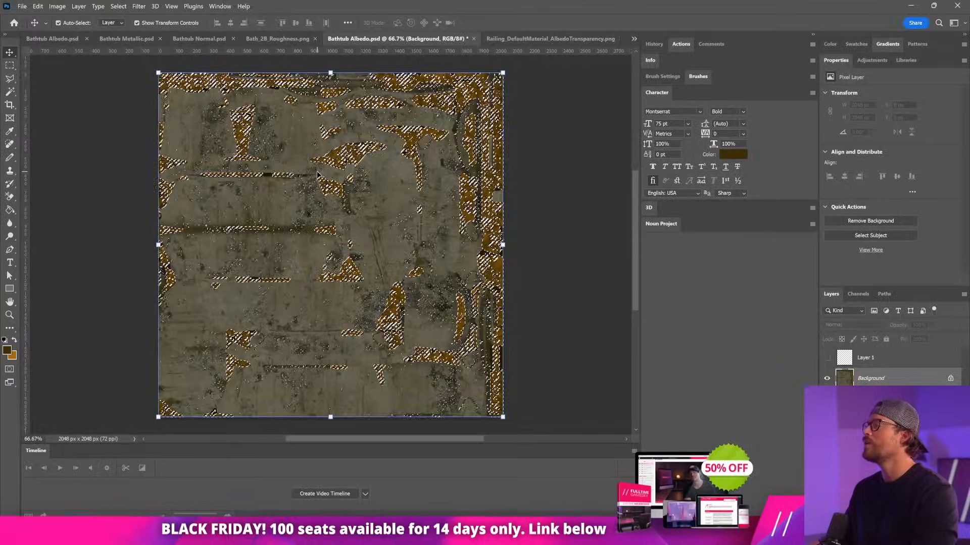
key("ctrl+z")
key("ctrl+z")
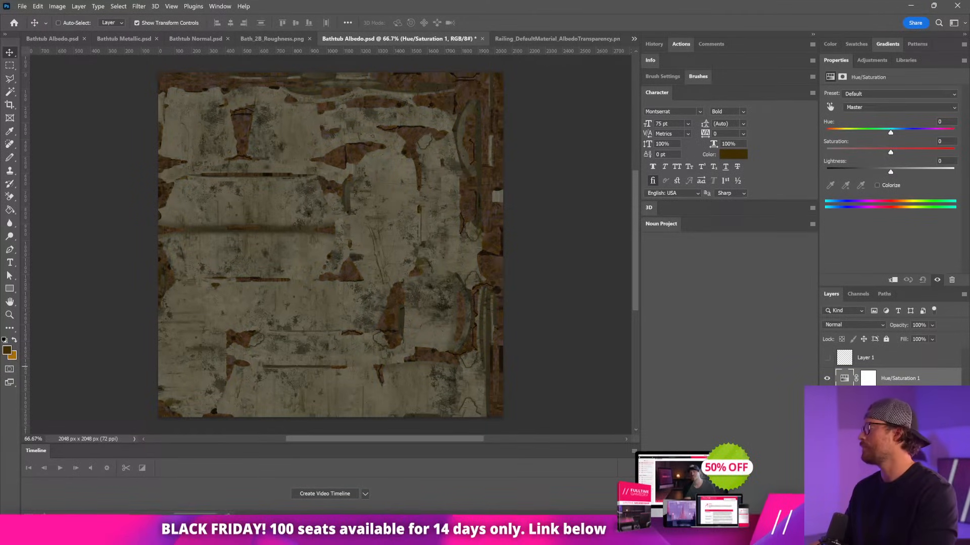
- Examine the bathtub with its original brown metal against the railing in the Unity scene
key("alt+Tab")
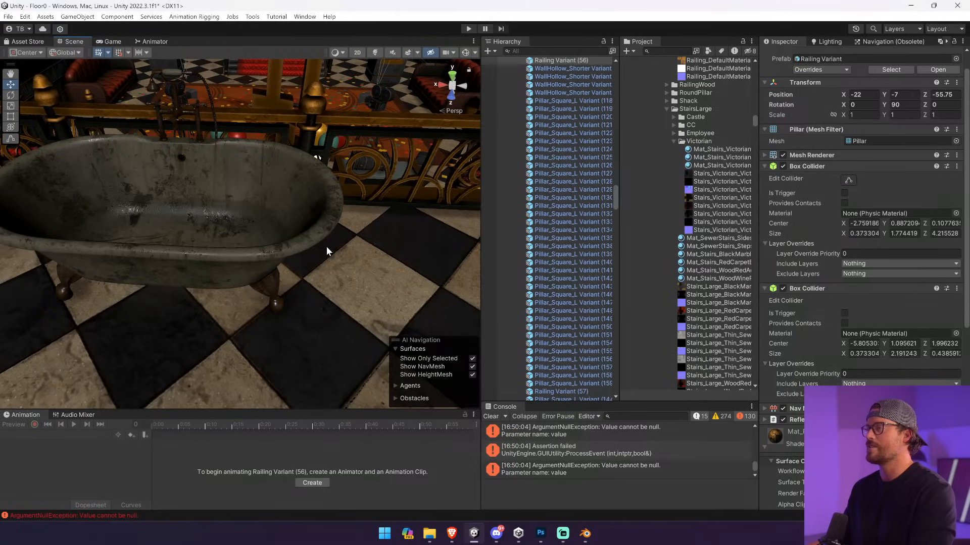
right_click_drag(326, 247, 388, 218)
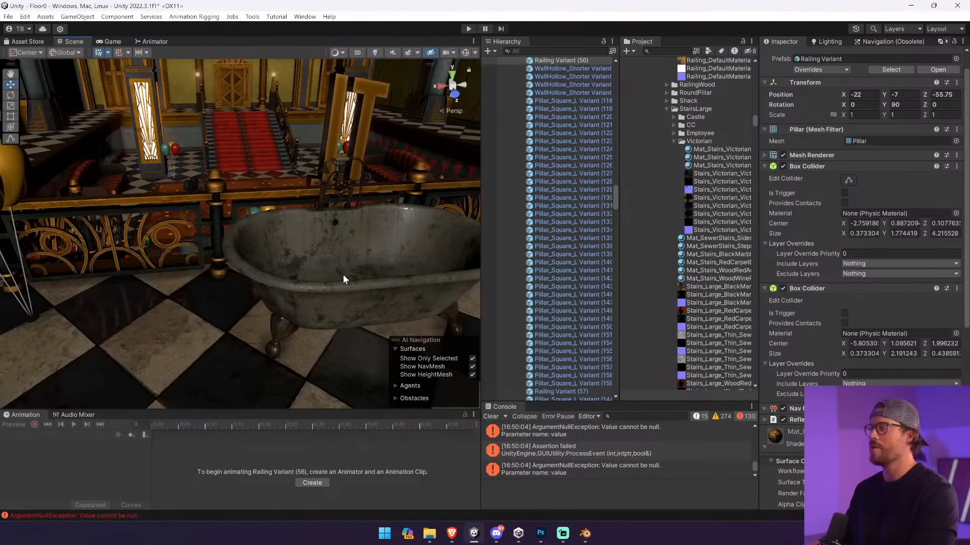
left_click(342, 289)
- Back in Photoshop, fill a new layer above the texture with a grey-green matching the tub and lower its opacity to 32%
key("alt+Tab")
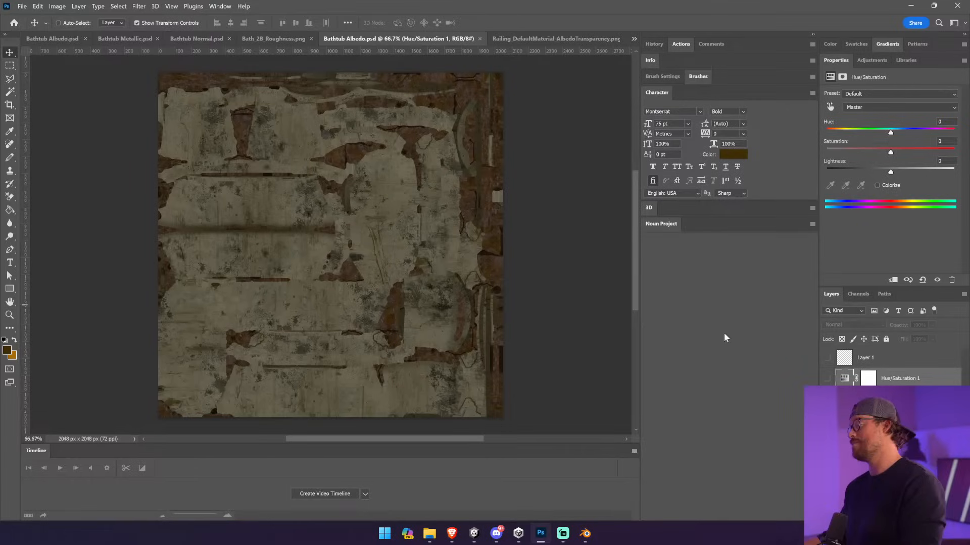
left_click(9, 210)
key("ctrl+shift+alt+n")
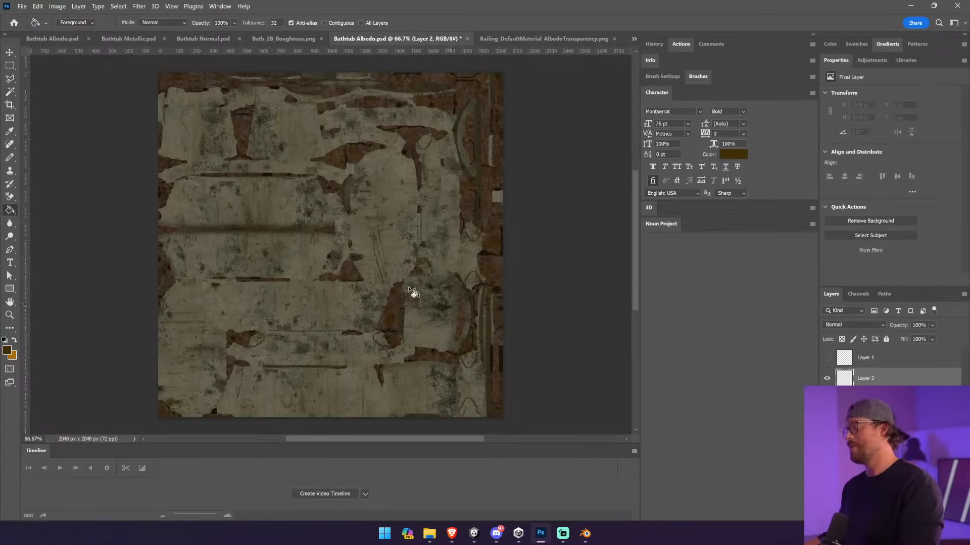
left_click(336, 318)
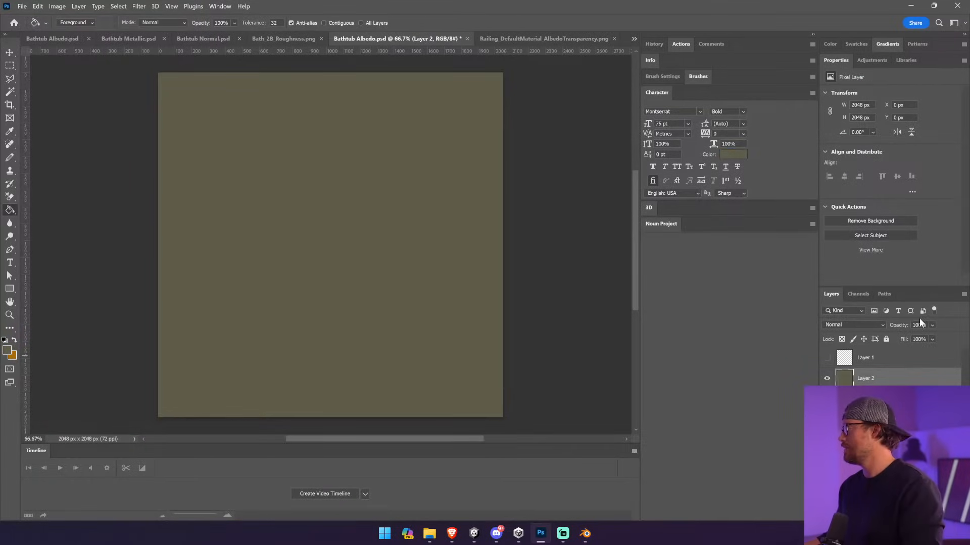
left_click_drag(932, 337, 929, 338)
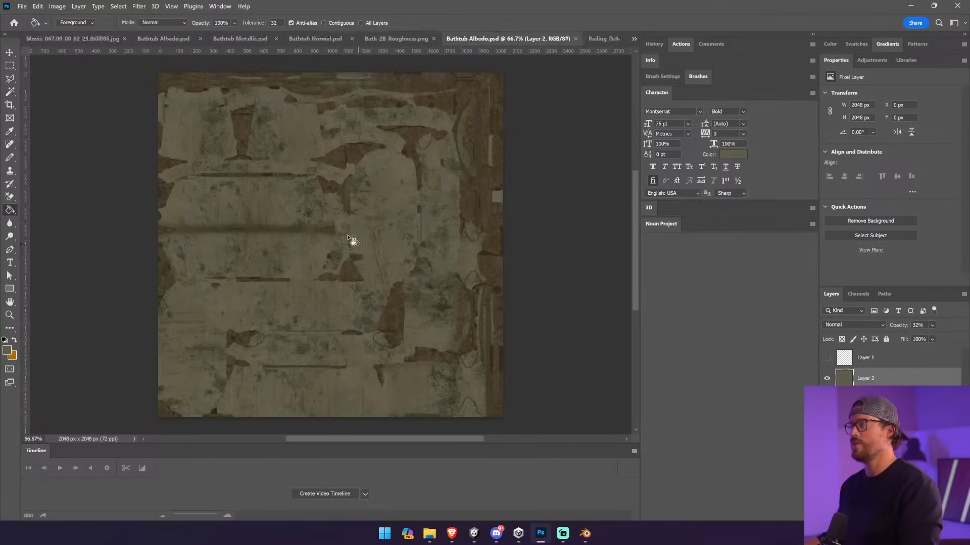
- Check the toned-down bathtub texture in the Unity scene and return to the albedo in Photoshop
key("alt+Tab")
right_click_drag(371, 320, 145, 286)
key("alt+Tab")
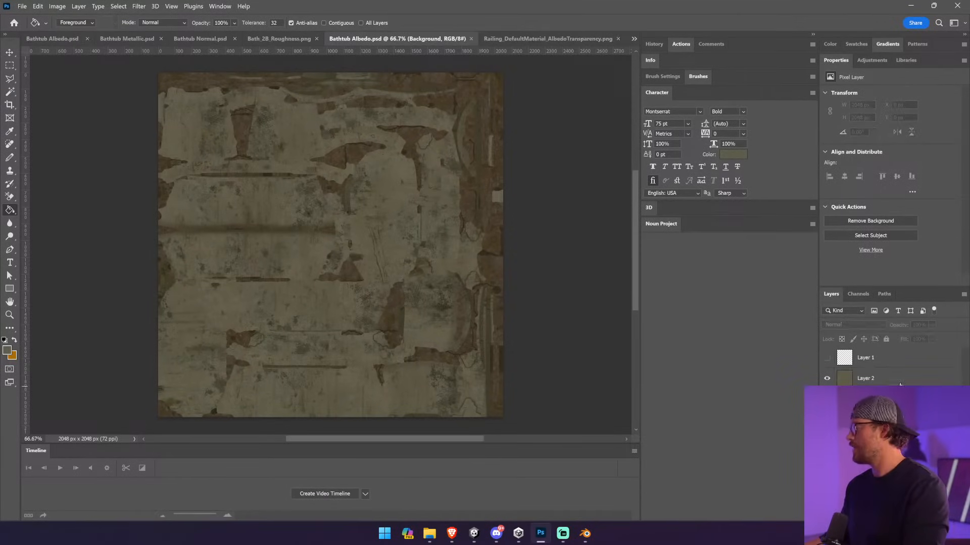
- Merge the grey-green overlay into the Background, then unlock and duplicate the merged layer
right_click(873, 378)
left_click(833, 425)
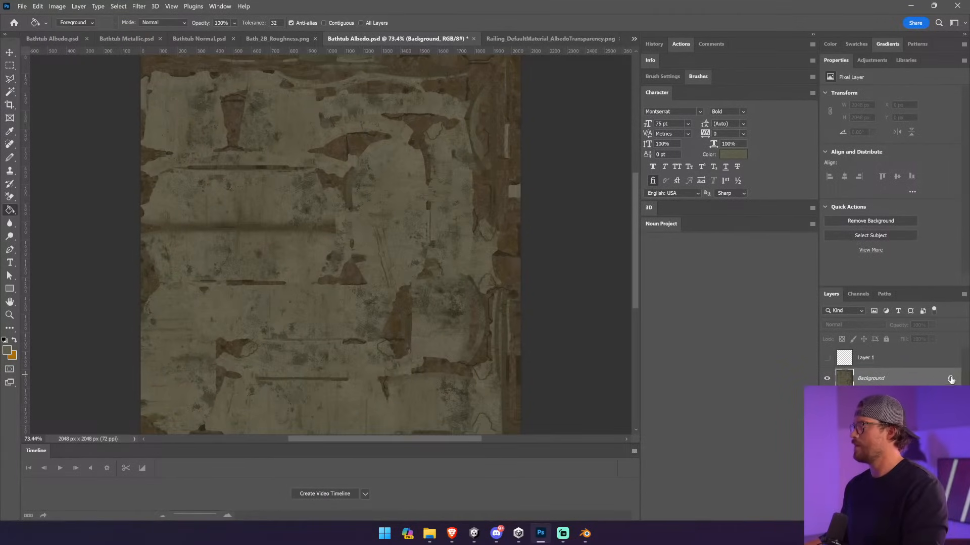
left_click(951, 379)
key("ctrl+j")
key("v")
- Apply the Smart Blur filter to the duplicated bathtub albedo layer to soften its texture detail
left_click(139, 6)
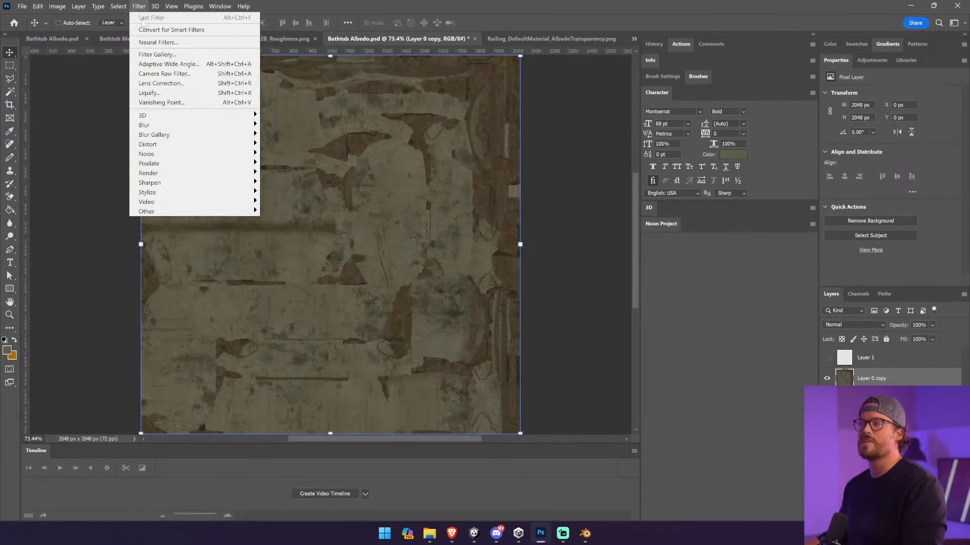
mouse_move(182, 125)
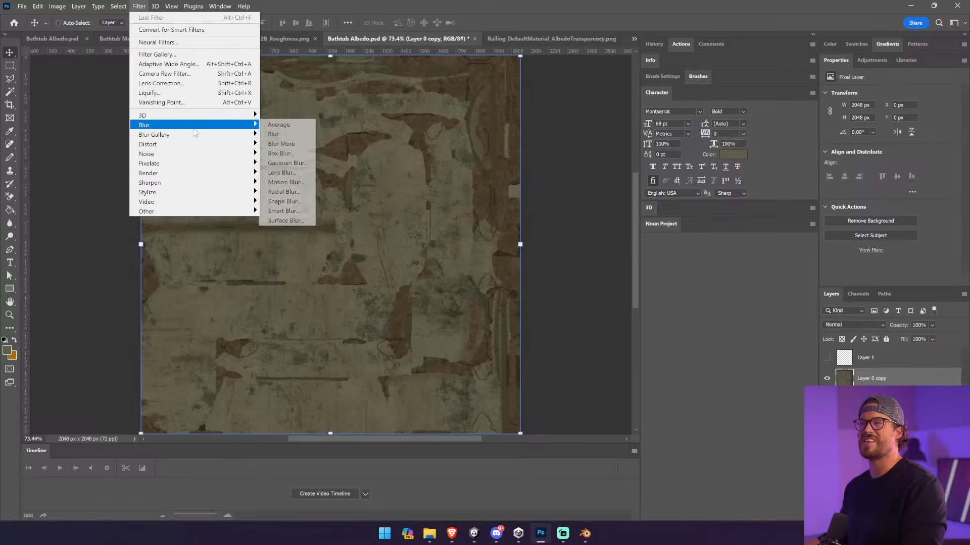
left_click(296, 212)
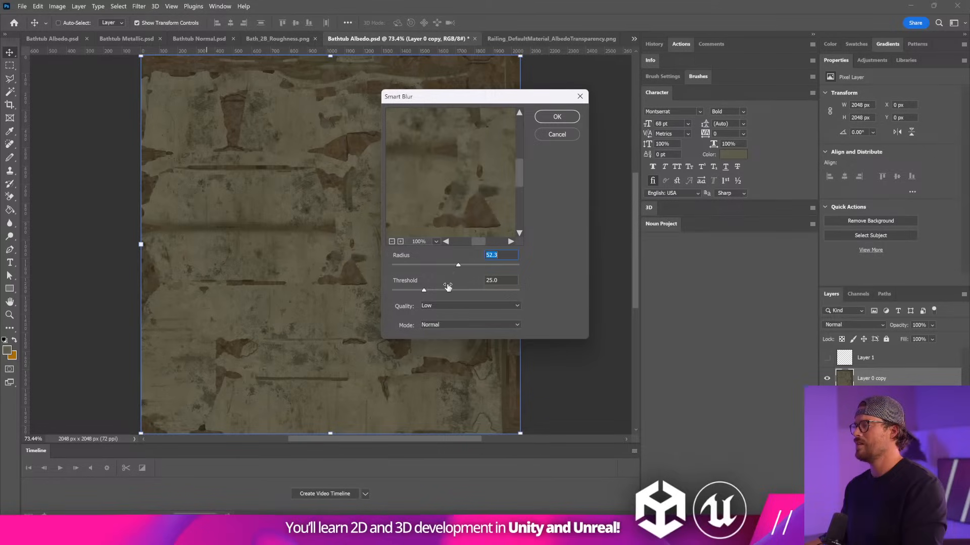
key("Tab")
left_click(557, 117)
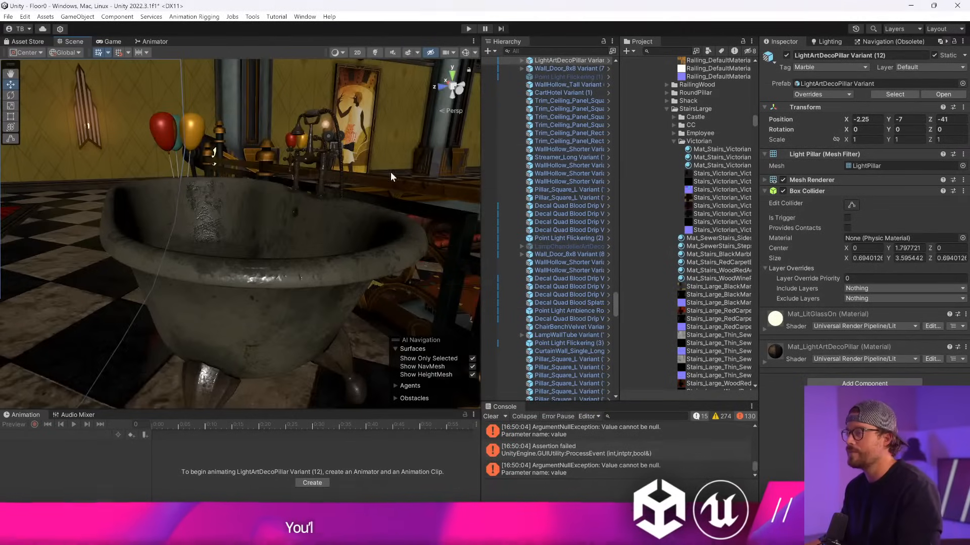
- In Unity, select the bathtub and set its material's normal map strength to 0.5, checking the tub from several angles
left_click_drag(364, 242, 319, 252, "alt")
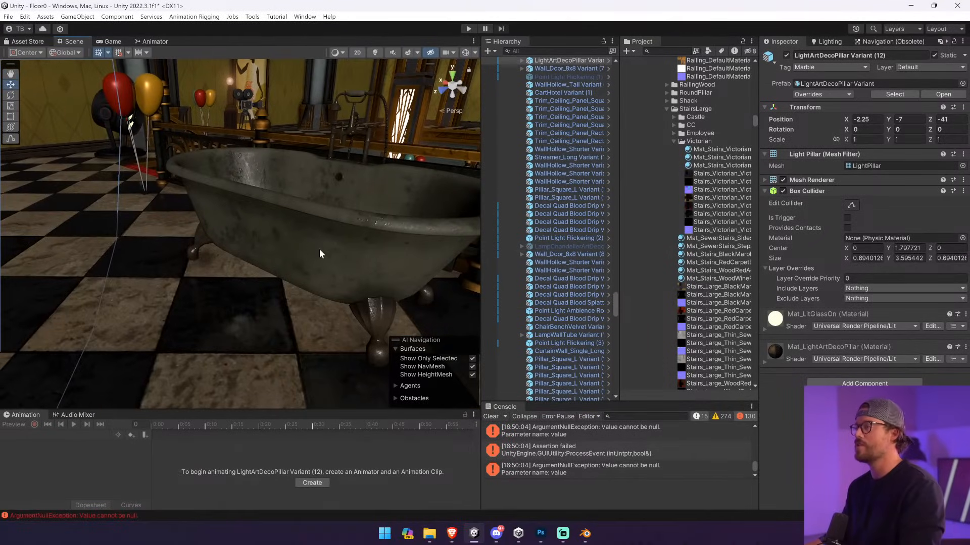
left_click(329, 197)
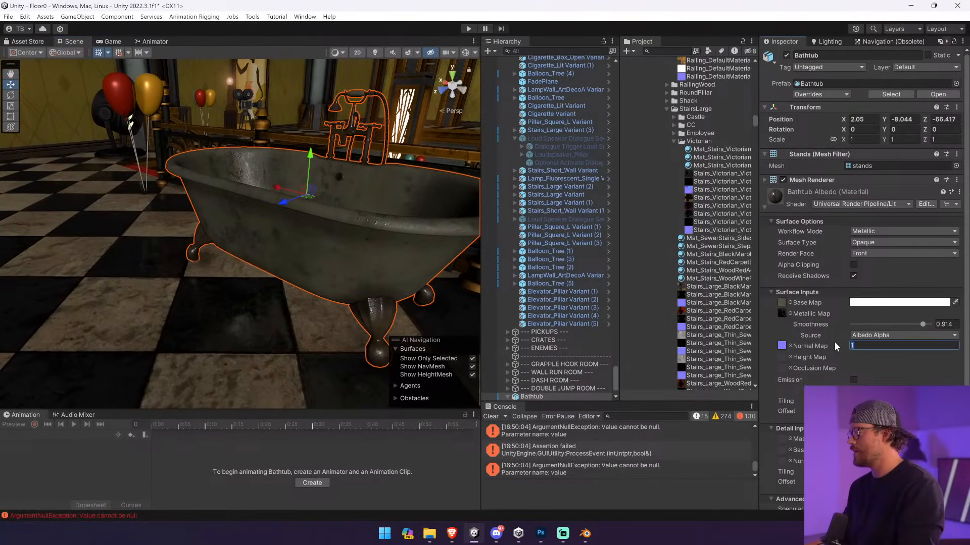
left_click_drag(102, 179, 89, 180, "alt")
left_click_drag(318, 213, 417, 163, "alt")
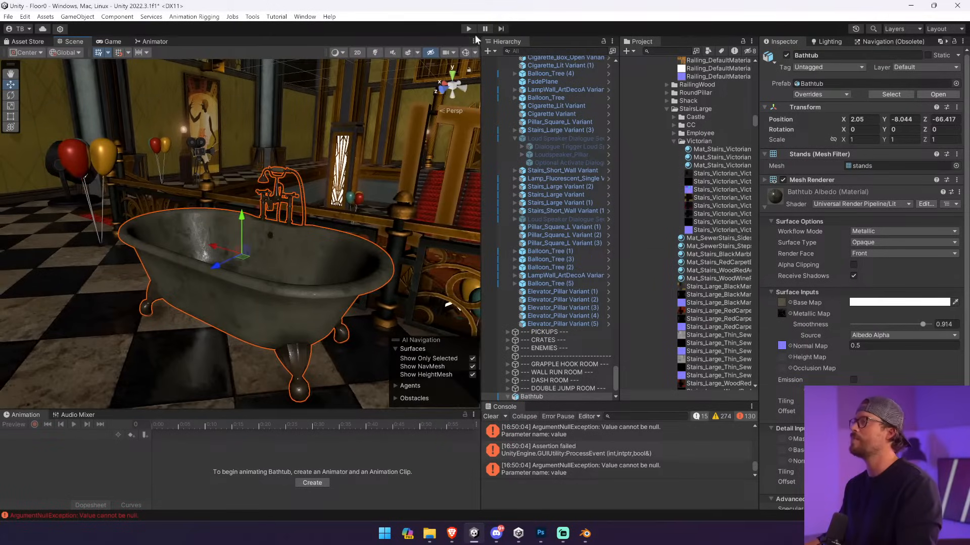
- Play the scene to view the bathtub in game, lower its material's smoothness to 0.823, and stop playing
left_click(469, 28)
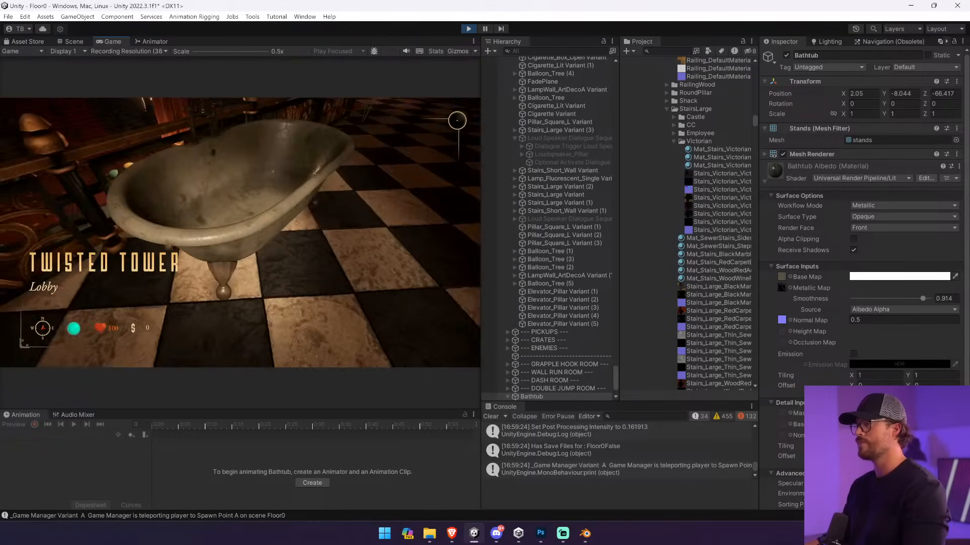
key("alt+Tab")
key("alt+Tab")
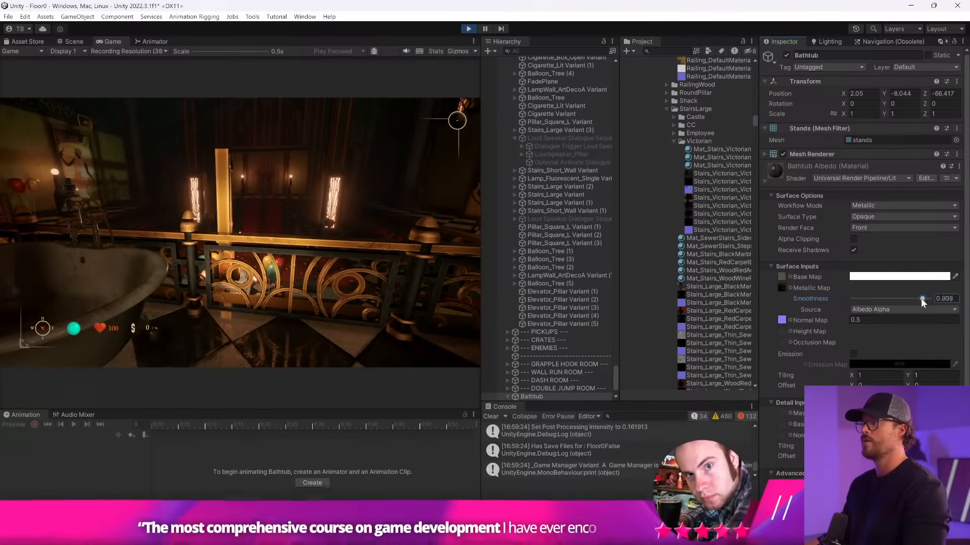
left_click_drag(921, 298, 915, 299)
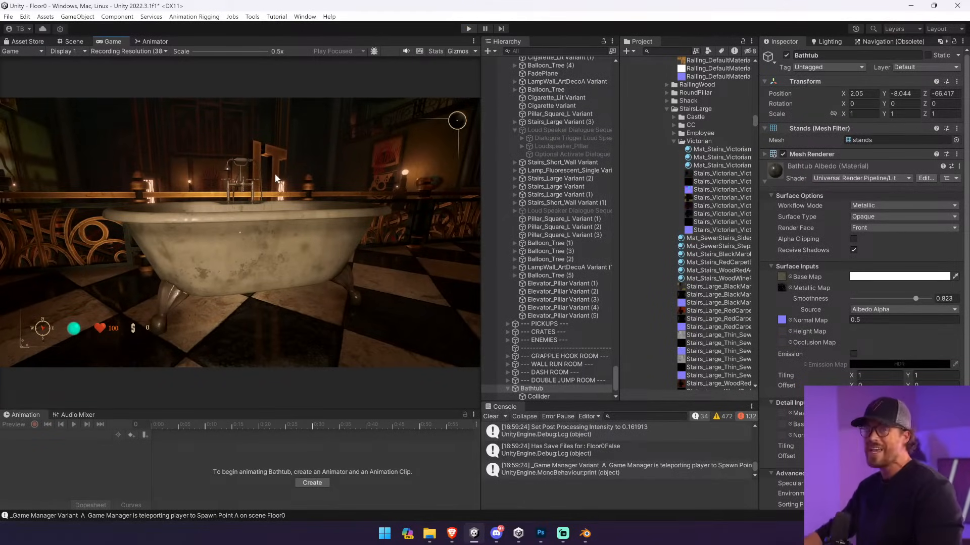
key("ctrl+p")
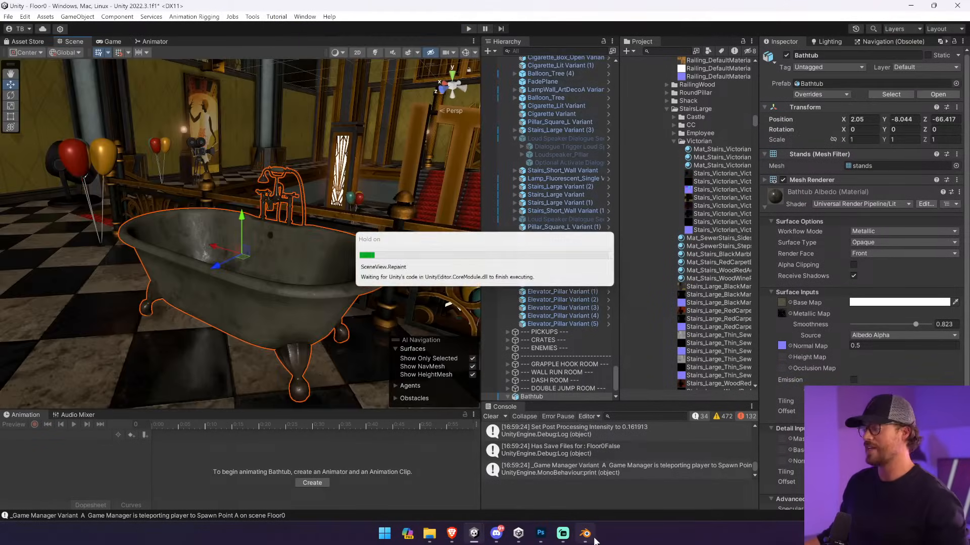
- Switch to Blender's Layout workspace and add a Decimate modifier to the bathtub with a ratio of 0.5171
left_click(593, 539)
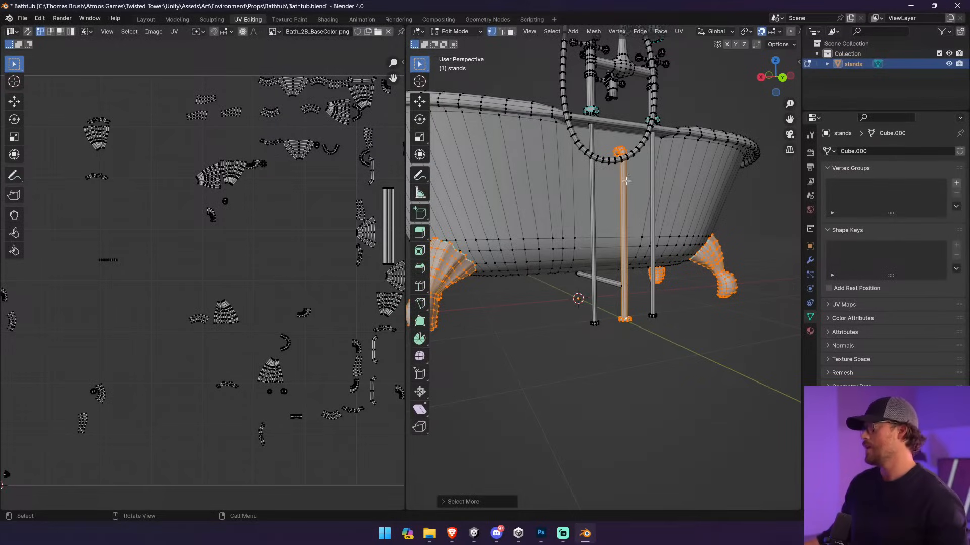
left_click(145, 19)
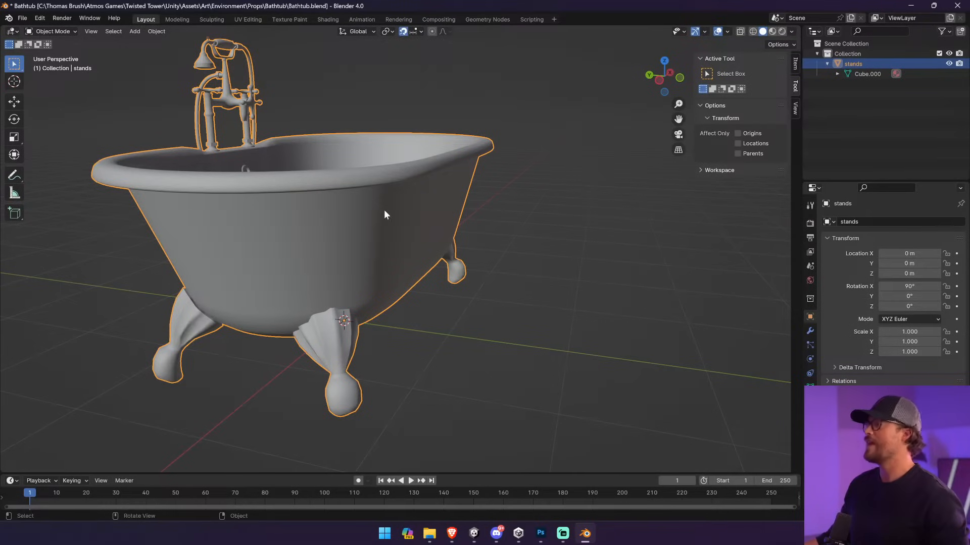
left_click(810, 331)
left_click(870, 221)
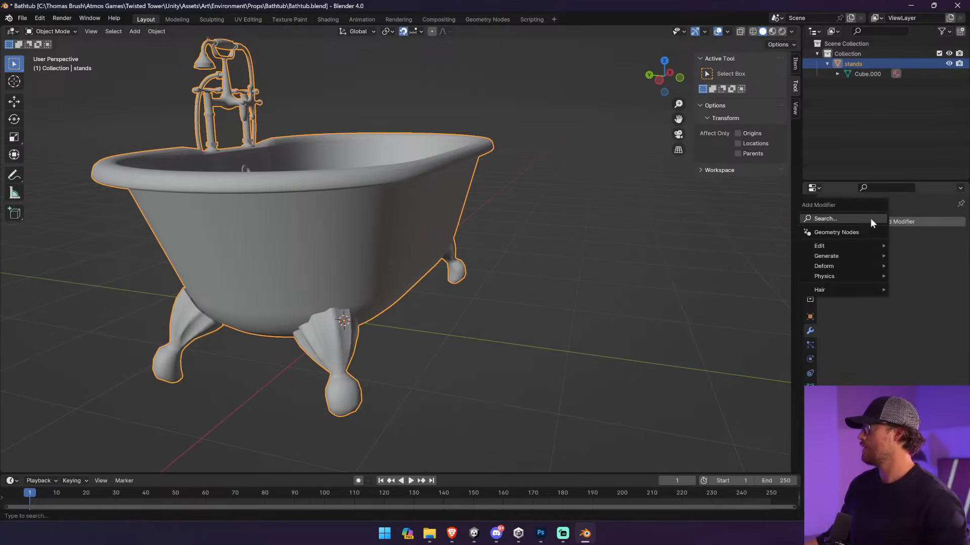
mouse_move(841, 255)
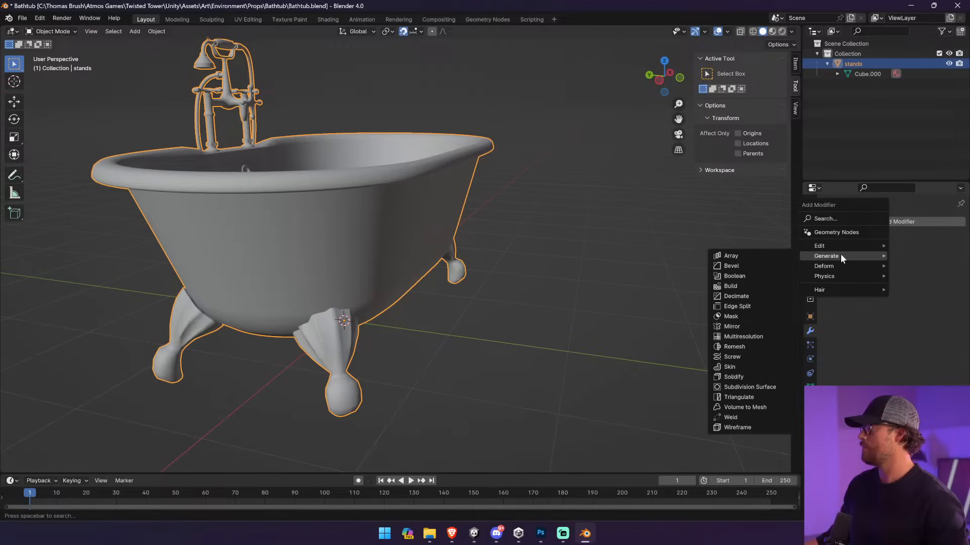
left_click(756, 296)
middle_click_drag(549, 197, 485, 212)
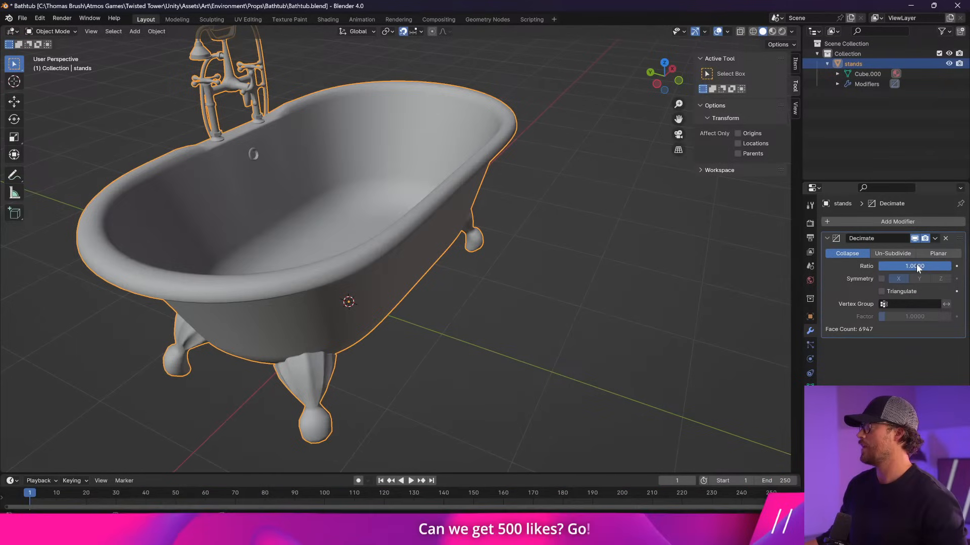
mouse_move(916, 266)
left_mouse_down()
mouse_move(894, 265)
mouse_move(949, 265)
mouse_move(915, 266)
left_mouse_up()
- Apply Shade Smooth to the decimated bathtub and save Bathtub.blend
right_click(378, 146)
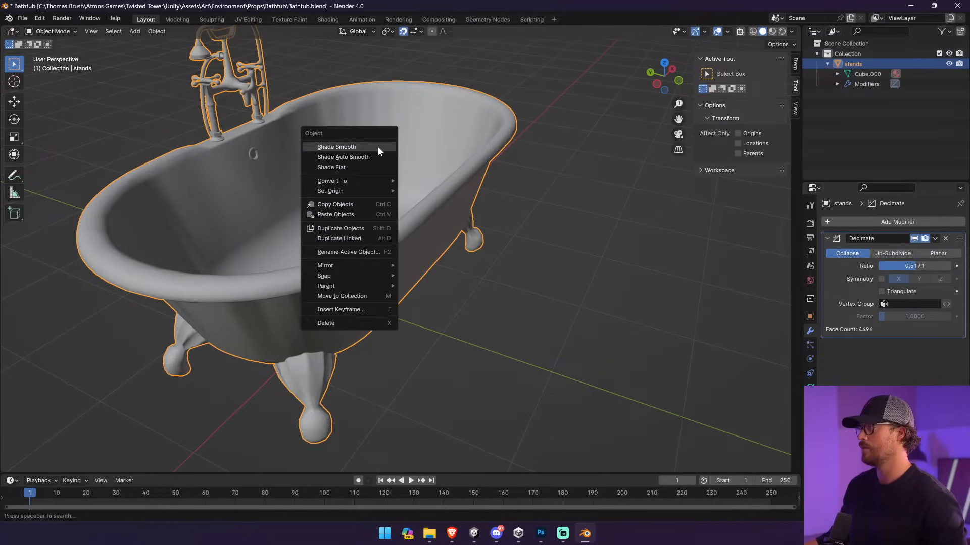
left_click(378, 146)
middle_click_drag(485, 161, 360, 169)
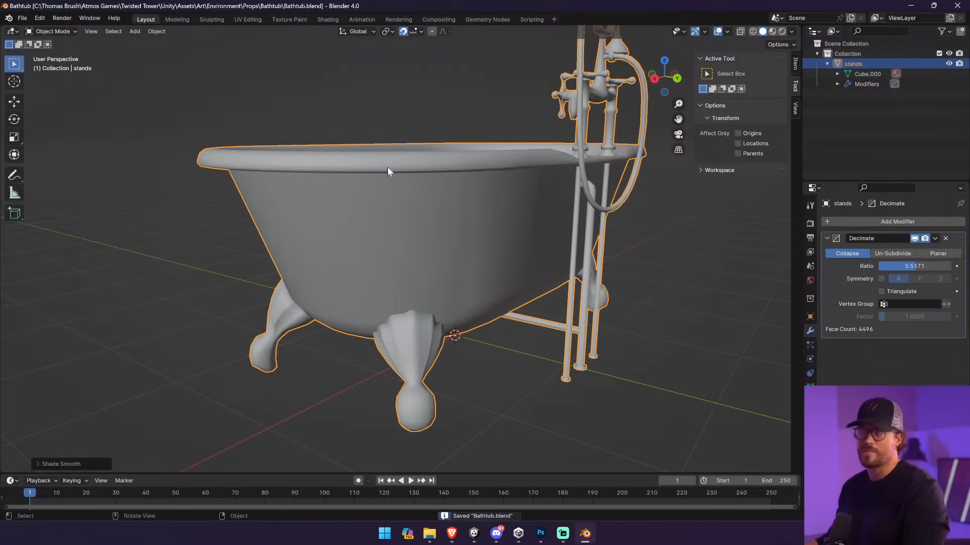
- Examine the updated bathtub from different sides in the Unity scene and locate the Bathtub object in the hierarchy
key("alt+Tab")
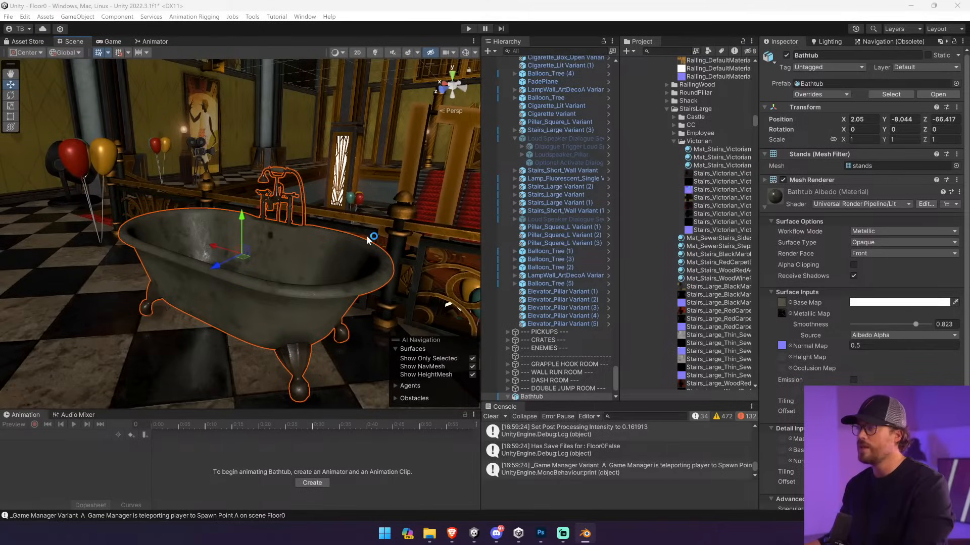
right_click_drag(340, 263, 187, 244)
key("w")
key("a")
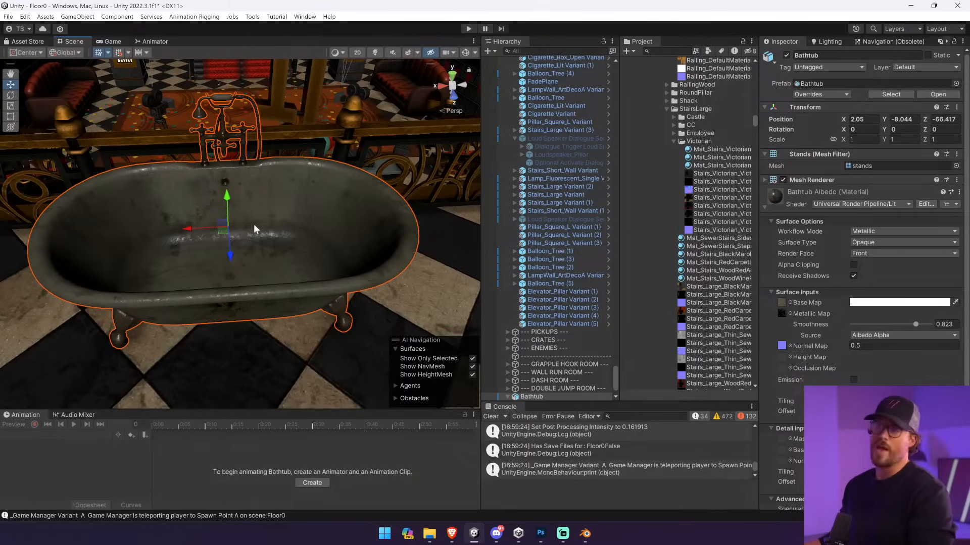
left_click(371, 241)
right_click_drag(372, 242, 300, 282)
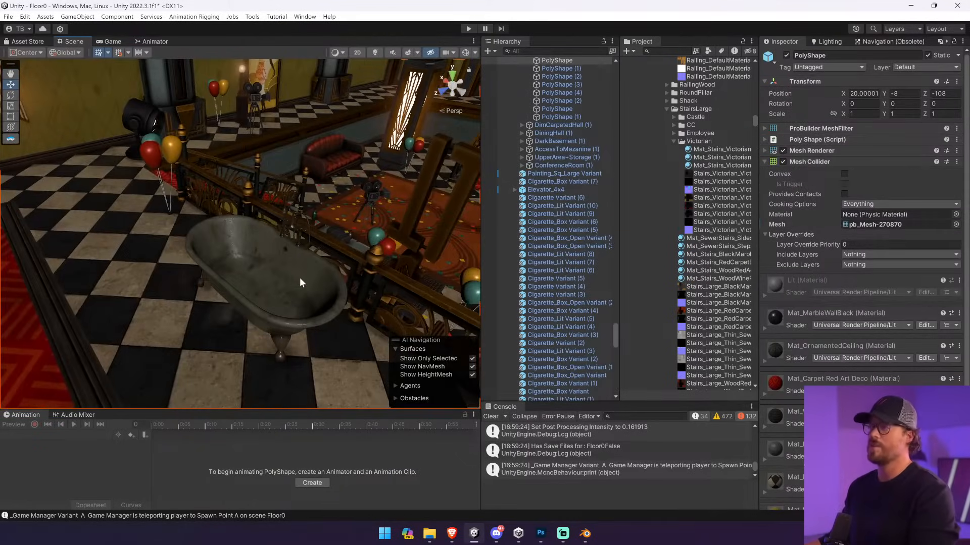
left_click(322, 307)
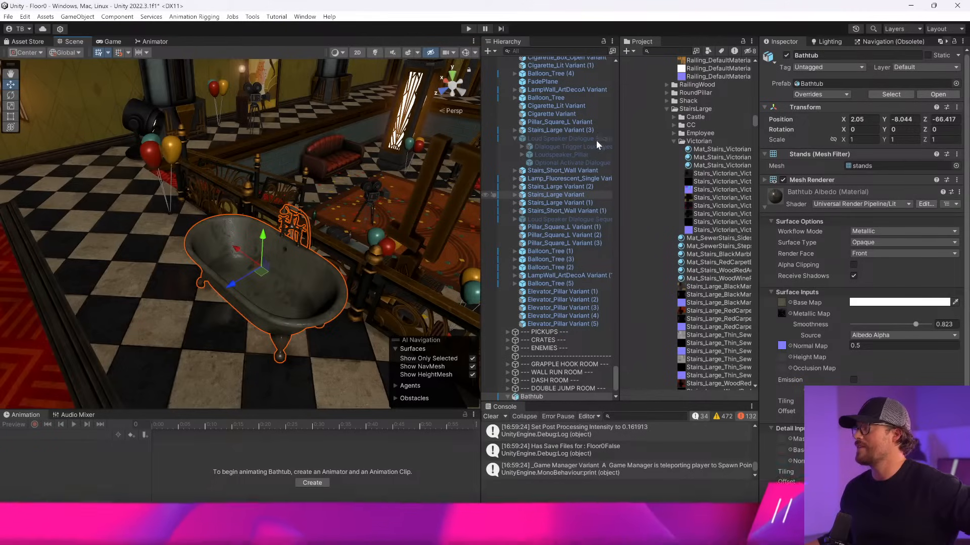
key("ctrl+z")
scroll(586, 314, "down", 3)
scroll(583, 312, "down", 10)
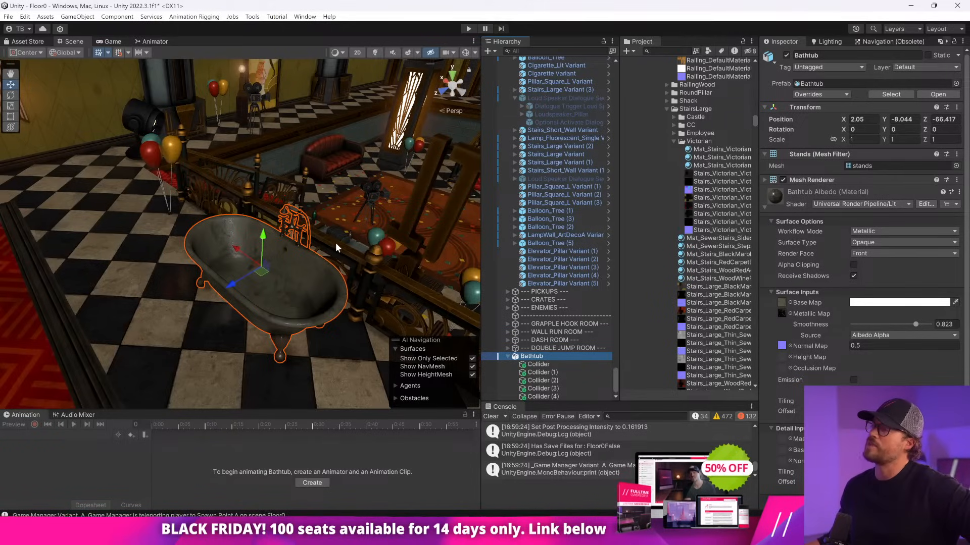
- Select the film camera prop in the scene and reveal its prefab asset in the project's Props folder
left_click(344, 251)
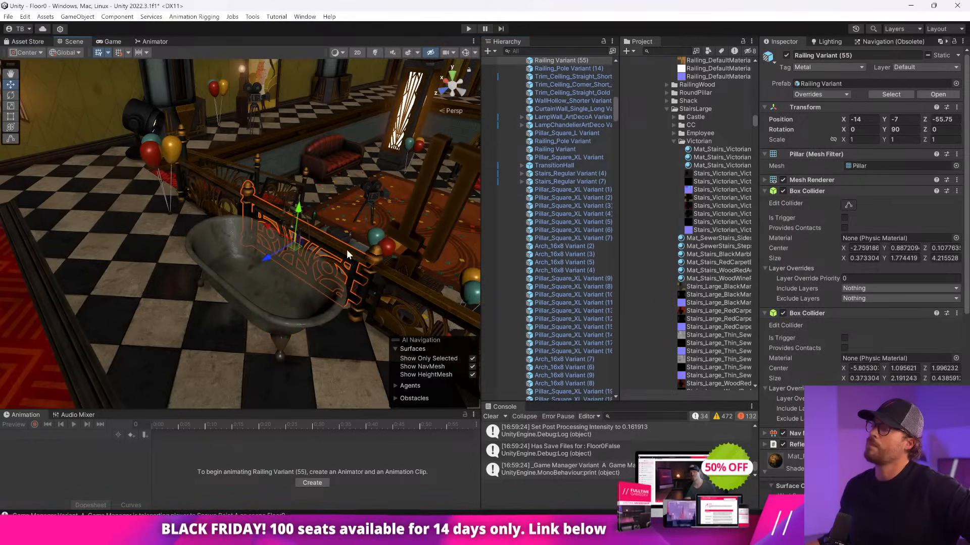
left_click(405, 227)
left_click(359, 188)
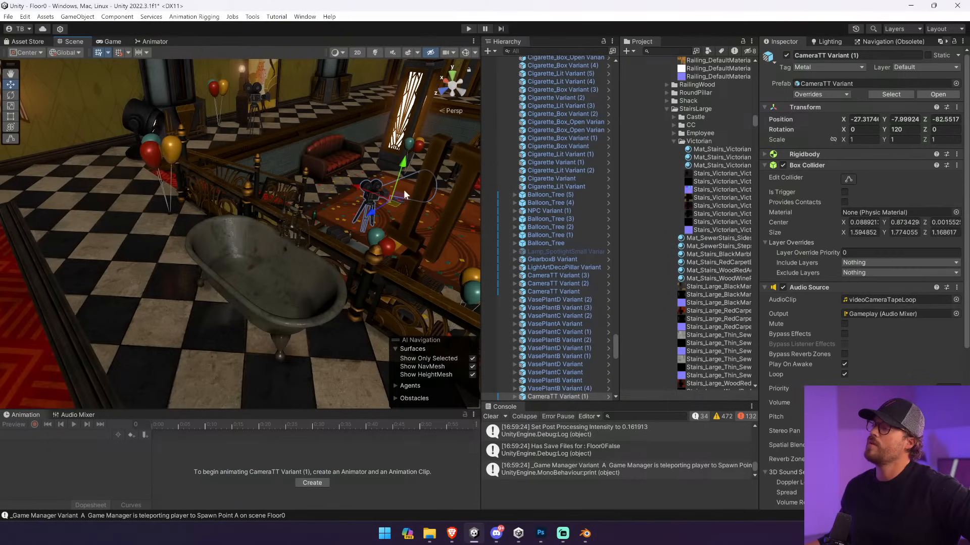
left_click(904, 94)
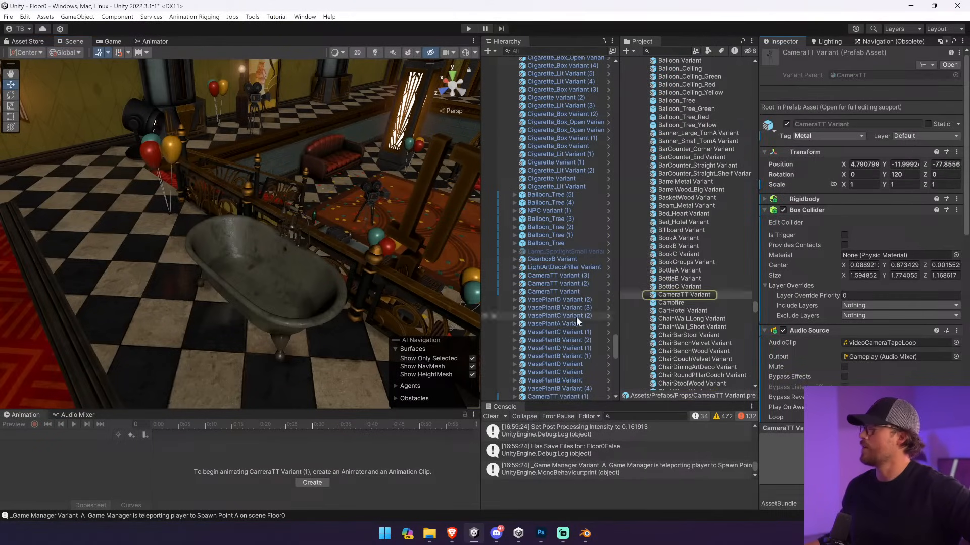
- Collapse the Pool, Lootables, ClownCasino and Clown Casino V2 subfolders of the Props prefab folder
scroll(707, 280, "down", 15)
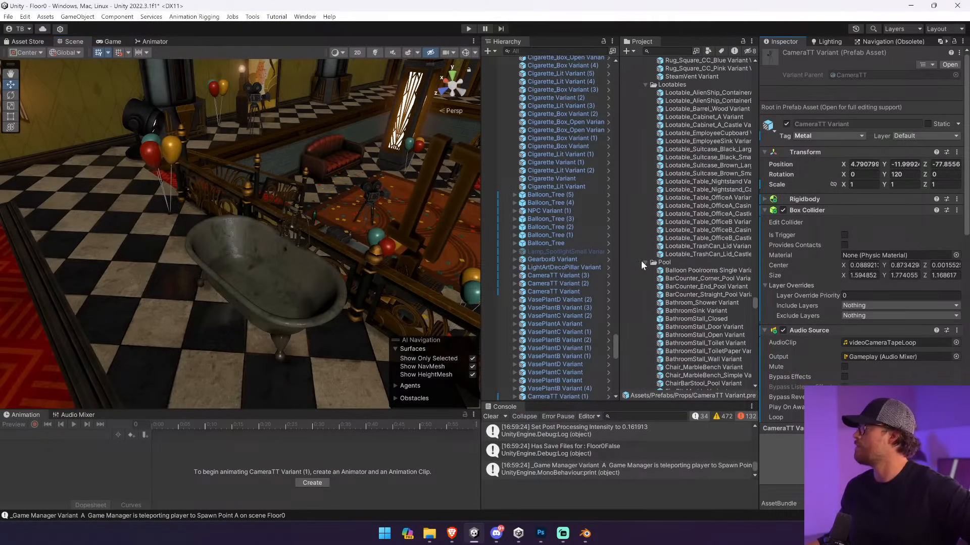
left_click(645, 262)
left_click(644, 262)
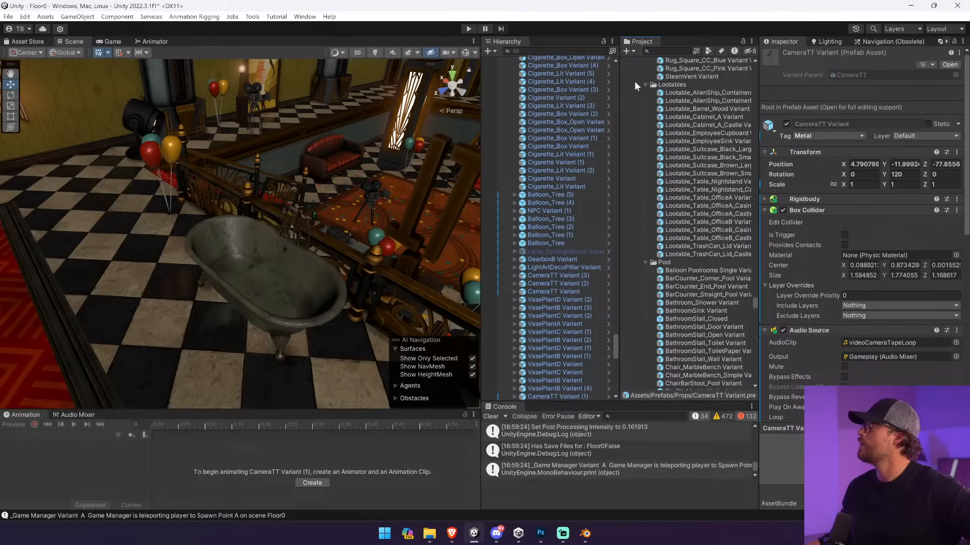
scroll(646, 106, "up", 10)
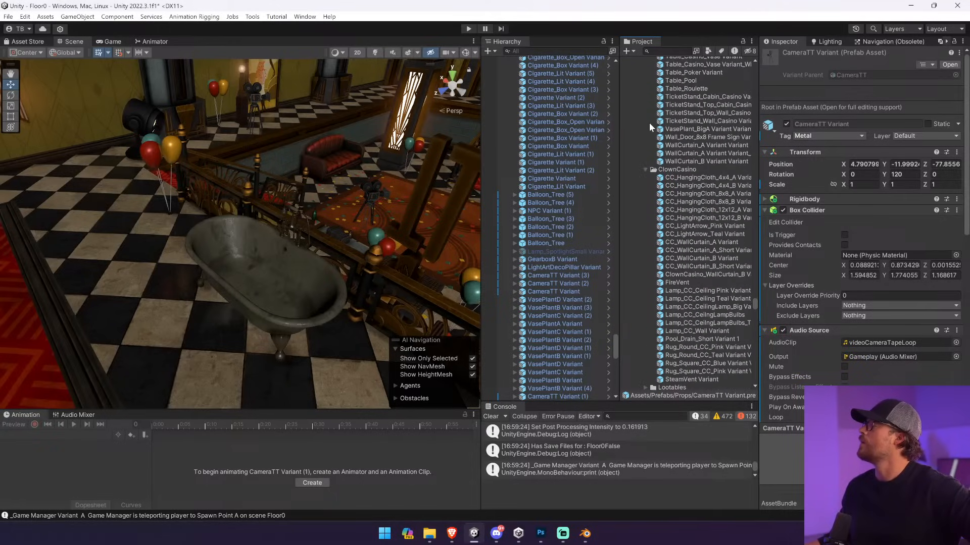
scroll(647, 183, "up", 10)
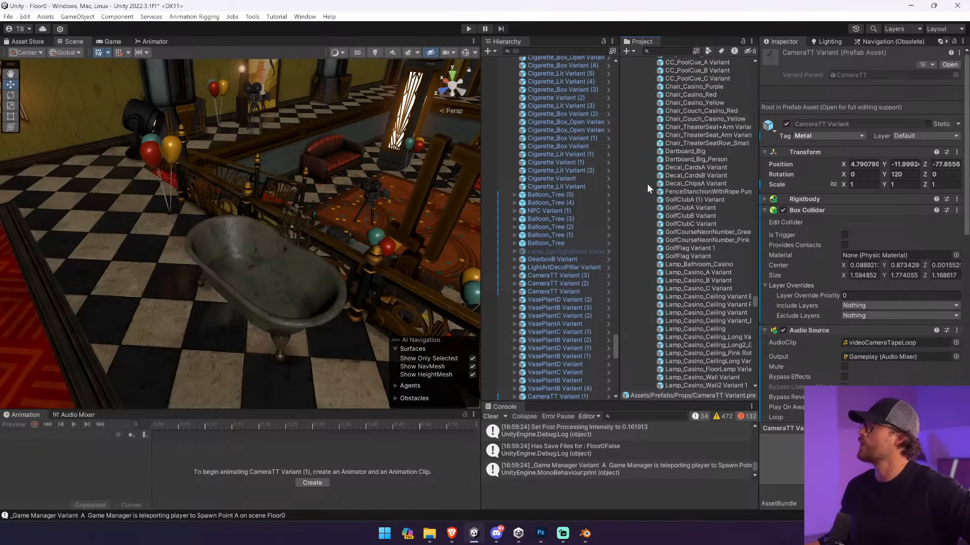
scroll(647, 183, "up", 10)
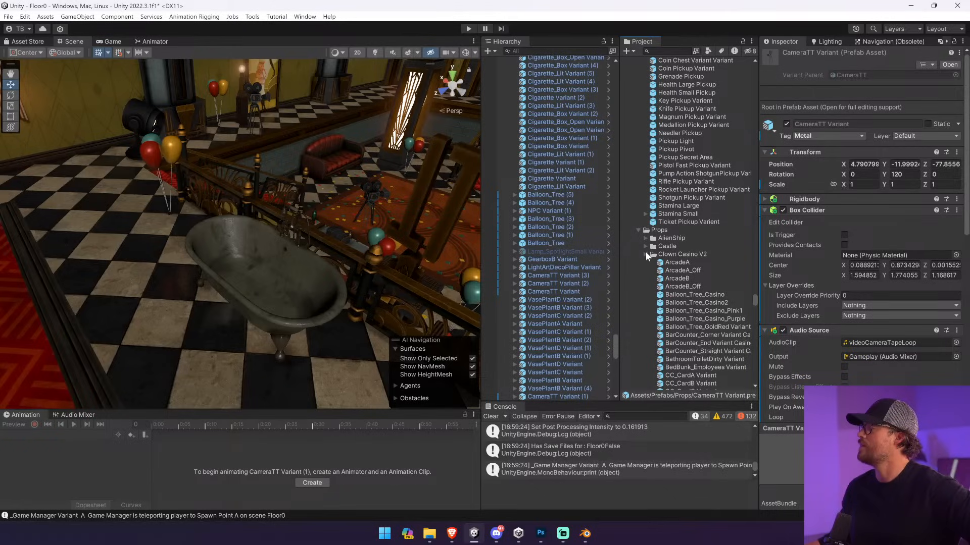
left_click(646, 254)
- Create a prefab variant from the scene's Bathtub object in the Props prefab folder and select the tub in the scene
scroll(561, 292, "down", 10)
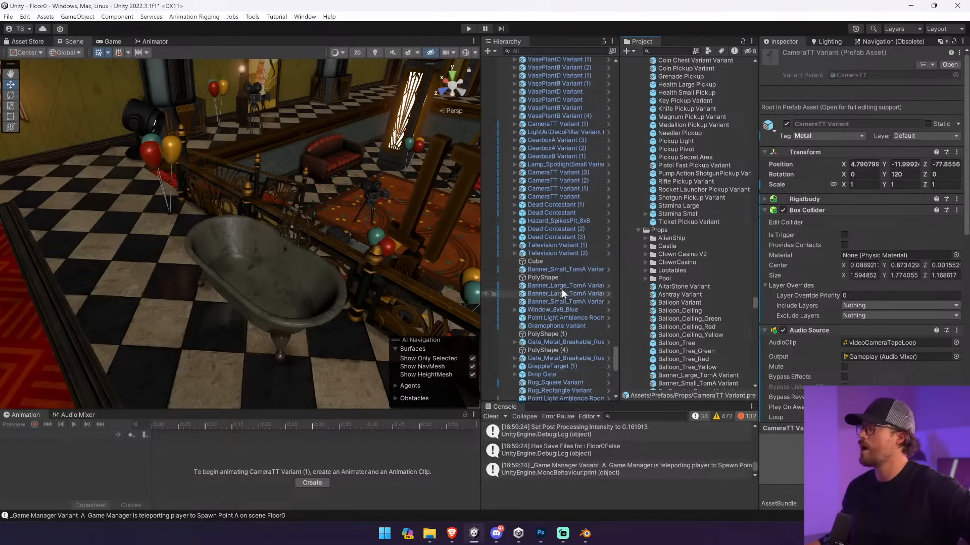
scroll(562, 293, "down", 10)
left_click_drag(549, 357, 720, 291)
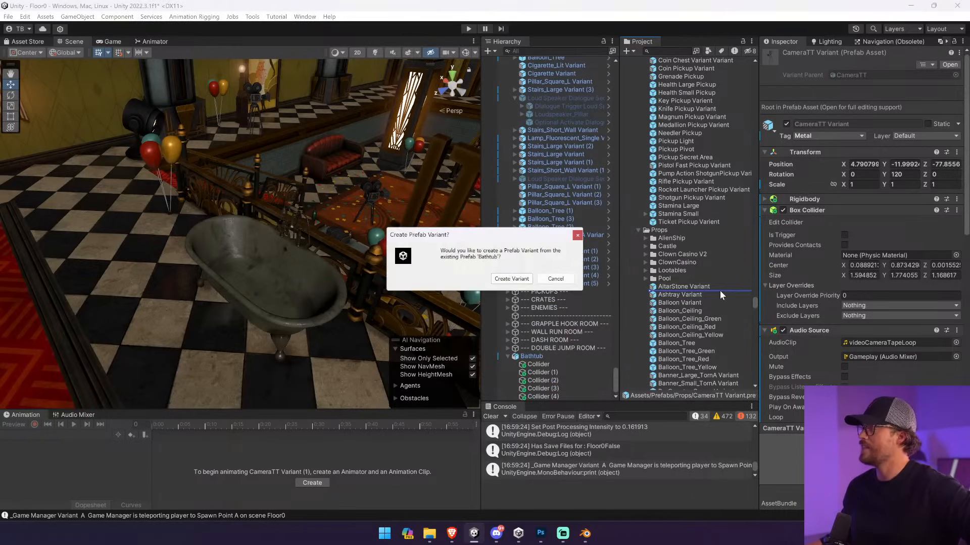
left_click(511, 279)
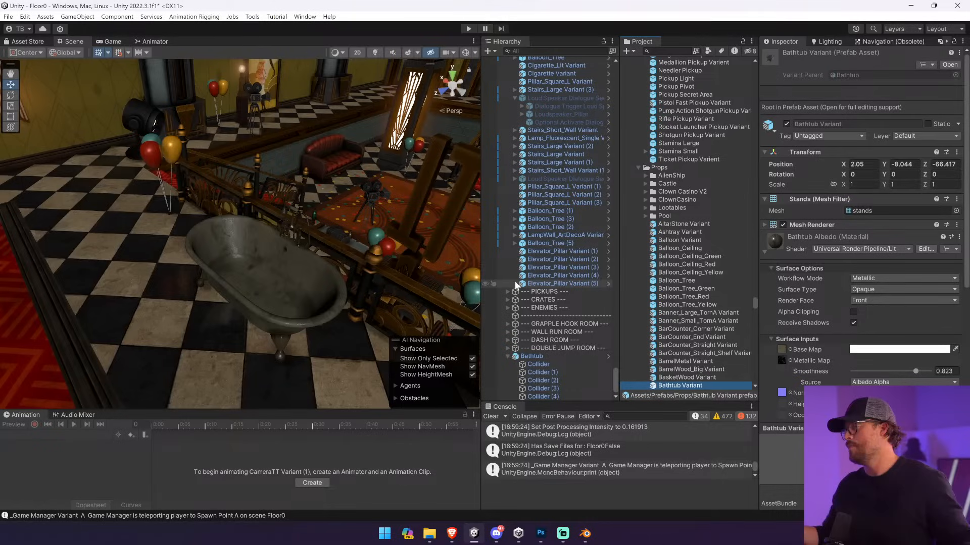
left_click(270, 282)
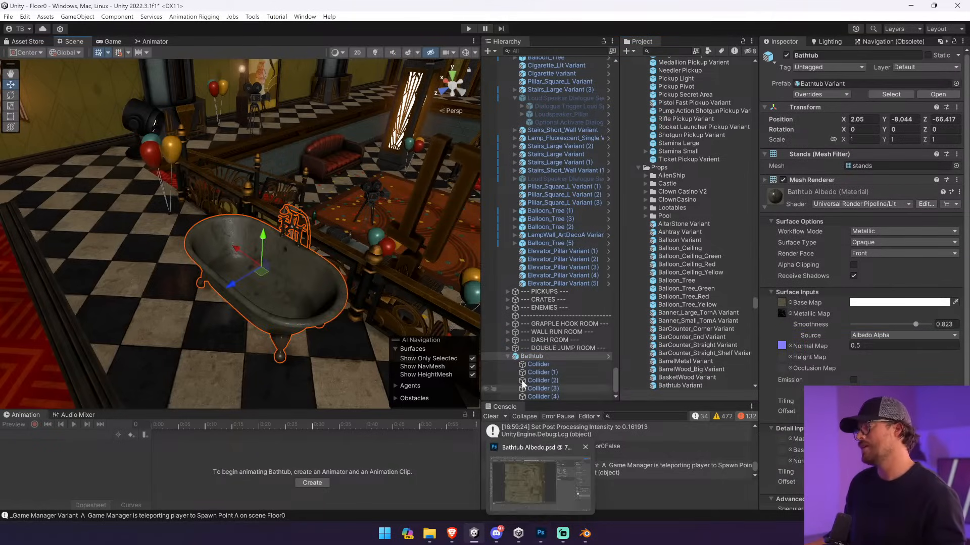
- Delete the Bathtub object from the current scene and find and open the Floor-2 scene
left_click(555, 355)
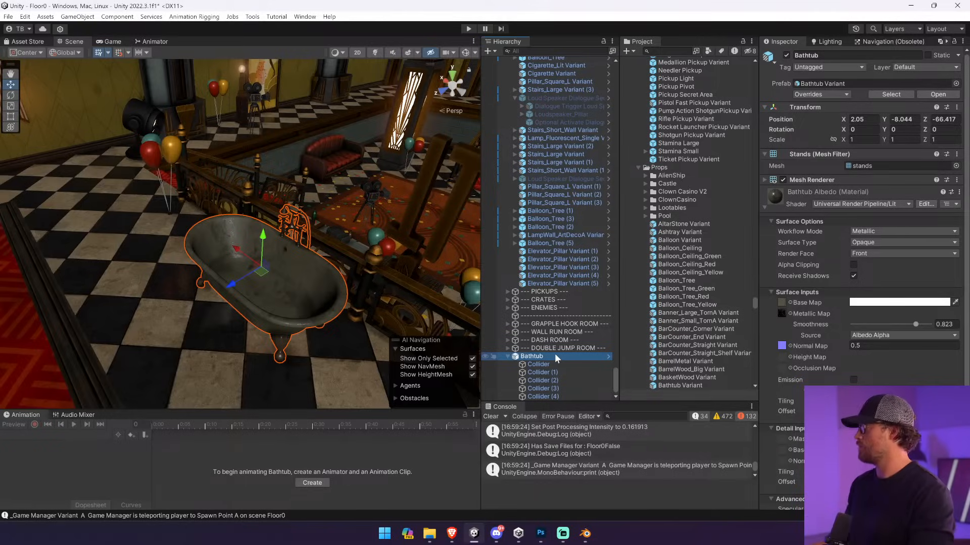
key("Delete")
left_click(667, 51)
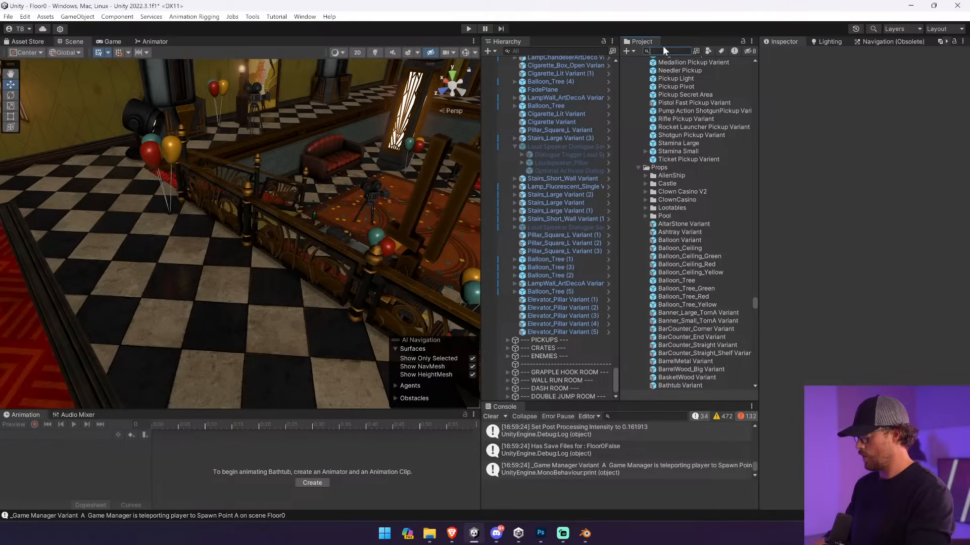
type("Floor-2")
double_click(662, 78)
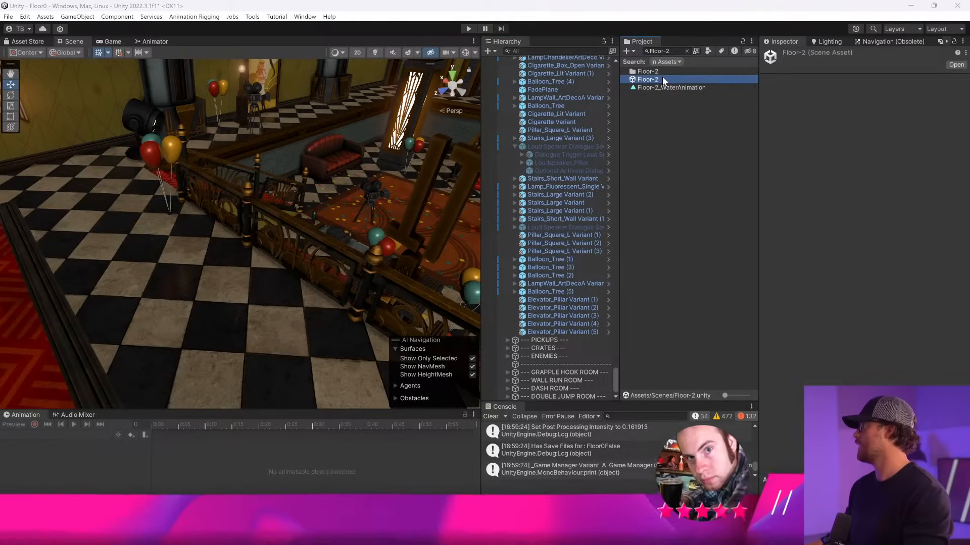
left_click(520, 285)
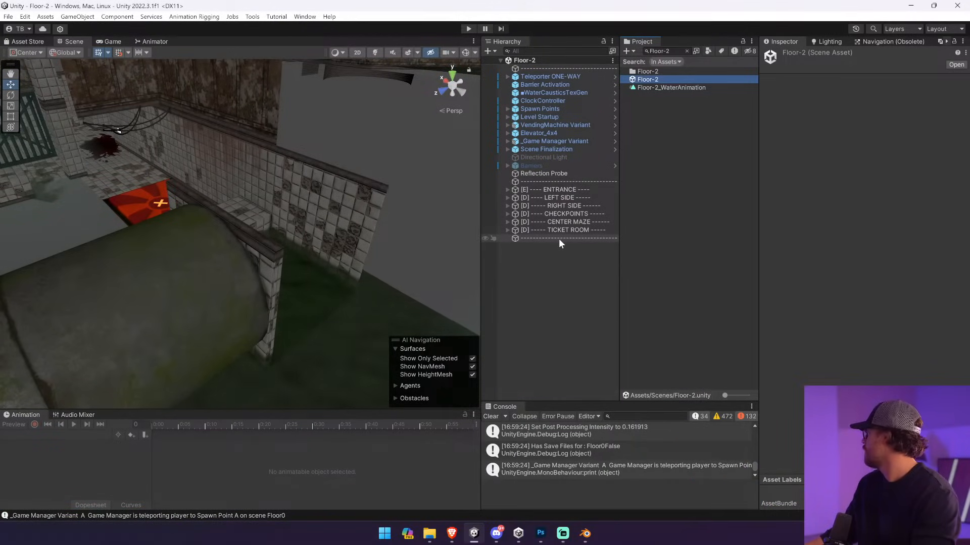
- Survey the Floor-2 level for a place for the tub and search the project assets for Bath
right_click_drag(263, 169, 470, 129)
right_click_drag(423, 103, 308, 132)
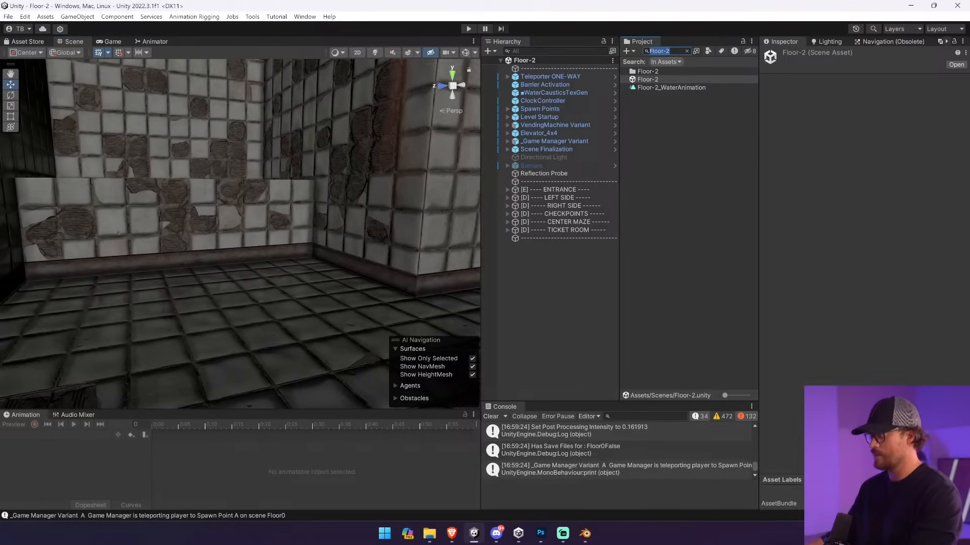
type("Bathrub")
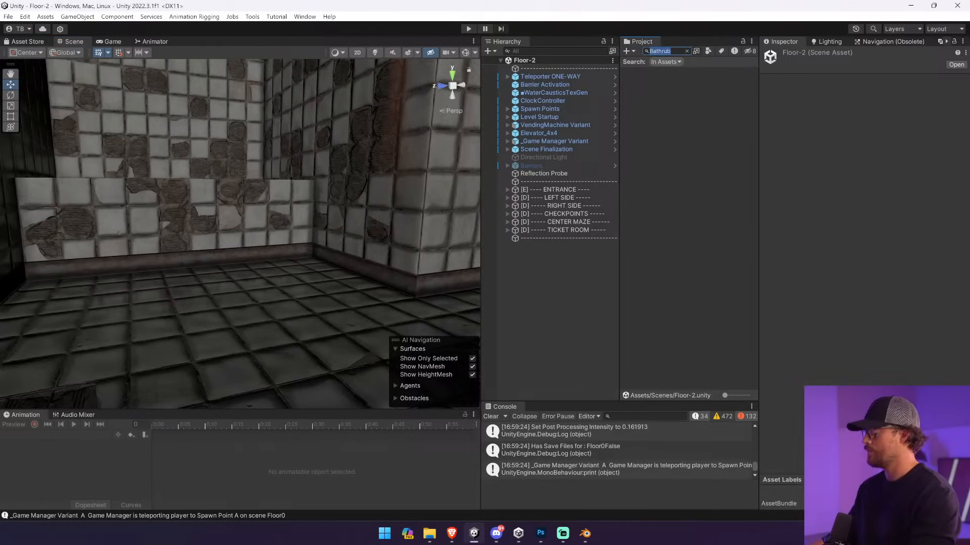
type("th")
right_click_drag(324, 178, 655, 312)
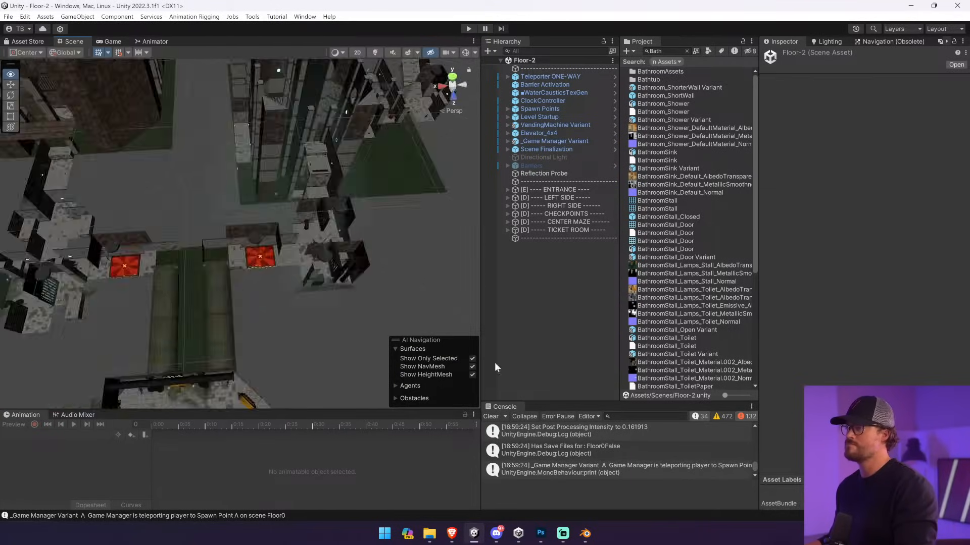
right_click_drag(495, 368, 718, 117)
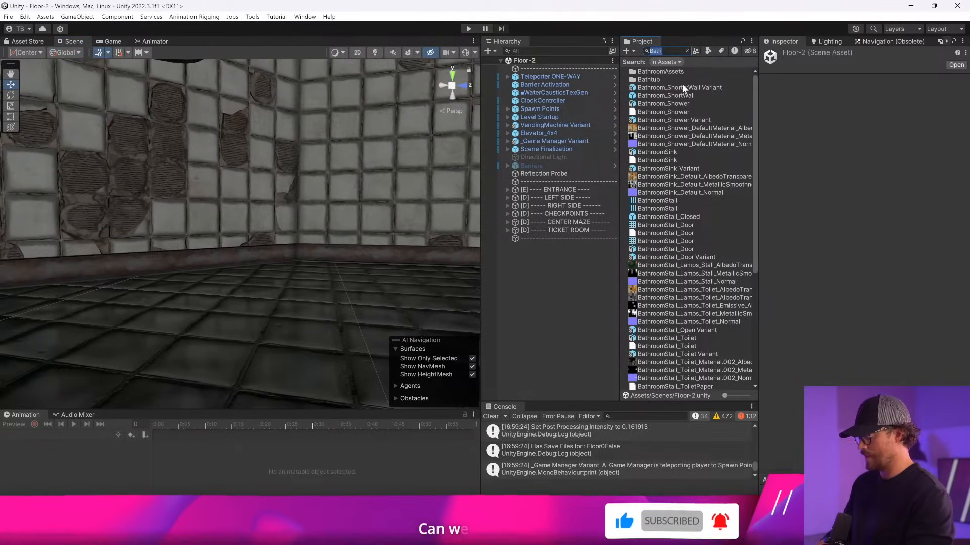
- Narrow the project asset search to Bathtub
type("Bathrub")
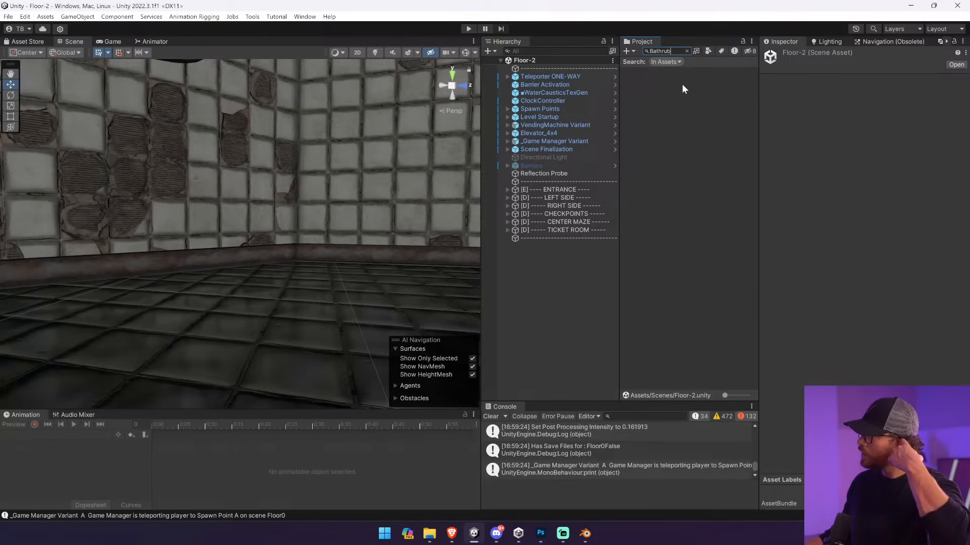
key("BackSpace")
key("BackSpace")
key("BackSpace")
type("tub")
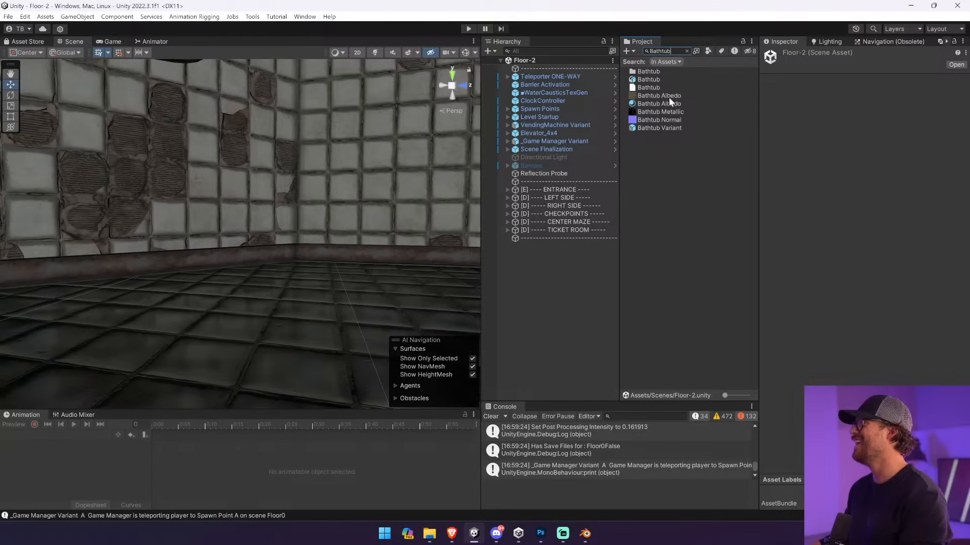
- Place the Bathtub Variant prefab on the tiled floor below the wall television, at about X -13.7, Z -32.9 with 45° Y rotation
left_click_drag(659, 128, 225, 273)
left_click_drag(238, 228, 200, 219)
right_click_drag(200, 219, 299, 295)
key("s")
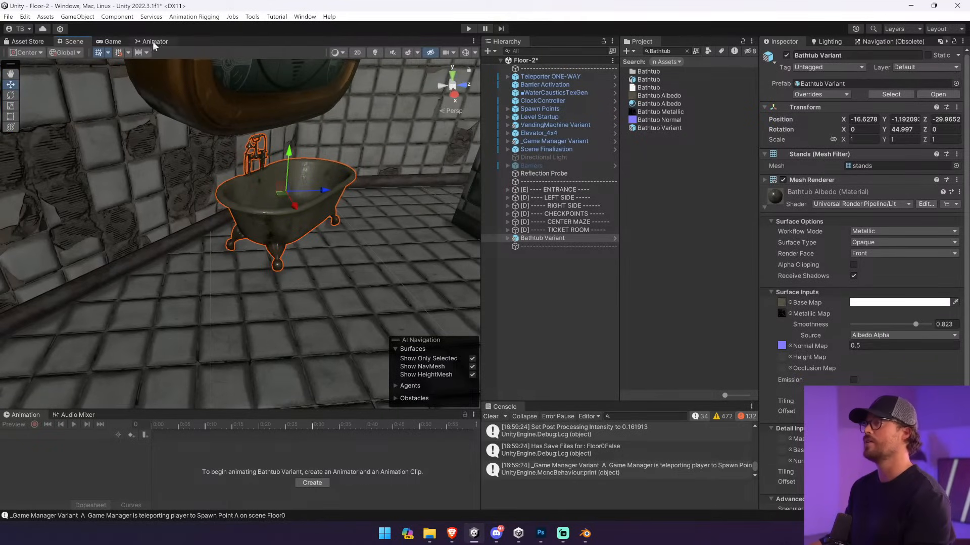
left_click_drag(293, 178, 179, 251)
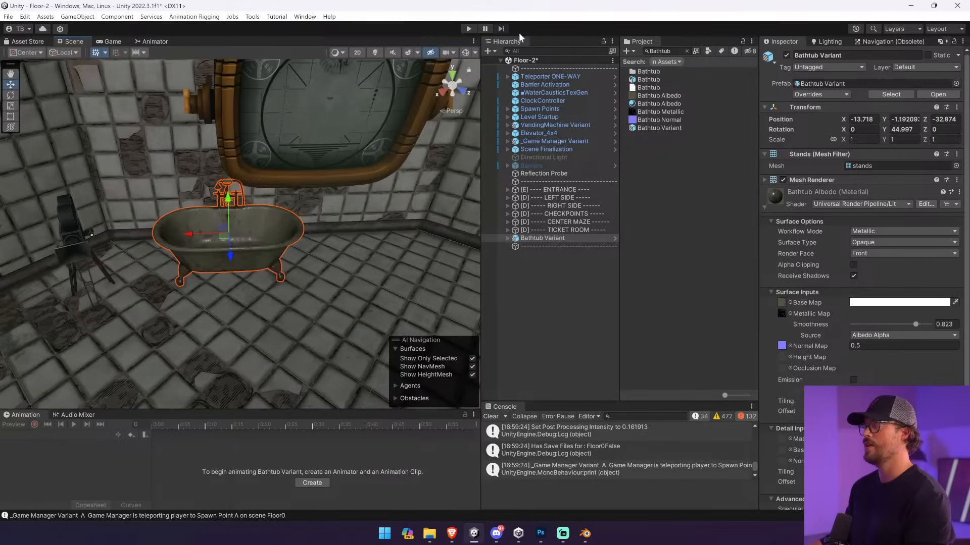
- Run the Floor-2 scene and walk from the entrance door through the locker room up to the bathtub
left_click(468, 29)
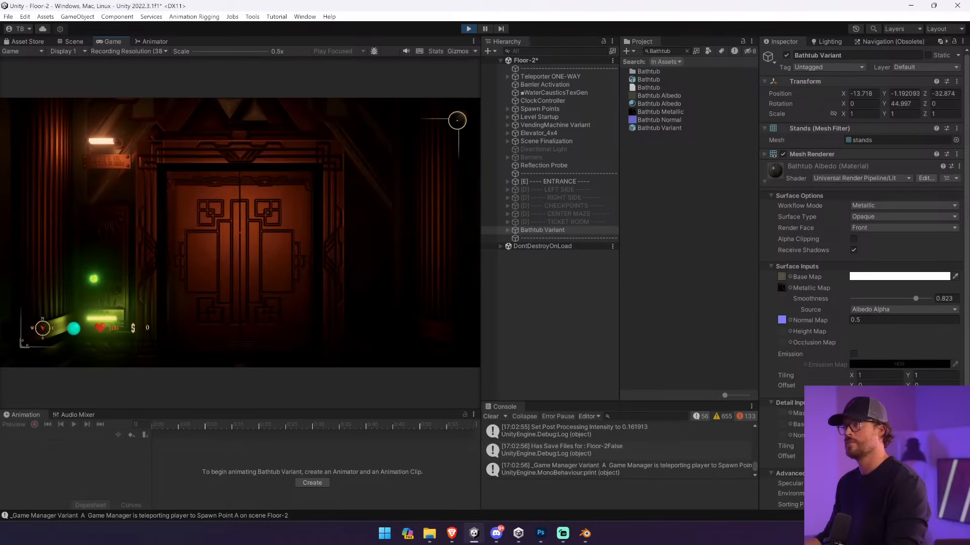
key("w")
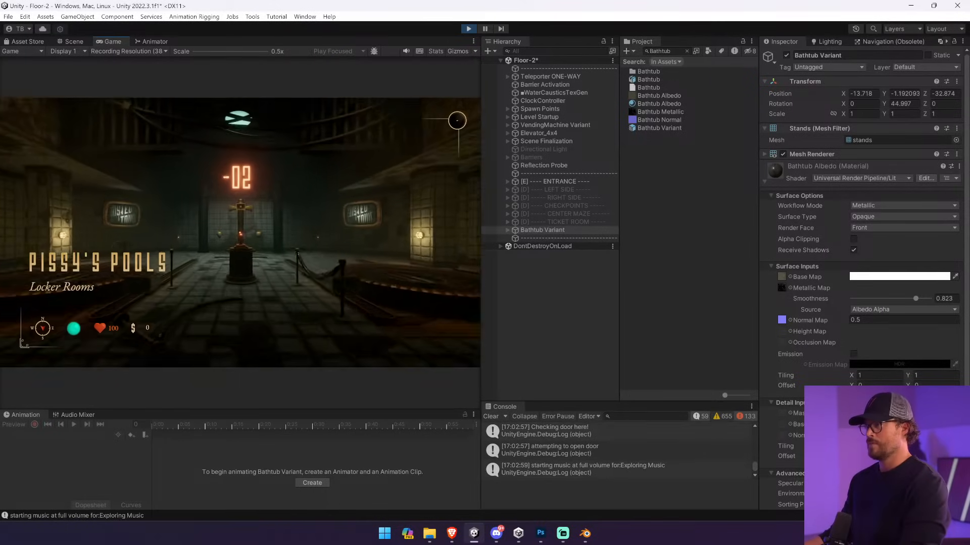
key("w")
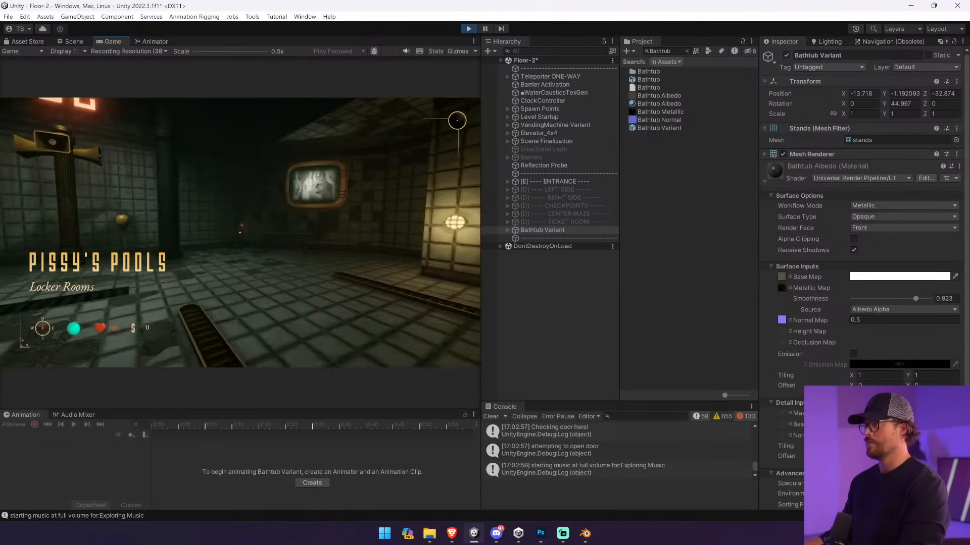
key("w")
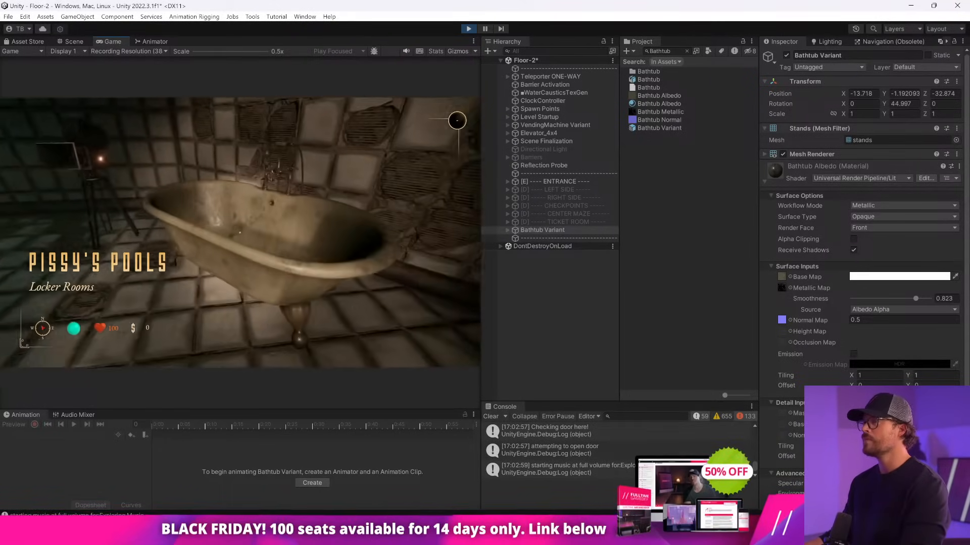
- Examine the bathtub in the running game up close and from several sides beside the wall and television
key("s")
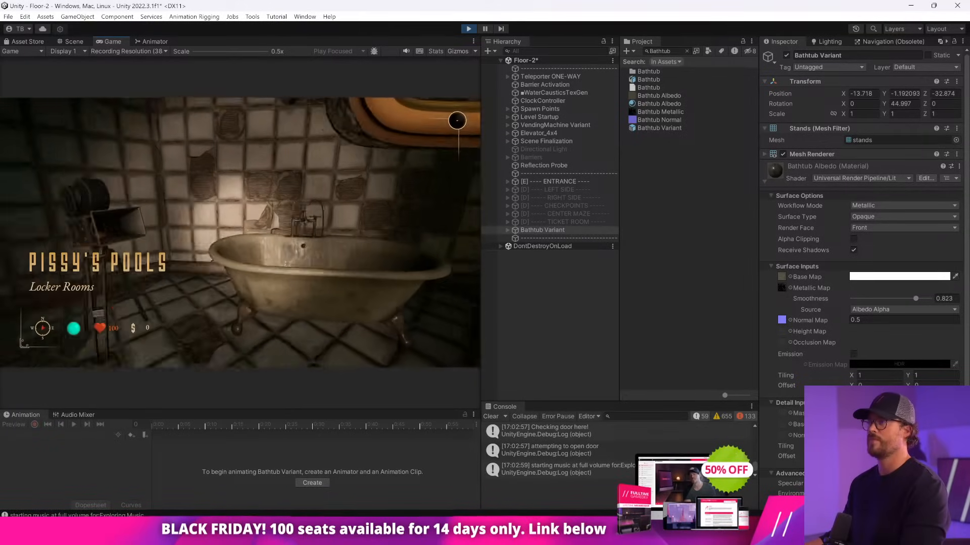
key("w")
key("w")
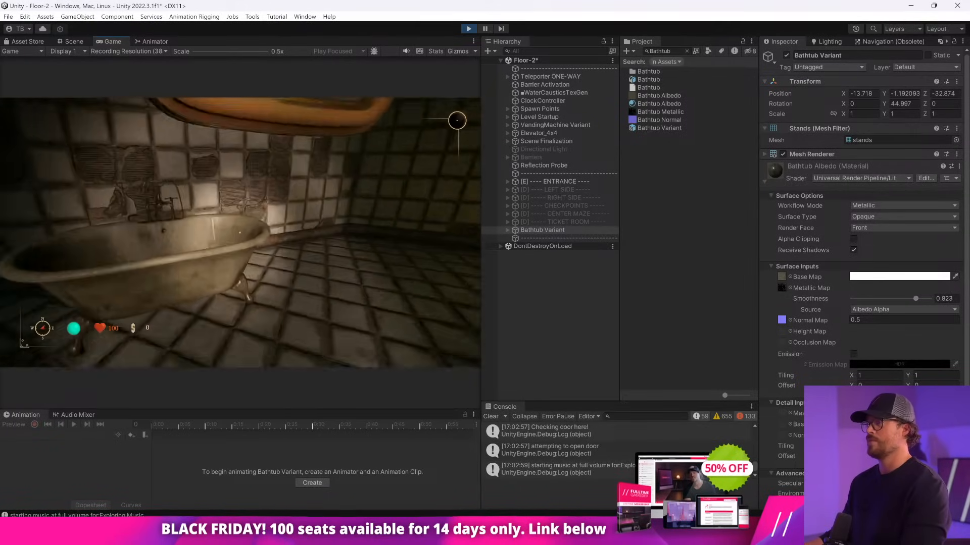
key("d")
key("s")
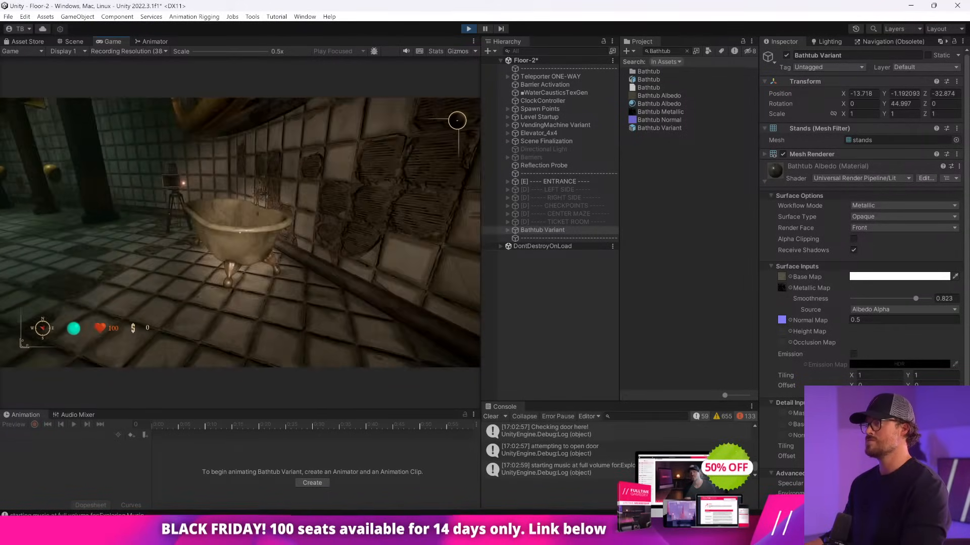
key("w")
key("s")
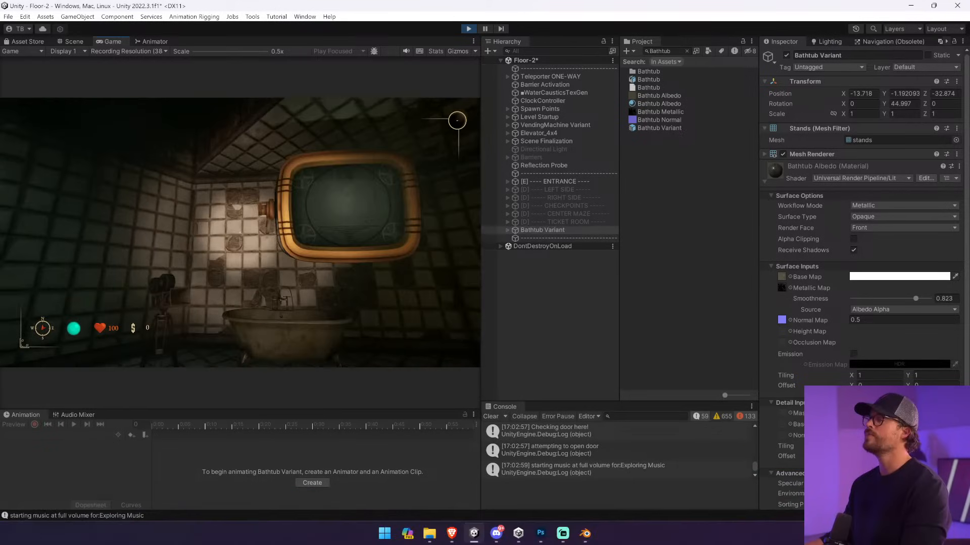
key("w")
key("w")
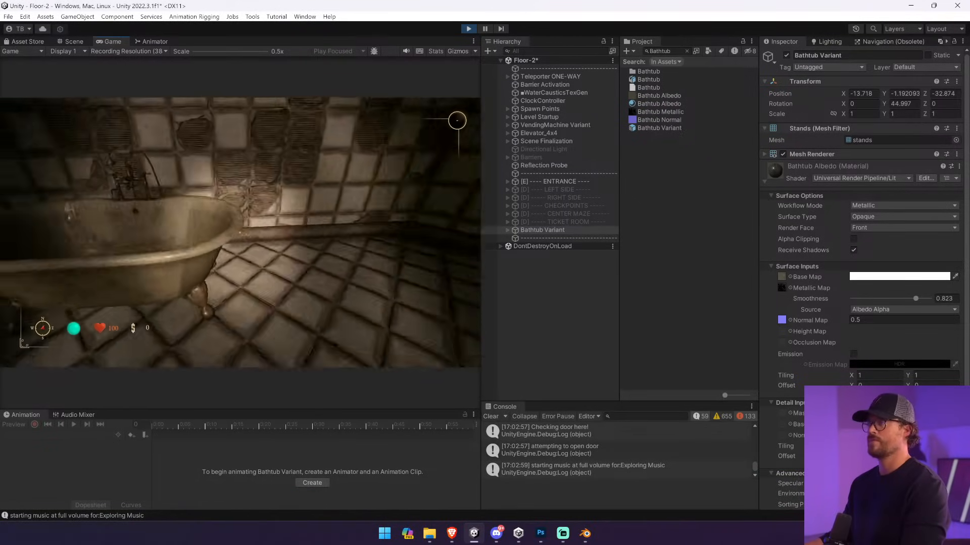
key("d")
key("a")
key("s")
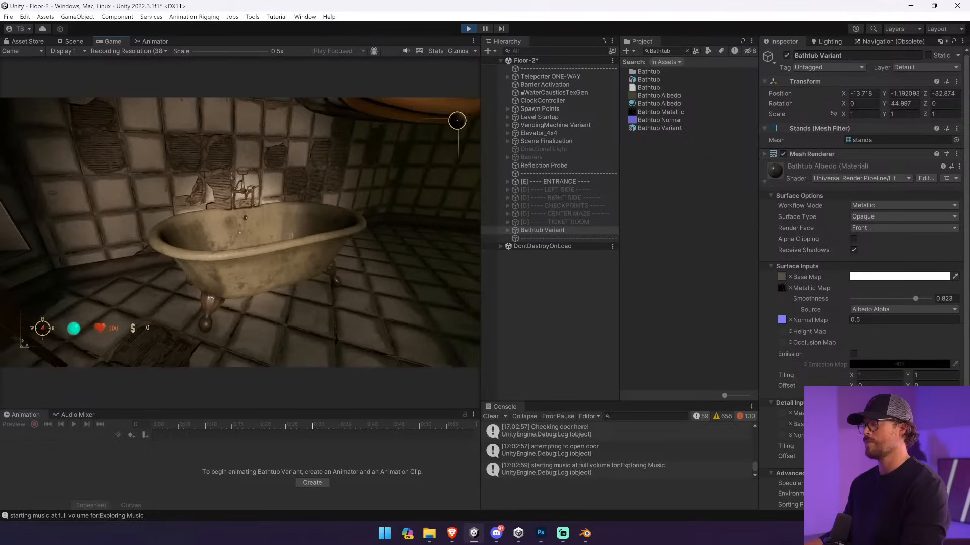
- View the bathtub from across the room and from its far end, and stop the game
key("w")
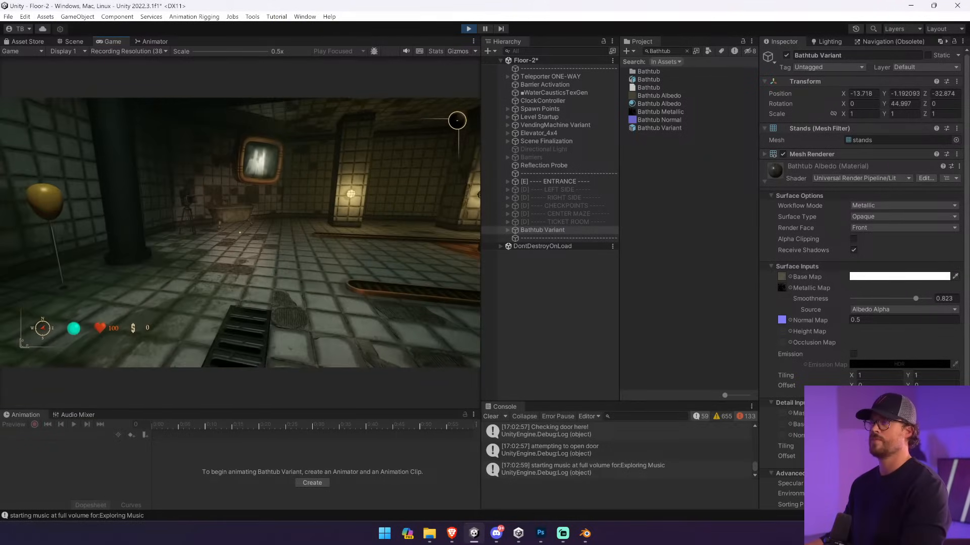
key("d")
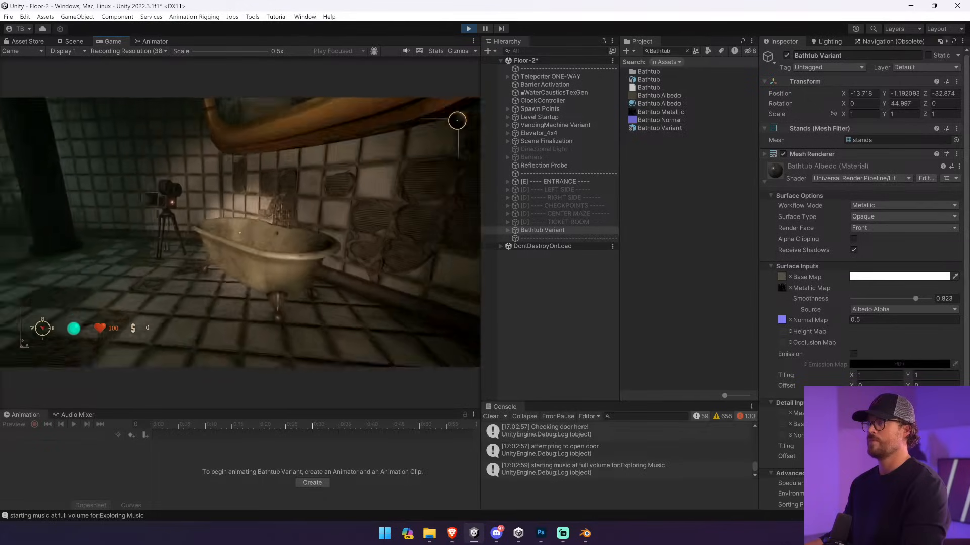
key("s")
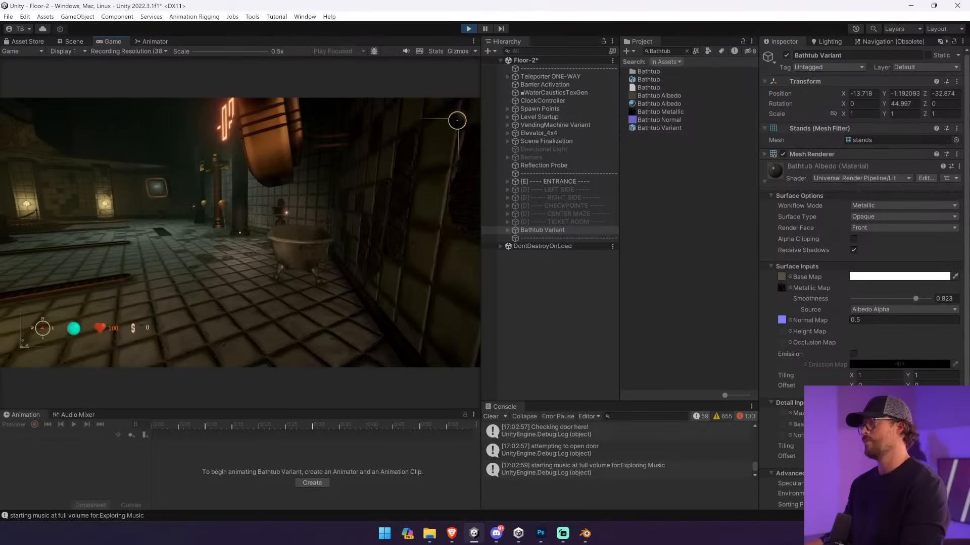
key("w")
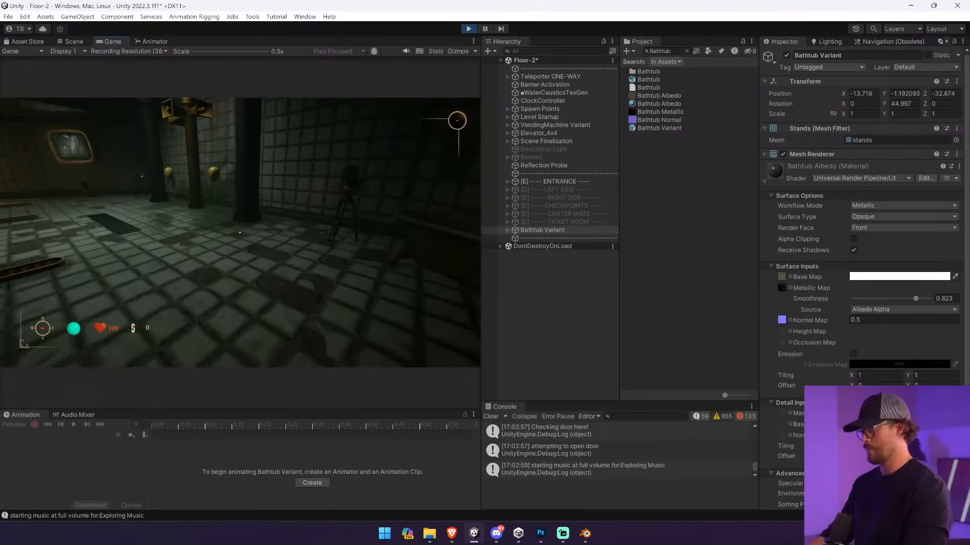
key("Escape")
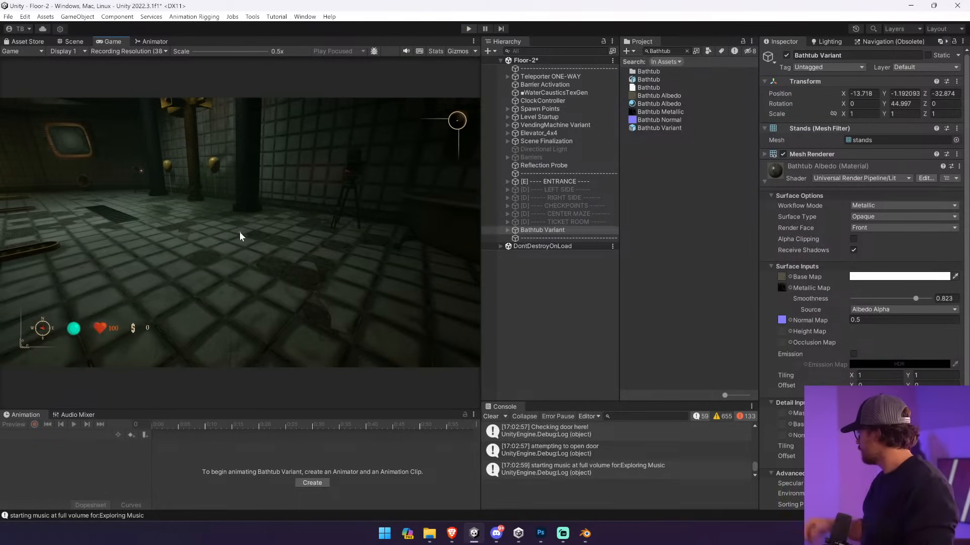
key("ctrl+p")
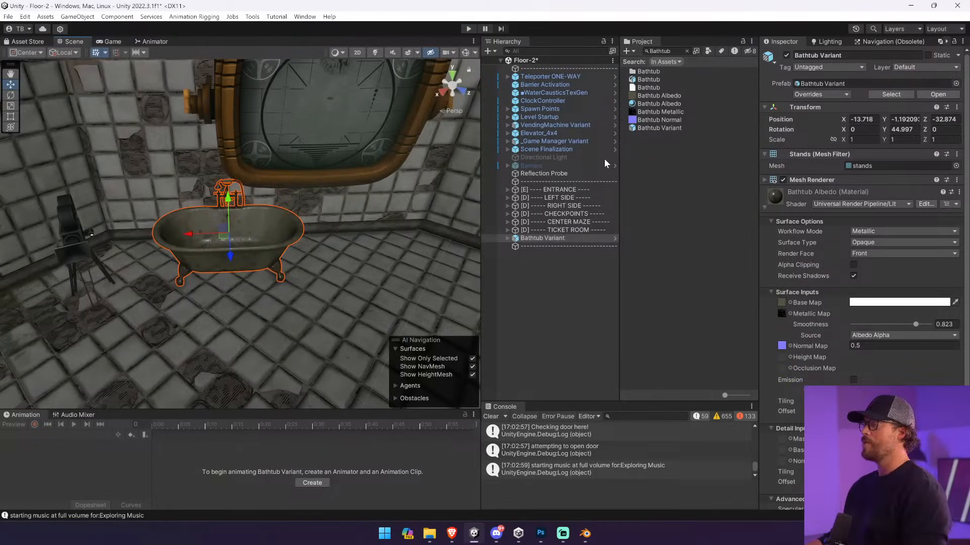
- Switch to Blender, scale the bathtub up slightly, apply its object transform and save the file
left_click(580, 539)
key("s")
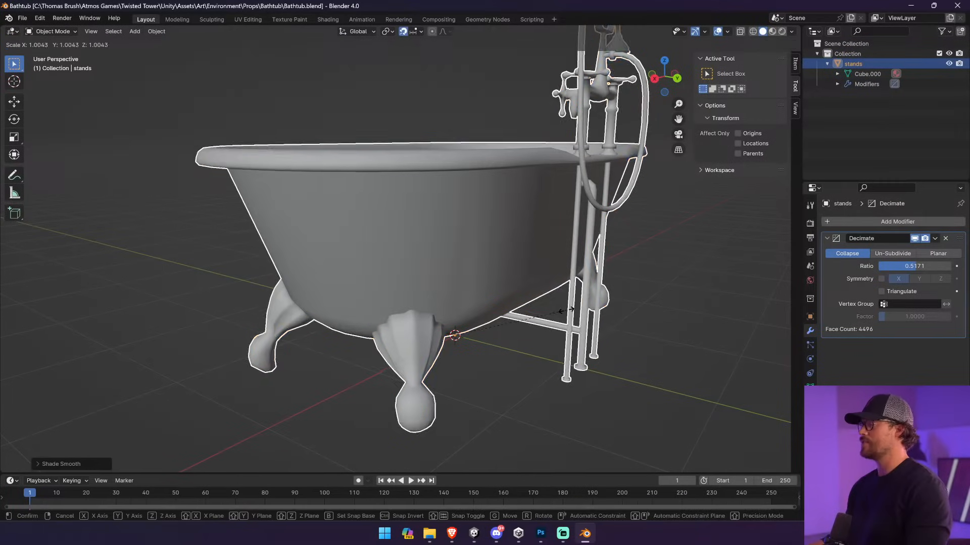
left_click(547, 219)
left_click(157, 31)
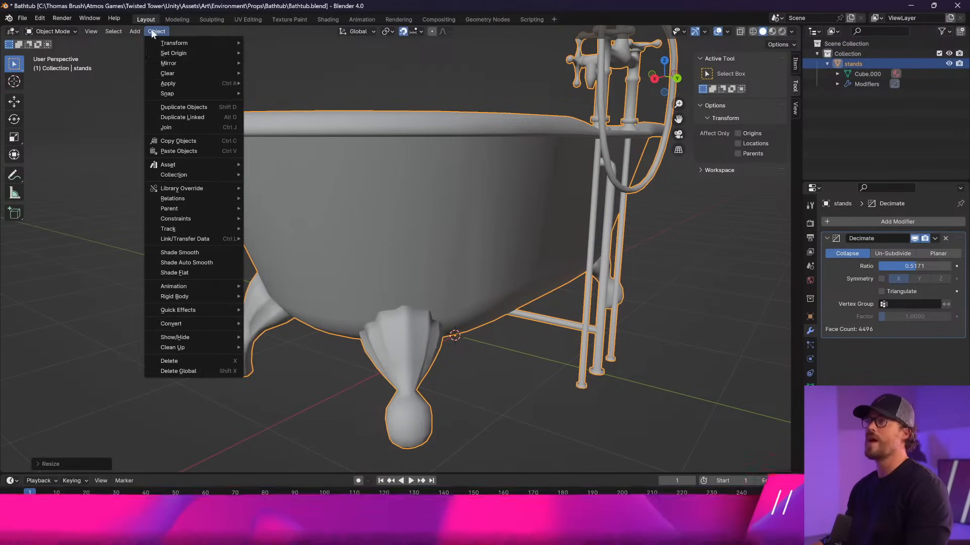
mouse_move(181, 79)
left_click(301, 101)
key("ctrl+s")
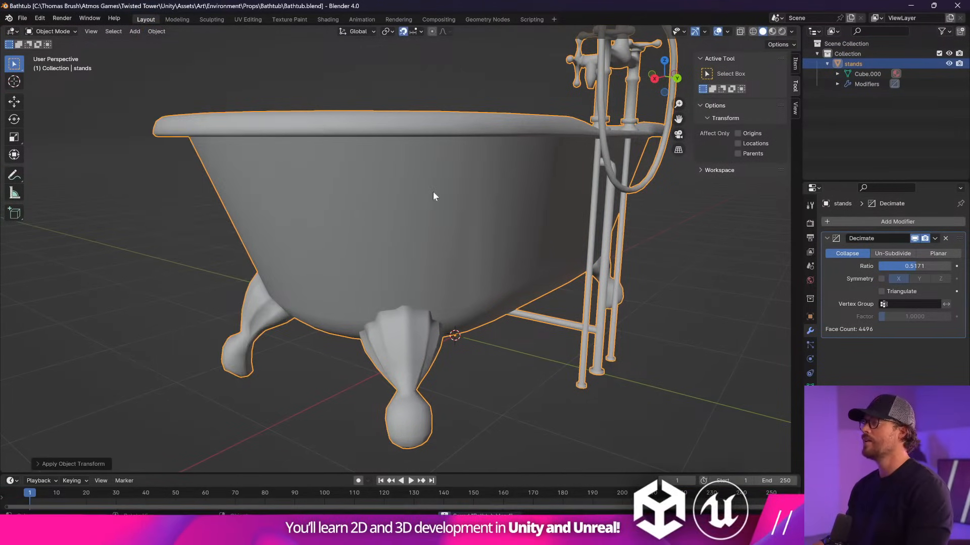
- Return to Unity, run the Floor-2 scene again and walk up to the bathtub to check its new size
key("alt+Tab")
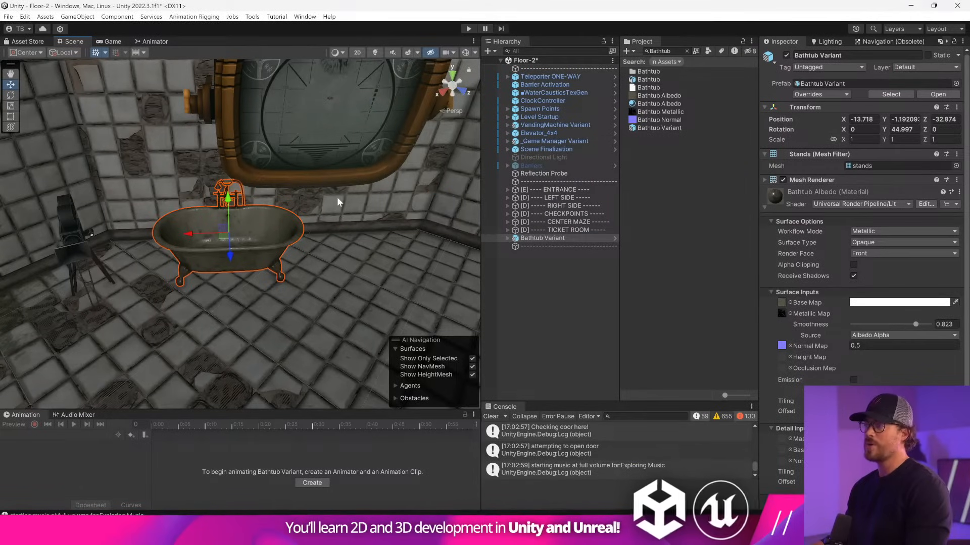
right_click_drag(338, 197, 338, 168)
left_click(339, 168)
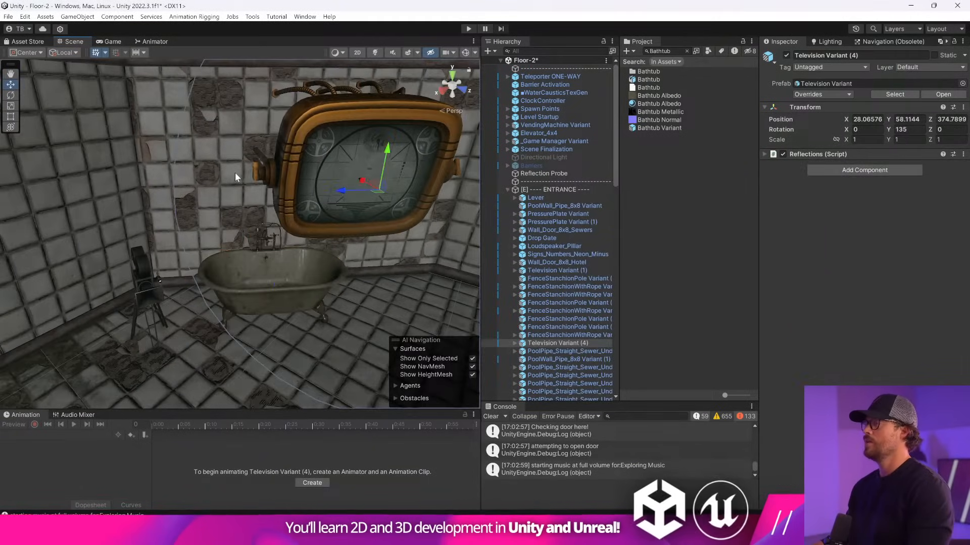
right_click_drag(234, 172, 429, 146)
key("ctrl+p")
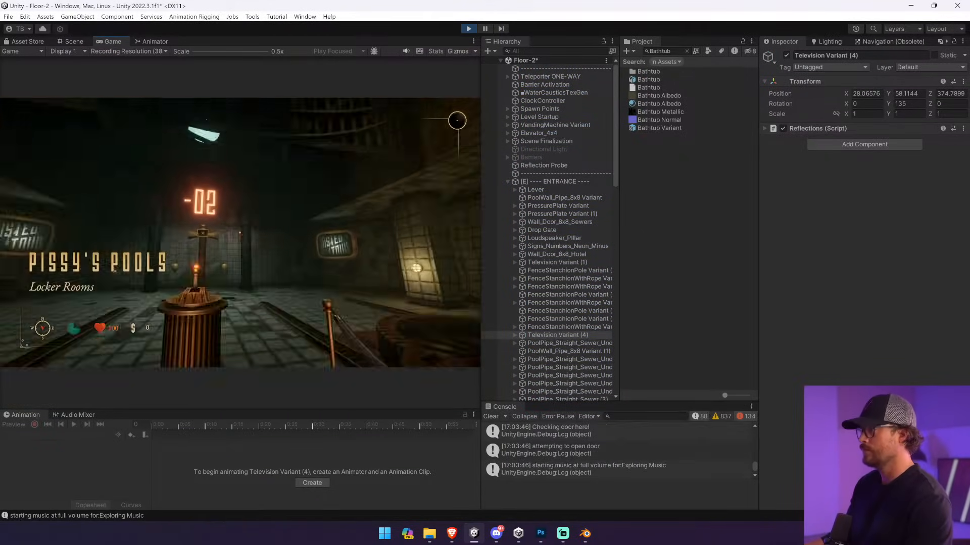
key("w")
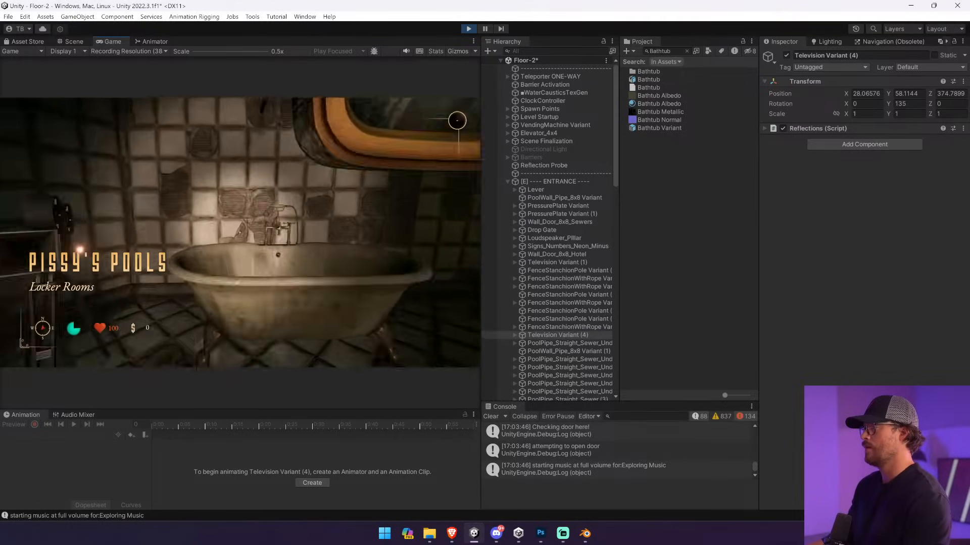
- Examine the resized bathtub in the running game up close, along the damaged wall and from across the room
key("w")
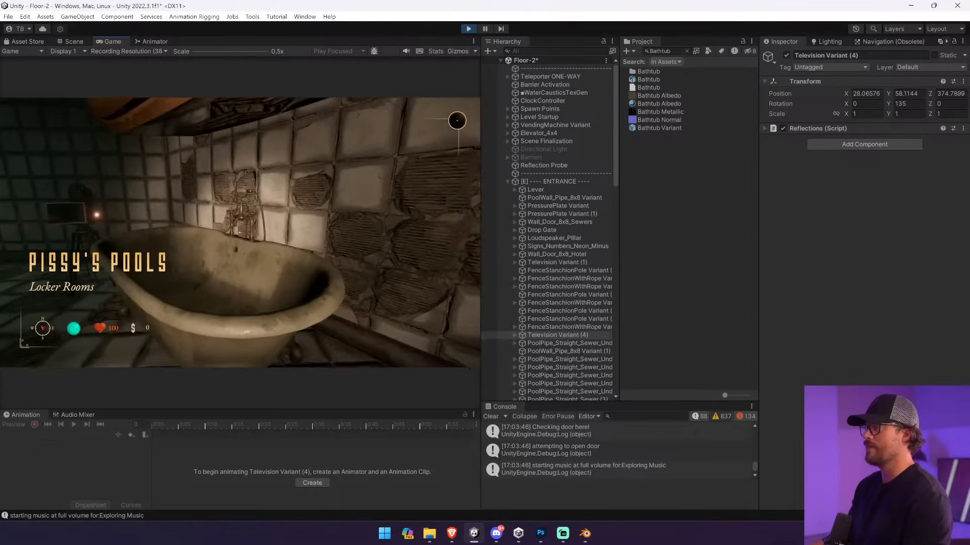
key("s")
key("d")
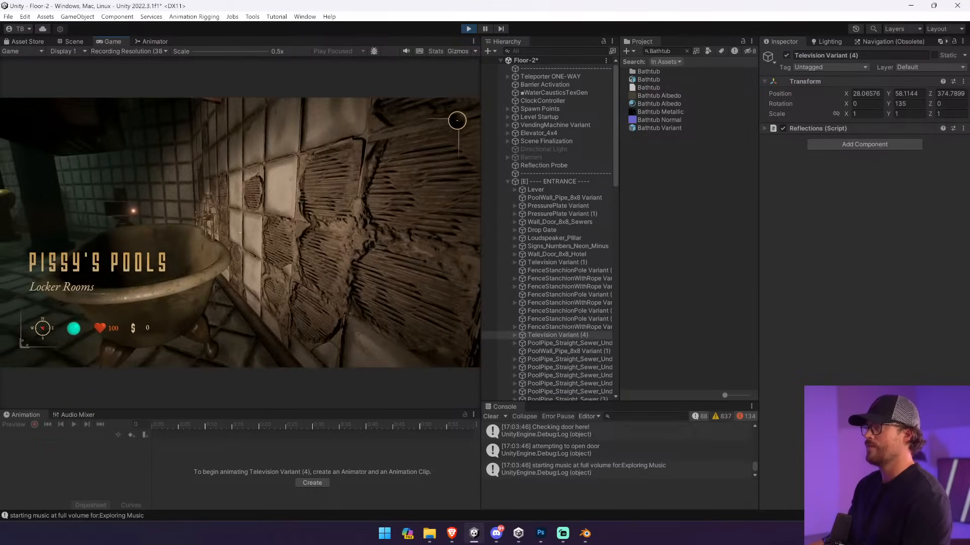
key("w")
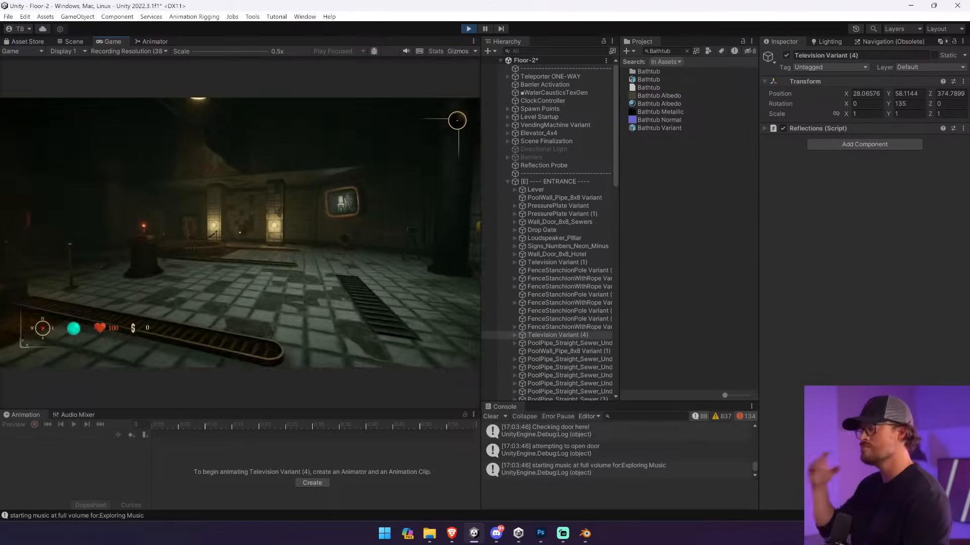
key("w")
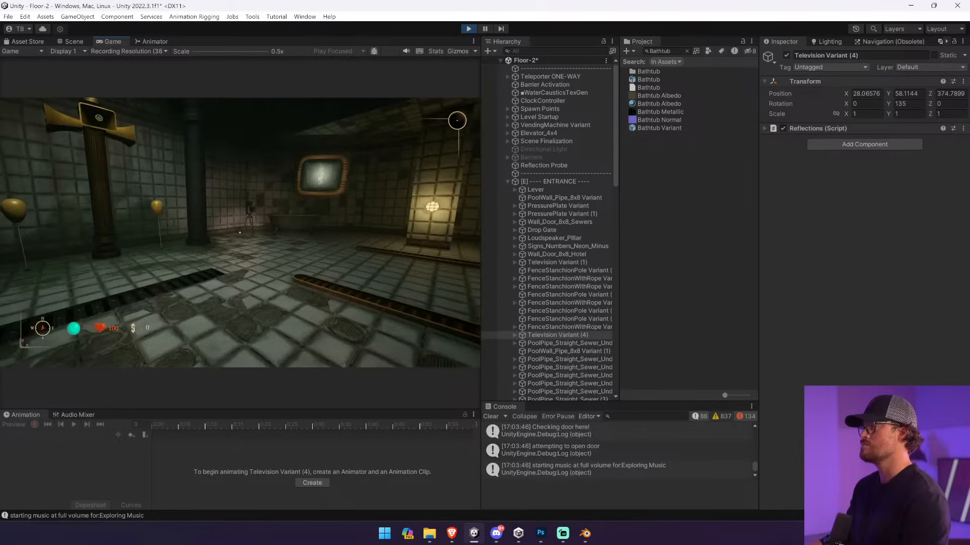
key("w")
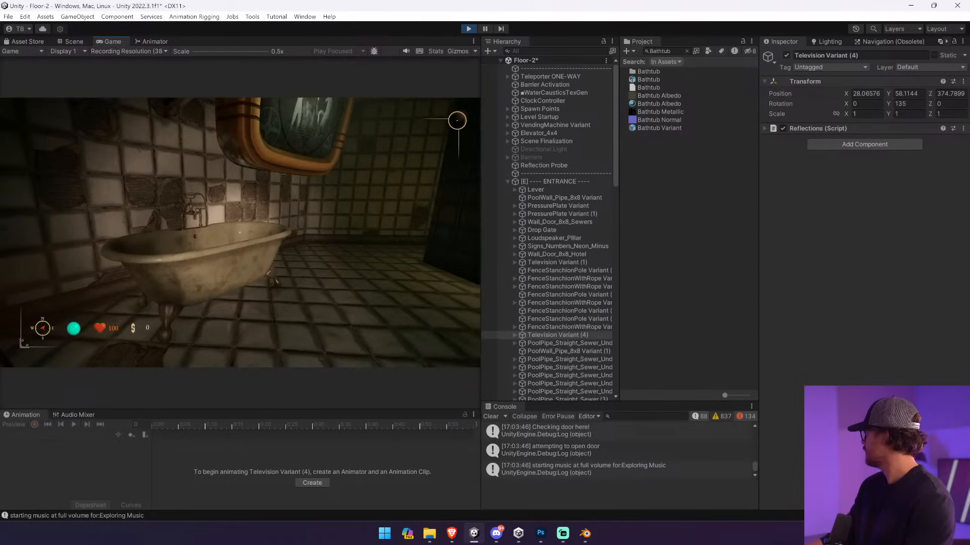
- View the bathtub and the wall-mounted television above it from both sides to judge their relative size
key("d")
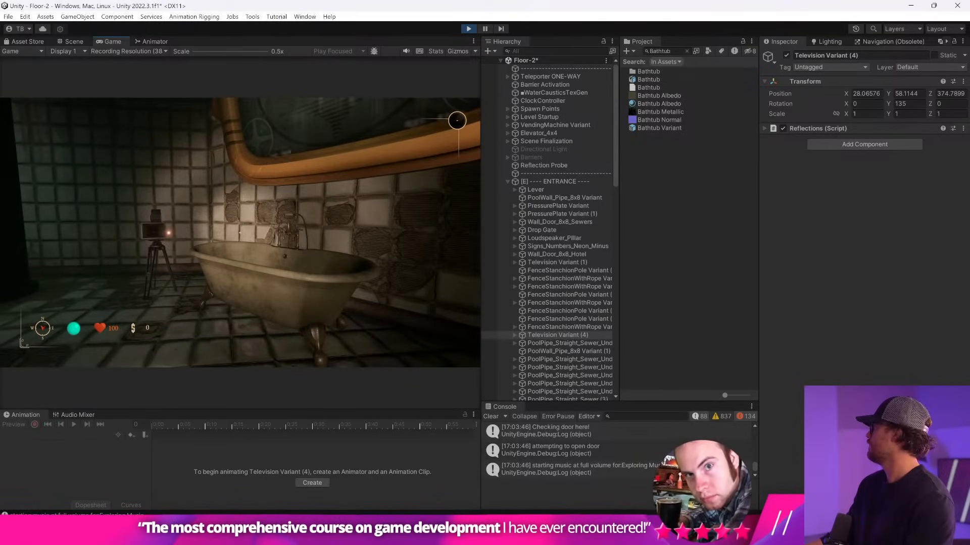
key("a")
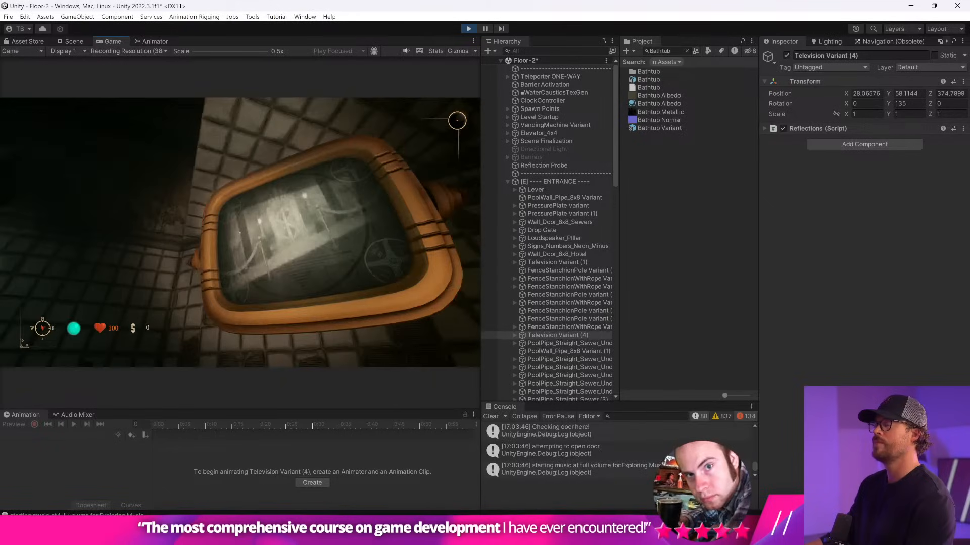
key("d")
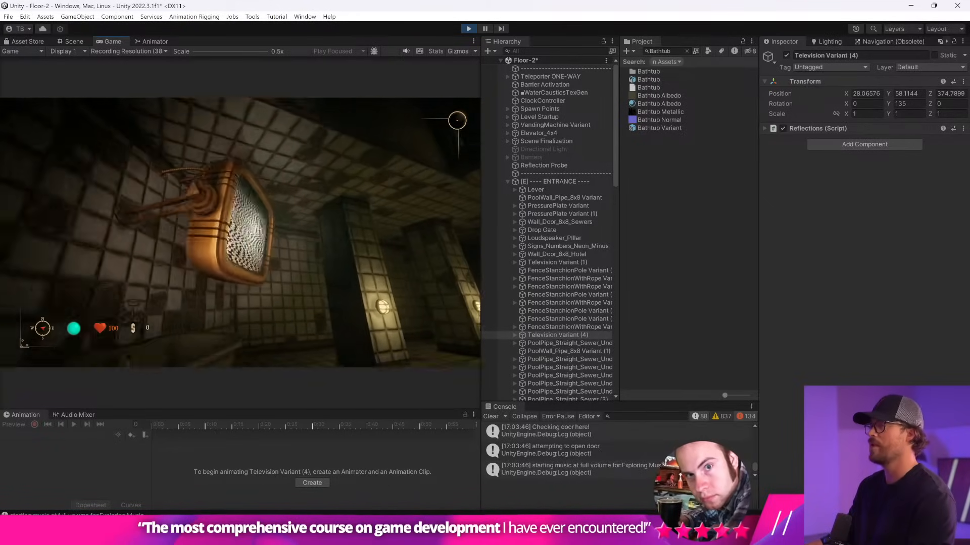
key("w")
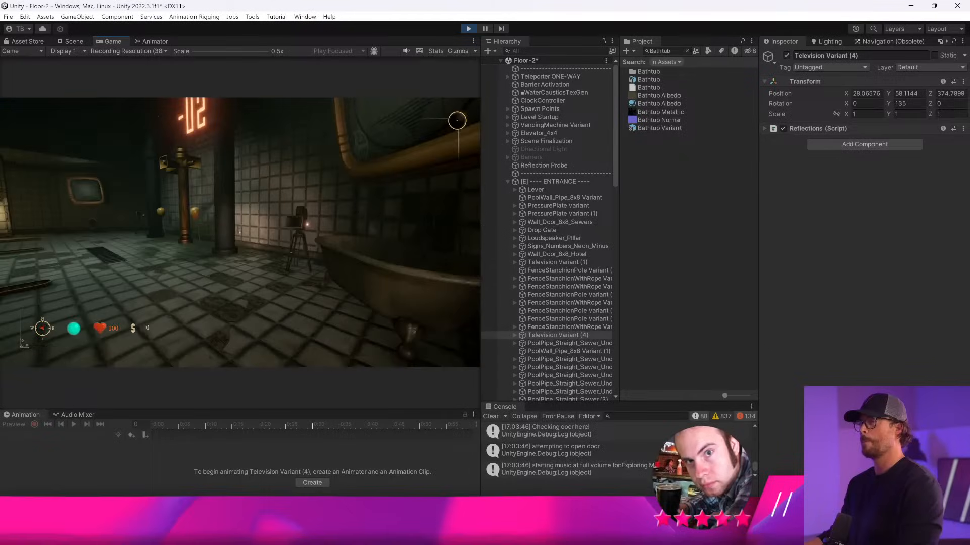
key("w")
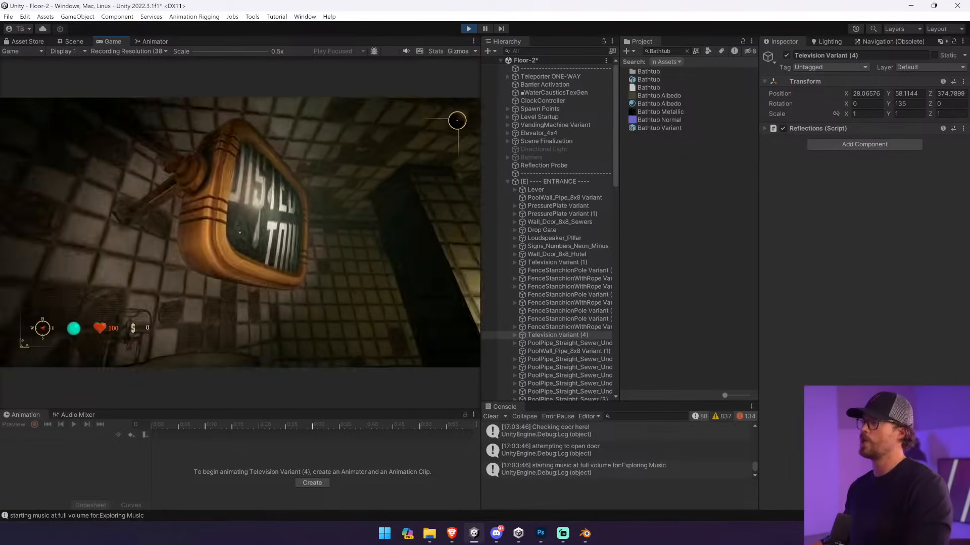
- Walk past the candle-topped pedestal to view the room, stop the game and select the bathtub in the scene
key("w")
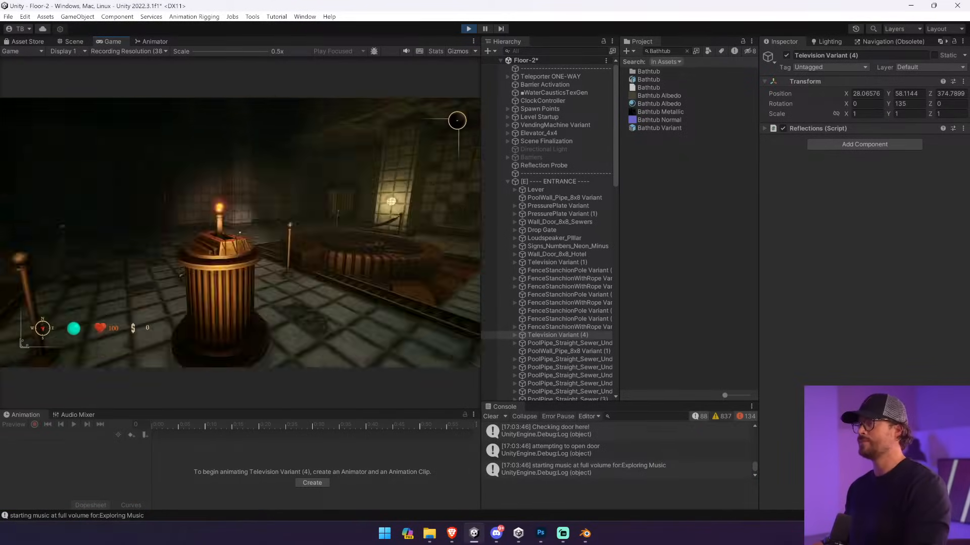
key("e")
key("e")
key("e")
key("w")
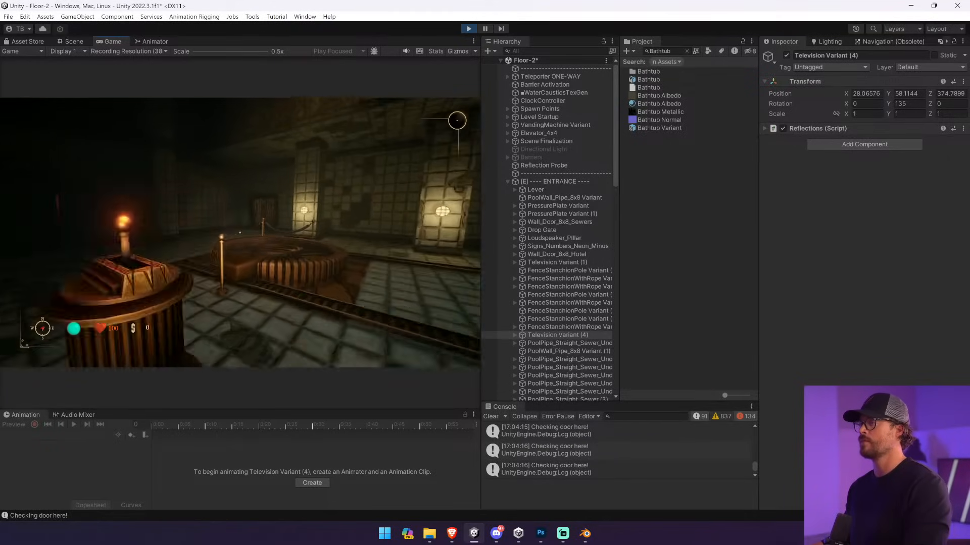
key("s")
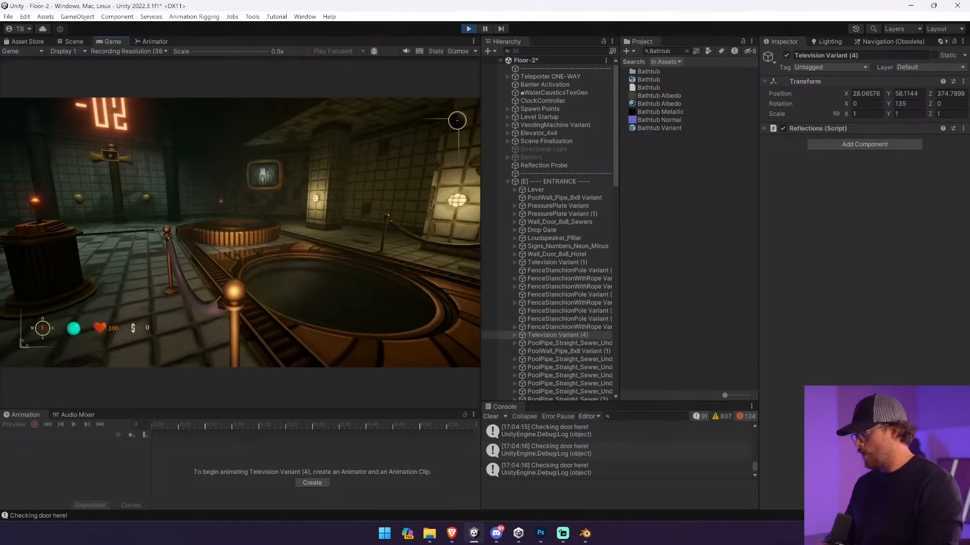
key("ctrl+p")
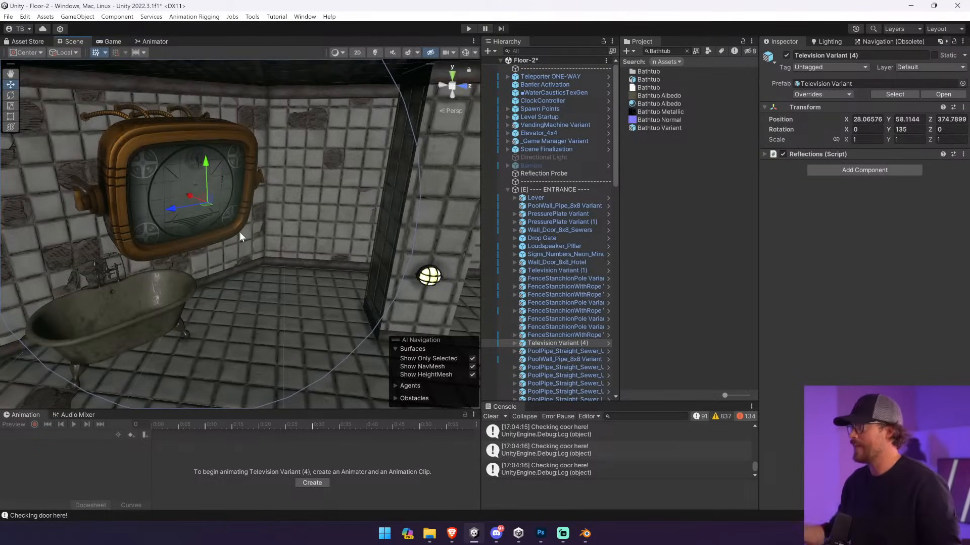
left_click(186, 293)
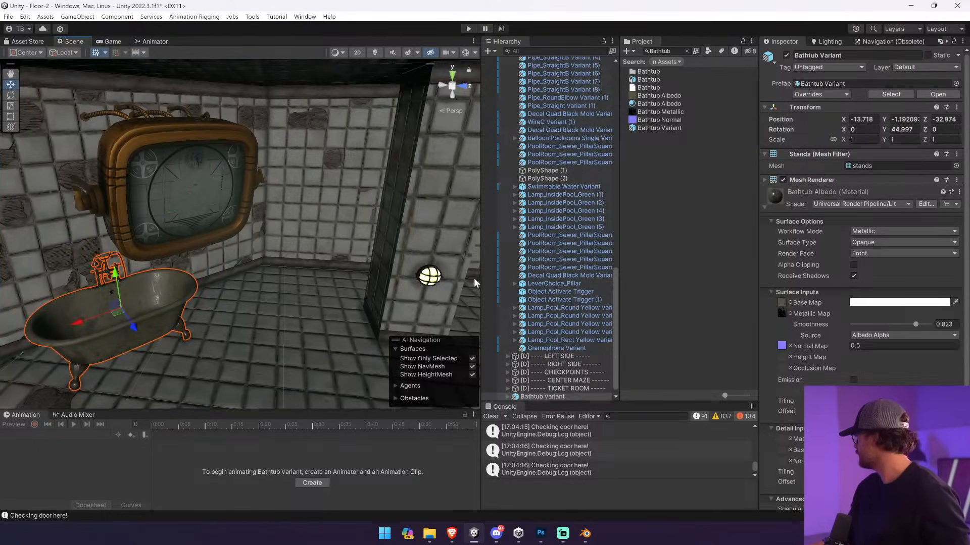
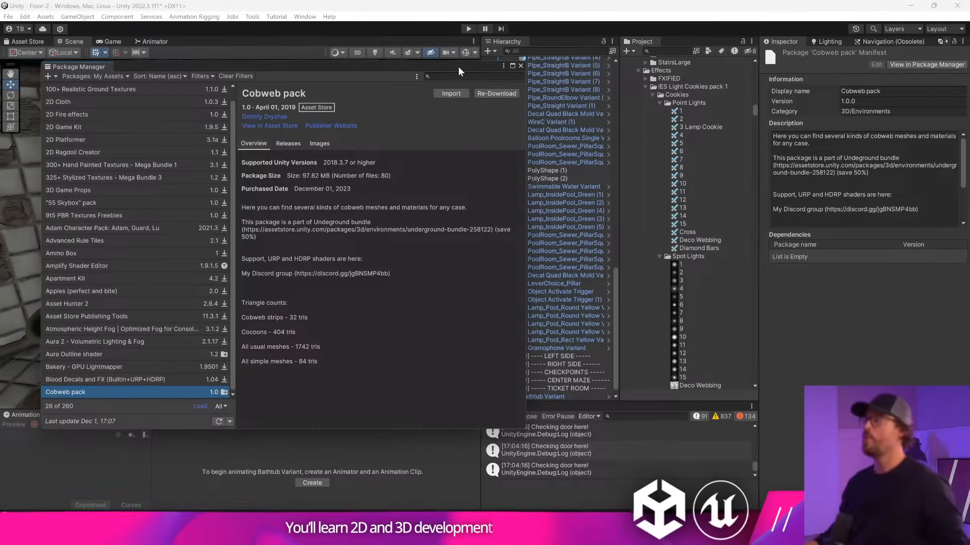
- Import the Cobweb pack into the project, leaving out its Scene.unity file
left_click(461, 94)
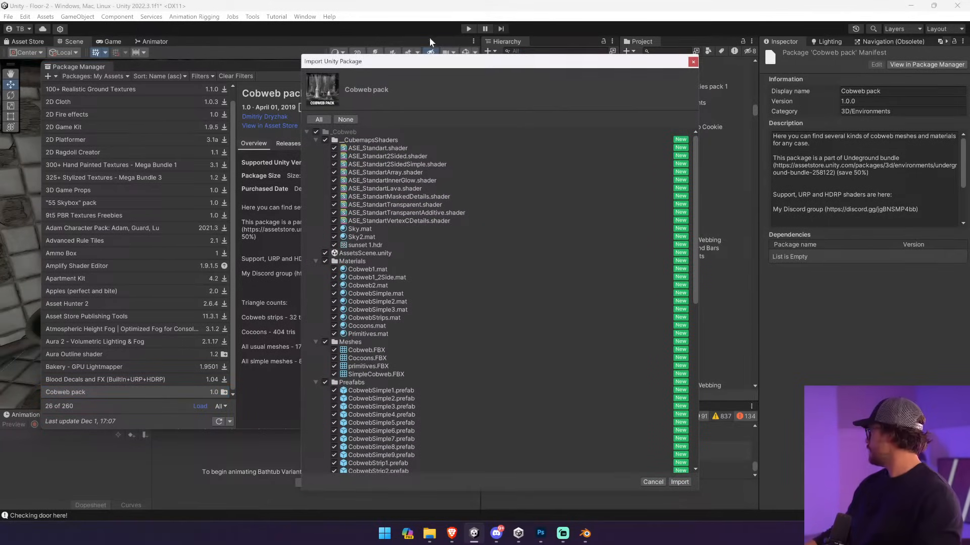
left_click_drag(461, 65, 453, 62)
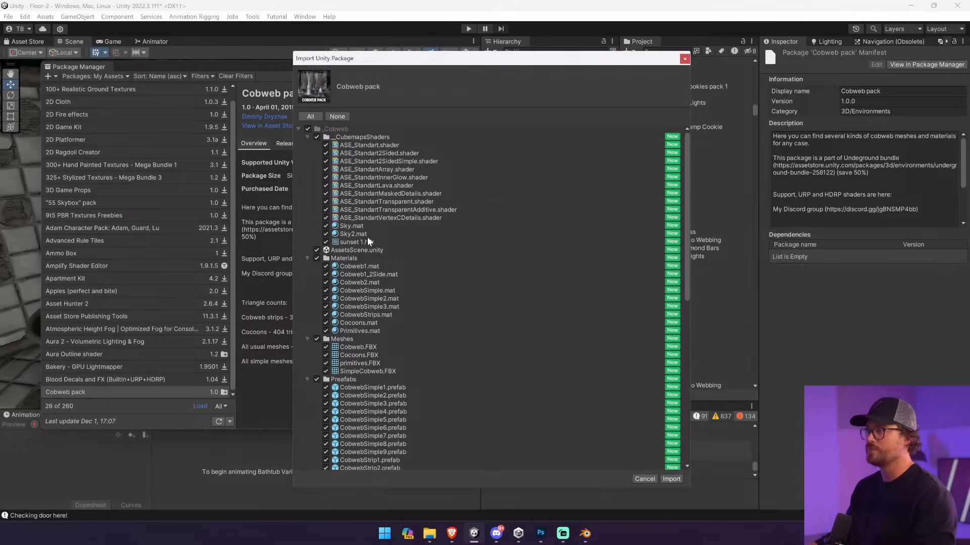
scroll(367, 237, "down", 15)
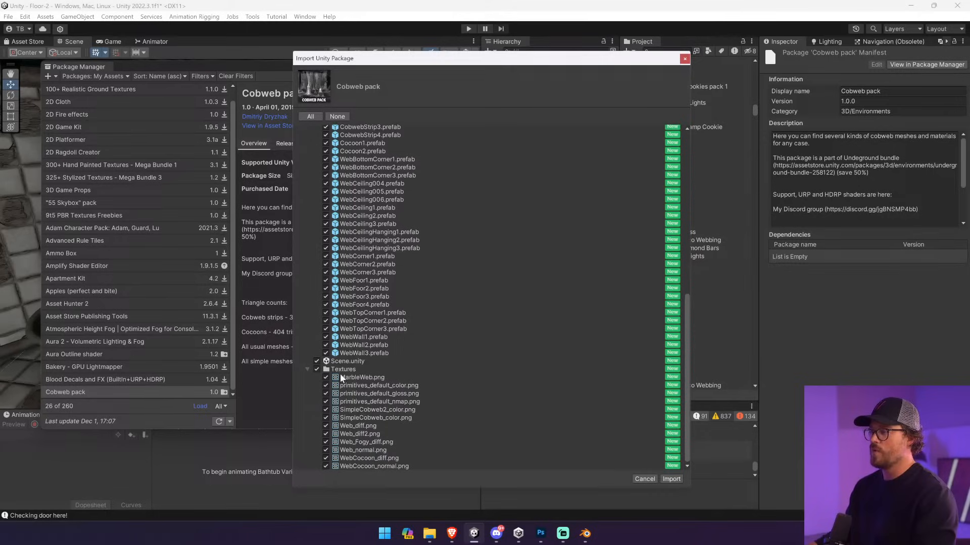
left_click(316, 361)
scroll(360, 369, "up", 10)
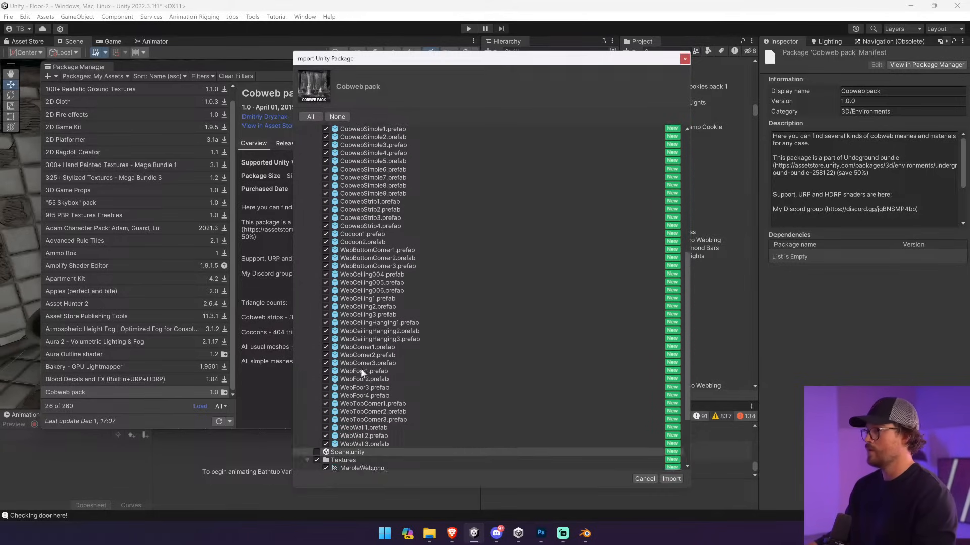
scroll(360, 367, "up", 3)
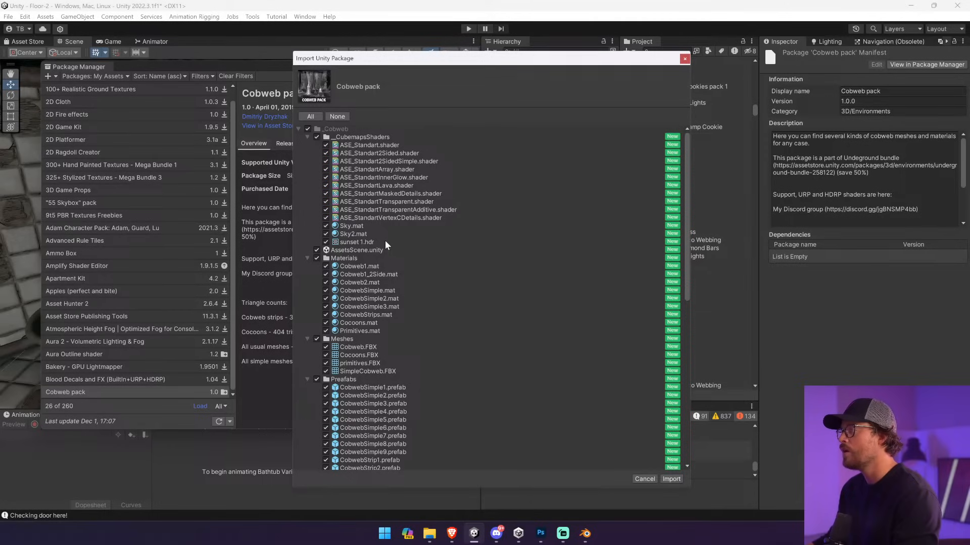
left_click(671, 478)
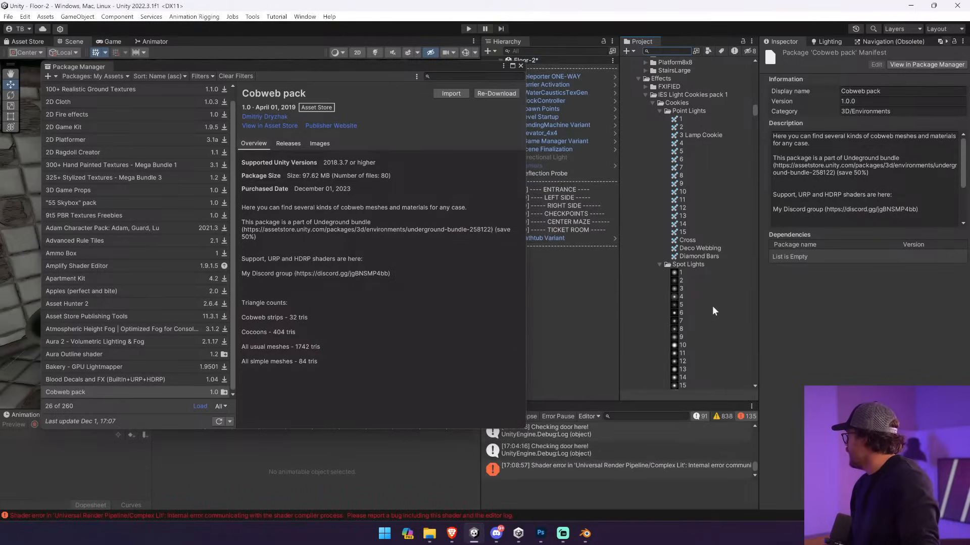
- Close the Package Manager and collapse all expanded top-level folders under Assets, including Animation, Art, IvyPack, Scripts and Shaders
left_click(522, 66)
right_click_drag(376, 189, 355, 198)
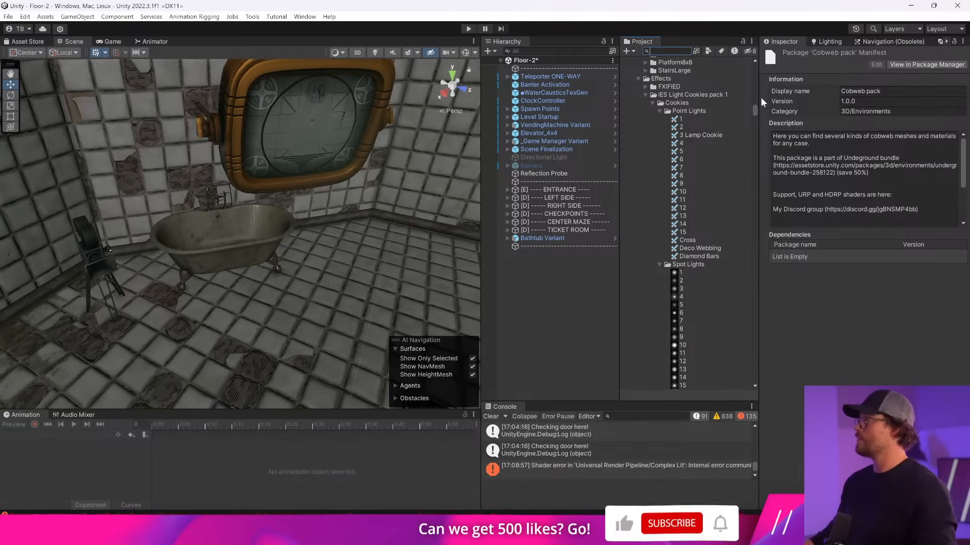
scroll(643, 156, "up", 15)
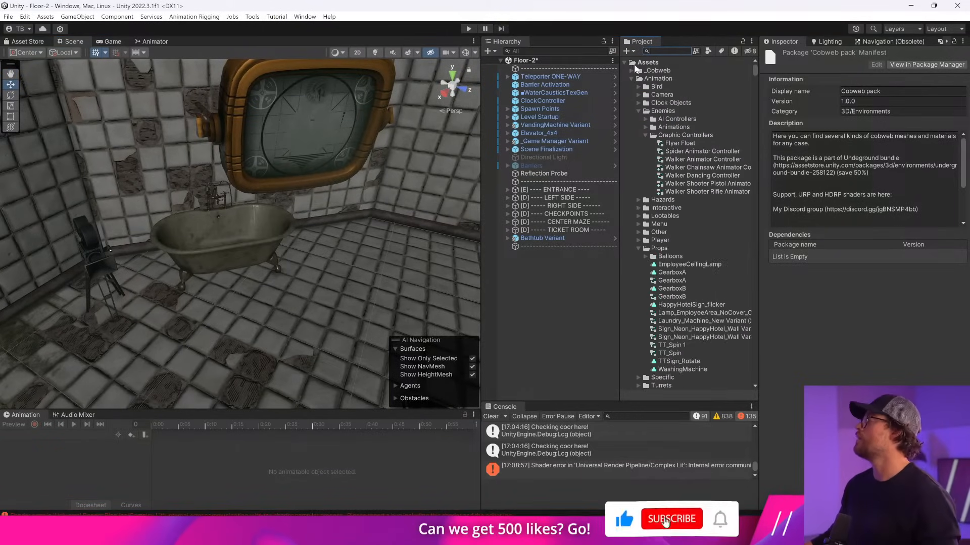
left_click(631, 95)
left_click(632, 135, "alt")
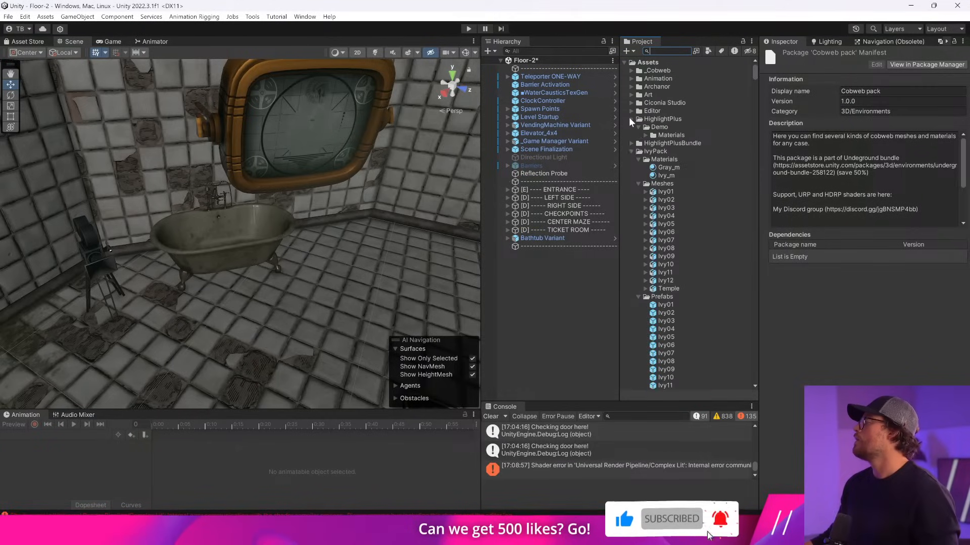
left_click(630, 134)
left_click(630, 135)
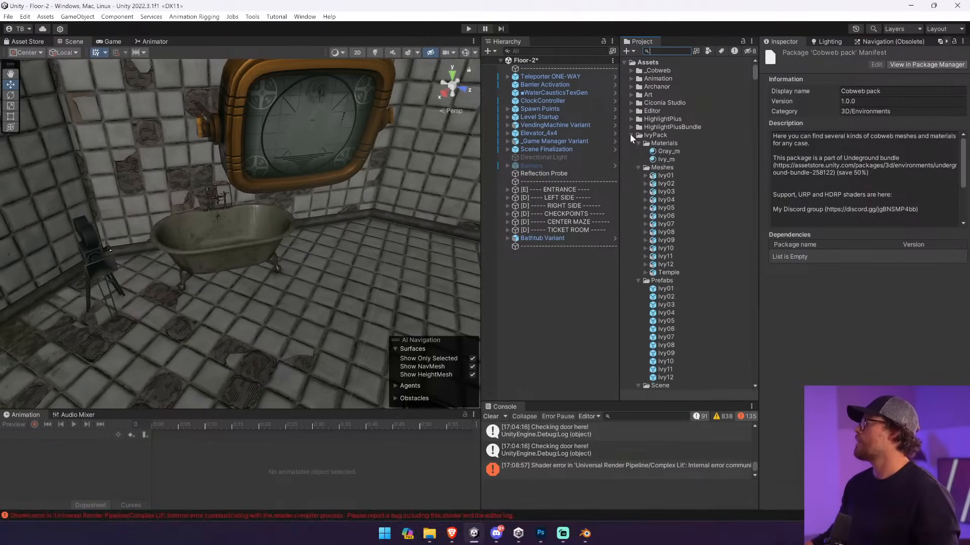
left_click(630, 135)
left_click(631, 159)
left_click(630, 176)
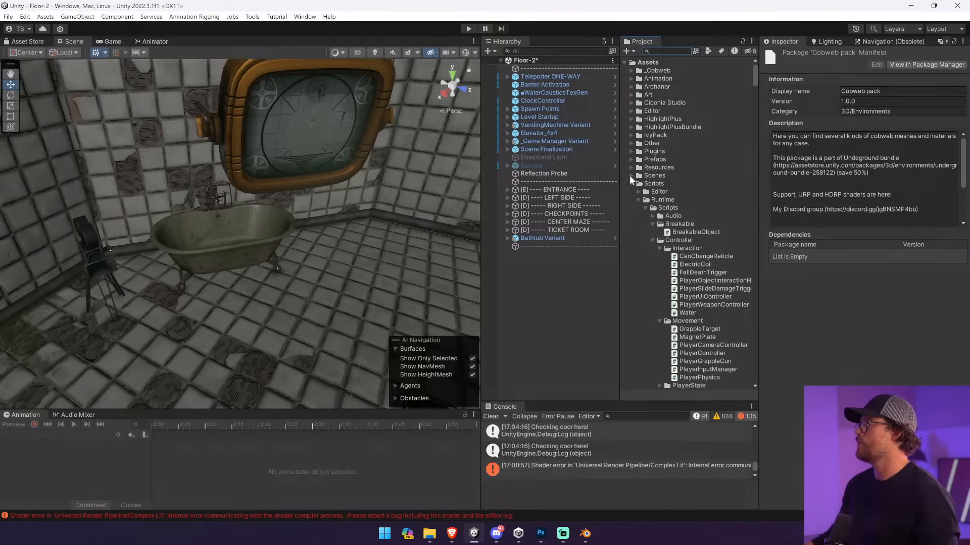
left_click(631, 184)
left_click(631, 192)
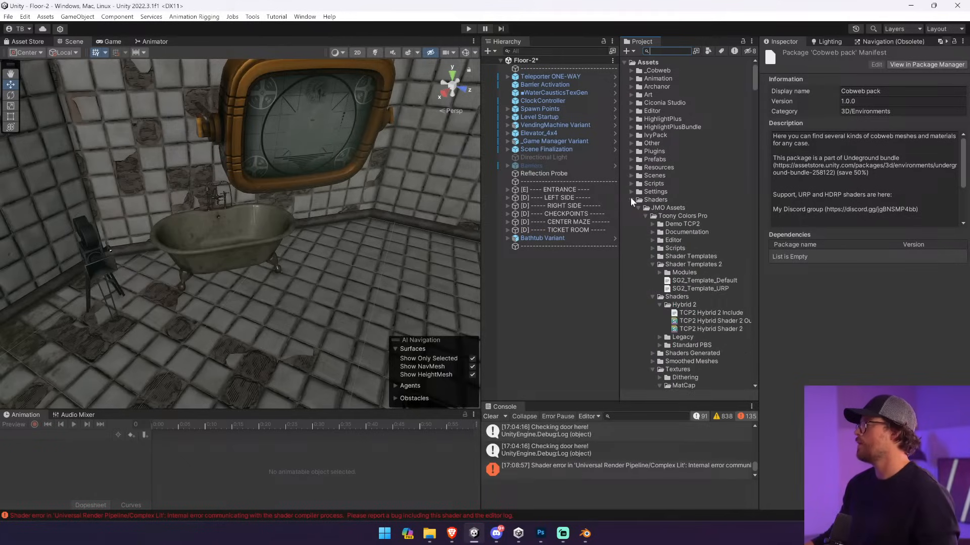
left_click(630, 200)
left_click(631, 208)
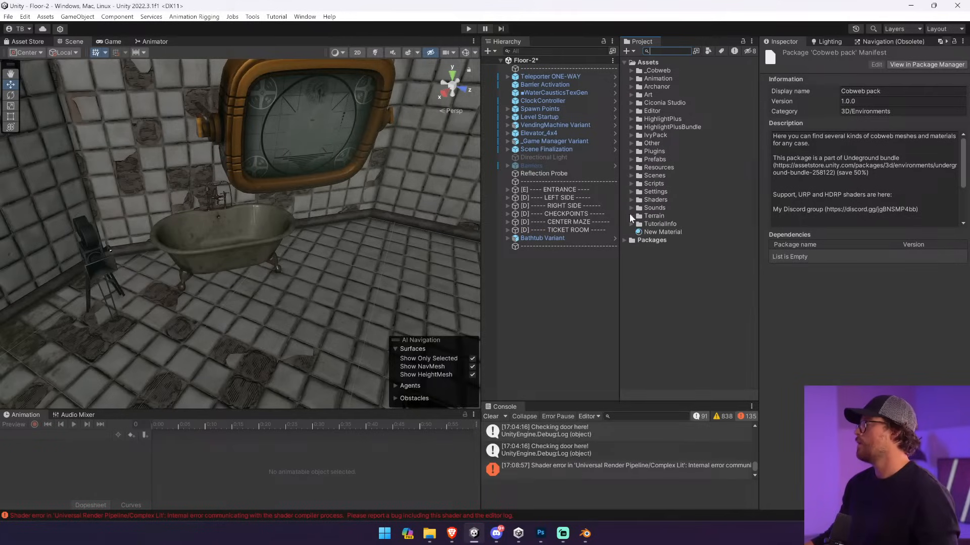
- Move the _Cobweb and IvyPack folders together into the Art folder
left_click(659, 128)
key("Down")
left_click(662, 73, "ctrl")
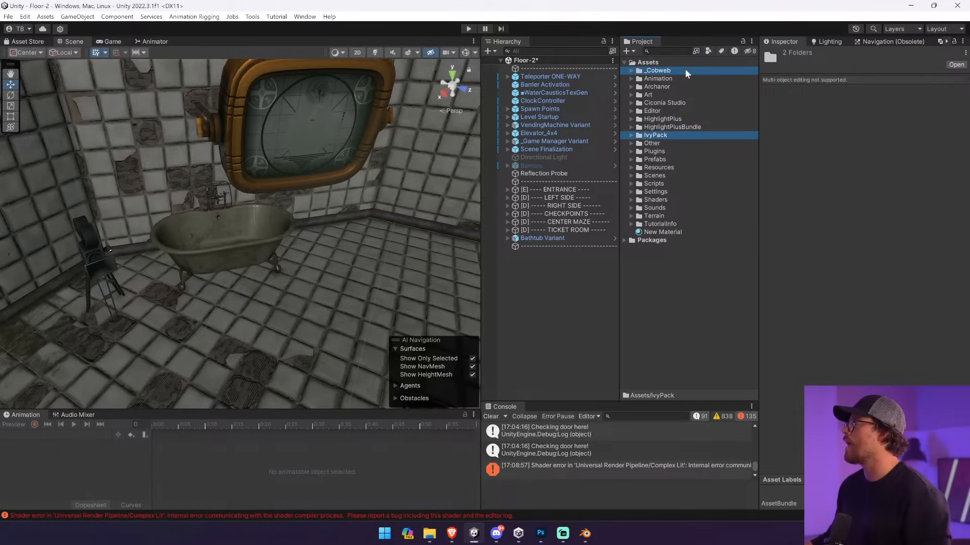
left_click_drag(664, 95, 664, 94)
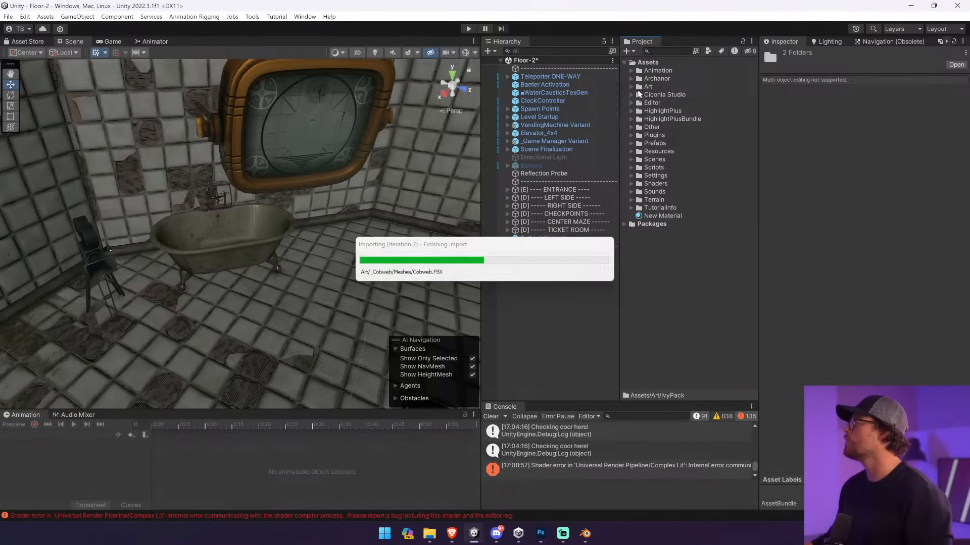
- Expand the Art folder and collapse its open subfolders, from ClockObjects and Effects through UI and Weapons
left_click(631, 87)
left_click(639, 103)
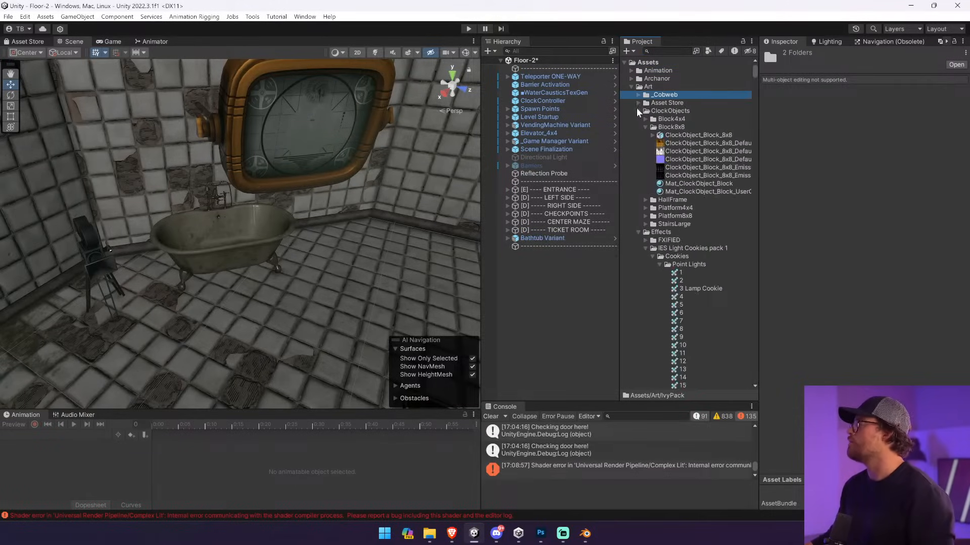
left_click(638, 112)
left_click(638, 119)
left_click(638, 127)
left_click(638, 136)
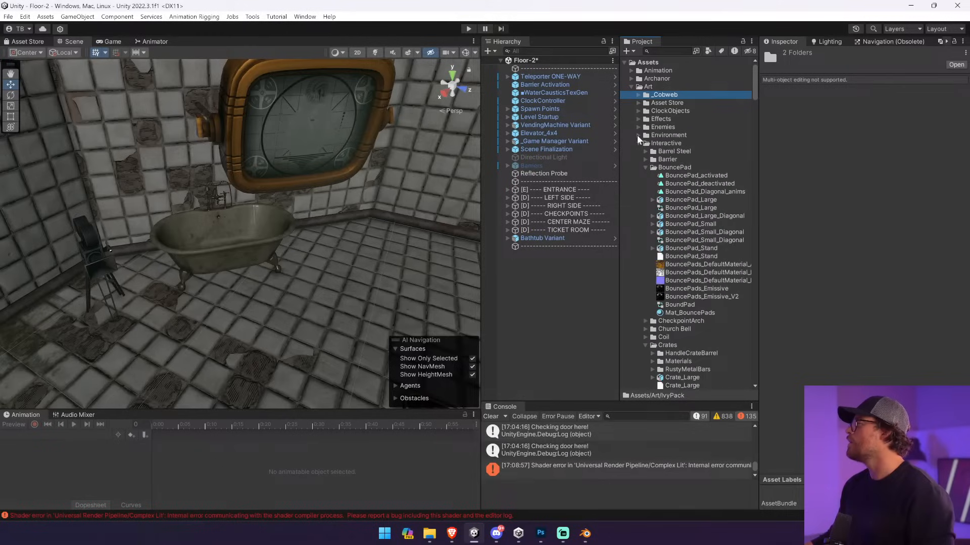
left_click(638, 144)
left_click(634, 159)
left_click(638, 160)
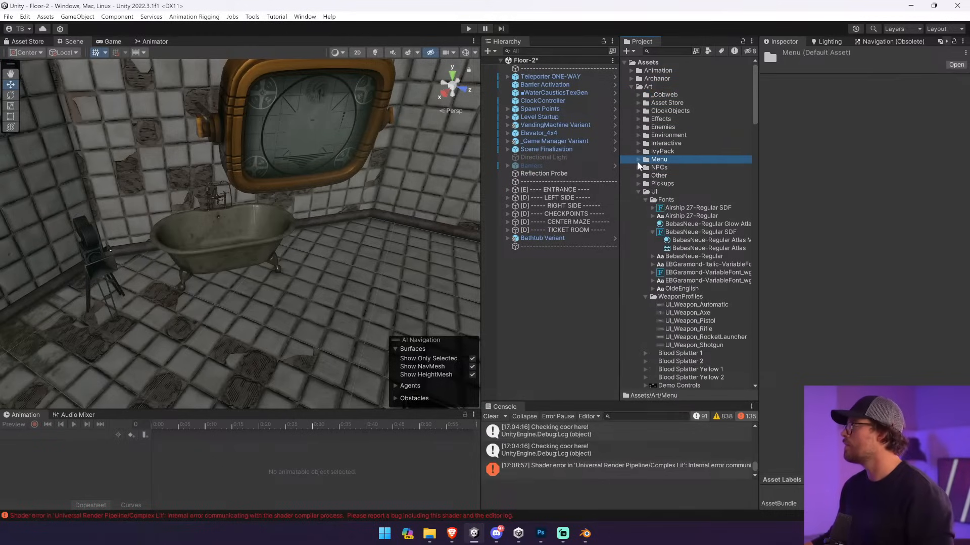
left_click(638, 192)
left_click(638, 201)
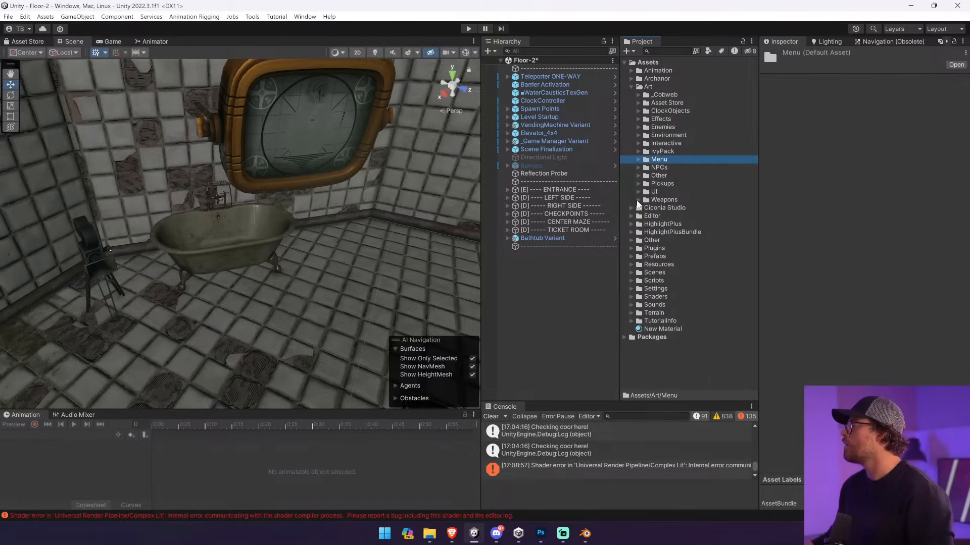
- Move the _Cobweb and IvyPack folders together into Art's Environment folder, and collapse the expanded Props subfolder there
left_click(670, 151)
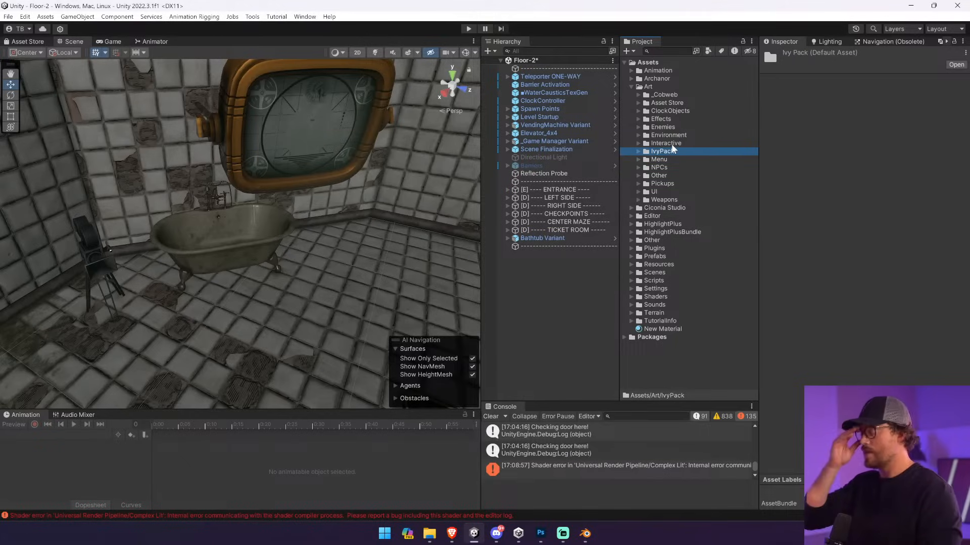
left_click(676, 95, "ctrl")
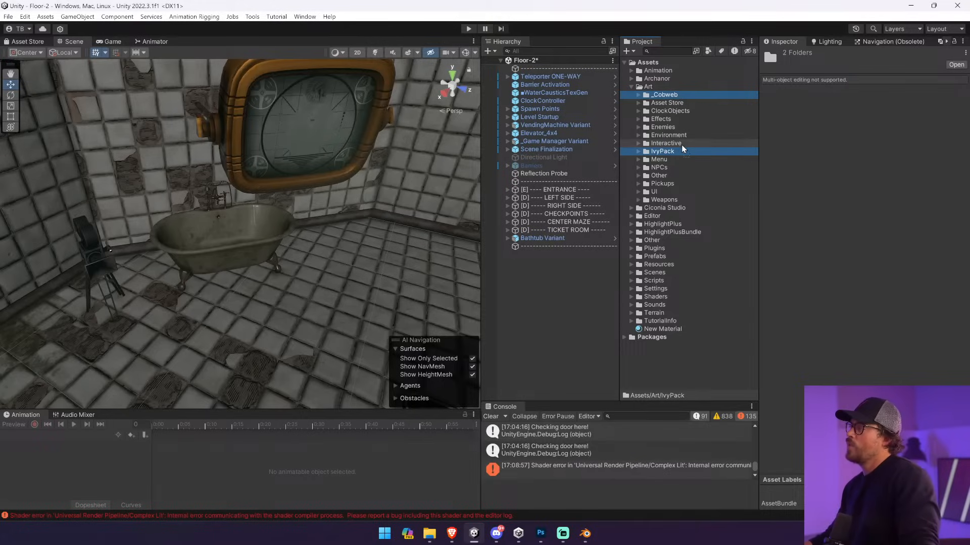
left_click_drag(682, 148, 685, 138)
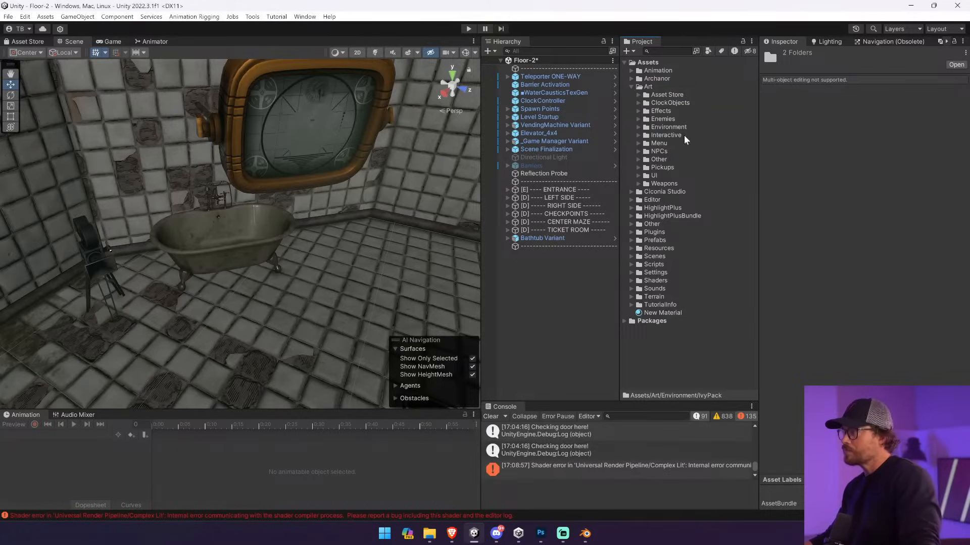
left_click(638, 127)
left_click(646, 144)
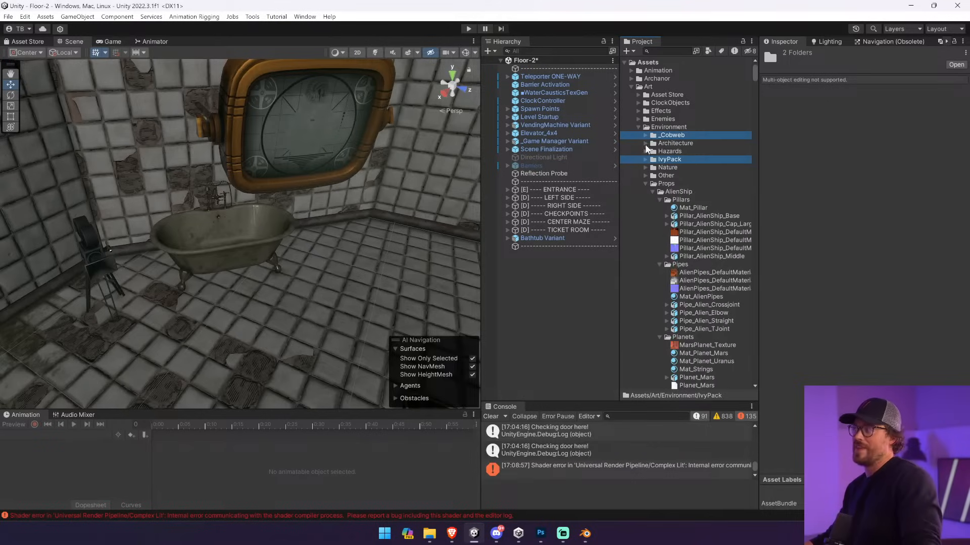
left_click(645, 185)
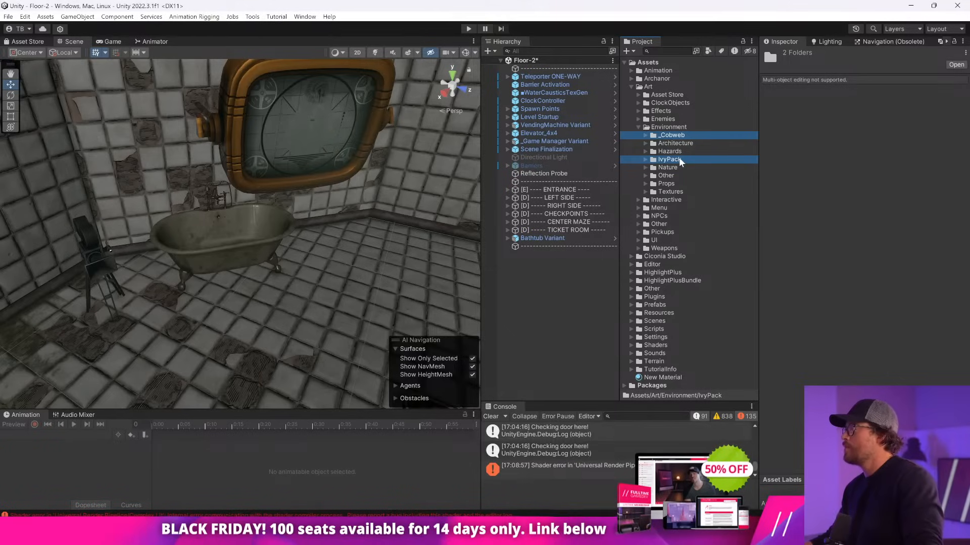
- Move the _Cobweb and IvyPack folders together into Environment's Nature folder, leaving Nature expanded and Other collapsed
left_click_drag(673, 180, 672, 176)
left_click(646, 159)
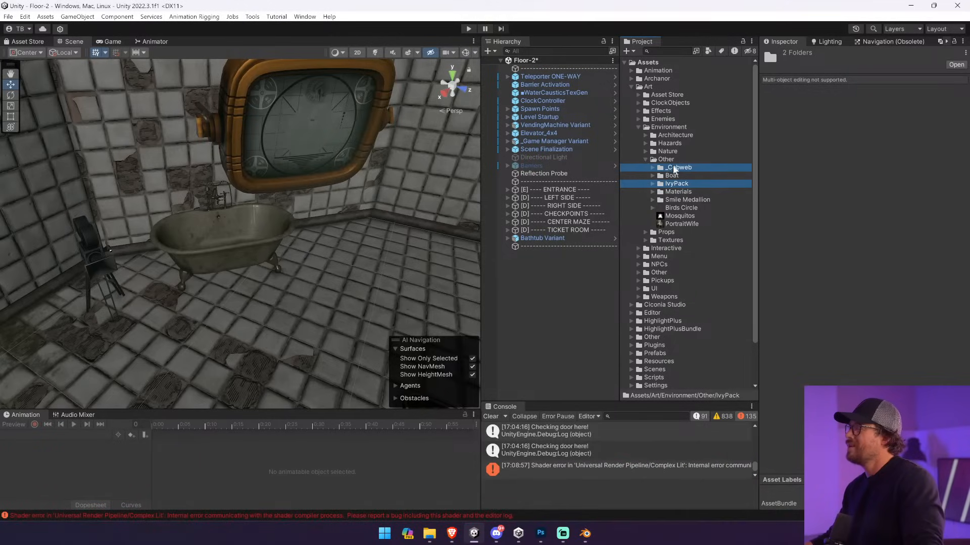
left_click_drag(681, 143, 689, 166)
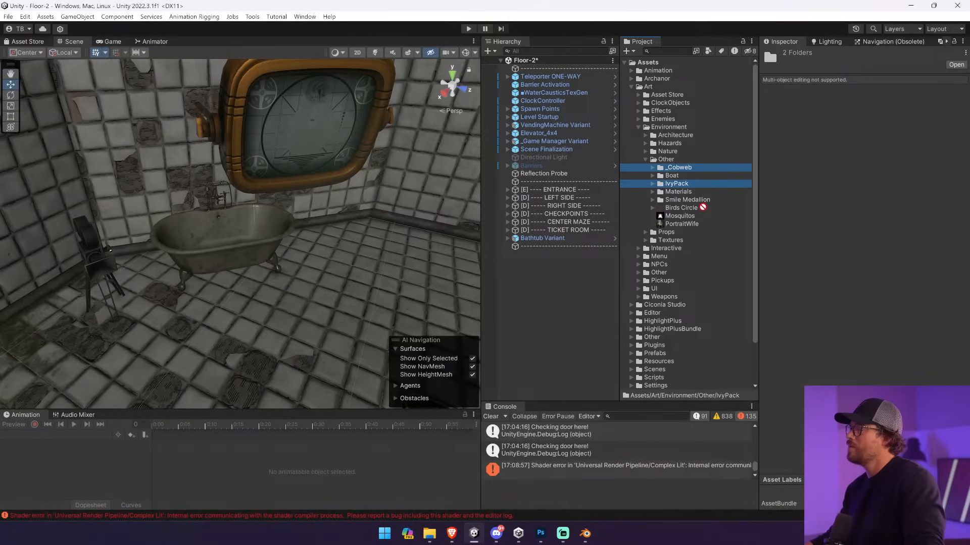
left_click_drag(701, 205, 684, 152)
left_click(646, 151)
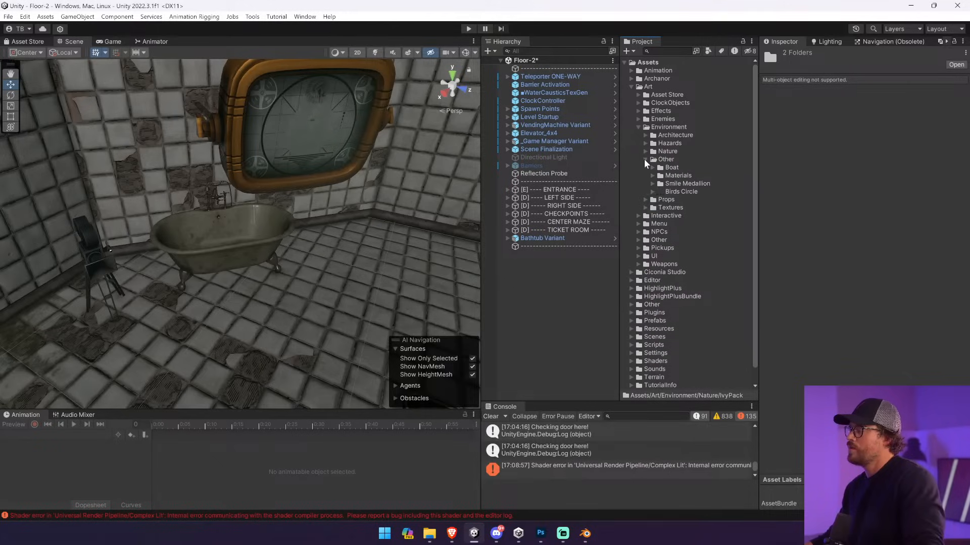
left_click(654, 161)
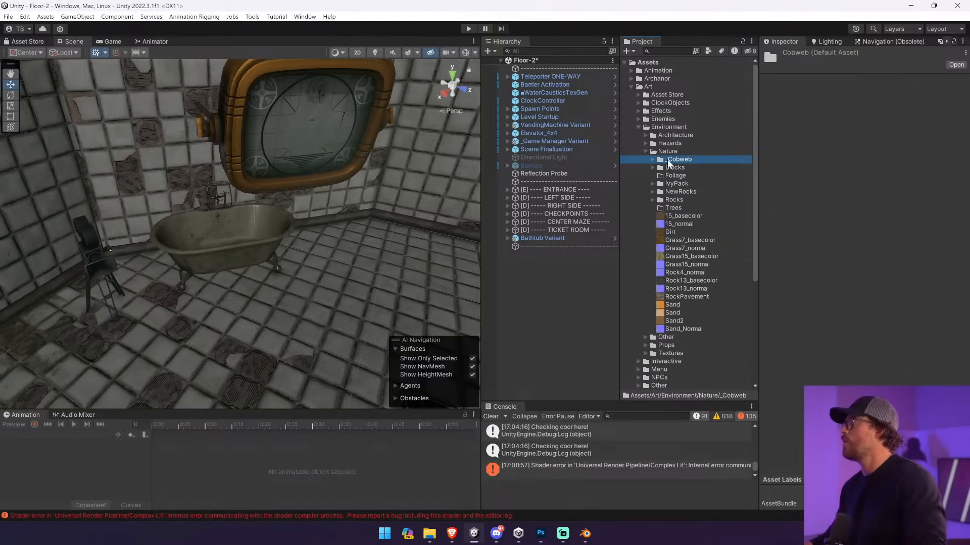
- Rename the _Cobweb folder in Nature to Cobwebs
left_click(674, 159)
key("BackSpace")
key("Return")
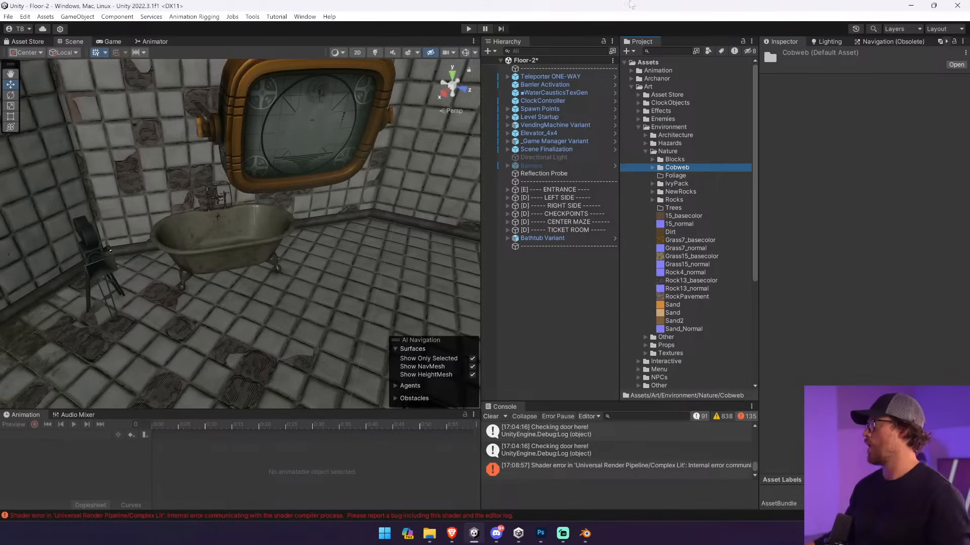
left_click(697, 167)
key("Right")
type("s")
left_click(697, 176)
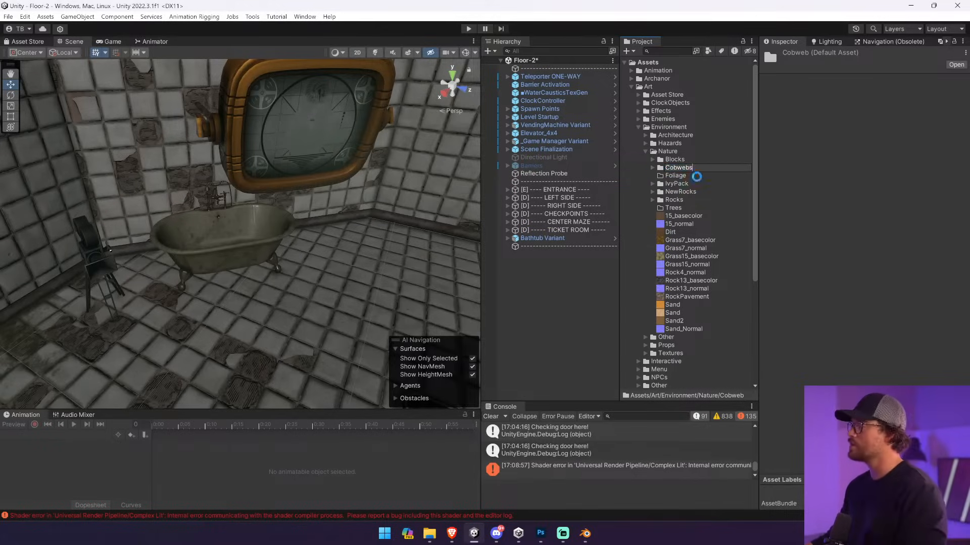
- Delete the Foliage folder from Nature and clear the console messages
left_click(653, 184)
left_click(653, 184)
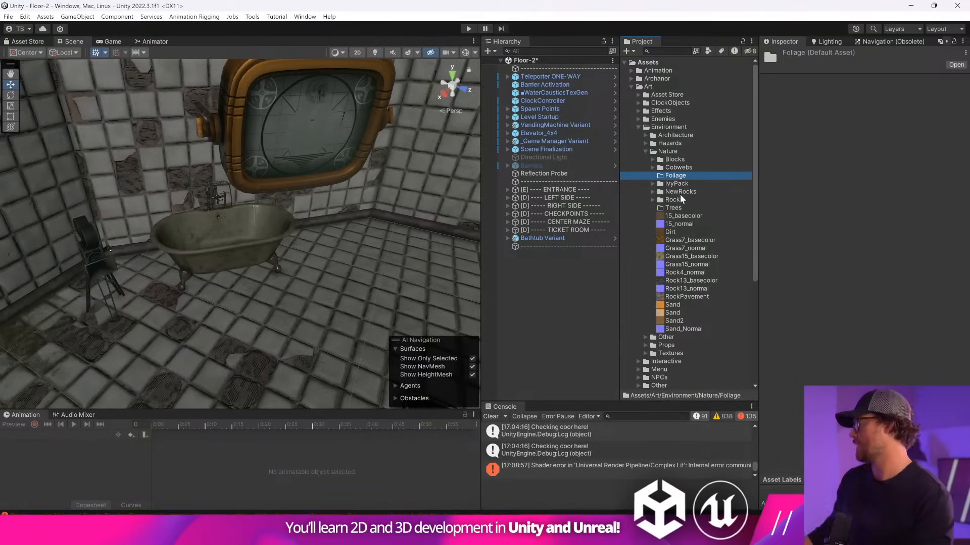
key("Delete")
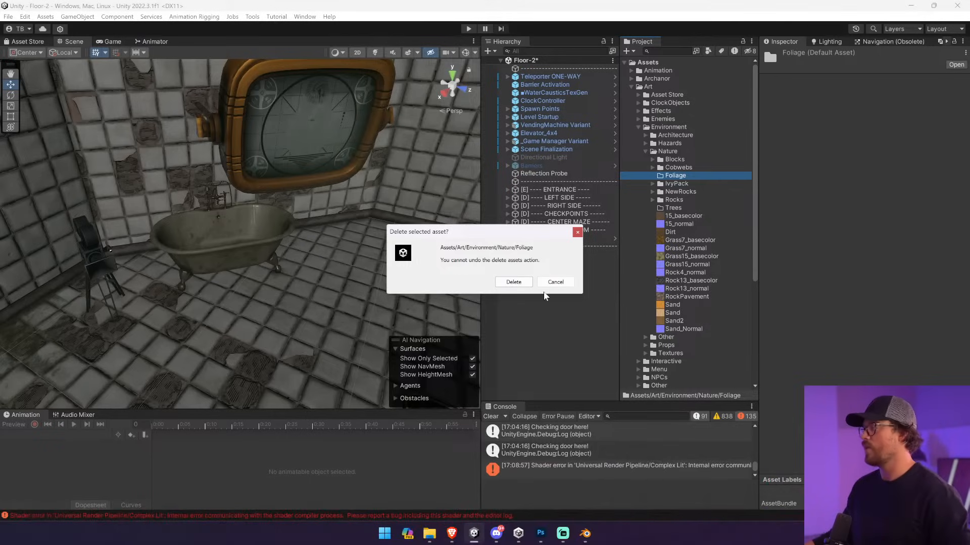
left_click(506, 281)
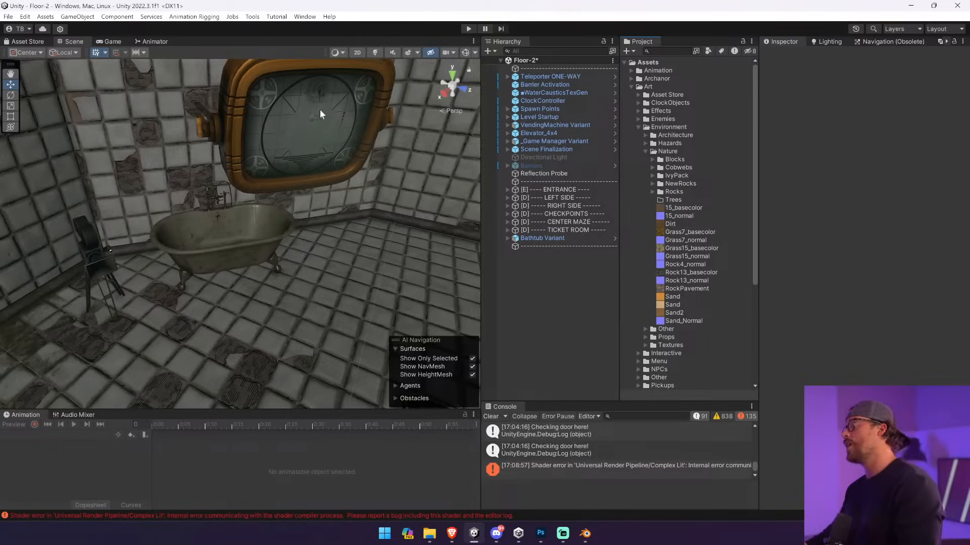
left_click(490, 416)
left_click_drag(443, 410, 445, 401)
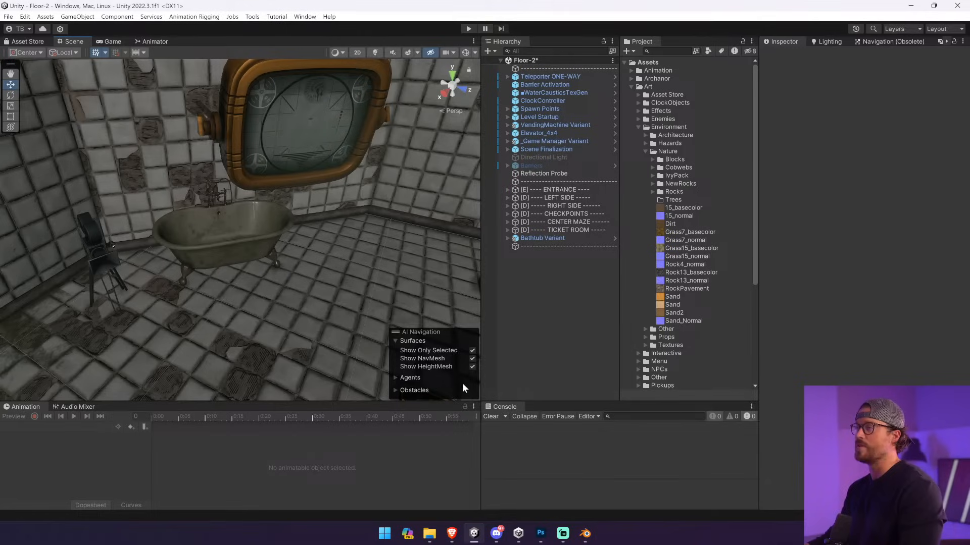
- Expand the IvyPack and Cobwebs folders, keeping IvyPack's Materials, Meshes and Prefabs subfolders collapsed
left_click(678, 184)
left_click(662, 176)
left_click(653, 176)
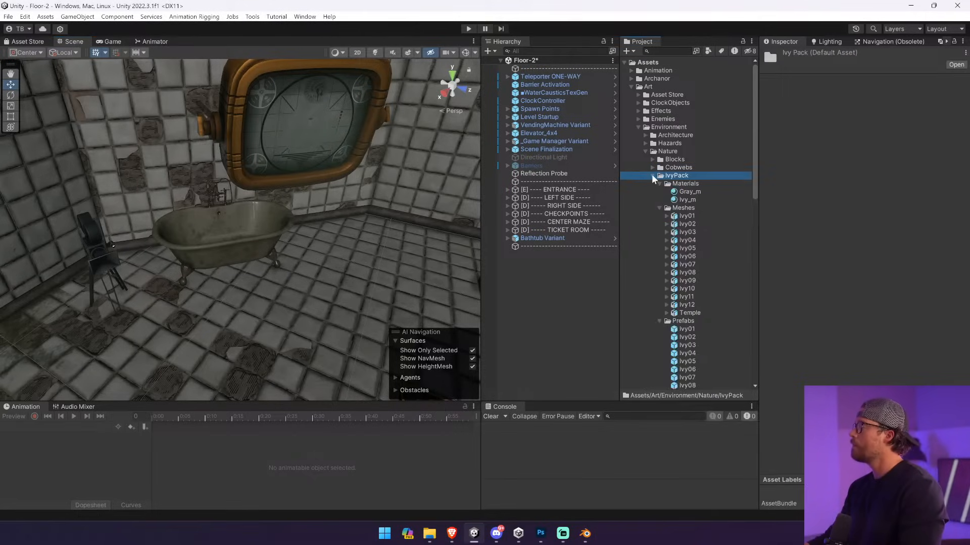
left_click(659, 184)
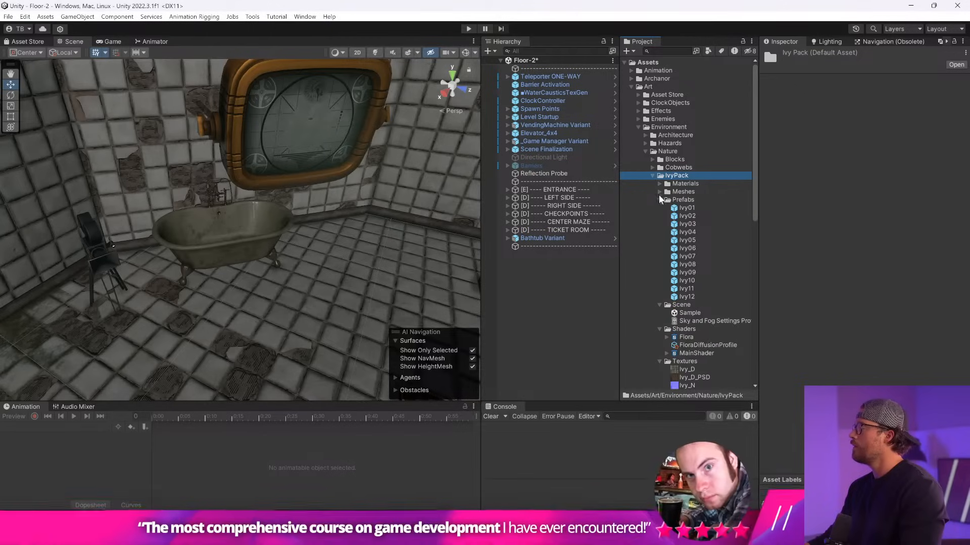
left_click(652, 167)
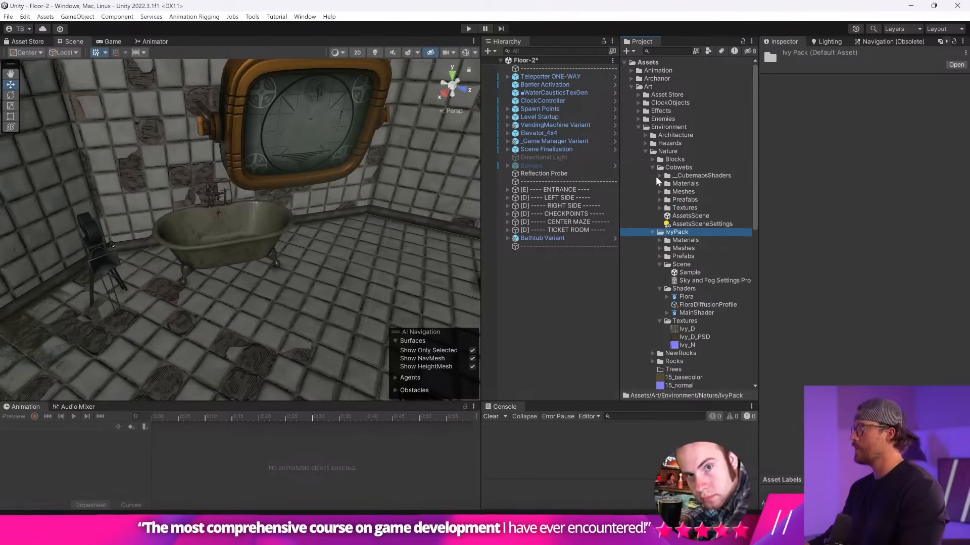
- Examine the shaders and sky materials inside the Cobwebs folder's __CubemapsShaders subfolder
left_click(660, 176)
left_click(703, 176)
left_click(705, 192)
left_click(705, 207)
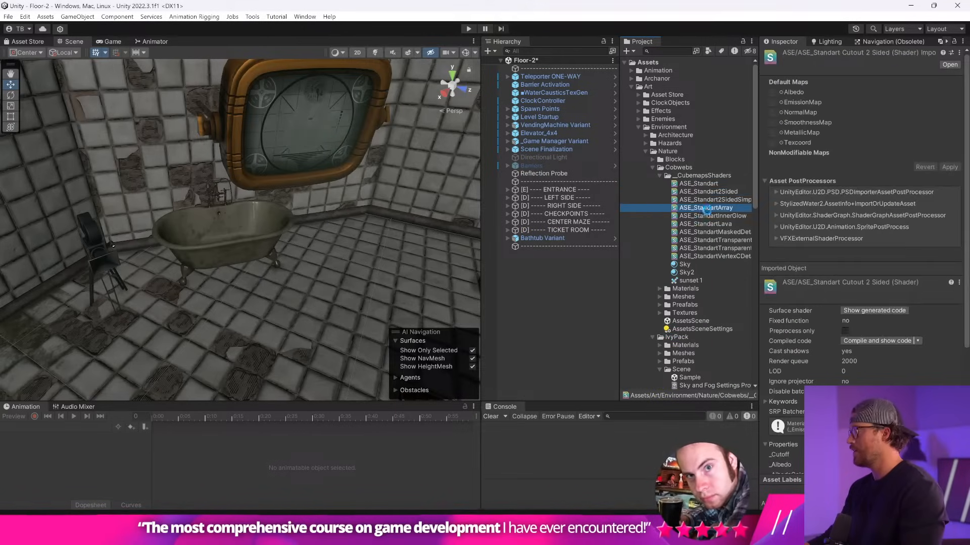
left_click(705, 224)
left_click(705, 263)
left_click(703, 270)
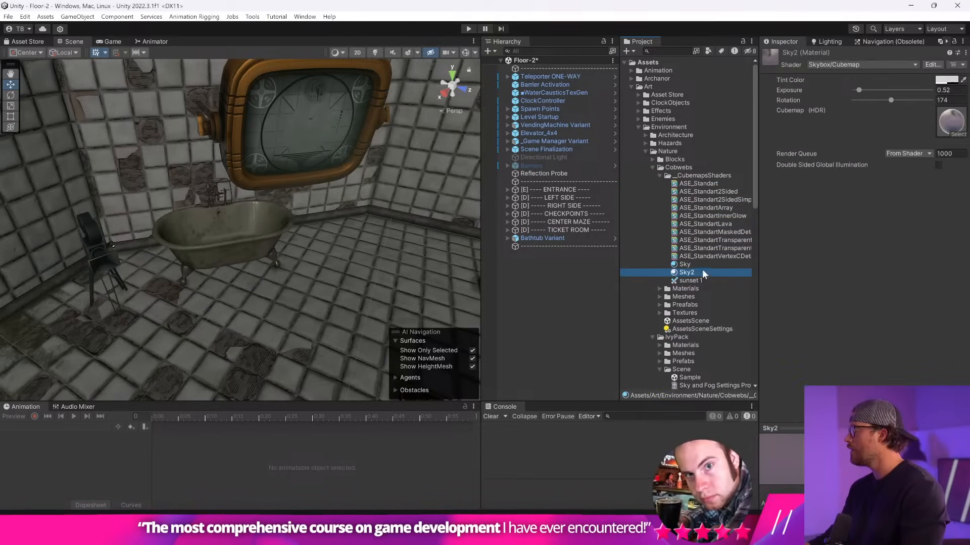
left_click(704, 176)
left_click(715, 192)
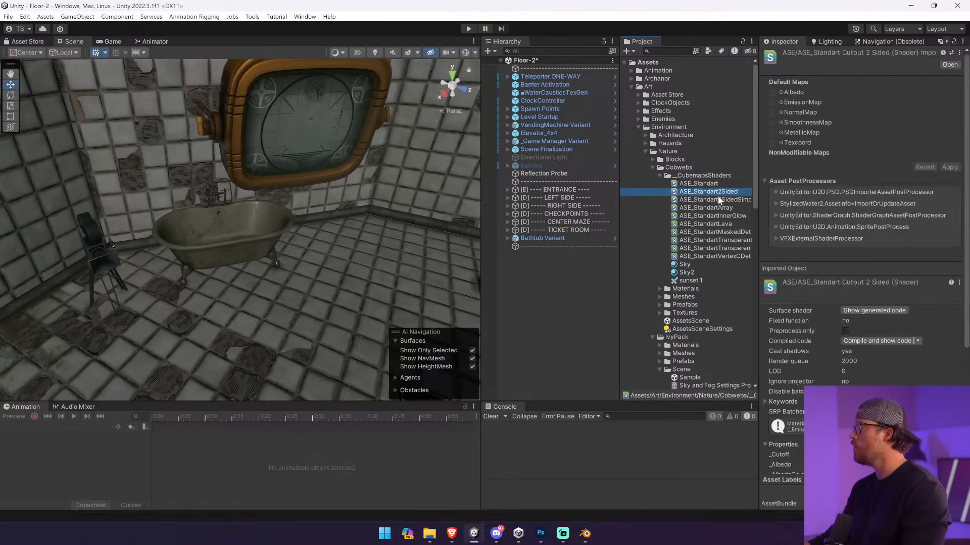
left_click(723, 169)
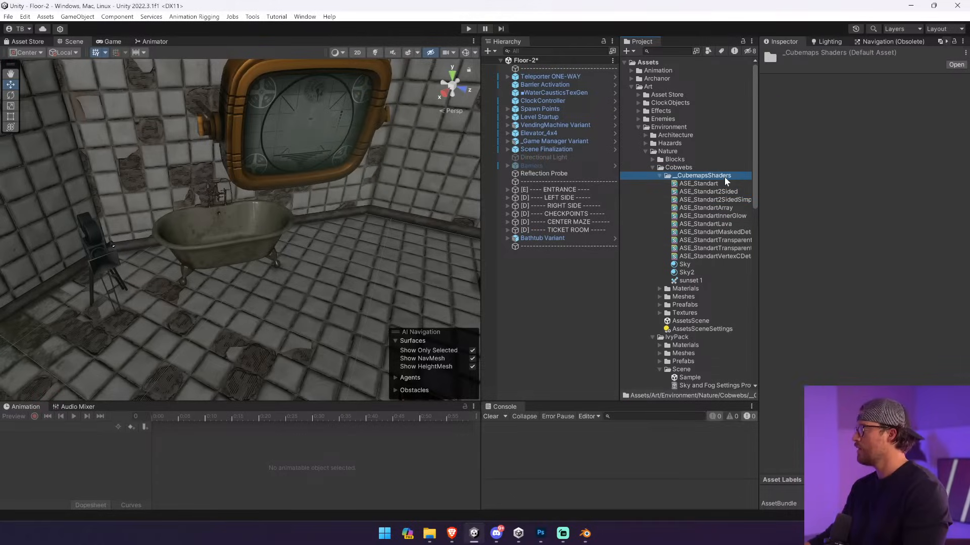
- Rename the misspelled Preafabs subfolder of Cobwebs to Prefabs
left_click(659, 305)
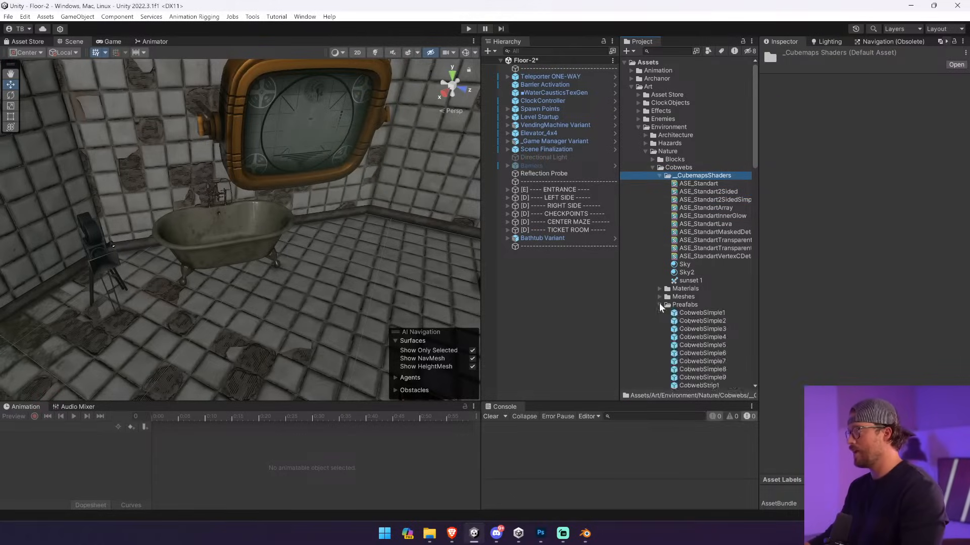
left_click(691, 306)
left_click(688, 306)
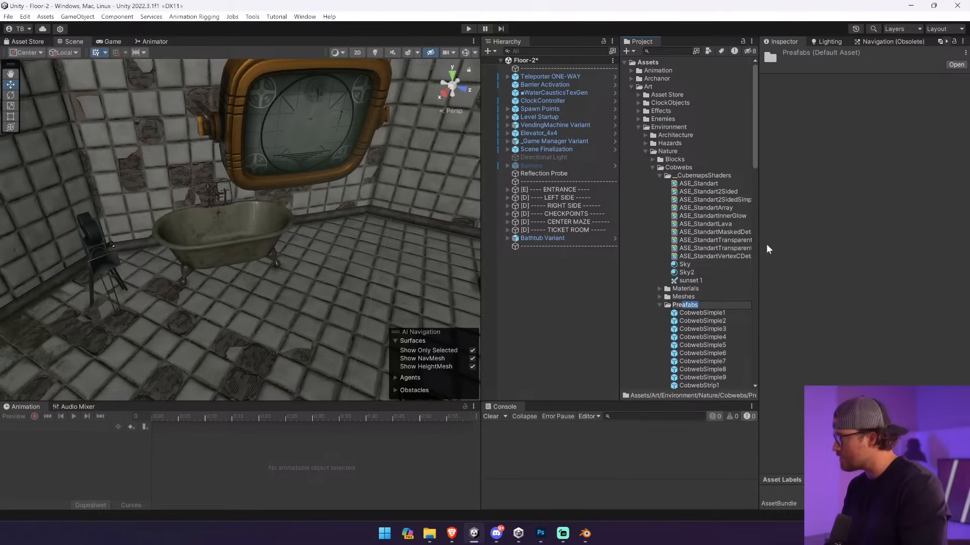
type("Prefabs")
key("Return")
- Inspect the cobweb prefabs from CobwebSimple1 through WebWall3, including their shared components and the material on WebCorner2
scroll(737, 280, "down", 3)
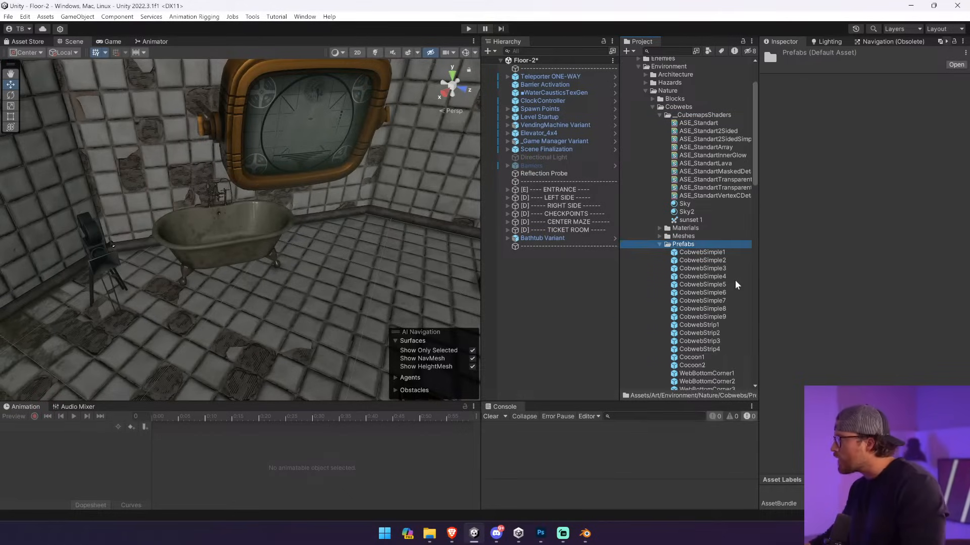
key("Down")
key("Down")
key("Down")
key("Down")
scroll(713, 277, "down", 2)
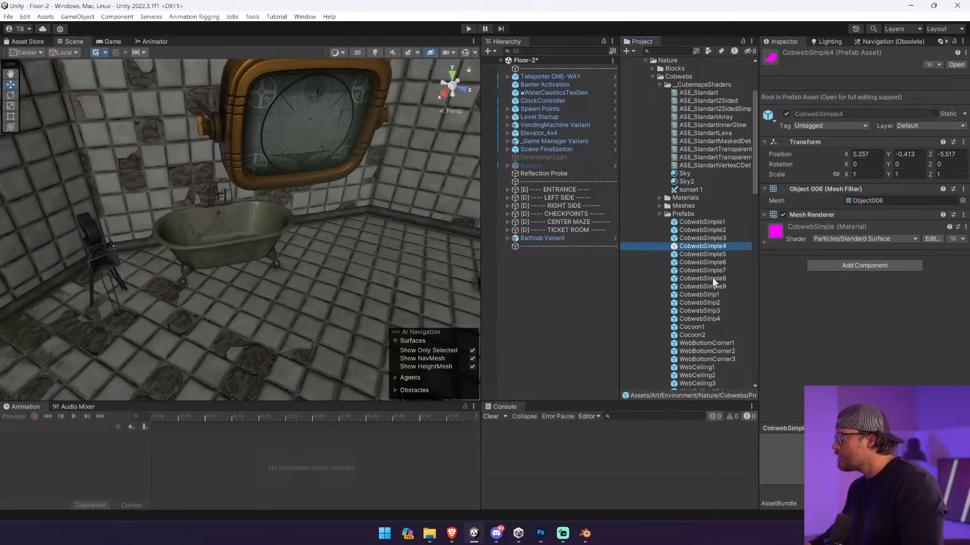
left_click(724, 185)
left_click(724, 190)
scroll(707, 290, "down", 6)
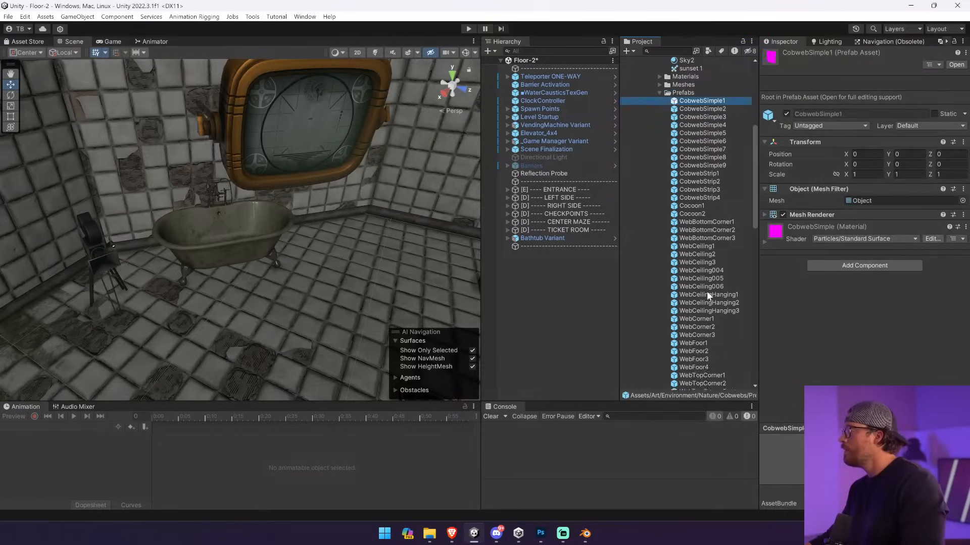
left_click(705, 326, "shift")
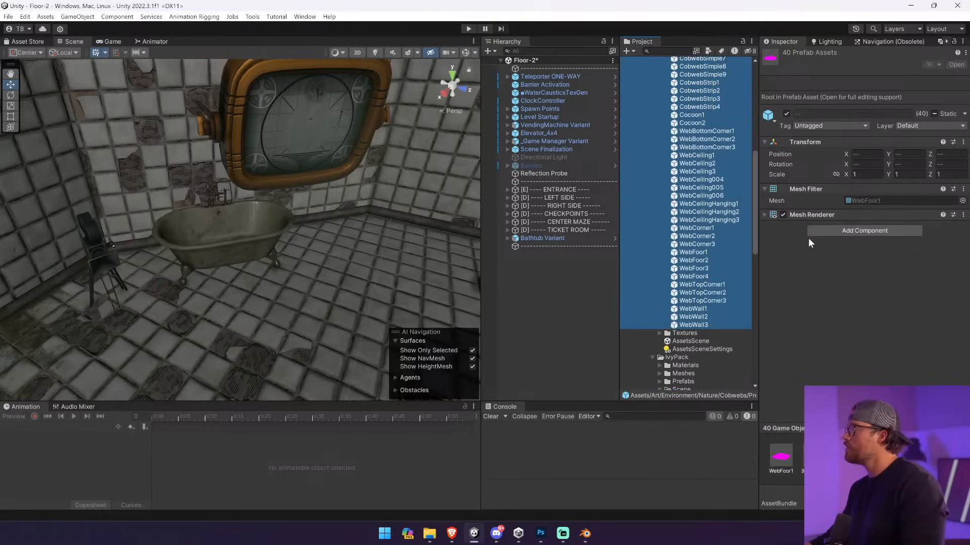
left_click(722, 236)
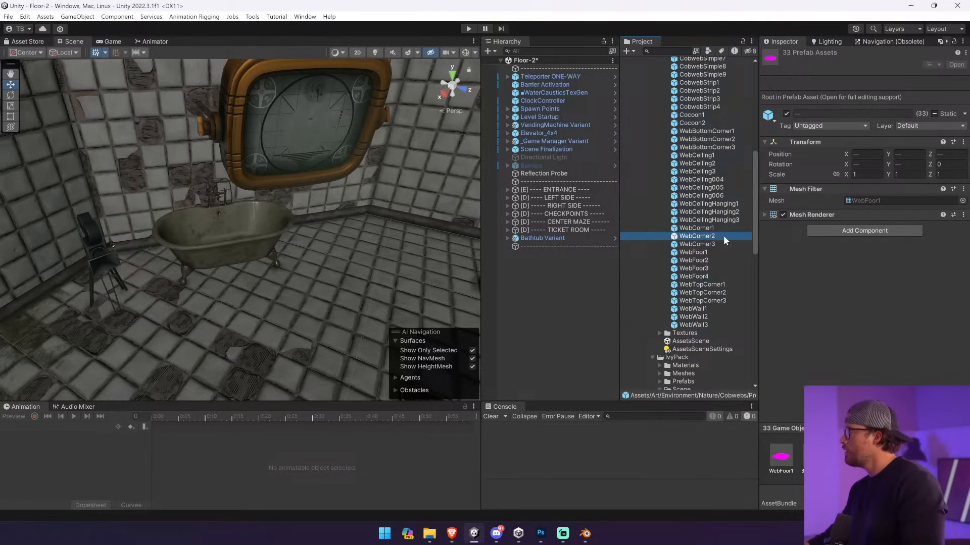
scroll(654, 216, "up", 5)
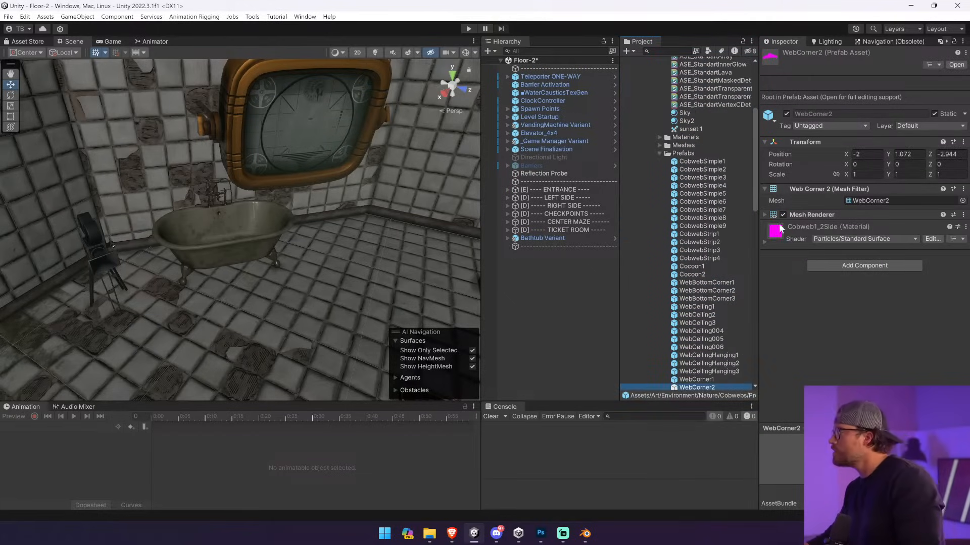
- Locate WebCorner2's Cobweb1_2Side material in the project and examine the shader settings of the neighbouring cobweb materials
left_click(780, 228)
right_click(818, 232)
left_click(859, 262)
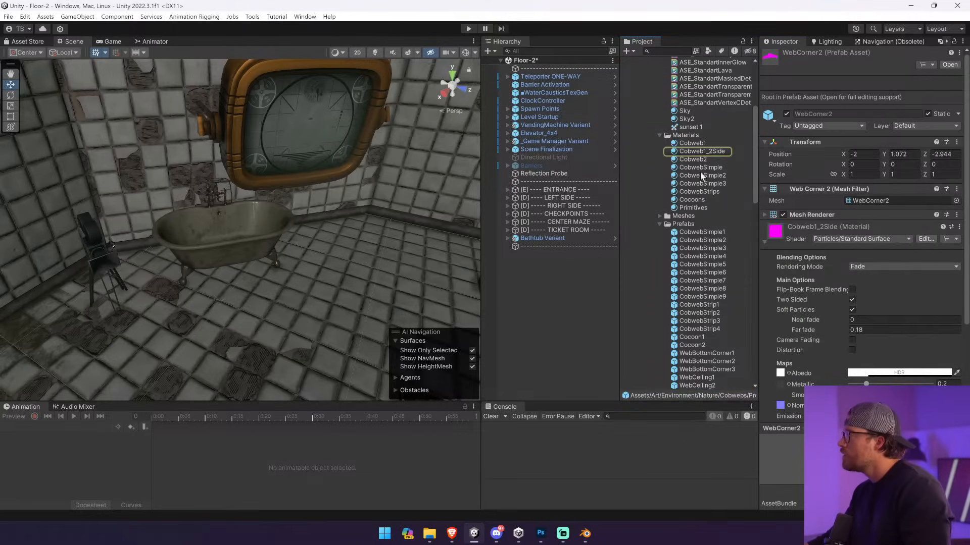
left_click(692, 144)
left_click(723, 207, "shift")
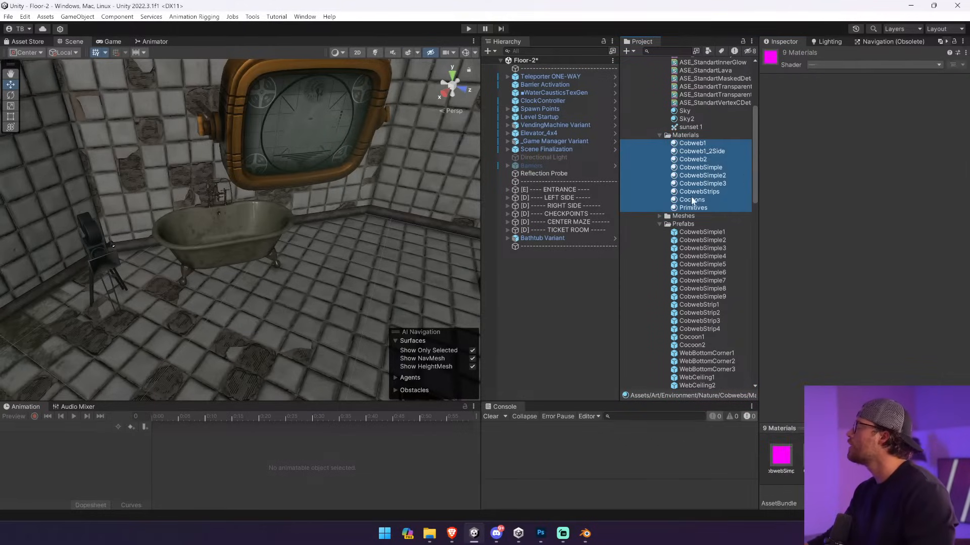
left_click(719, 192, "shift")
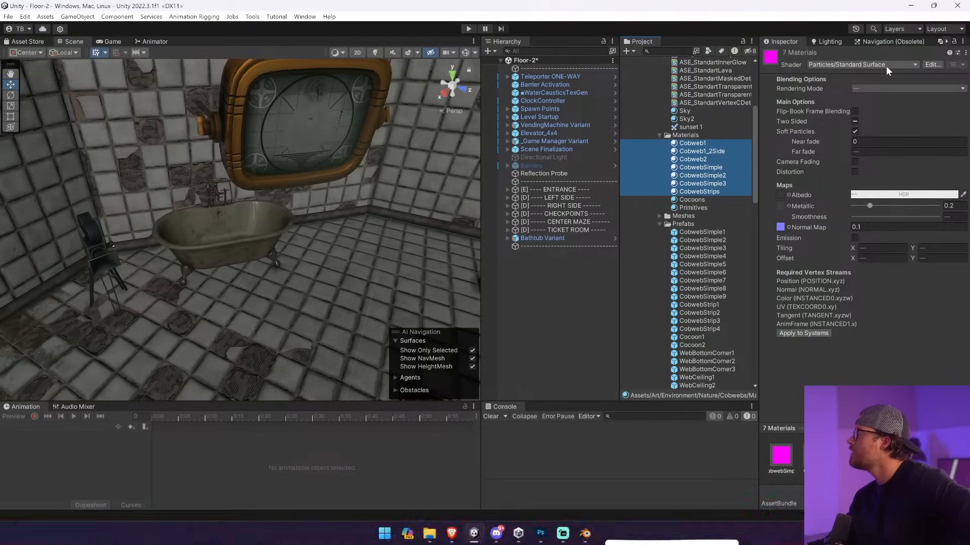
left_click(714, 153)
left_click(715, 146)
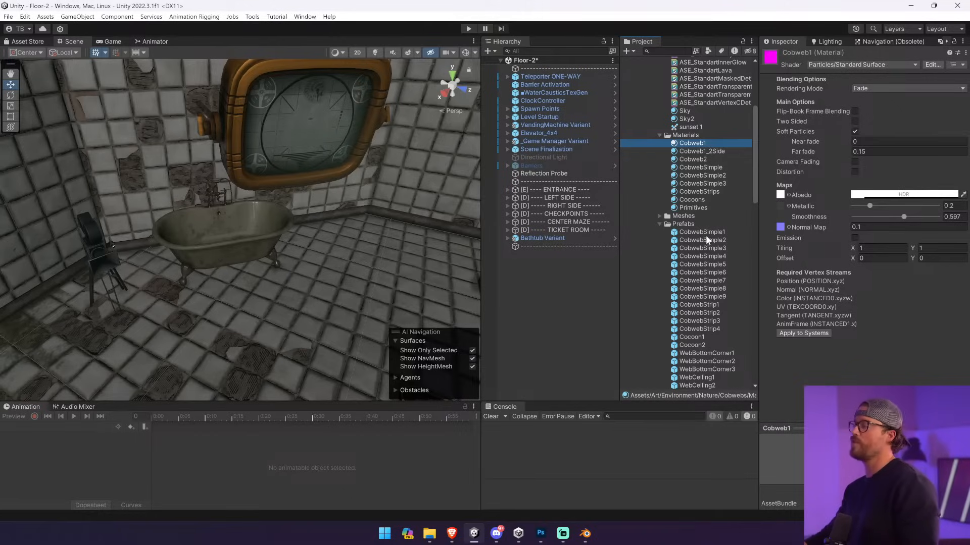
- Place the CobwebSimple1 prefab in the Floor-2 scene near the base of the tiled room's corner
left_click_drag(703, 232, 426, 198)
right_click_drag(426, 198, 353, 212)
left_click_drag(319, 241, 301, 266)
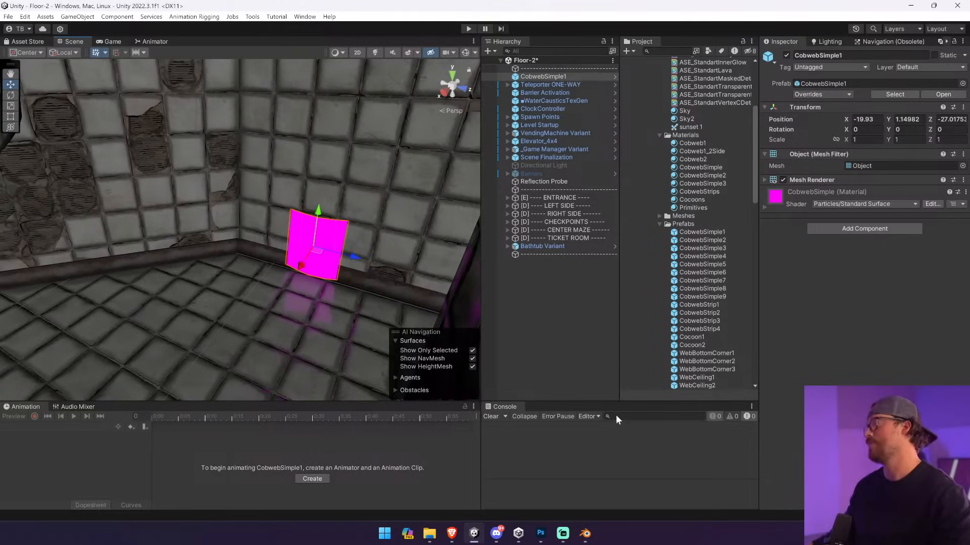
- Switch the CobwebSimple material's shader to Universal Render Pipeline/Particles/Lit
left_click(844, 206)
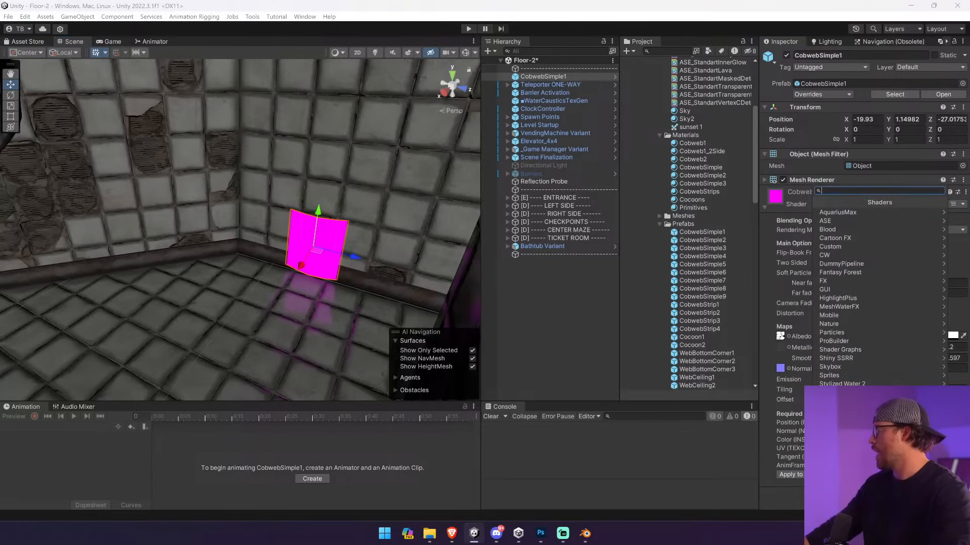
left_click(869, 413)
left_click(865, 256)
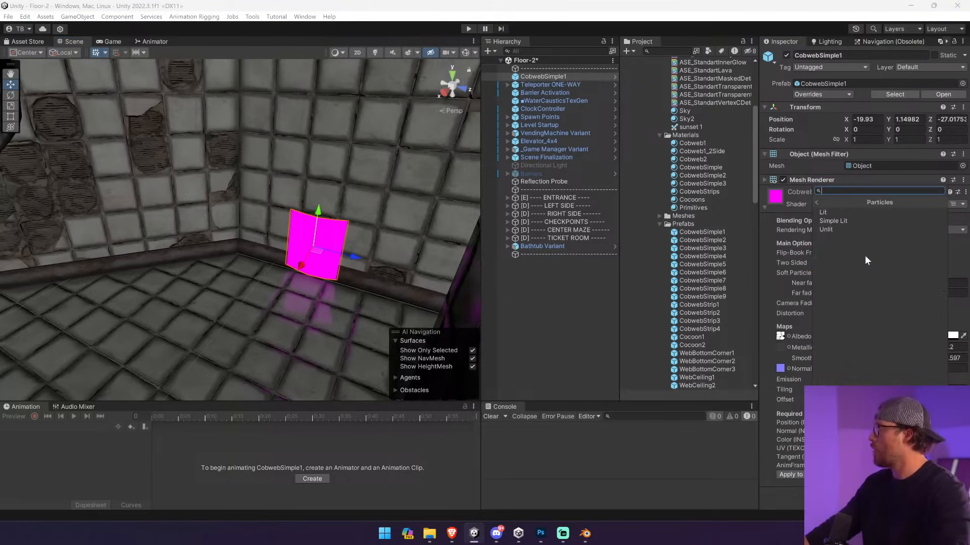
left_click(849, 214)
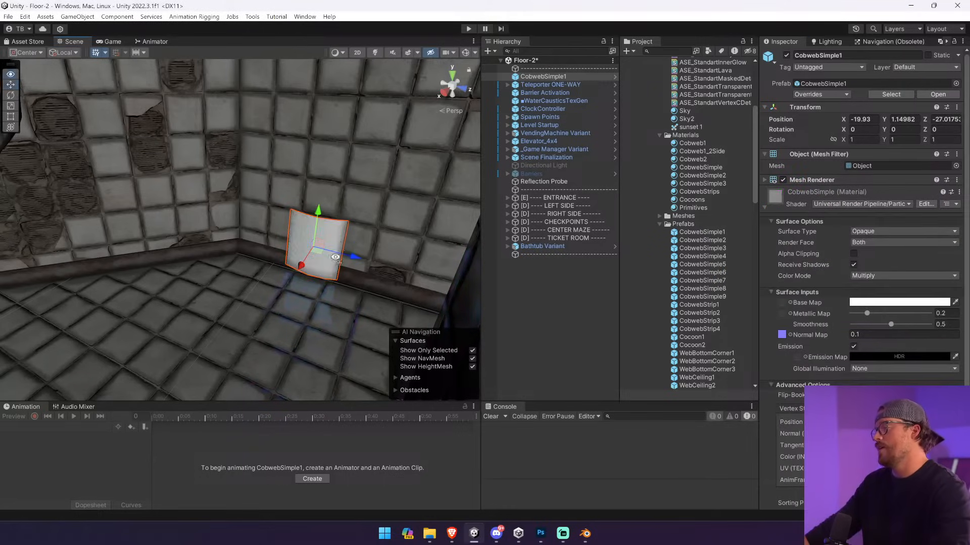
- Set the CobwebSimple material's surface type to Transparent and check the cobweb against the wall from close up
right_click_drag(336, 257, 428, 254)
key("w")
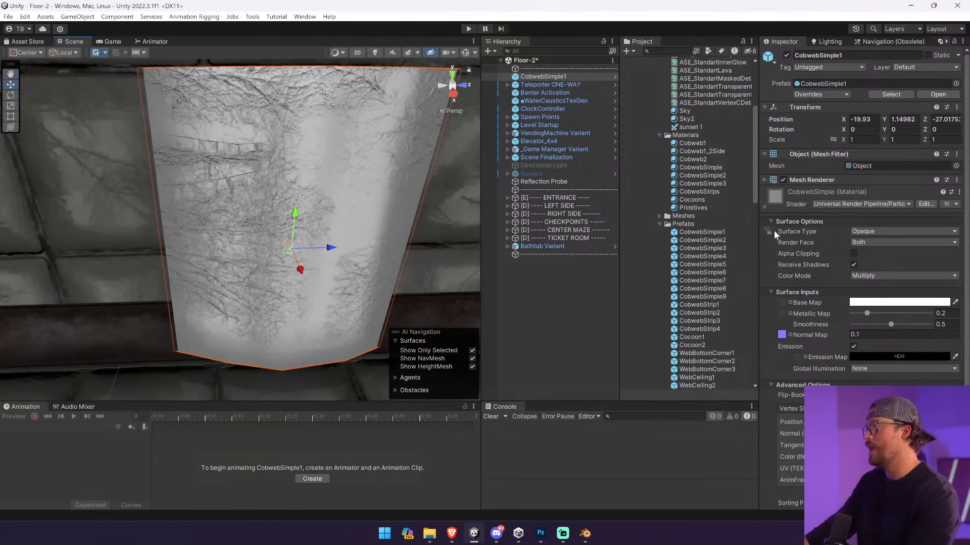
left_click(911, 233)
left_click(882, 242)
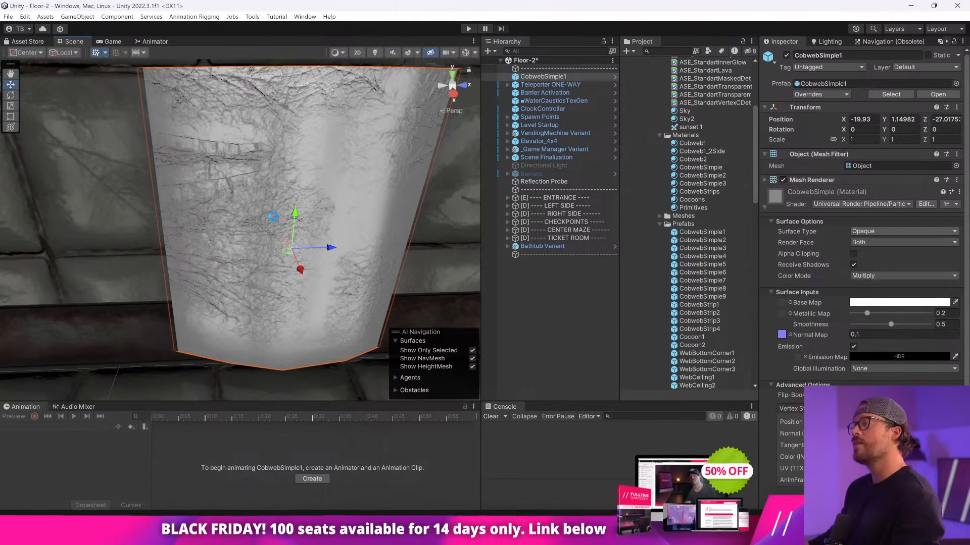
right_click_drag(274, 216, 431, 214)
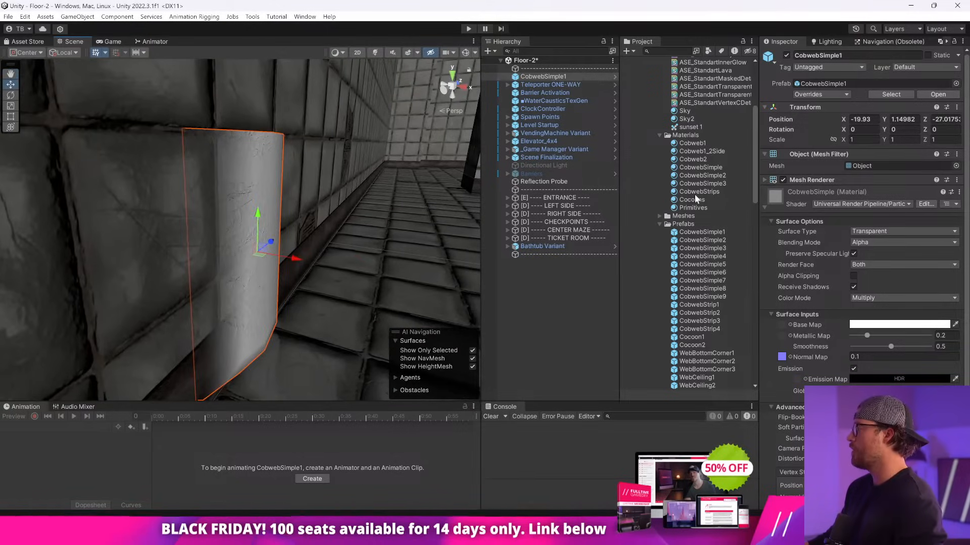
- Check the contents of the cobweb pack's Textures folder and collapse the IvyPack folder
scroll(695, 195, "down", 12)
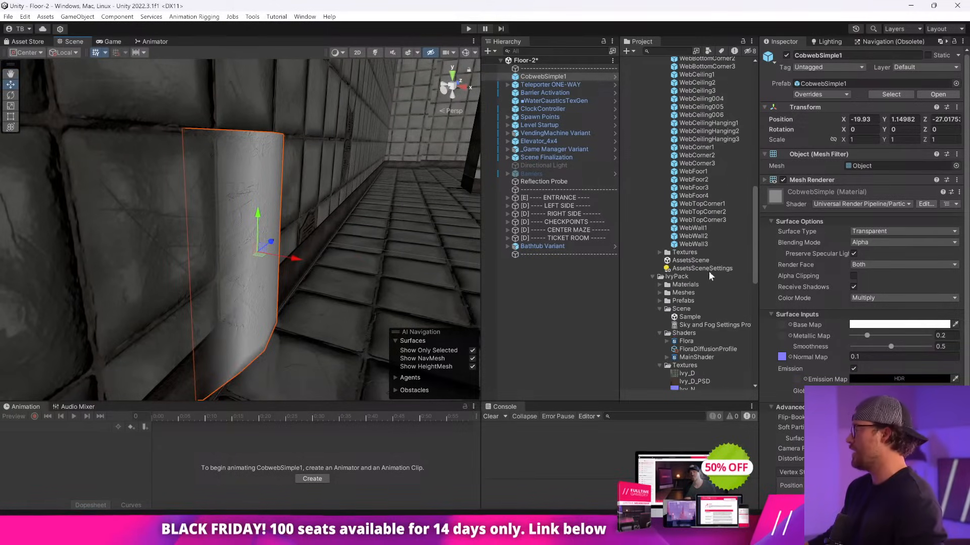
left_click(659, 252)
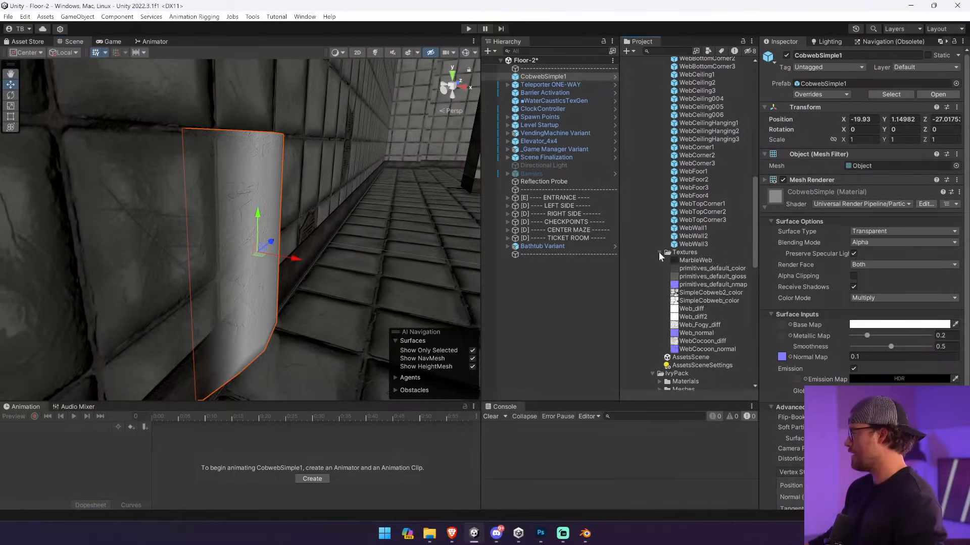
left_click(659, 252)
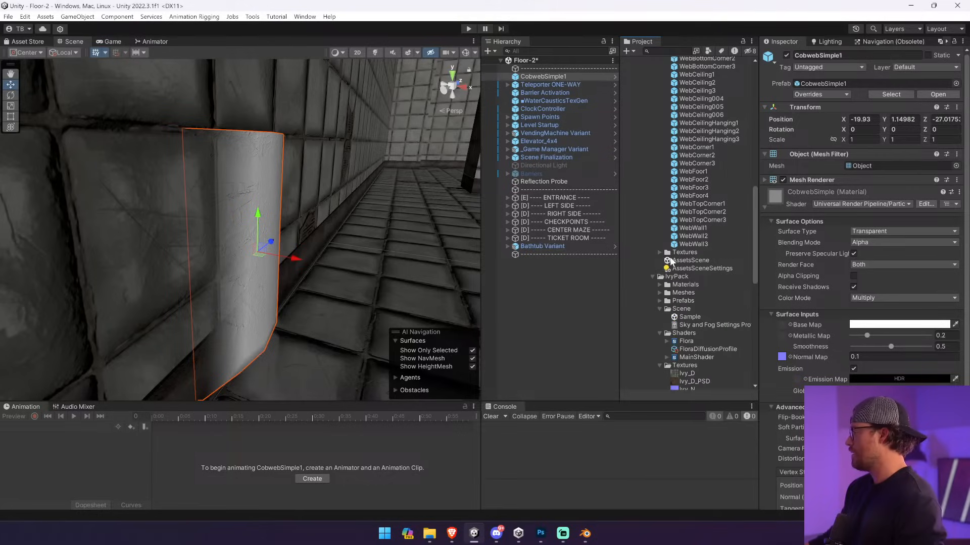
left_click(652, 277)
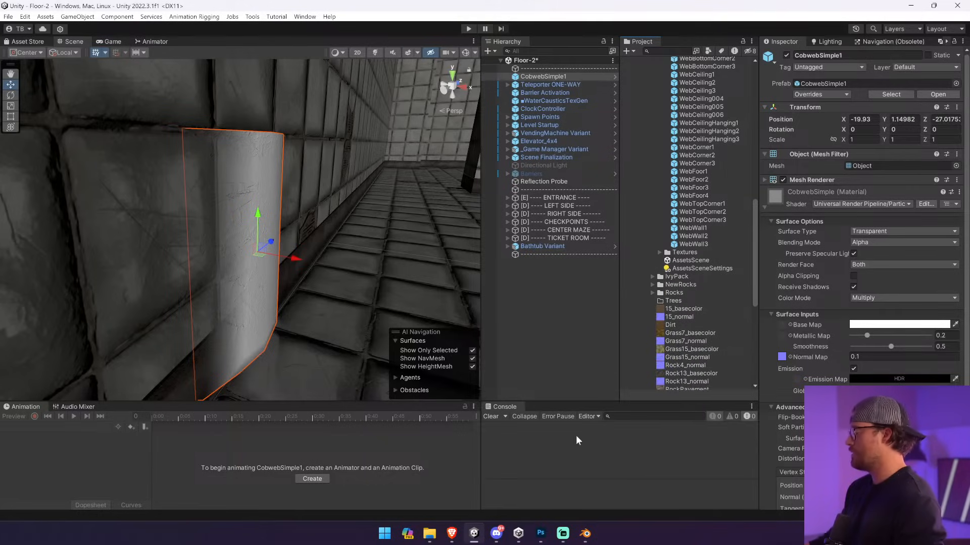
mouse_move(451, 537)
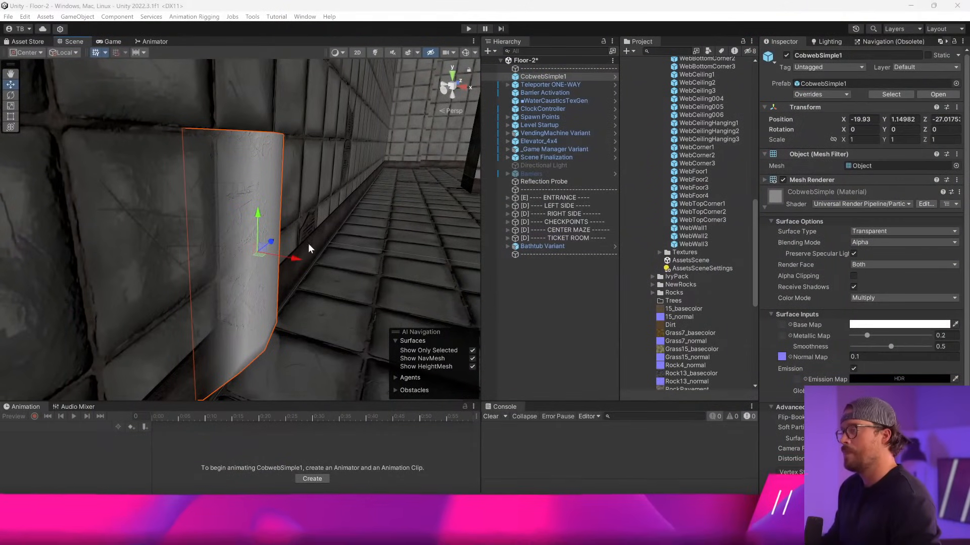
- Move CobwebSimple1 to X -19.895 and assign the Web_diff texture as the Base Map of its CobwebSimple material
left_click_drag(320, 268, 152, 267)
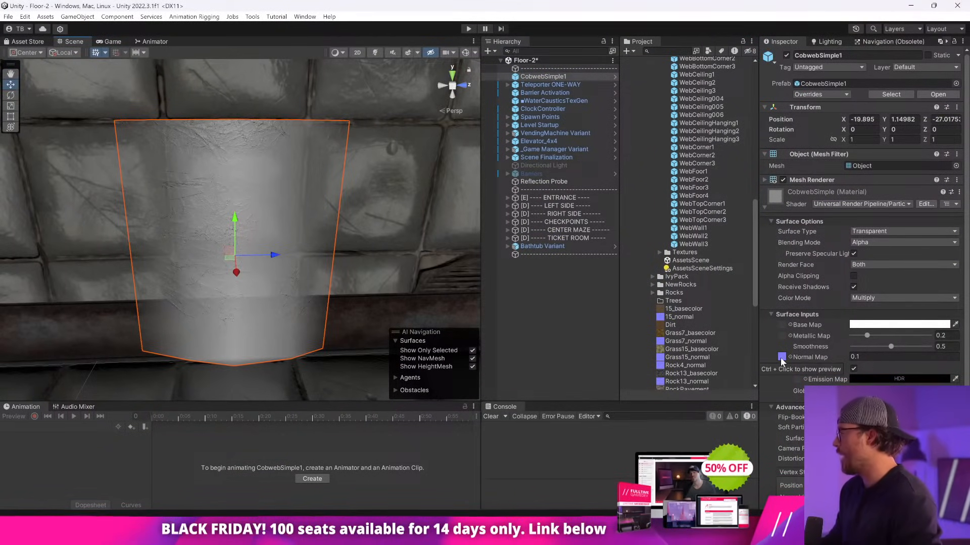
left_click(781, 357)
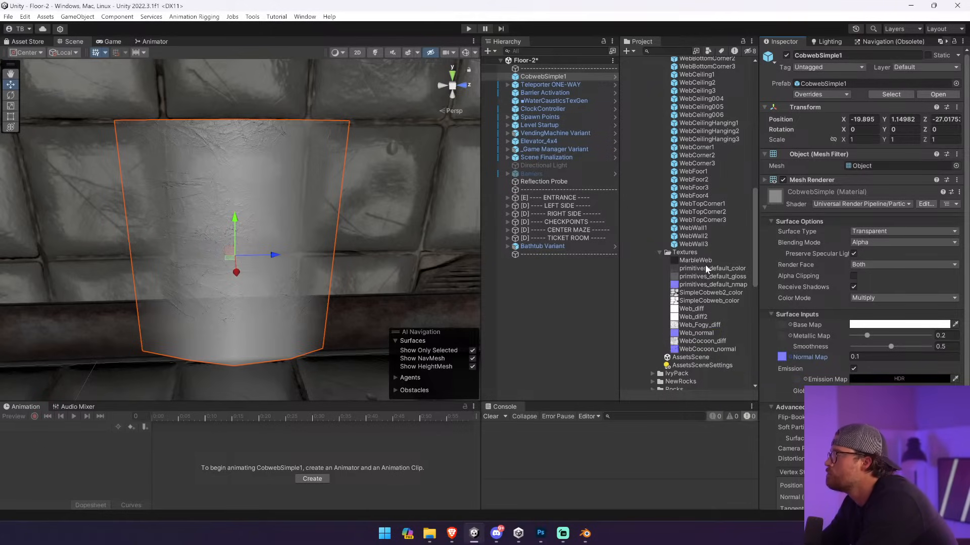
left_click_drag(705, 268, 781, 323)
left_click_drag(745, 277, 784, 324)
left_click(718, 310)
- Move CobwebSimple1 along the wall to Z -26.543 and turn off Preserve Specular Lighting on its material
left_click_drag(280, 255, 358, 257)
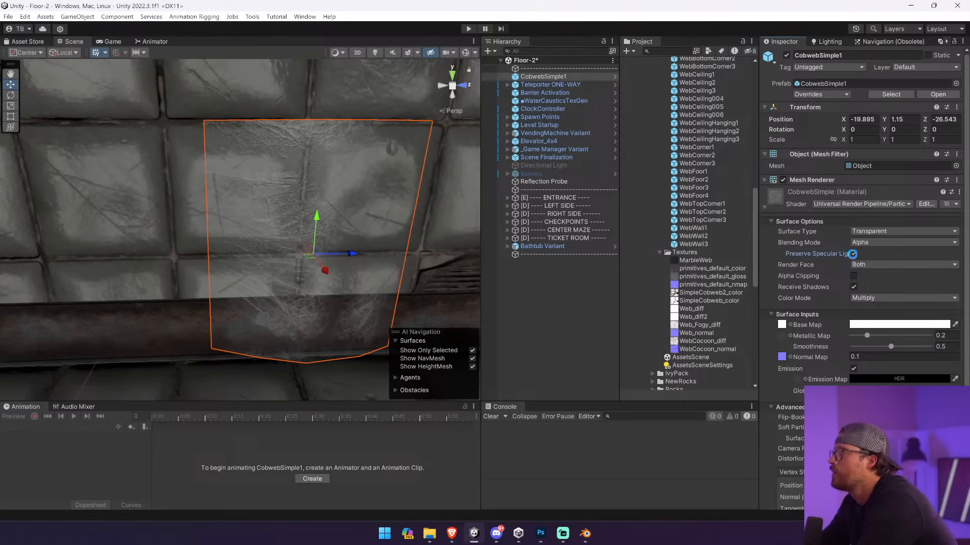
left_click(852, 254)
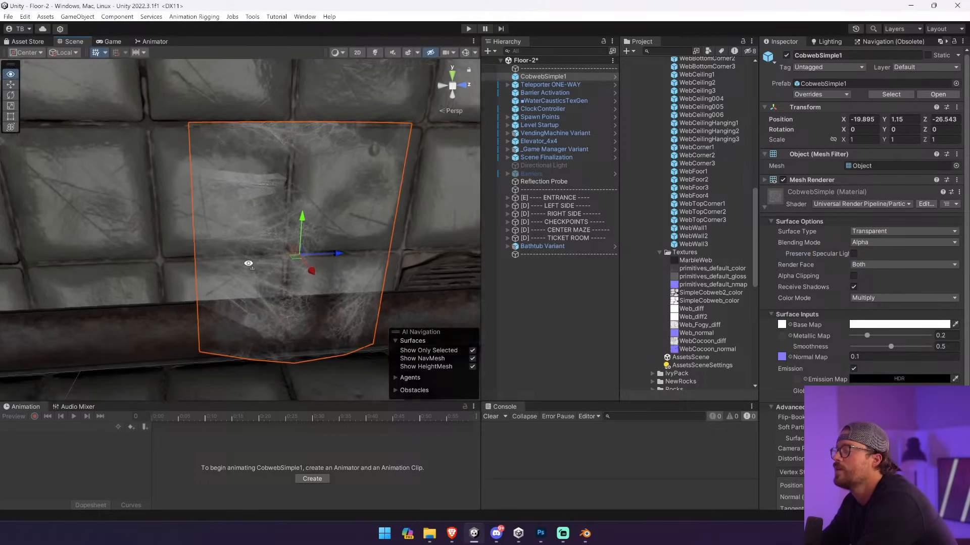
- Raise CobwebSimple1 to about Y 1.54 and scale it up uniformly to about 2.3
left_click_drag(274, 279, 323, 254)
left_click(353, 297)
mouse_move(323, 253)
right_mouse_down()
mouse_move(353, 297)
mouse_move(317, 249)
right_mouse_up()
left_click(257, 271)
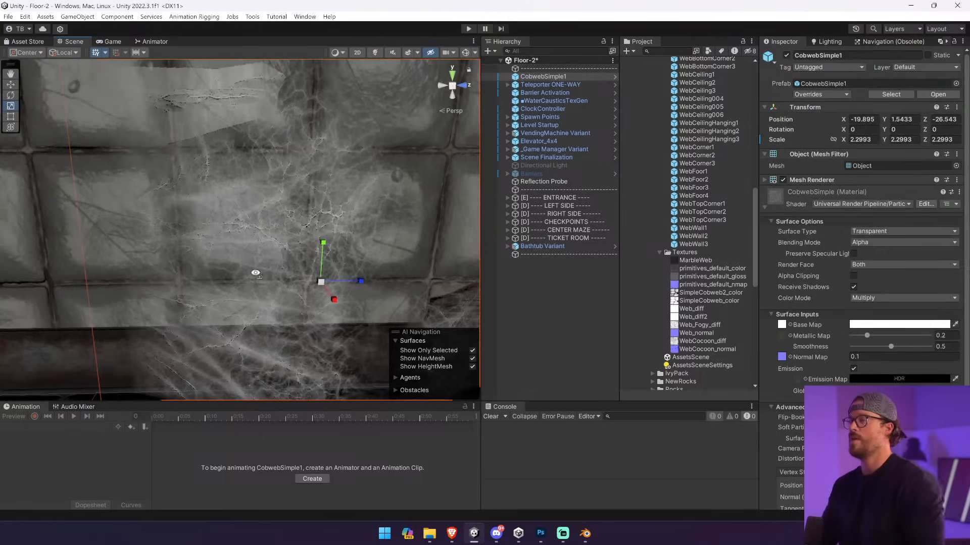
right_click_drag(256, 273, 550, 267)
left_click(893, 265)
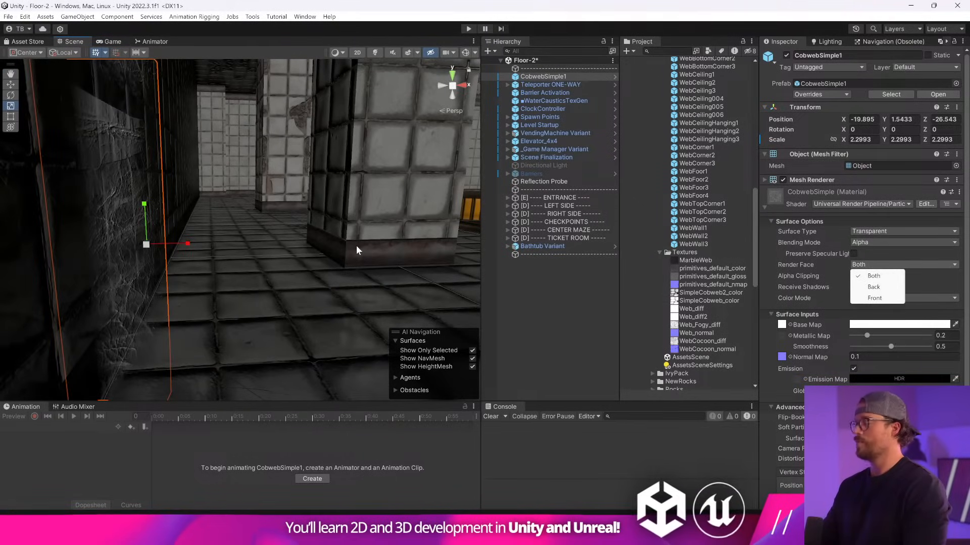
left_click(74, 175)
- Rotate CobwebSimple1 around its vertical axis to about -357.5 degrees so it faces out from the wall
left_click(11, 95)
left_click_drag(169, 248, 346, 258)
right_click_drag(347, 257, 184, 240)
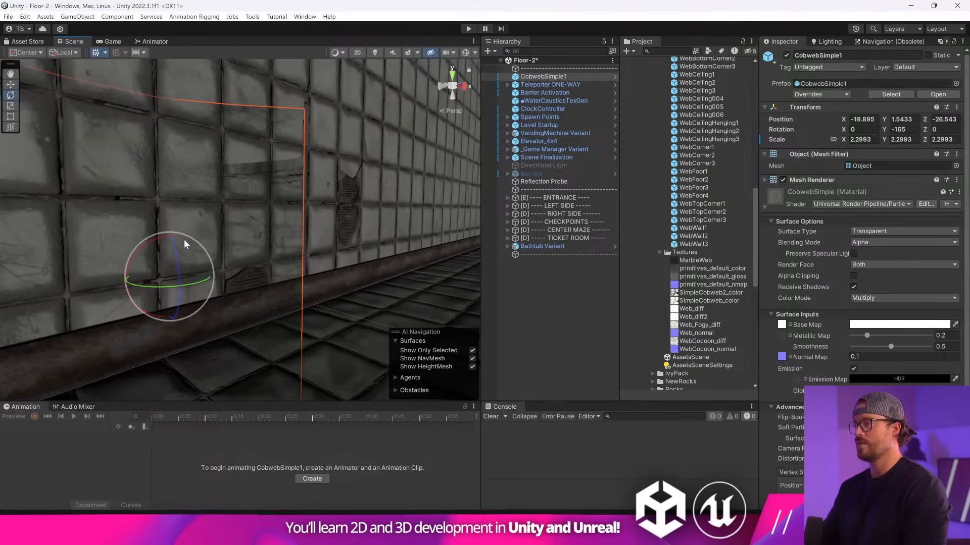
left_click_drag(204, 277, 459, 301)
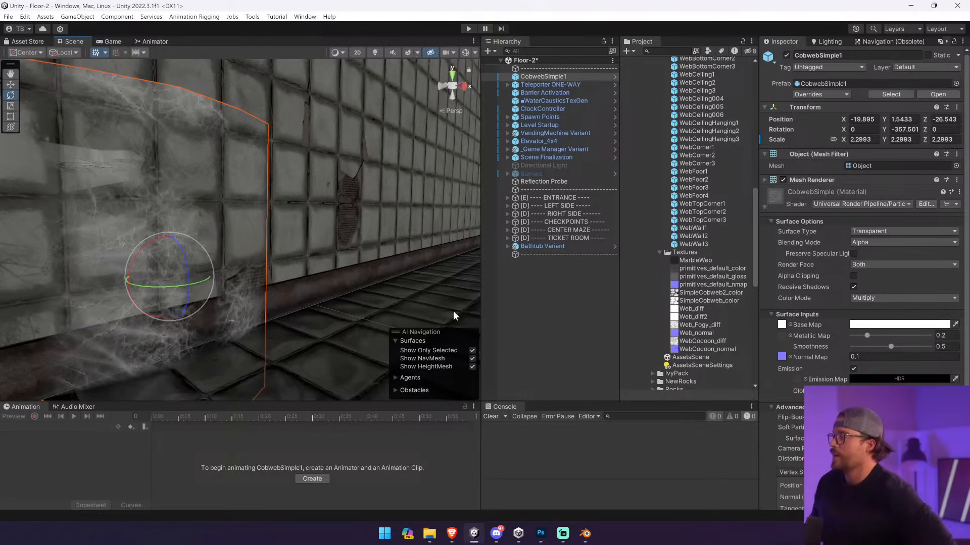
- Look through the web corner, hanging, ceiling and cocoon prefabs, checking the material and shader each one uses
scroll(742, 283, "up", 3)
left_click(697, 216)
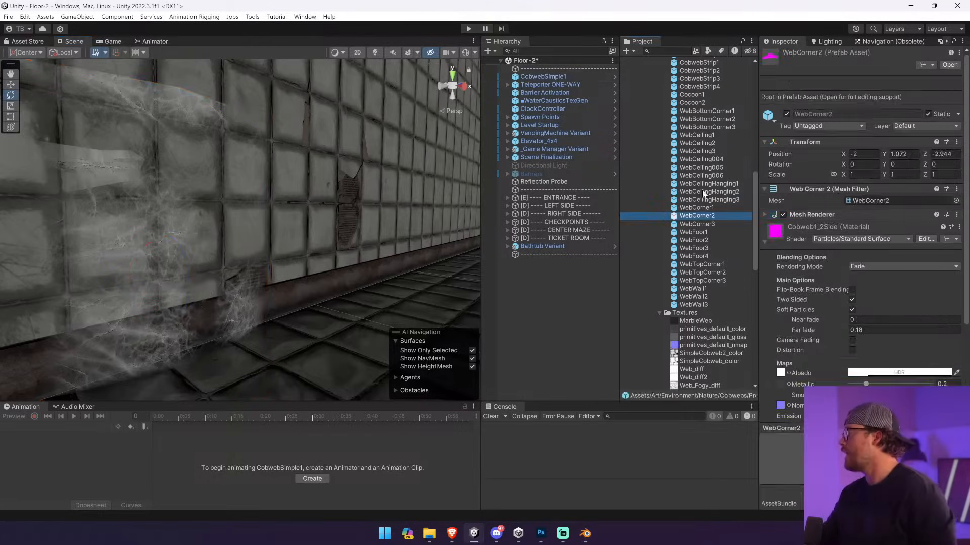
left_click(705, 193)
key("Up")
key("Up")
key("Up")
key("Up")
key("Up")
key("Up")
key("Up")
key("Up")
key("Up")
key("Up")
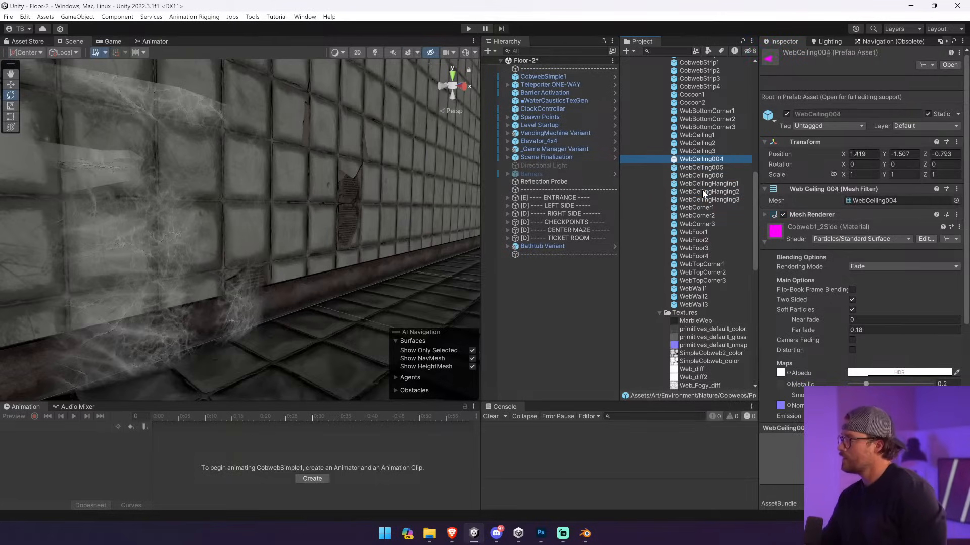
key("Up")
key("Up")
key("Down")
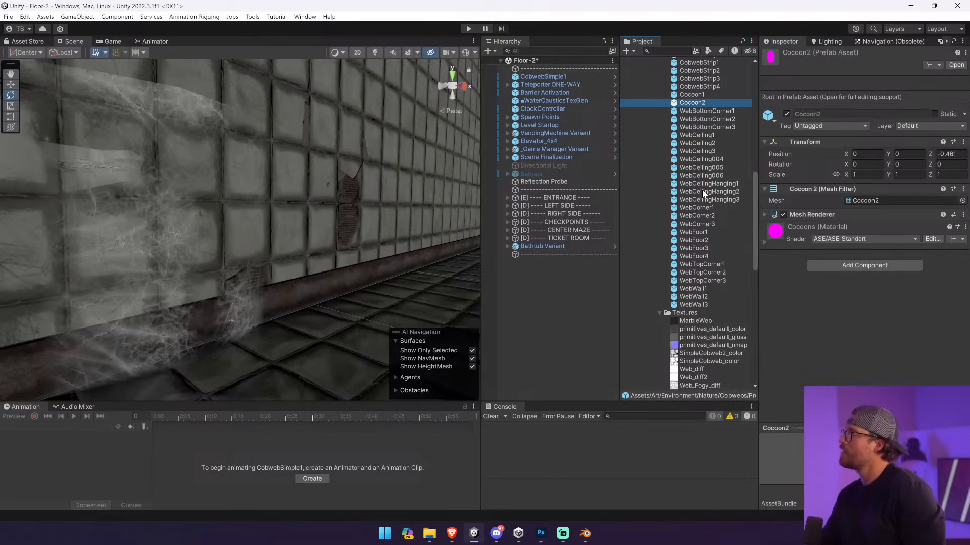
- Examine the materials of the CobwebStrip and CobwebSimple prefabs and compare them with the cobweb placed in the scene
scroll(732, 202, "up", 5)
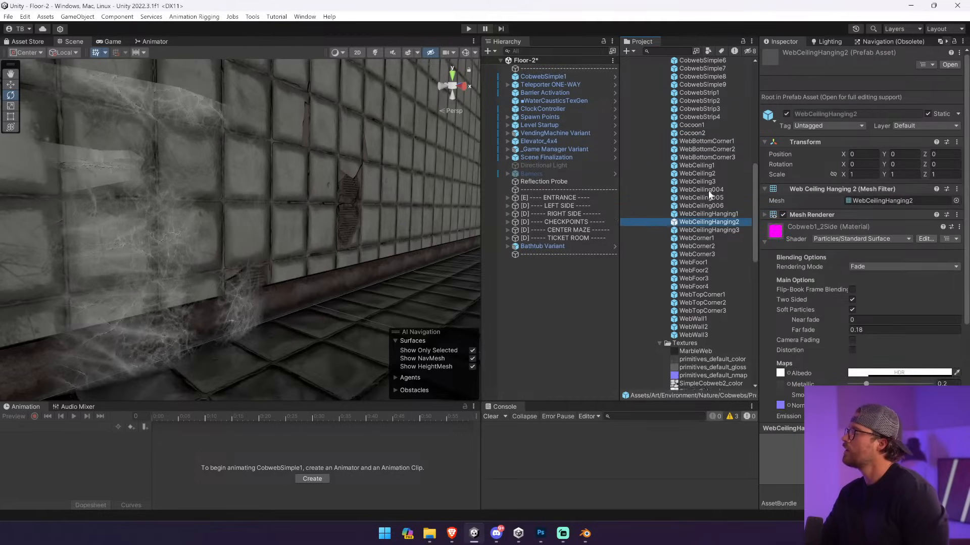
left_click(717, 171)
left_click(716, 145)
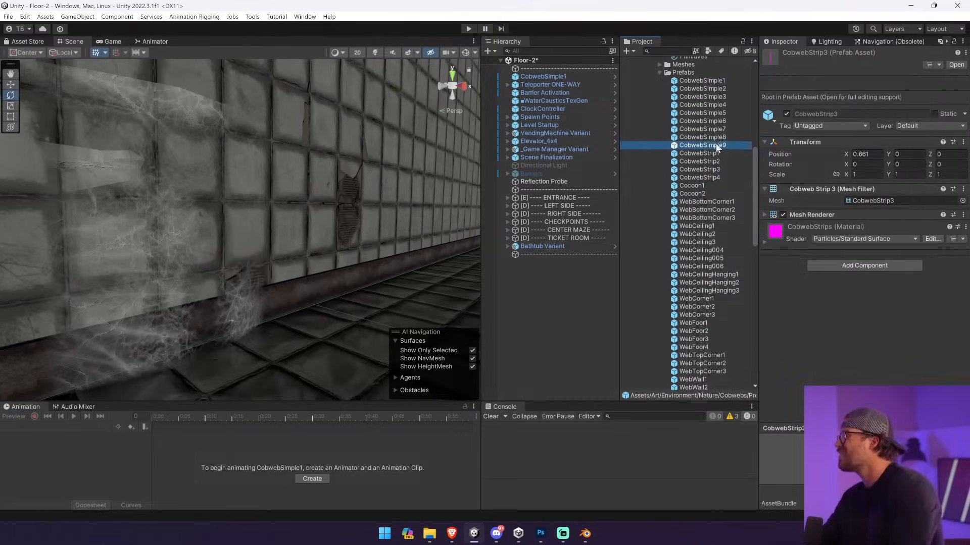
key("Up")
key("Up")
key("Up")
key("Up")
key("Up")
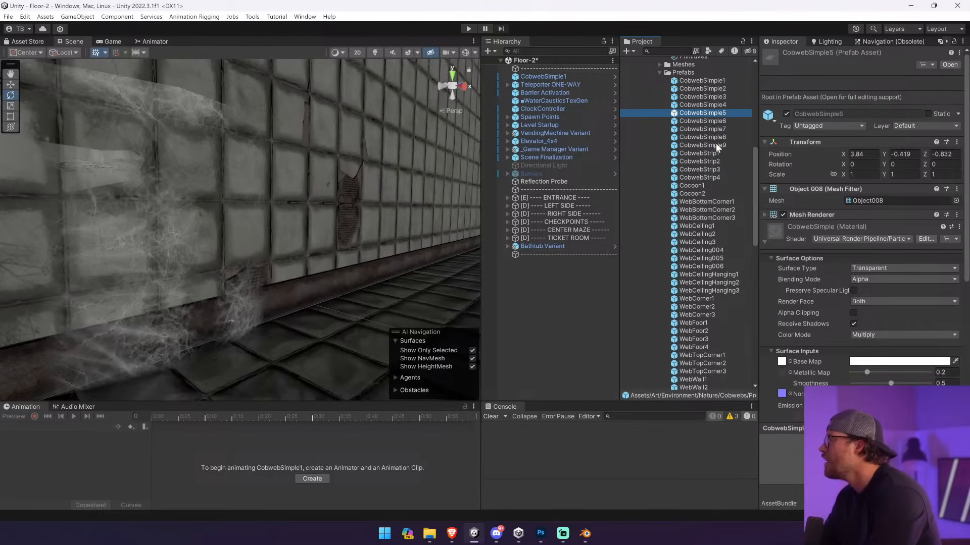
key("Up")
key("Up")
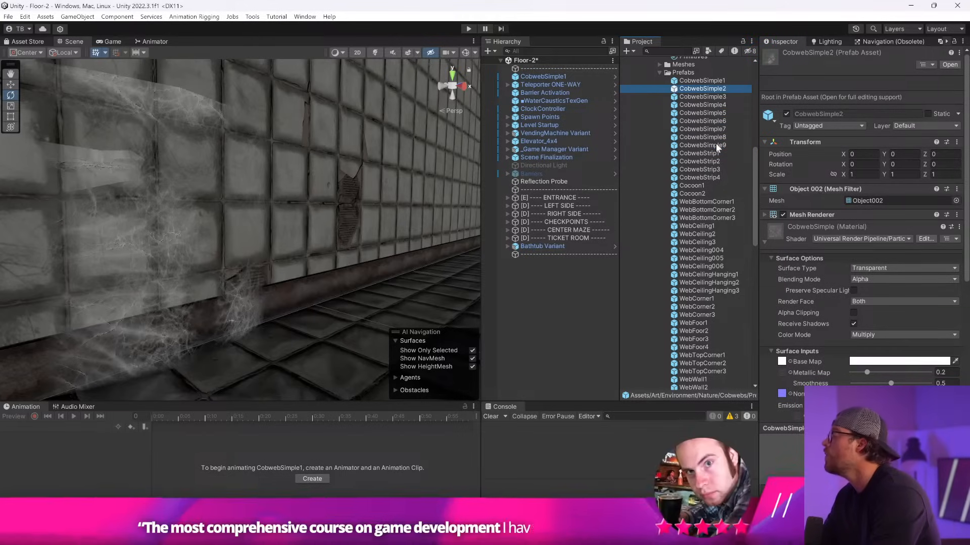
key("Down")
key("Down")
key("Down")
key("Down")
key("Down")
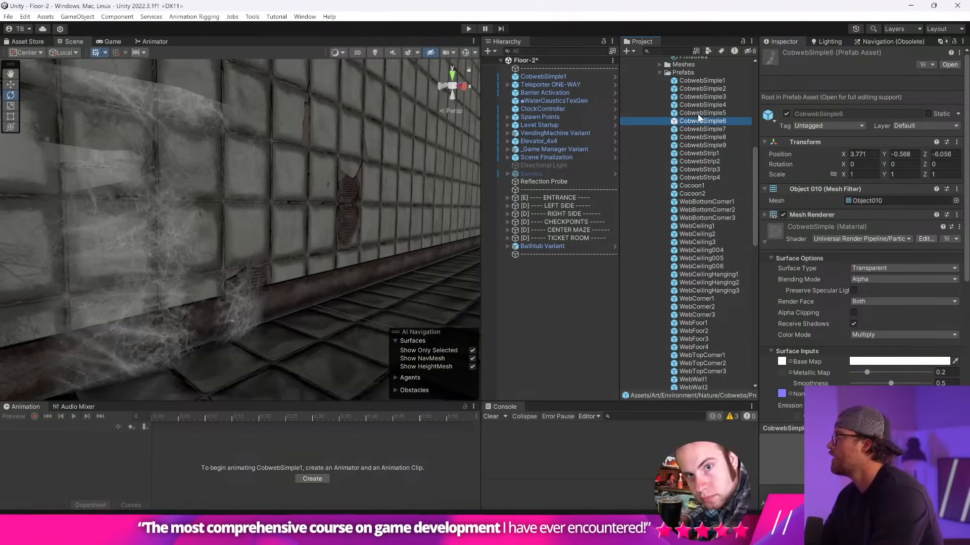
key("Up")
key("Up")
key("Up")
key("Up")
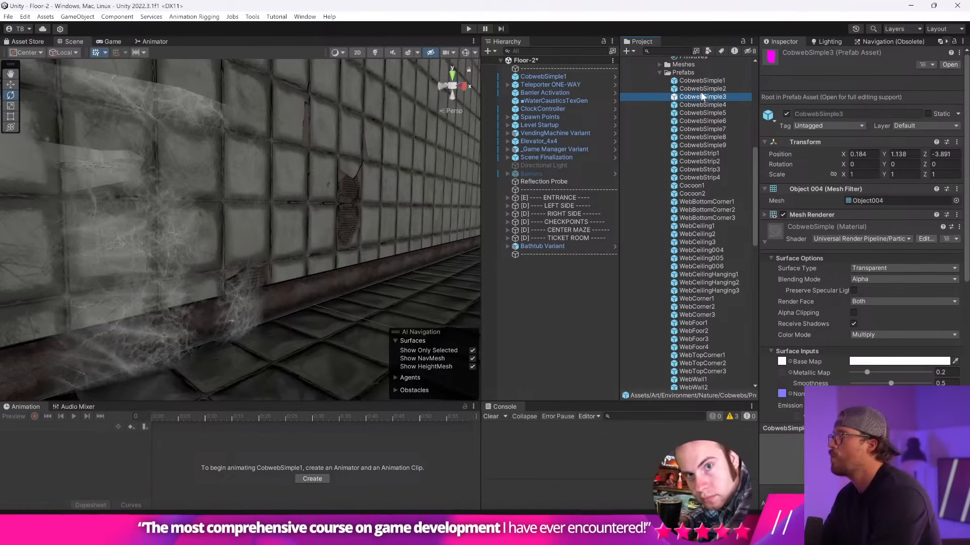
right_click(788, 235)
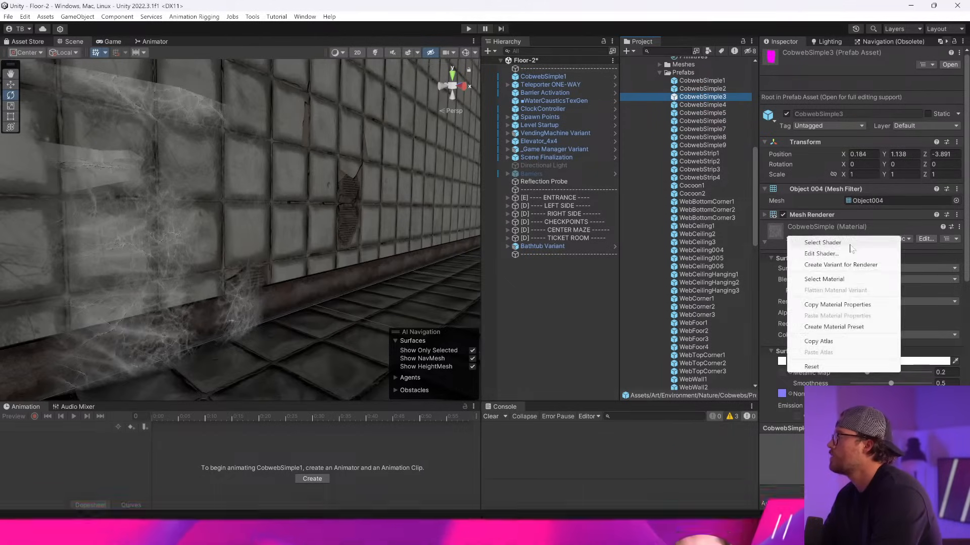
left_click(192, 246)
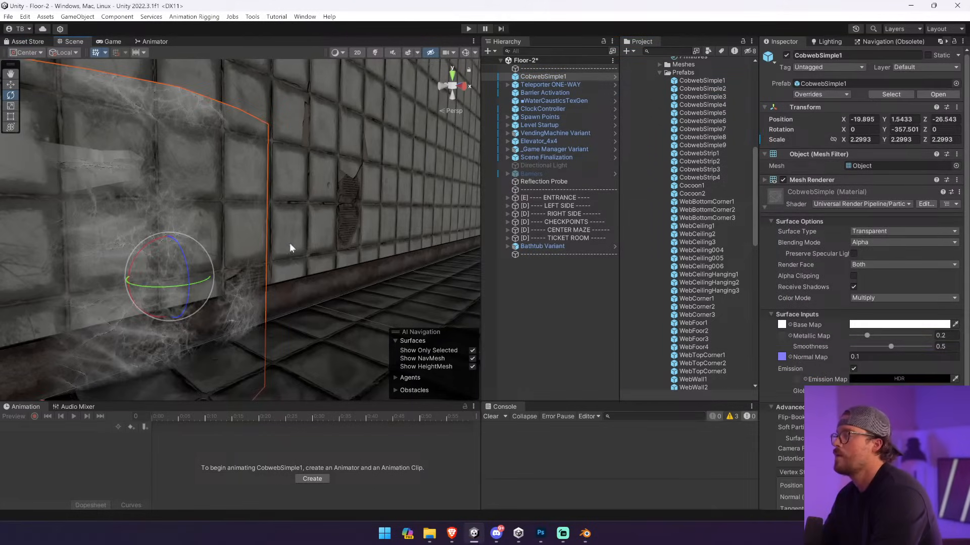
- Go through the prefabs from CobwebStrip3 upward and select CobwebSimple4 to inspect its CobwebSimple material
left_click(684, 170)
key("Up")
key("Up")
key("Up")
key("Up")
key("Up")
key("Up")
key("Up")
key("Up")
key("Up")
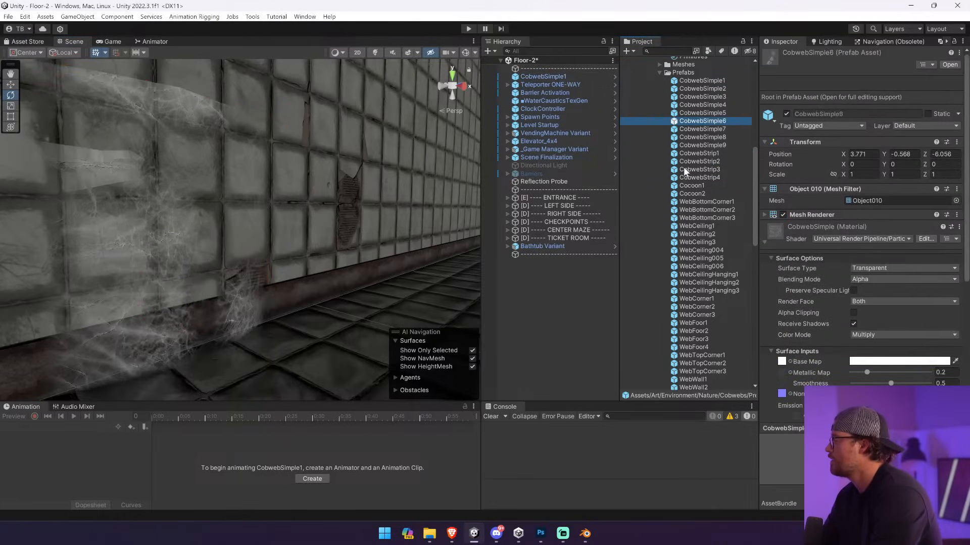
key("Down")
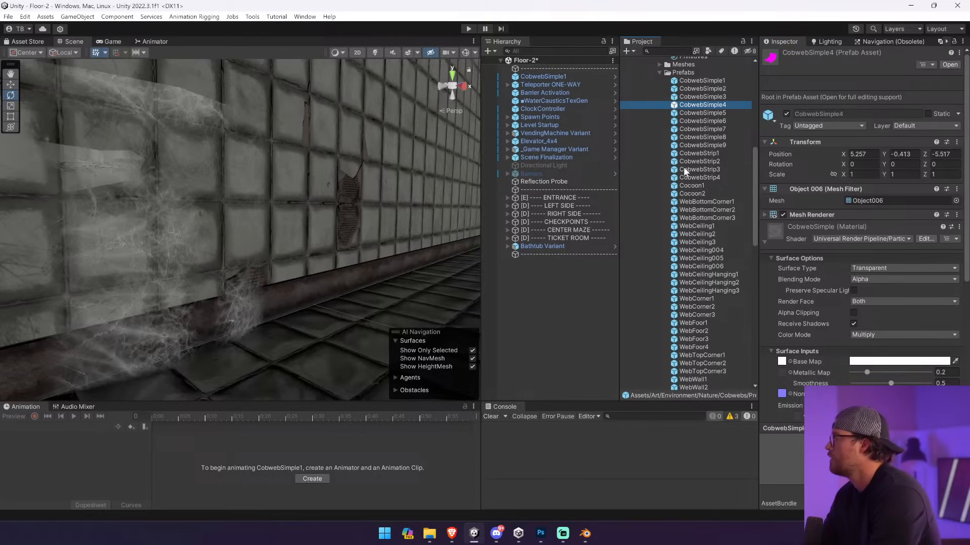
- Try MarbleWeb, a primitives_default texture and SimpleCobweb2_color in turn as the CobwebSimple material's Base Map
left_click(781, 361)
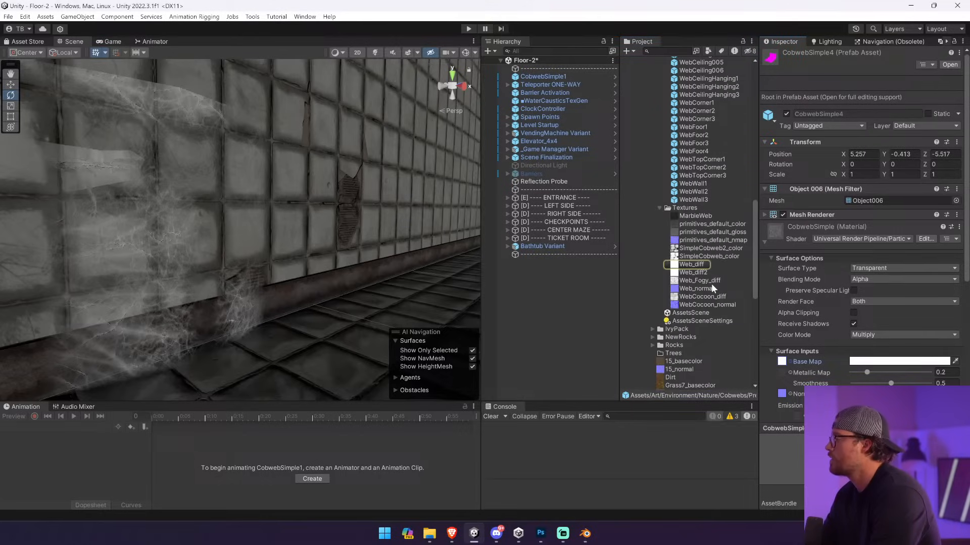
left_click(688, 216)
left_click_drag(787, 362, 782, 358)
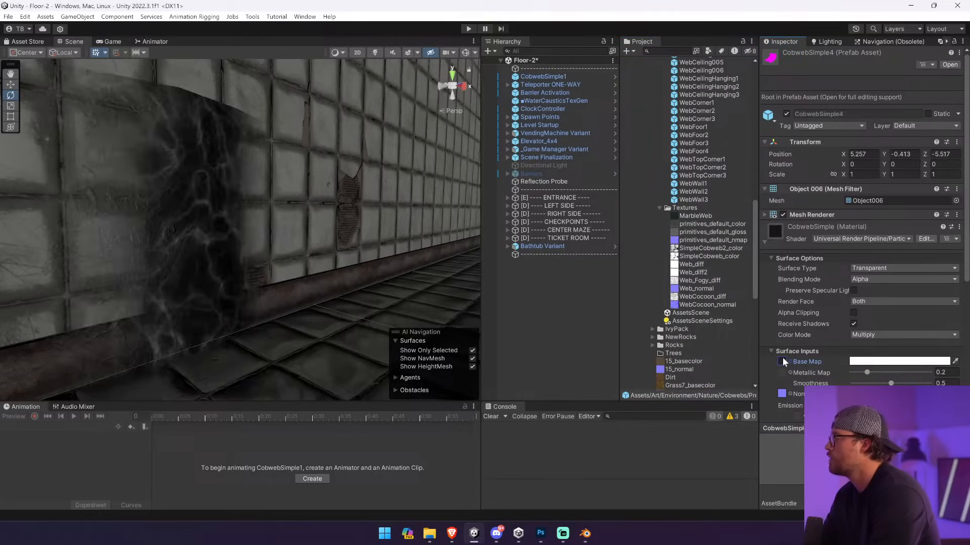
left_click_drag(705, 228, 782, 356)
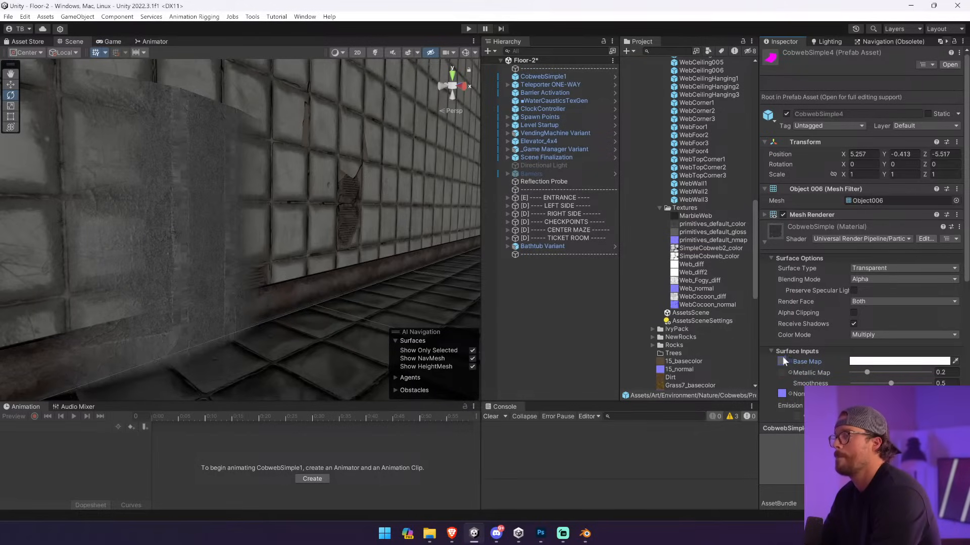
left_click_drag(714, 247, 784, 362)
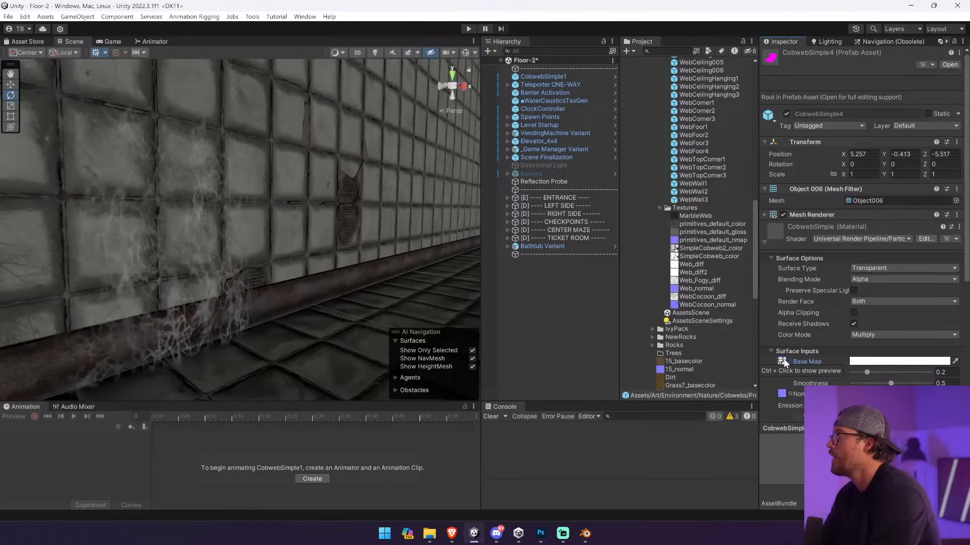
- Assign SimpleCobweb_color as the CobwebSimple material's Base Map and select the cobweb in the scene
left_click_drag(718, 257, 783, 363)
left_click(159, 277)
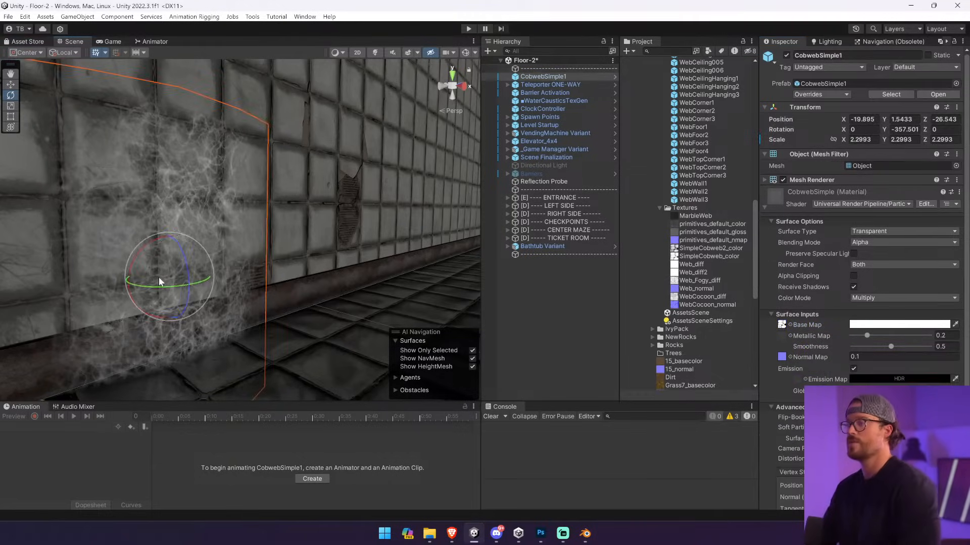
- Rotate CobwebSimple1 to about -358.21 degrees around Y and move it vertically to Y 1.561
mouse_move(161, 284)
left_mouse_down()
mouse_move(224, 297)
mouse_move(426, 293)
mouse_move(166, 283)
left_mouse_up()
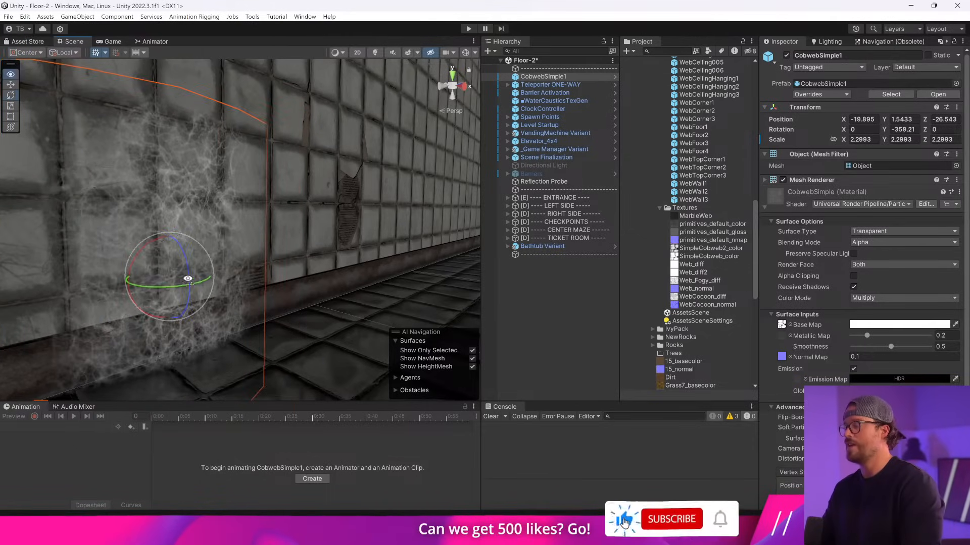
key("f")
key("w")
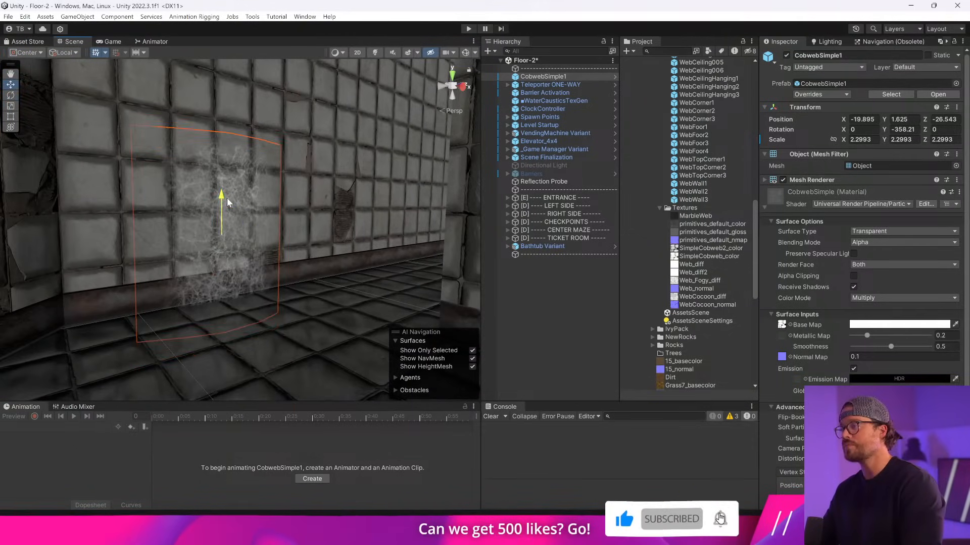
left_click_drag(226, 208, 247, 278, "alt")
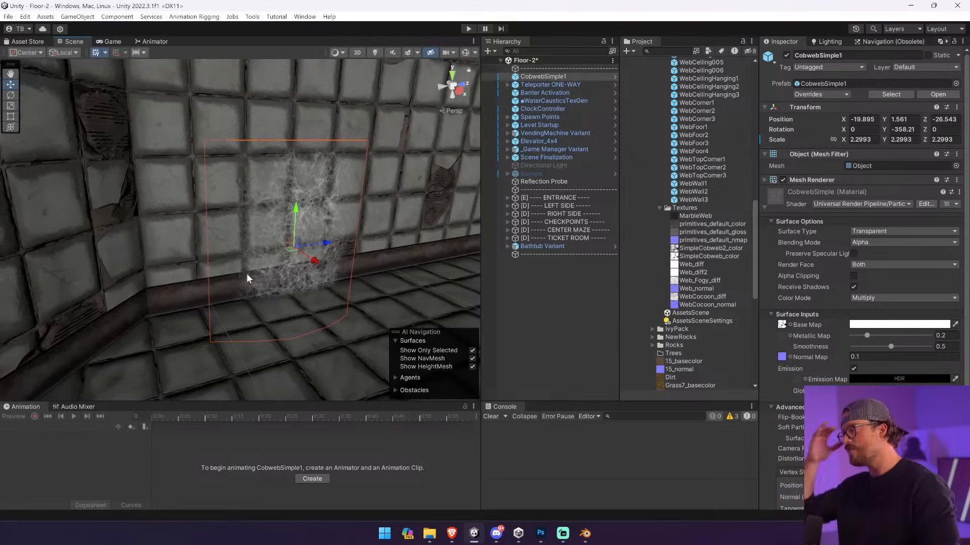
- Place the CobwebSimple2 prefab on the floor beside CobwebSimple1 and frame it in the scene
scroll(657, 202, "up", 7)
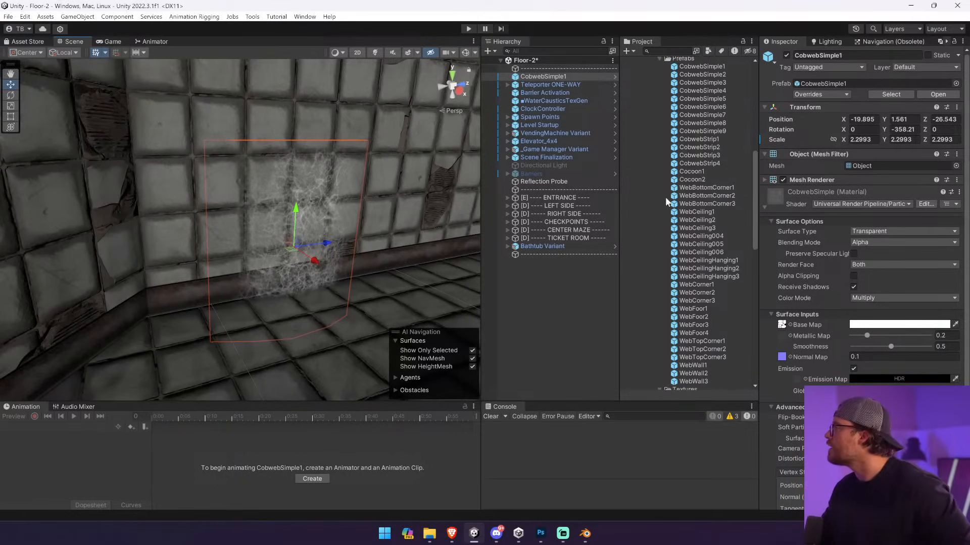
left_click(726, 75)
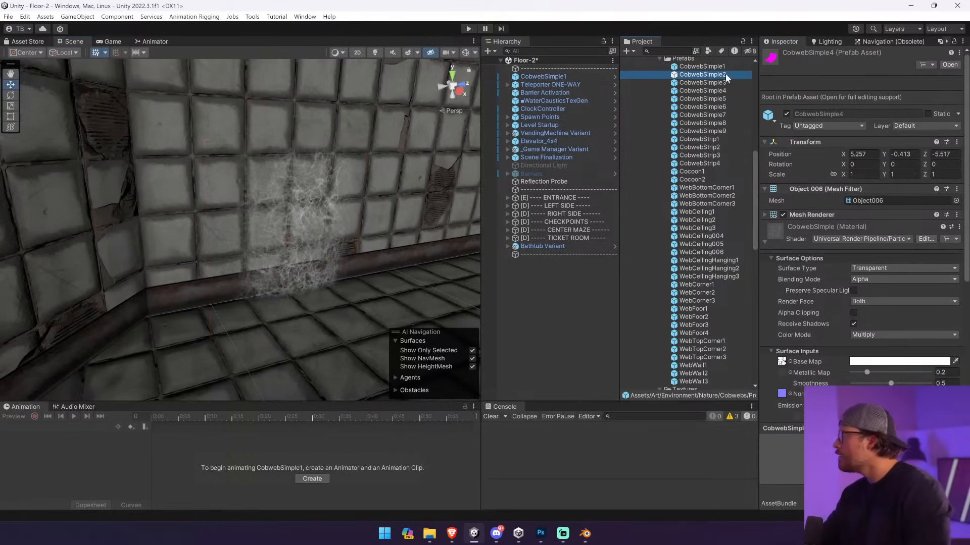
left_click_drag(725, 74, 428, 287)
key("f")
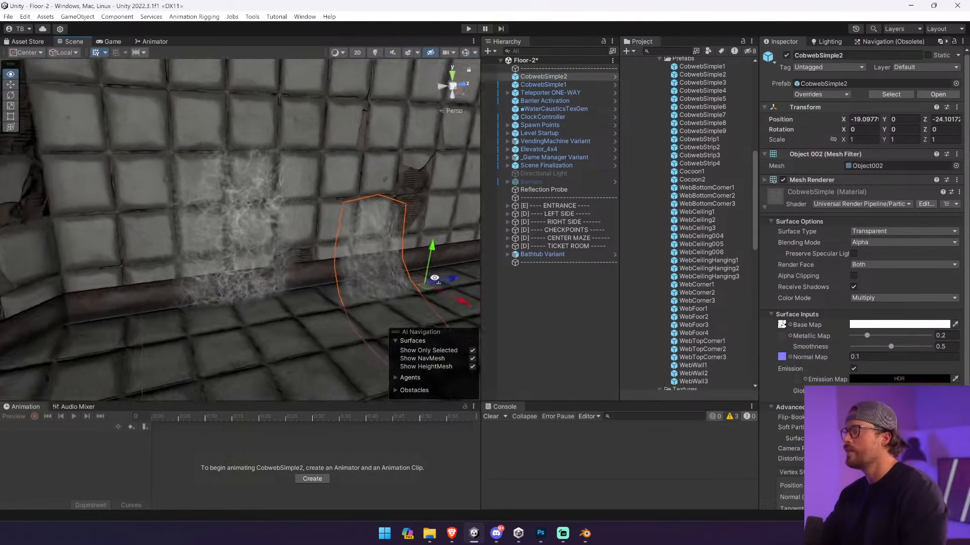
- Scale CobwebSimple2 uniformly to about 2.0783 and move it to about X -19.681, Y 1.154
left_click_drag(266, 207, 266, 187)
right_click_drag(265, 187, 44, 111)
left_click_drag(333, 190, 2, 71)
left_click_drag(334, 149, 344, 81)
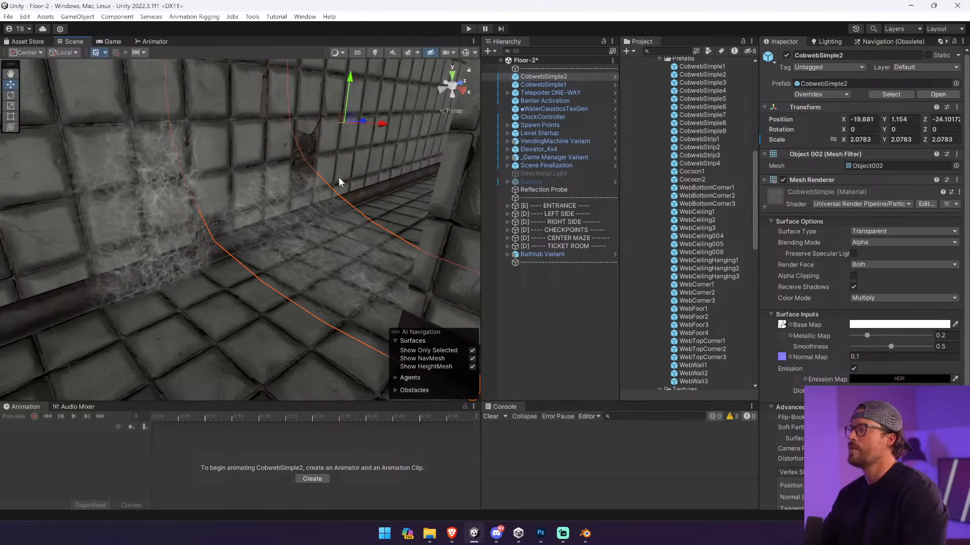
- Move CobwebSimple2 along the corridor to about X -18.83, Z -19.63 and preview it with scene lighting on
left_click_drag(383, 126, 389, 127)
right_click_drag(388, 126, 198, 162)
left_click_drag(152, 183, 325, 230)
key("f")
left_click(374, 53)
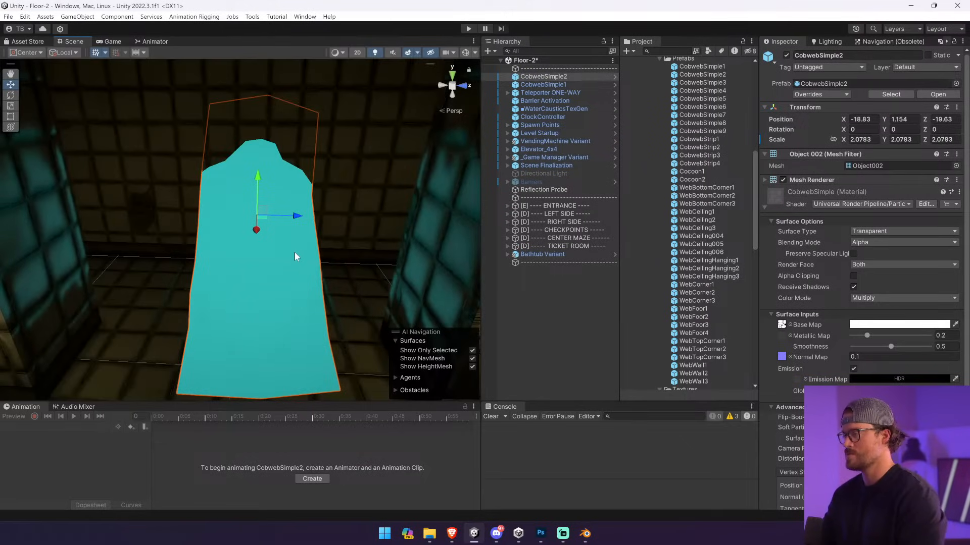
right_click_drag(305, 251, 348, 238)
- Go through the cobweb prefabs from CobwebStrip2 down to WebWall3 and examine their previews and materials
left_click(718, 147)
left_click(721, 155)
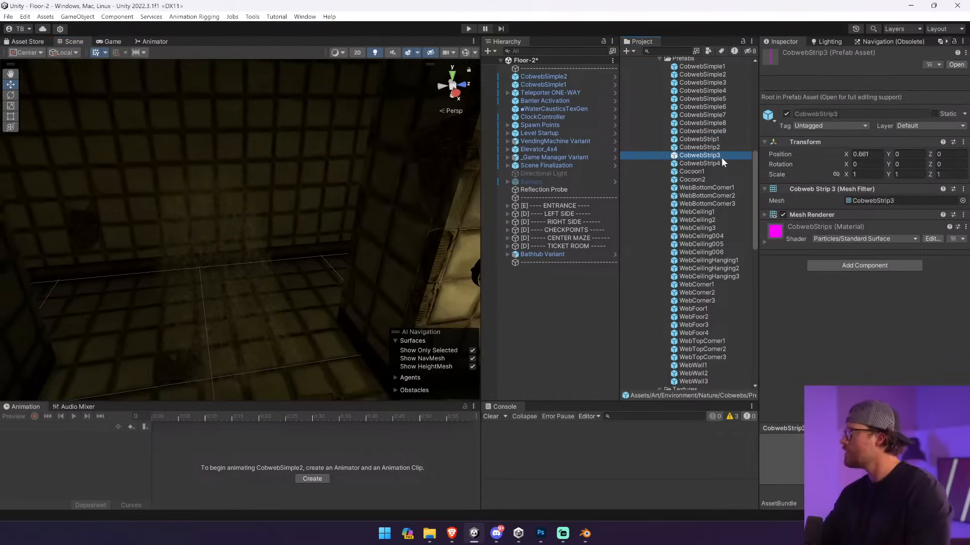
left_click(719, 163)
left_click(717, 172)
left_click(715, 179)
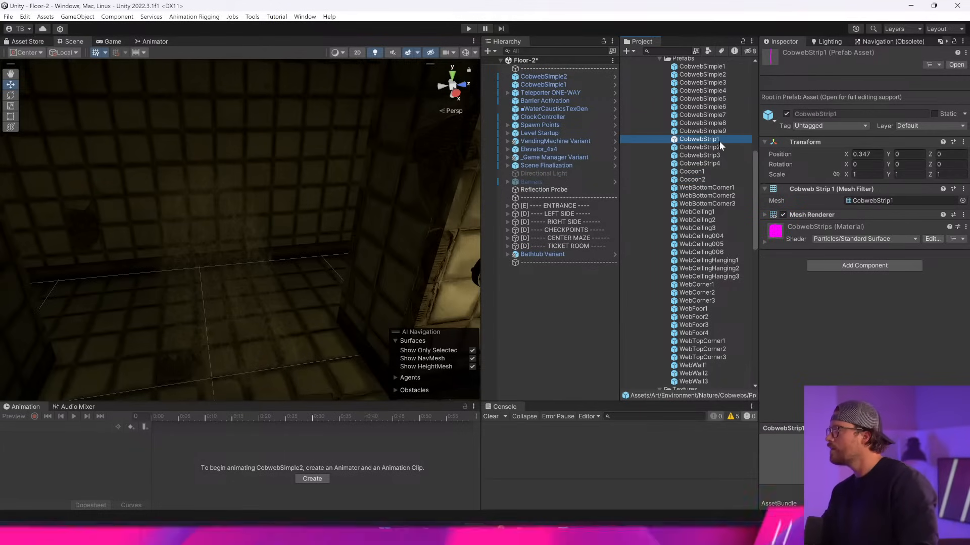
left_click(712, 268)
left_click(711, 261)
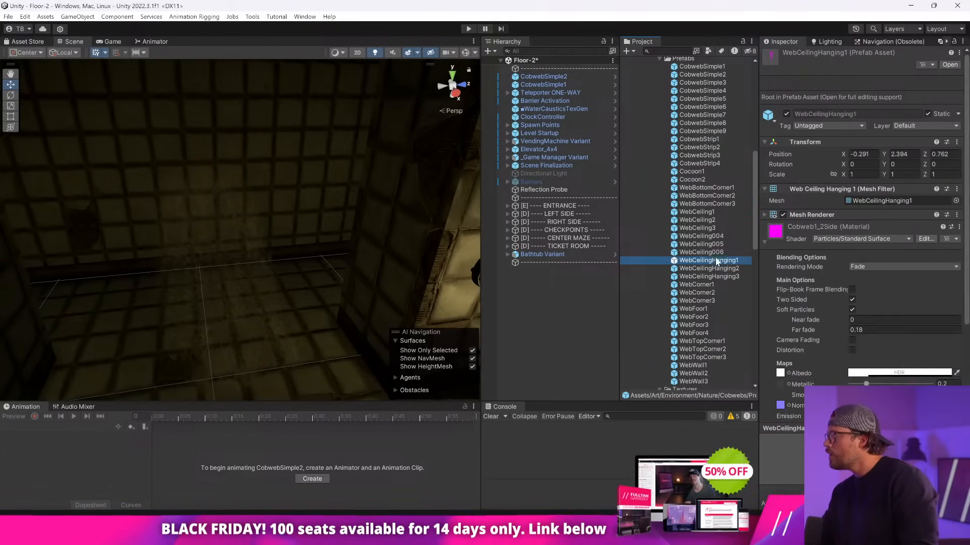
left_click(706, 269)
left_click(708, 276)
left_click(707, 301)
left_click(712, 341)
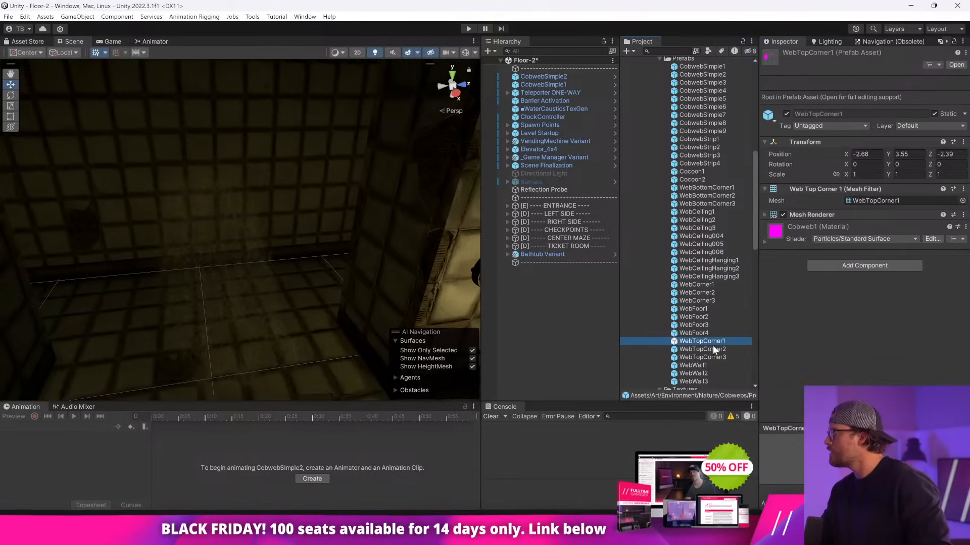
left_click(712, 349)
left_click(710, 357)
left_click(706, 373)
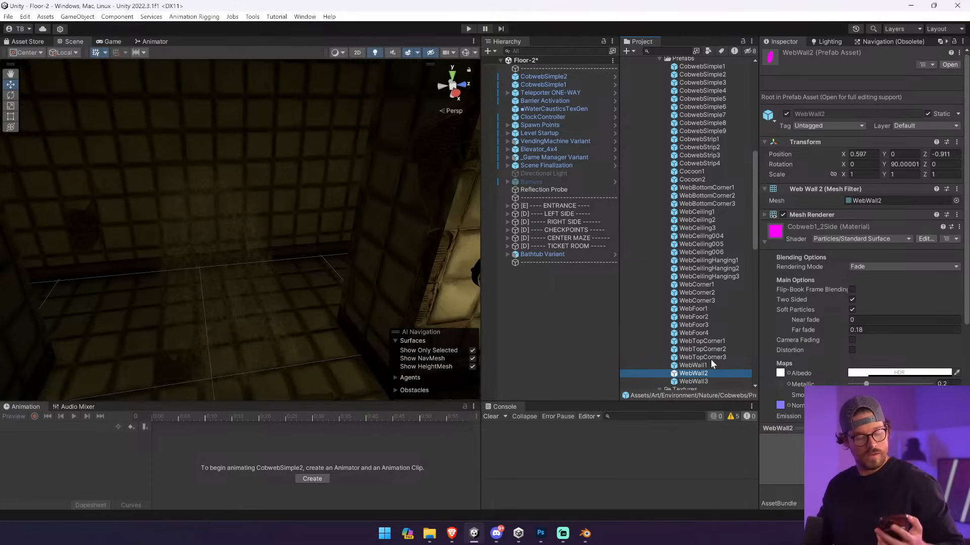
left_click(703, 382)
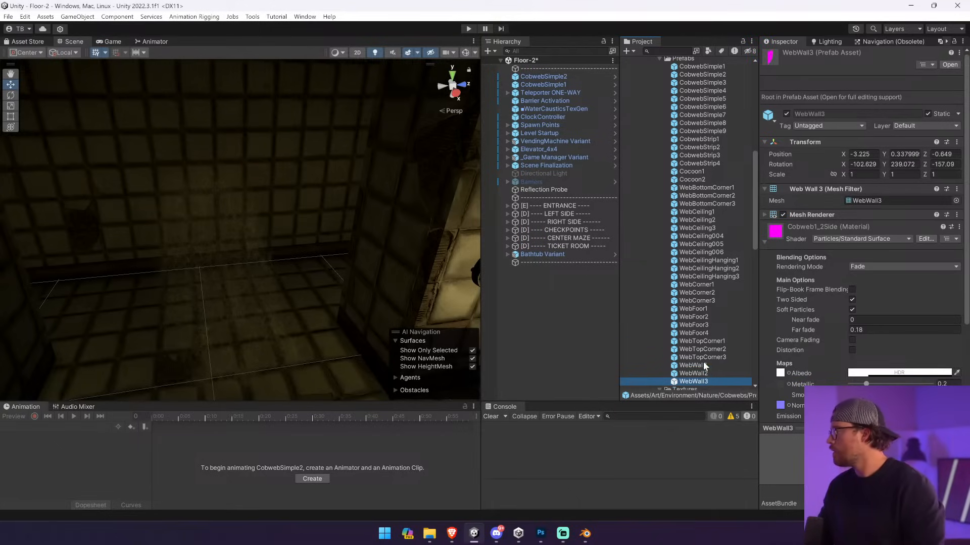
- Step through the CobwebSimple prefabs from CobwebSimple4 onward, compare their shapes and settle on CobwebSimple7
scroll(702, 202, "up", 2)
left_click(713, 151)
key("Down")
key("Down")
key("Down")
key("Down")
key("Down")
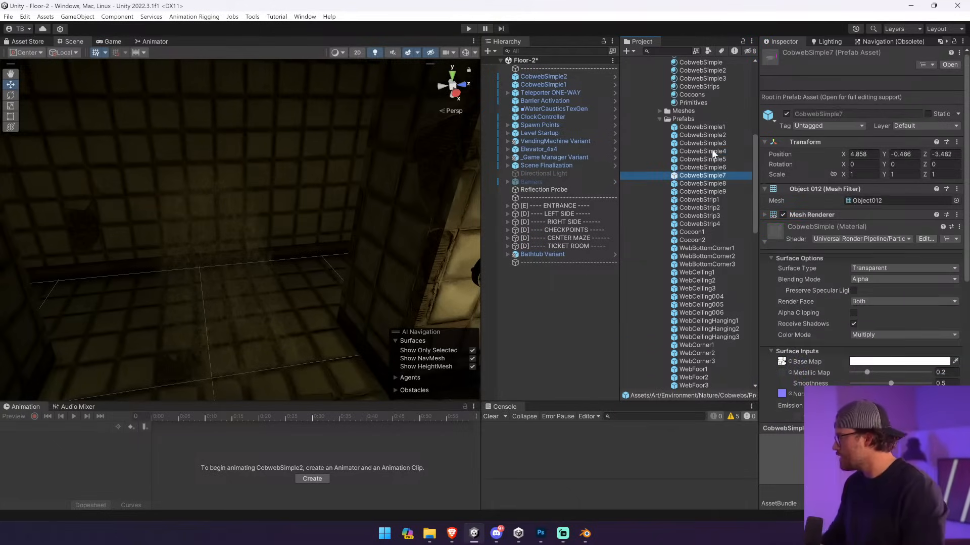
key("Up")
key("Up")
key("Up")
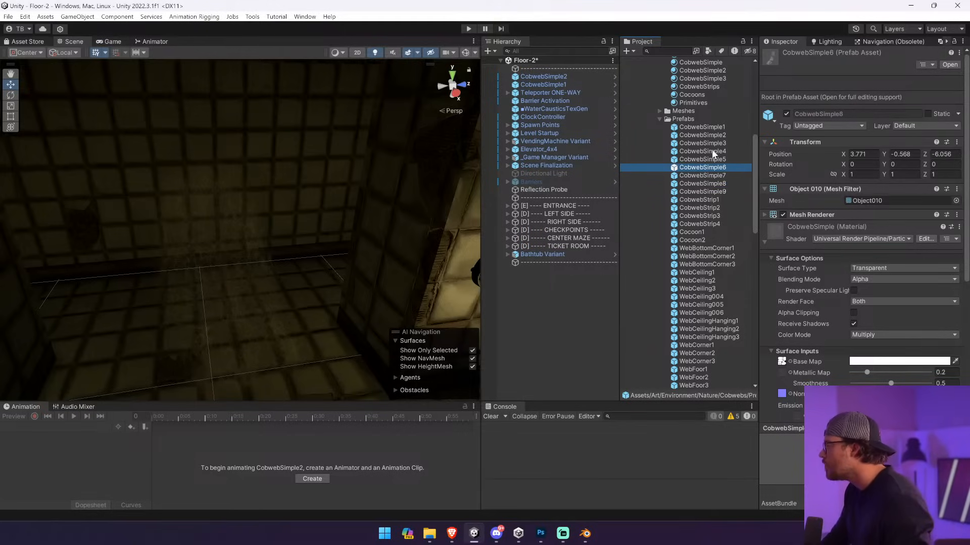
key("Down")
- Turn off scene lighting and effects, place CobwebSimple7 in the floor corner, and scale it uniformly to about 4.182
right_click_drag(360, 145, 417, 101)
left_click(408, 53)
left_click(375, 52)
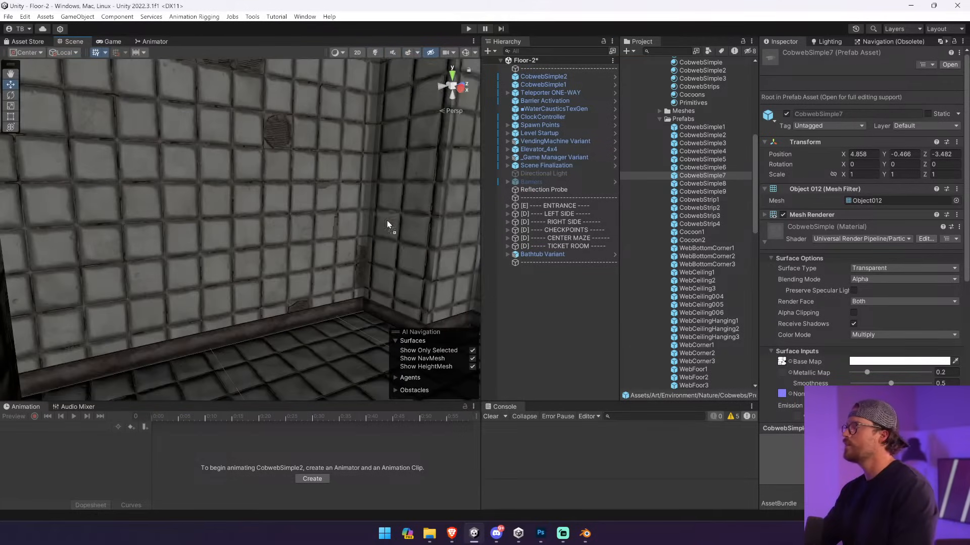
left_click_drag(365, 331, 365, 330)
right_click_drag(364, 317, 395, 308)
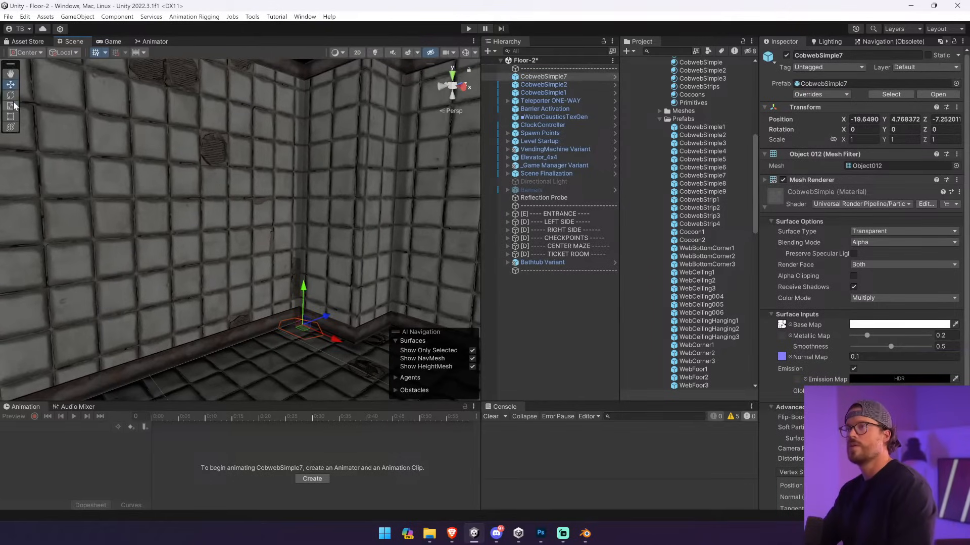
left_click_drag(305, 325, 399, 290)
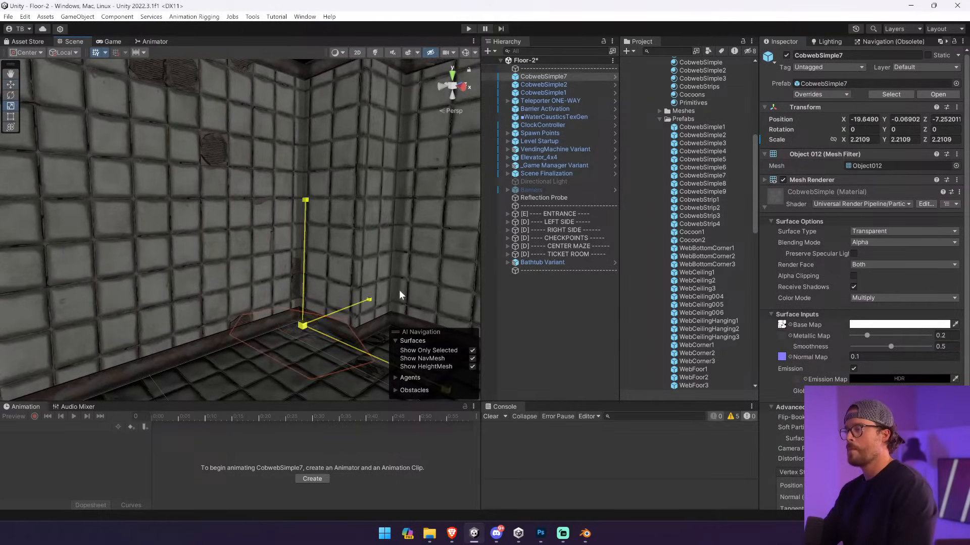
- Rotate CobwebSimple7 to about X 16.926, Y 36.164, Z -111.718 and move it to about X -19.87, Y 0.17, Z -7.05
left_click(11, 96)
left_click_drag(305, 293, 228, 339)
left_click(15, 87)
left_click_drag(304, 355, 334, 187)
left_click(305, 288)
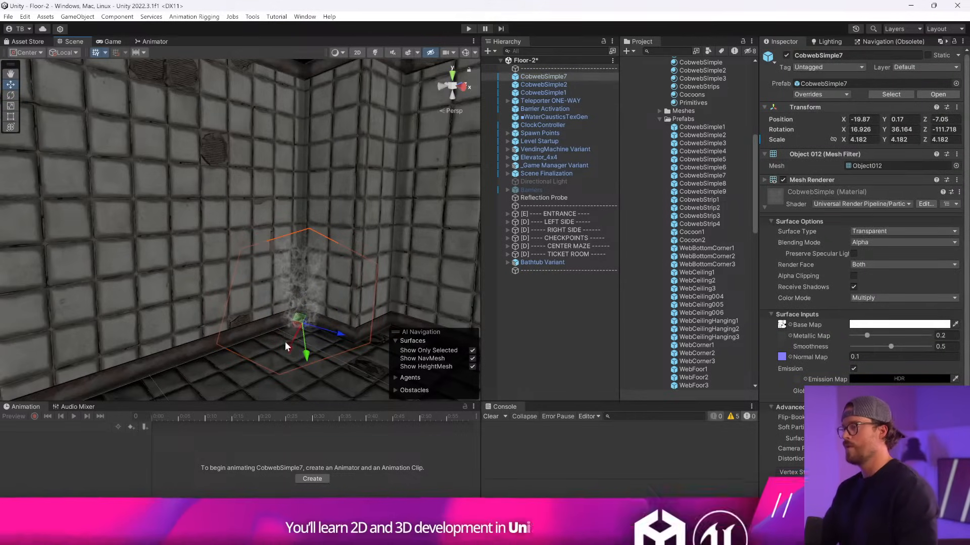
- Raise the cobweb into the upper wall corner by the ceiling, with a second one in the adjoining corner
left_click_drag(284, 341, 324, 202)
right_click_drag(369, 218, 386, 196)
left_click_drag(354, 243, 380, 169)
left_click(11, 106)
left_click(422, 163)
mouse_move(422, 163)
right_mouse_down()
mouse_move(351, 173)
mouse_move(264, 156)
mouse_move(249, 129)
mouse_move(424, 144)
right_mouse_up()
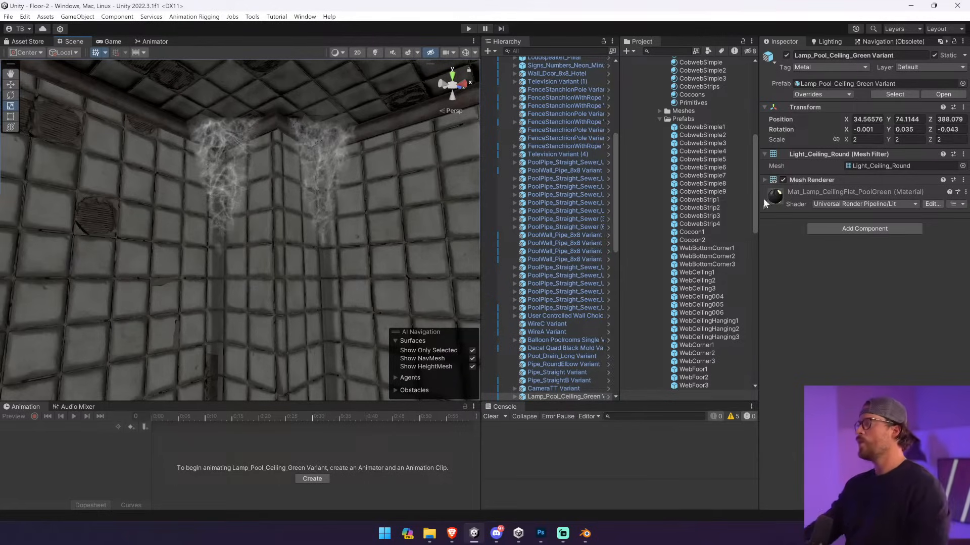
- Inspect the CobwebStrip1, WebCorner, WebTopCorner and WebWall prefabs and the materials they use
left_click(730, 200)
scroll(731, 202, "down", 5)
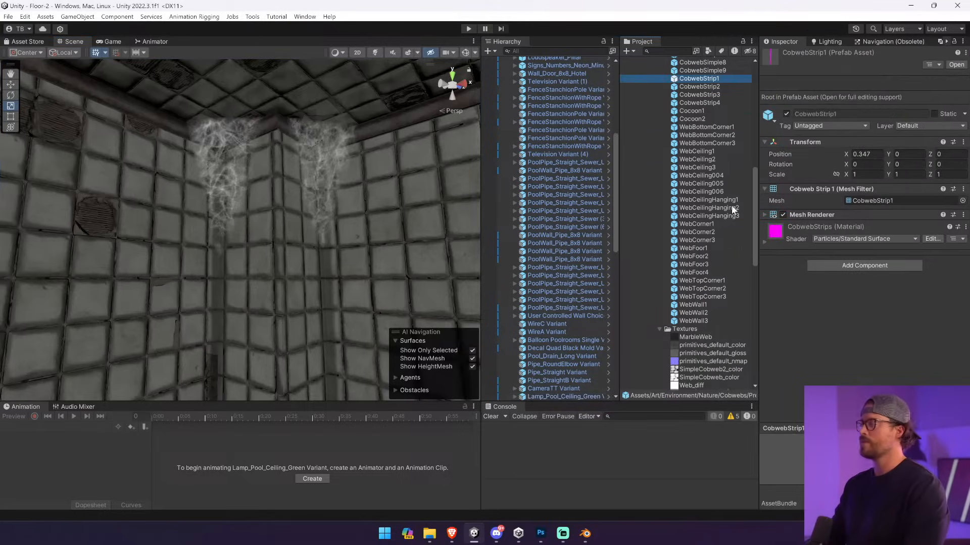
left_click(713, 224)
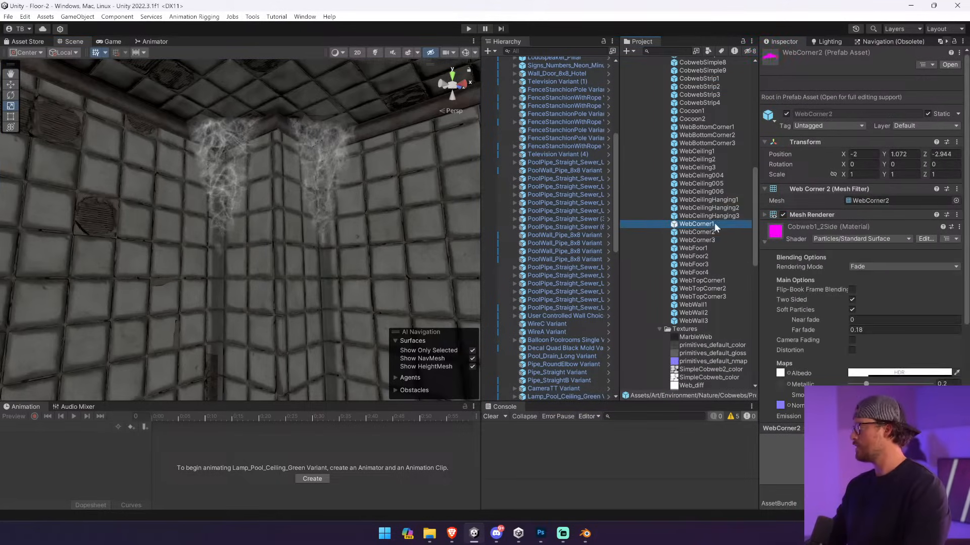
left_click(712, 237, "shift")
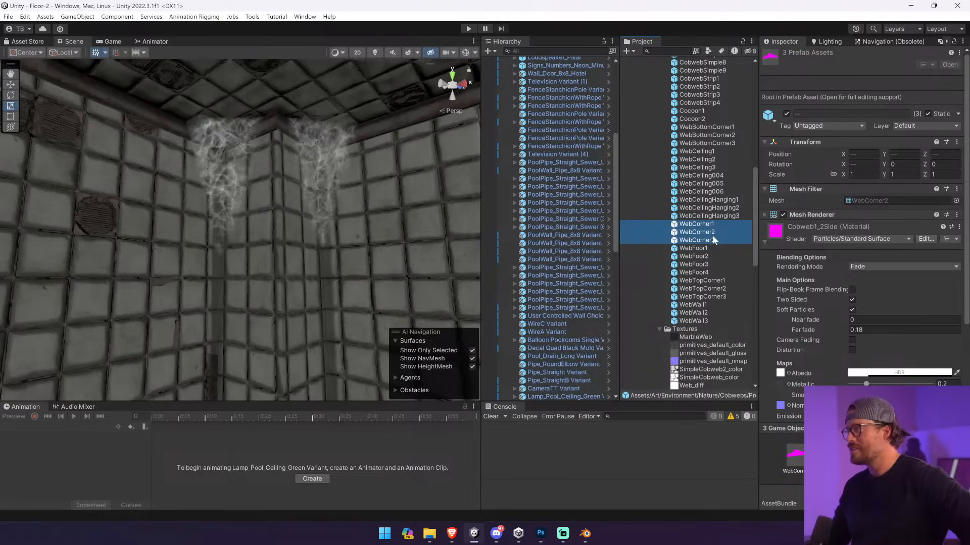
left_click(713, 281)
left_click(715, 288)
left_click(713, 296)
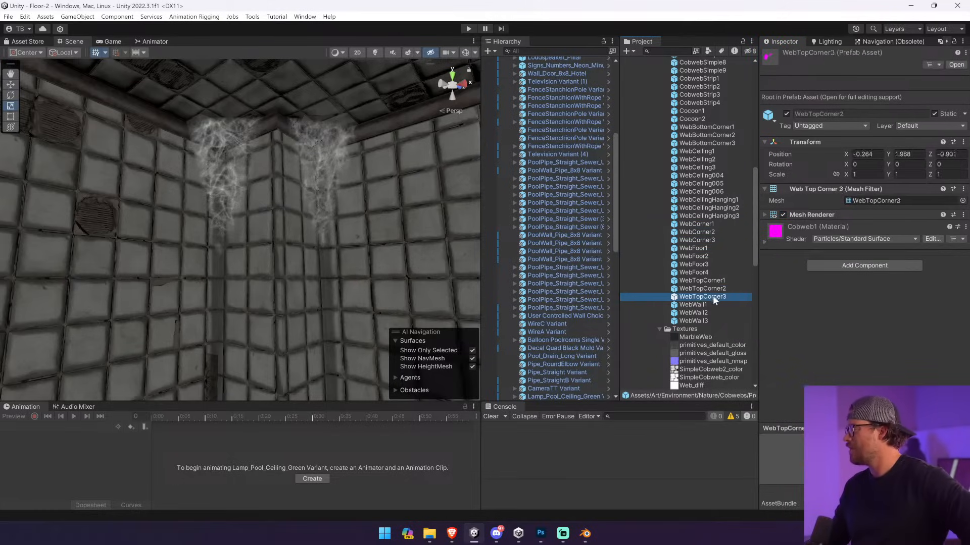
left_click(708, 305)
left_click(708, 312)
- Check the WebCeiling, WebCorner, WebFoor, WebBottomCorner, Cocoon and CobwebStrip3 prefabs for their shapes and materials
left_click(708, 208)
left_click(705, 175)
left_click(704, 160)
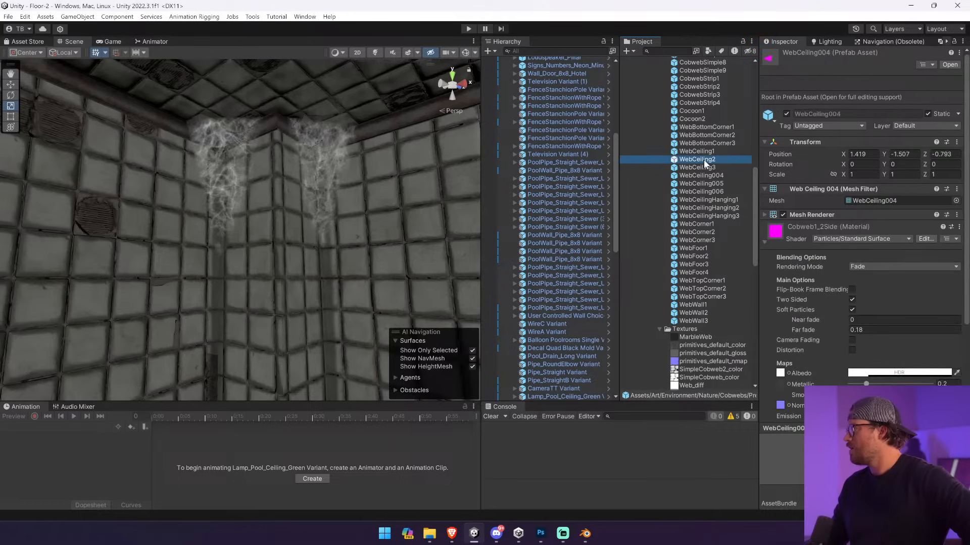
left_click(704, 153)
left_click(709, 183)
left_click(719, 225)
left_click(710, 240)
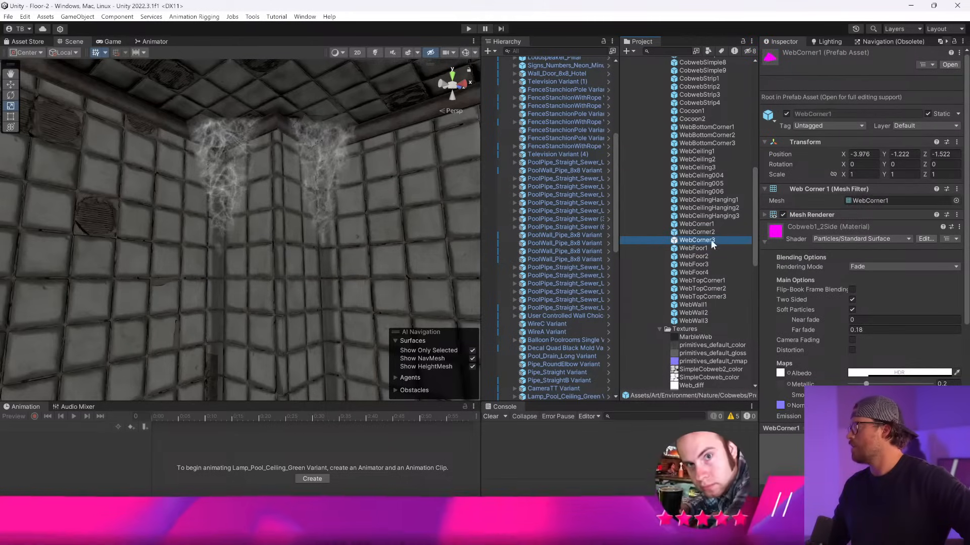
left_click(712, 255)
left_click(704, 143)
left_click(706, 135)
left_click(707, 127)
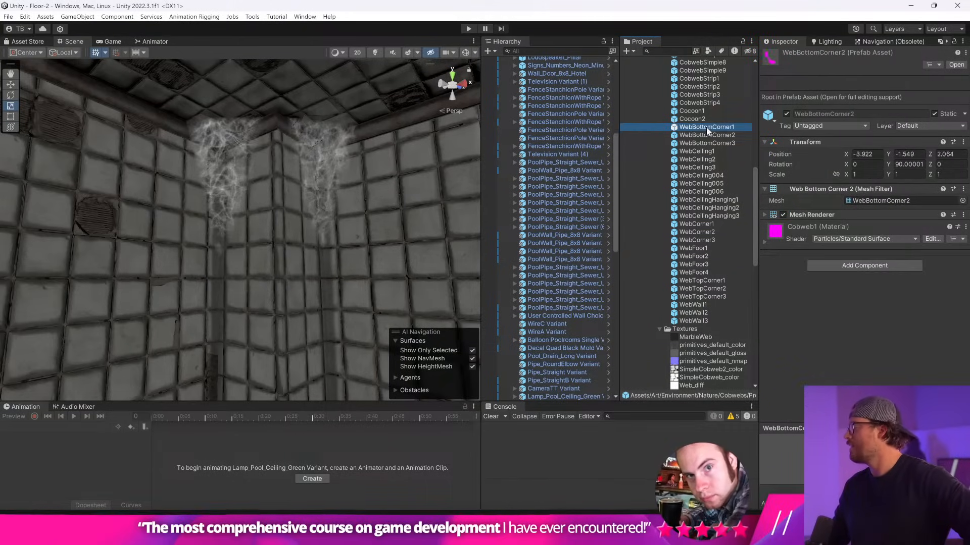
left_click(706, 117)
left_click(705, 109)
left_click(707, 96)
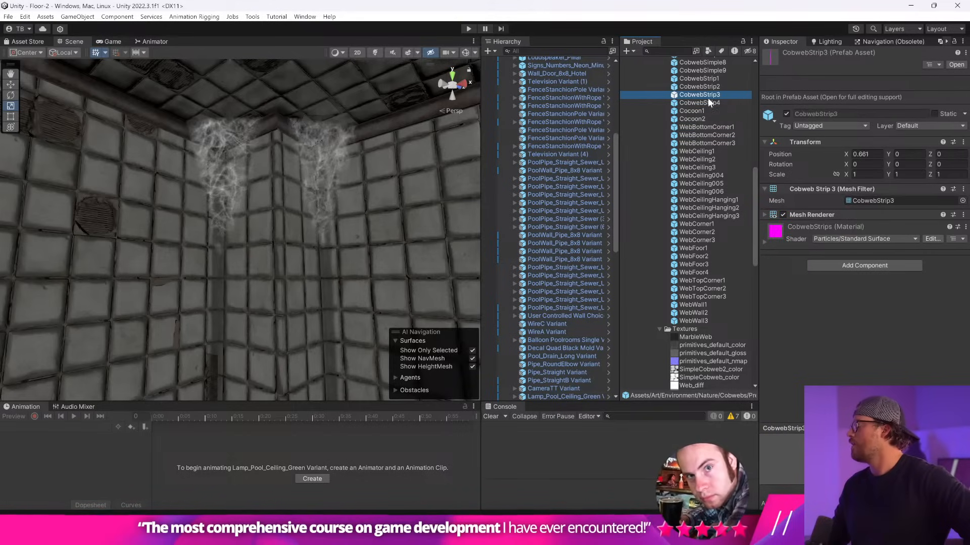
- Step through the prefabs from CobwebStrip3 down to WebCeilingHanging1 and compare their previews
scroll(707, 98, "up", 3)
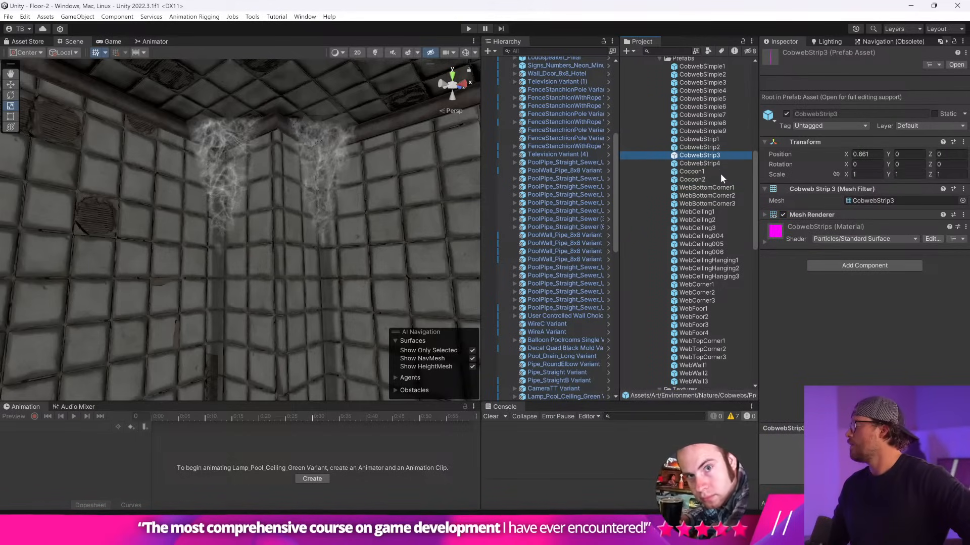
key("Down")
key("Down")
key("Down")
key("Down")
key("Down")
key("Down")
key("Down")
key("Down")
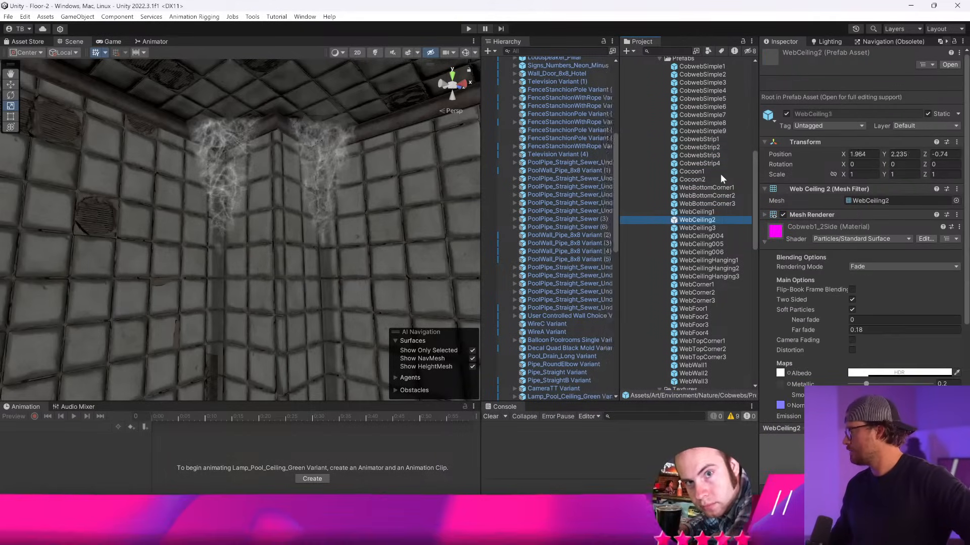
key("Down")
key("Down")
key("Down")
key("Down")
key("Down")
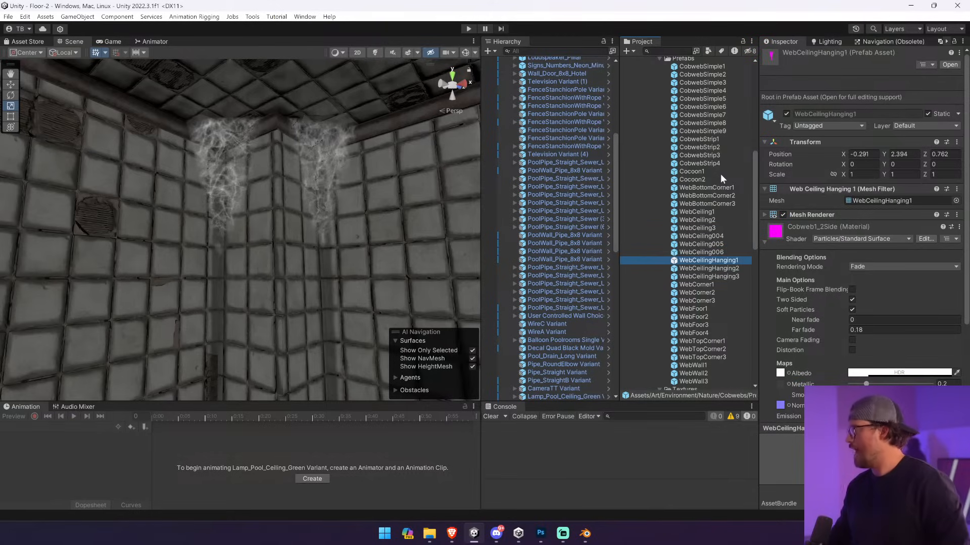
- Select WebCeilingHanging1 and WebCeilingHanging2 and switch their Cobweb1_2Side material to the Universal Render Pipeline/Particles/Lit shader
left_click(735, 275)
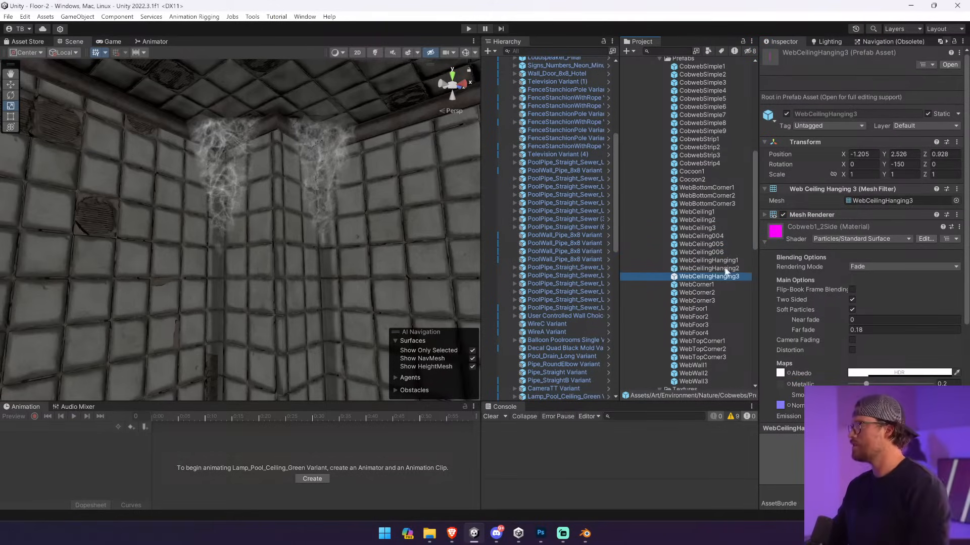
left_click(726, 261, "shift")
left_click(727, 266)
left_click(728, 260, "shift")
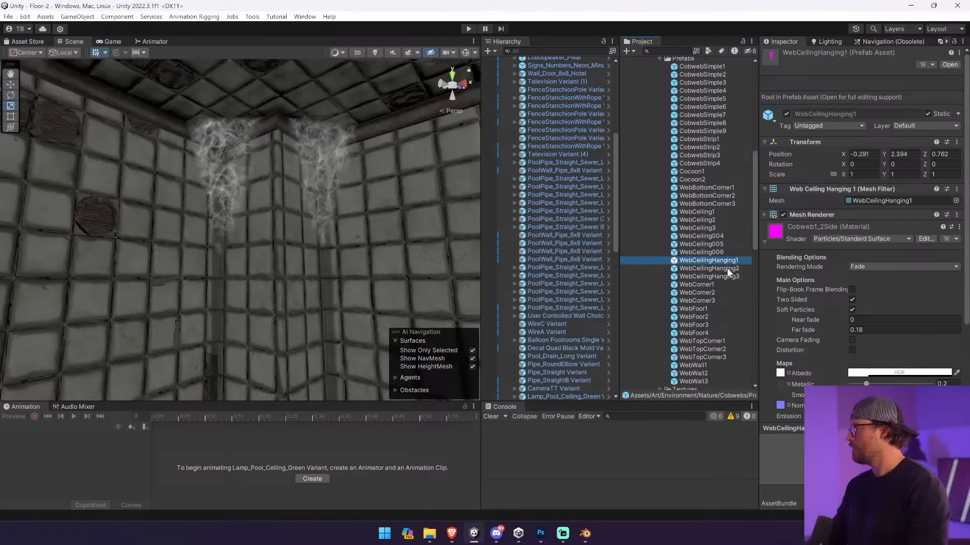
left_click(841, 238)
left_click(882, 410)
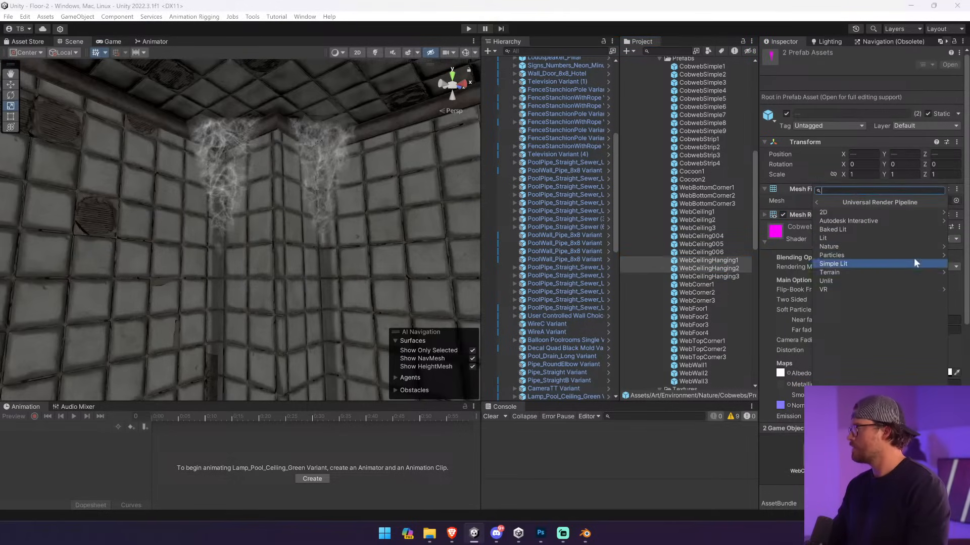
left_click(895, 255)
left_click(859, 212)
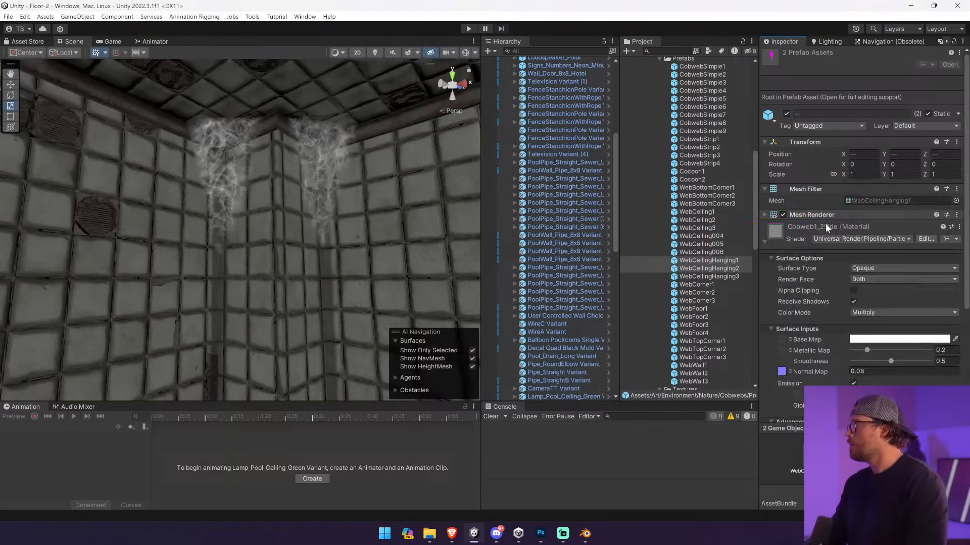
- Place a WebCeilingHanging1 web near the room's ceiling, scale it to about 4.17 and lower it to about Y 8.04
left_click(695, 260)
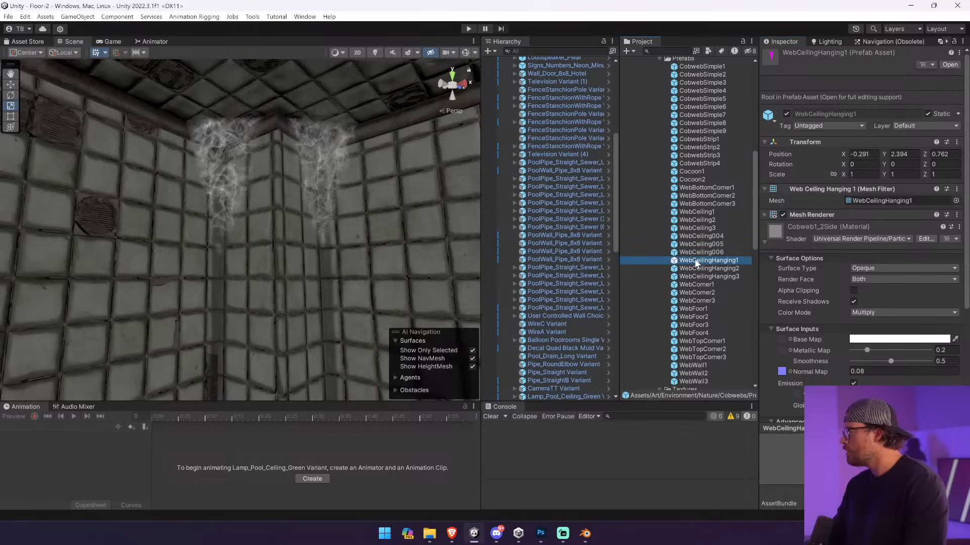
left_click_drag(697, 263, 349, 252)
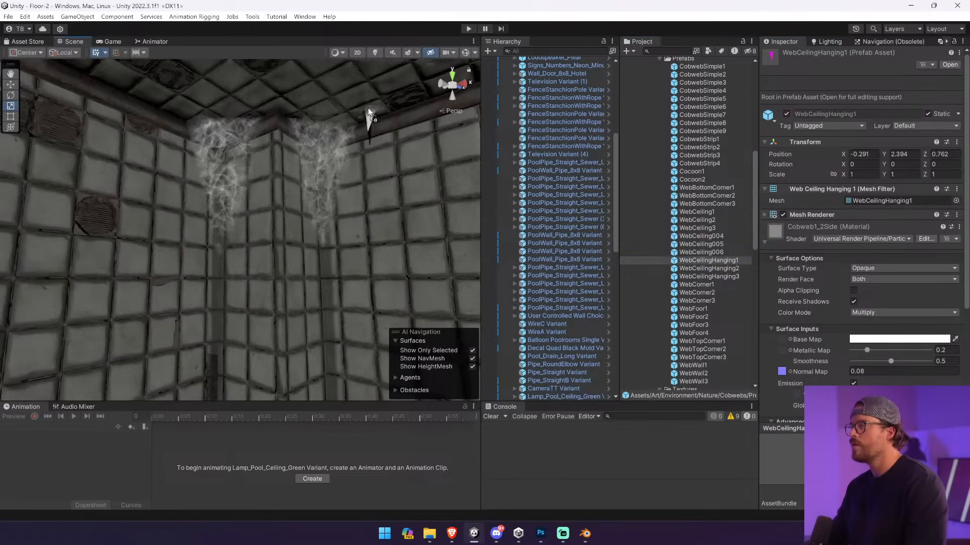
left_click_drag(362, 88, 362, 87)
right_click_drag(368, 177, 374, 139)
left_click_drag(356, 162, 468, 110)
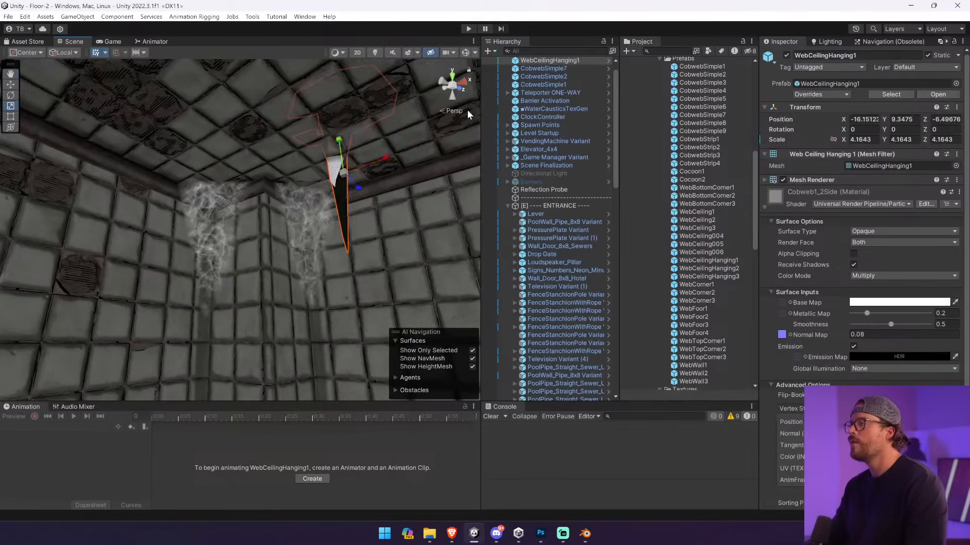
left_click_drag(346, 147, 348, 197)
- Assign the Web_diff2 texture as the hanging web material's Base Map and set its Surface Type to Transparent
left_click(782, 333)
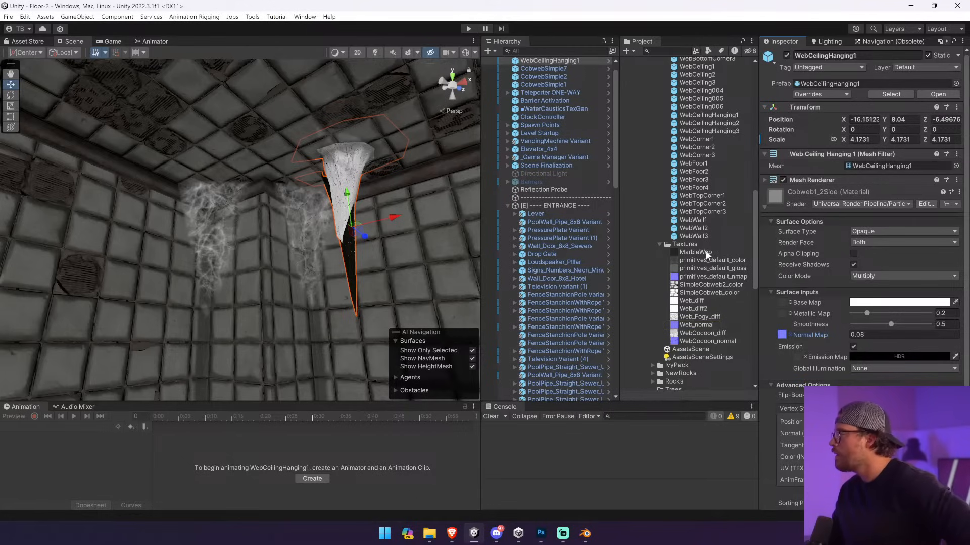
left_click_drag(706, 302, 782, 302)
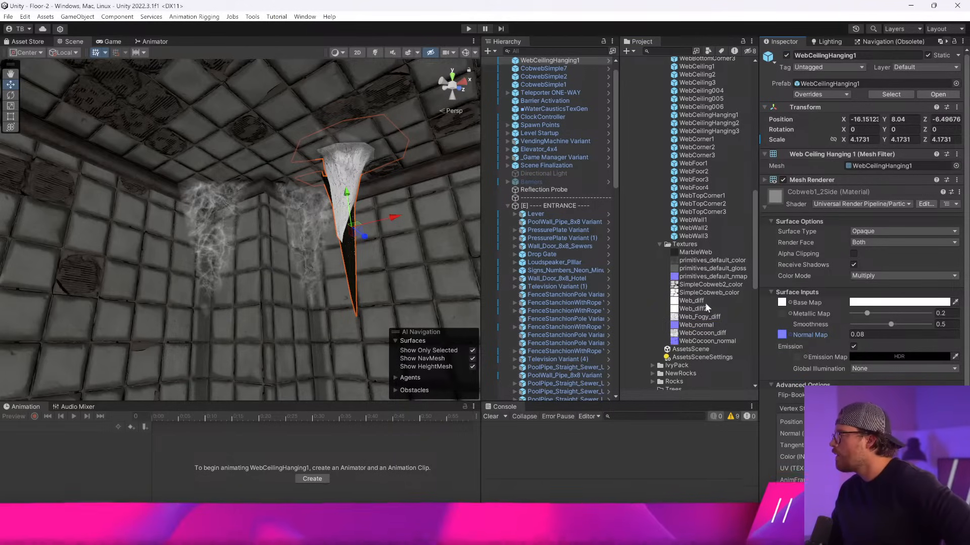
left_click(881, 230)
left_click(884, 242)
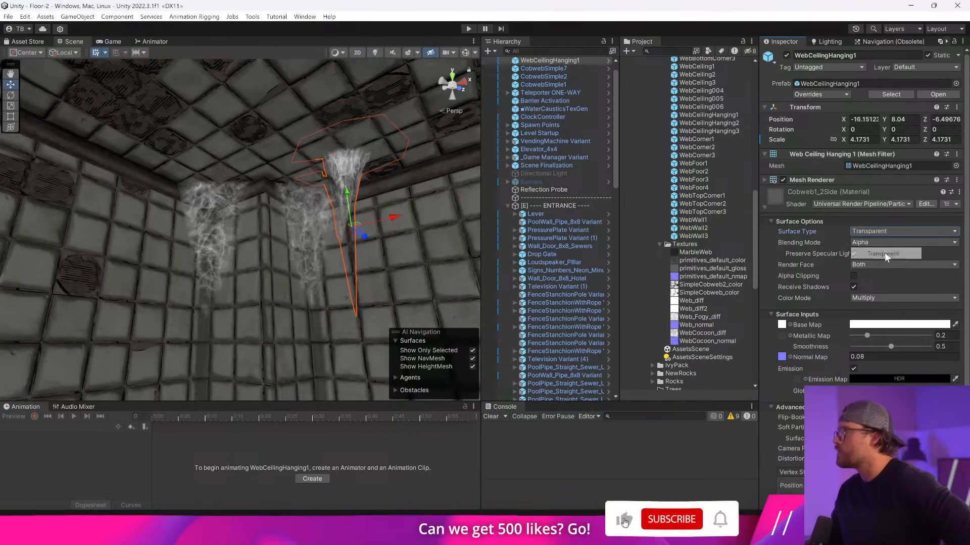
- Move the hanging web along the ceiling away from the corner cobwebs to about Z -11.13
left_click_drag(470, 252, 363, 224, "alt")
key("w")
right_click_drag(363, 224, 185, 280)
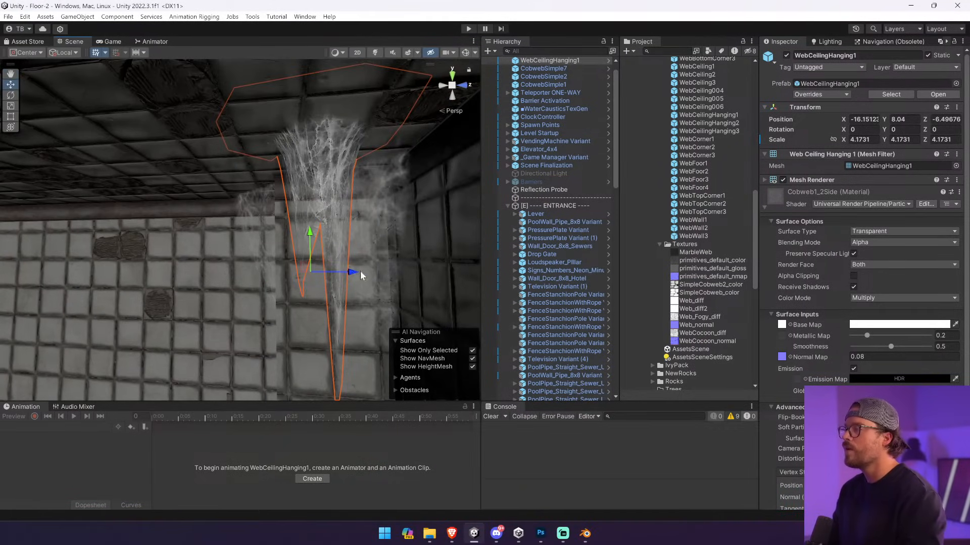
left_click_drag(360, 273, 68, 255)
left_click(208, 245)
right_click_drag(209, 245, 354, 214)
left_click(159, 130)
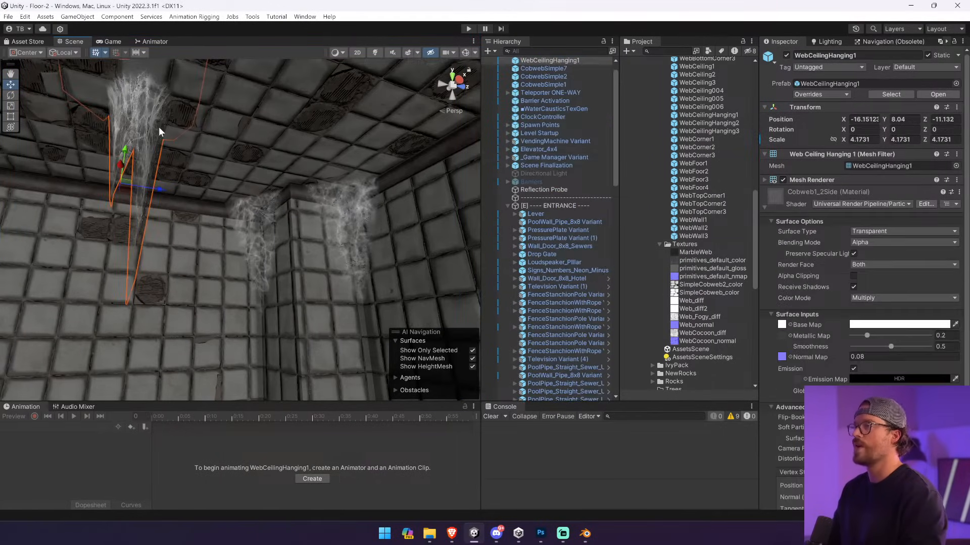
- Check the materials of the CobwebSimple8, CobwebSimple9 and CobwebStrip1 to CobwebStrip4 prefabs
left_click(891, 94)
scroll(721, 138, "up", 4)
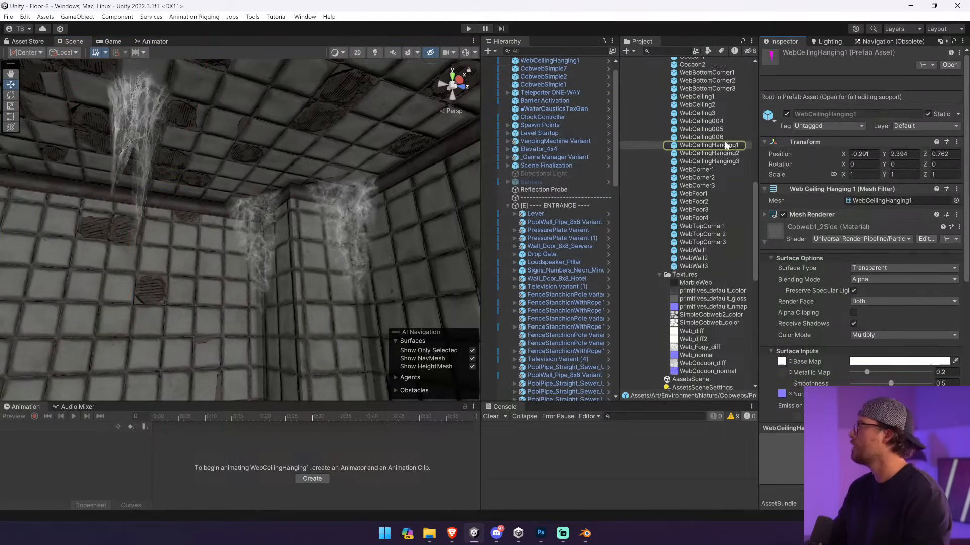
scroll(722, 108, "up", 3)
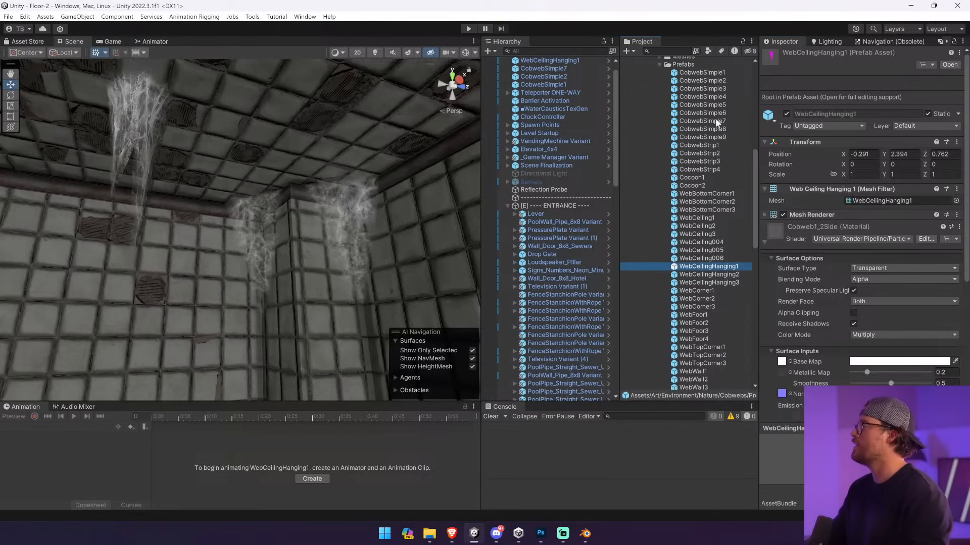
left_click(716, 134)
left_click(720, 131)
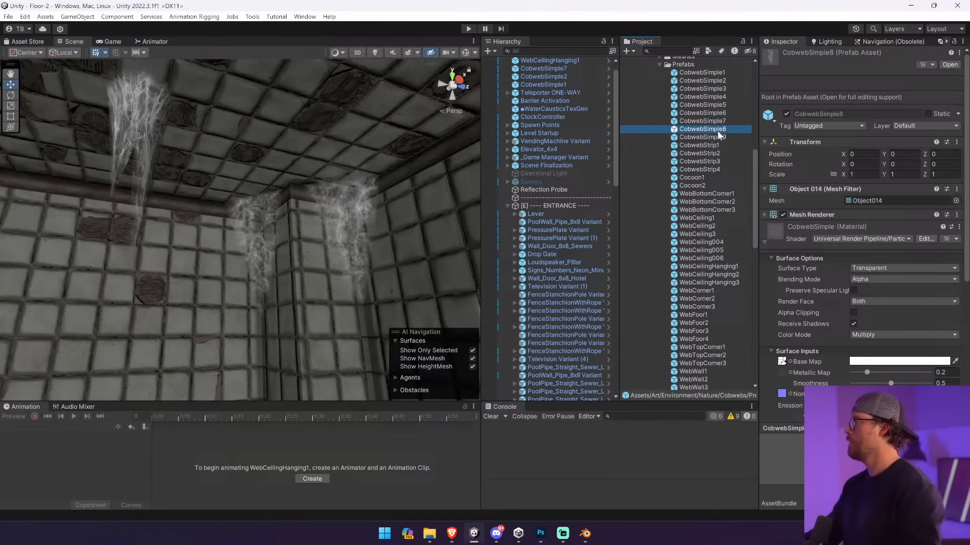
left_click(721, 137)
left_click(723, 145)
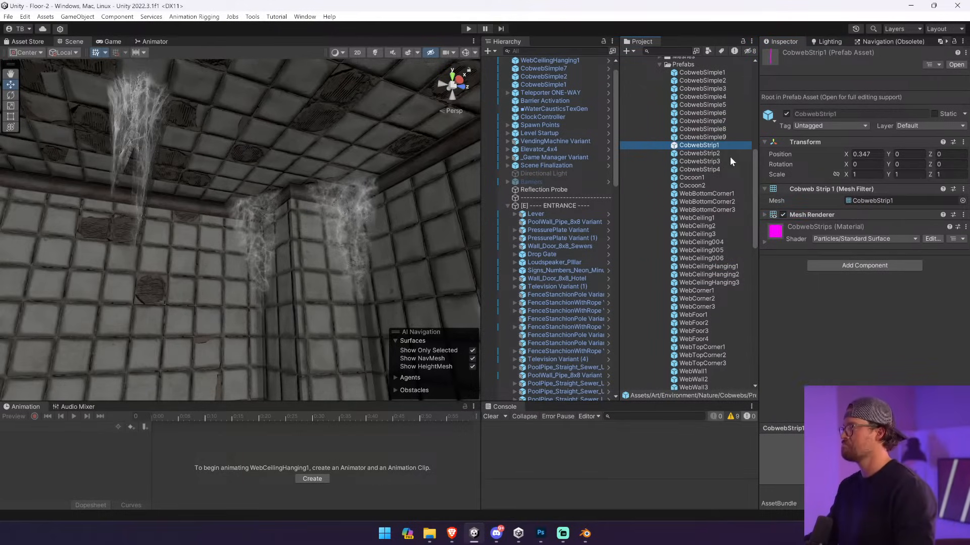
left_click(730, 156, "shift")
left_click(729, 162, "shift")
left_click(729, 170, "shift")
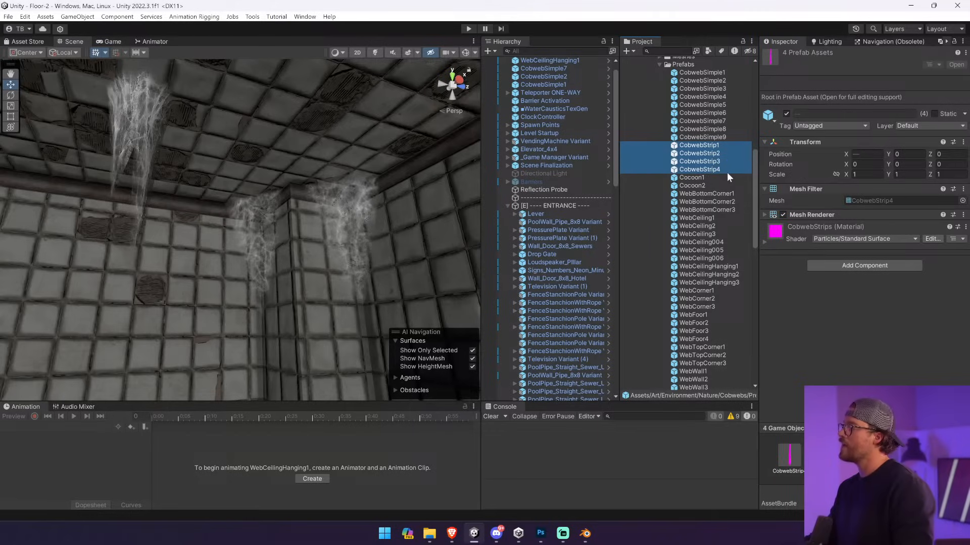
- Select the placed WebCeilingHanging1 and replace its material's Base Map with the Web_diff texture
left_click(120, 146)
left_click(782, 325)
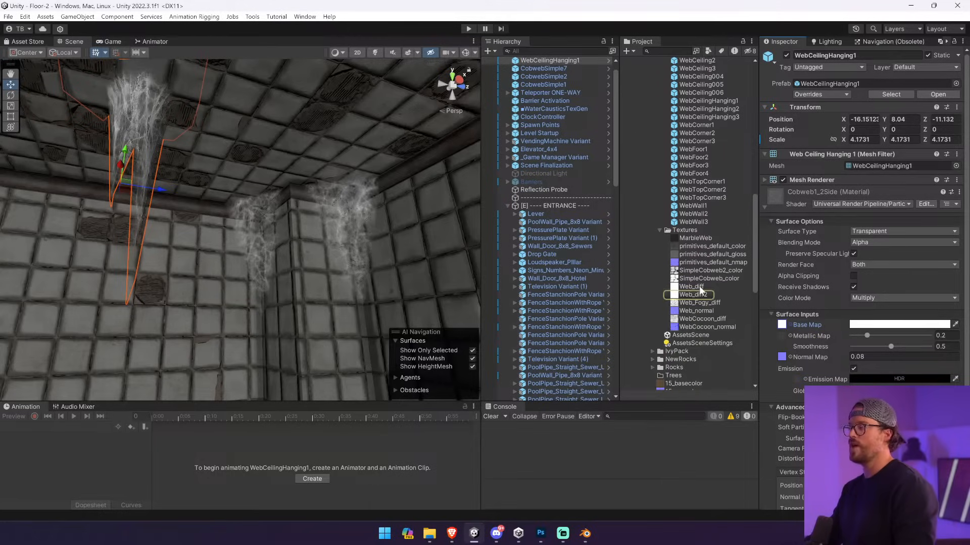
left_click_drag(699, 286, 781, 325)
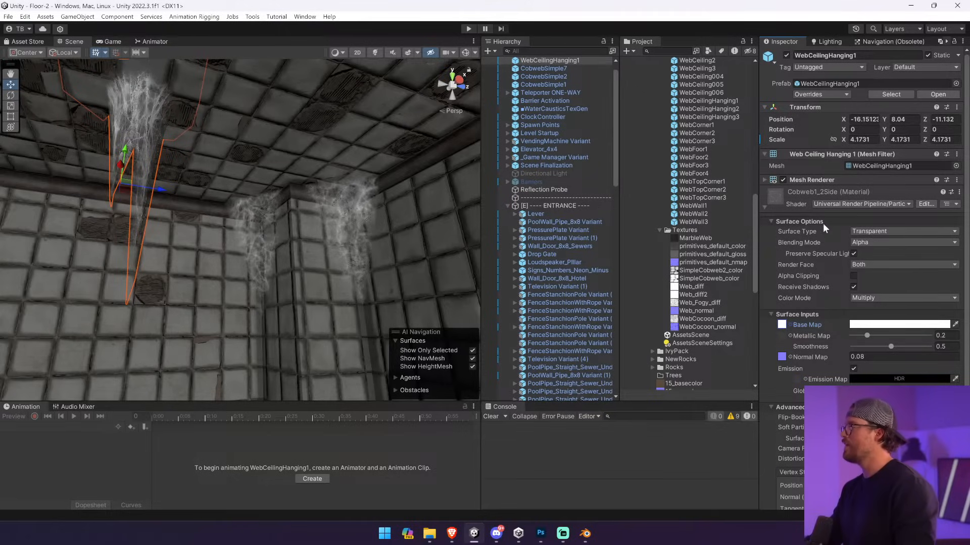
- Show the hanging web's renderer materials and locate the Cobweb1_2Side material asset in the project
right_click(782, 202)
left_click(841, 269)
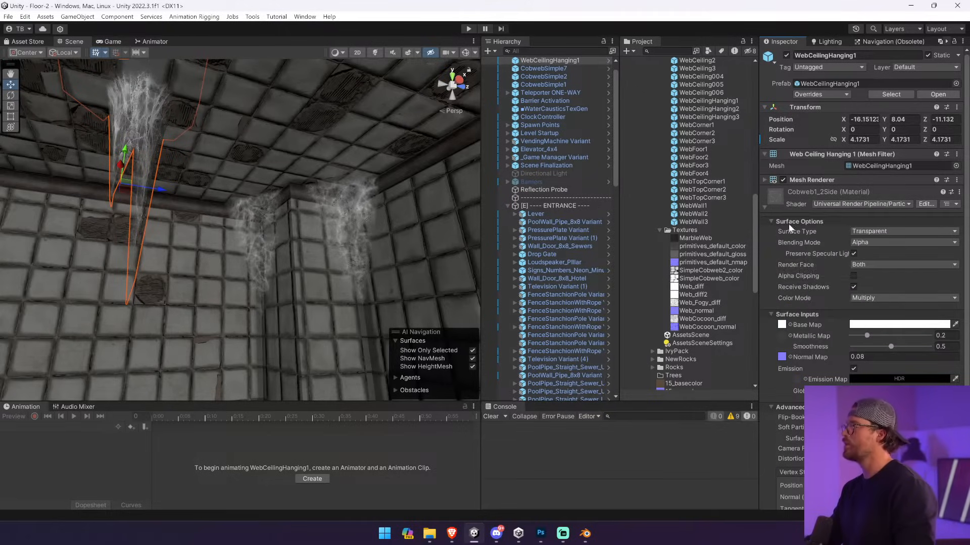
right_click(791, 201)
left_click(882, 165)
left_click(841, 178)
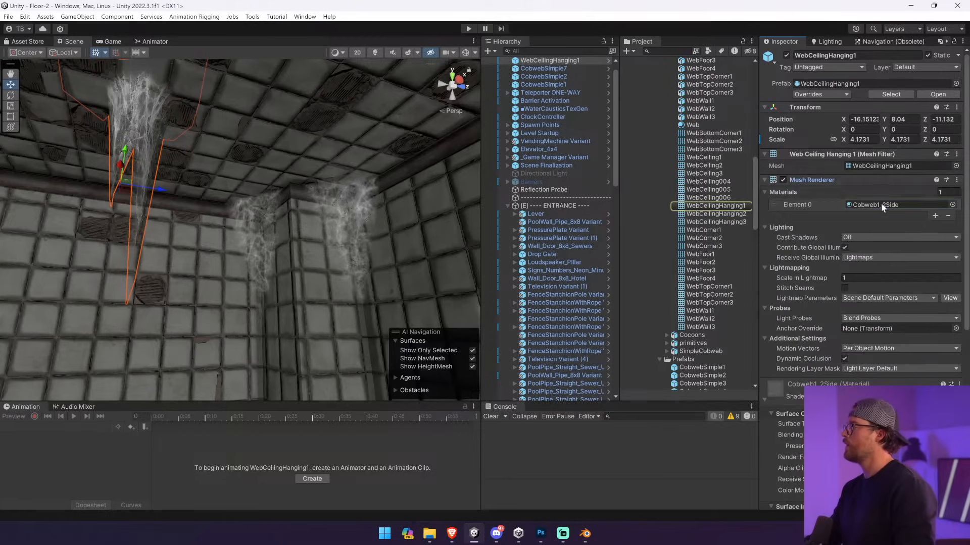
left_click(881, 204)
- Select all nine cobweb pack materials from Cobweb1 to Primitives and switch them to the Universal Render Pipeline/Particles/Lit shader
left_click(697, 144)
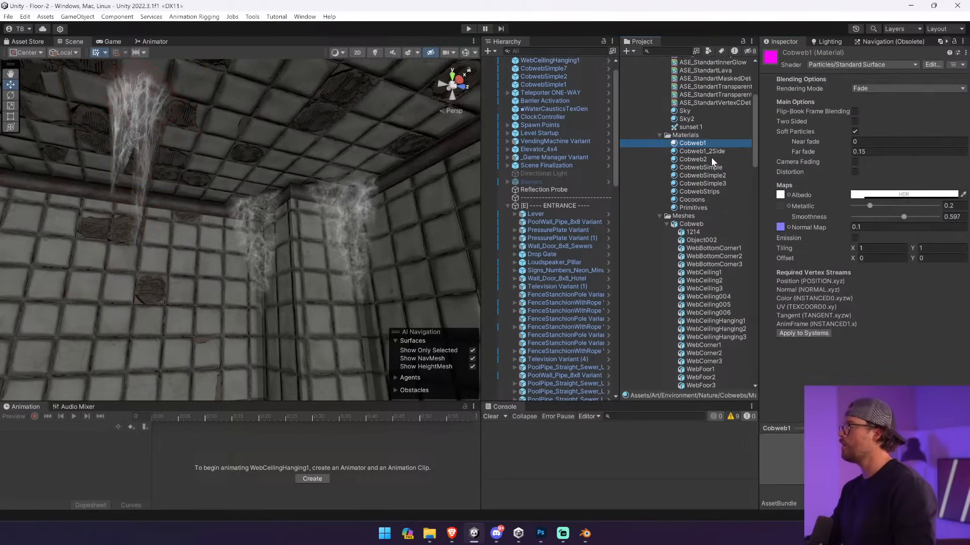
left_click(711, 158, "shift")
left_click(713, 176, "shift")
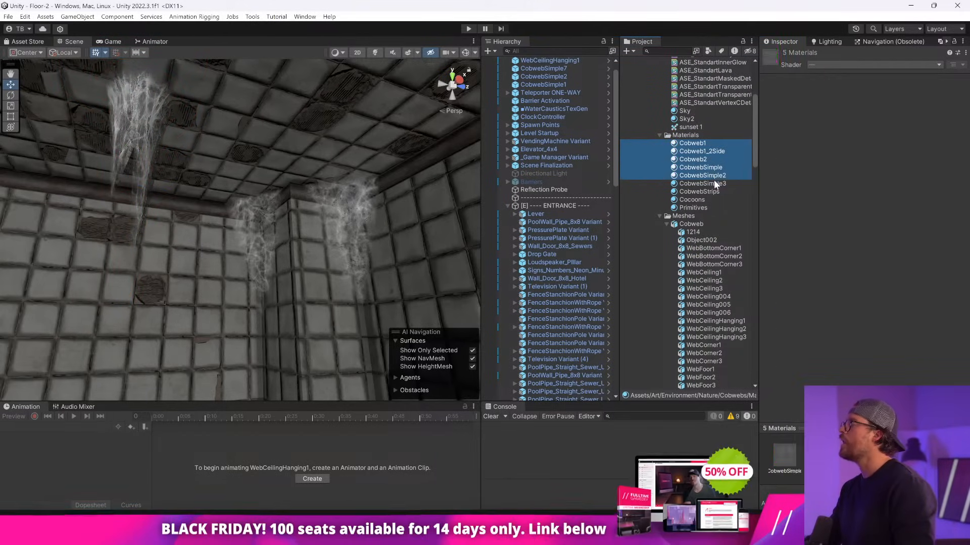
left_click(713, 182, "shift")
left_click(716, 191, "shift")
left_click(720, 200, "shift")
left_click(719, 207, "shift")
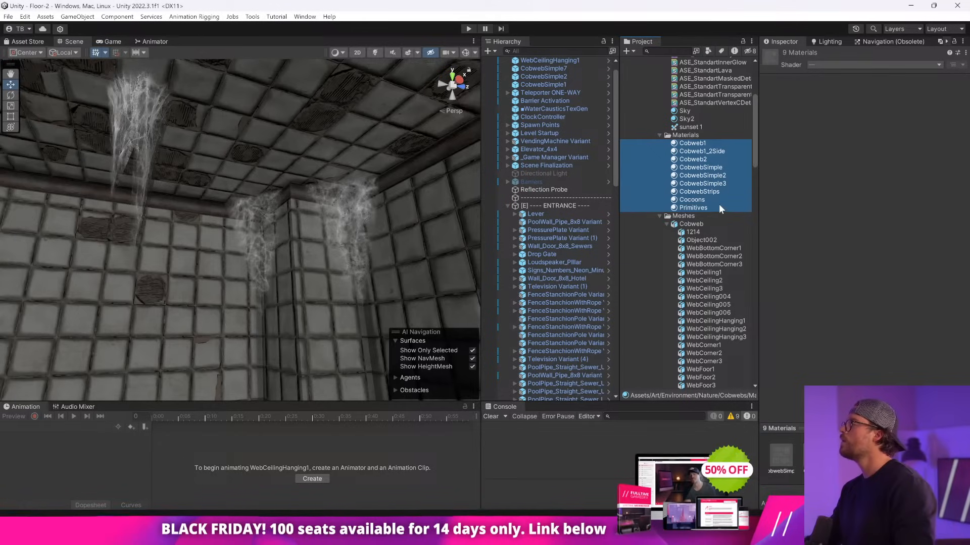
left_click(875, 64)
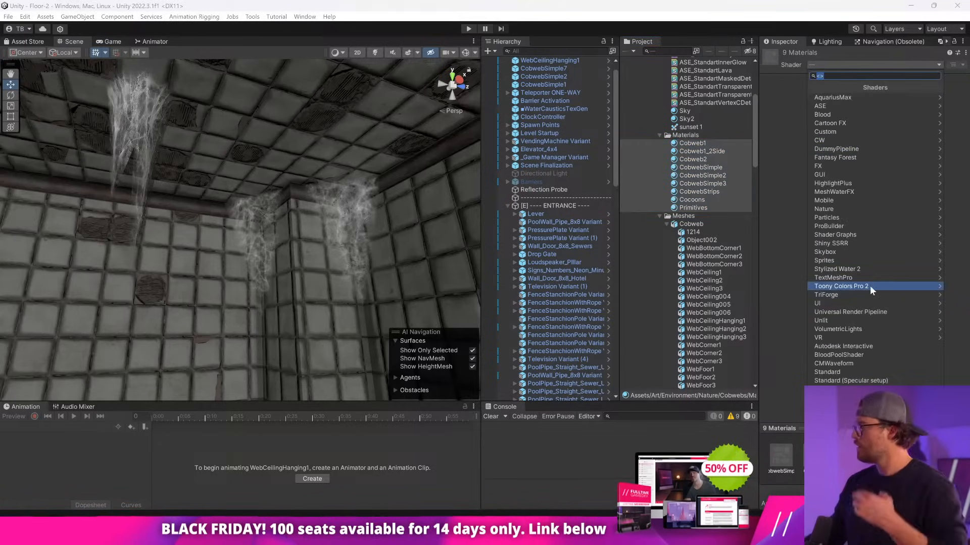
left_click(869, 312)
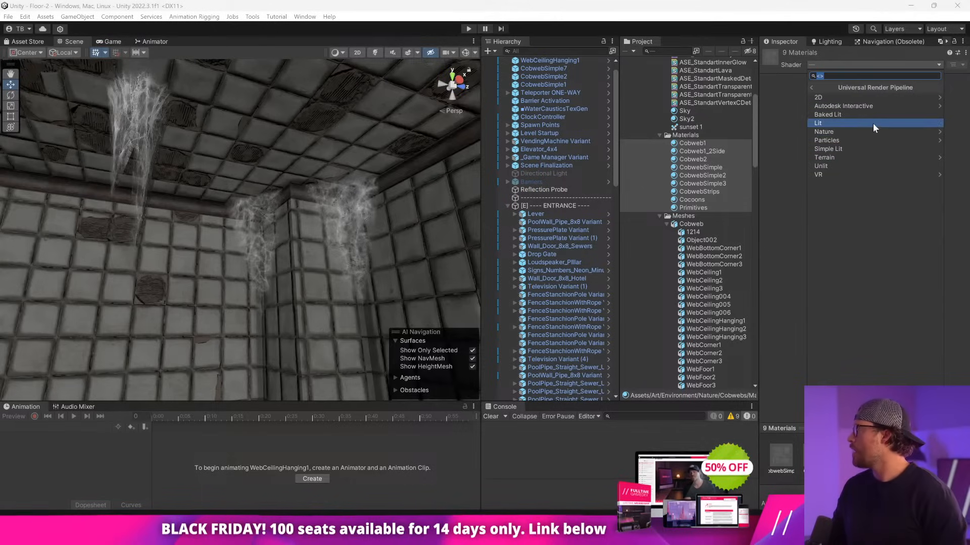
left_click(869, 140)
left_click(844, 96)
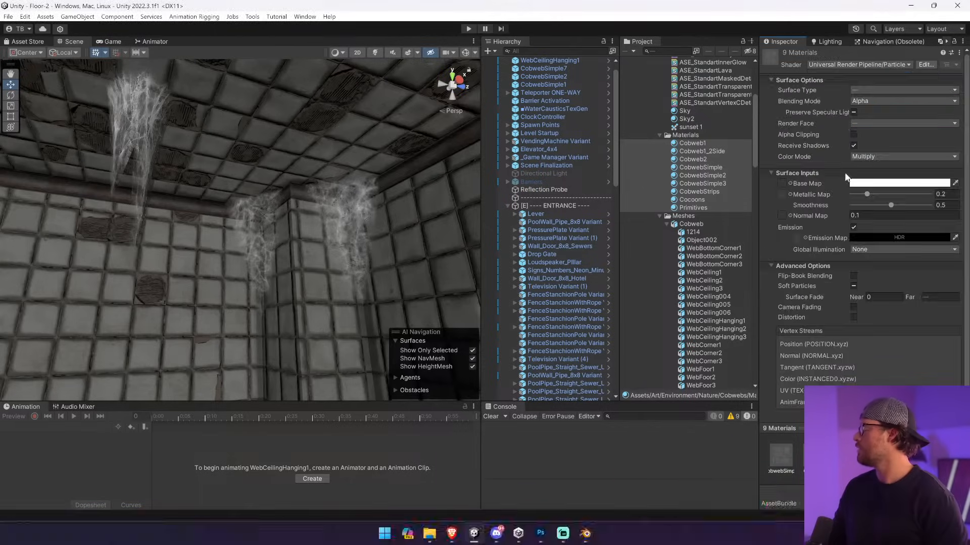
- Assign Web_diff as the Base Map and Web_normal as the Normal Map of the nine selected materials
scroll(719, 202, "down", 10)
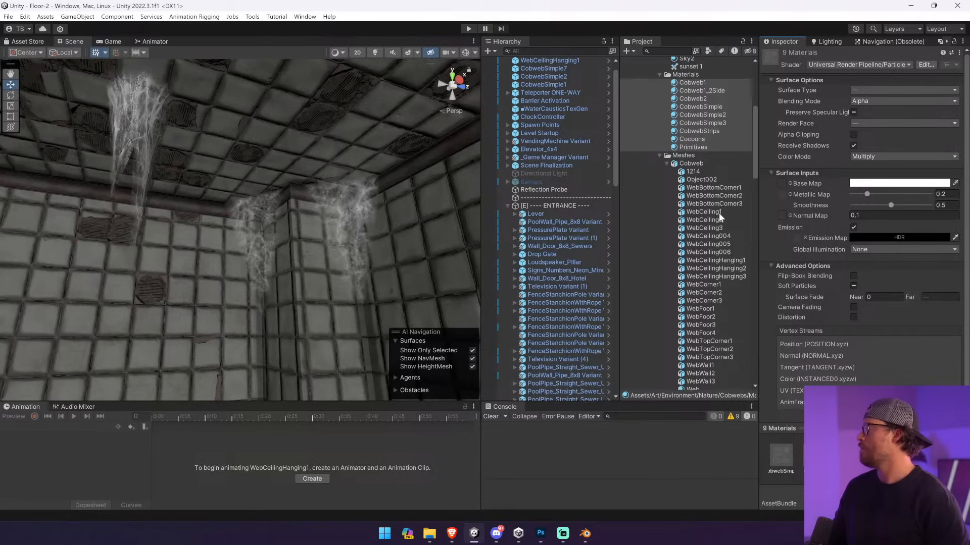
scroll(716, 228, "down", 13)
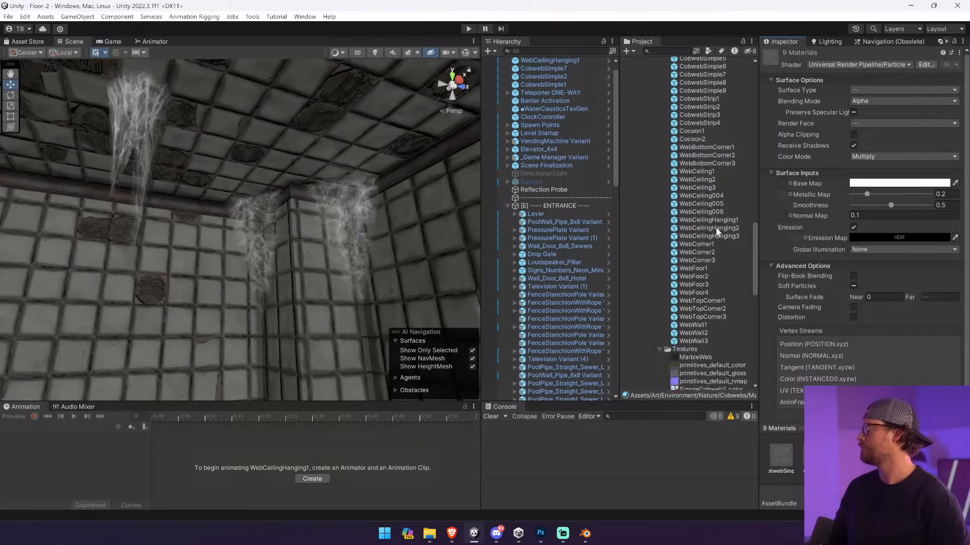
left_click_drag(711, 286, 782, 184)
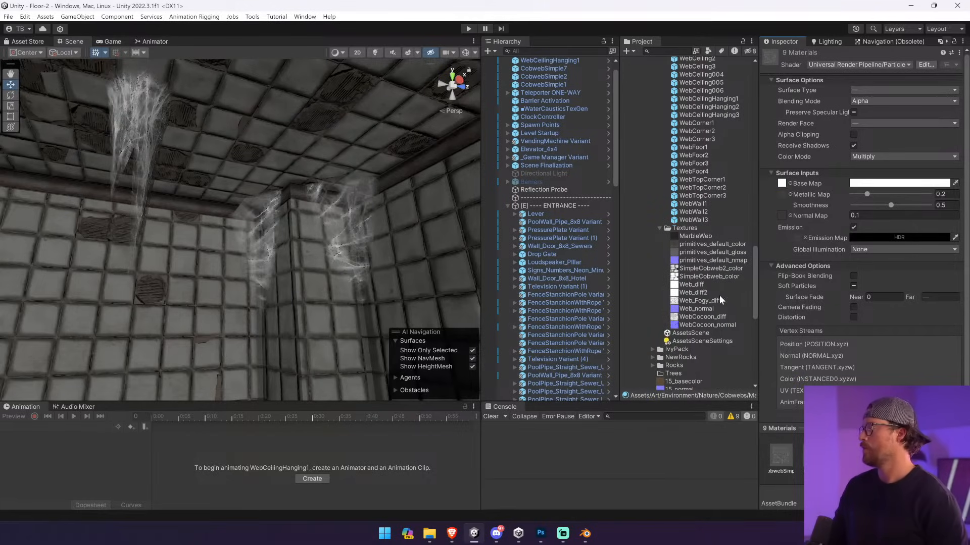
left_click_drag(726, 292, 787, 221)
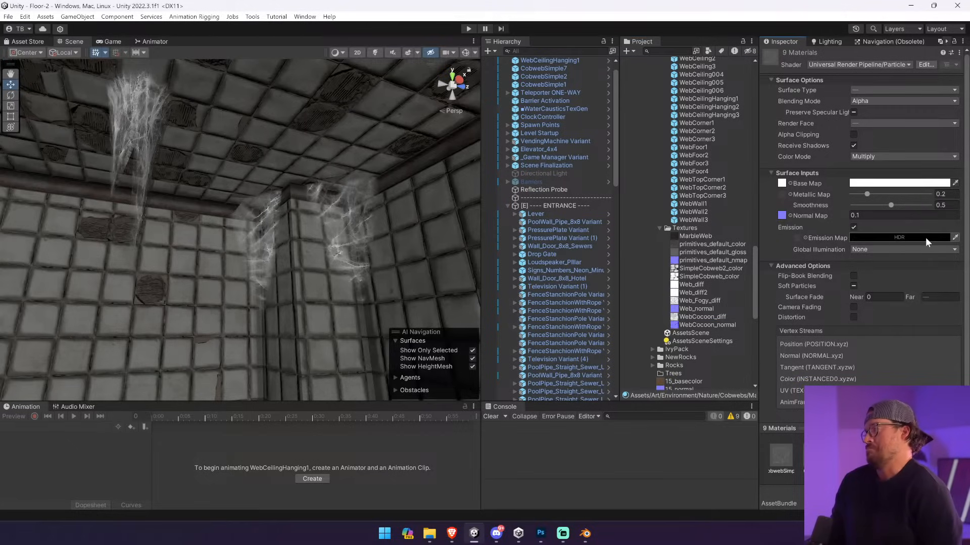
- Browse the floor, corner and ceiling web prefabs and place a WebCeiling3 web in the room
left_click(687, 155)
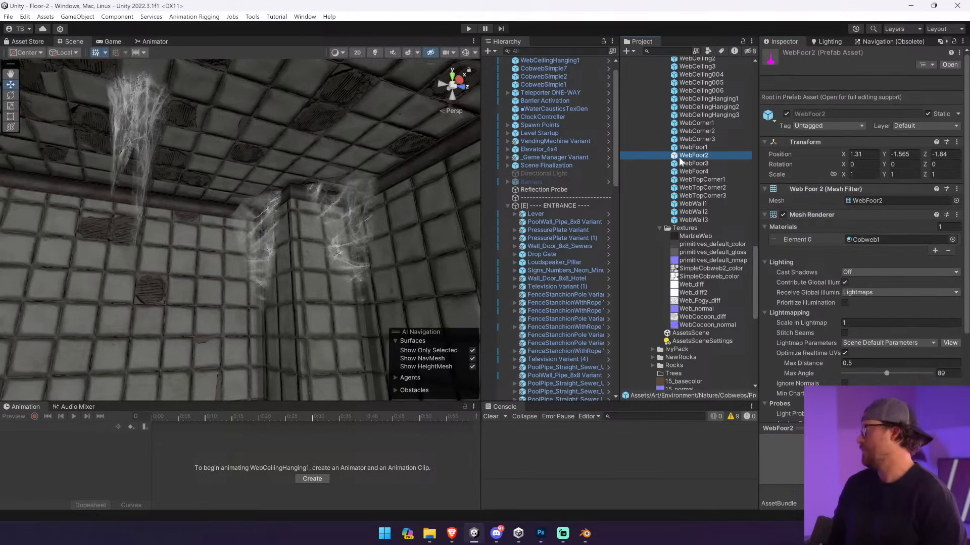
left_click(702, 119)
key("Up")
key("Up")
key("Up")
key("Up")
key("Up")
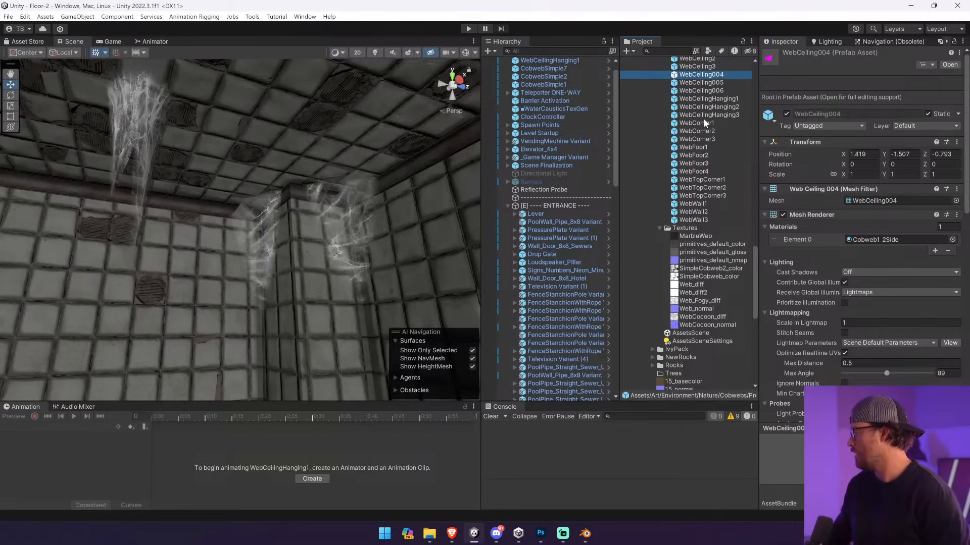
left_click_drag(728, 76, 327, 204)
left_click_drag(225, 258, 470, 60)
- Place a WebCeilingHanging2 web at the ceiling, scaled to about 5.45, and move it to about Y 7.9, Z -6.06
left_click(706, 99)
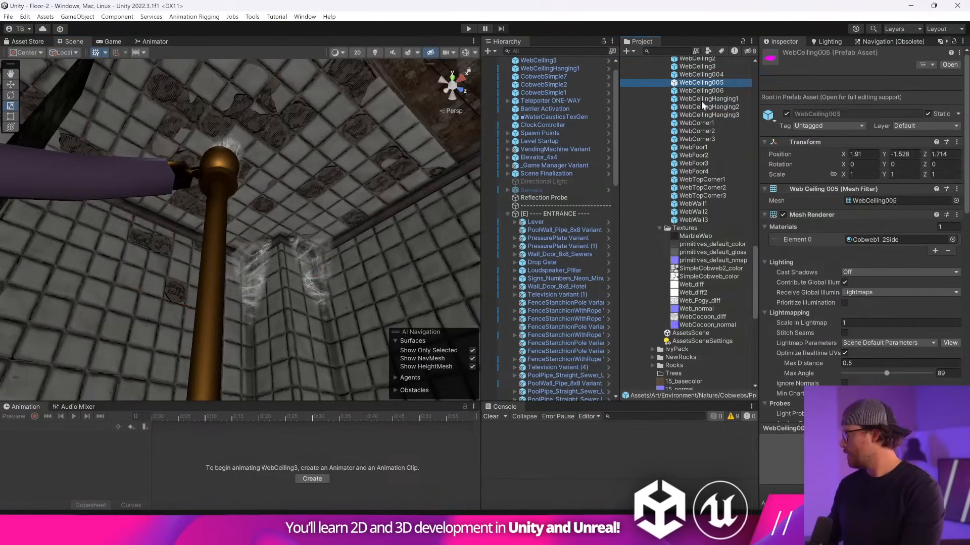
left_click(706, 108)
left_click_drag(706, 108, 343, 169)
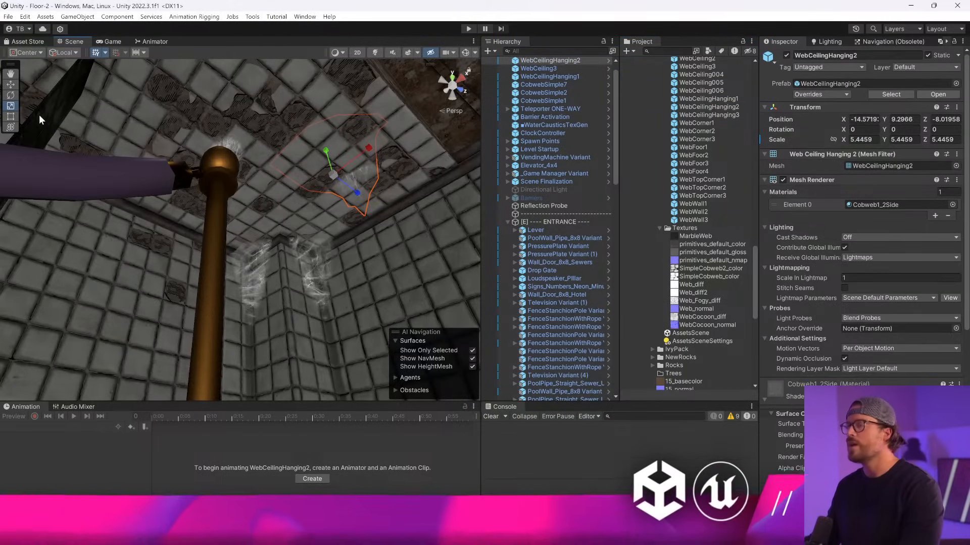
key("w")
left_click_drag(330, 149, 364, 177)
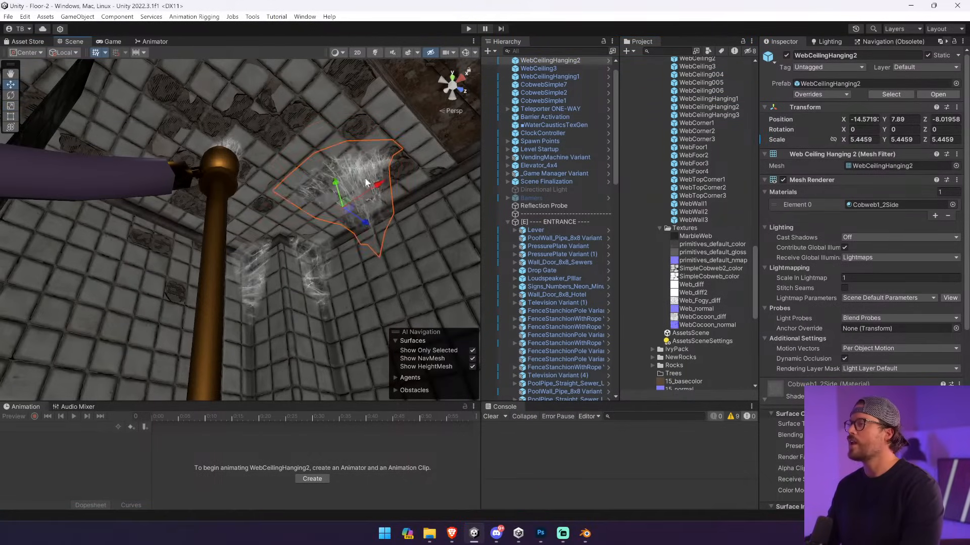
mouse_move(360, 218)
left_mouse_down()
mouse_move(384, 223)
mouse_move(394, 212)
mouse_move(369, 202)
left_mouse_up()
- Fit WebCeilingHanging2 against the wall by rotating it about 9.6° around Y and moving it to about X -14.55, Z -5.57
left_click(442, 209)
right_click_drag(441, 209, 481, 281)
left_click(254, 188)
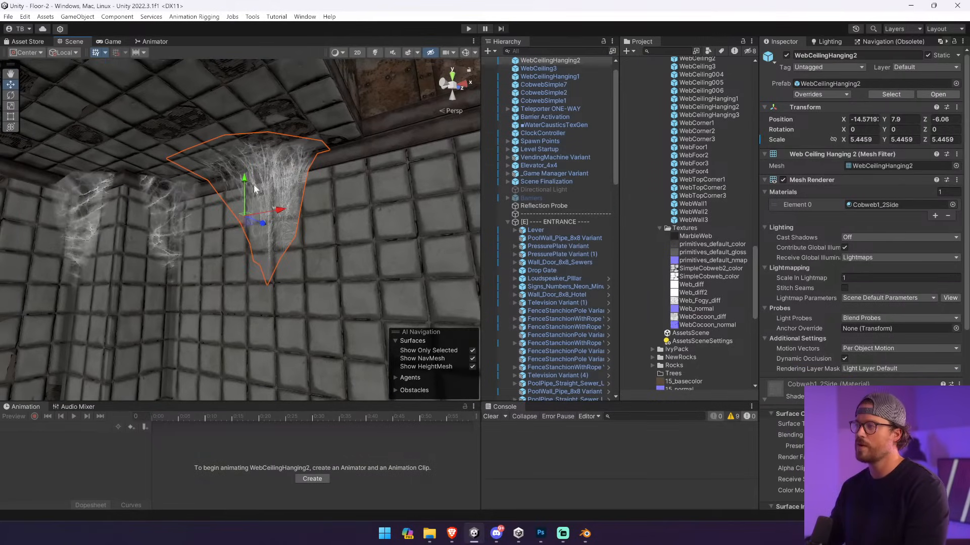
left_click_drag(268, 224, 211, 188)
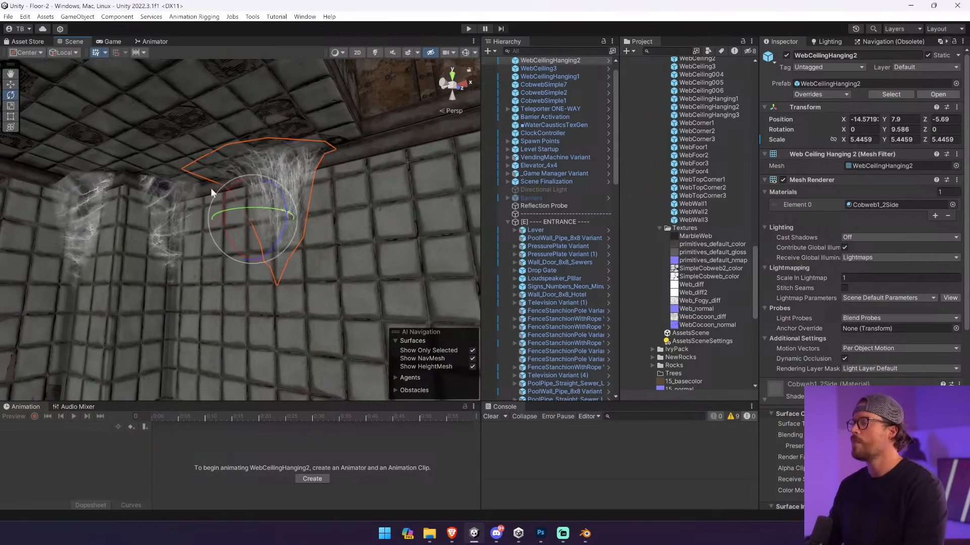
left_click_drag(275, 225, 278, 228)
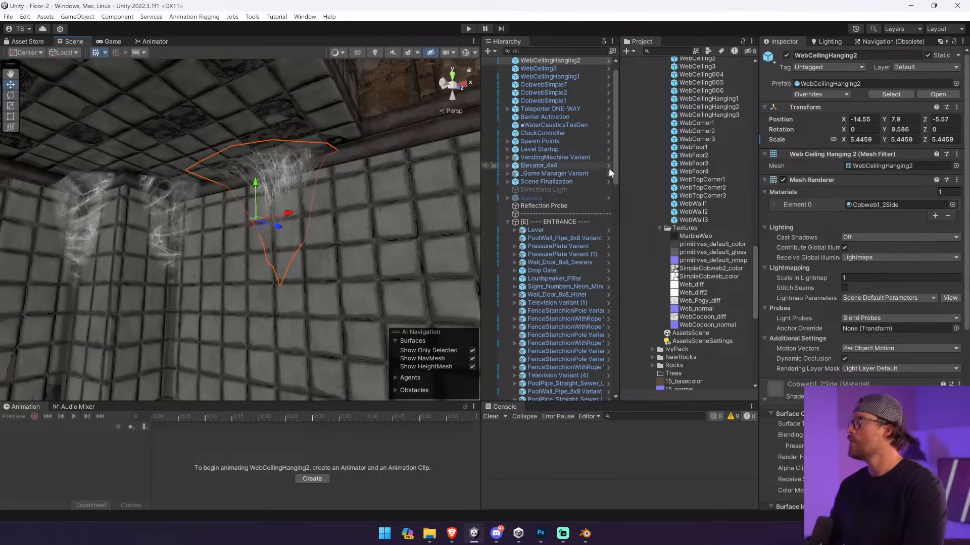
- Delete the six placed web objects, from WebCeilingHanging2 through CobwebSimple1, from the scene
left_click_drag(652, 156, 454, 172)
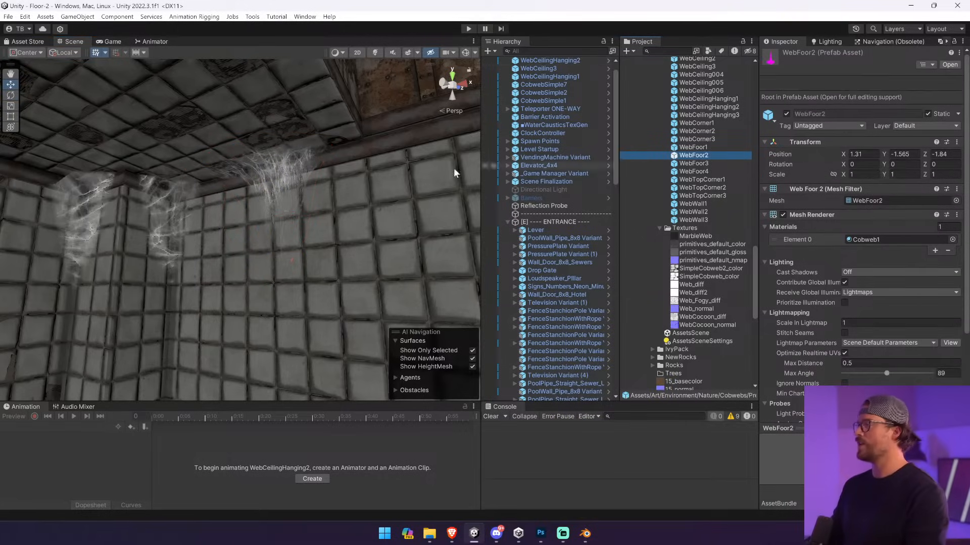
left_click(291, 178)
left_click(291, 180)
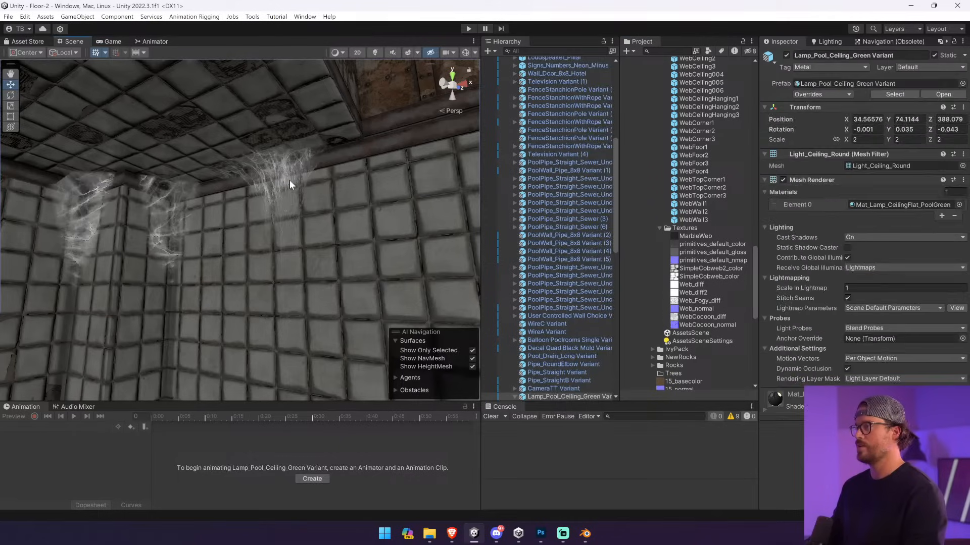
scroll(581, 161, "up", 1)
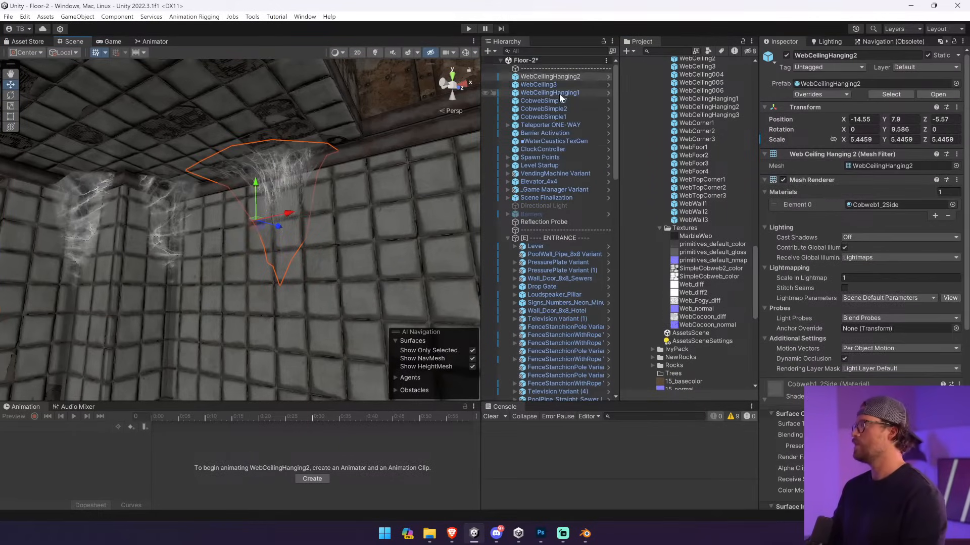
left_click(564, 119, "shift")
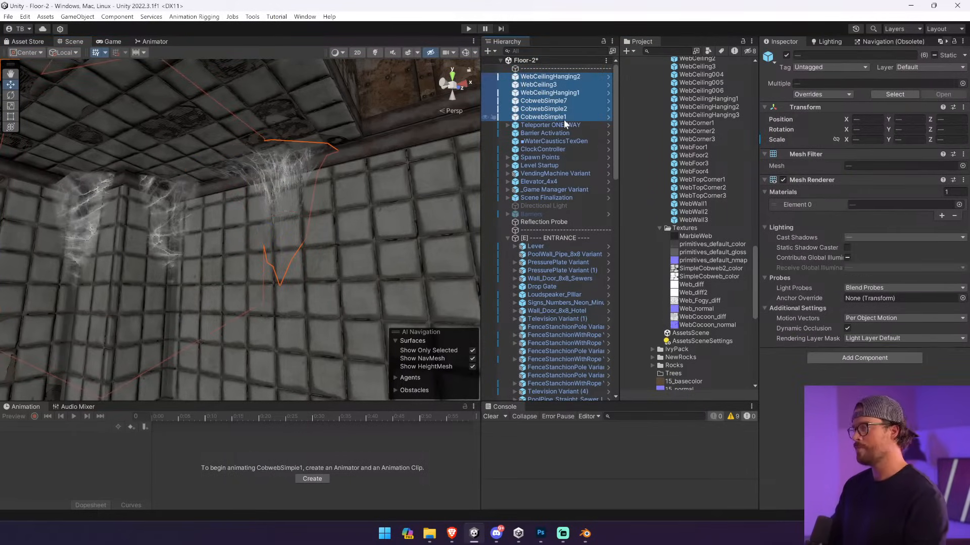
key("Delete")
- Try out a Cocoon2 prefab on the room's wall and undo the placement
left_click(711, 130)
scroll(709, 129, "up", 5)
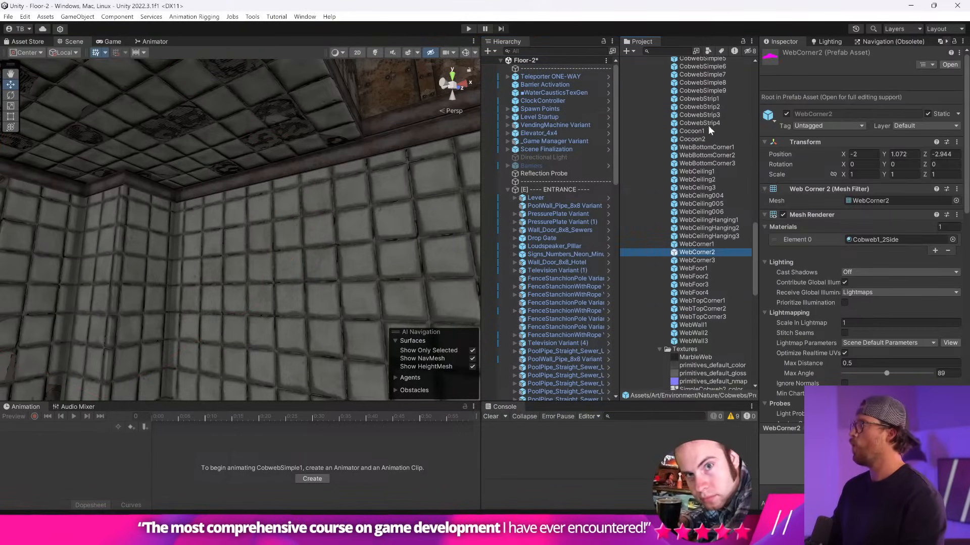
left_click(706, 131)
left_click_drag(706, 138, 625, 166)
left_click(10, 95)
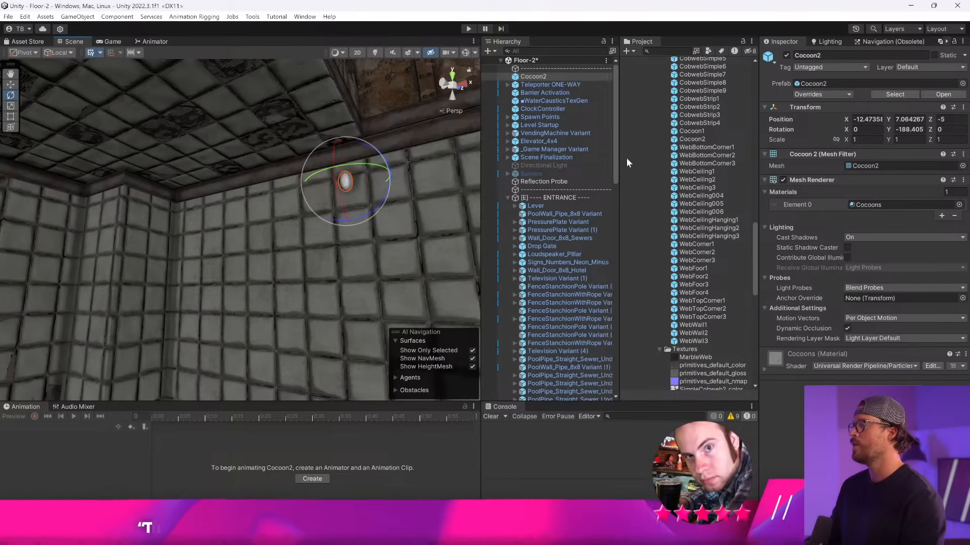
key("ctrl+z")
key("ctrl+z")
- Delete the Cocoon1 and Cocoon2 prefabs from the project
left_click(723, 133, "ctrl")
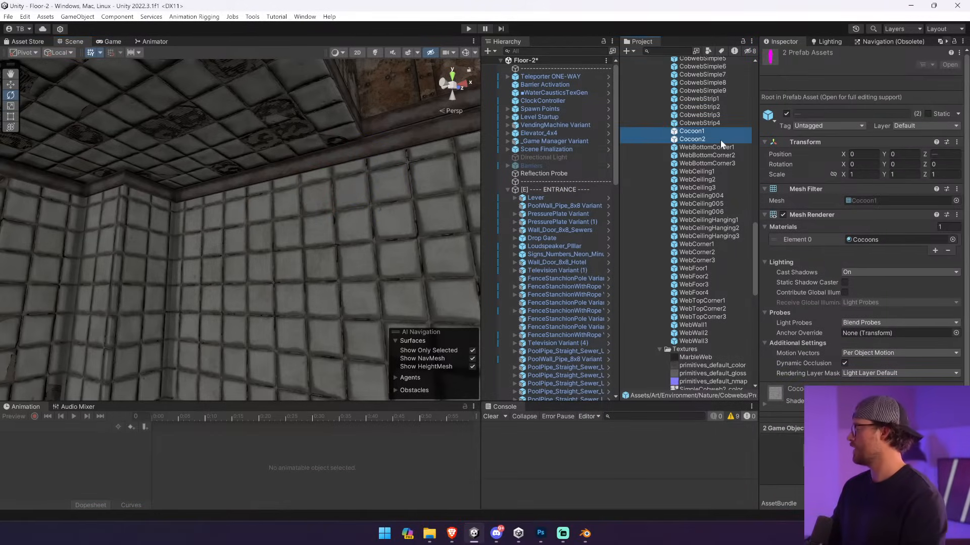
key("Delete")
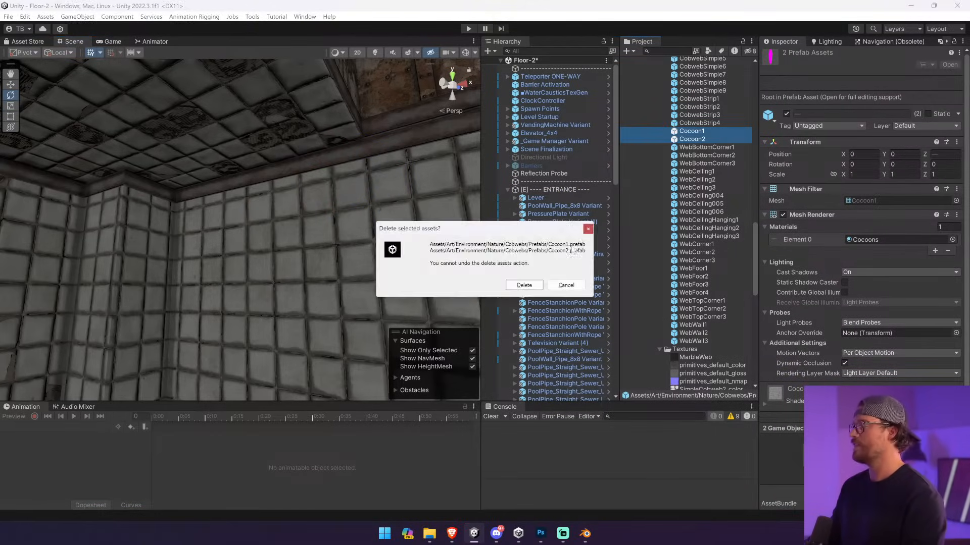
key("Return")
- Try out a WebBottomCorner2 prefab in the room, scaled to about 3.79, and undo the scaling and placement
left_click(721, 131)
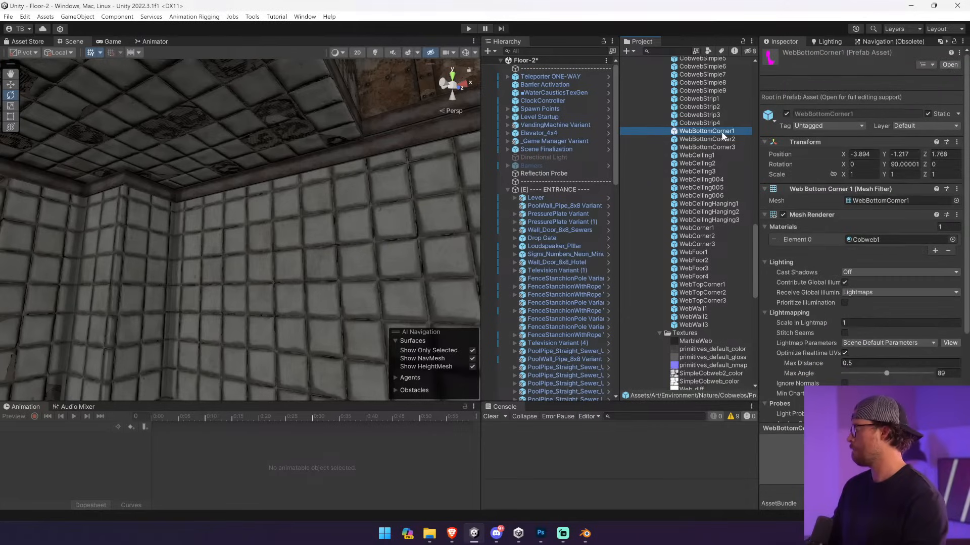
left_click(720, 139)
left_click(717, 147)
left_click_drag(716, 144, 389, 286)
right_click_drag(389, 286, 335, 305)
key("w")
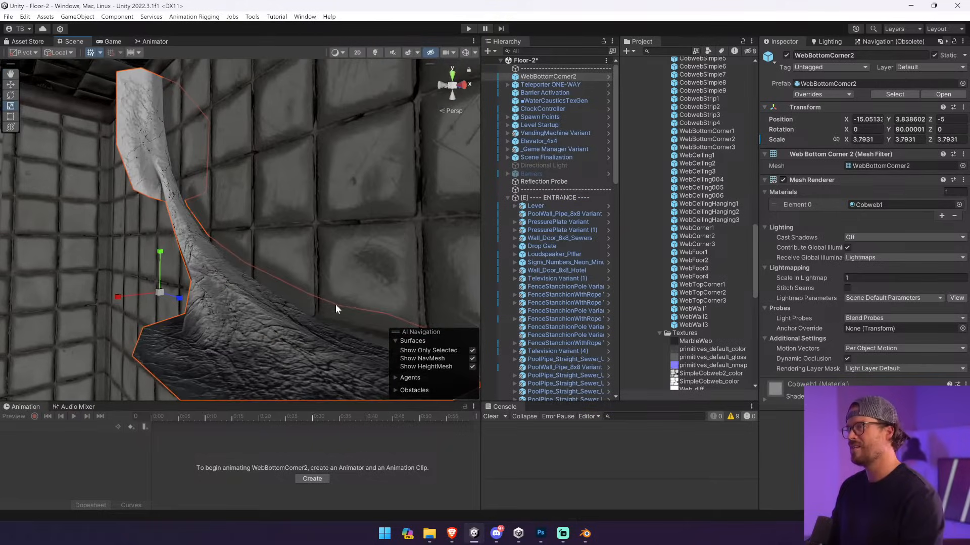
key("ctrl+z")
key("ctrl+z")
- Delete the WebBottomCorner1, WebBottomCorner2 and WebBottomCorner3 prefabs from the project
left_click(725, 132)
left_click(726, 139, "shift")
left_click(726, 147, "shift")
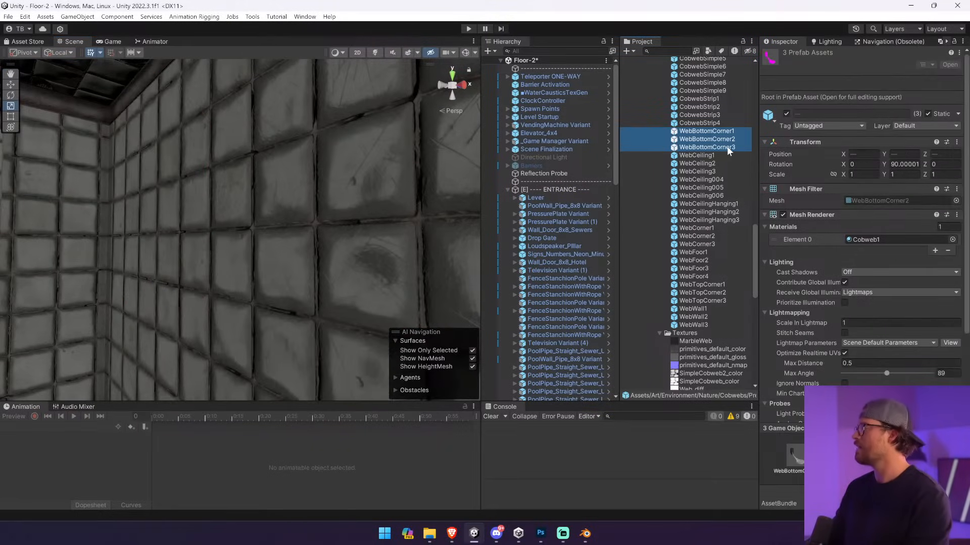
key("Delete")
left_click(540, 289)
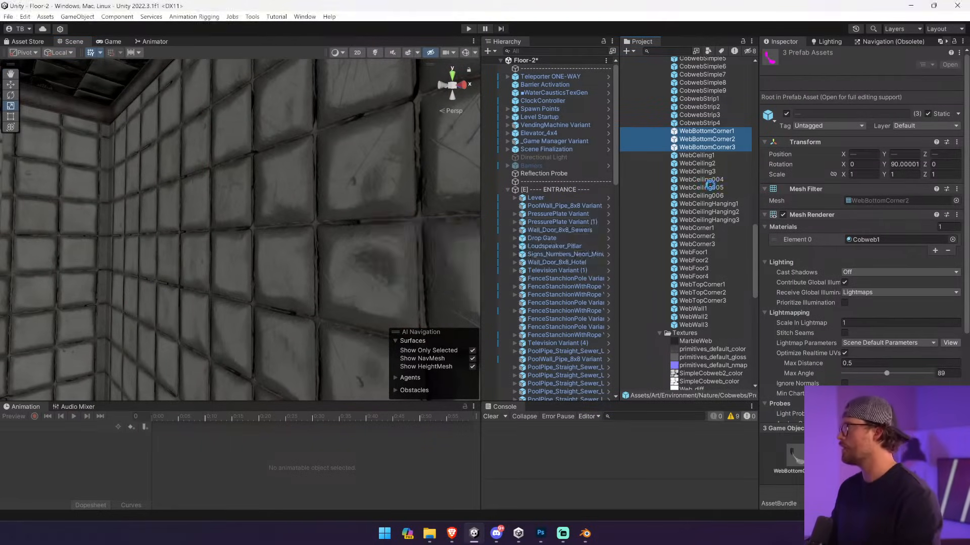
- Look through the WebCeiling prefabs and locate the Cobweb1_2Side material used by WebCeiling3
left_click(723, 129)
key("Down")
key("Down")
key("Down")
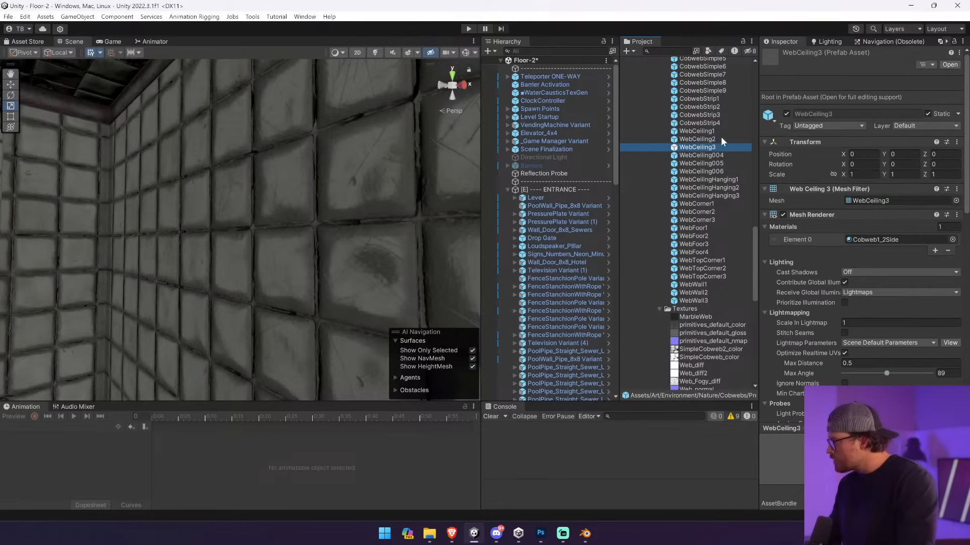
key("Up")
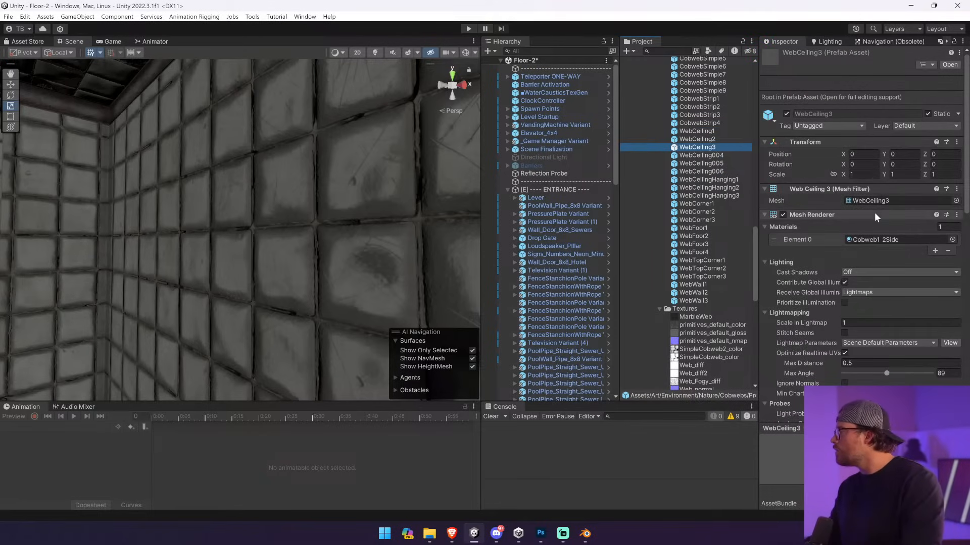
left_click(882, 239)
scroll(725, 184, "up", 4)
- Try to set all nine materials, Cobweb1 through Primitives, to the Transparent surface type together, and turn off Preserve Specular Lighting
left_click(692, 143)
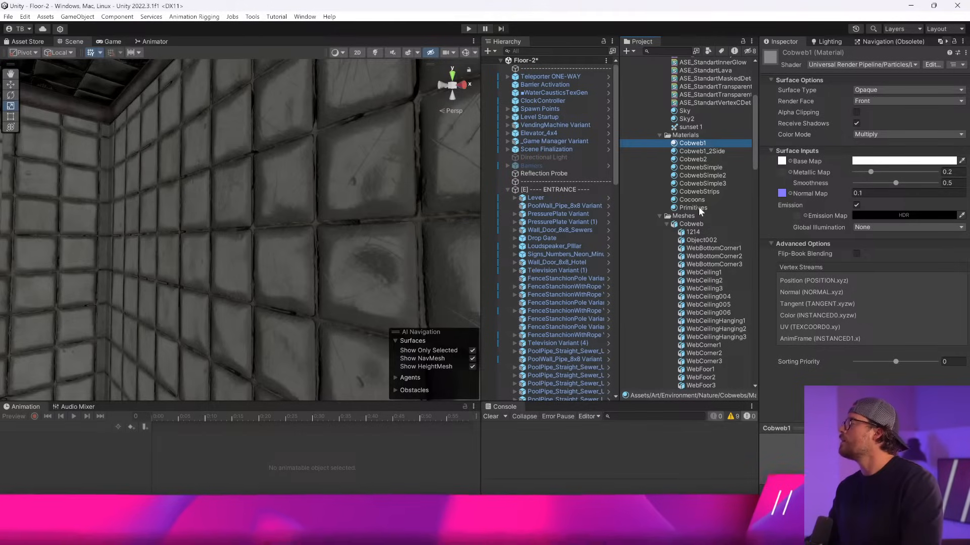
left_click(692, 208, "shift")
left_click(879, 90)
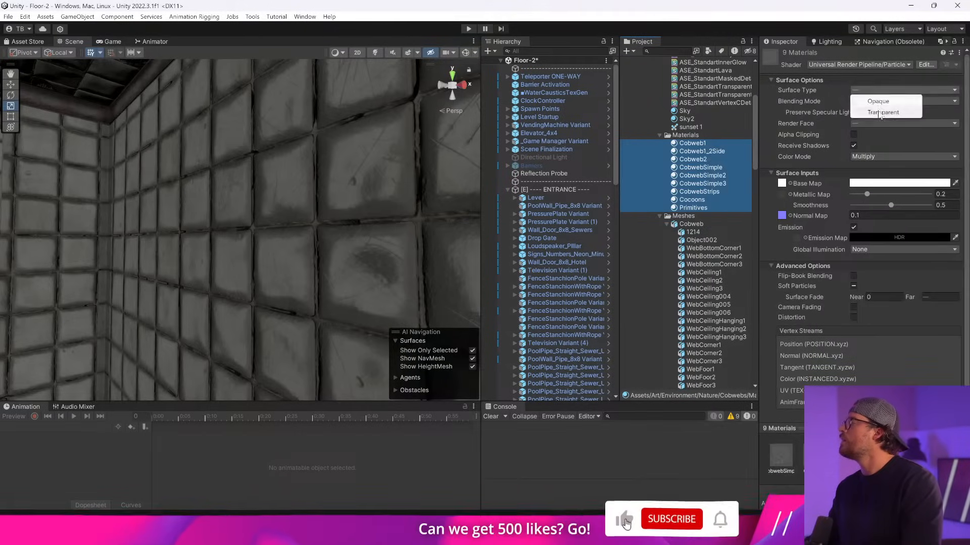
left_click(889, 112)
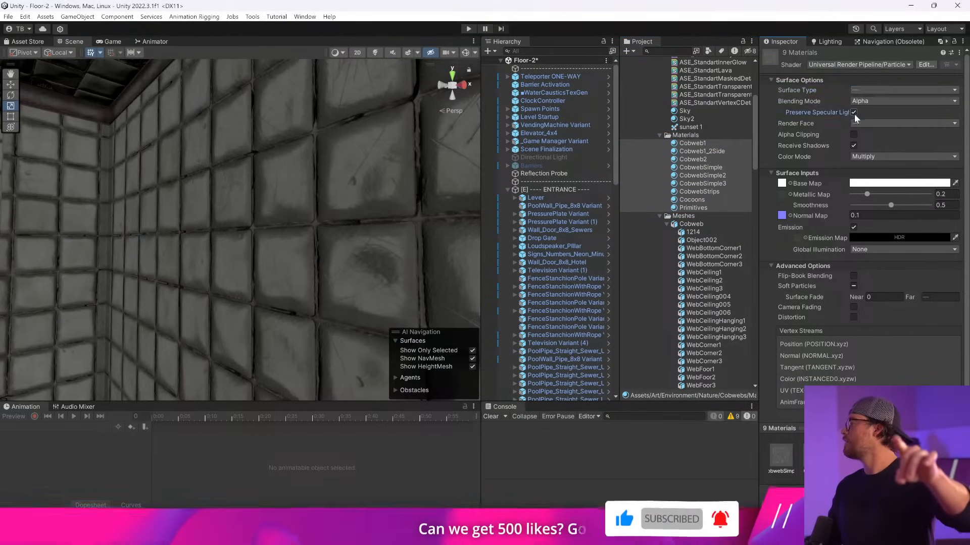
left_click(878, 90)
left_click(875, 112)
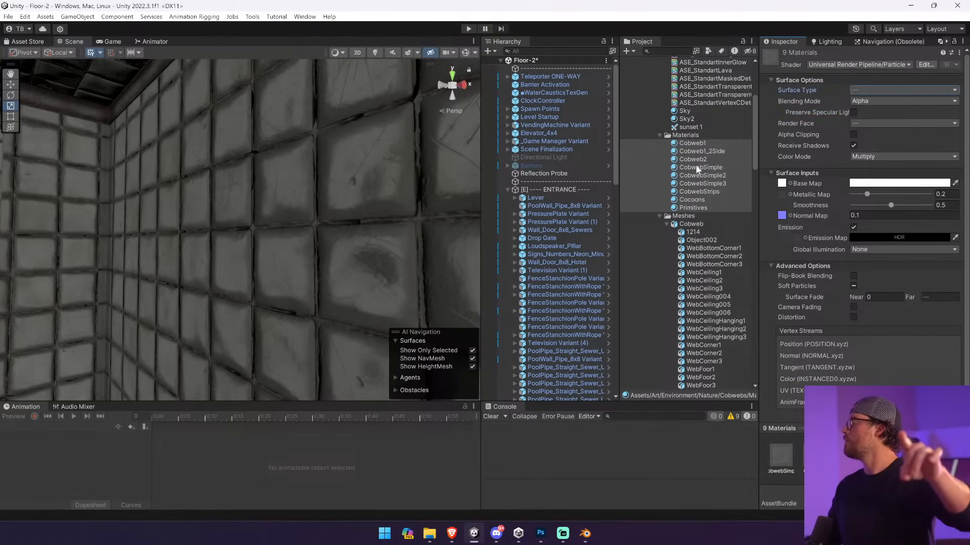
- Set the Surface Type of the Cobweb1 and Cobweb2 materials individually to Transparent
left_click(702, 144)
left_click(885, 112)
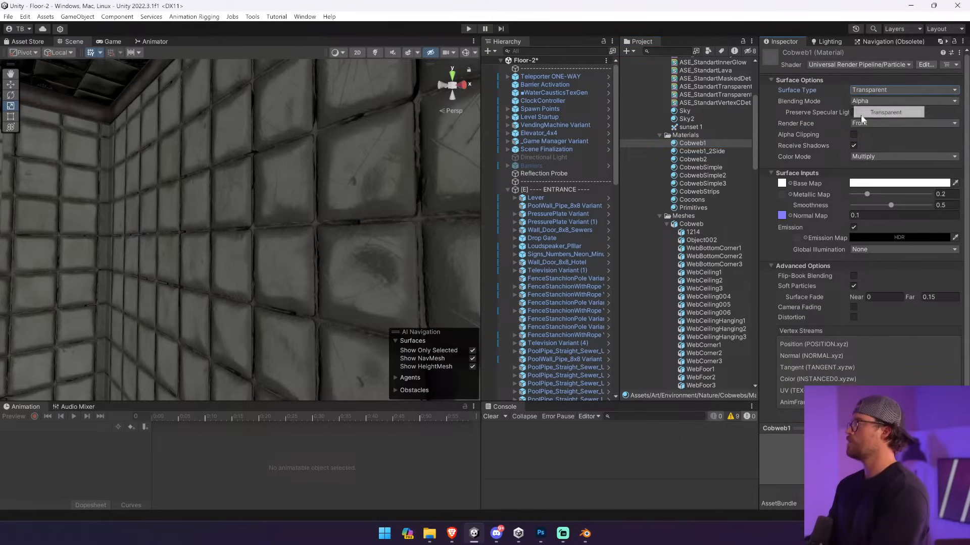
left_click(721, 151)
key("Down")
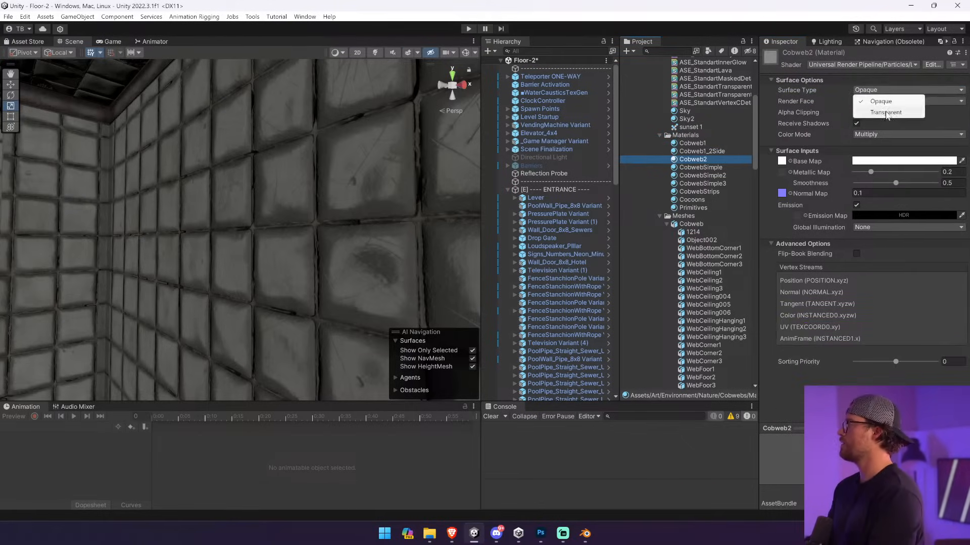
left_click(885, 112)
- Set the Surface Type of the CobwebSimple2, CobwebSimple3 and CobwebStrips materials to Transparent
key("Down")
key("Down")
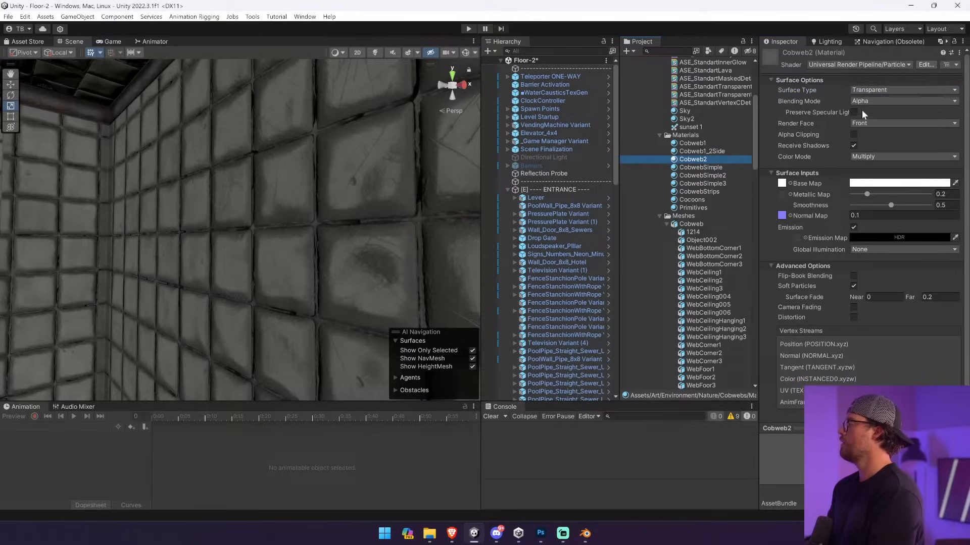
left_click(878, 89)
left_click(884, 112)
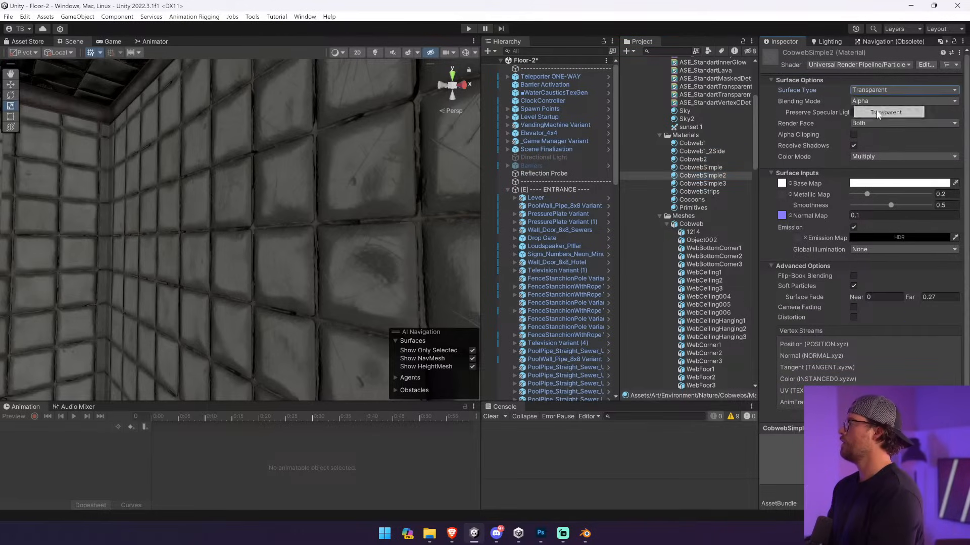
left_click(704, 183)
left_click(904, 89)
left_click(884, 112)
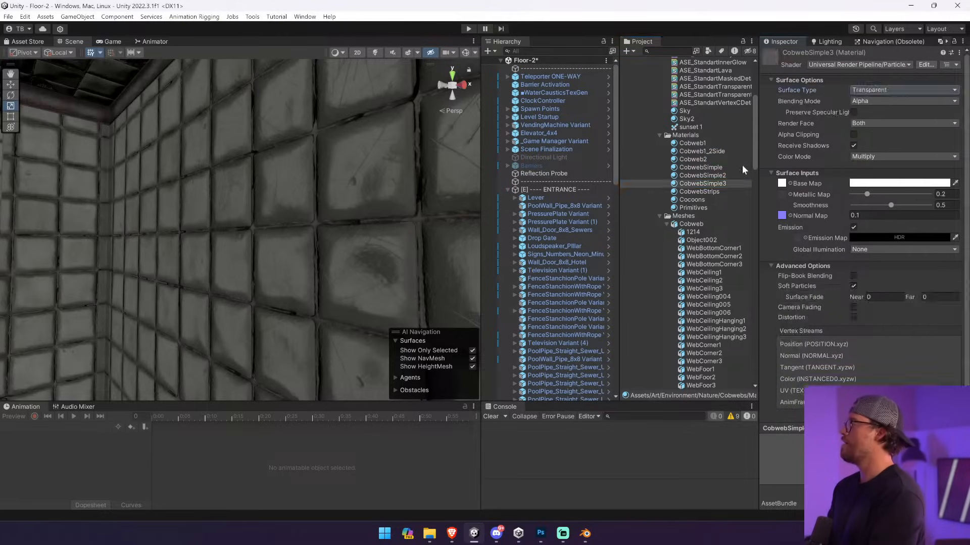
left_click(731, 191)
left_click(902, 89)
left_click(883, 112)
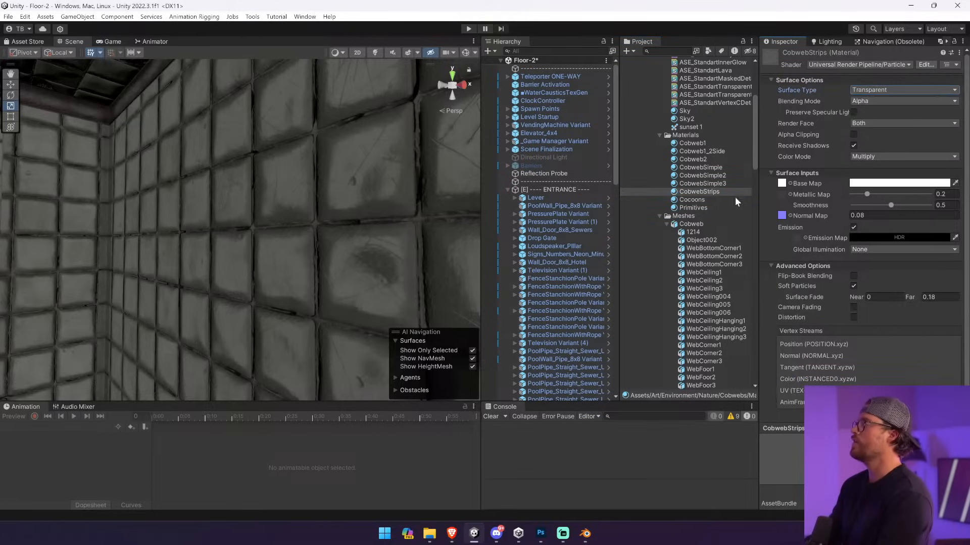
- Delete the Cocoons material from the project
left_click(735, 199)
key("Delete")
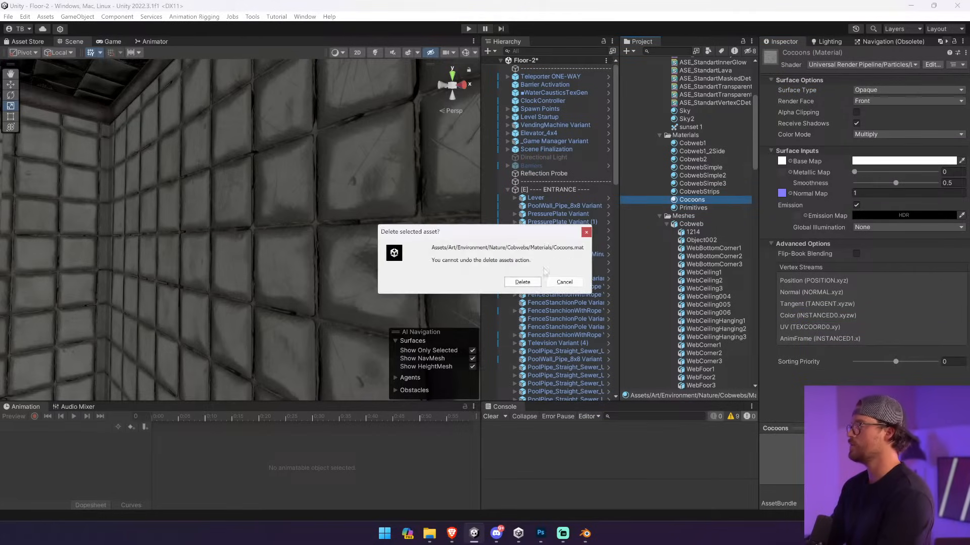
left_click(526, 281)
- Examine the Primitives material and the shaders, sky materials and sunset cubemap in the _CubemapsShaders folder
left_click(708, 200)
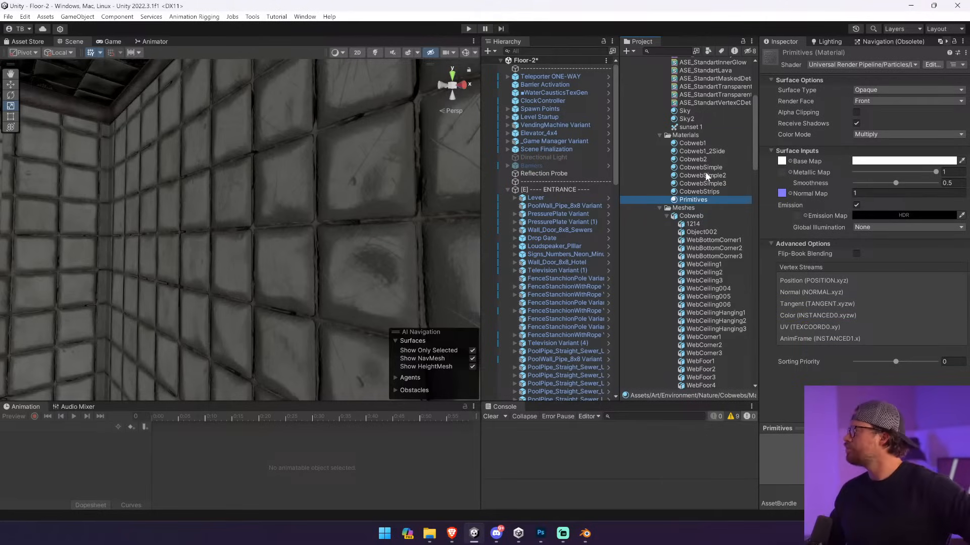
scroll(706, 176, "up", 3)
left_click(697, 121)
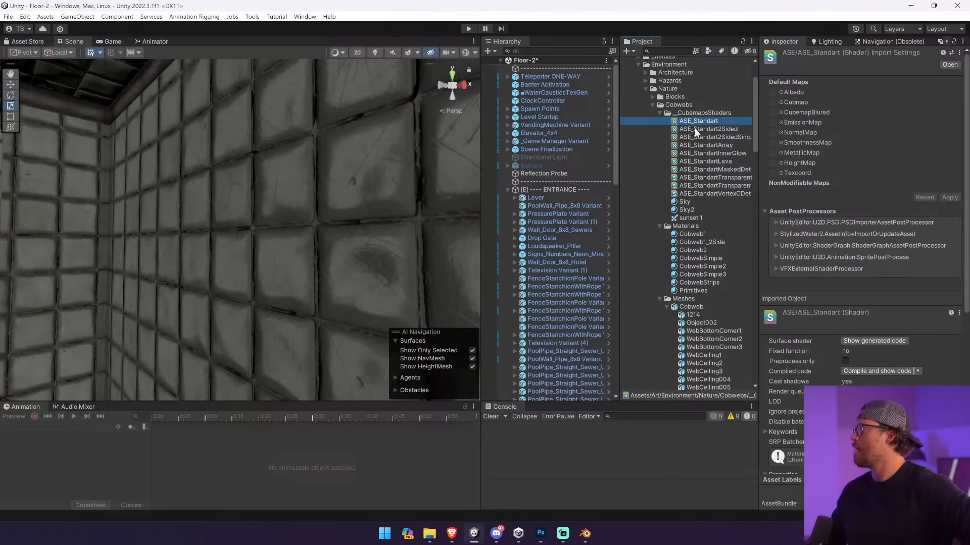
left_click(705, 145)
left_click(708, 185)
left_click(711, 194)
left_click(706, 202)
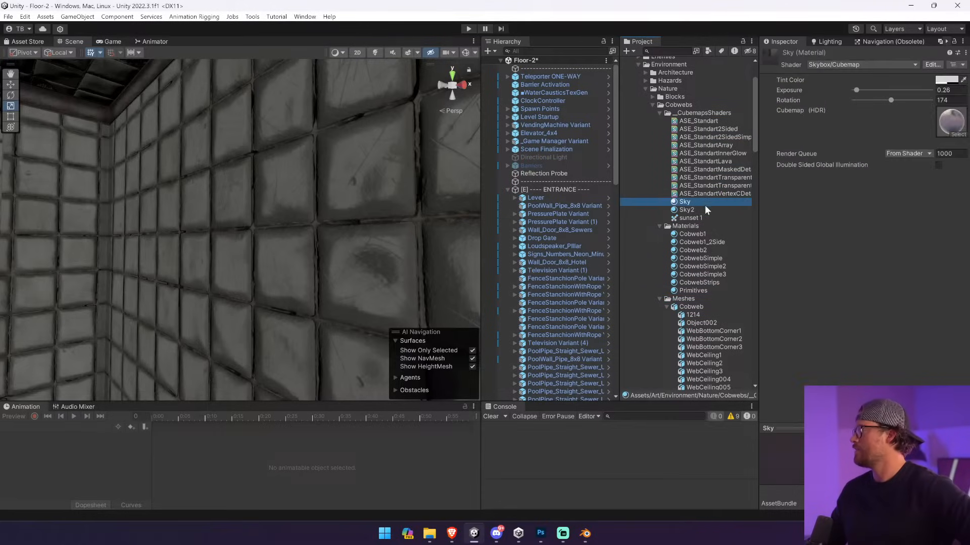
left_click(704, 207)
left_click(700, 217)
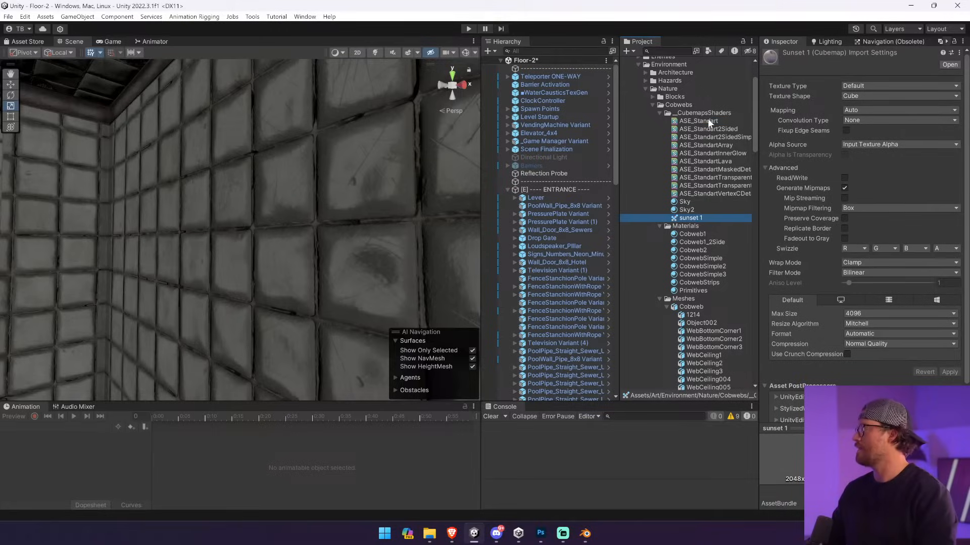
- Delete the _CubemapsShaders folder with all its contents from the Cobwebs folder
left_click(708, 121)
left_click(692, 219, "shift")
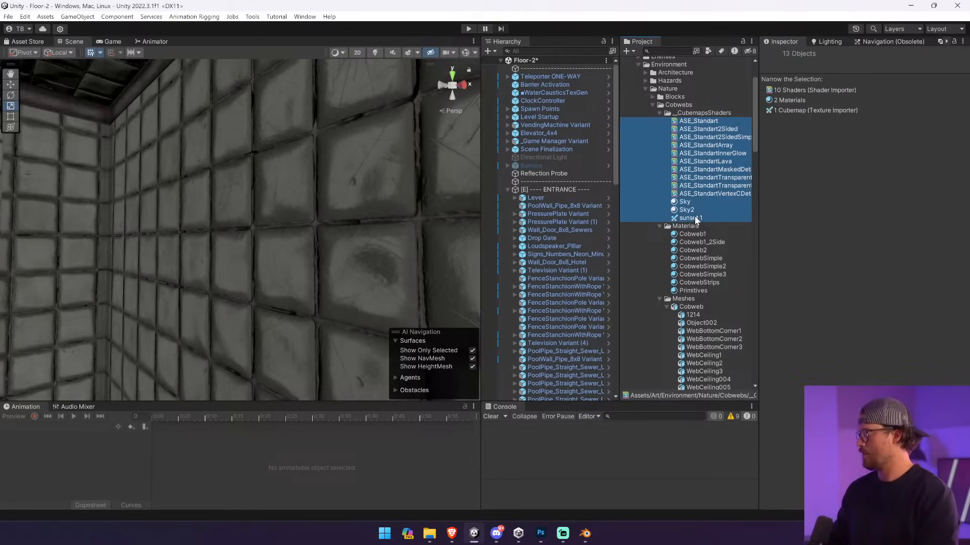
left_click(660, 113)
left_click(691, 113)
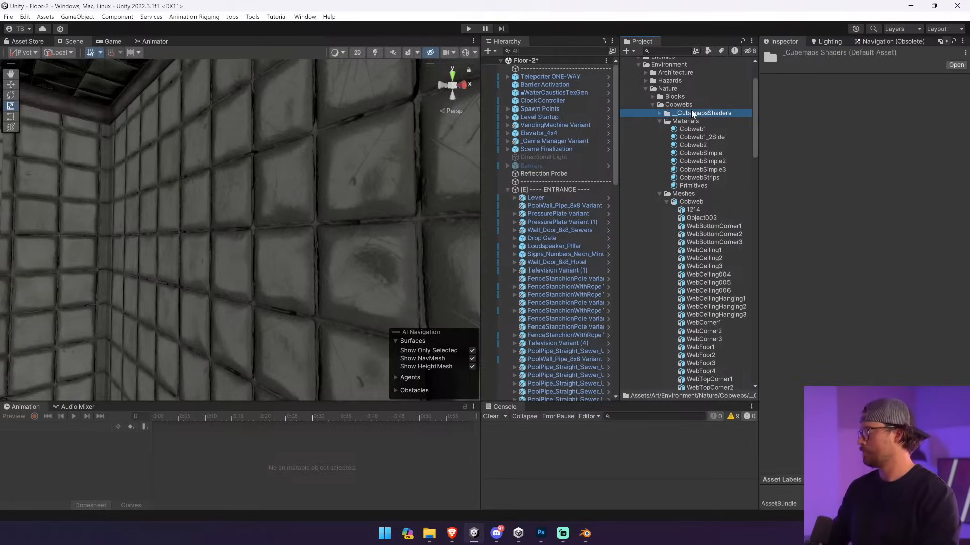
key("Delete")
key("Return")
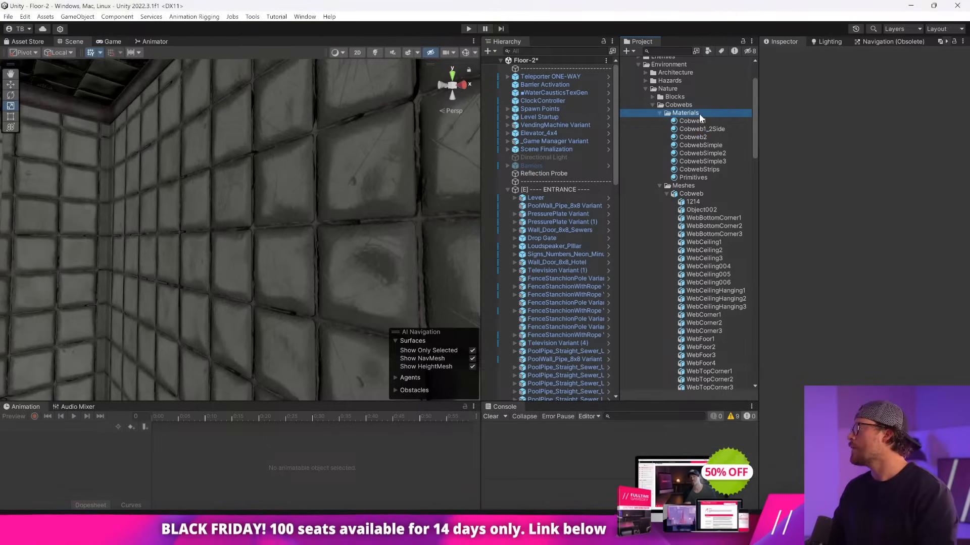
- Collapse the Cobwebs pack's Meshes folder and look through its prefabs one by one, starting from CobwebSimple1
left_click(667, 195)
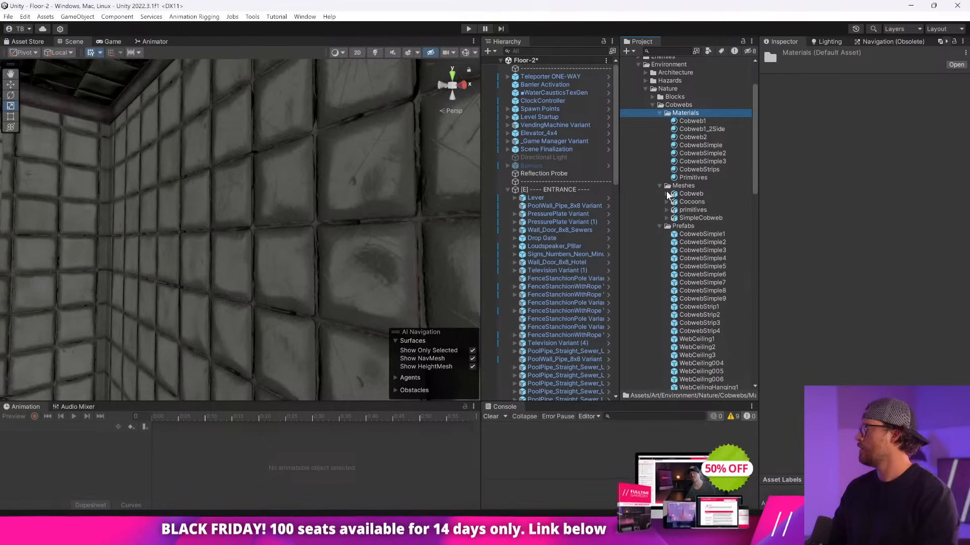
left_click(659, 186)
left_click(702, 201)
scroll(714, 258, "down", 3)
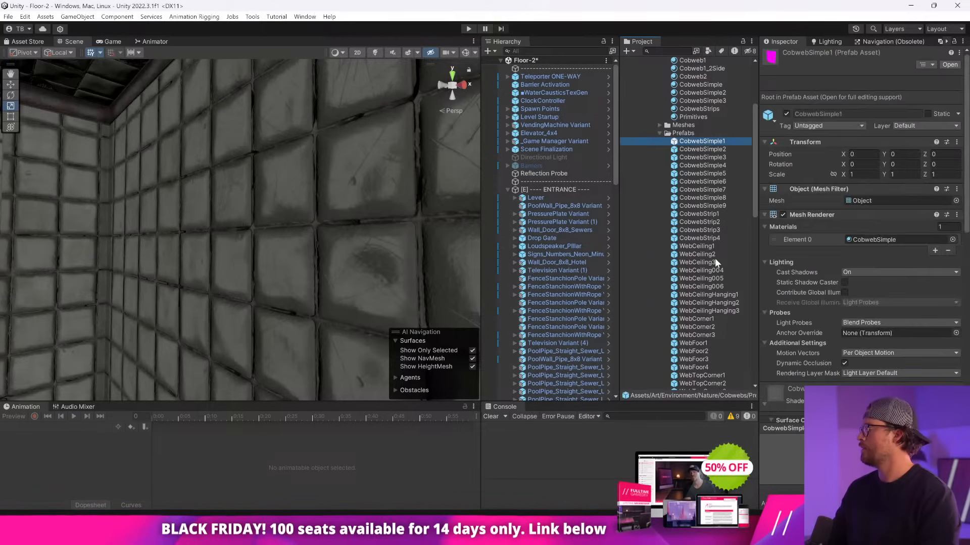
key("Down")
key("Down")
key("Down")
key("Down")
key("Down")
key("Down")
key("Down")
key("Down")
key("Down")
key("Down")
key("Down")
key("Down")
key("Down")
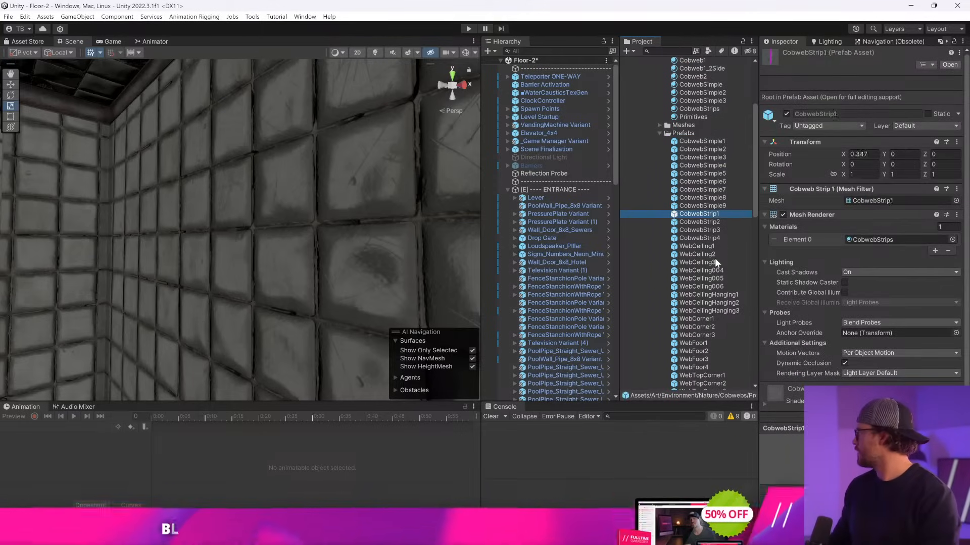
- Look through the remaining cobweb prefabs one by one, from CobwebStrip1 through the ceiling, corner and floor webs to WebTopCorner3
key("Down")
key("Down")
key("Down")
key("Down")
key("Down")
key("Down")
key("Down")
key("Down")
key("Down")
key("Down")
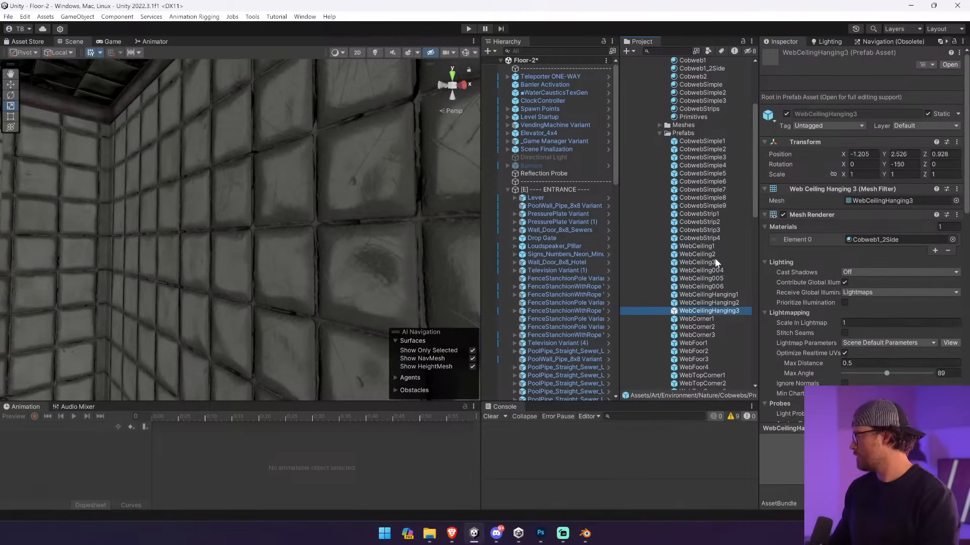
key("Down")
key("Down")
key("Down")
key("Down")
key("Down")
key("Down")
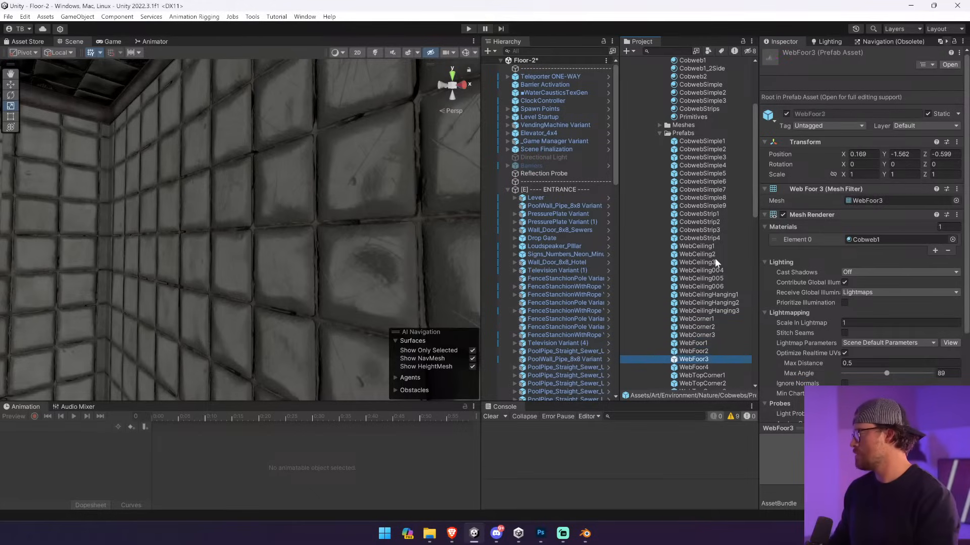
key("Down")
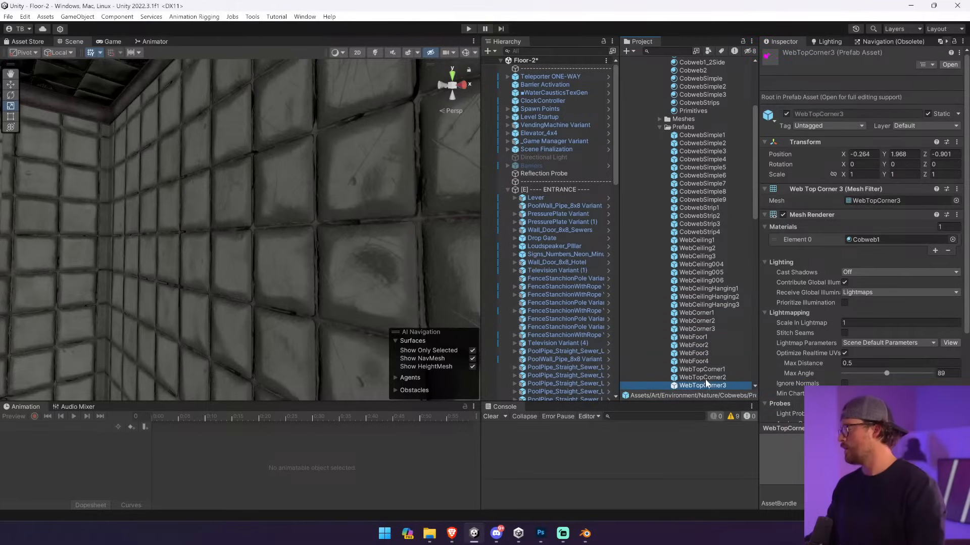
- Try WebTopCorner2 in the tiled room's upper corner, rotated 90° about Y and scaled up to about 2.46
left_click_drag(705, 379, 691, 374)
left_click_drag(219, 153, 117, 156)
right_click_drag(117, 156, 105, 138)
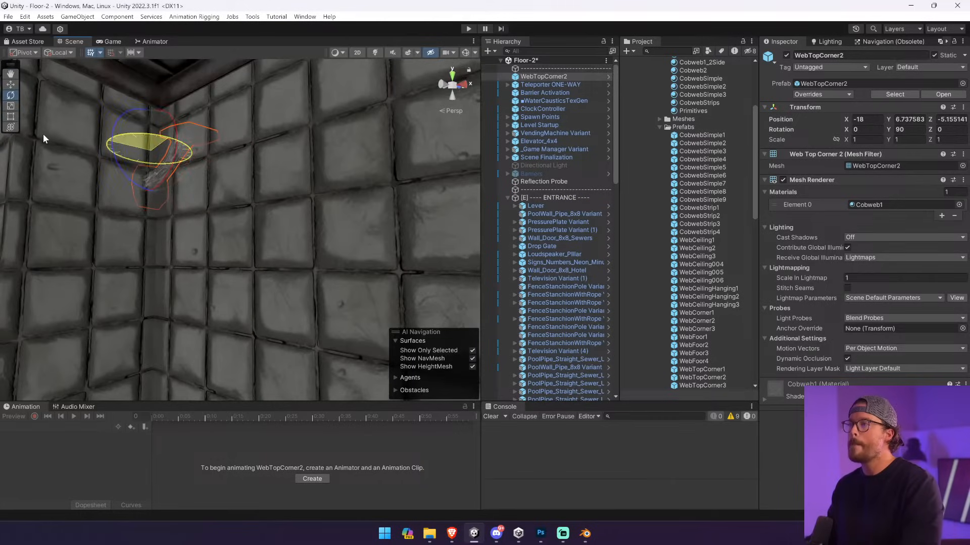
left_click_drag(162, 157, 201, 113)
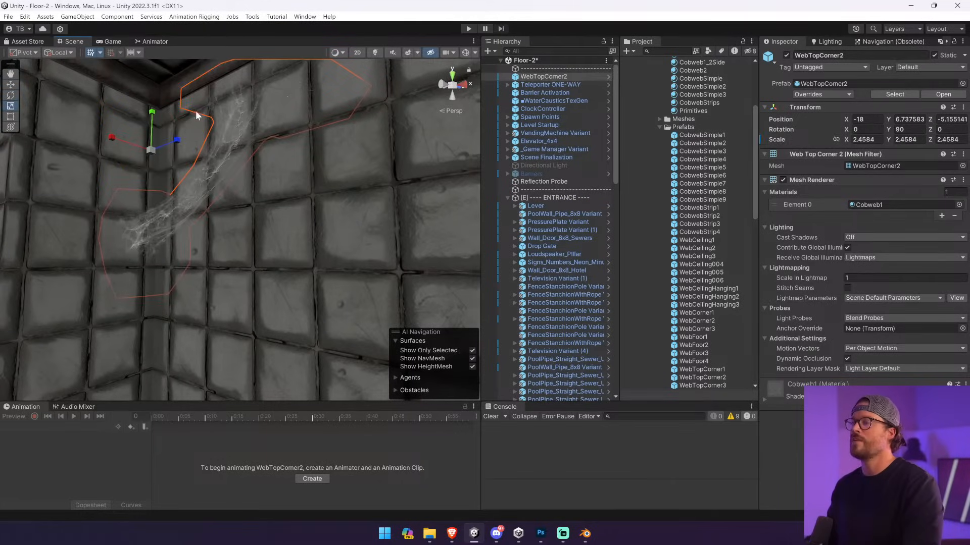
left_click_drag(116, 141, 77, 132)
right_click_drag(146, 187, 176, 164)
left_click_drag(192, 180, 194, 130)
left_click(335, 196)
right_click_drag(348, 202, 456, 260)
- Undo the scaling, rotation and placement of WebTopCorner2 in the scene
key("ctrl+z")
key("ctrl+z")
key("ctrl+z")
key("ctrl+z")
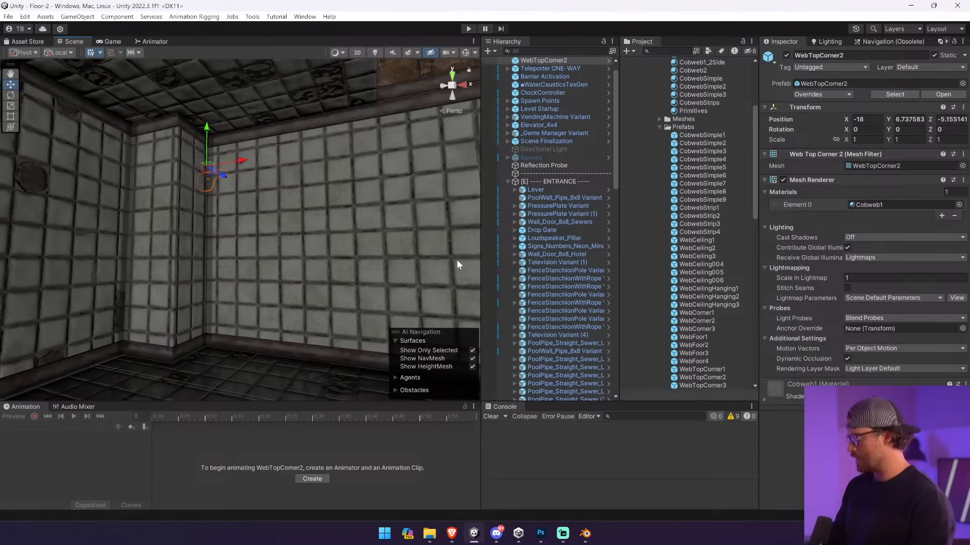
key("ctrl+z")
- Try CobwebSimple6 in front of the tiled wall, then undo its placement
left_click(698, 248)
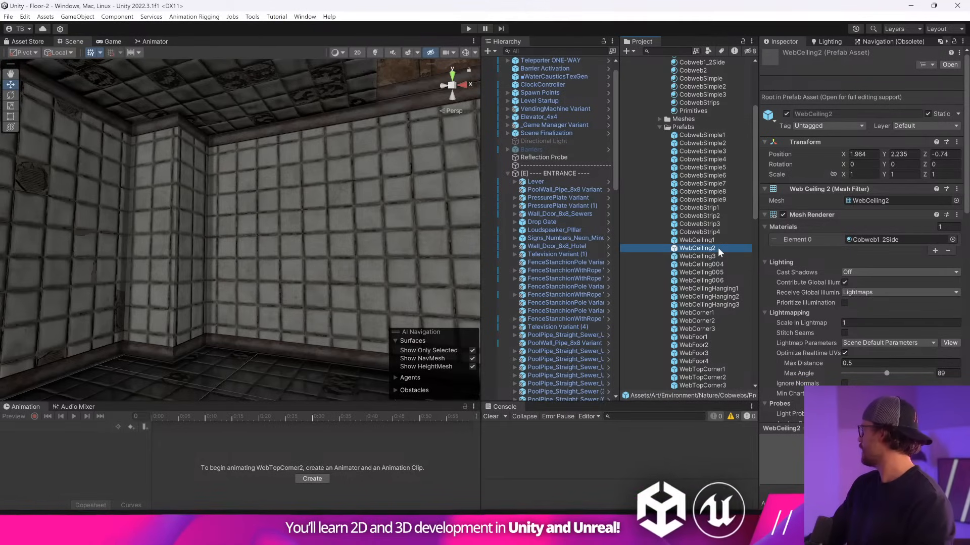
left_click(700, 151)
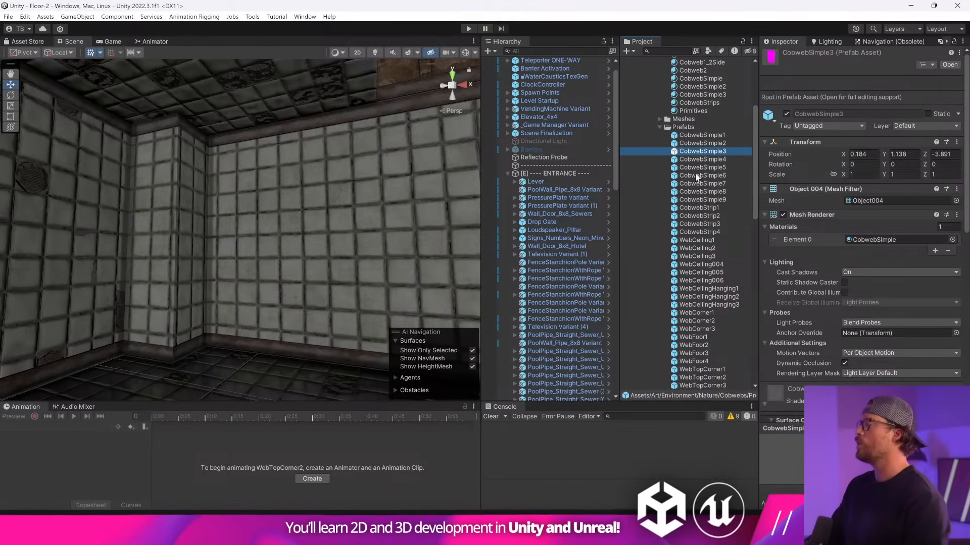
left_click_drag(699, 176, 320, 212)
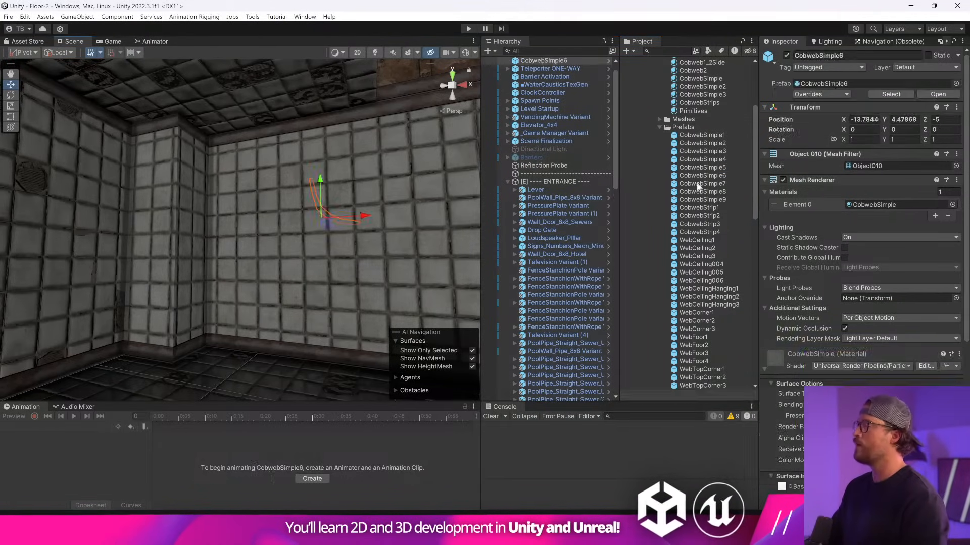
key("ctrl+z")
- Compare the CobwebSimple9, WebCeiling, WebCeilingHanging and WebCorner prefabs to find one suitable for the room's corner
left_click(711, 199)
left_click(719, 208)
left_click(714, 200)
left_click(702, 249)
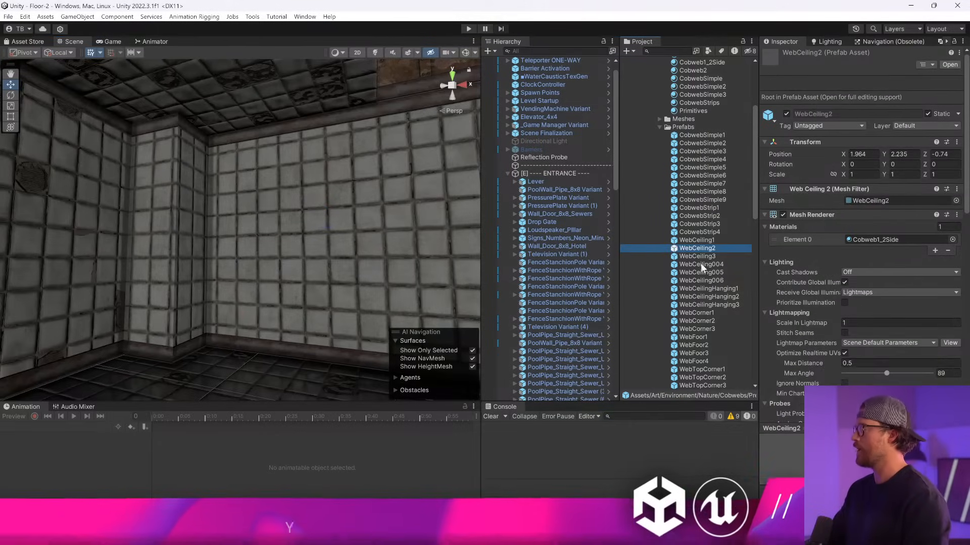
left_click(704, 281)
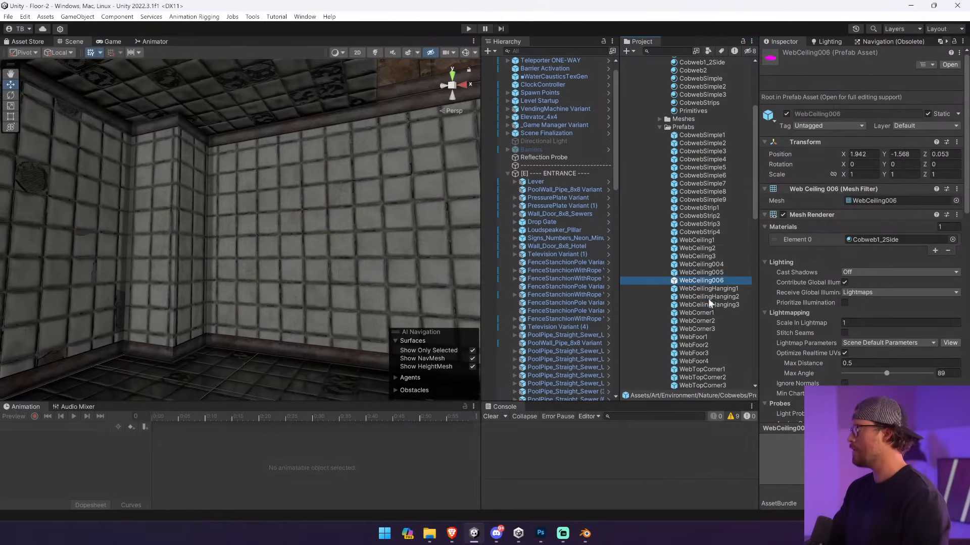
left_click(708, 298)
left_click(709, 320)
left_click(708, 313)
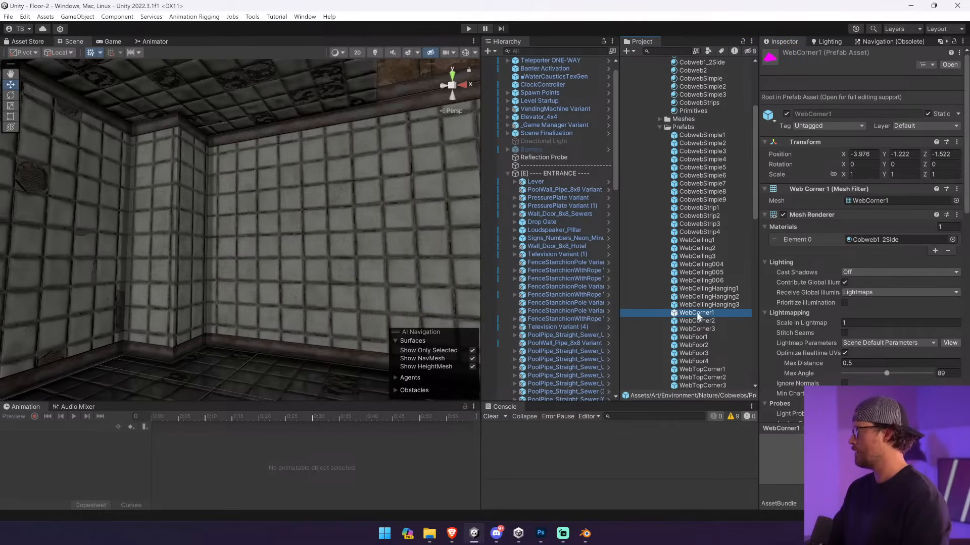
- Place WebCorner1 near the room's ceiling and rotate it to about 38.17, 41.81, -111.99 to suit the corner
left_click_drag(695, 311, 209, 171)
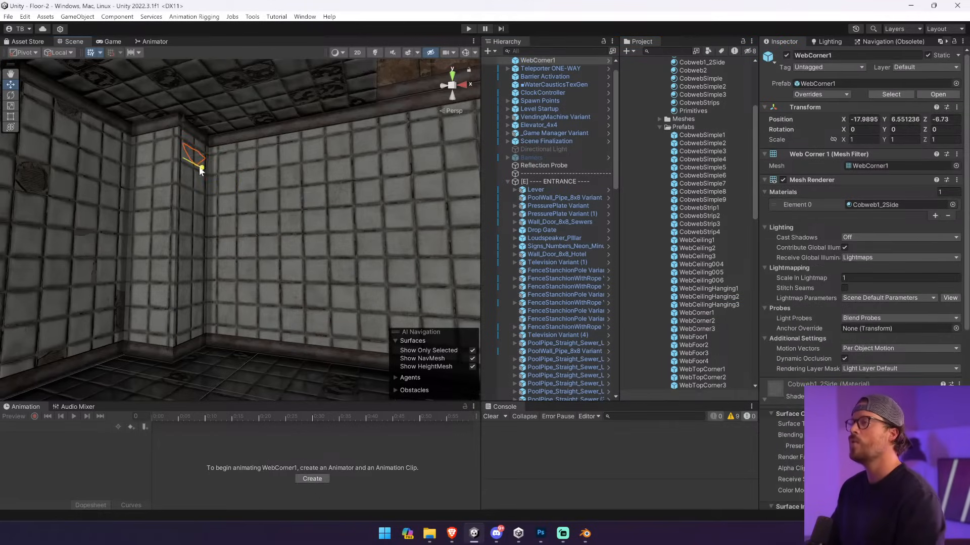
left_click_drag(196, 139, 194, 136)
right_click_drag(194, 136, 83, 100)
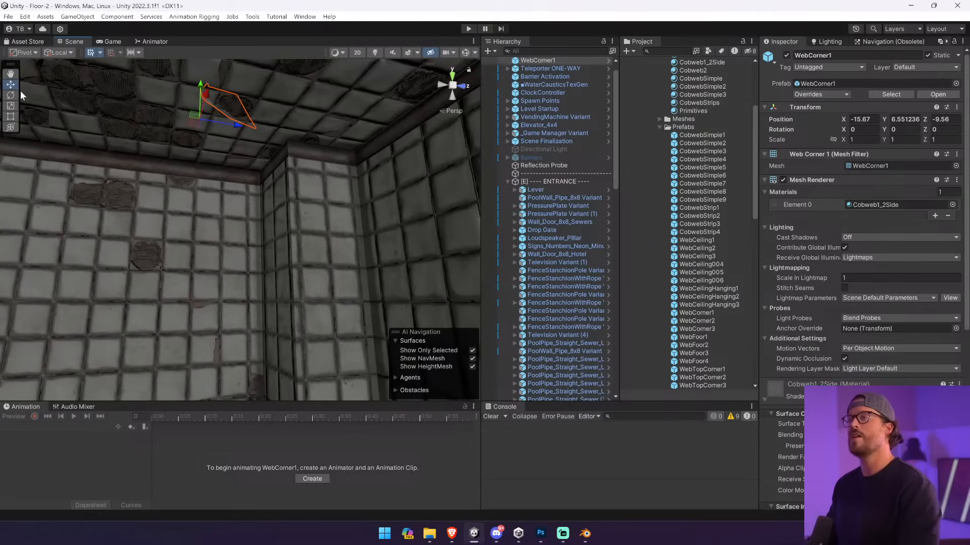
left_click(16, 94)
left_click_drag(167, 110, 270, 211)
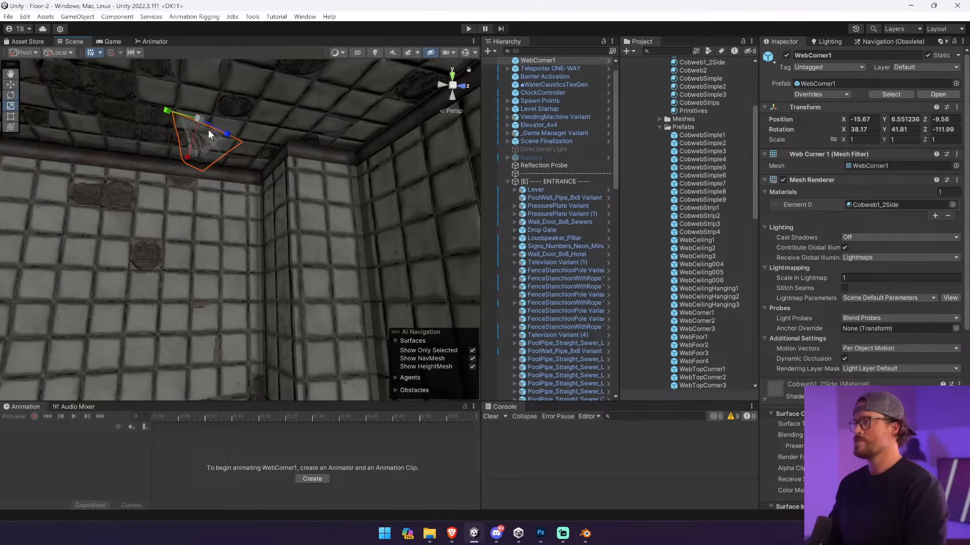
- Enlarge WebCorner1 and fit it into the upper wall corner at about X -16.98, Y 7.87, Z -6.86
left_click_drag(198, 118, 278, 85)
left_click(22, 90)
left_click(14, 86)
right_click_drag(171, 96, 291, 166)
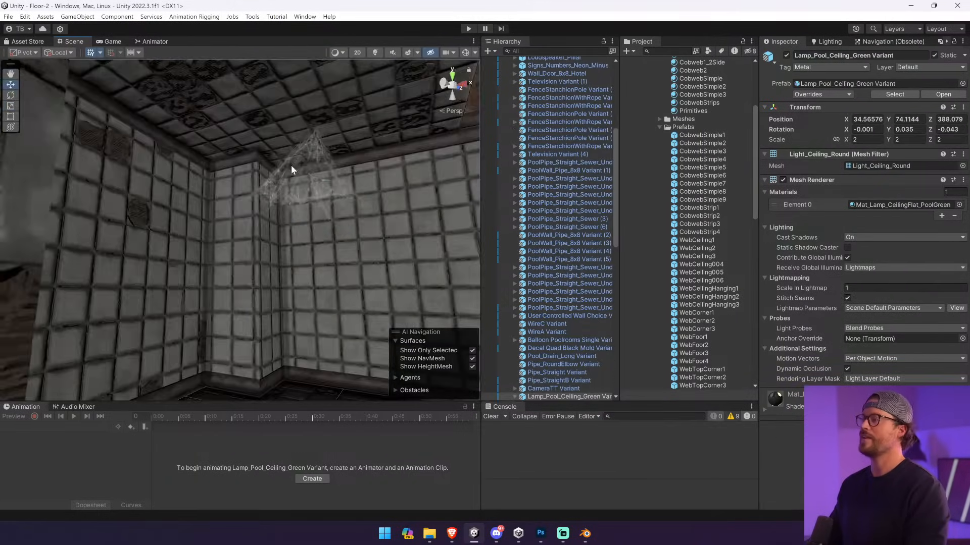
left_click(292, 171)
left_click_drag(307, 133, 314, 173)
- Set WebCorner1's scale to 4 on all three axes and check the cobweb in play mode
left_click(860, 140)
type("4")
key("Tab")
type("4")
key("Tab")
type("4")
left_click(469, 29)
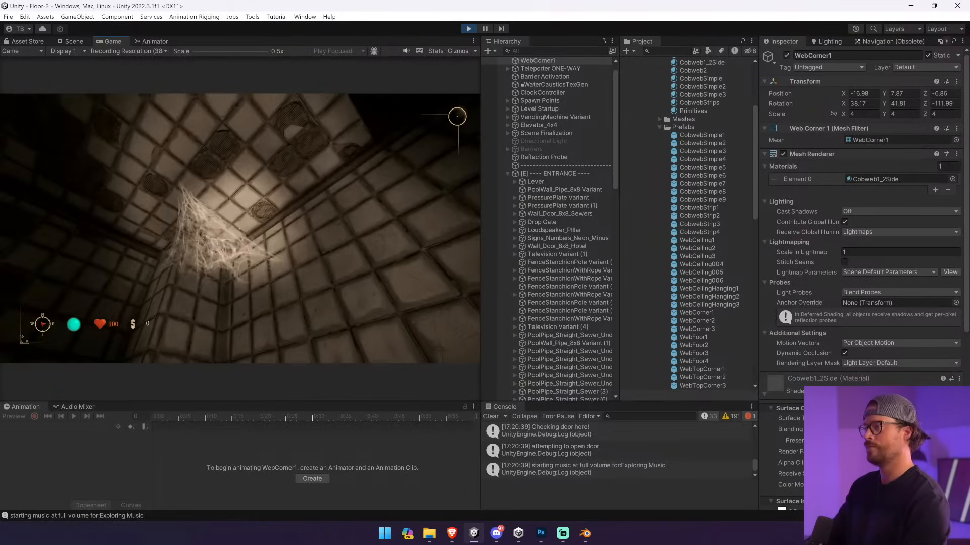
key("ctrl+p")
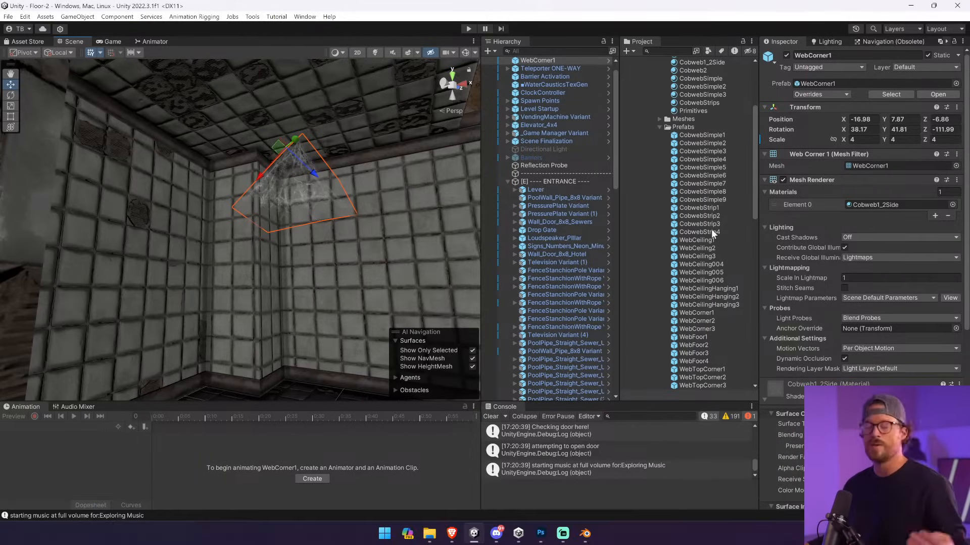
- Set the scale of all cobweb prefabs from CobwebSimple1 to WebWall3 to 4 on X, Y and Z
scroll(711, 229, "down", 2)
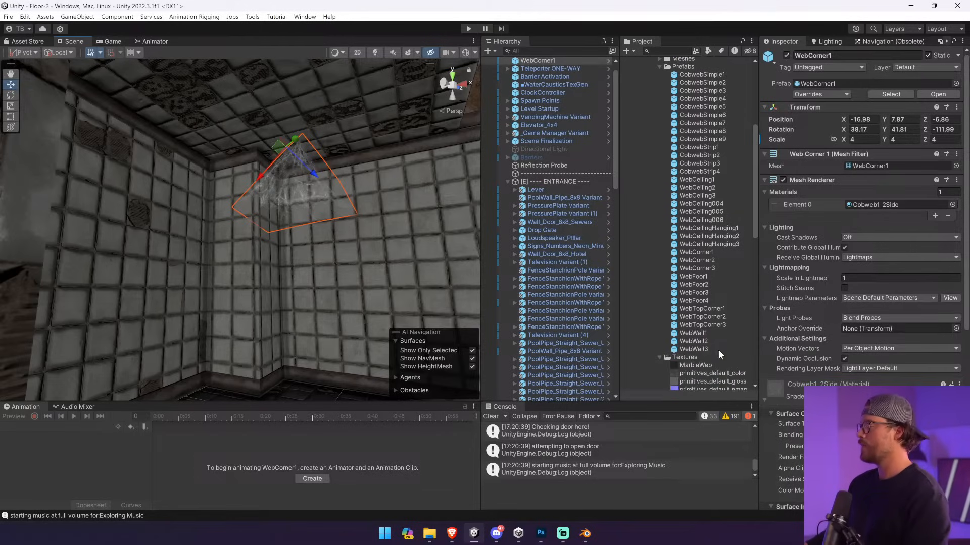
left_click(717, 349)
left_click(698, 75, "shift")
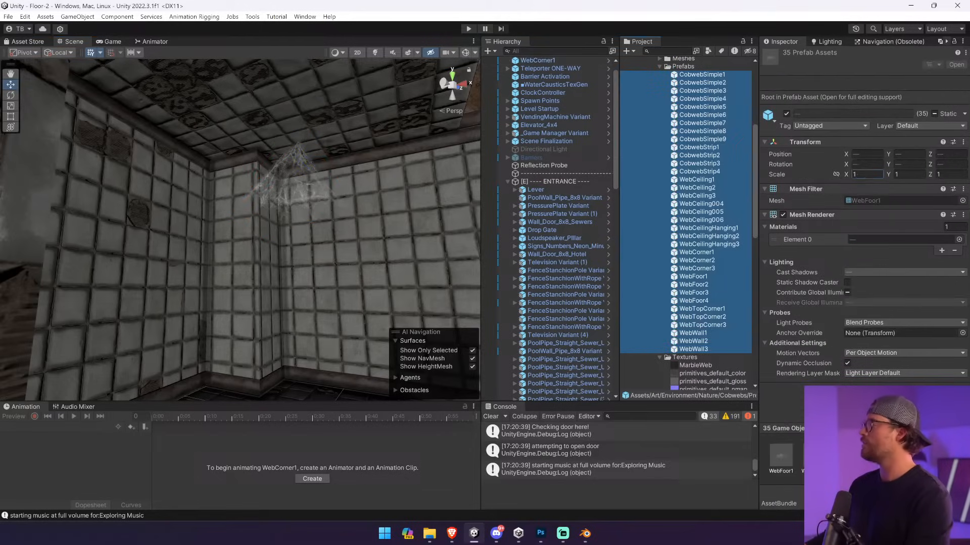
left_click(866, 175)
type("4")
key("Tab")
type("4")
key("Tab")
type("4")
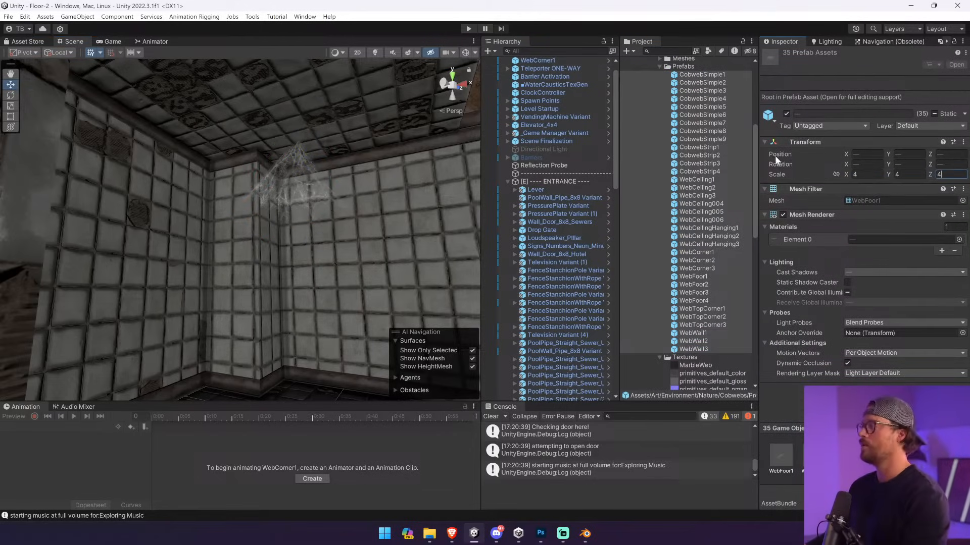
- Place a WebCeiling004 cobweb beside the corner web under the ceiling and rotate it to -135° about X
left_click(697, 123)
left_click_drag(697, 179, 333, 228)
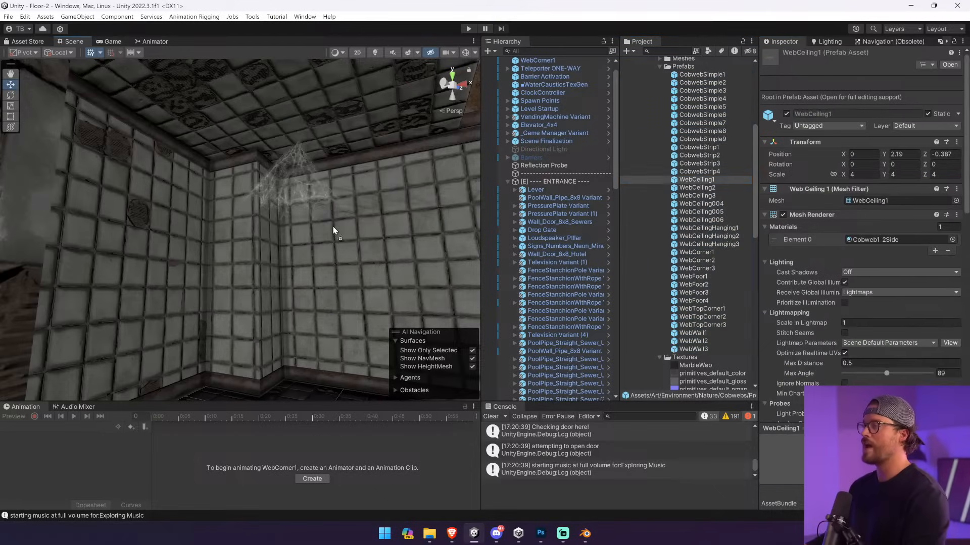
left_click_drag(329, 273, 335, 296)
right_click_drag(335, 296, 304, 320)
left_click_drag(298, 168, 325, 92)
right_click_drag(326, 92, 281, 184)
left_click_drag(254, 250, 284, 135)
left_click(10, 95)
left_click_drag(227, 191, 5, 100)
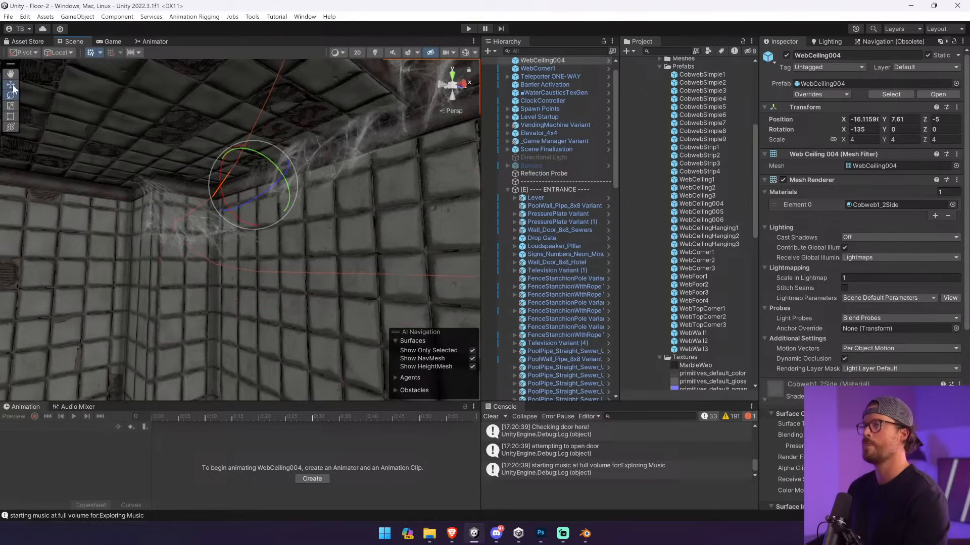
- Move WebCeiling004 up into the high corner near the black pipes, at about X -13.96, Y 13.69, Z -5.88
left_click(11, 85)
right_click_drag(229, 179, 238, 183)
left_click_drag(225, 206, 200, 220)
right_click_drag(218, 169, 361, 172)
right_click_drag(263, 212, 187, 197)
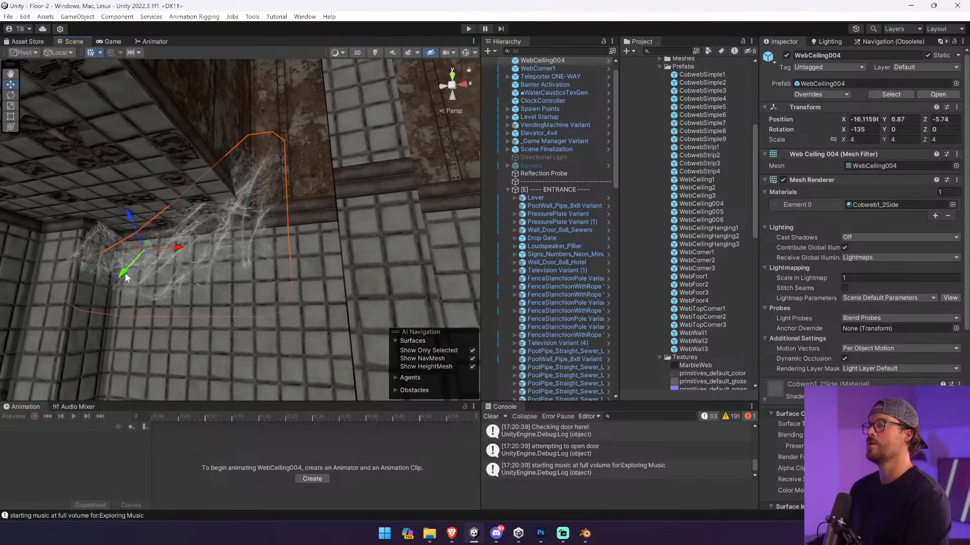
left_click_drag(125, 277, 235, 129)
right_click_drag(235, 129, 255, 121)
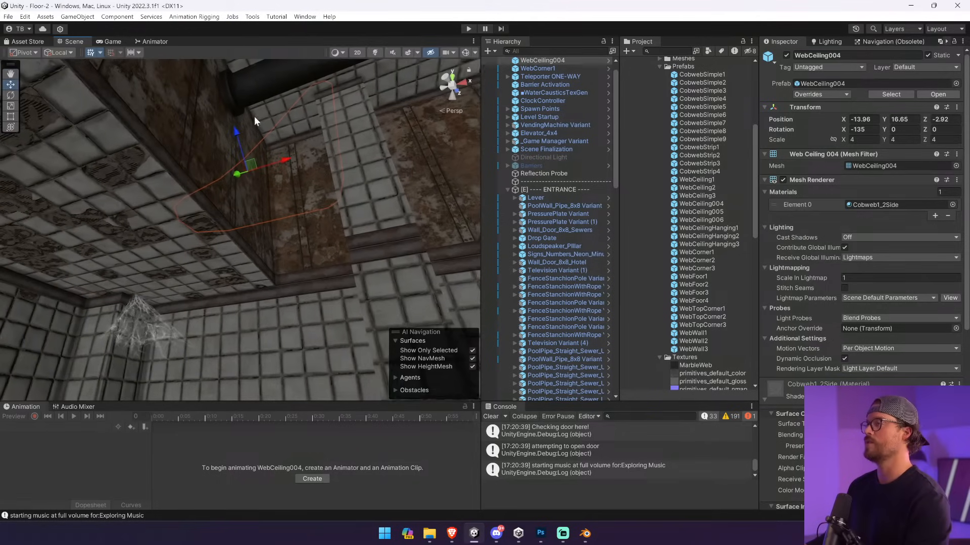
left_click_drag(237, 173, 210, 186)
left_click(384, 174)
right_click_drag(384, 174, 279, 159)
left_click(275, 156)
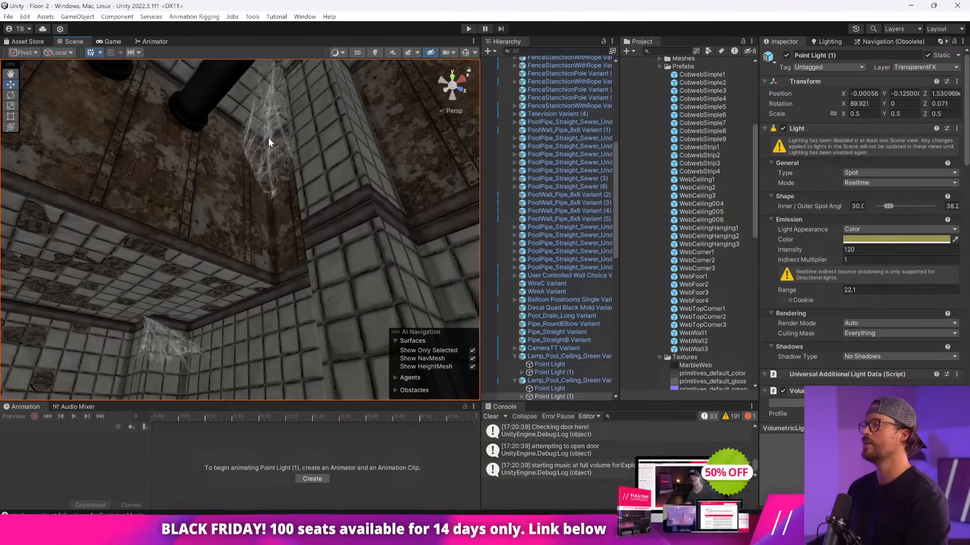
- Rotate WebCeiling004 to about -25° about Z and reposition it at about X -12.77, Y 11.88, Z -7.69
left_click(269, 141)
key("e")
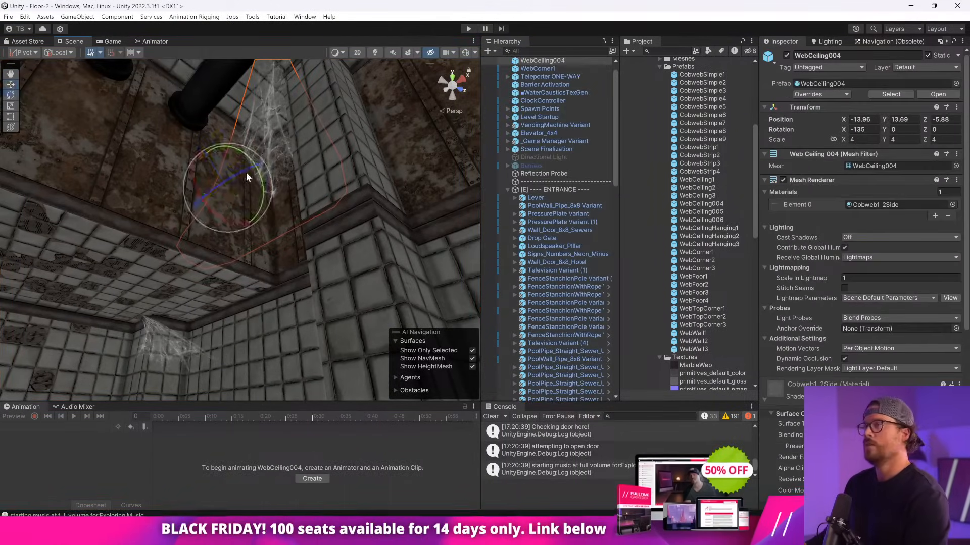
left_click_drag(247, 177, 191, 185)
key("w")
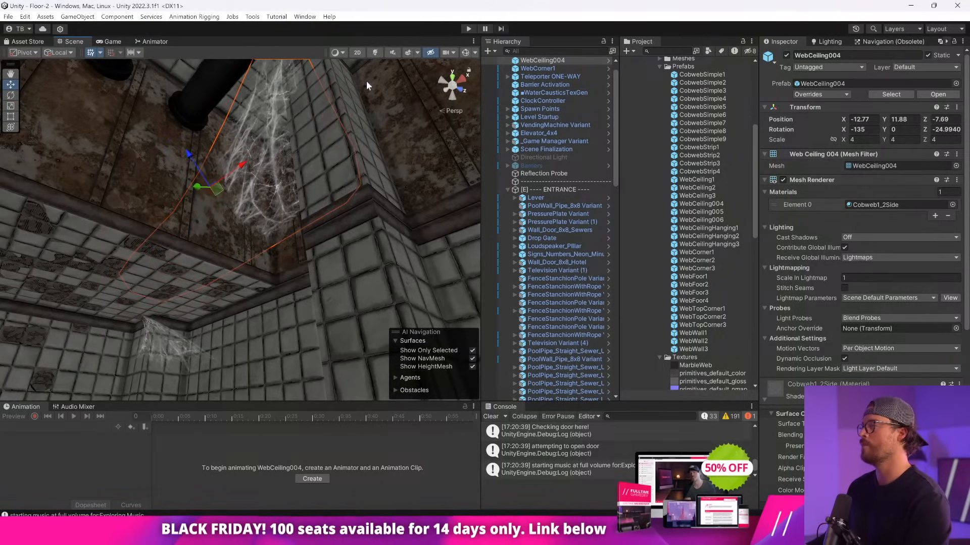
- Check the placed WebCeiling004 cobweb in the entrance area in play mode
left_click(468, 29)
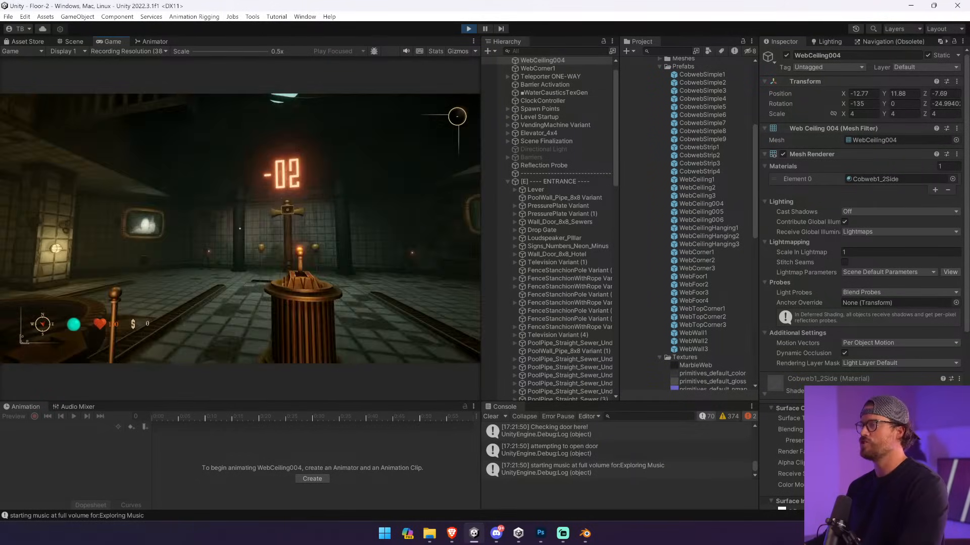
key("ctrl+p")
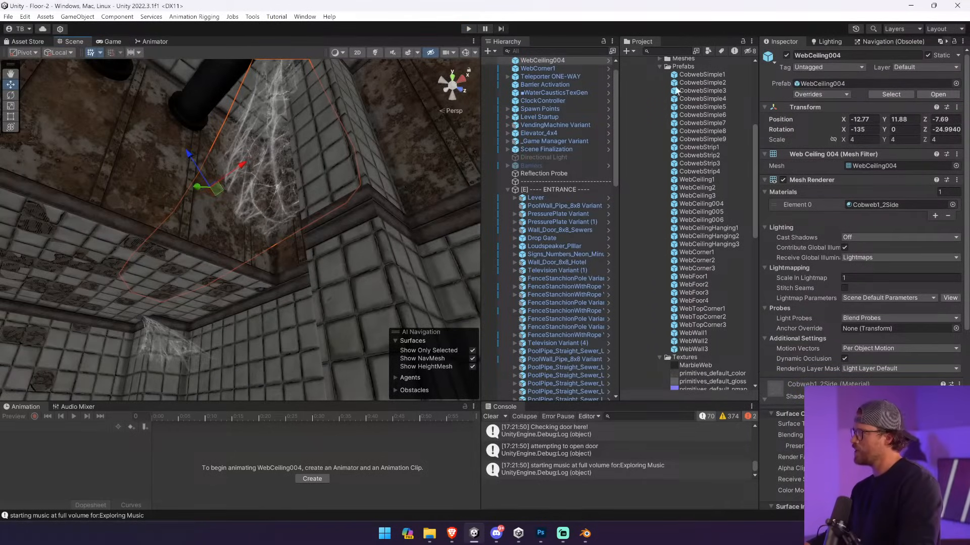
- Turn Cast Shadows off for all cobweb prefabs from CobwebSimple1 to WebWall3
left_click(691, 82)
left_click(691, 75)
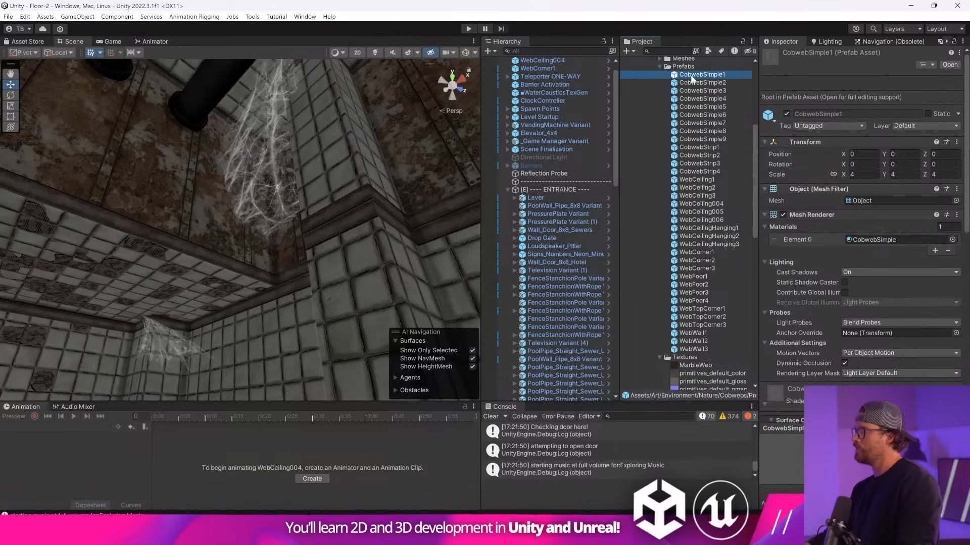
left_click(693, 349, "shift")
left_click(871, 272)
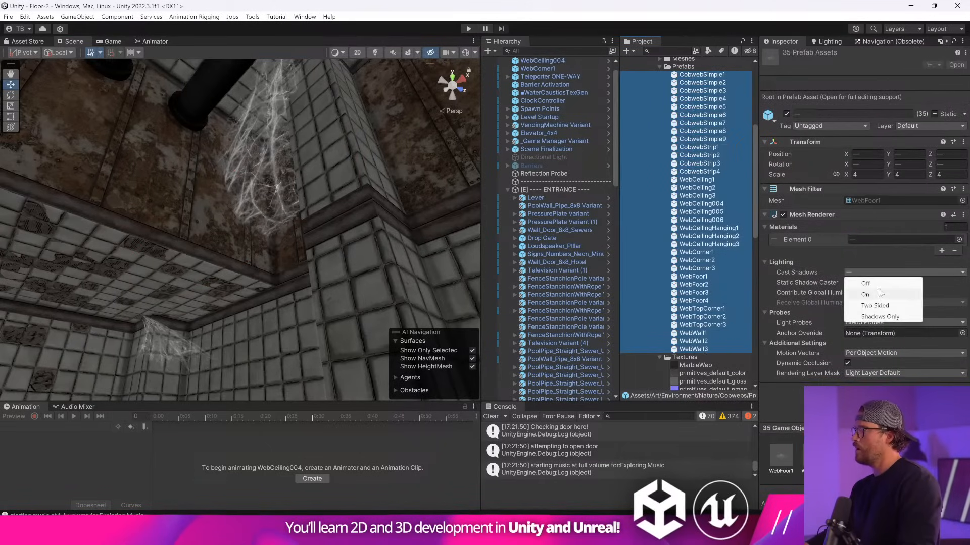
left_click(892, 290)
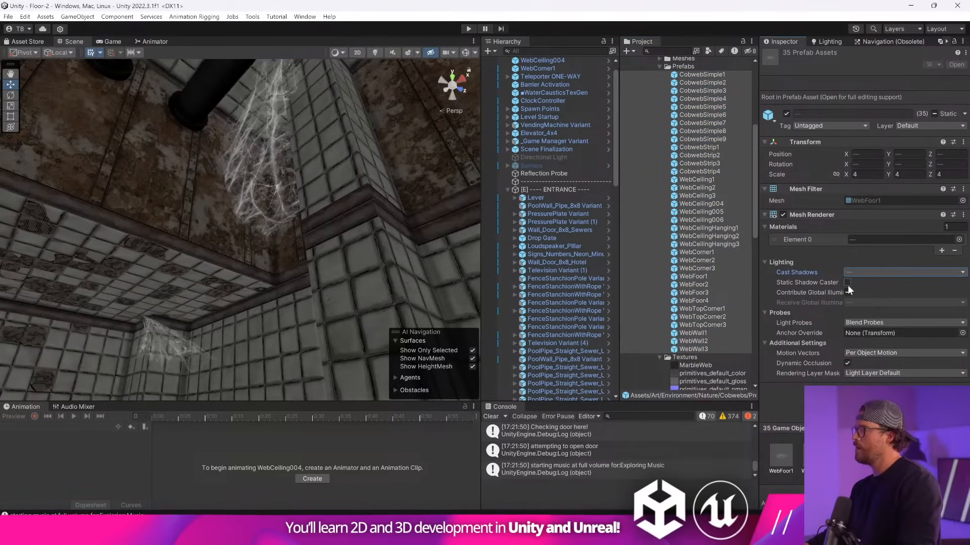
left_click(888, 277)
left_click(865, 295)
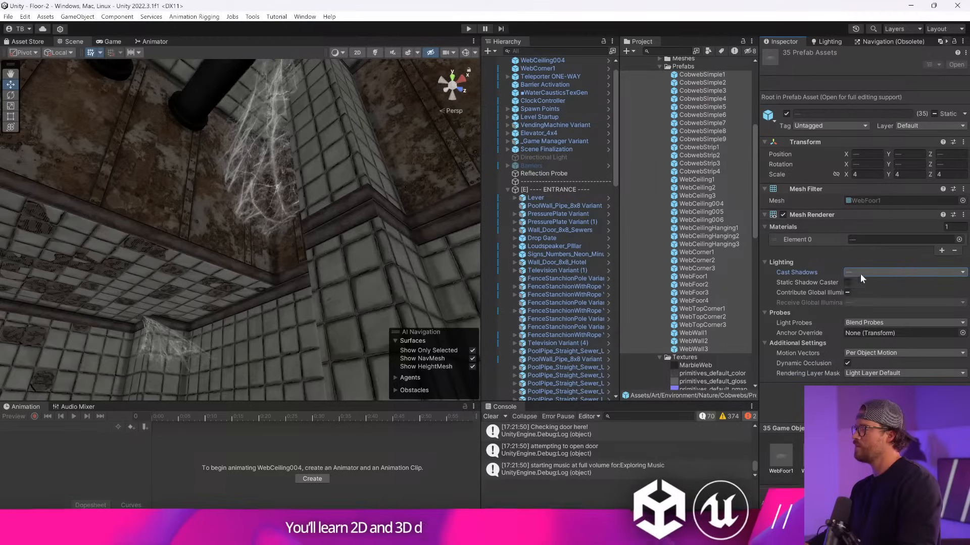
left_click(859, 274)
left_click(863, 282)
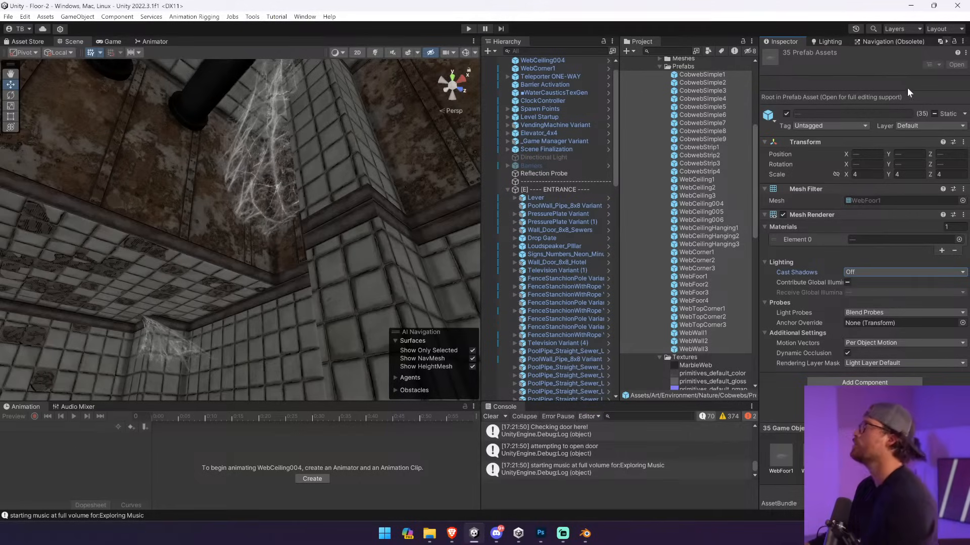
- Mark all the selected cobweb prefabs as Static
left_click(934, 113)
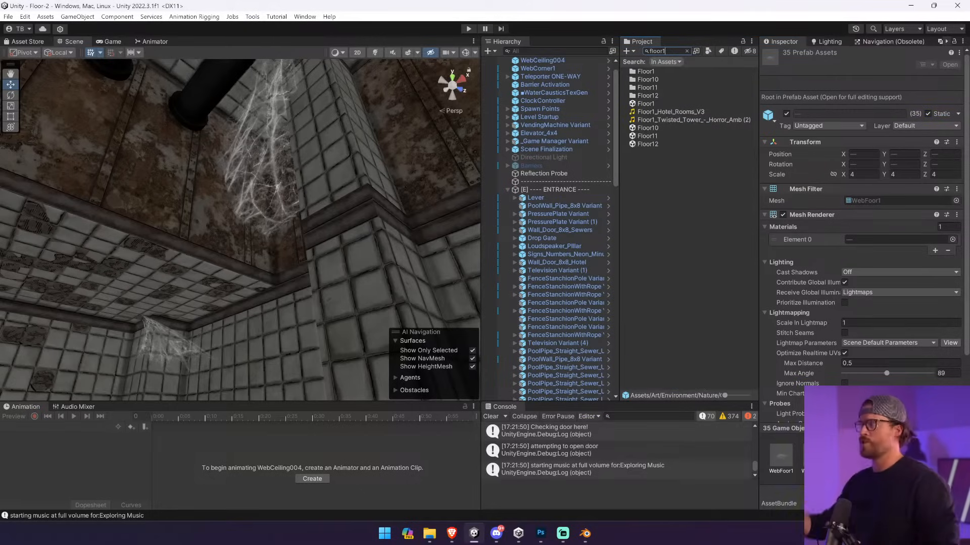
- Open the Floor1 scene without saving the Floor-2 changes and look over its entrance area
double_click(677, 103)
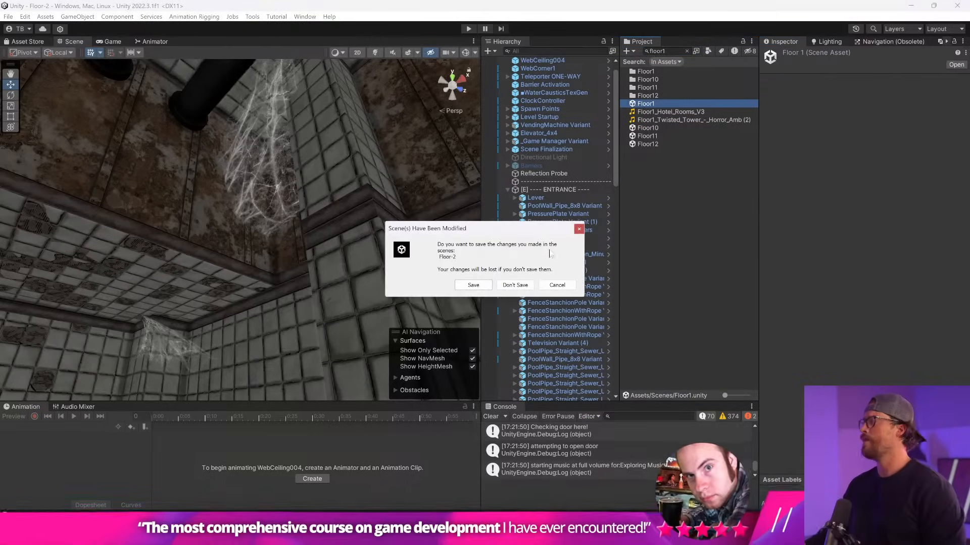
left_click(515, 285)
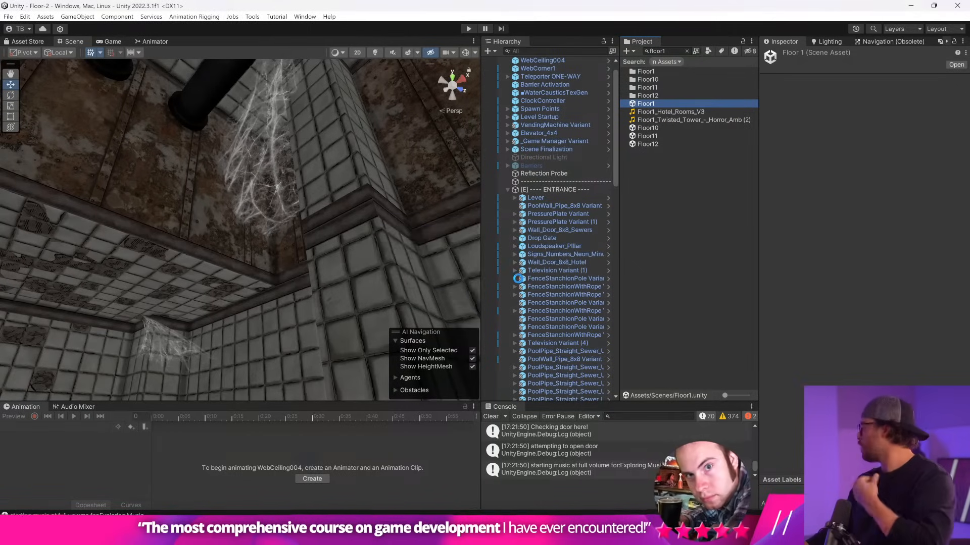
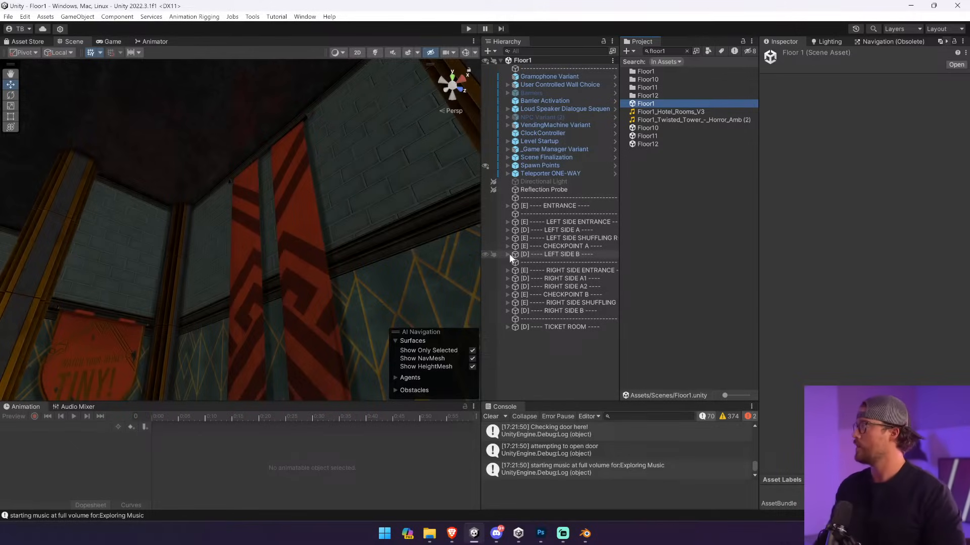
right_click_drag(295, 313, 266, 301)
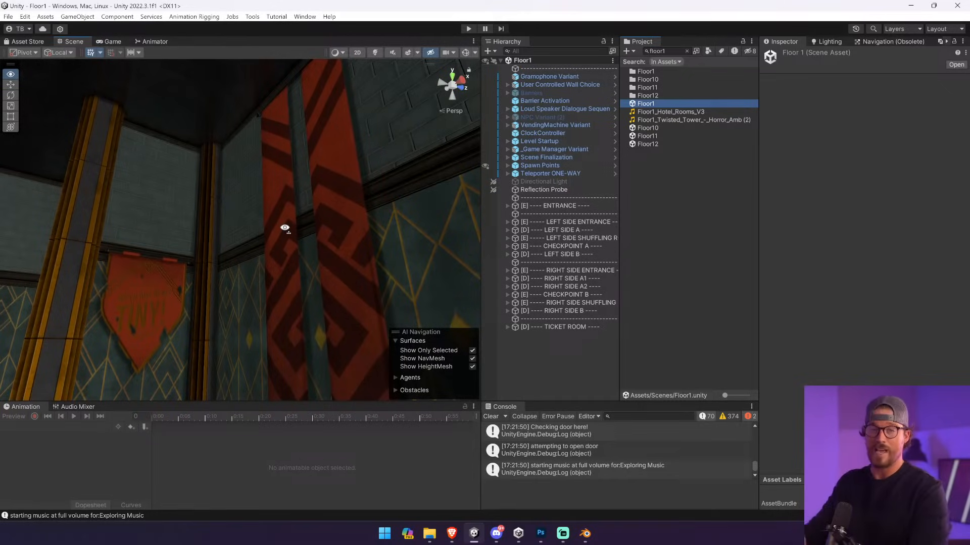
right_click_drag(285, 228, 285, 232)
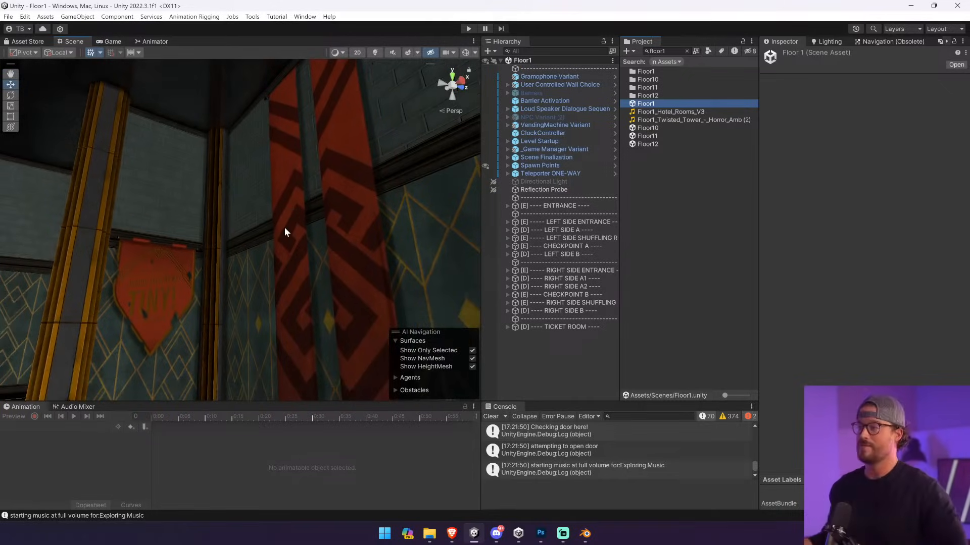
right_click_drag(242, 162, 195, 253)
left_click(298, 218)
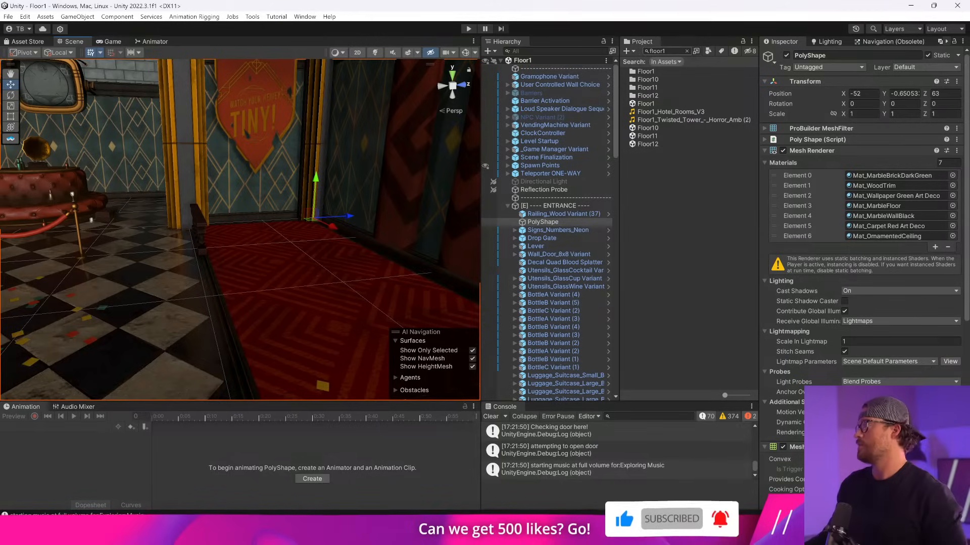
- Search the project for "Cobweb", reveal the Cobwebs folder's contents, and check the CobwebSimple and CobwebStrip prefabs
left_click(662, 51)
key("BackSpace")
type("Cobwe")
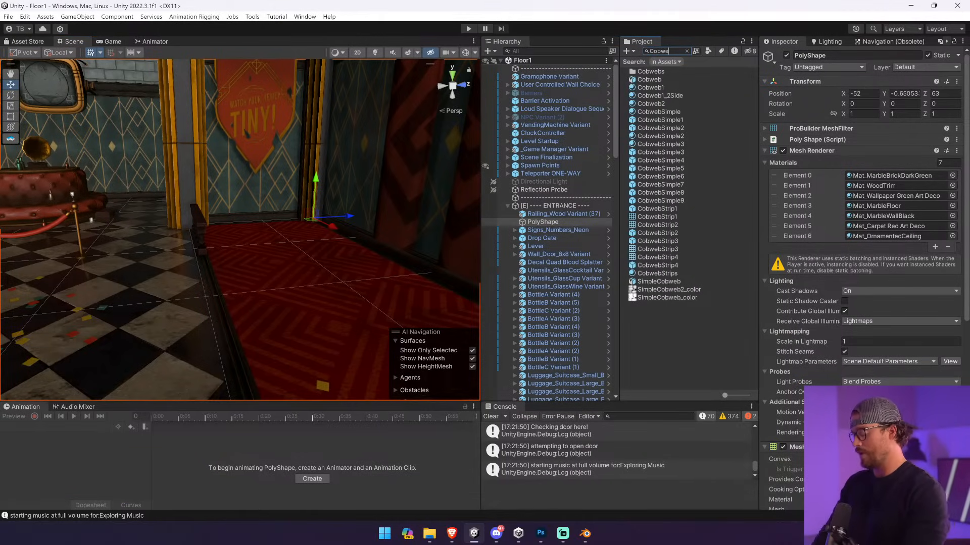
type("b")
left_click(669, 71)
left_click(686, 51)
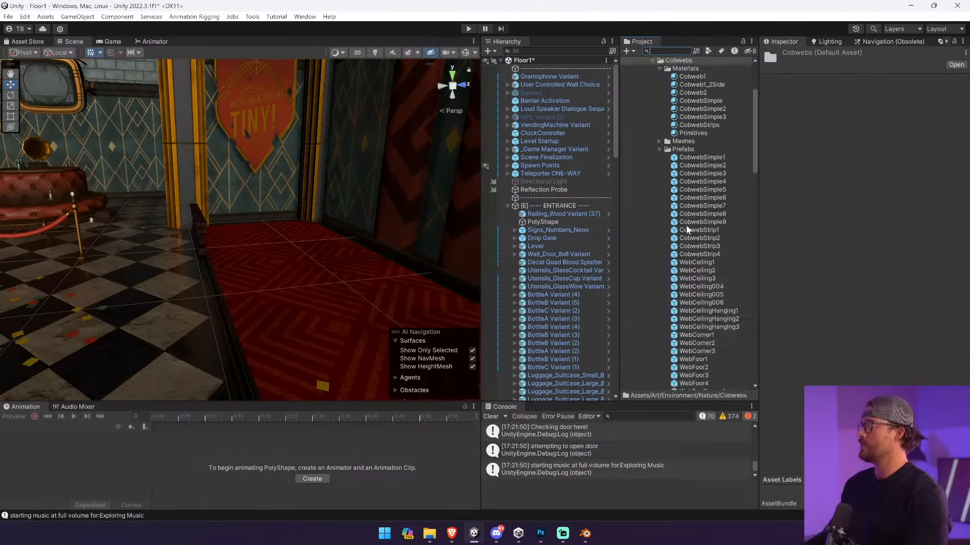
left_click(702, 206)
left_click(702, 248)
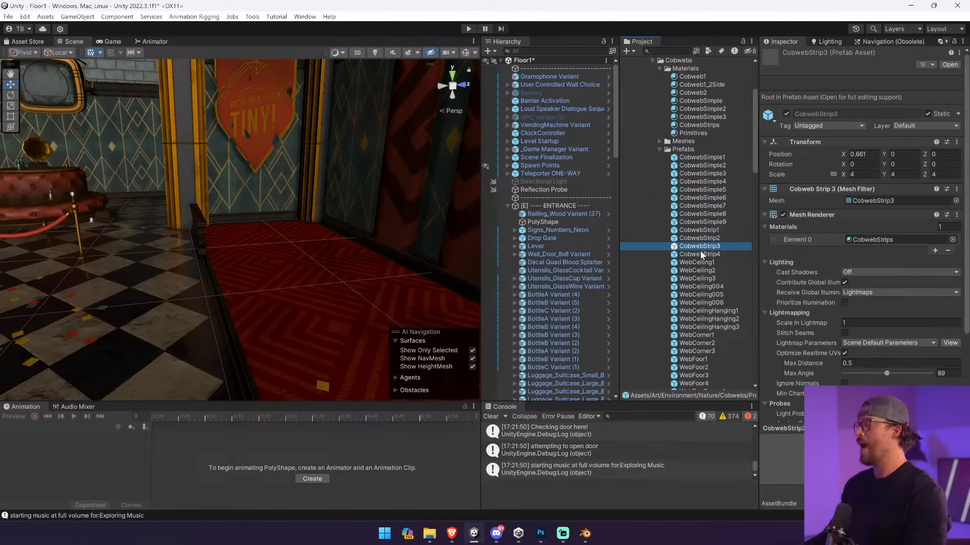
left_click(700, 238)
- Turn on effects and scene lighting in the scene view for the red-carpeted hallway
right_click_drag(360, 221, 117, 161)
left_click(407, 52)
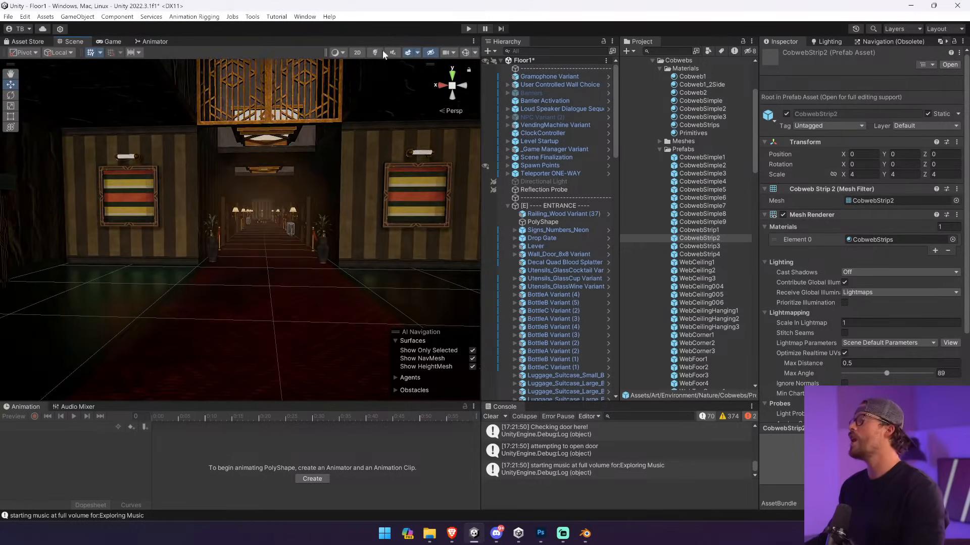
left_click(375, 52)
right_click_drag(343, 169, 316, 189)
- Place the CobwebSimple8 prefab in the red-carpeted hallway at about X -12.63, Y -1.91, Z -71.98
left_click(710, 213)
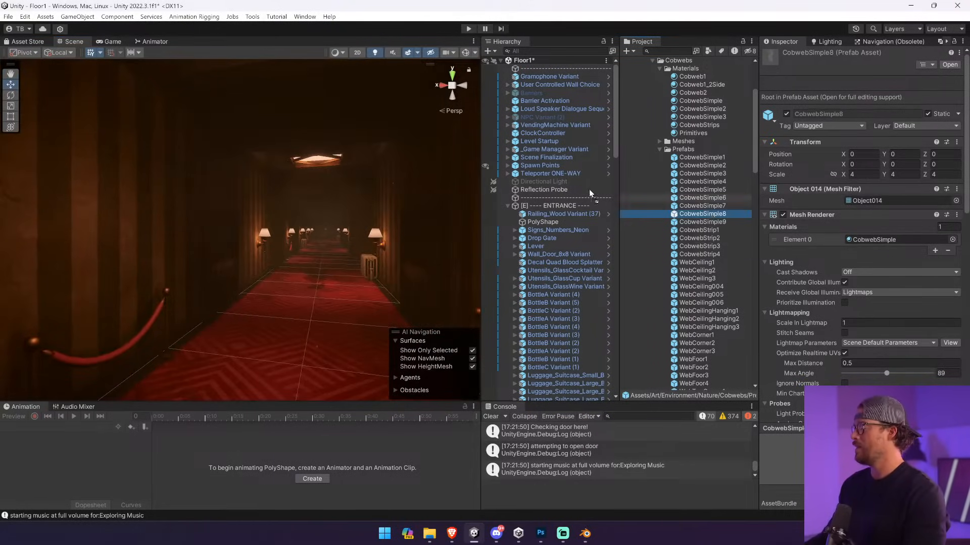
left_click_drag(589, 190, 210, 195)
left_click_drag(210, 238, 331, 326)
key("w")
right_click_drag(335, 317, 342, 303)
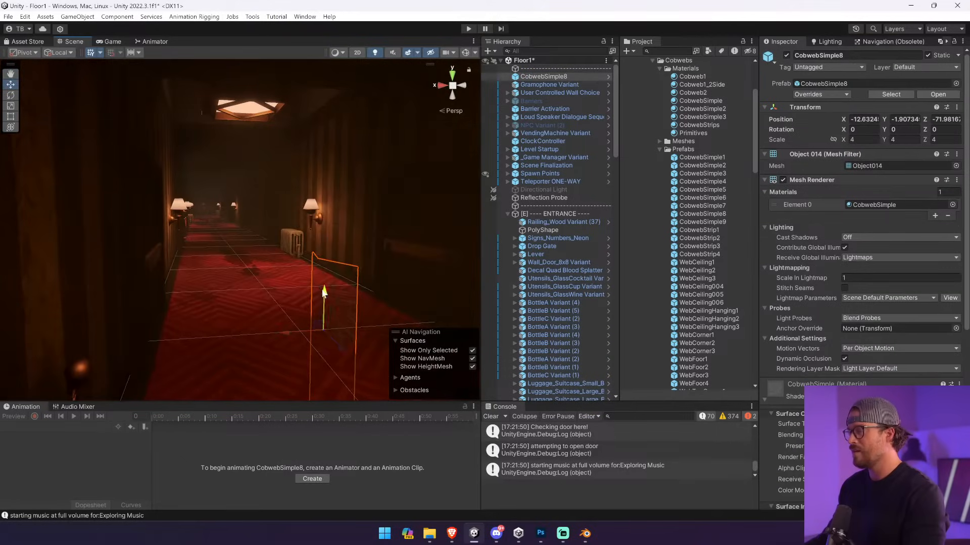
- Raise CobwebSimple8 to about Y 4.36 and rotate it to about -208.75° about Y
left_click_drag(323, 294, 357, 133)
key("w")
right_click_drag(333, 243, 359, 218)
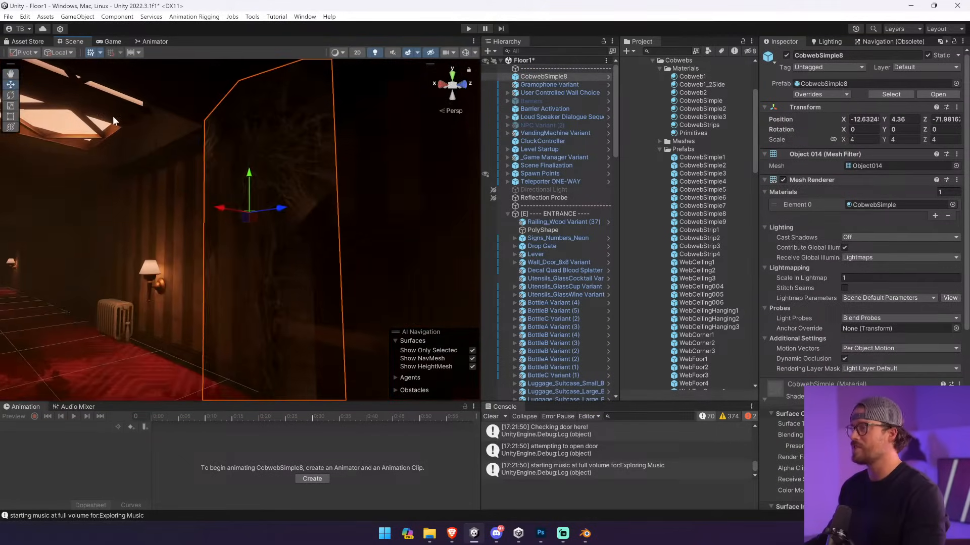
left_click(10, 94)
left_click_drag(289, 211, 571, 215)
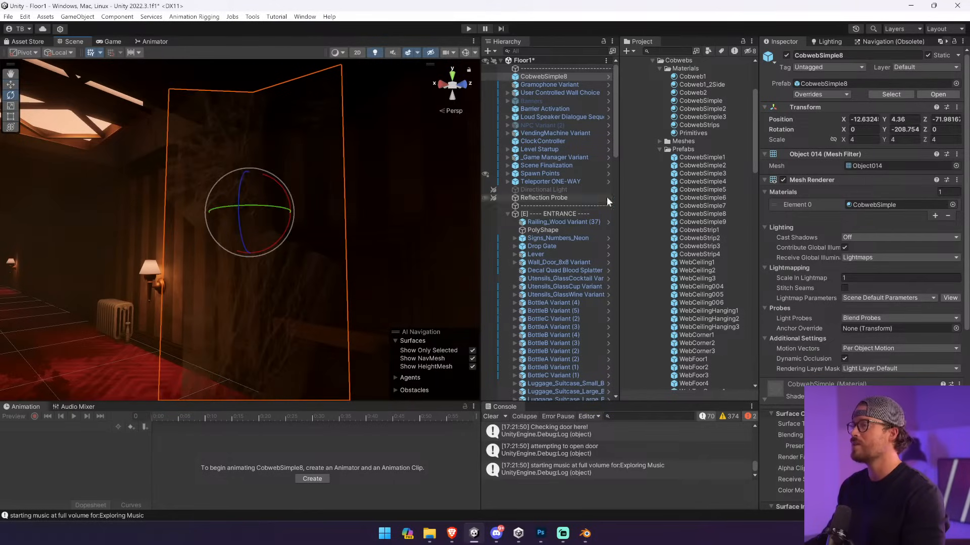
- Look through the CobwebSimple, CobwebStrip and WebCeiling prefabs and compare the materials they use
left_click(889, 94)
left_click(699, 221)
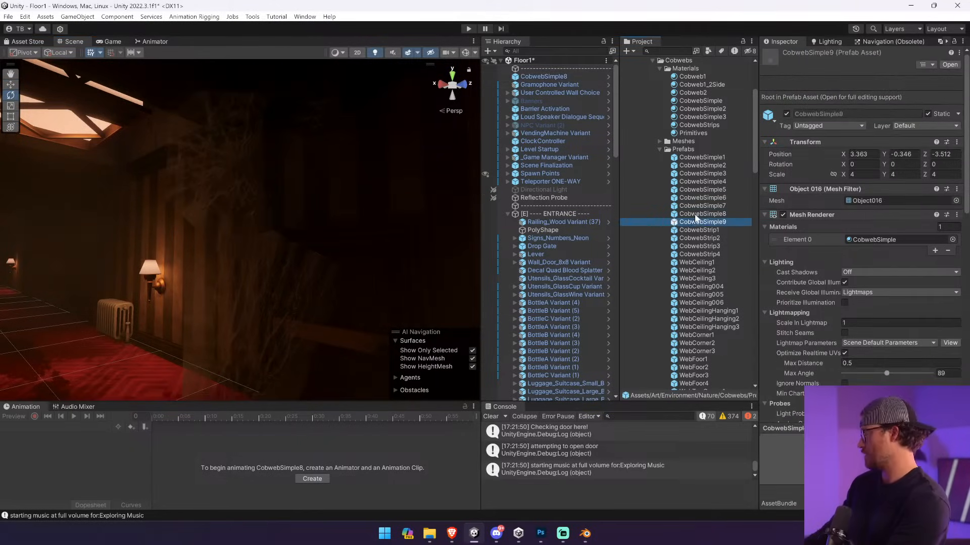
key("Up")
key("Up")
key("Up")
key("Up")
key("Up")
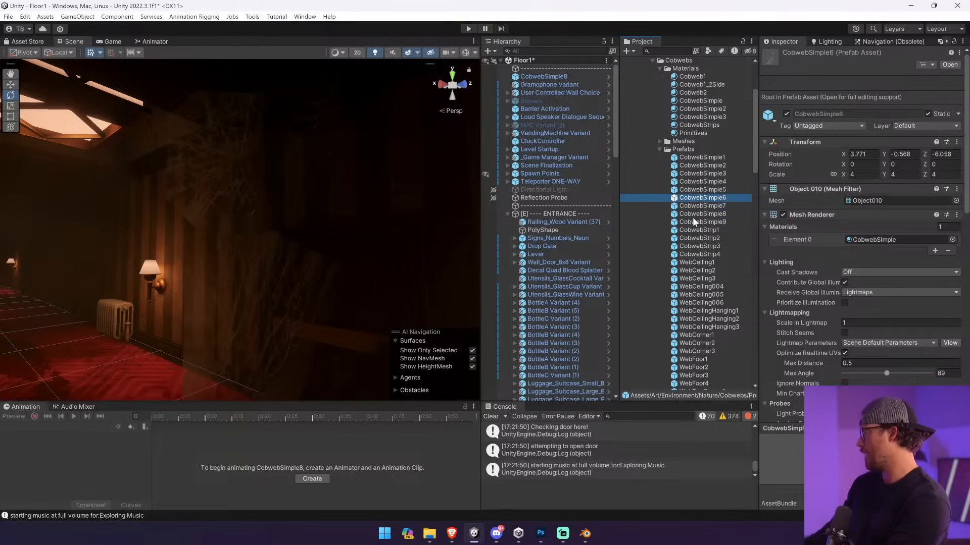
key("Up")
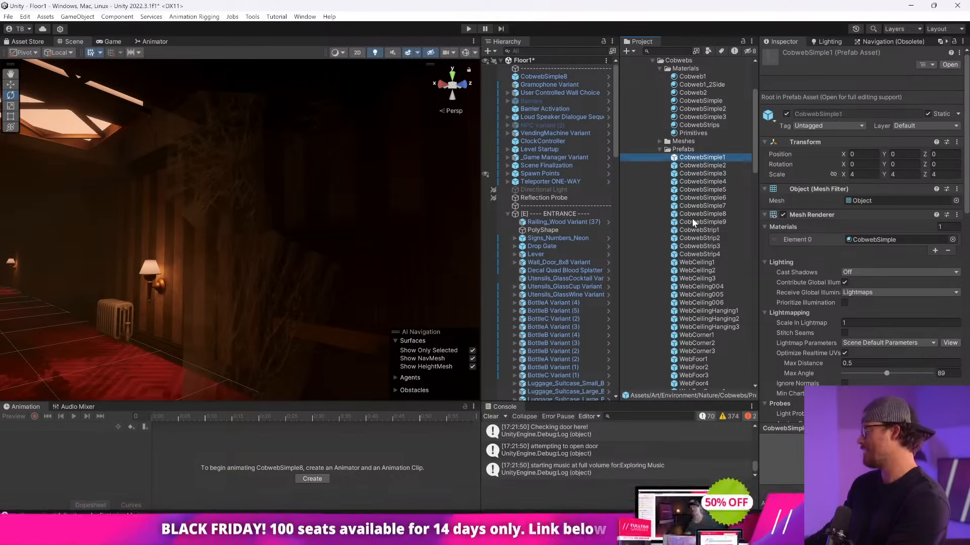
key("Down")
key("Down")
key("Down")
key("Down")
key("Down")
key("Down")
key("Down")
key("Down")
key("Down")
key("Down")
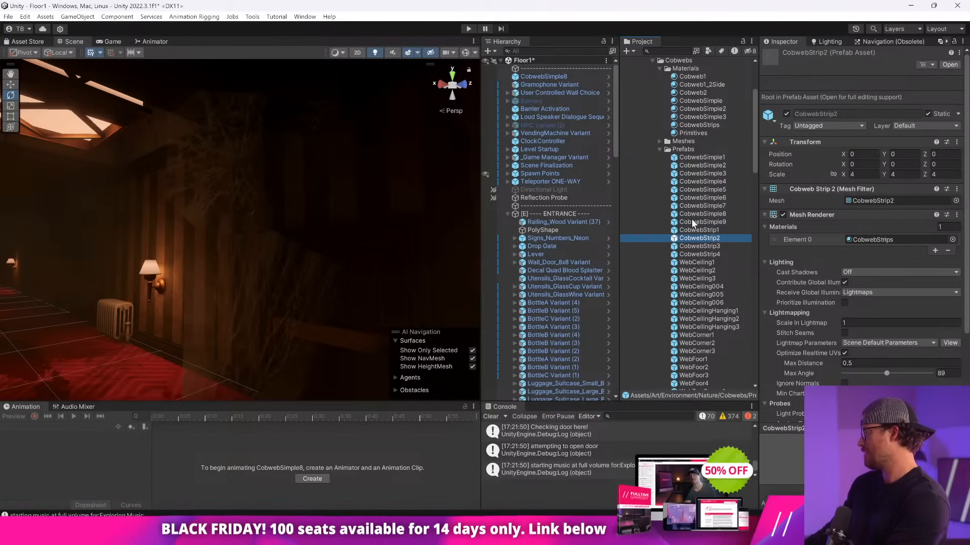
key("Down")
key("Down")
key("Down")
key("Down")
key("Down")
key("Down")
key("Down")
key("Down")
key("Down")
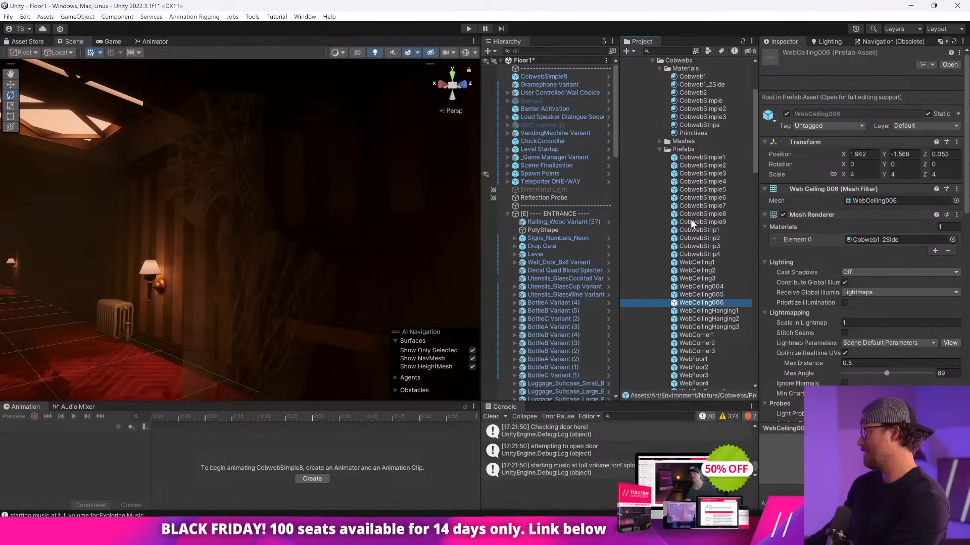
key("Down")
key("Down")
left_click(717, 157)
key("Down")
key("Down")
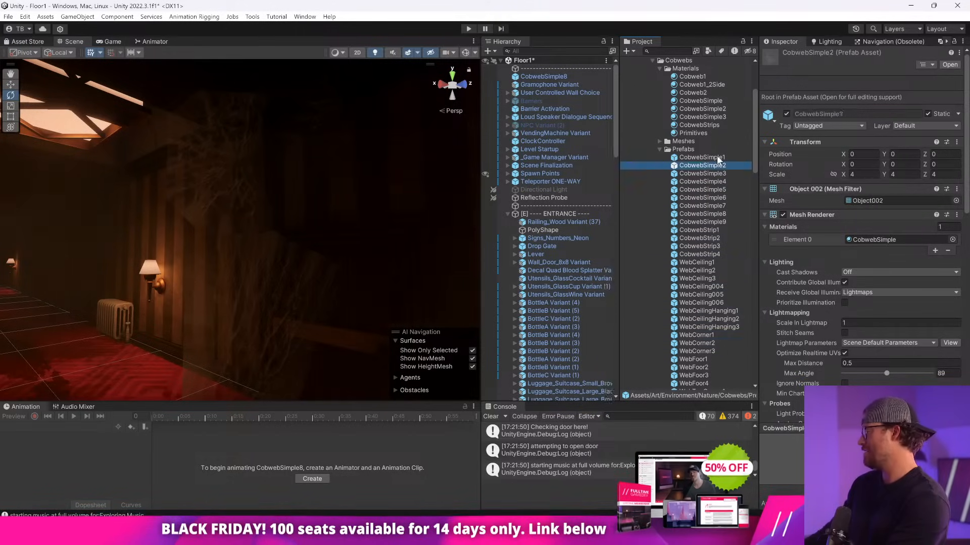
left_click(711, 157)
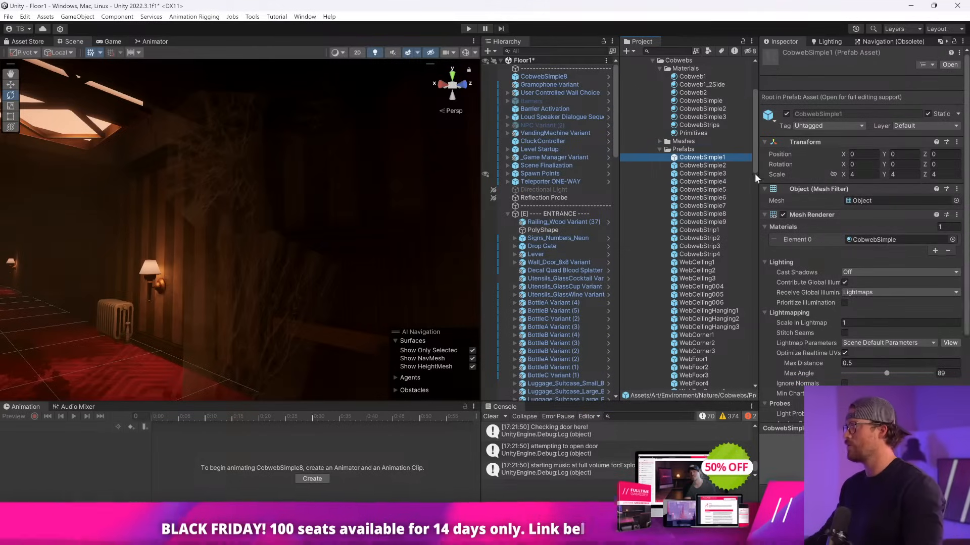
- Inspect the CobwebSimple material and locate its base map texture in the Cobwebs textures
left_click(921, 239)
left_click(723, 101)
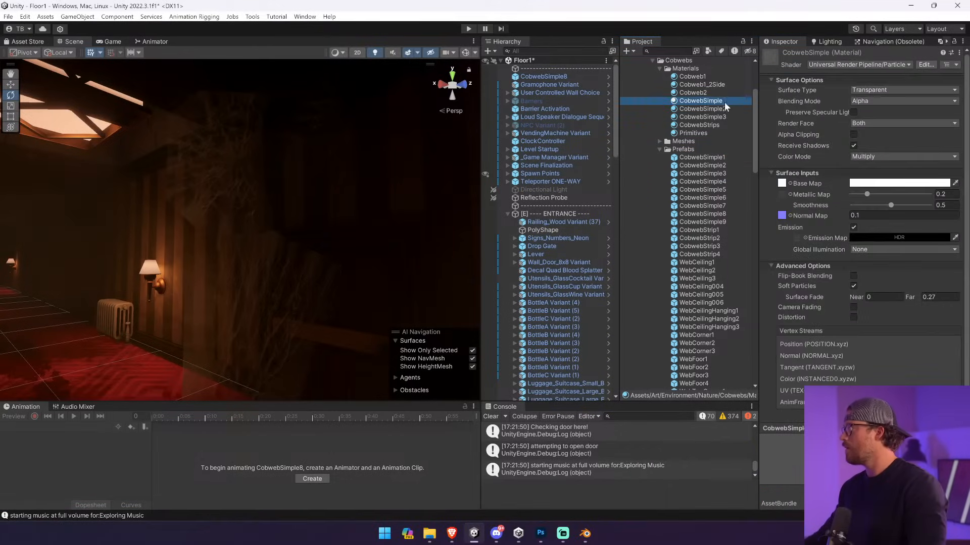
left_click(782, 184)
scroll(711, 282, "down", 3)
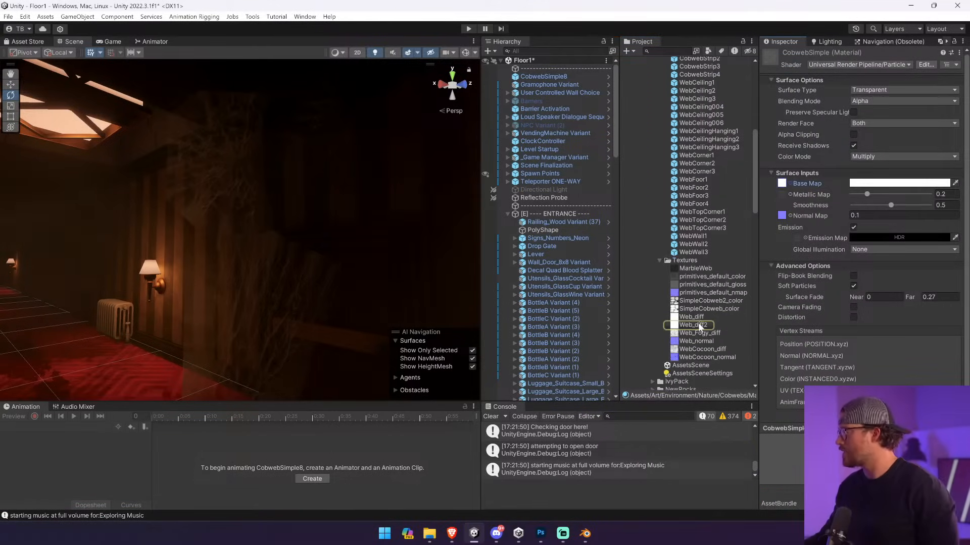
- Turn off effects and scene lighting in the scene view and examine the CobwebSimple8 cobweb up close
right_click_drag(303, 323, 431, 163)
left_click(409, 54)
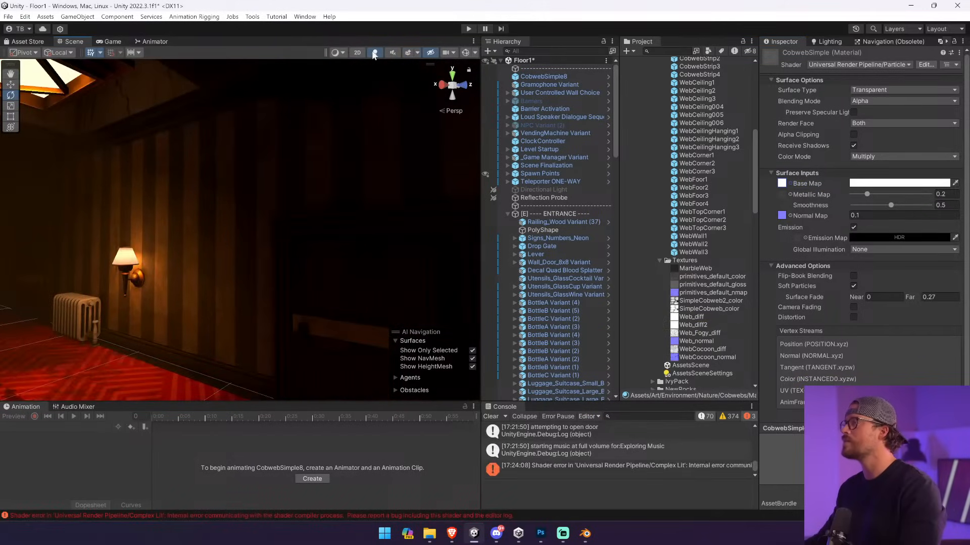
left_click(376, 54)
right_click_drag(323, 163, 905, 103)
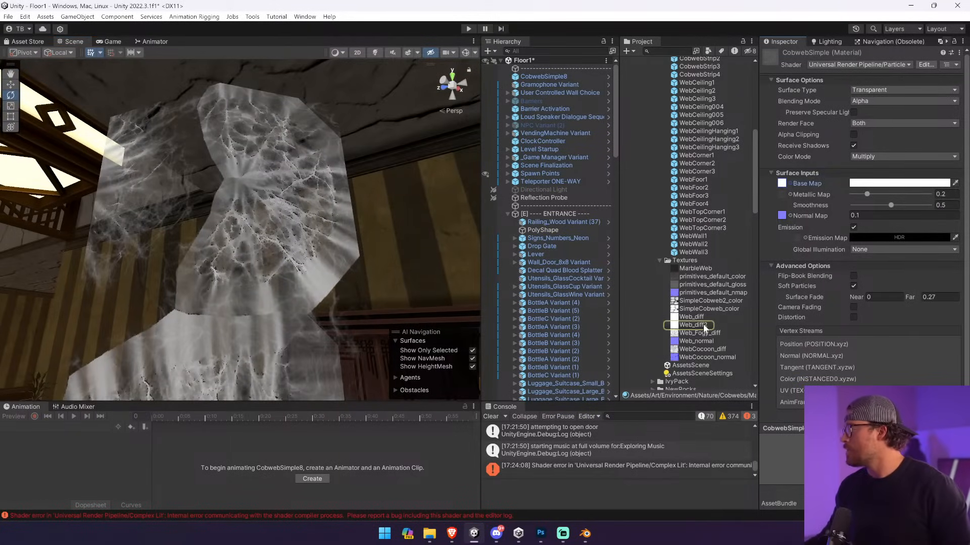
- Assign the SimpleCobweb_color texture as the CobwebSimple material's base map and check the cobweb in the hallway
left_click_drag(706, 306, 782, 183)
left_click_drag(283, 222, 283, 242, "alt")
key("f")
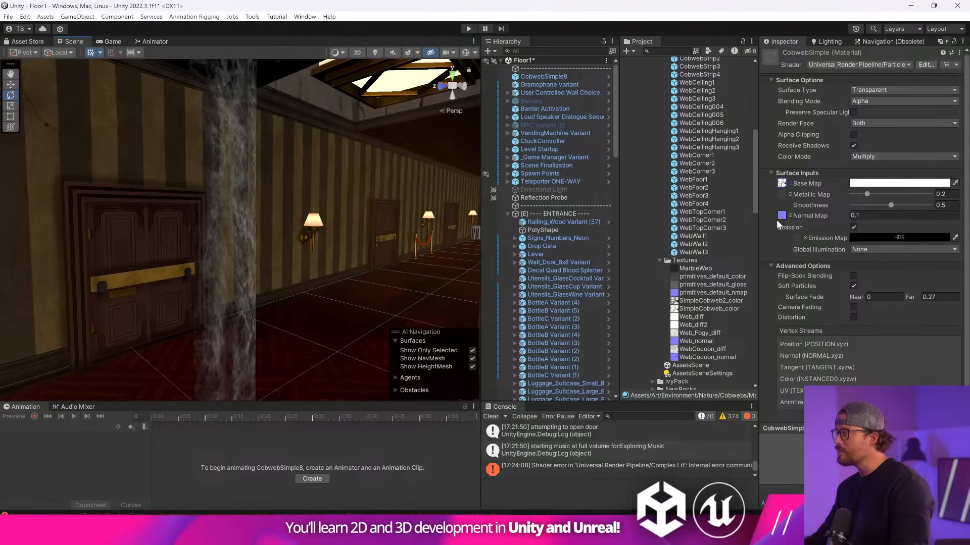
- Try Flip-Book Blending on the CobwebSimple material, switch it back off, and view the Color Mode options
left_click(854, 276)
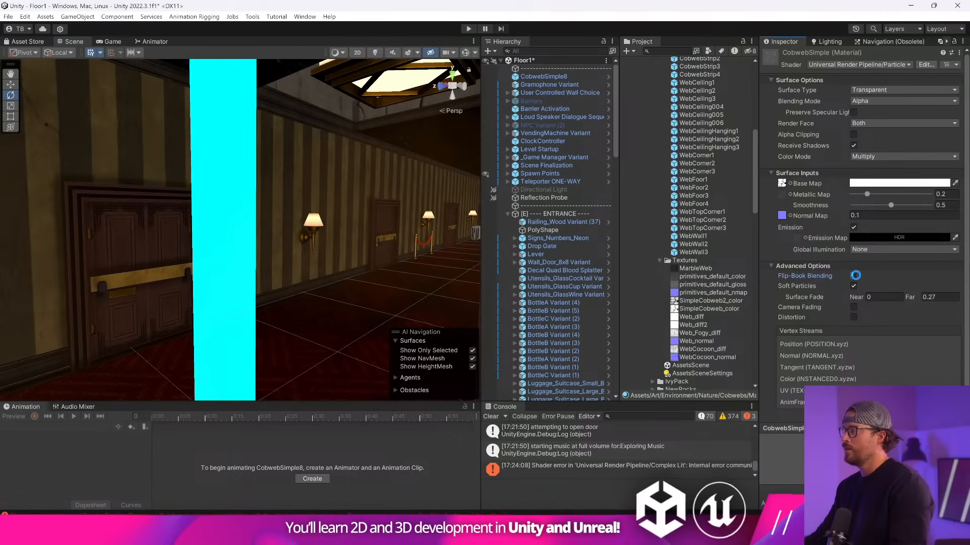
right_click_drag(411, 262, 417, 258)
key("f")
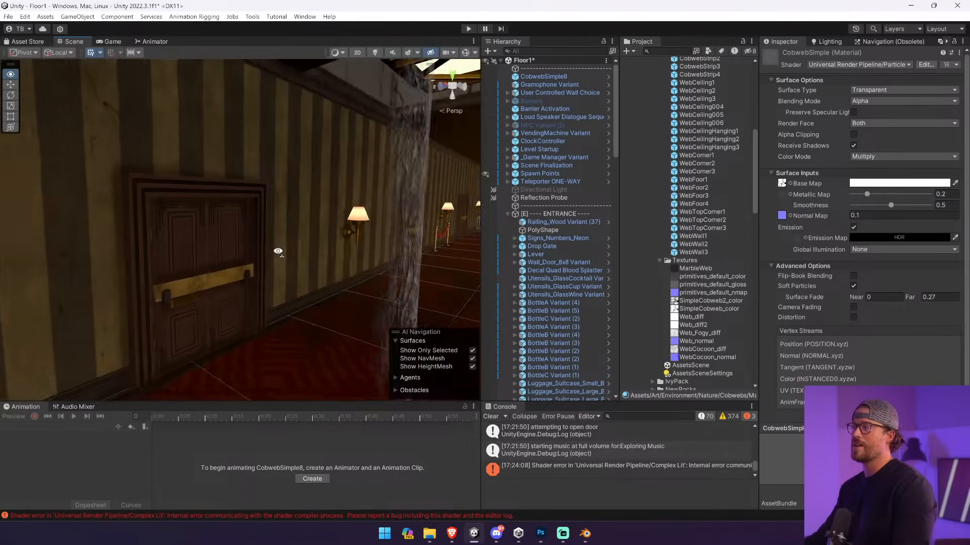
left_click(853, 275)
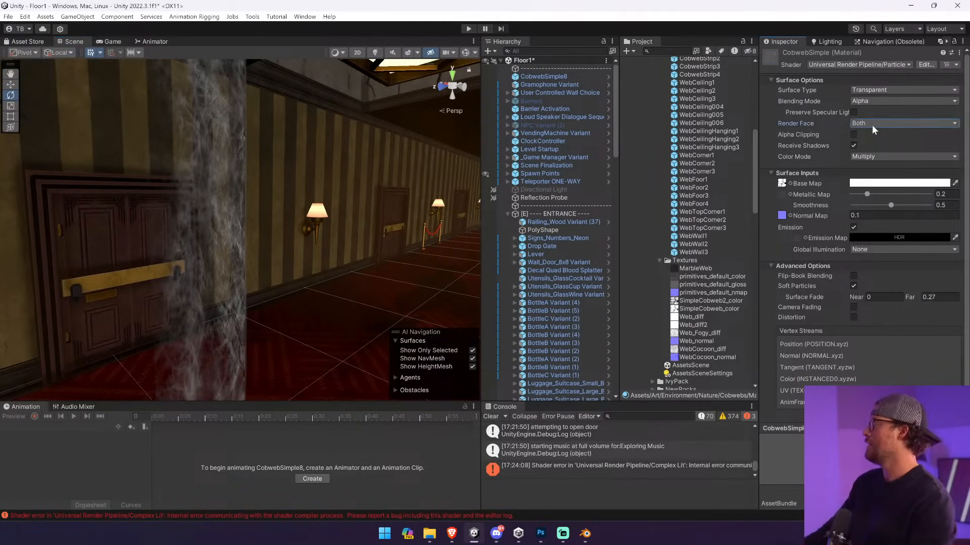
left_click(856, 156)
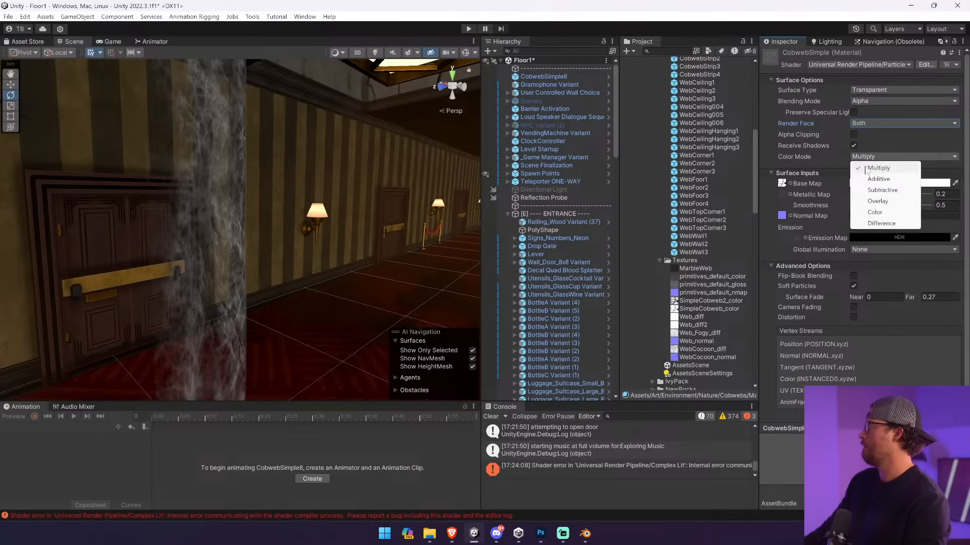
- Delete the CobwebSimple8 cobweb from the hallway
left_click(231, 199)
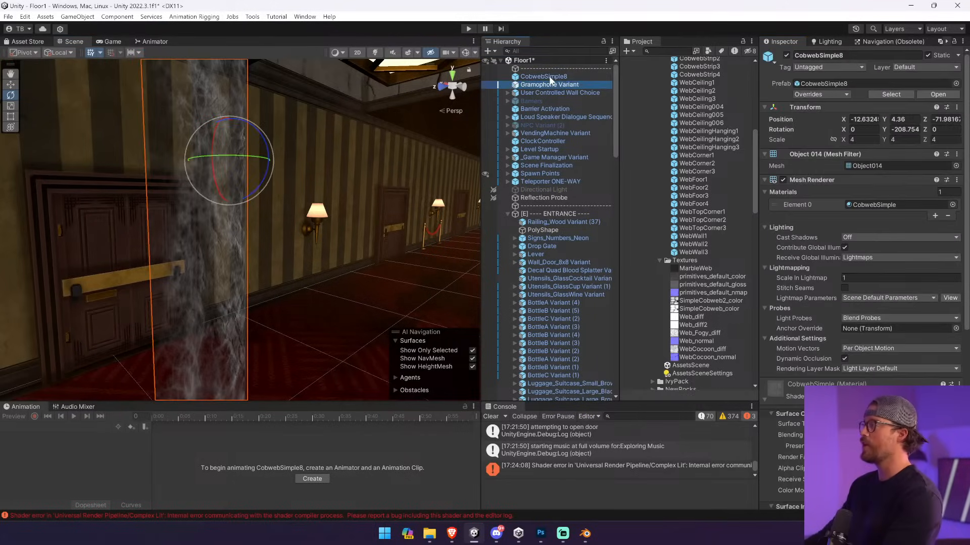
key("Delete")
- Look through the WebCeiling, WebCeilingHanging and WebCorner prefabs down to WebFoor1 in the Cobwebs prefab folder
left_click(702, 116)
key("Up")
key("Up")
key("Up")
key("Up")
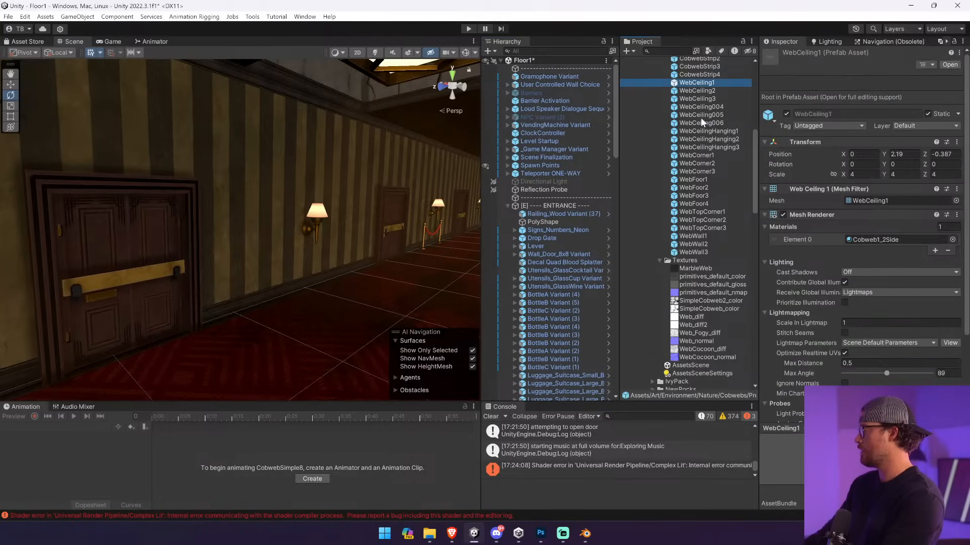
key("Up")
key("Down")
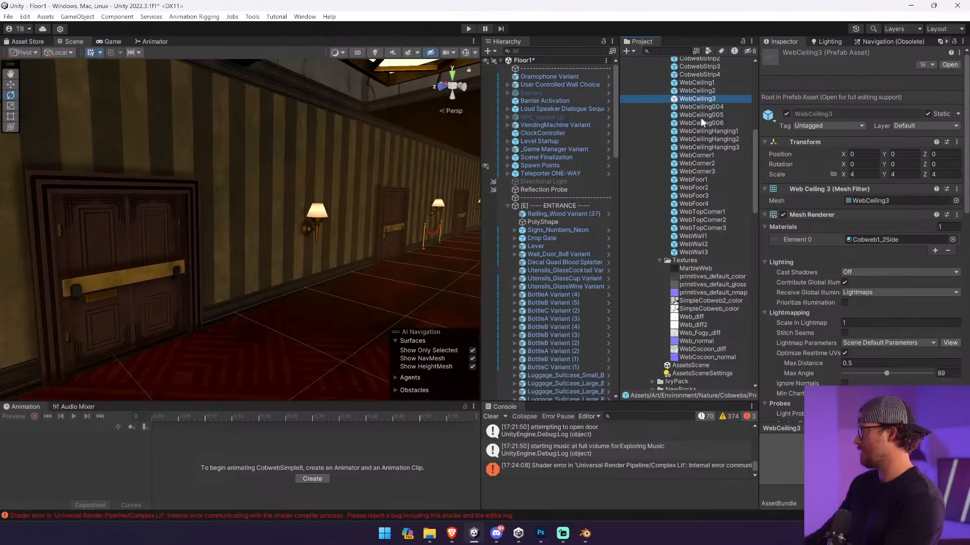
key("Down")
key("Down")
key("Down")
key("Down")
key("Down")
key("Down")
key("Down")
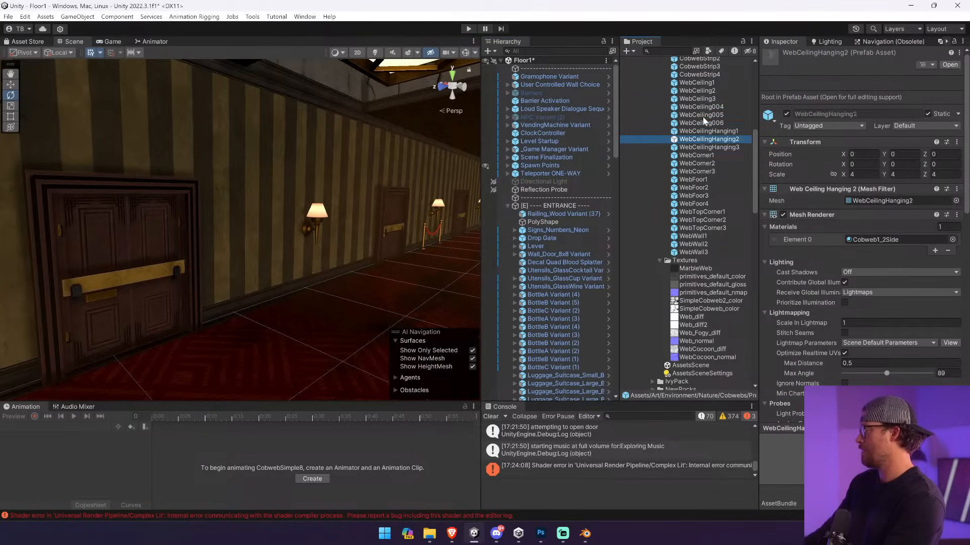
key("Down")
key("Down")
key("Down")
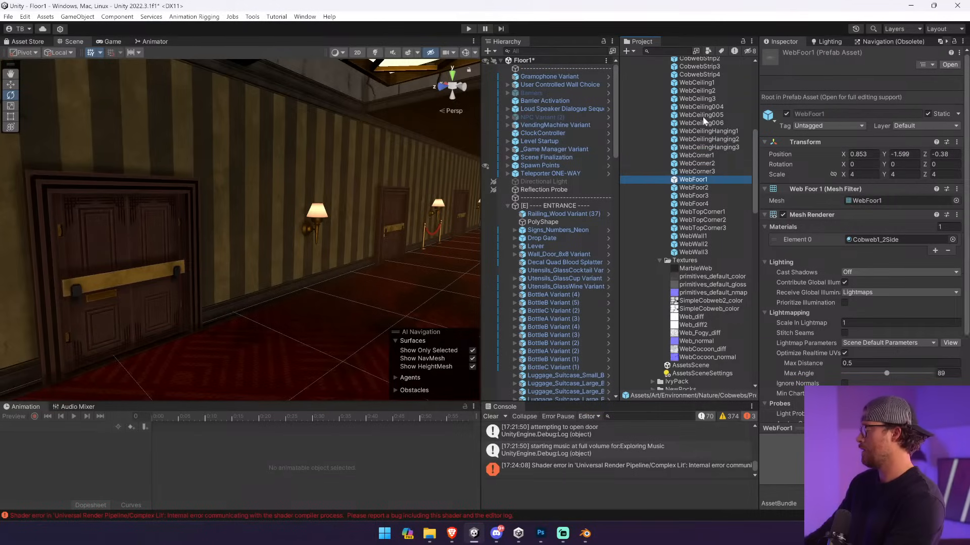
- Place the WebFoor1 cobweb beside the hallway wall, scale it to about 12.59, and raise it to floor level at about Y -0.14
left_click_drag(692, 179, 418, 241)
key("r")
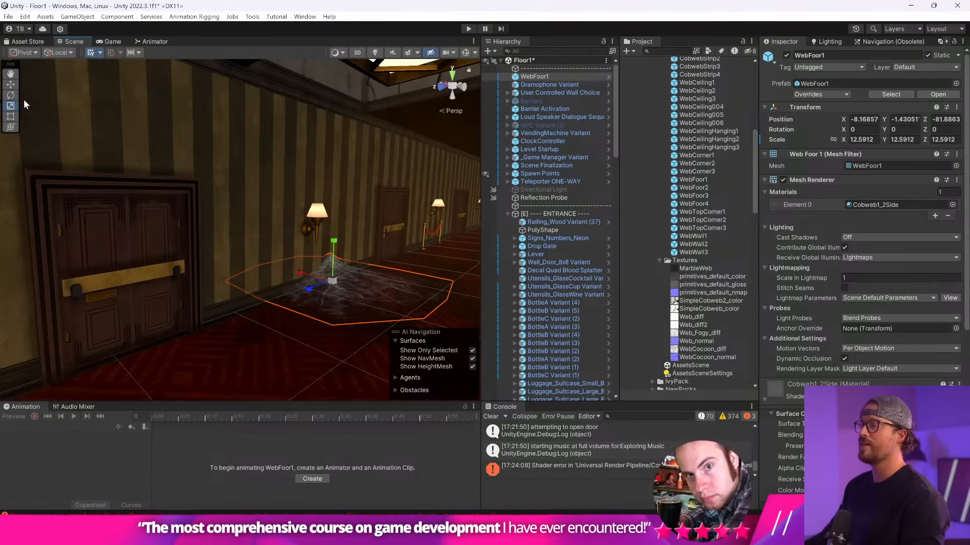
key("w")
left_click_drag(333, 263, 335, 248)
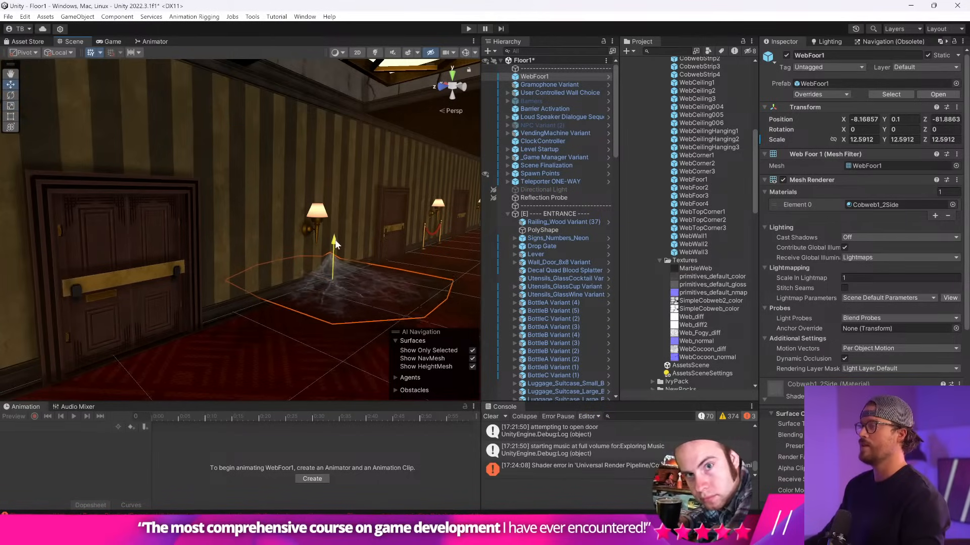
right_click_drag(335, 248, 408, 246)
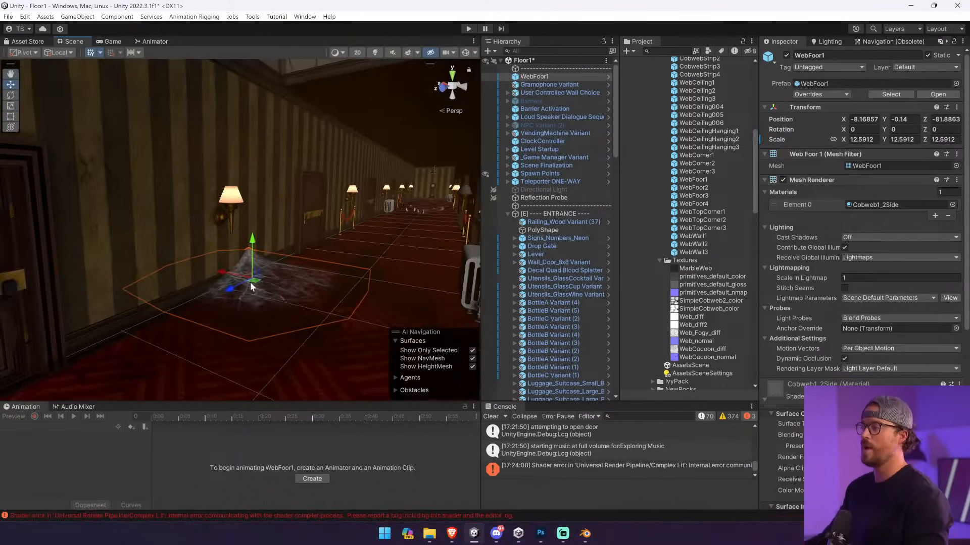
- Duplicate the floor cobweb, flip it 180 degrees about Z, and place it against the hallway ceiling at about Y 7.95
key("ctrl+d")
left_click_drag(262, 240, 495, 292)
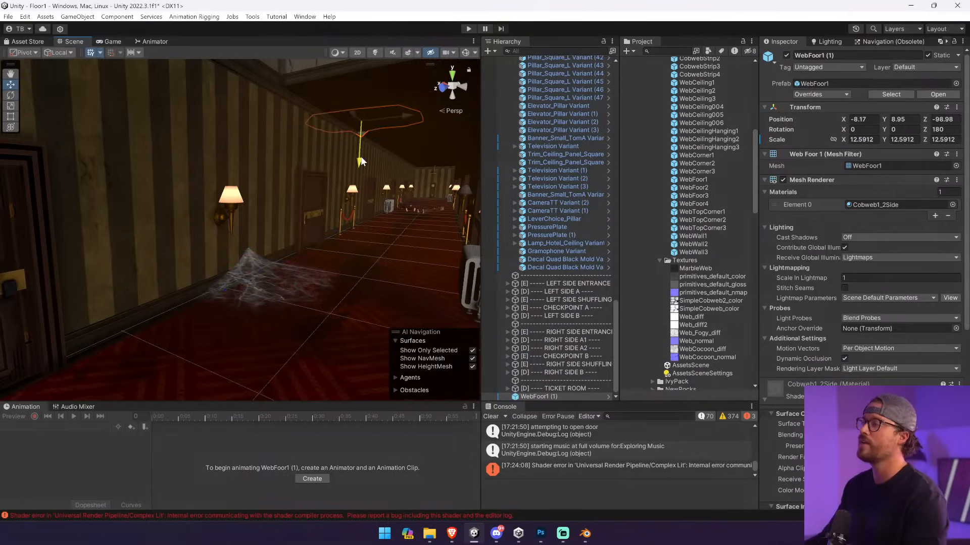
left_click_drag(361, 161, 363, 169)
right_click_drag(386, 160, 377, 122)
key("w")
left_click_drag(328, 148, 307, 141)
right_click_drag(297, 165, 319, 189)
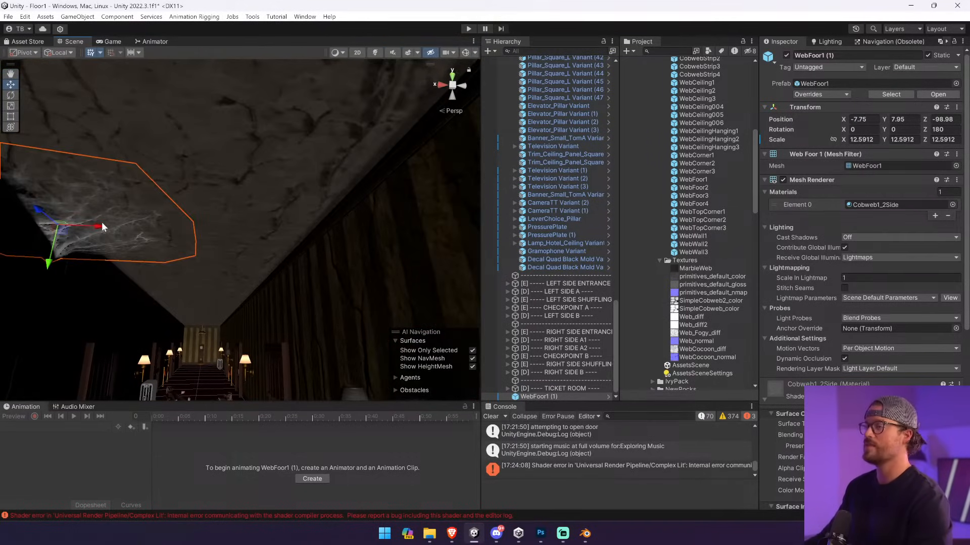
- Duplicate the ceiling cobweb to the opposite wall at about Z -106.4 and again farther down the hallway at about Z -150.9
key("ctrl+d")
left_click_drag(103, 226, 260, 263)
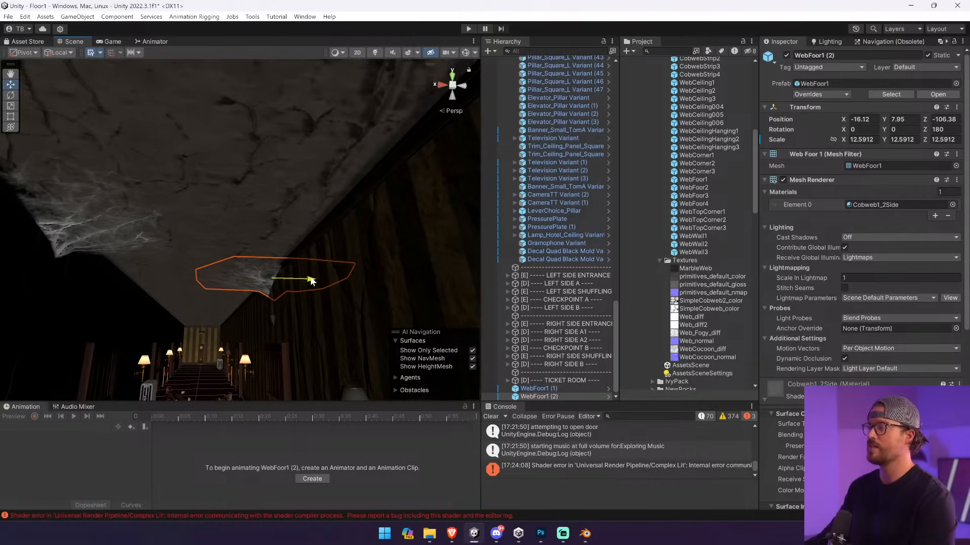
key("ctrl+d")
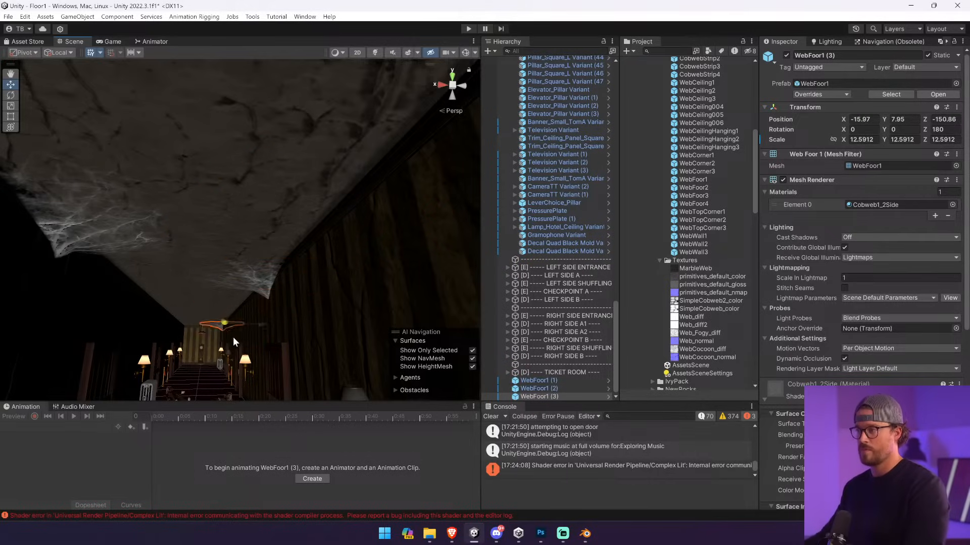
left_click_drag(236, 333, 236, 332)
right_click_drag(237, 331, 273, 399)
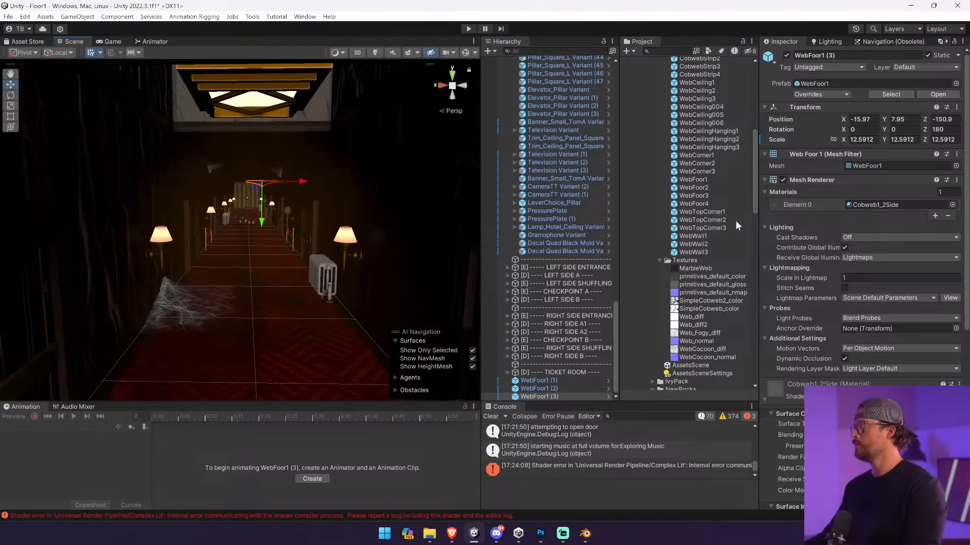
- Try a WebWall3 cobweb in the wall corner beside the fireplace, moving and rotating it against the walls, and delete it
right_click_drag(329, 267, 565, 276)
left_click(711, 252)
left_click_drag(711, 252, 284, 260)
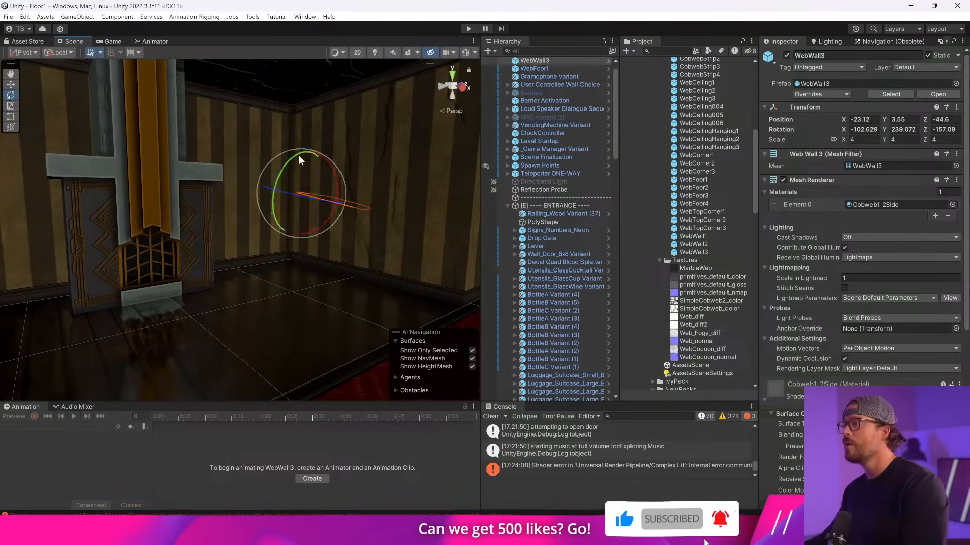
left_click_drag(231, 272, 234, 289)
left_click_drag(331, 175, 327, 167)
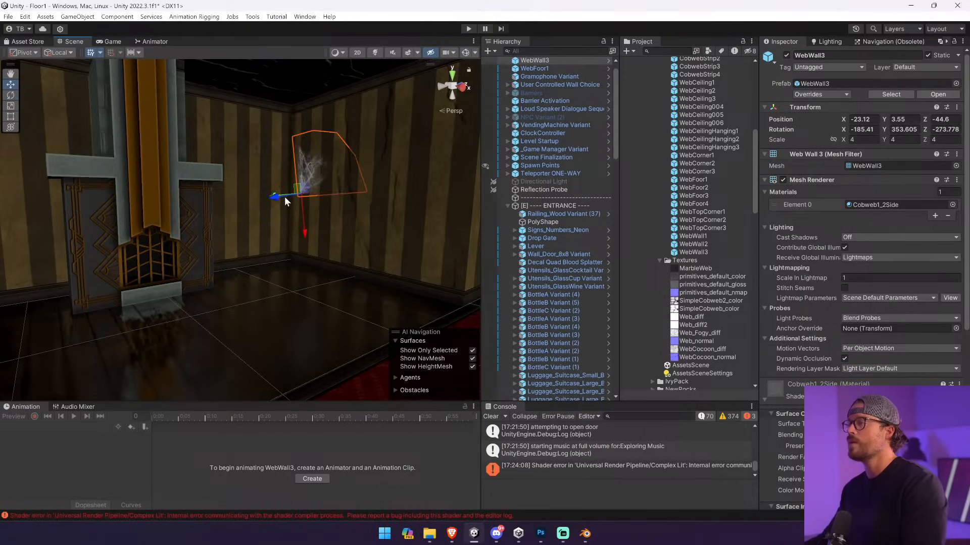
right_click_drag(289, 198, 314, 183)
key("w")
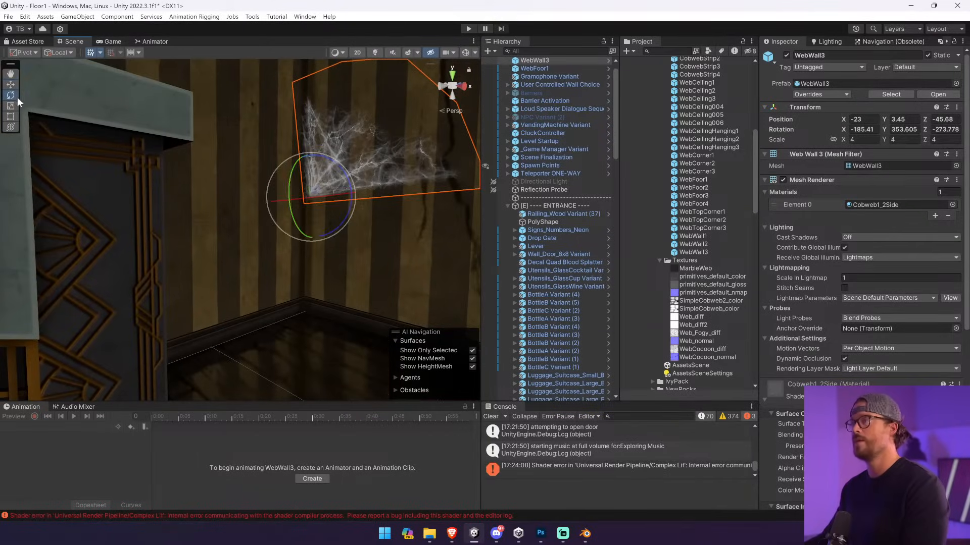
left_click_drag(334, 161, 324, 175)
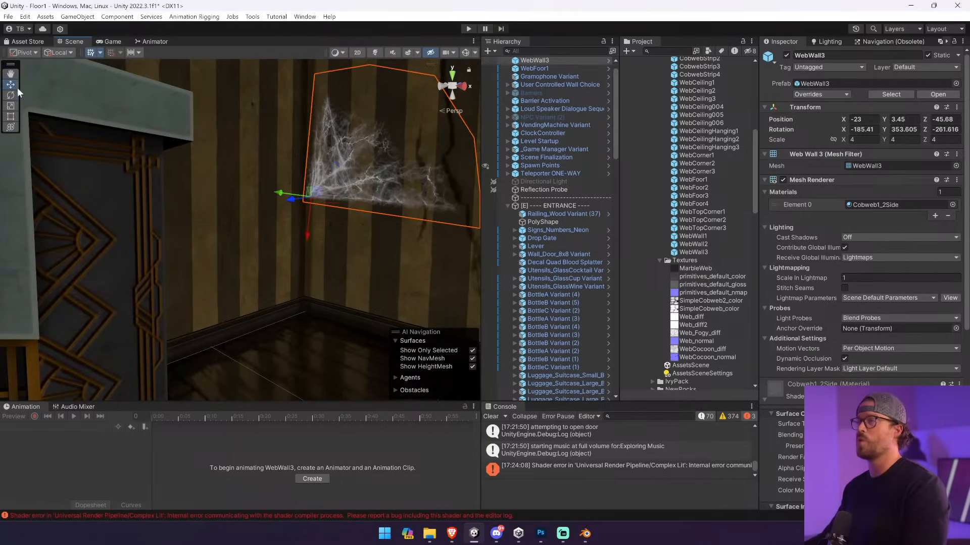
key("Delete")
- Place a WebFoor1 cobweb in the floor corner beside the fireplace, scaled to about 15.17 and positioned at about X -24.24, Z -44.59
left_click(713, 188)
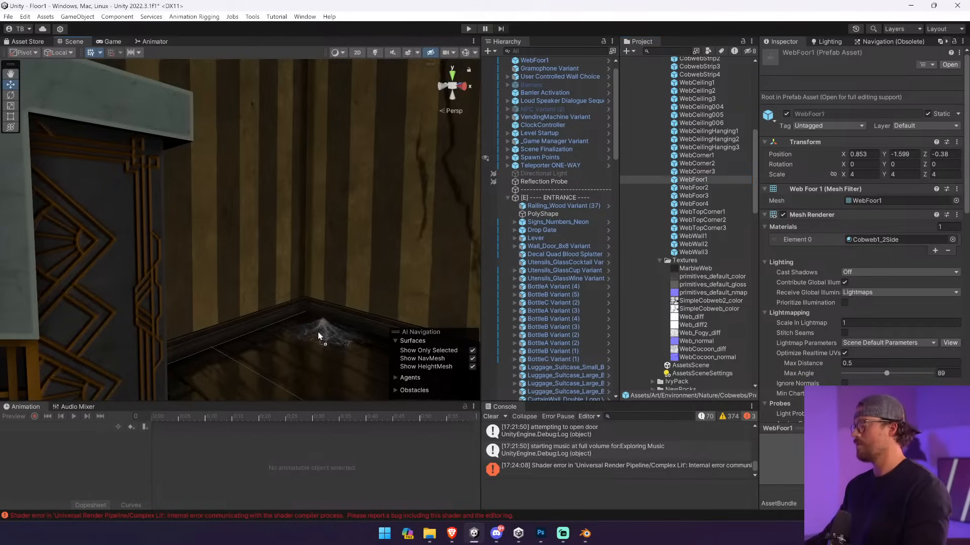
left_click_drag(318, 336, 397, 259)
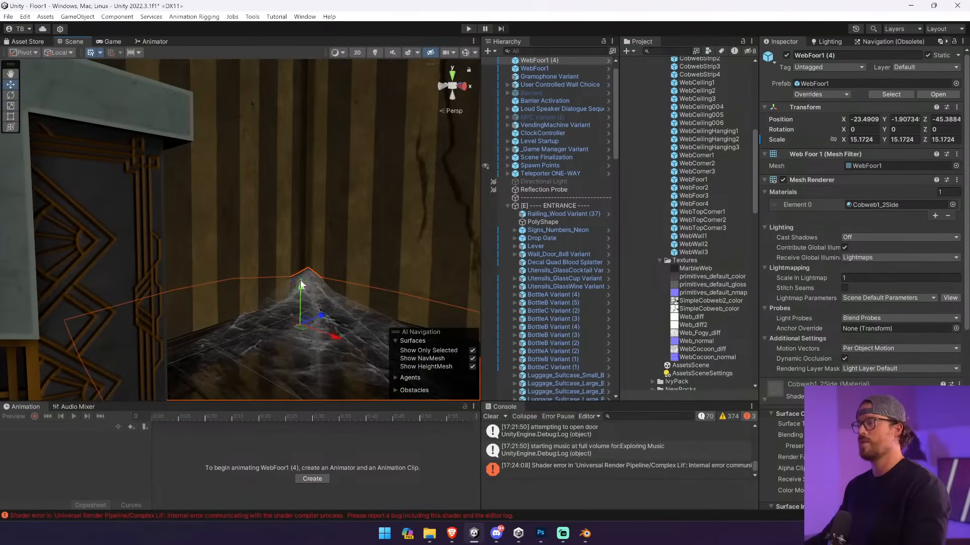
mouse_move(326, 322)
left_mouse_down()
mouse_move(319, 313)
mouse_move(329, 320)
left_mouse_up()
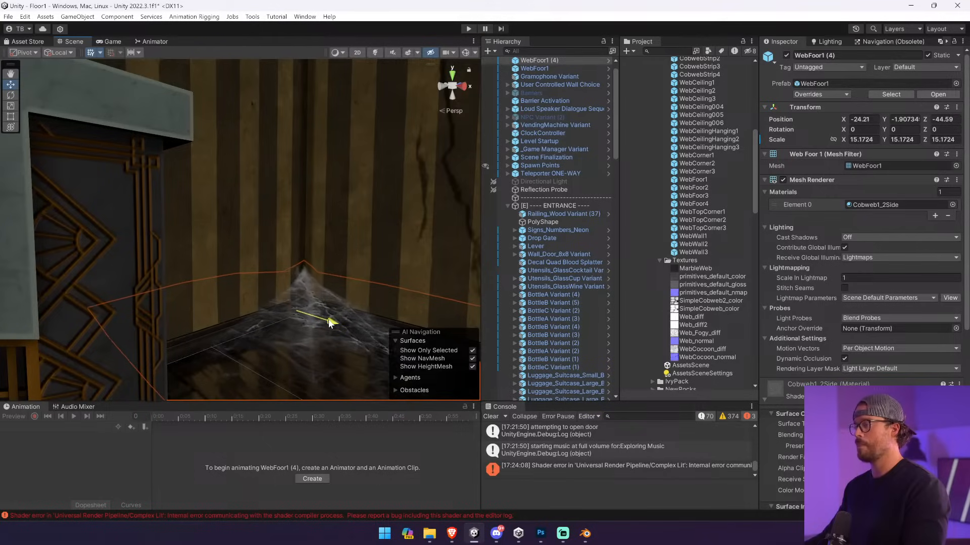
right_click_drag(329, 320, 259, 320)
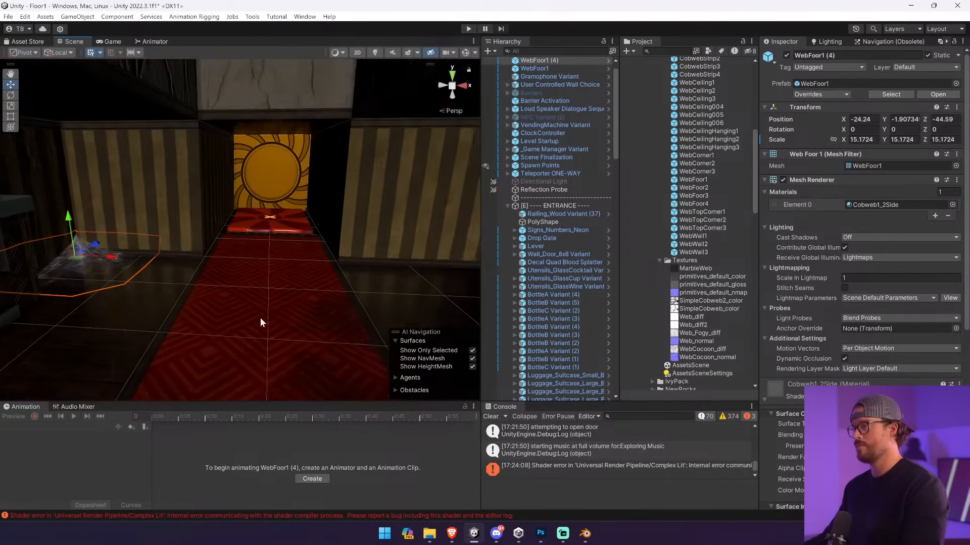
- Duplicate the corner cobweb and move the copy across to the other fireplace, at about X 0.44, Z -60.09
right_click_drag(156, 288, 54, 271)
key("ctrl+d")
left_click_drag(54, 271, 457, 274)
right_click_drag(457, 274, 495, 294)
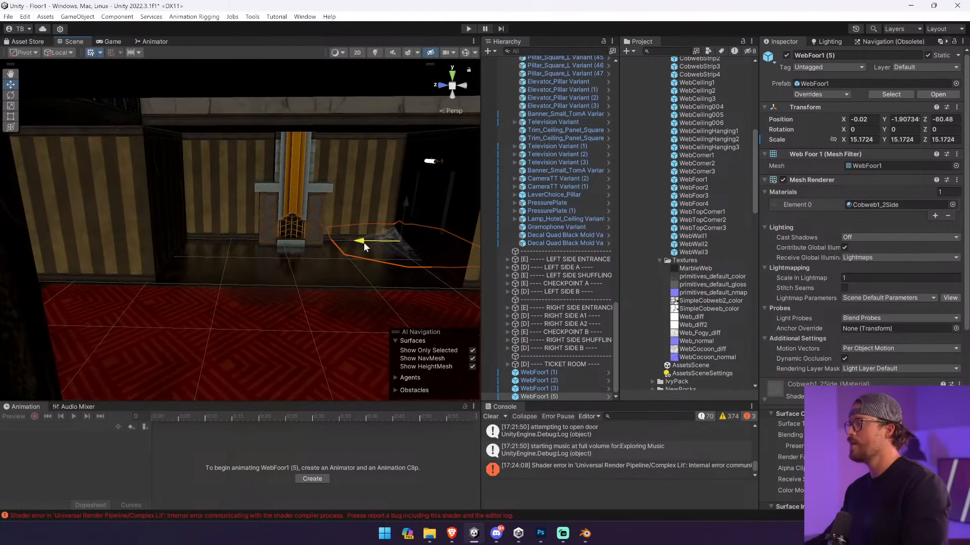
mouse_move(364, 243)
left_mouse_down()
mouse_move(354, 243)
mouse_move(371, 231)
left_mouse_up()
- Run the Floor1 scene in play mode with the game audio muted and open the entrance door
right_click_drag(372, 231, 446, 214)
left_click(466, 28)
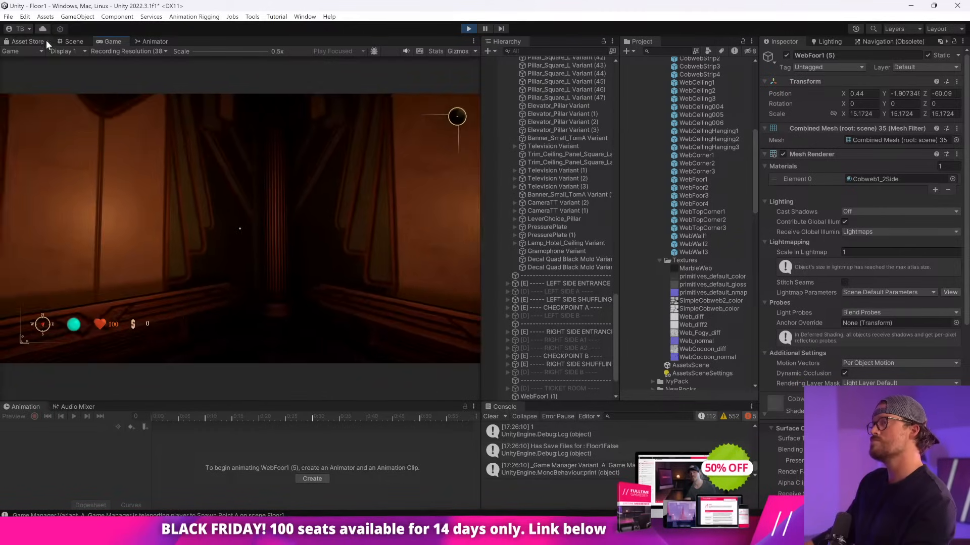
left_click(406, 51)
left_click(348, 151)
key("w")
key("e")
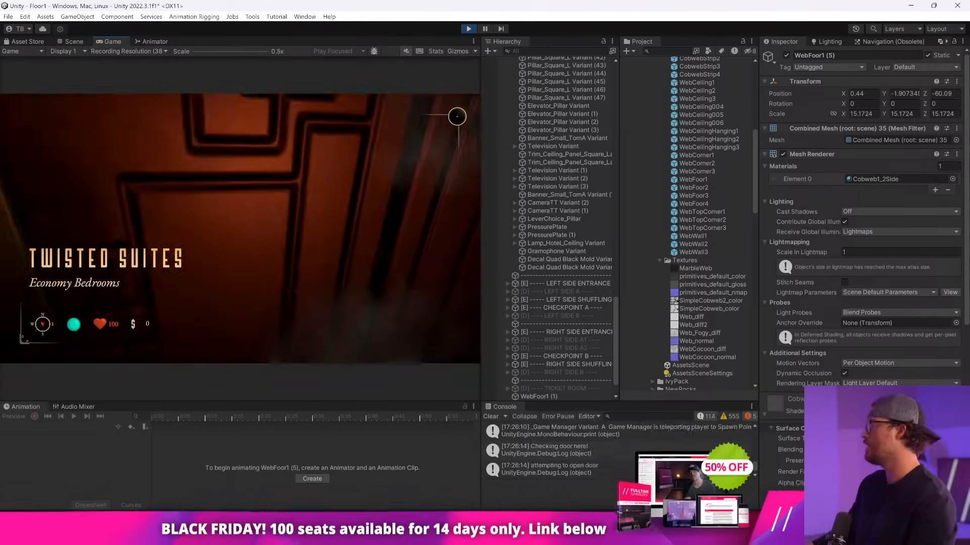
- Walk through the entrance area to the red-carpet hallway in the running game and examine the placed cobwebs
key("w")
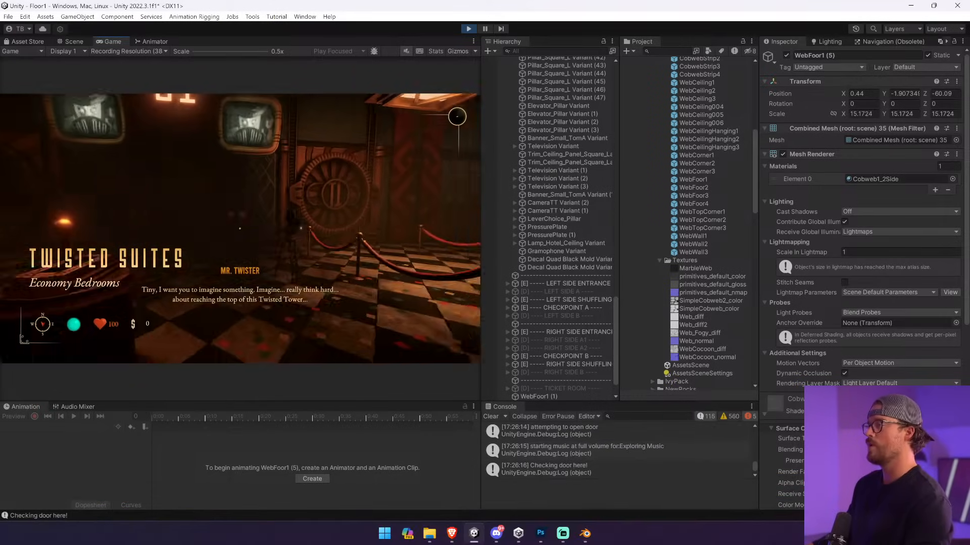
key("w")
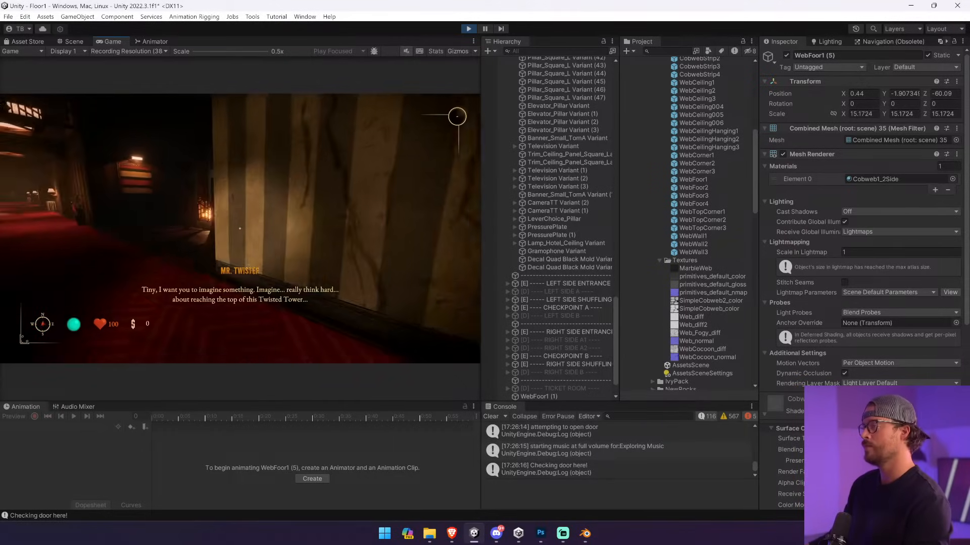
key("w")
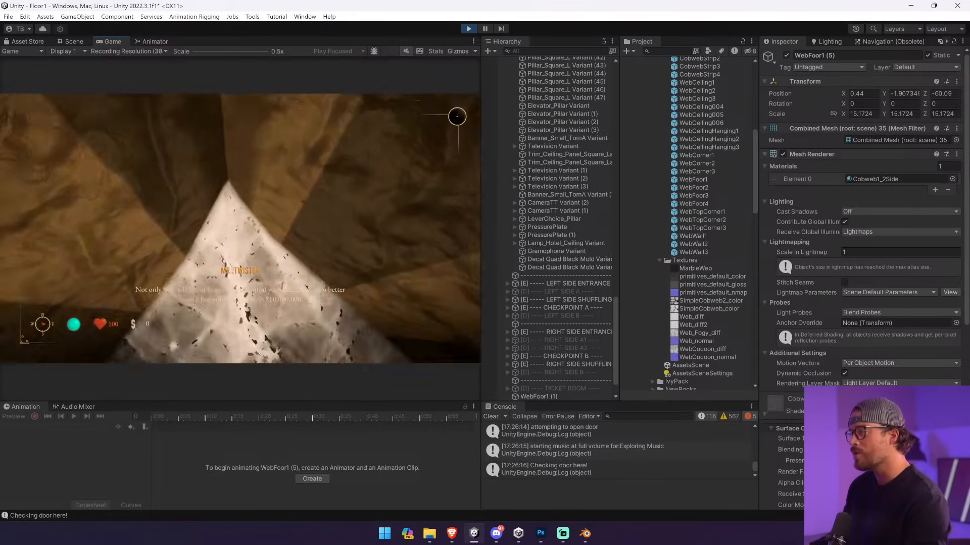
key("s")
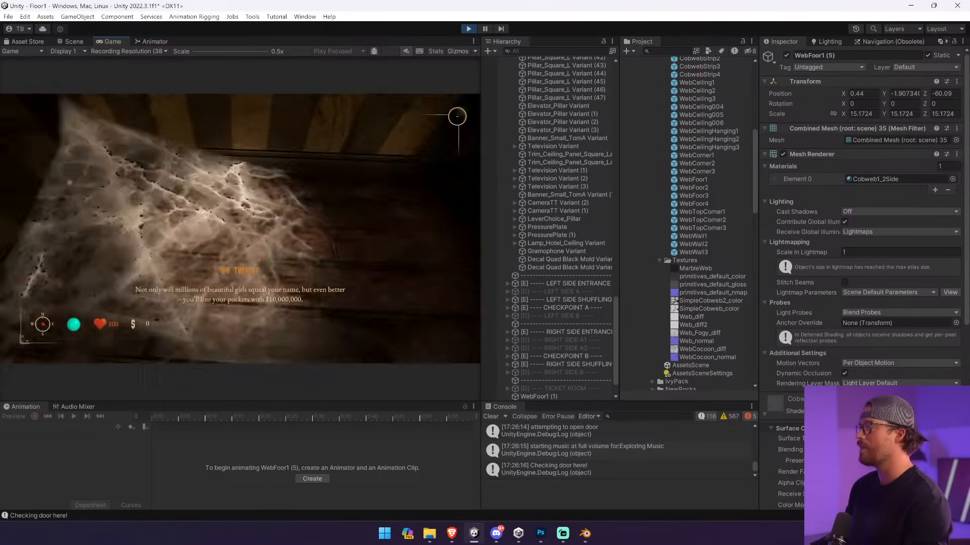
key("w")
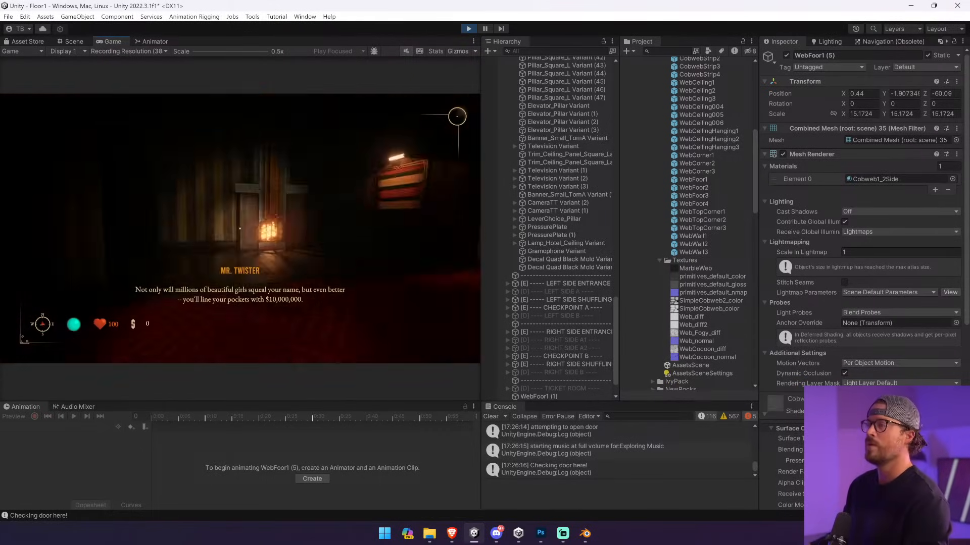
key("w")
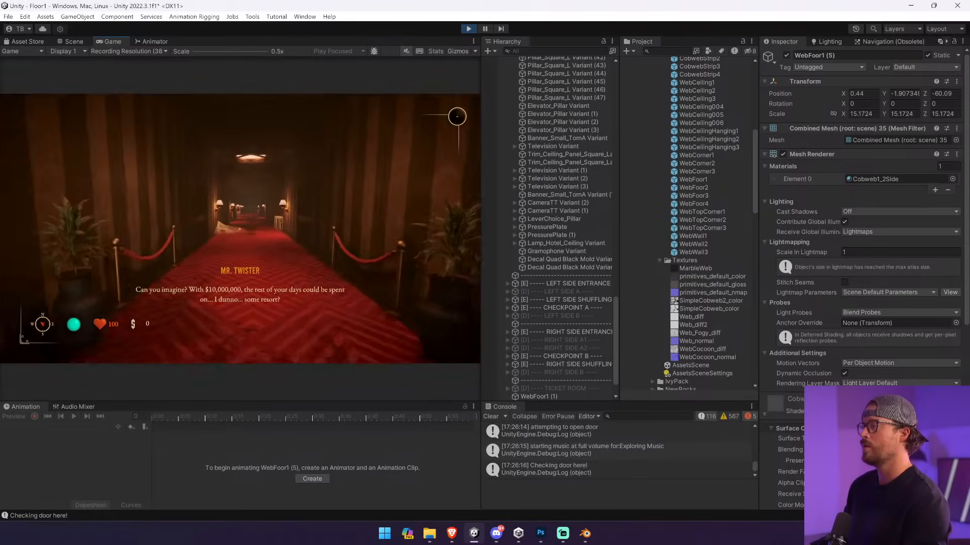
key("w")
- Set the base map color of all eight cobweb materials to light orange (255, 198, 139) with alpha 80
key("super")
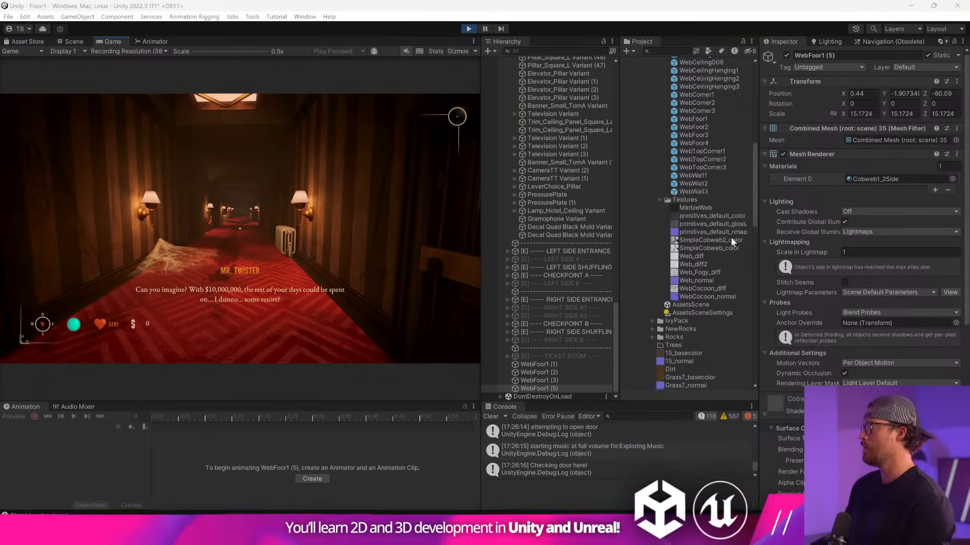
scroll(731, 237, "up", 10)
left_click(705, 140)
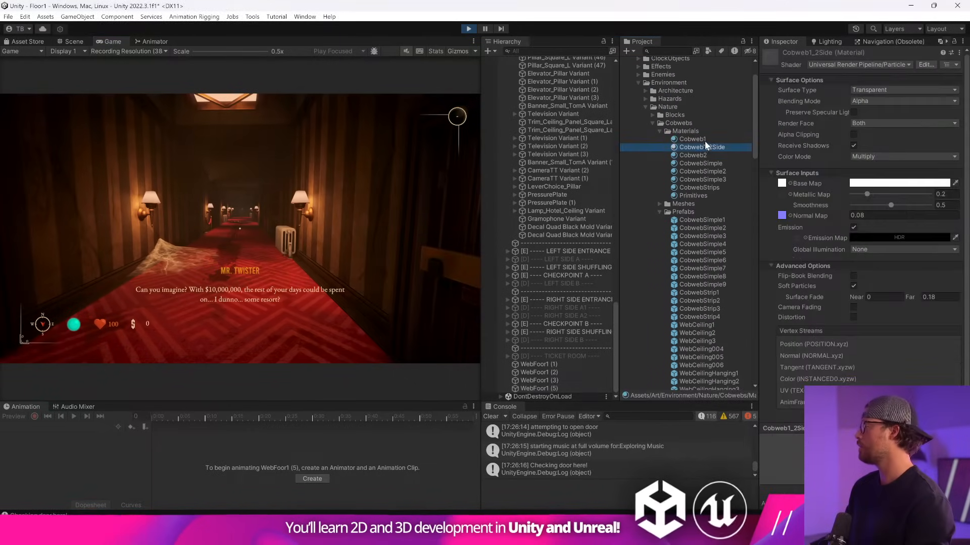
left_click(707, 196, "shift")
left_click(906, 184)
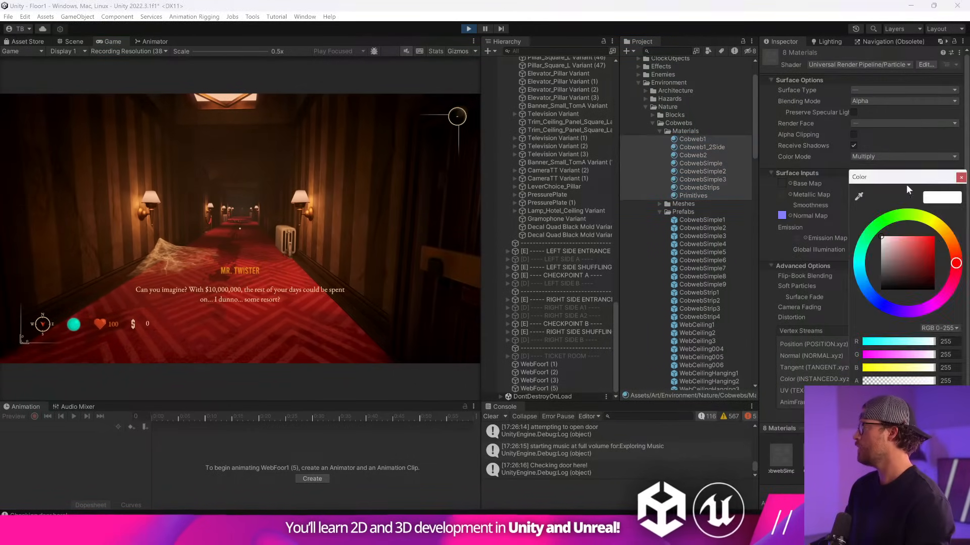
left_click(948, 242)
left_click_drag(902, 235, 905, 236)
left_click_drag(932, 381, 886, 382)
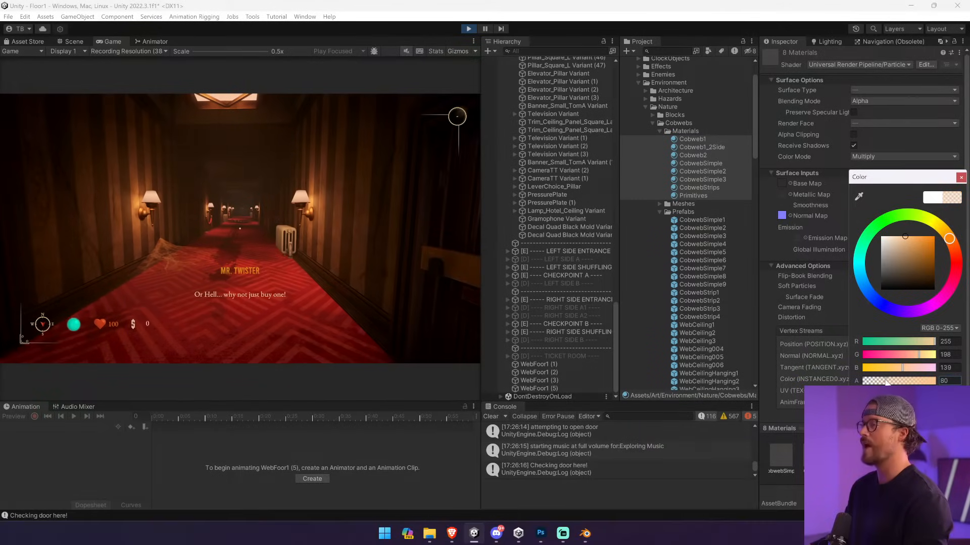
- Walk down the hallway in the running game to check how the tinted cobwebs look
left_click(203, 190)
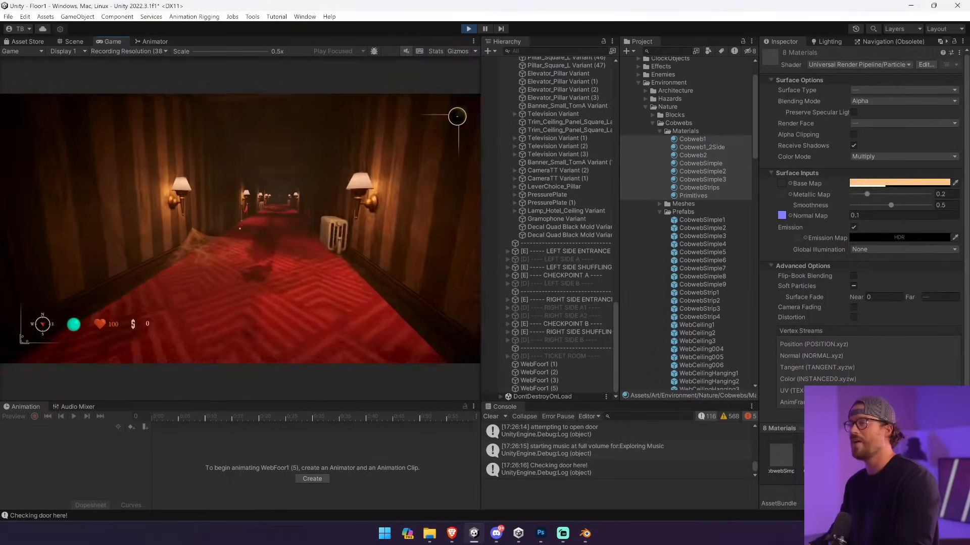
key("w")
key("w")
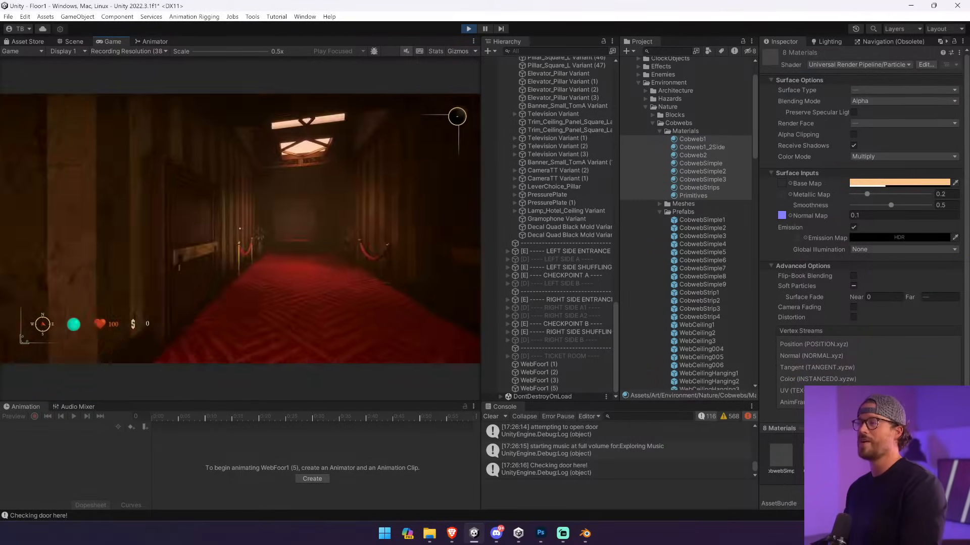
- Walk on past the side rooms and down the red-carpet hallway in the running game, examining the tinted cobwebs up to the ceiling corner
key("w")
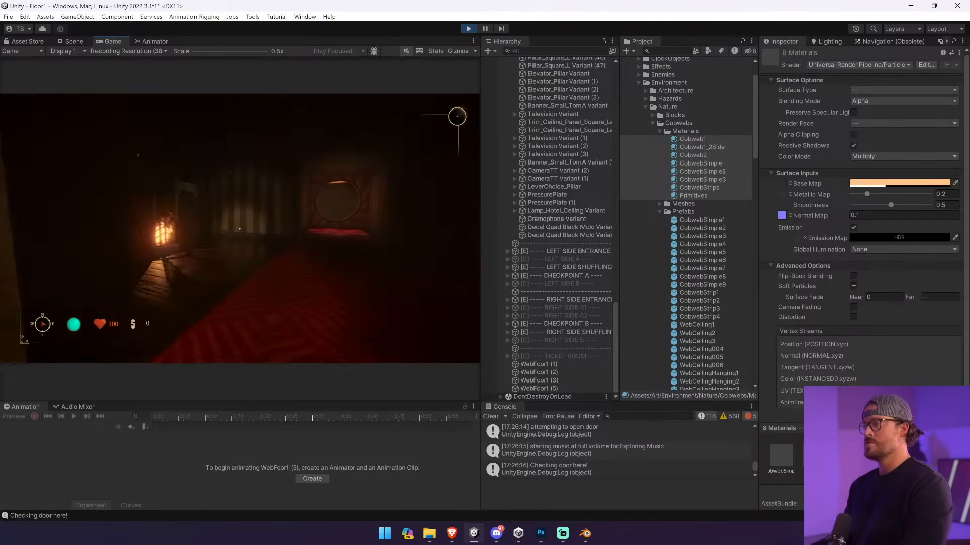
key("w")
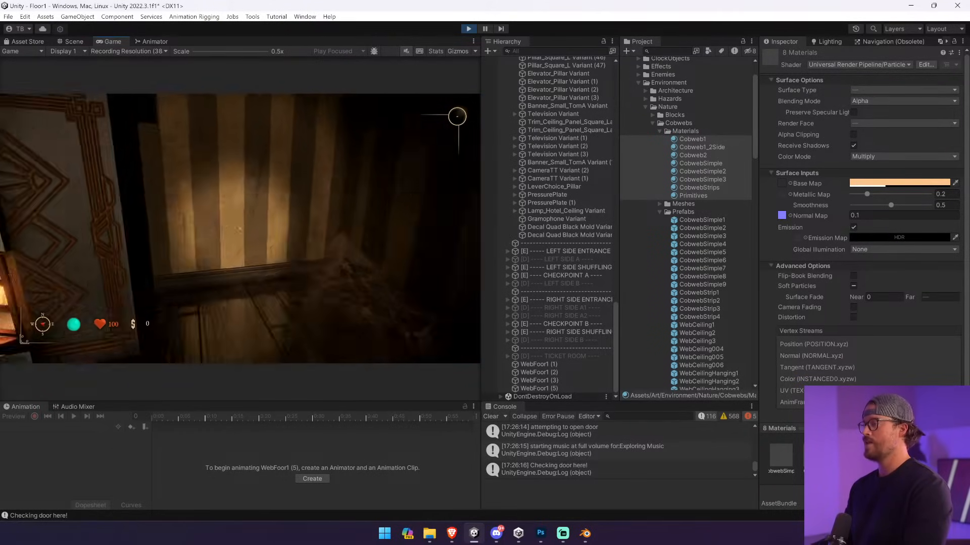
key("w")
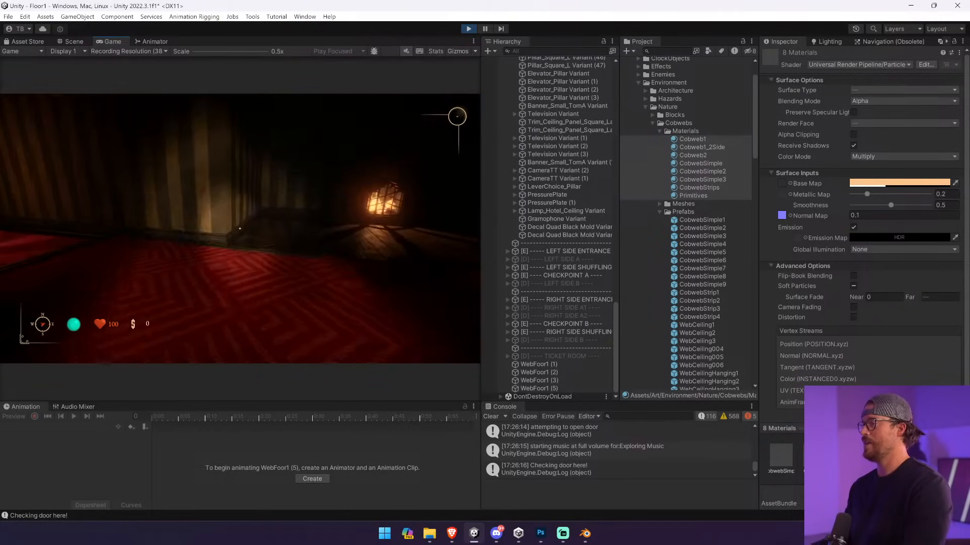
key("w")
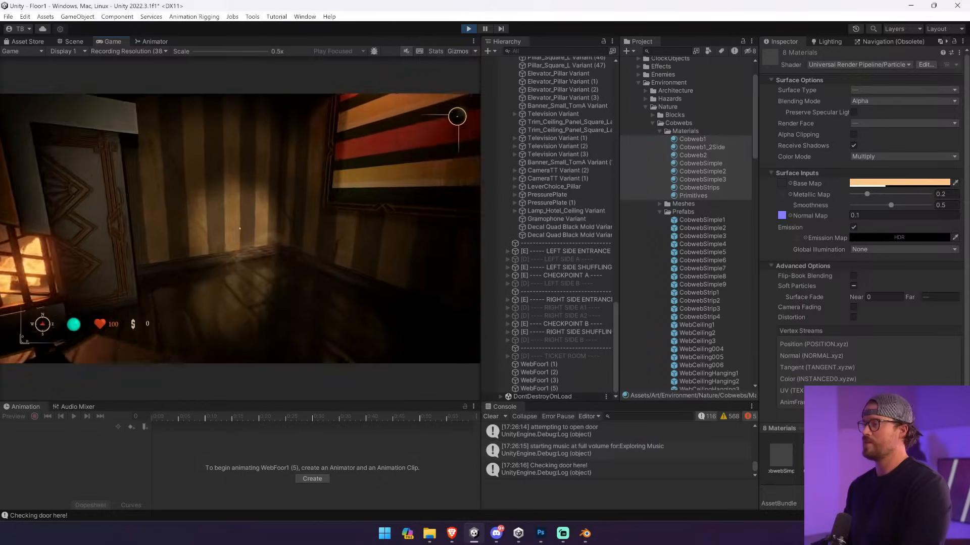
key("w")
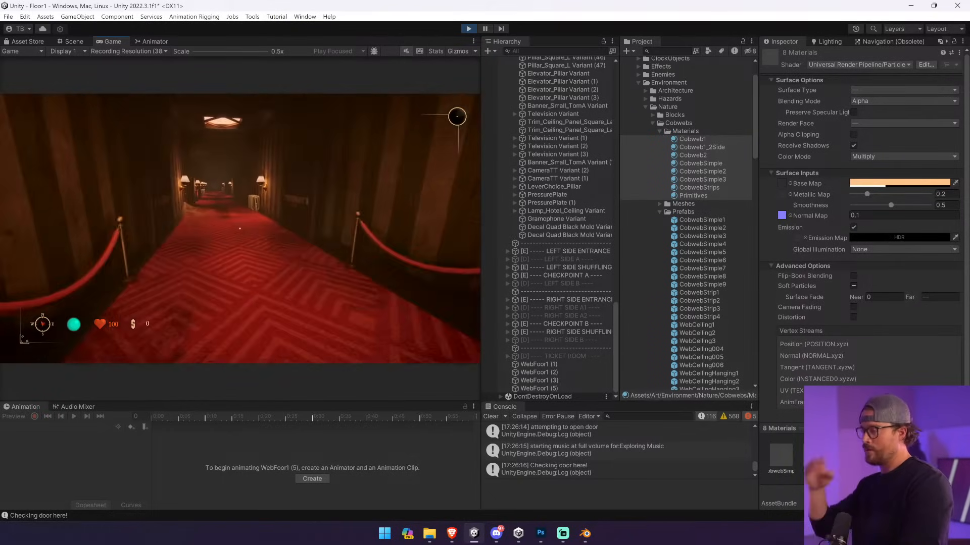
key("w")
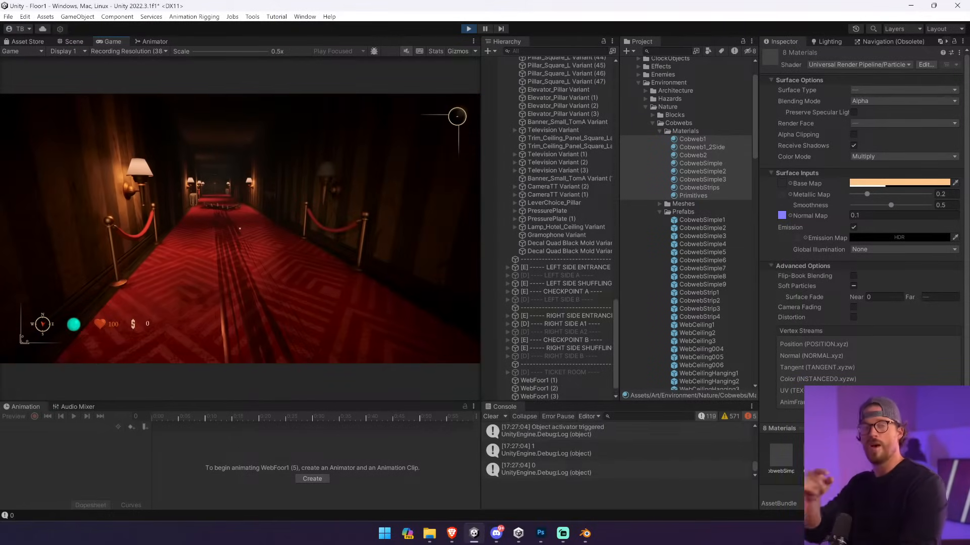
key("w")
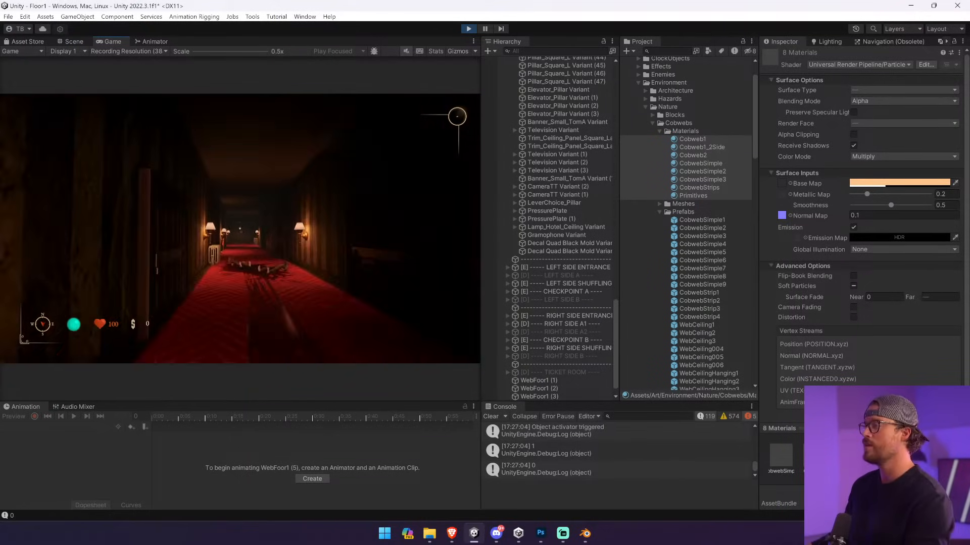
key("w")
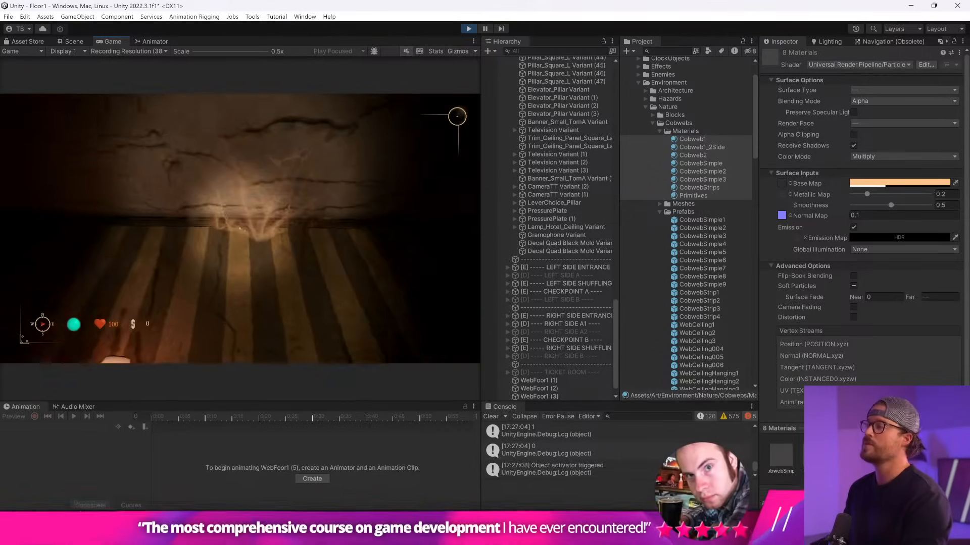
- Set the base map color of all eight cobweb materials to pale orange (248, 227, 205) with alpha 90 and return to the running game
key("Escape")
left_click(882, 181)
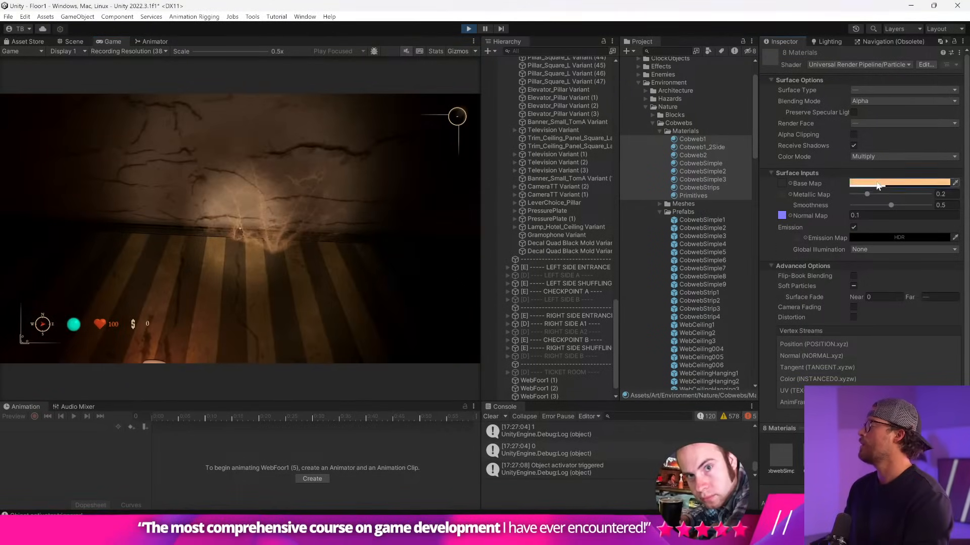
left_click_drag(893, 240, 890, 236)
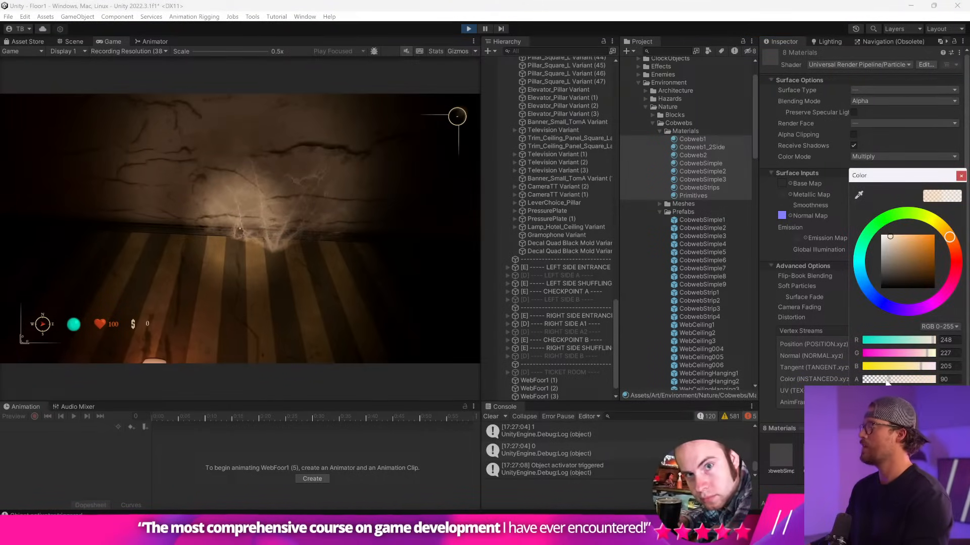
left_click(960, 176)
left_click(394, 237)
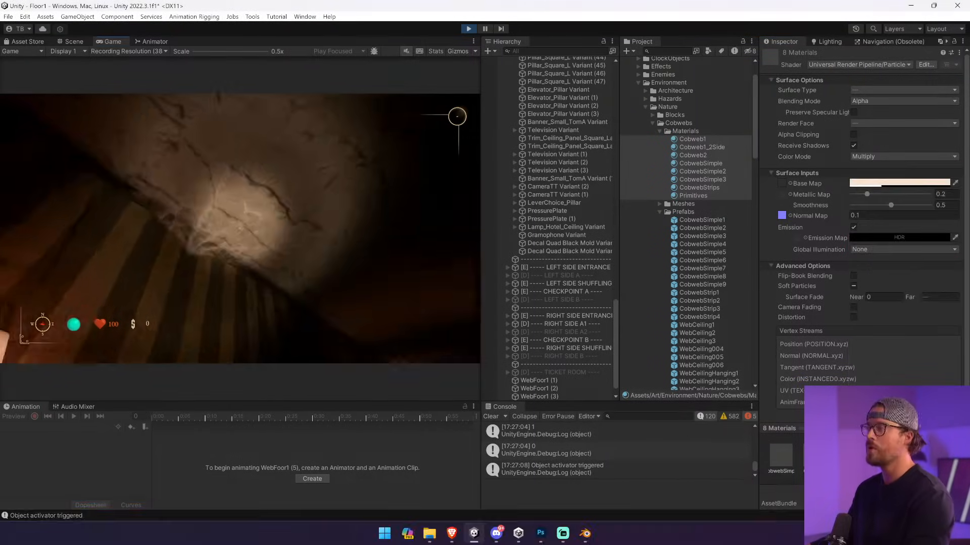
- Check how the paler cobwebs look along the hallway ceiling in the running game and end play mode
key("w")
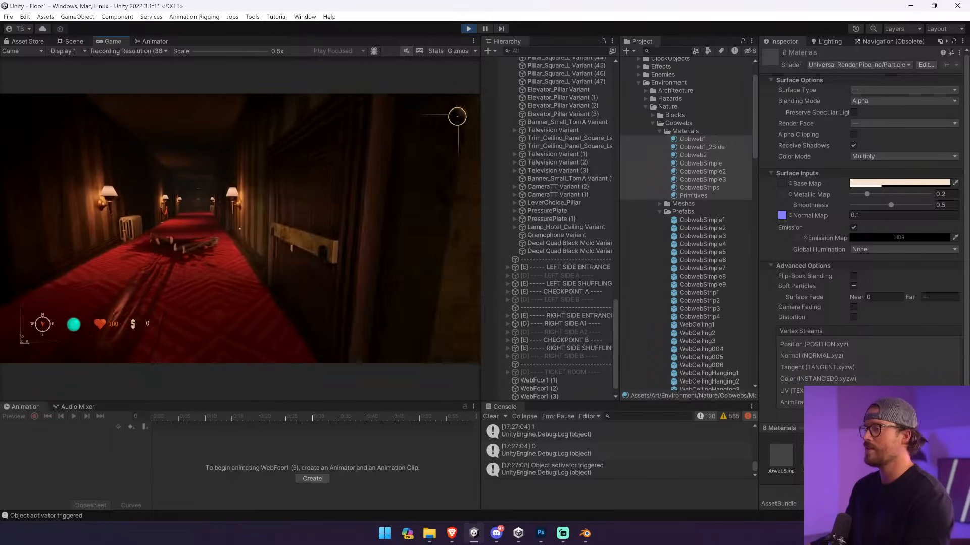
key("w")
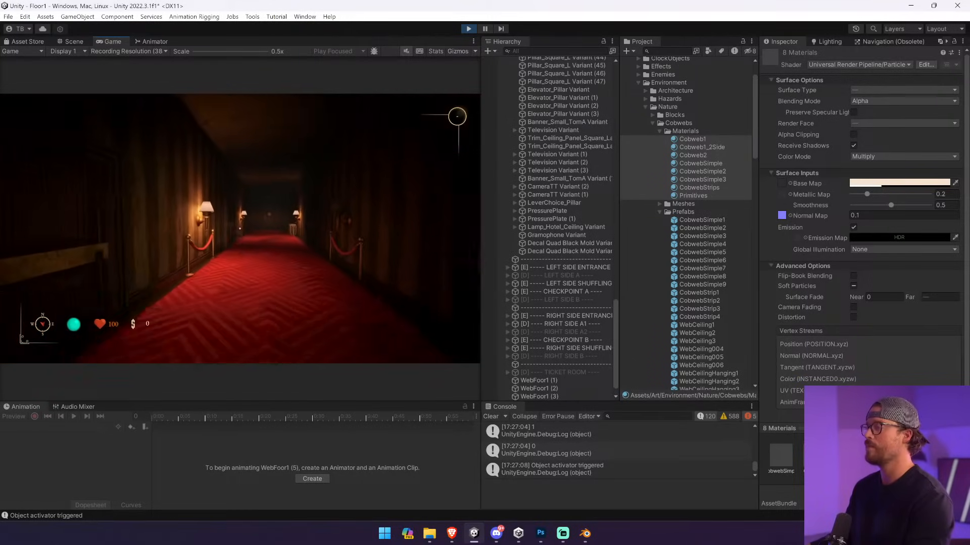
key("w")
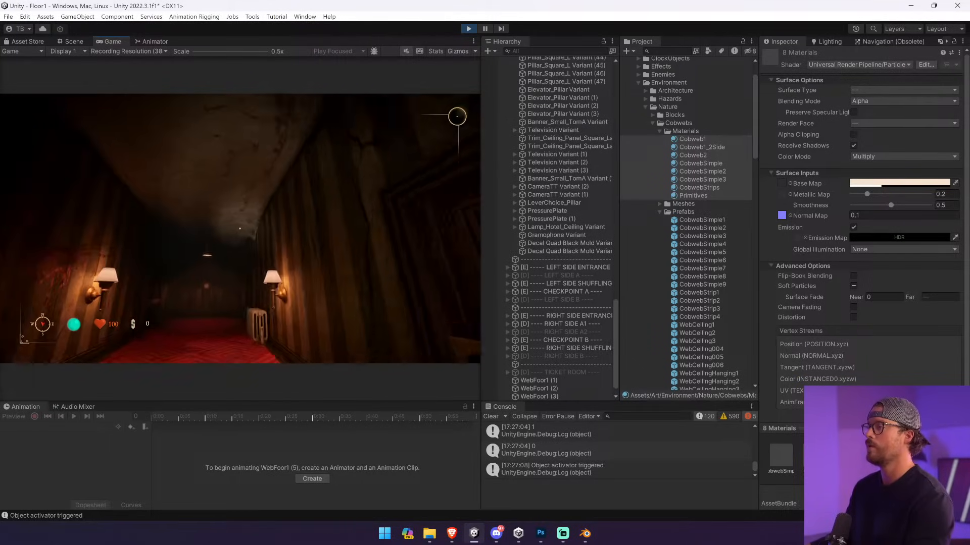
key("w")
key("a")
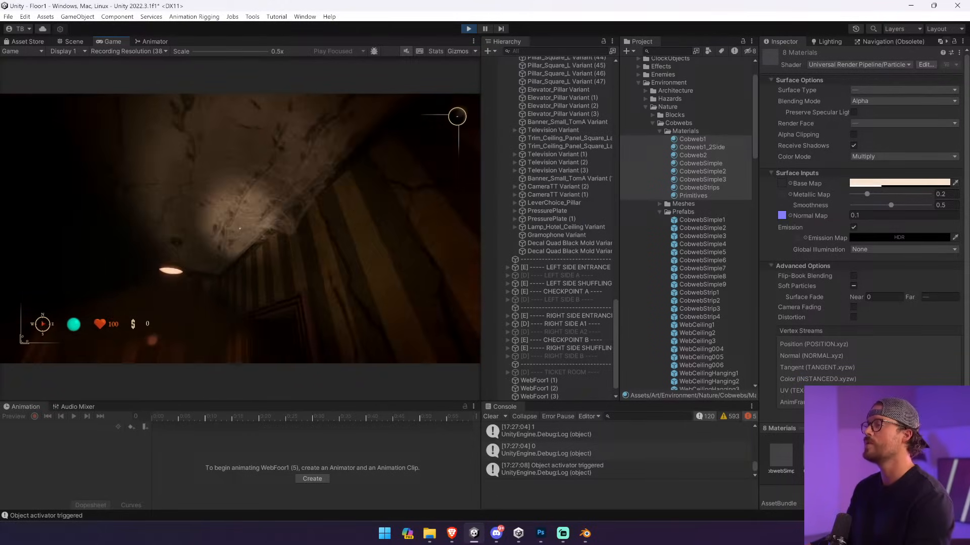
key("w")
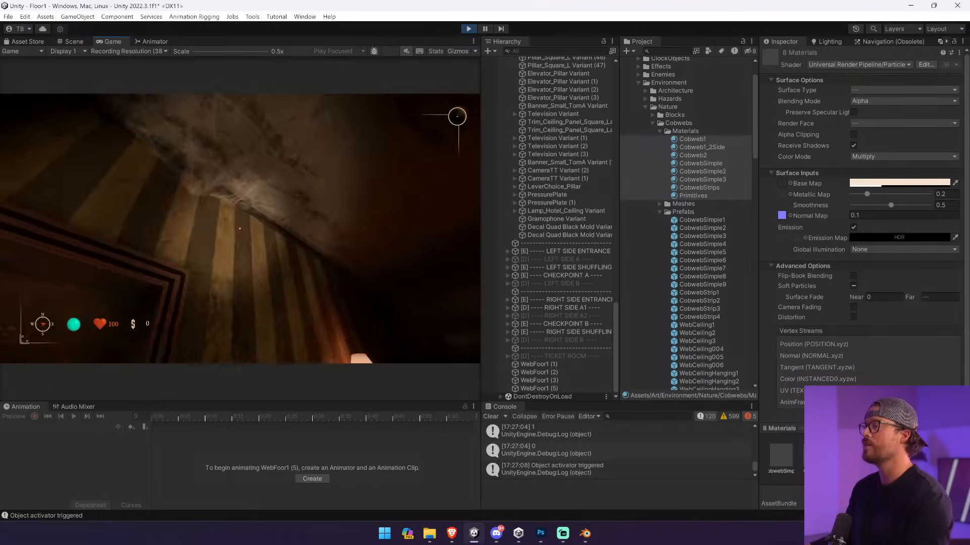
key("w")
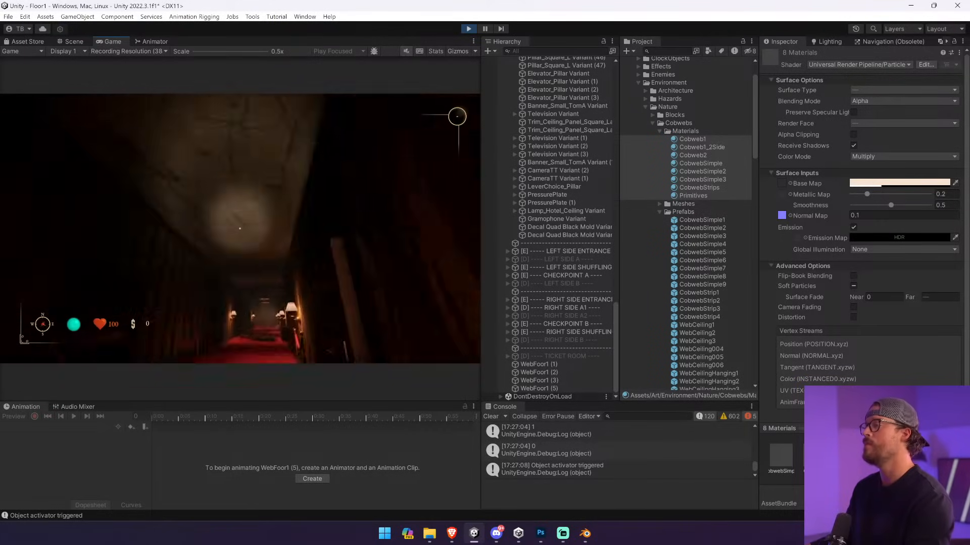
key("w")
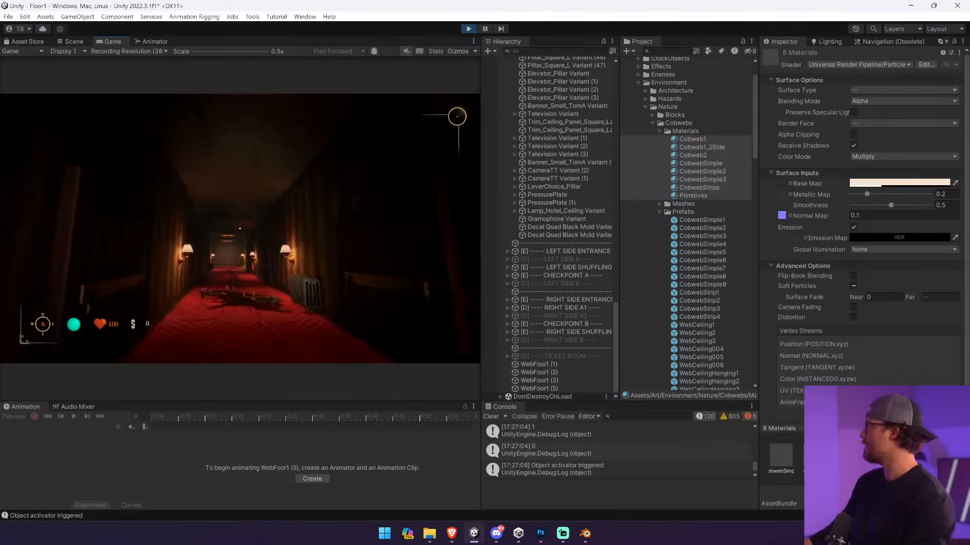
key("ctrl+p")
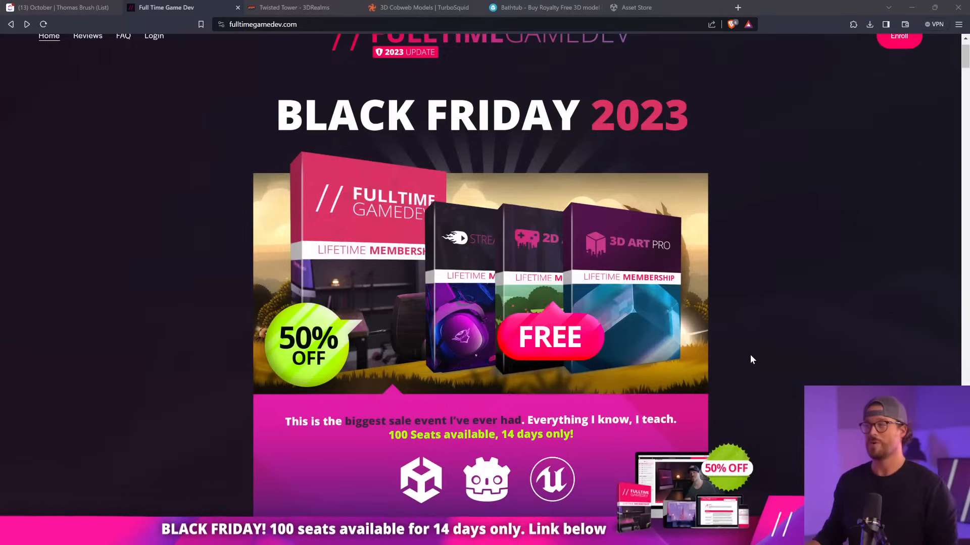
- In the browser, look over the Reviews page of the Full Time Game Dev site and return to its home page
scroll(712, 325, "up", 1)
left_click(87, 87)
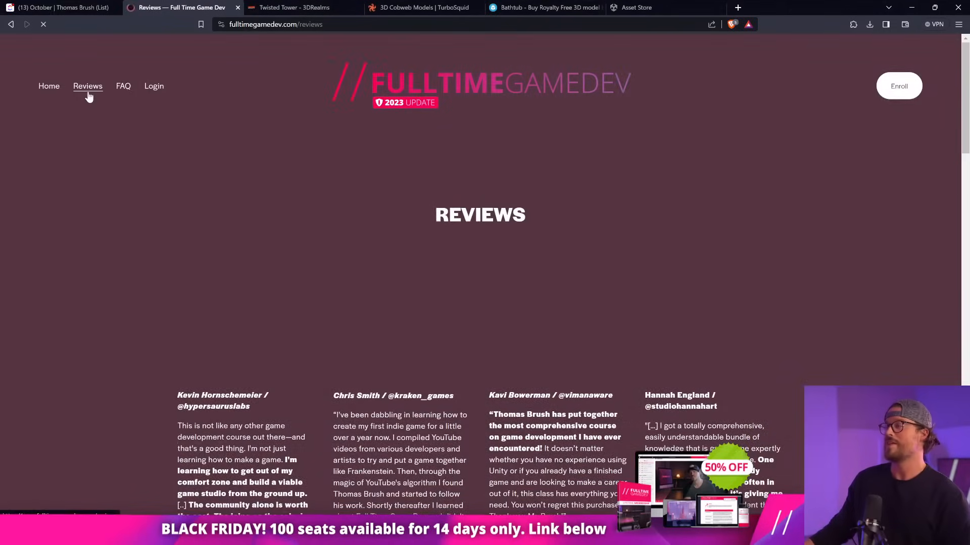
scroll(120, 210, "down", 3)
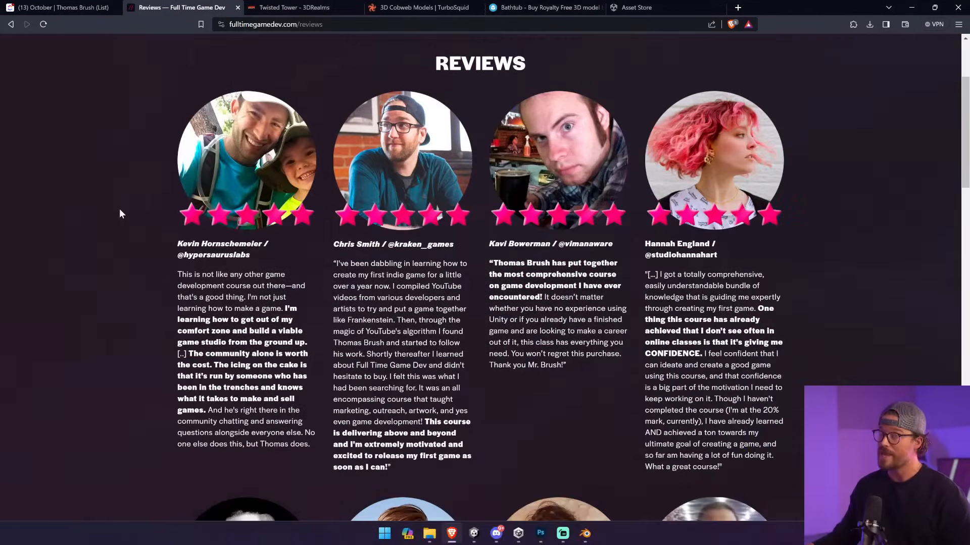
scroll(119, 208, "down", 1)
scroll(119, 205, "up", 4)
left_click(11, 25)
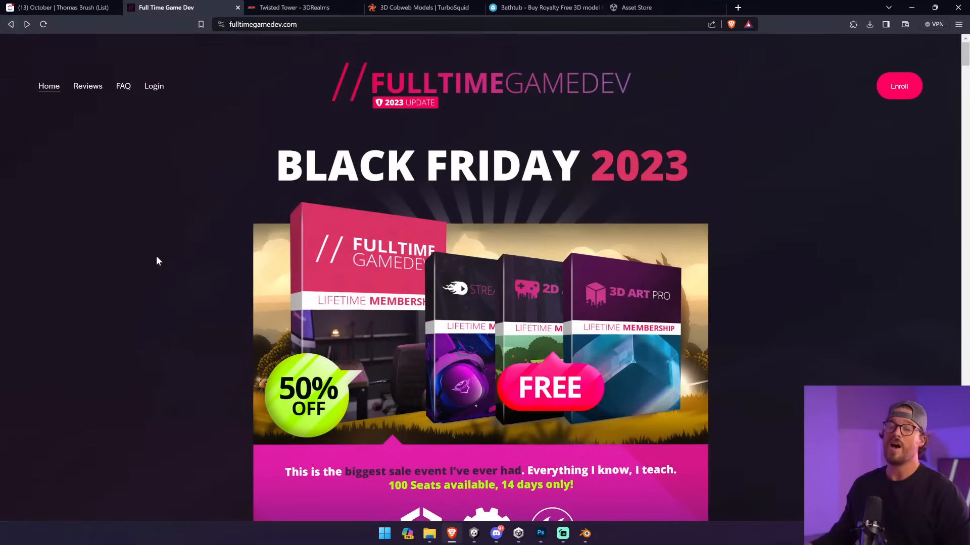
- View the Black Friday 2023 offer, glance at the Twisted Tower page on 3DRealms and return to the Full Time Game Dev site
scroll(140, 251, "down", 1)
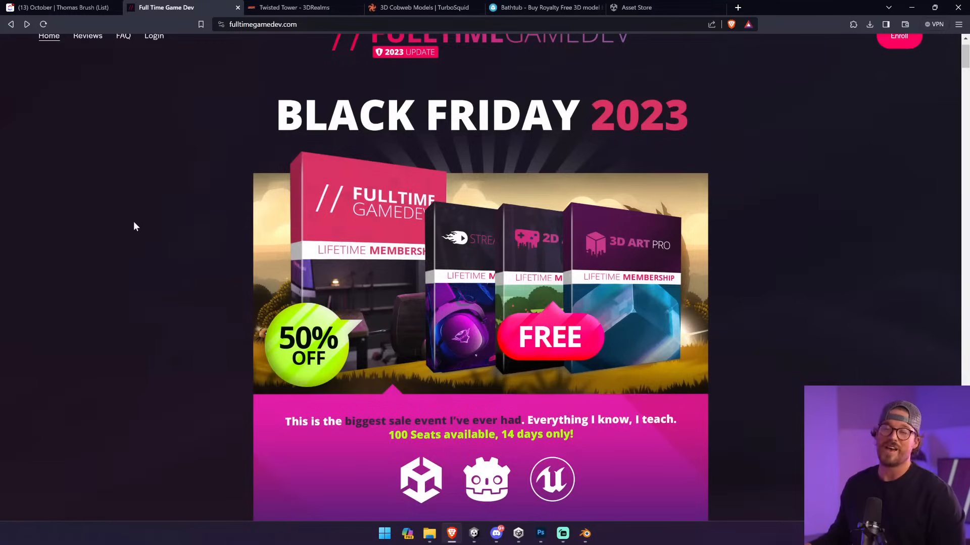
scroll(134, 225, "down", 1)
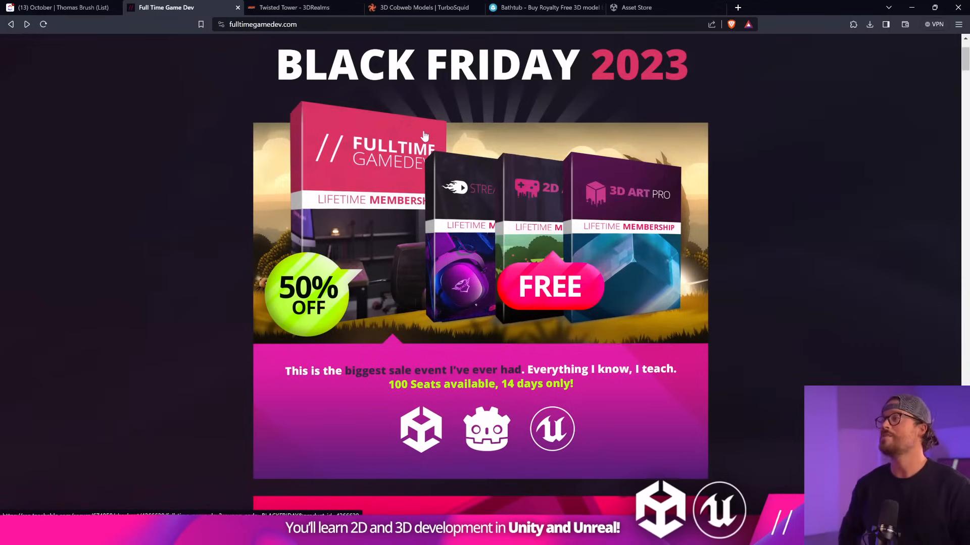
key("ctrl+Tab")
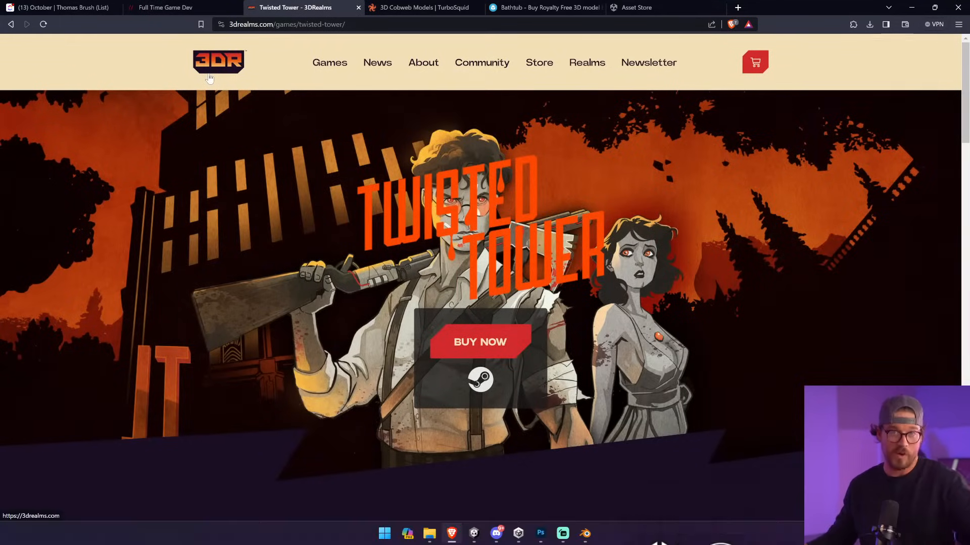
left_click(177, 13)
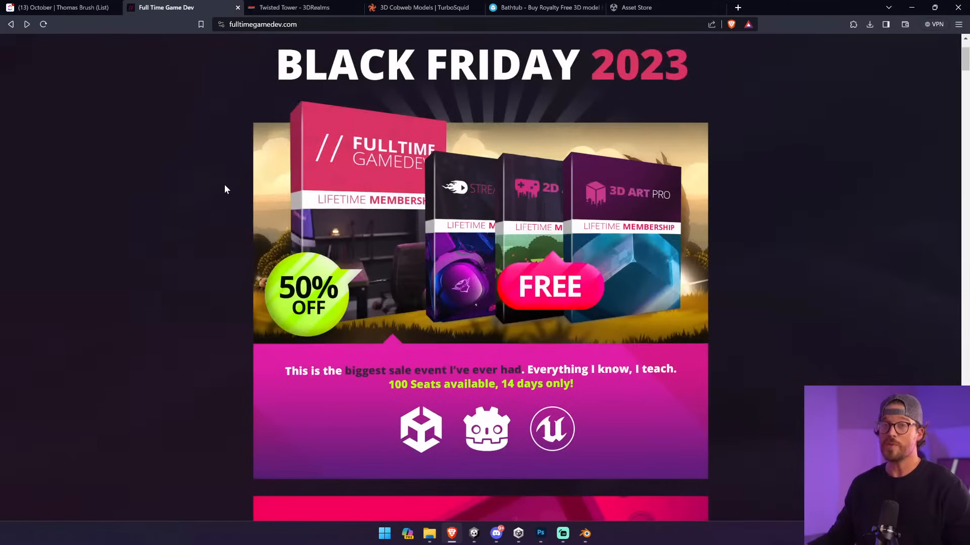
- Look through the Full Time Game Dev home page's countdown, course contents and student testimonials, ending at the link to the full curriculum
scroll(224, 184, "down", 1)
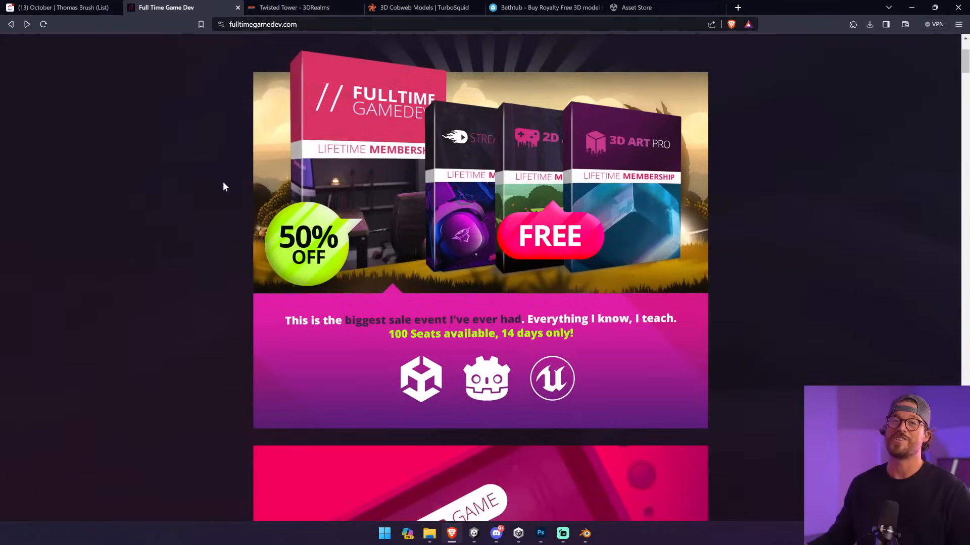
scroll(224, 187, "down", 15)
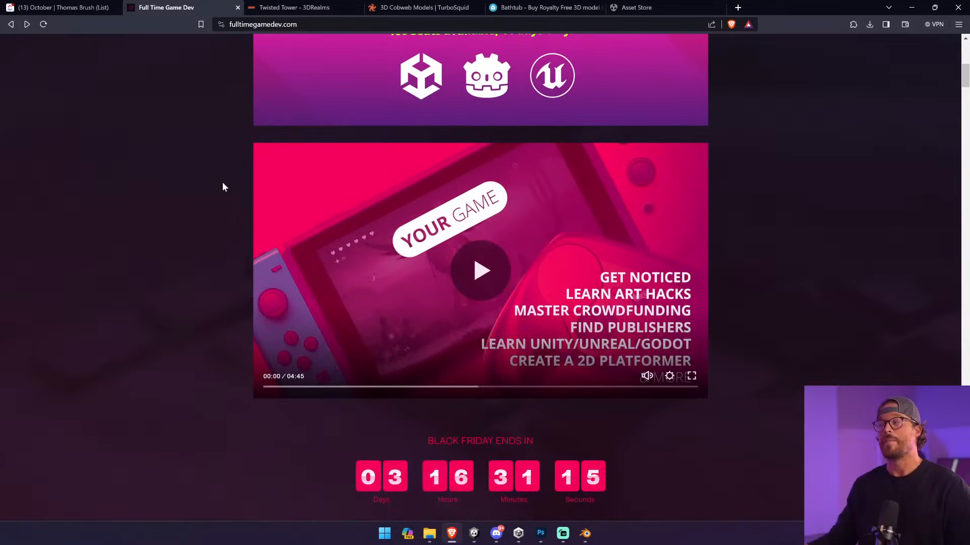
scroll(222, 186, "down", 2)
scroll(225, 184, "up", 3)
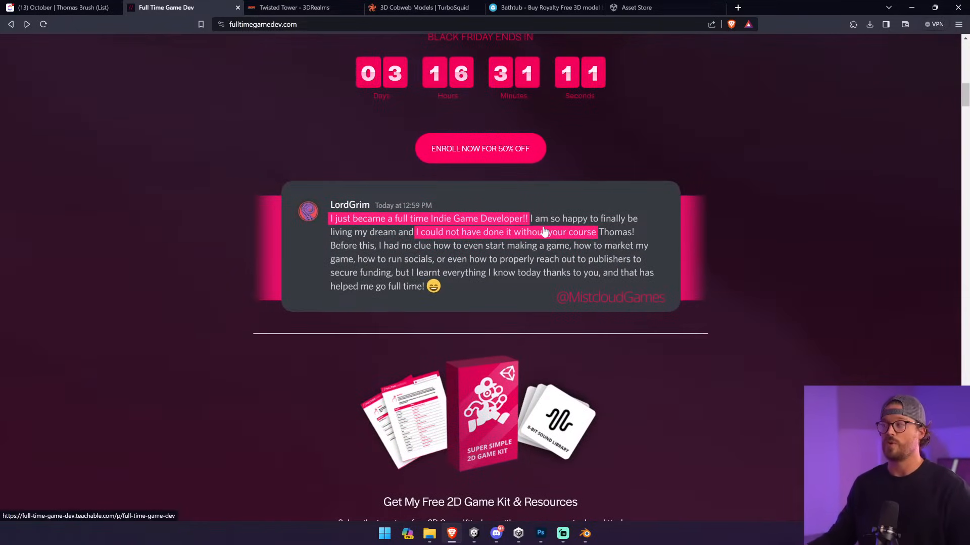
scroll(732, 209, "down", 20)
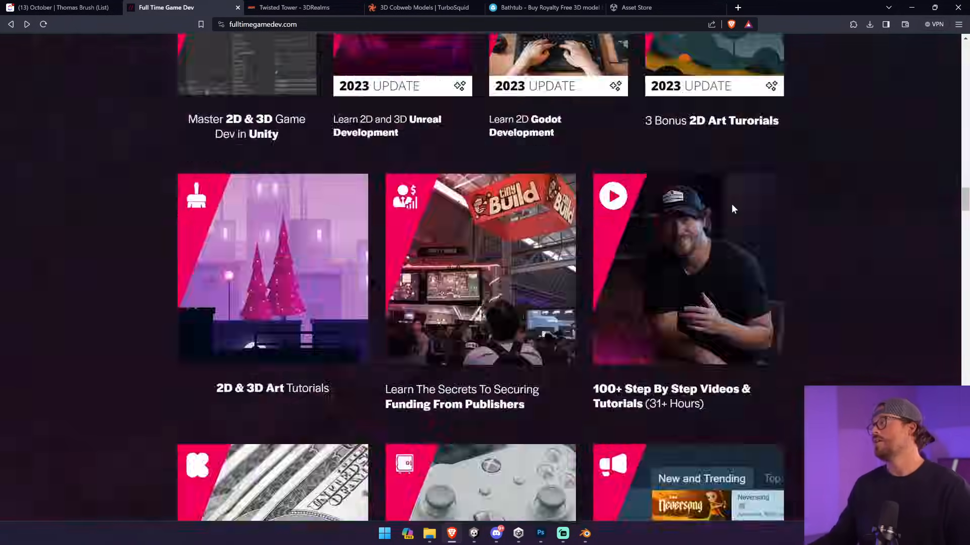
scroll(733, 208, "down", 2)
scroll(329, 163, "up", 3)
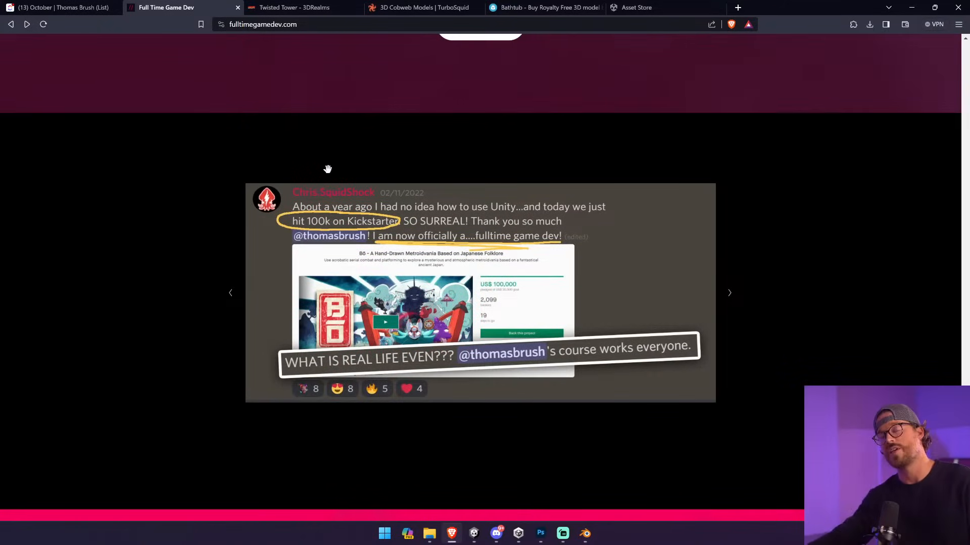
scroll(328, 169, "up", 10)
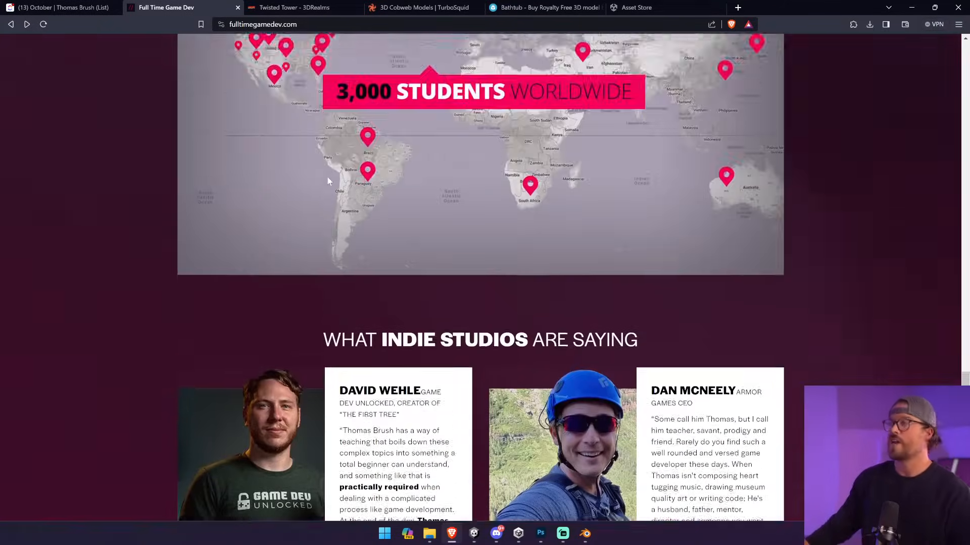
scroll(328, 182, "up", 12)
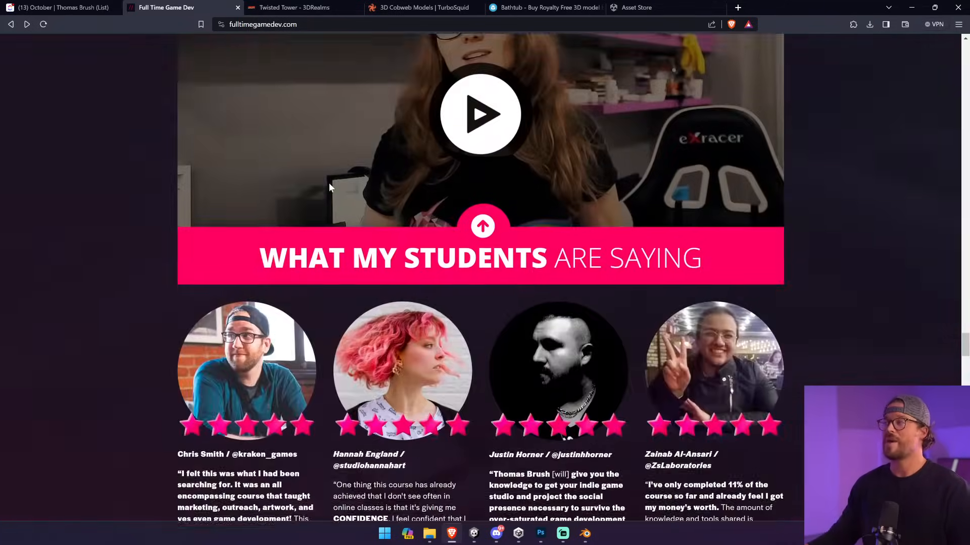
scroll(328, 182, "up", 15)
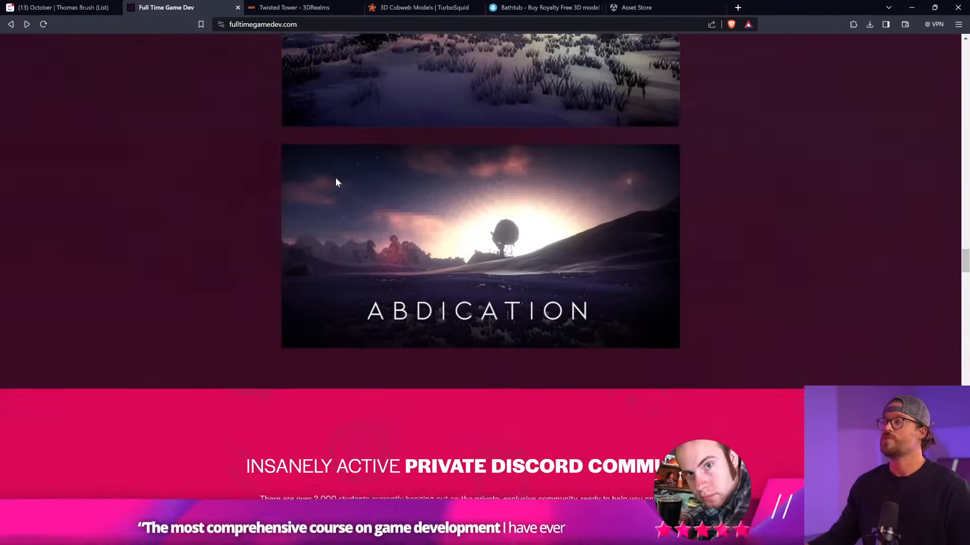
scroll(337, 182, "up", 10)
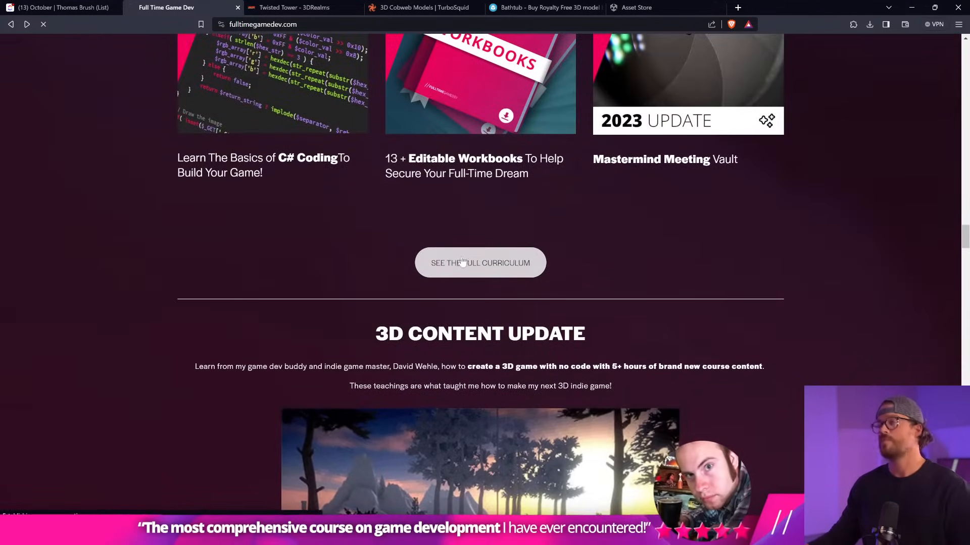
- Look through the full curriculum's expanded lesson list, from the introduction to the Mastermind Meeting recordings, and return to the Full Time Game Dev home page
scroll(559, 222, "down", 7)
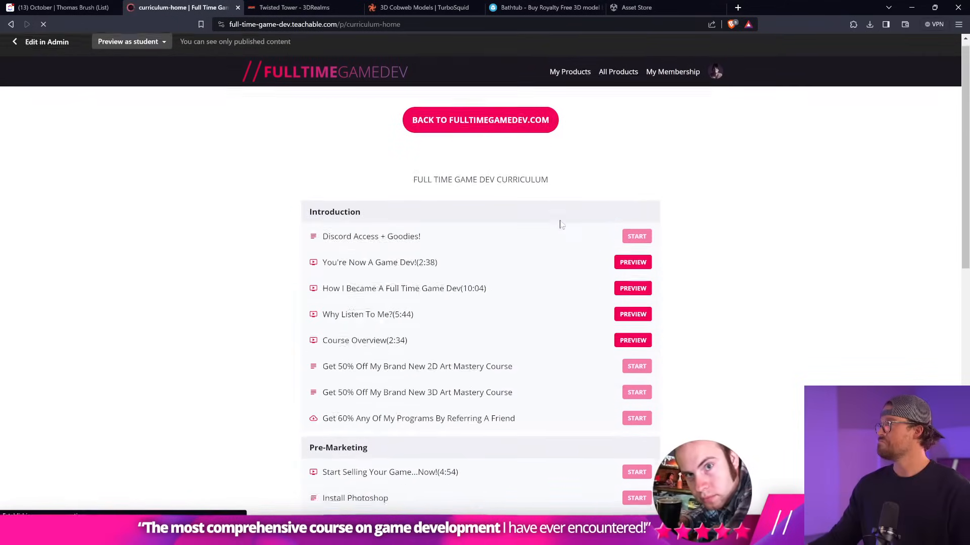
scroll(559, 225, "down", 4)
left_click(481, 373)
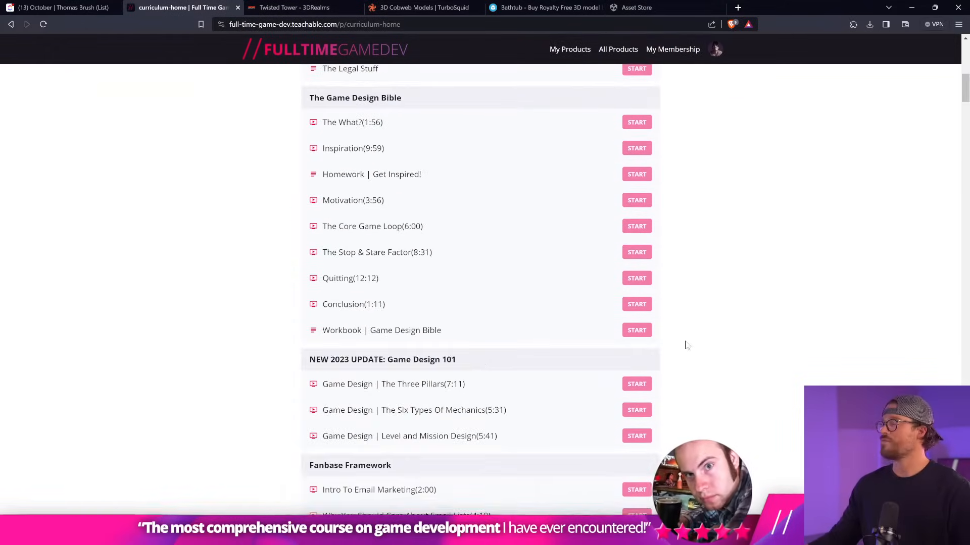
scroll(707, 336, "down", 20)
scroll(719, 331, "down", 20)
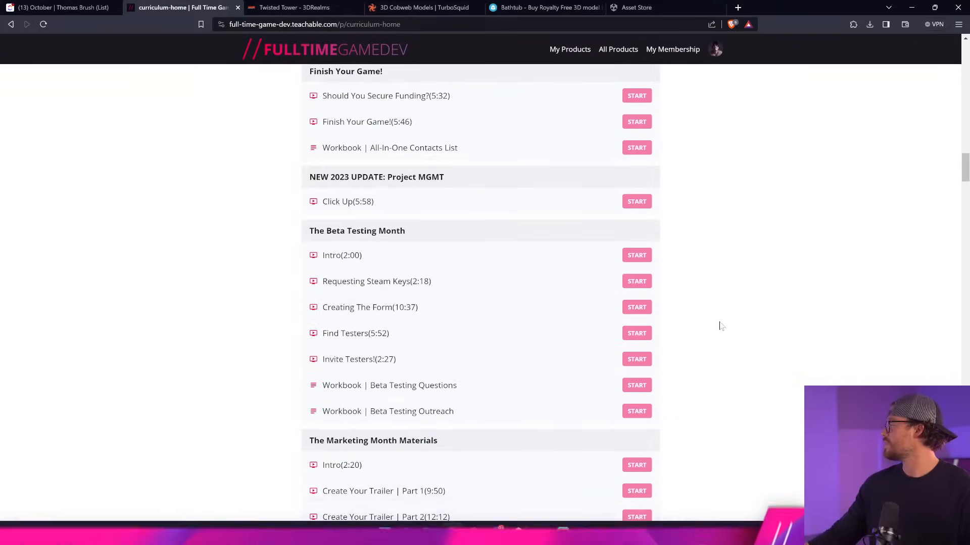
scroll(722, 315, "down", 20)
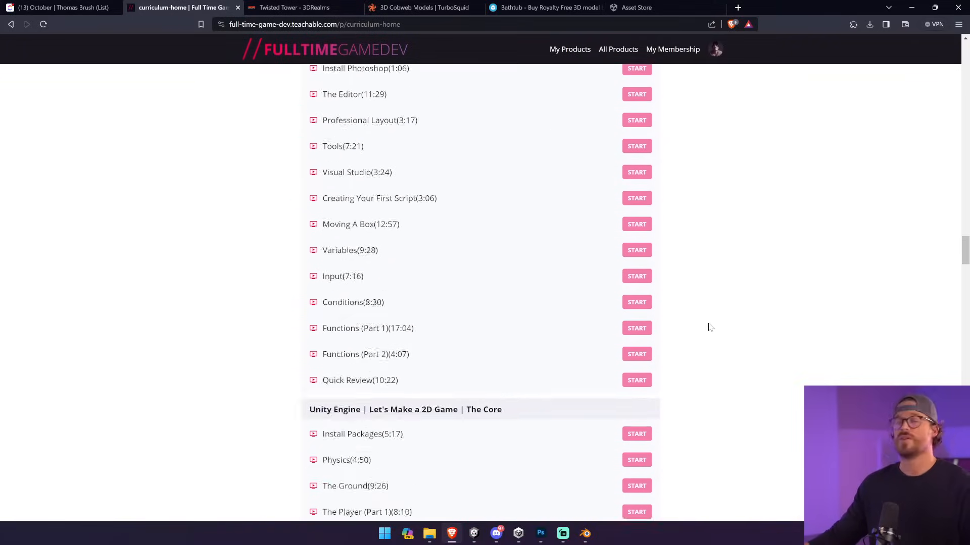
scroll(708, 324, "down", 20)
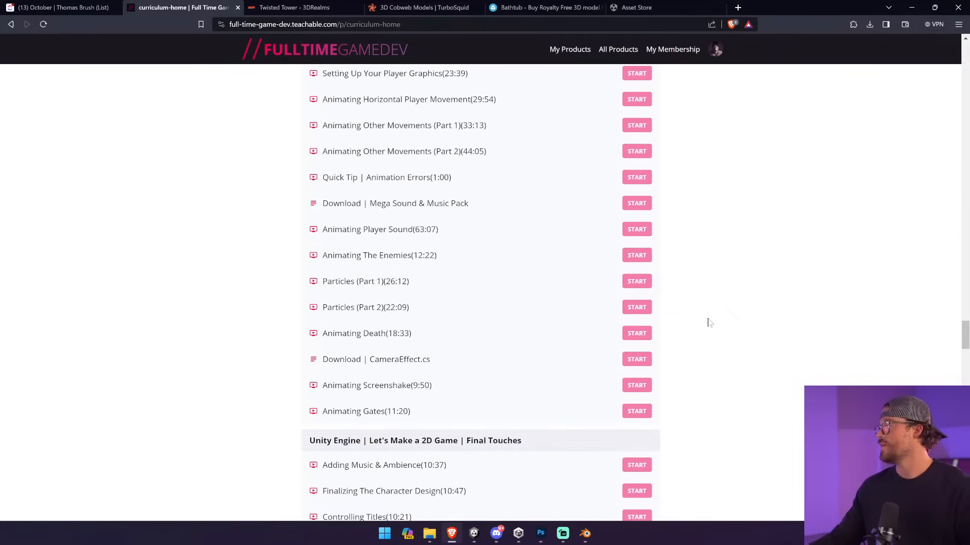
scroll(707, 322, "down", 20)
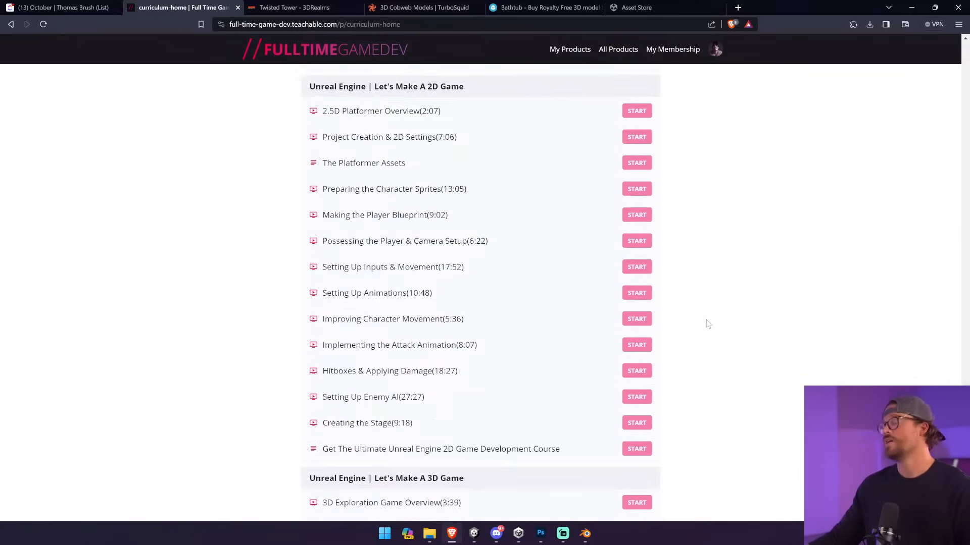
scroll(705, 320, "down", 10)
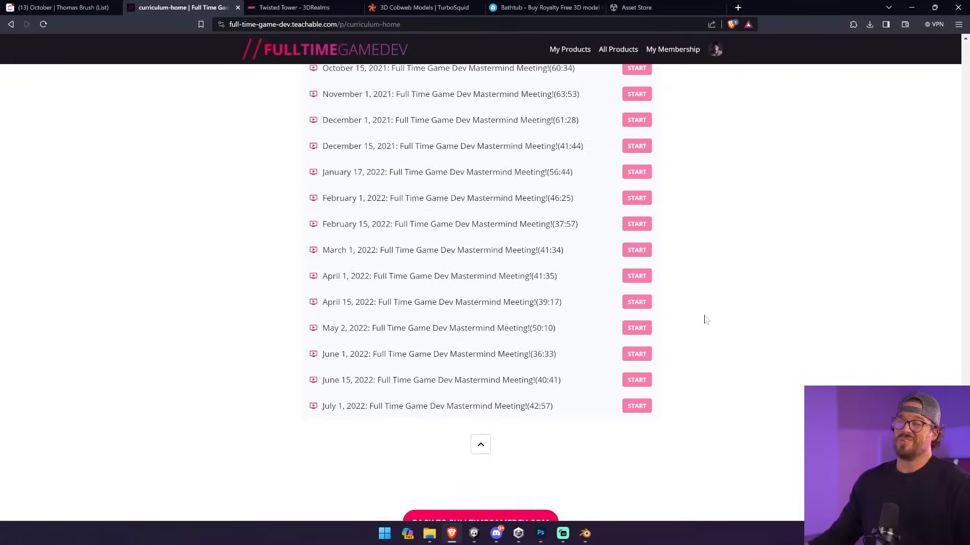
left_click(11, 24)
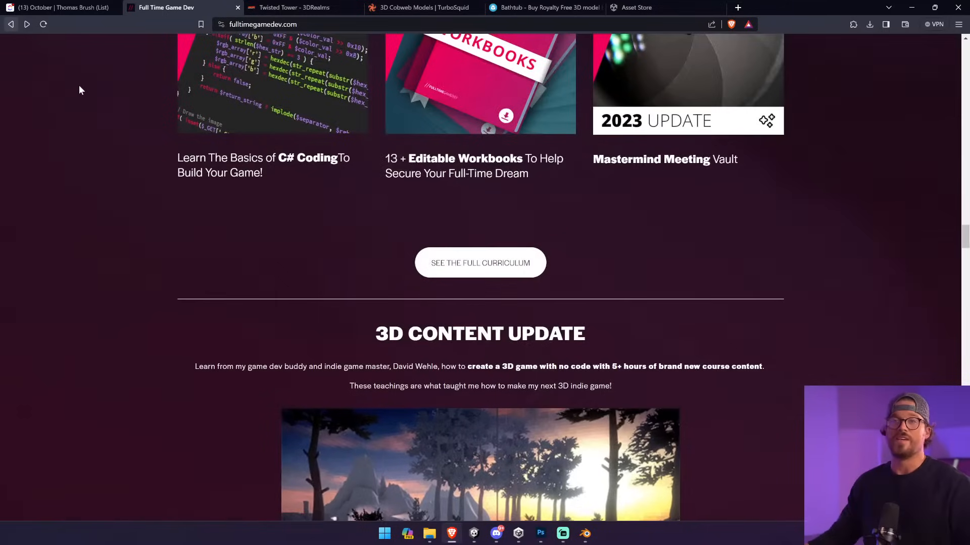